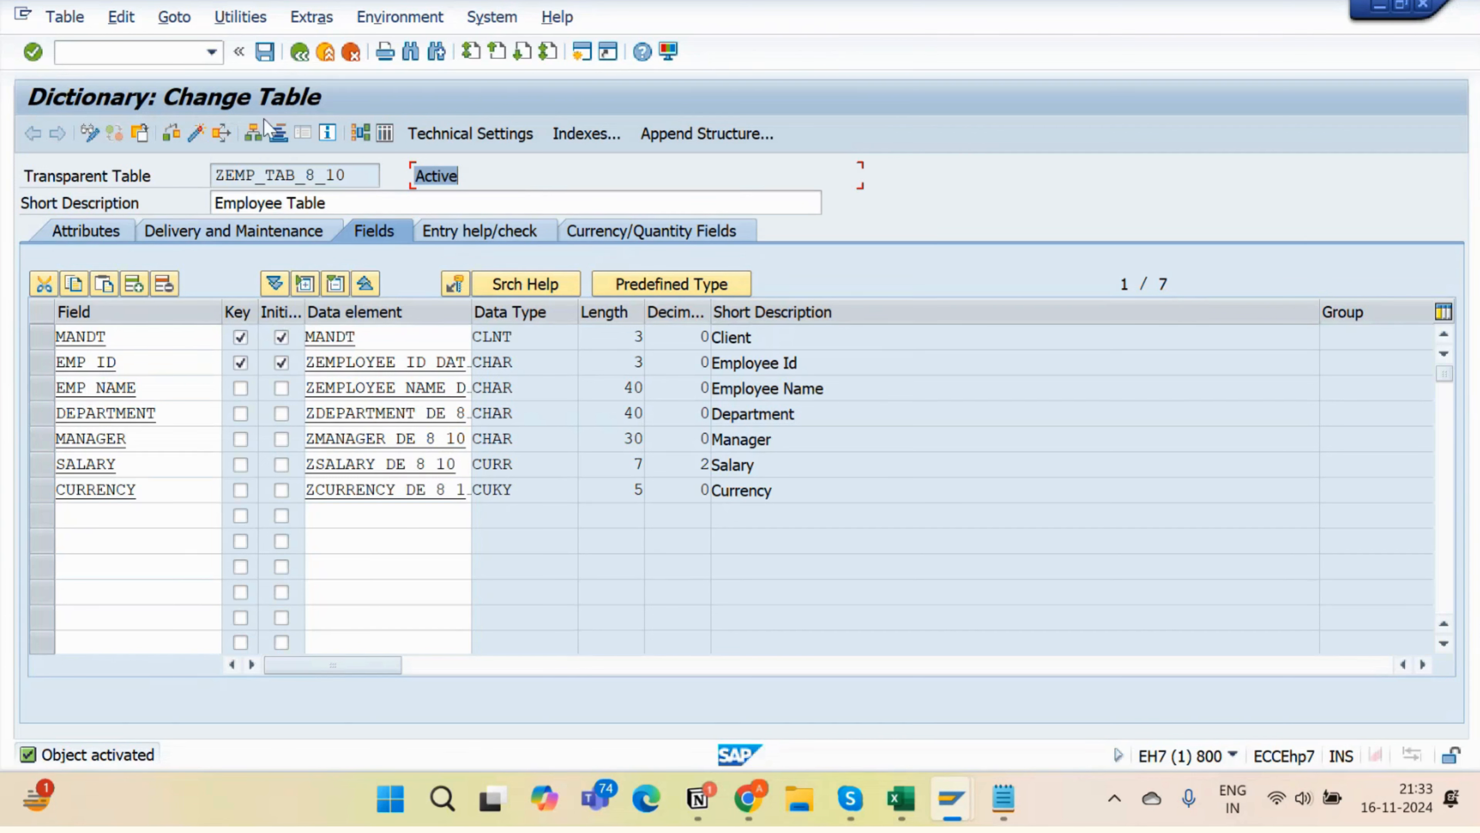
# - Reopen ZEMP_TAB_8_10 for editing and review its delivery and maintenance settings
pyautogui.click(299, 52)
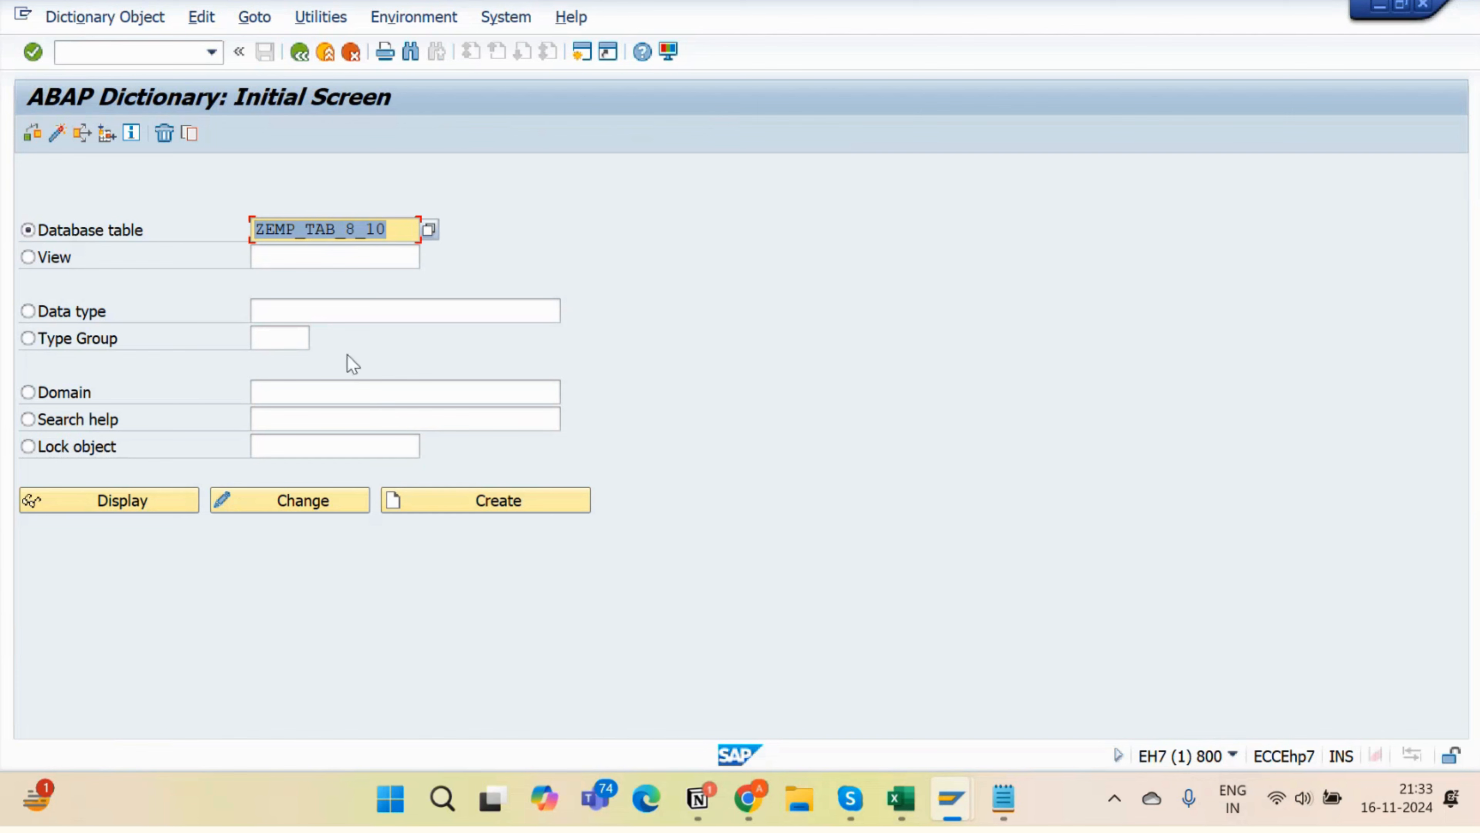
pyautogui.click(291, 508)
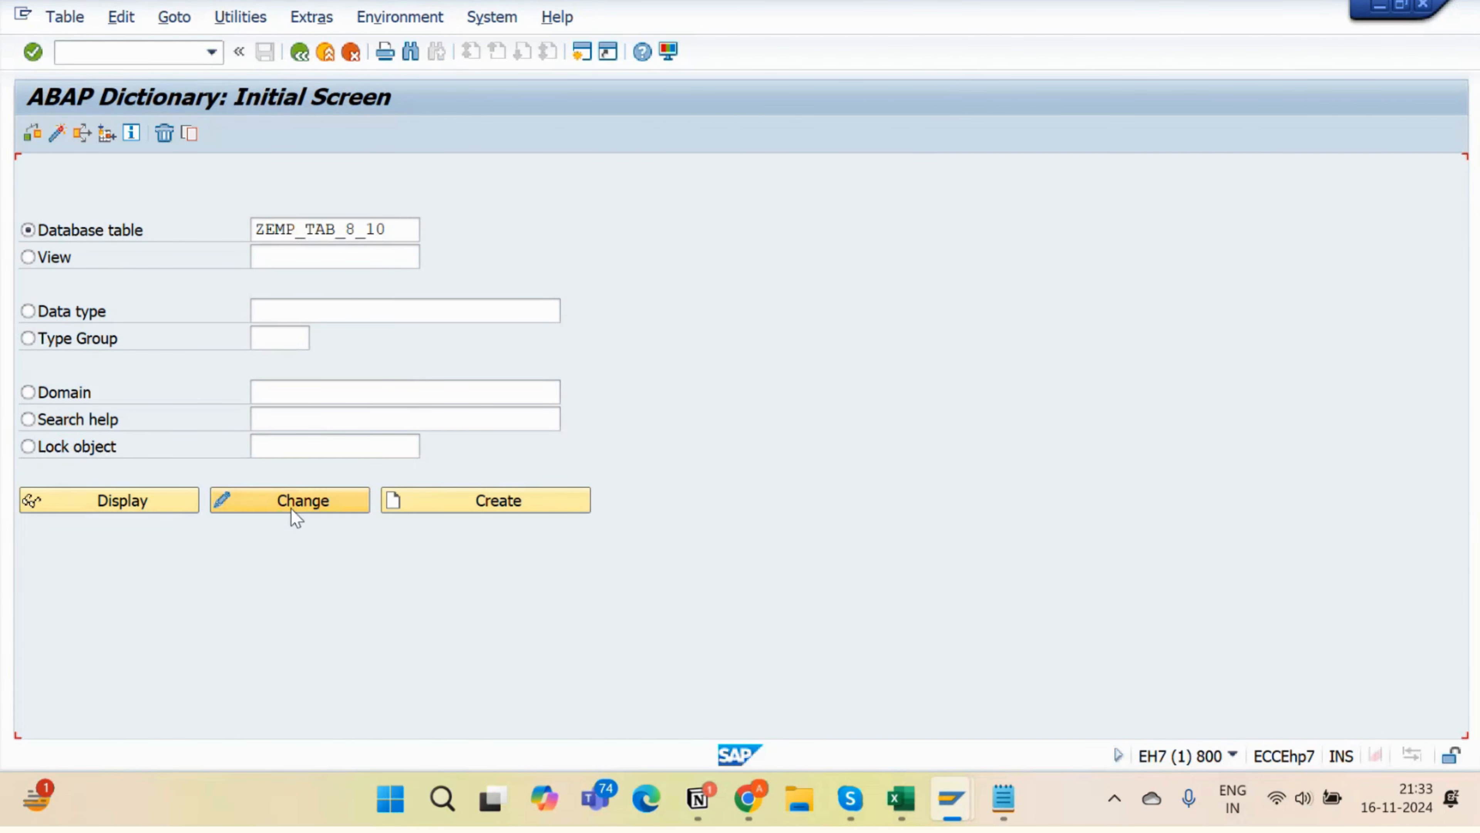
pyautogui.click(257, 231)
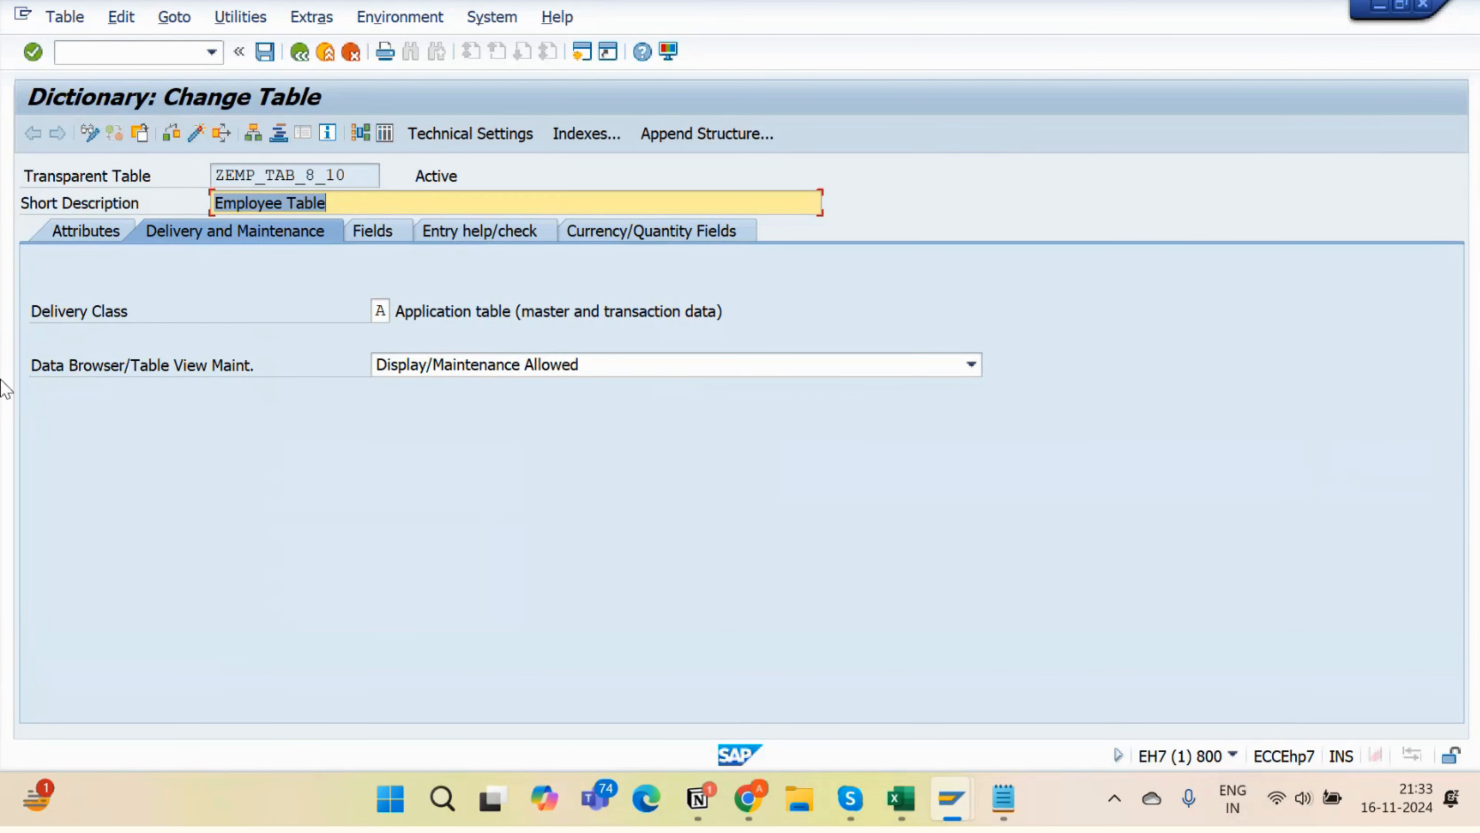
pyautogui.click(371, 231)
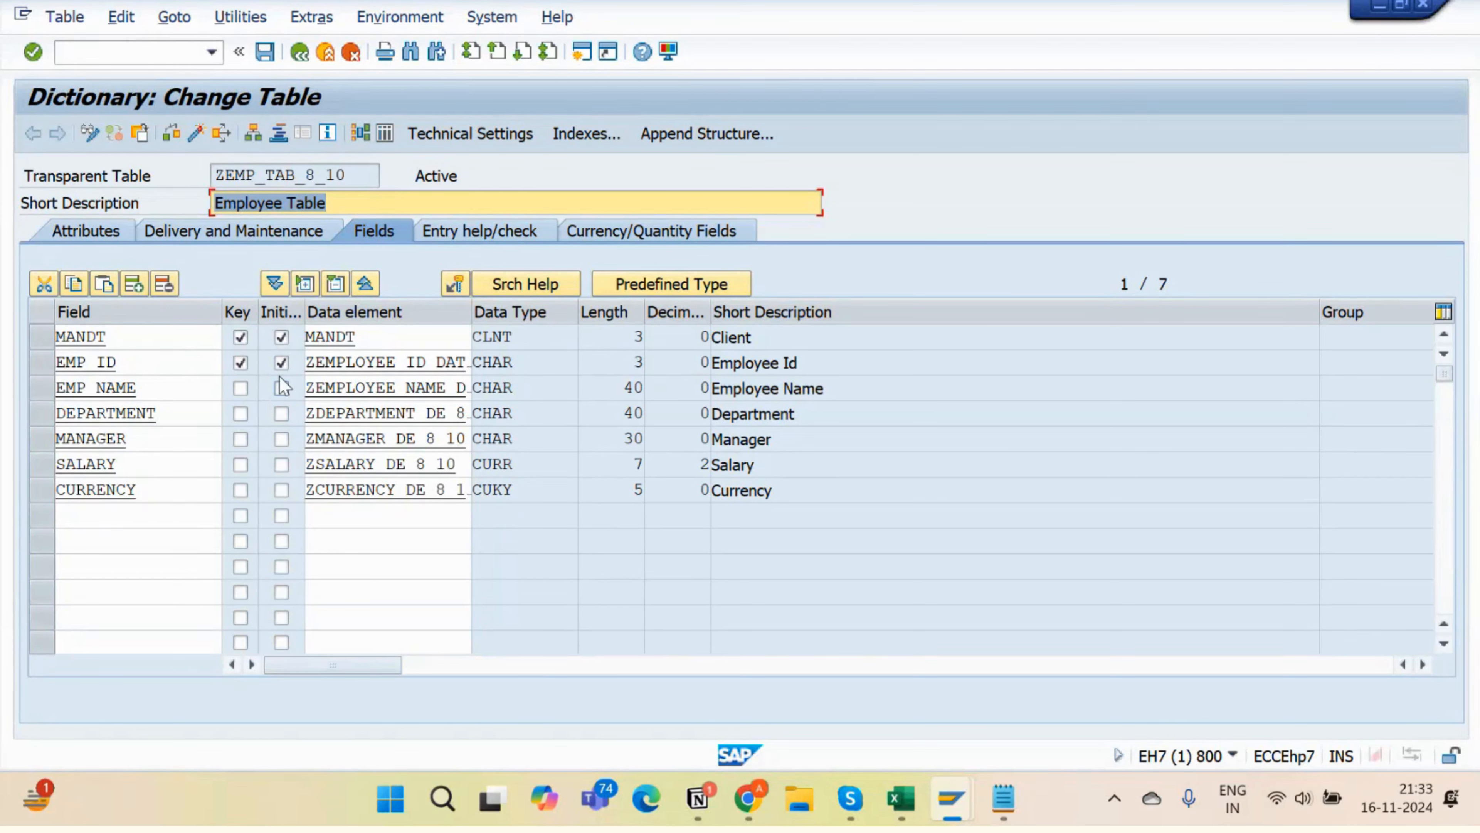
# - Make SALARY a key field and then remove it again, and request the table's Technical Settings
pyautogui.click(37, 362)
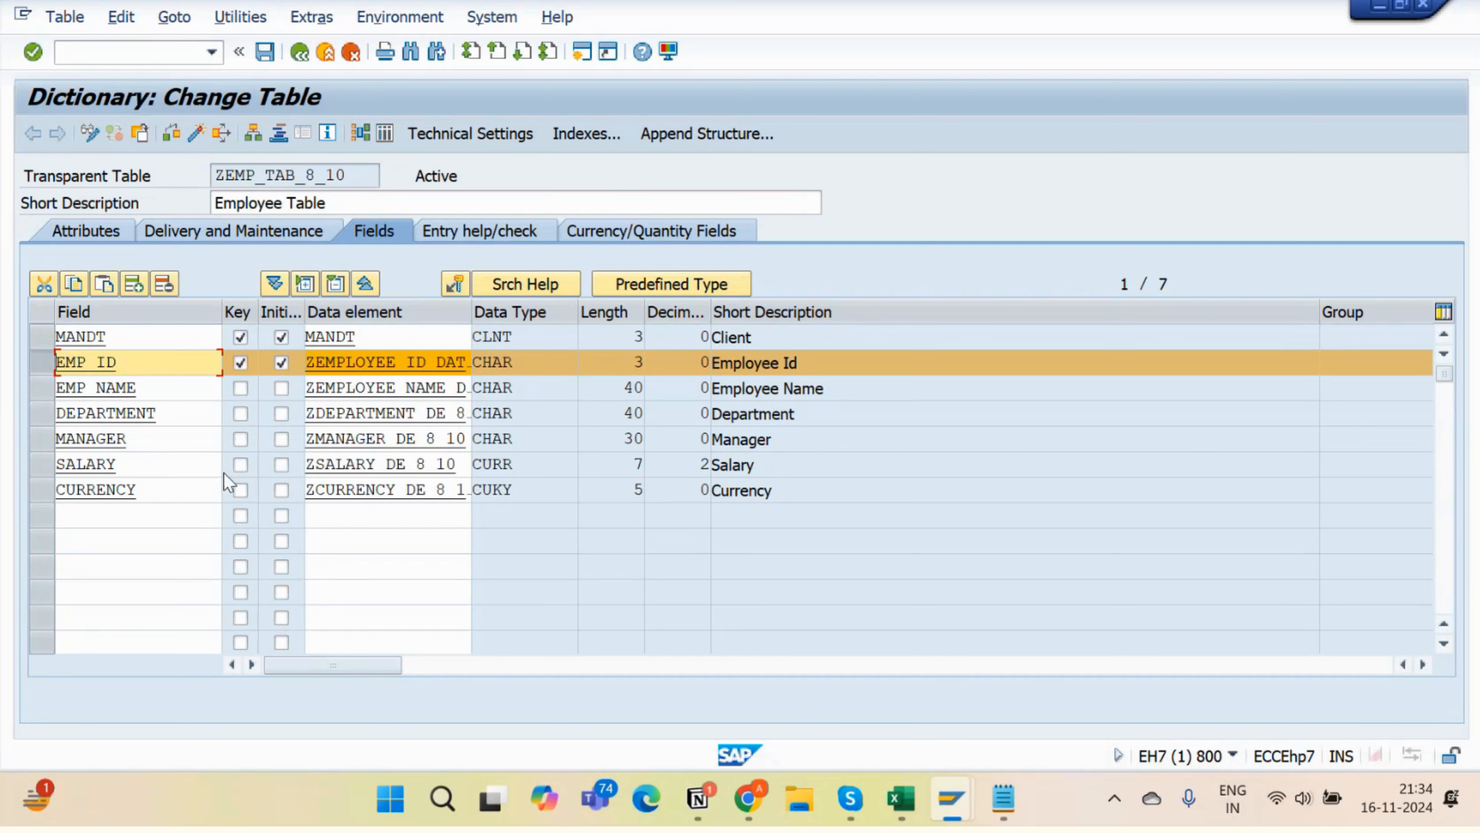
pyautogui.click(239, 465)
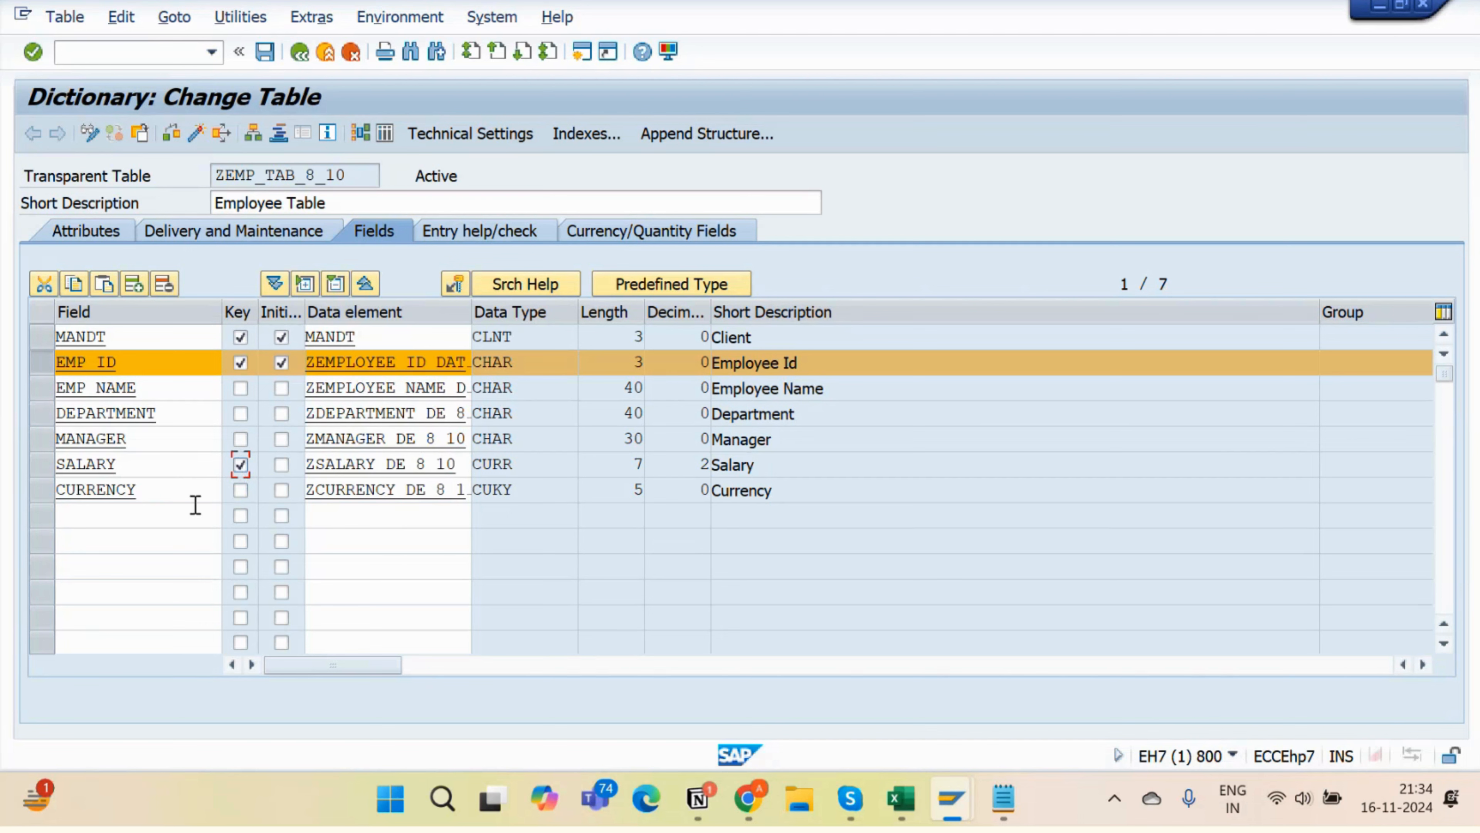
pyautogui.moveTo(117, 469); pyautogui.dragTo(34, 468)
pyautogui.click(155, 392)
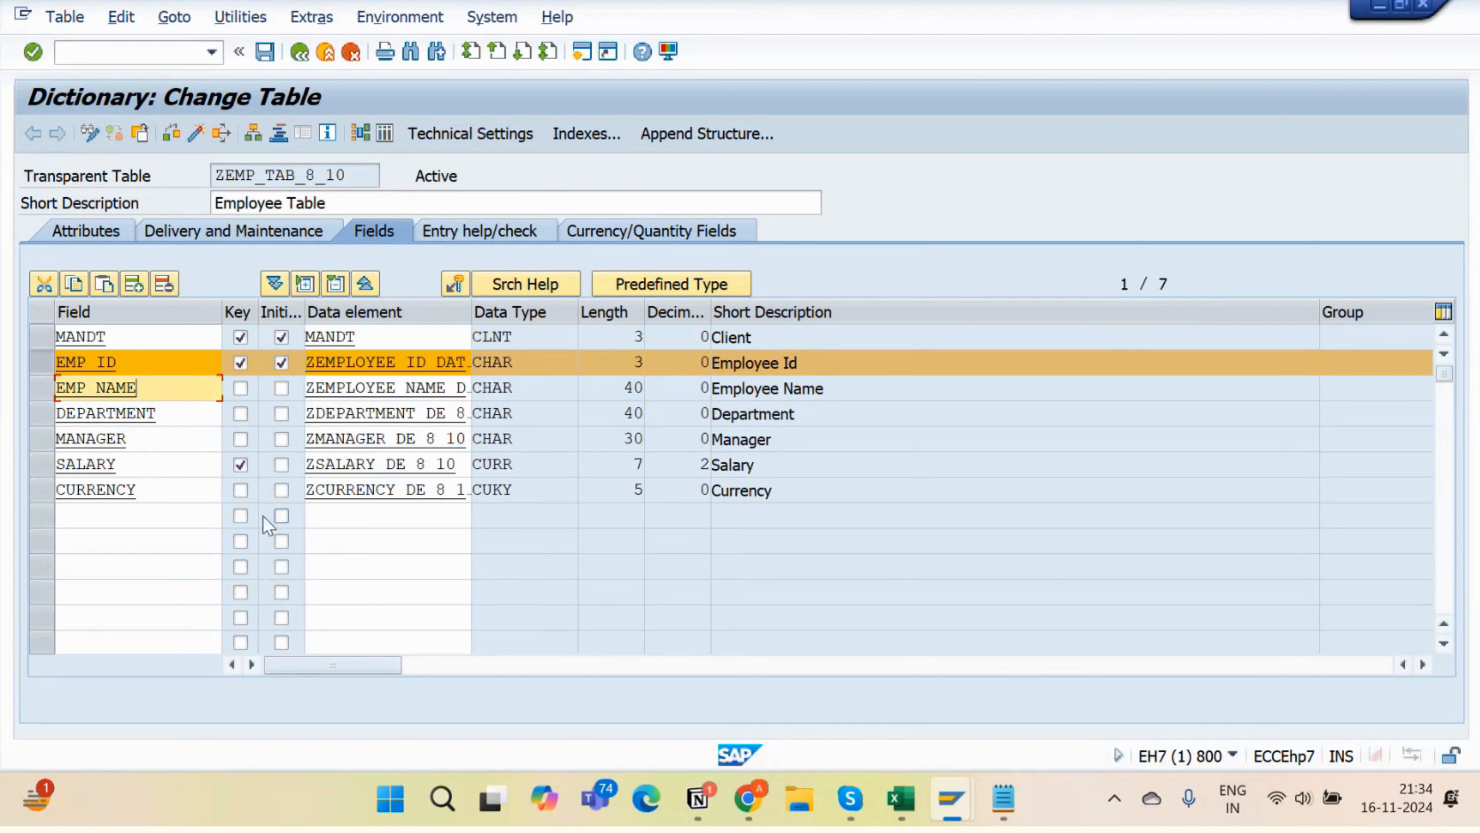
pyautogui.click(241, 464)
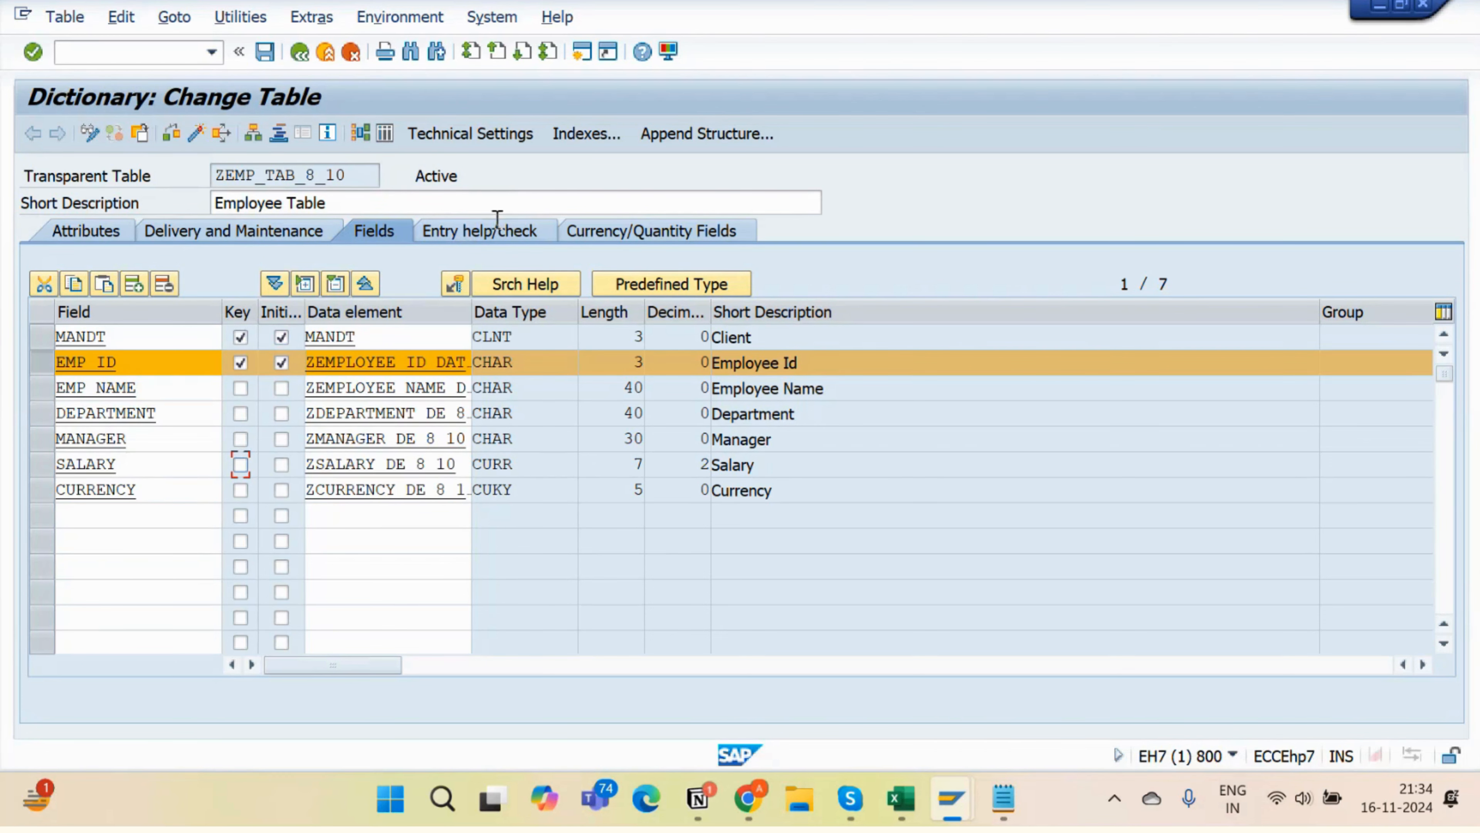
pyautogui.click(428, 138)
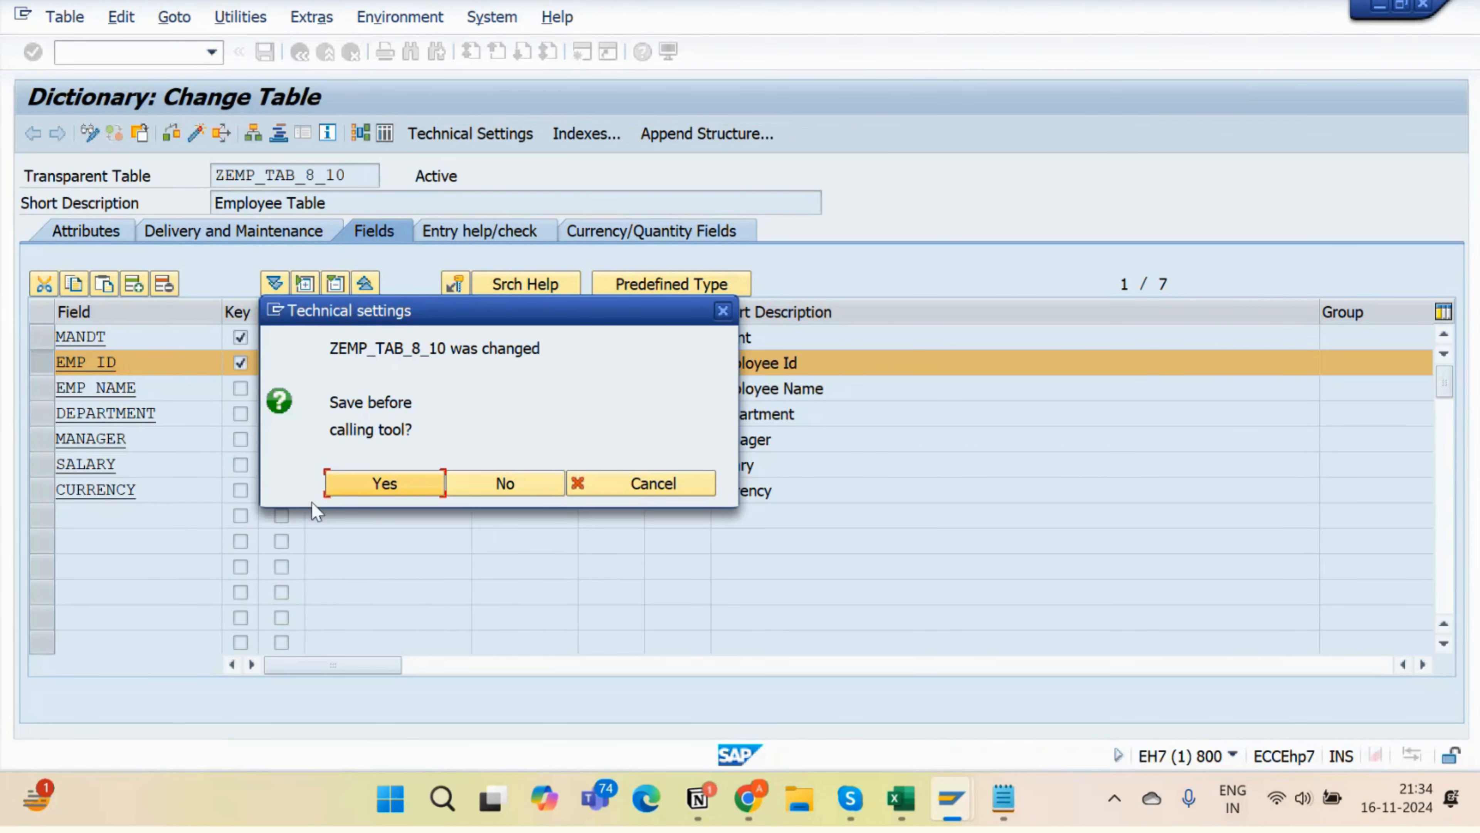
# - Save the table, leave Technical Settings, and check SALARY's currency reference field
pyautogui.click(343, 491)
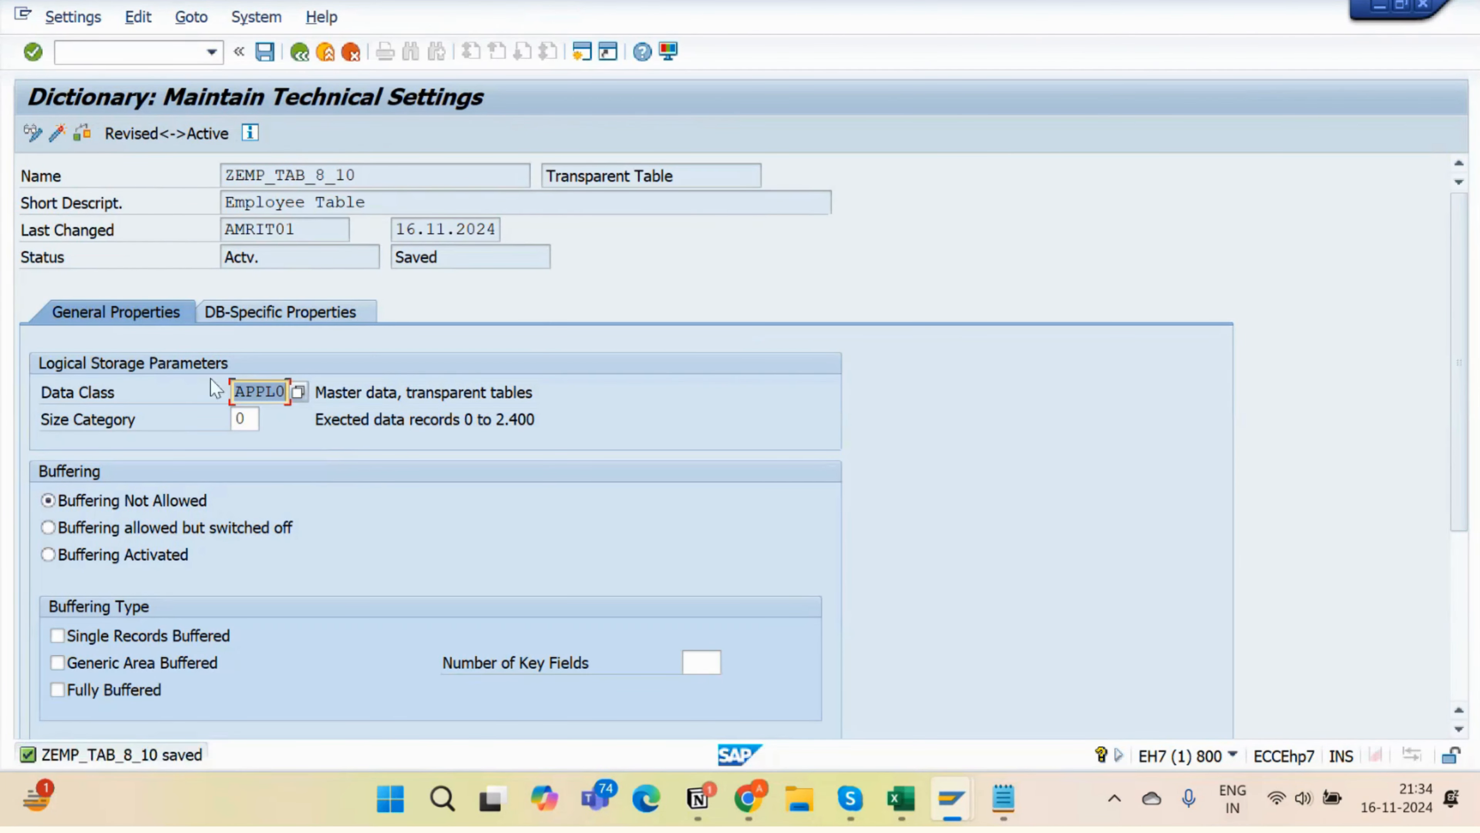
pyautogui.click(299, 52)
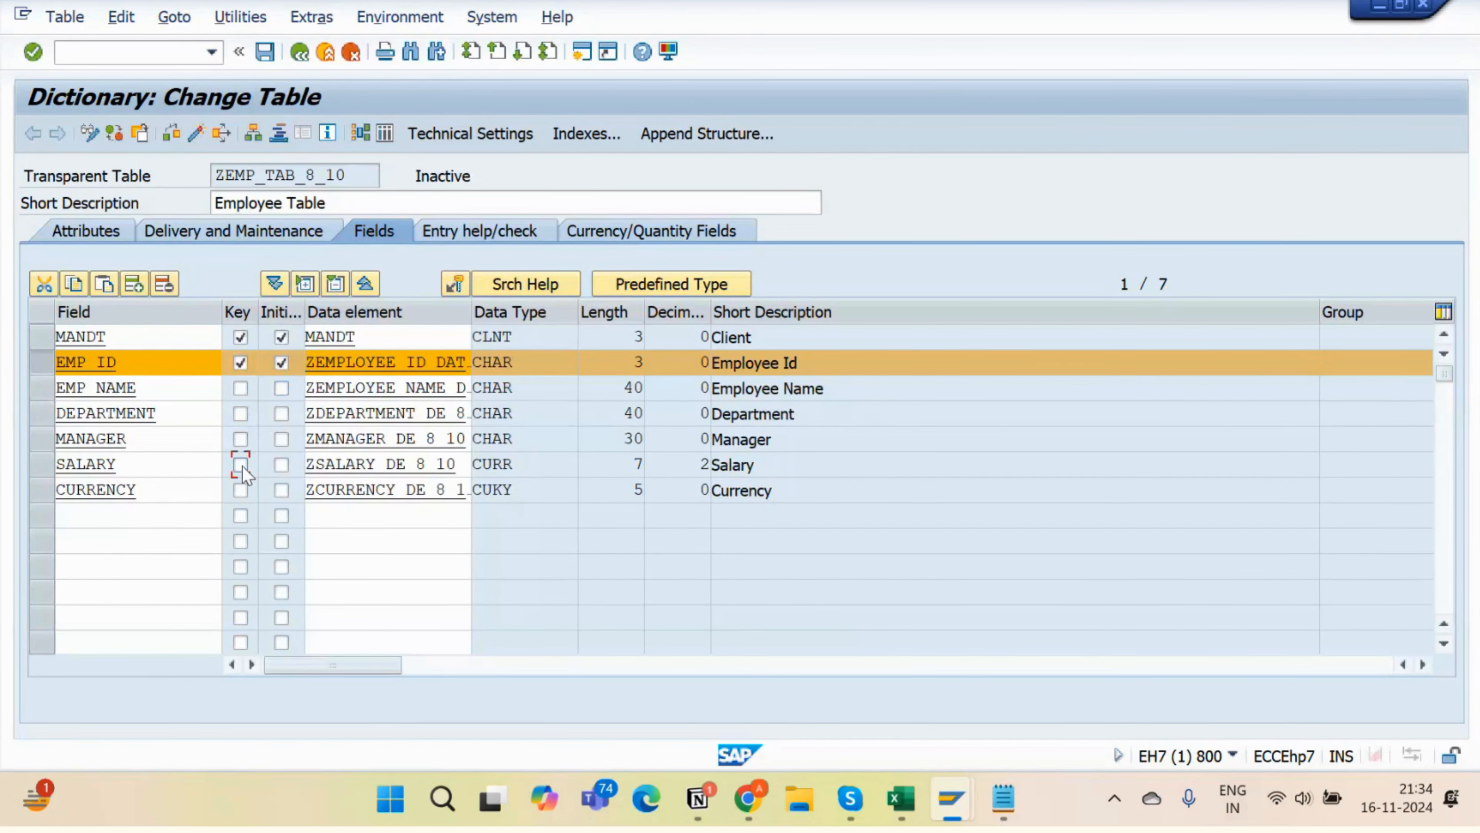
pyautogui.click(614, 232)
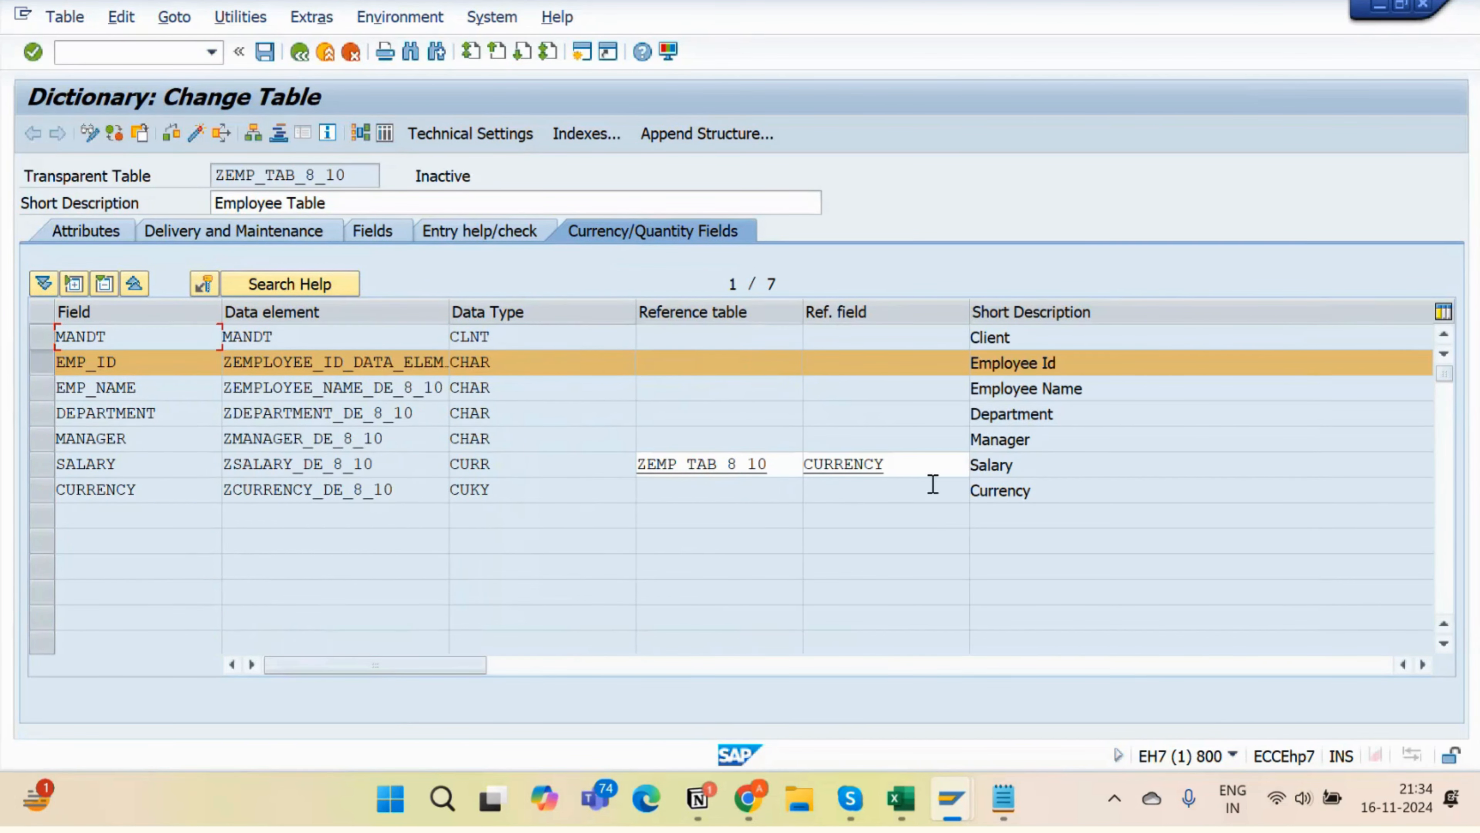
pyautogui.click(369, 229)
# - Activate ZEMP_TAB_8_10 and review the log's enhancement-category warnings
pyautogui.click(199, 132)
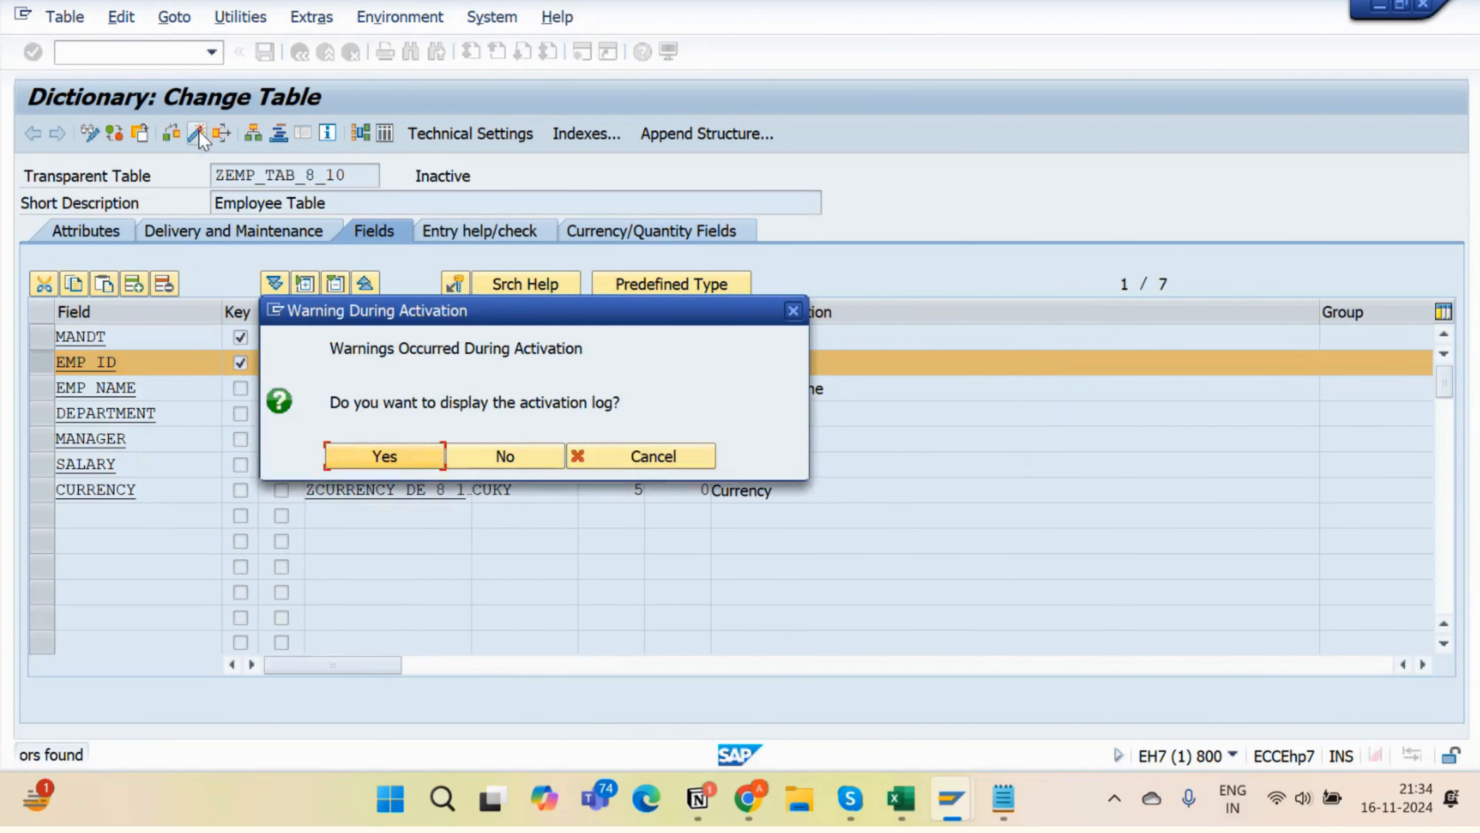
pyautogui.click(385, 466)
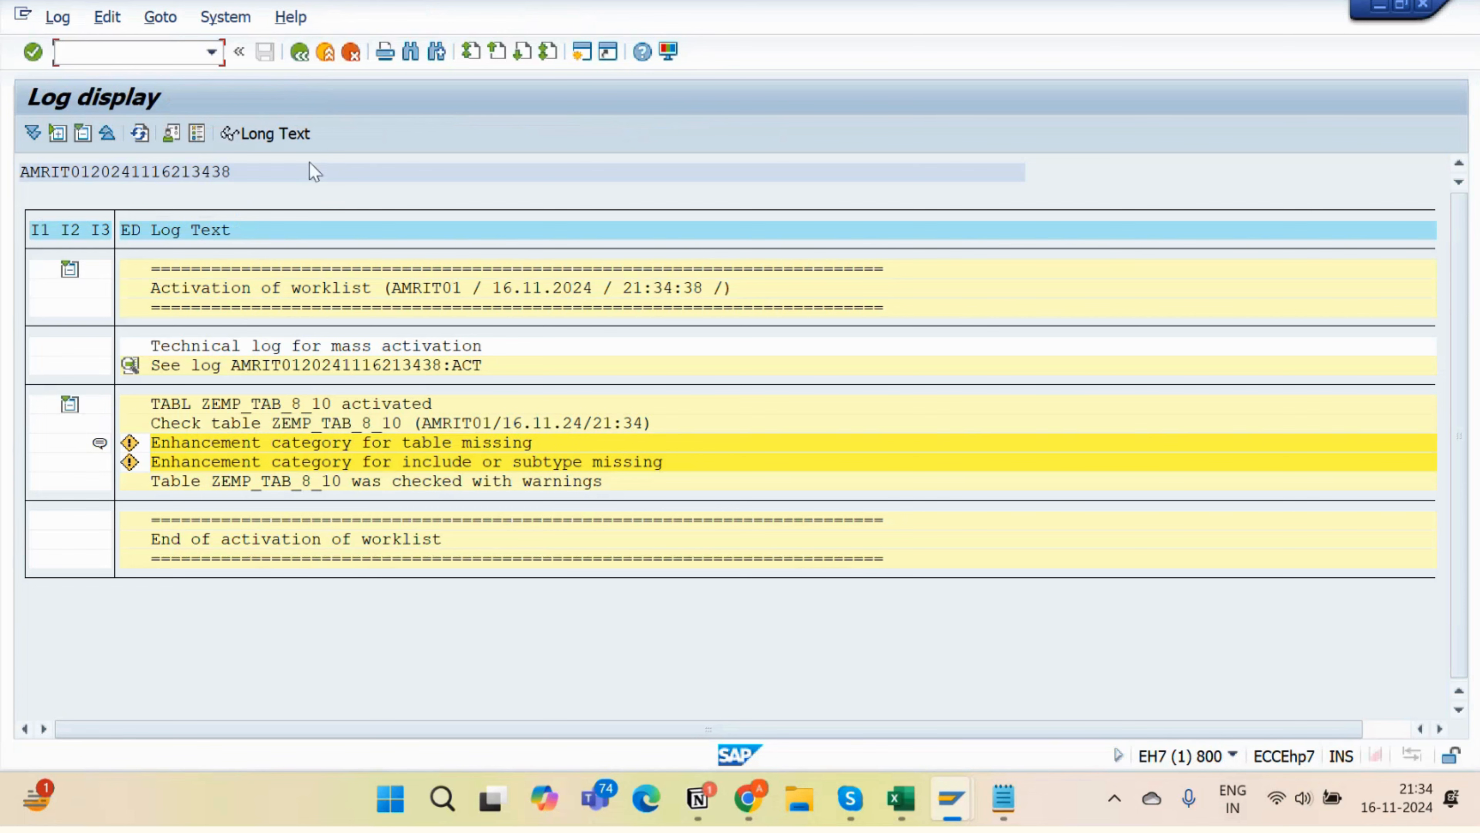
pyautogui.click(300, 52)
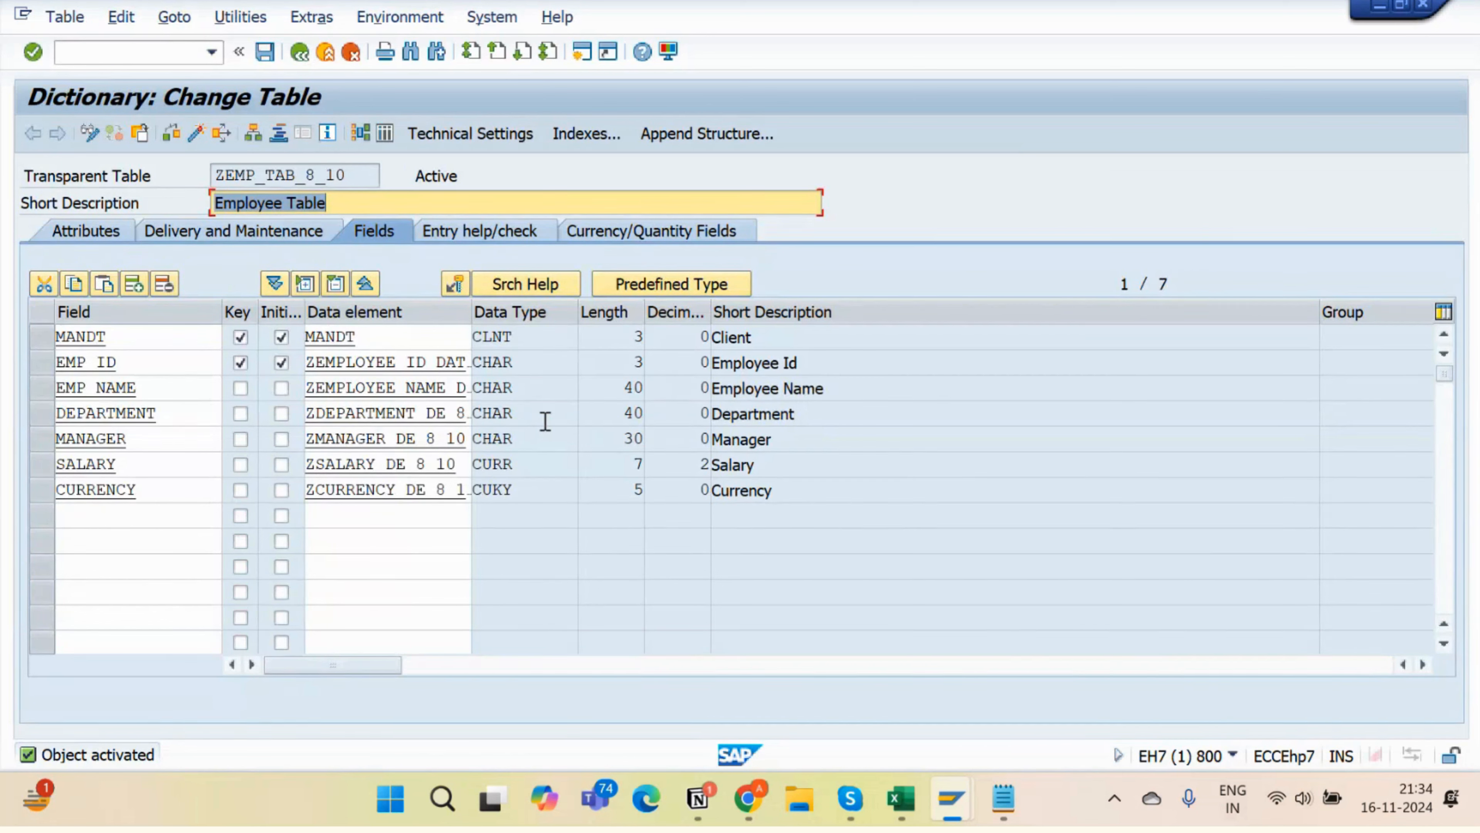
pyautogui.hotkey('alt', 'Tab')
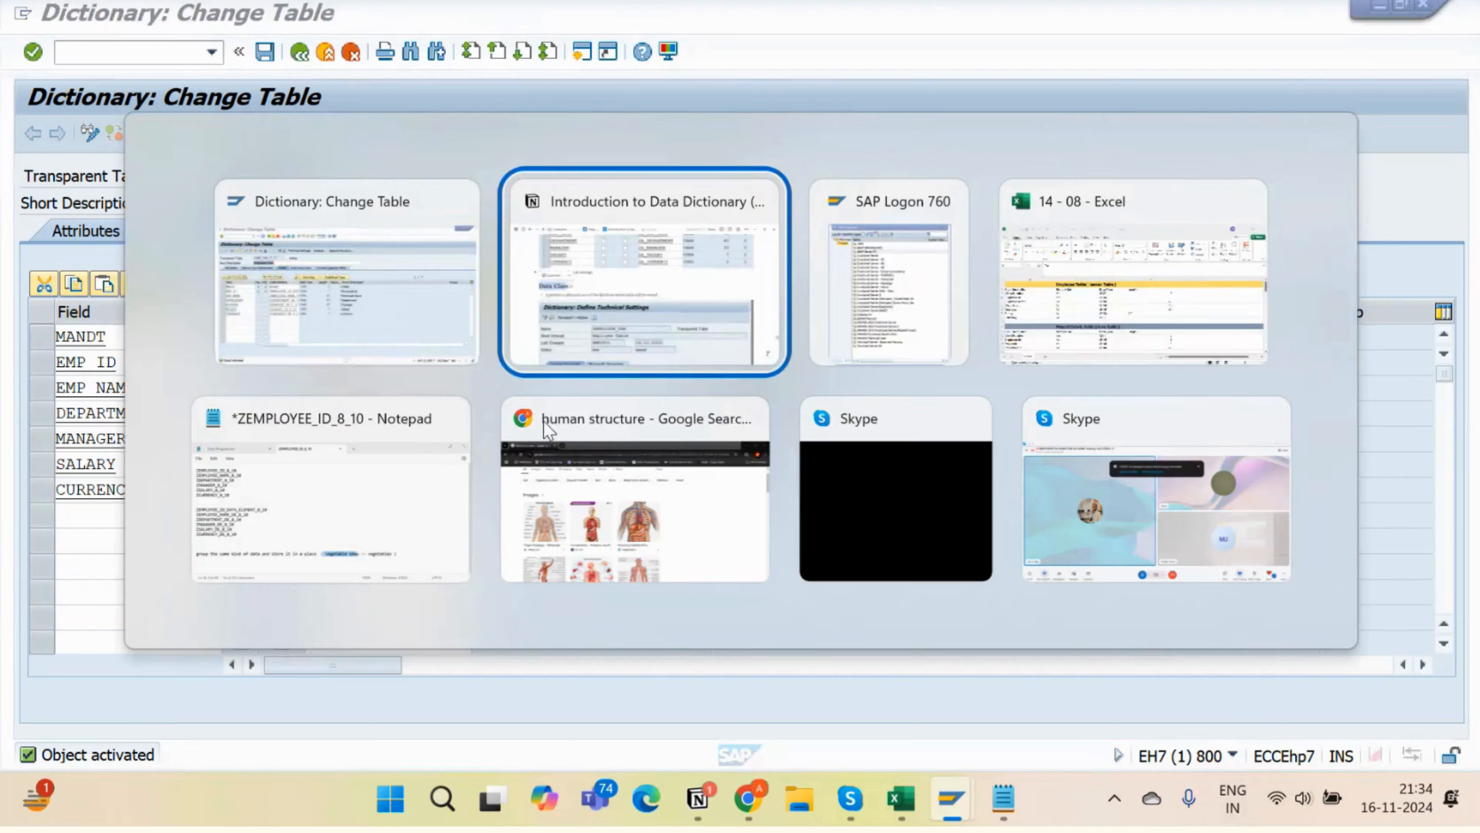
pyautogui.scroll(-15, 659, 415)
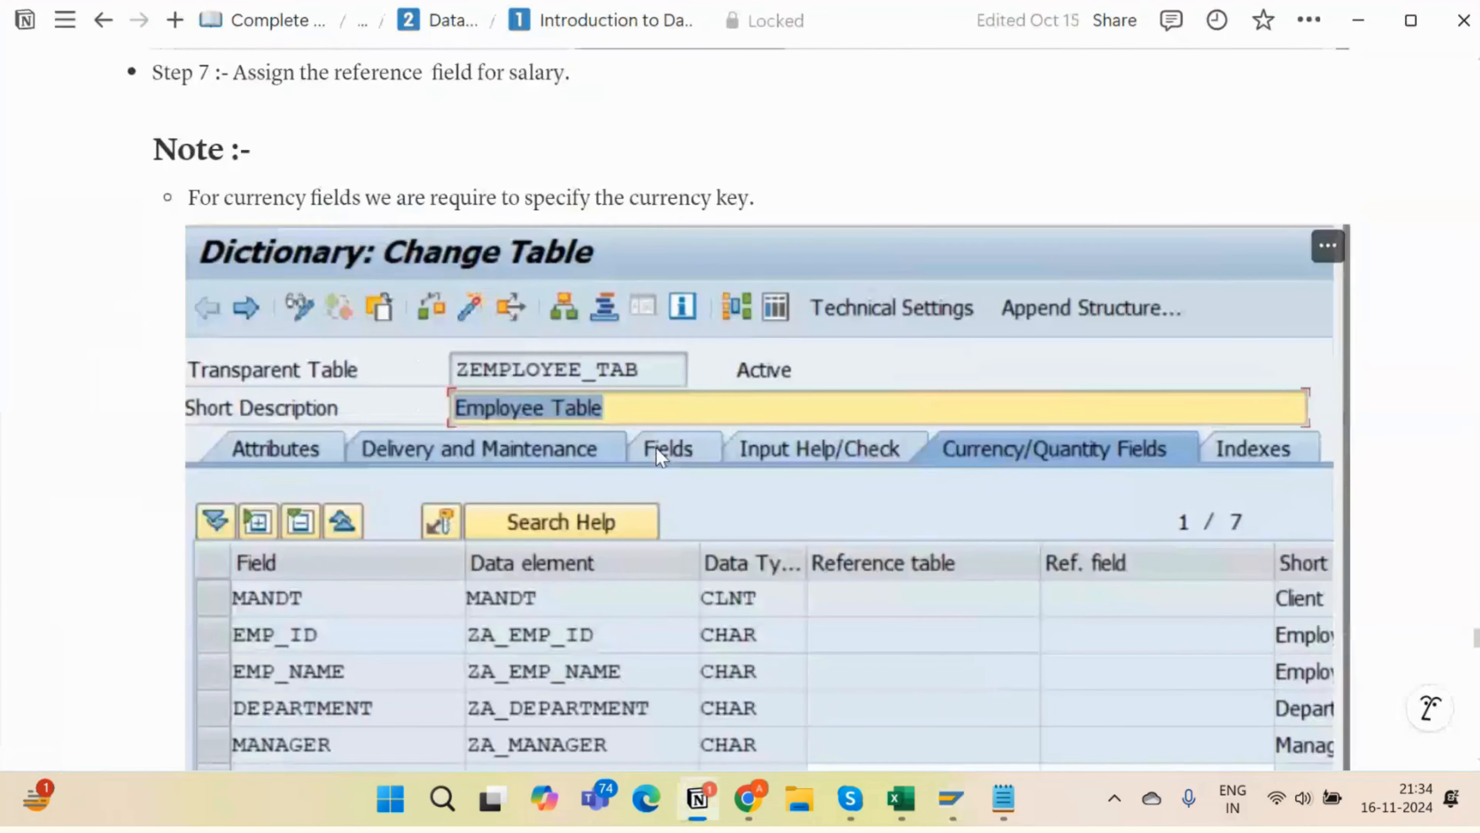
pyautogui.scroll(-4, 658, 448)
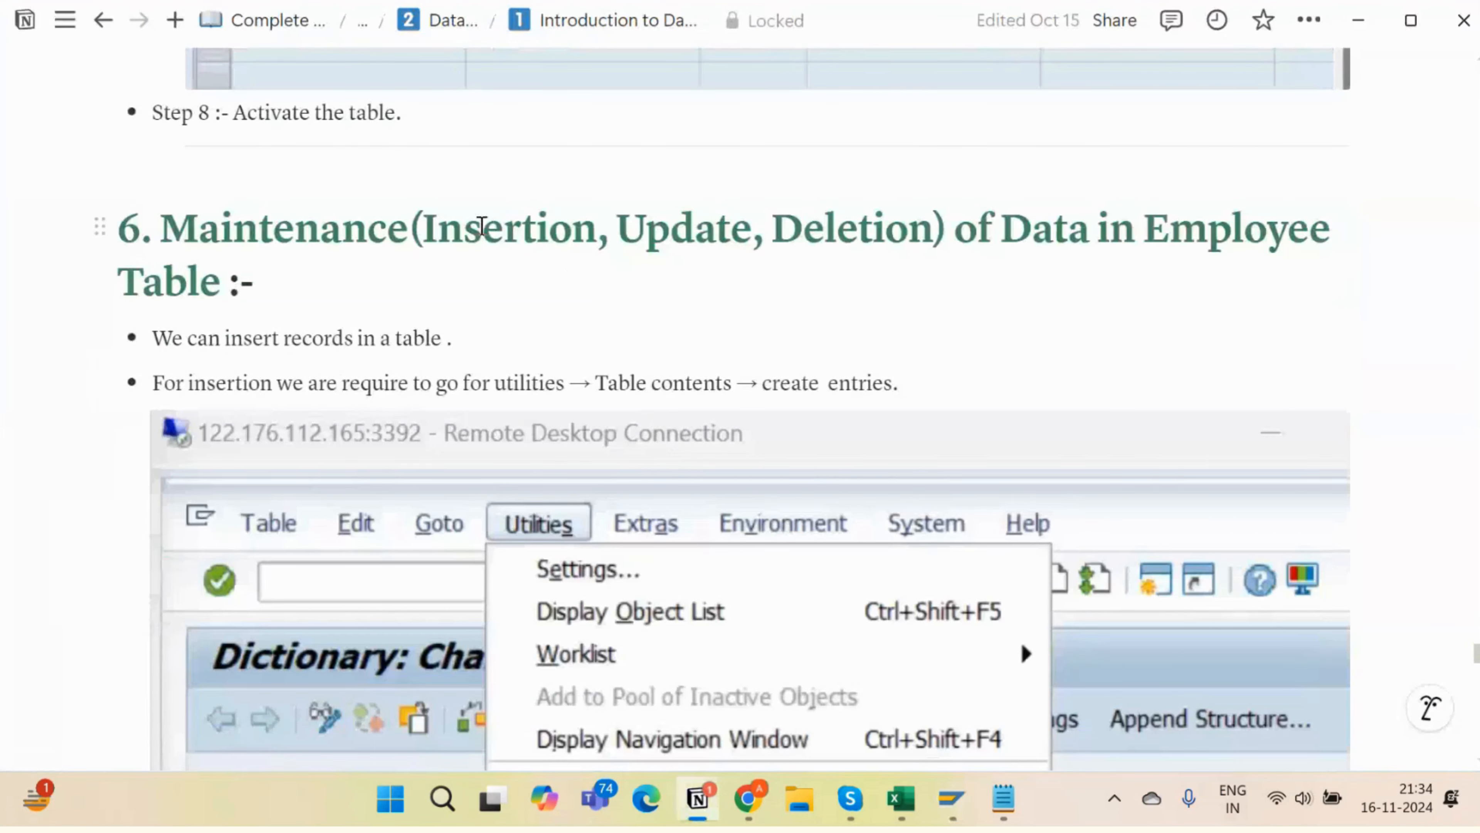
pyautogui.moveTo(455, 234); pyautogui.dragTo(583, 218)
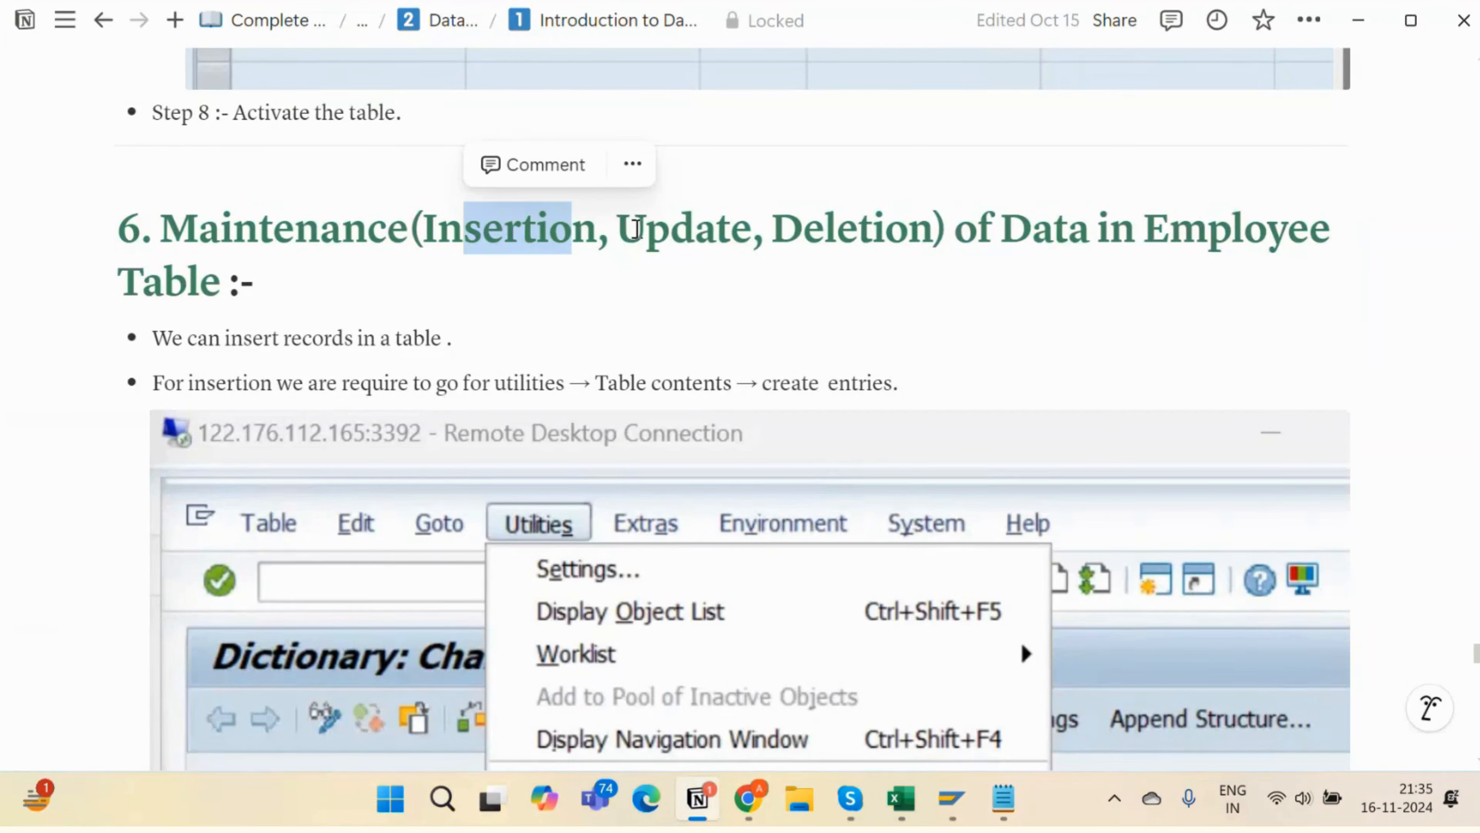
pyautogui.moveTo(631, 228); pyautogui.dragTo(679, 232)
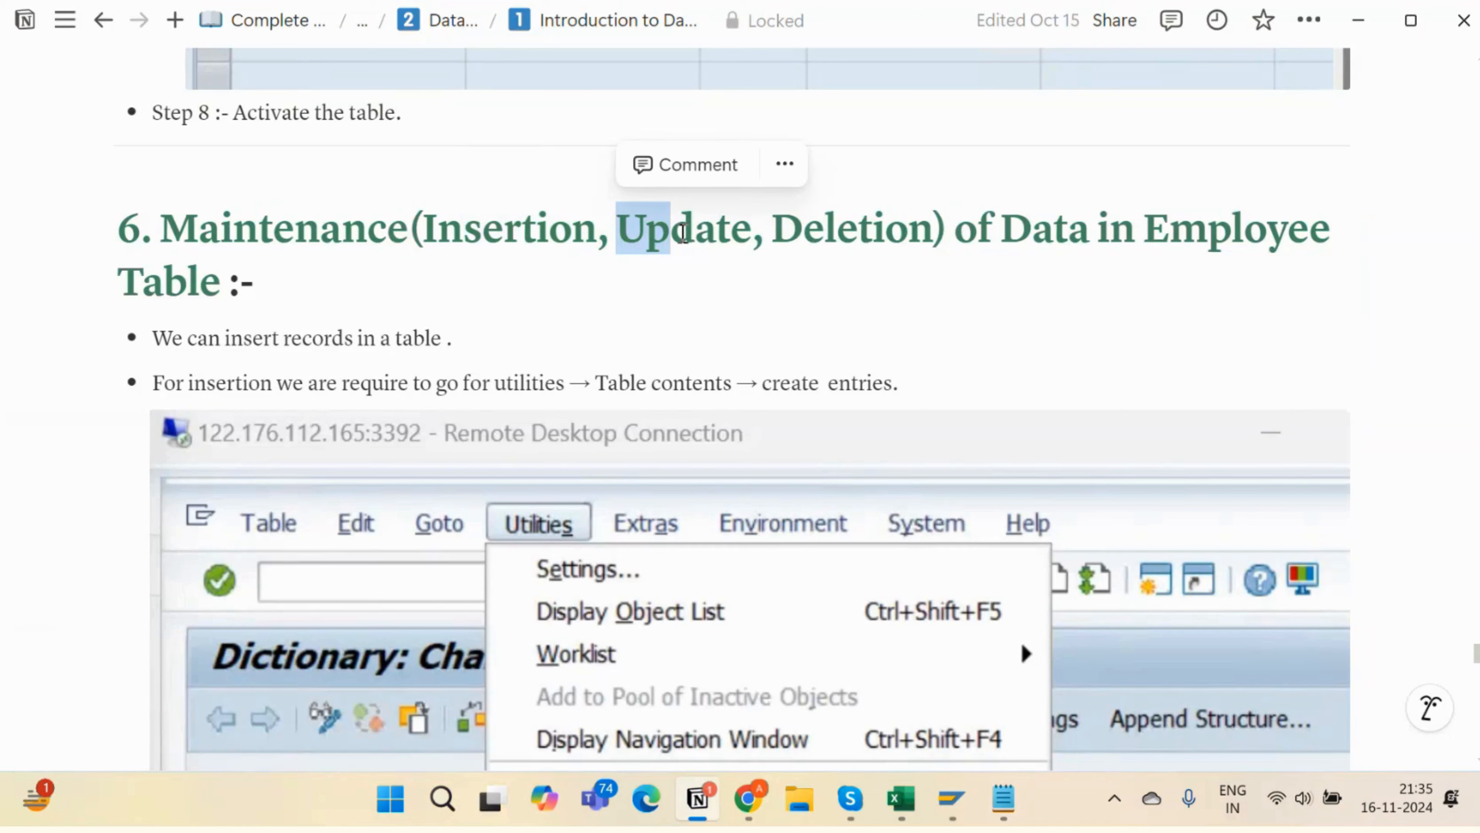
pyautogui.moveTo(777, 236); pyautogui.dragTo(888, 232)
pyautogui.moveTo(1014, 230); pyautogui.dragTo(1066, 232)
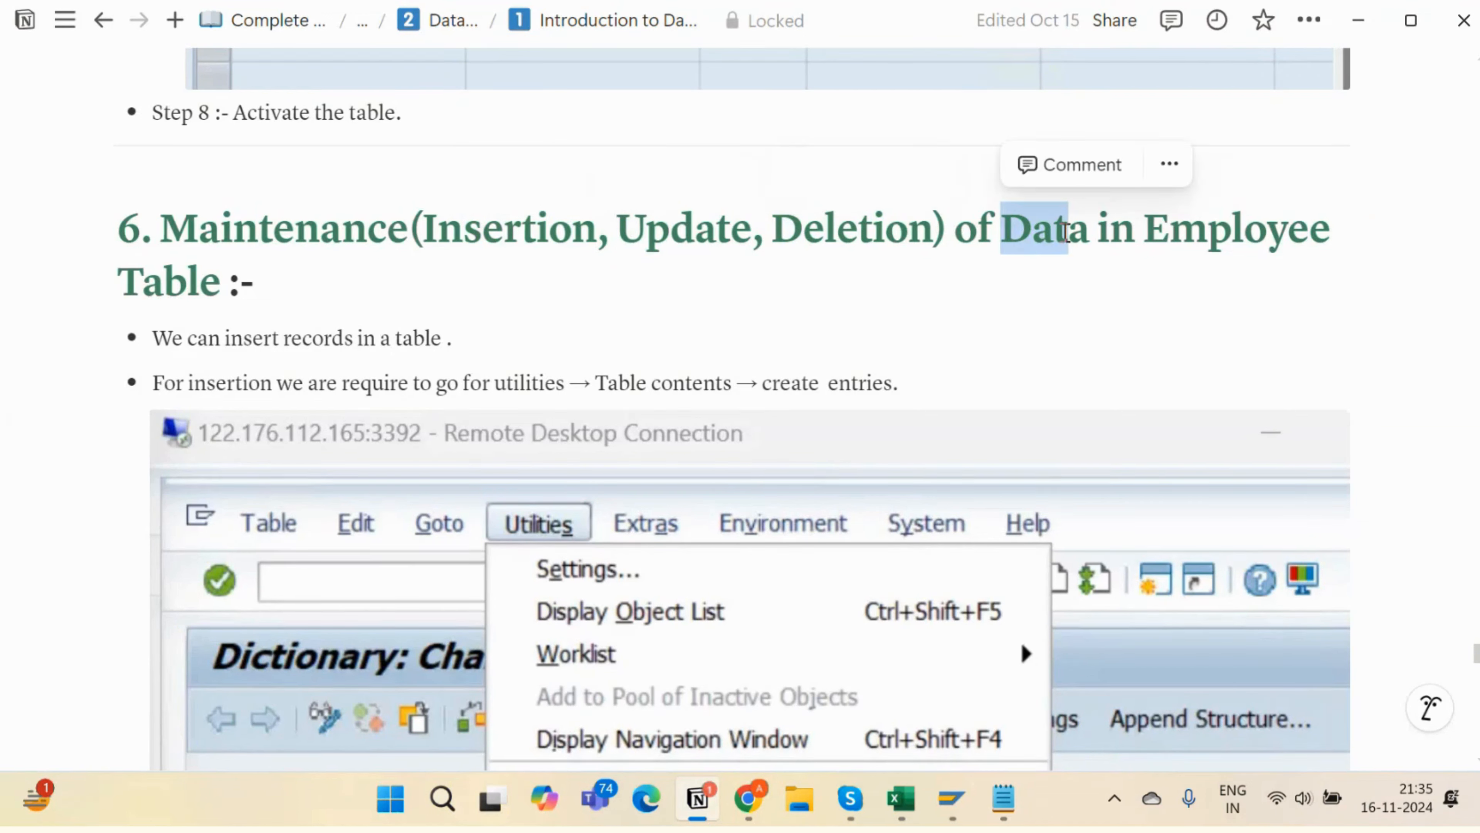
pyautogui.hotkey('alt', 'Tab')
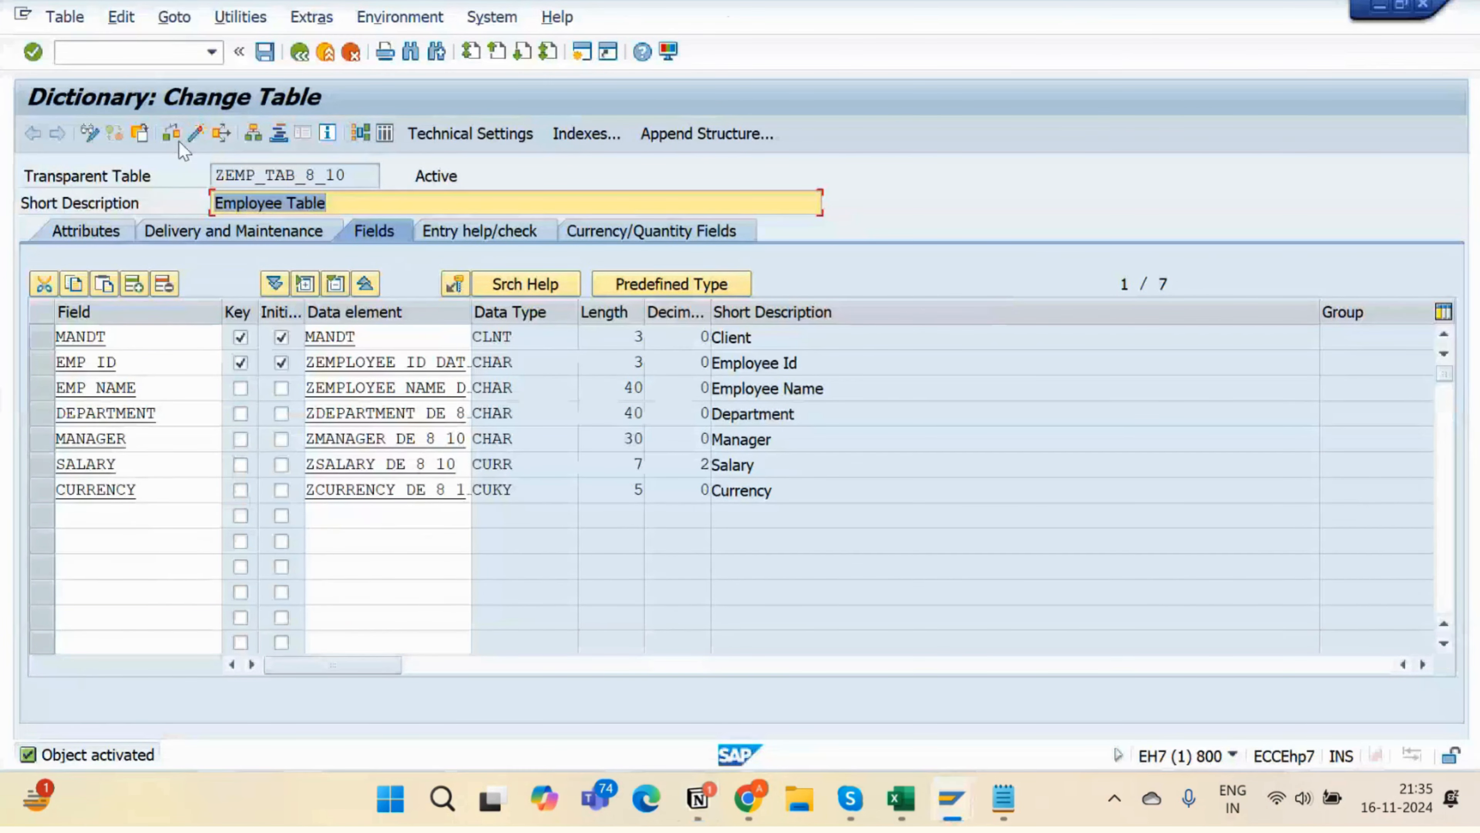
# - Open a blank Create Entries form for ZEMP_TAB_8_10 under client 800
pyautogui.click(238, 17)
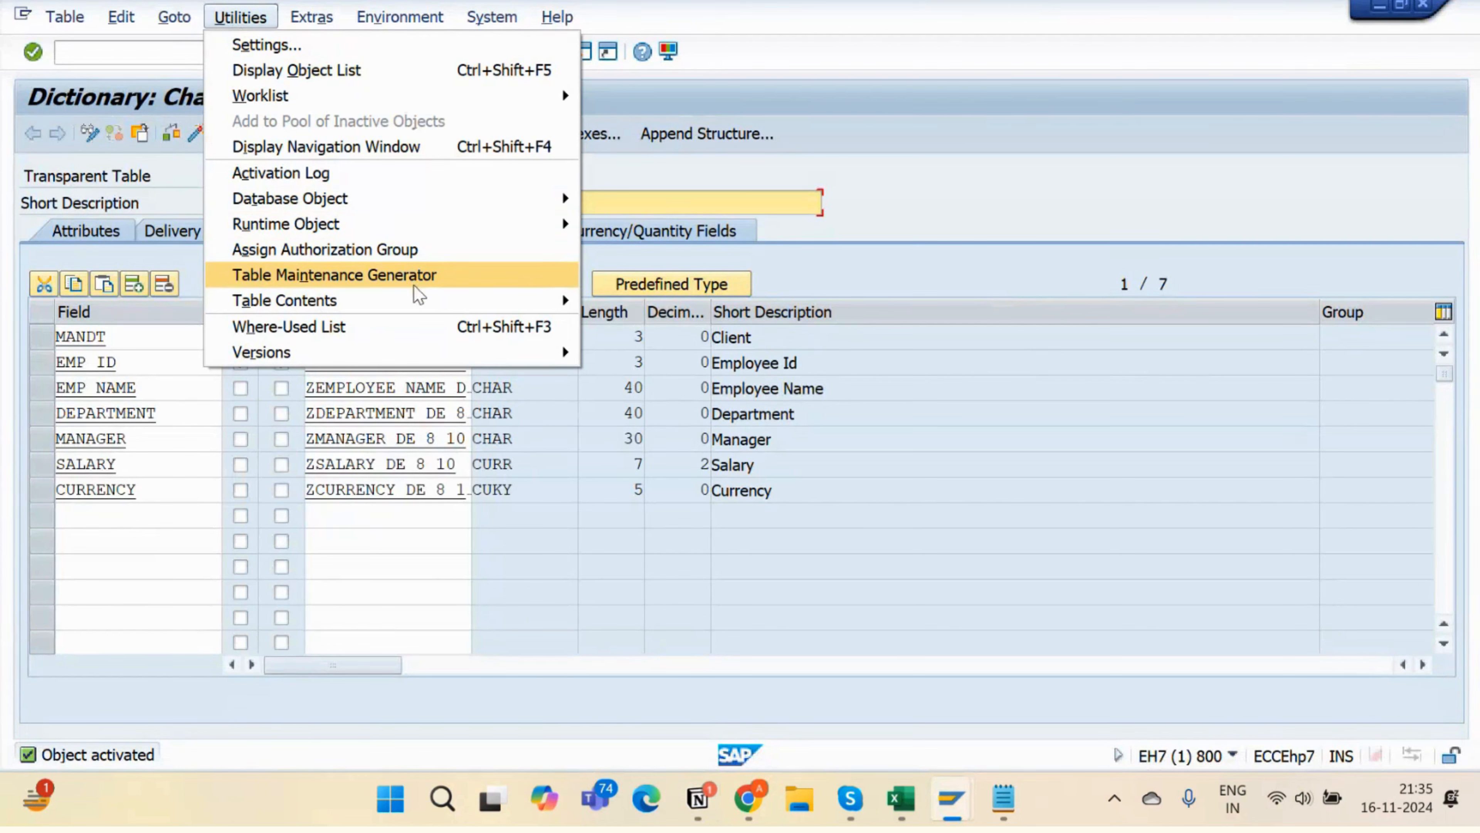
pyautogui.moveTo(433, 305)
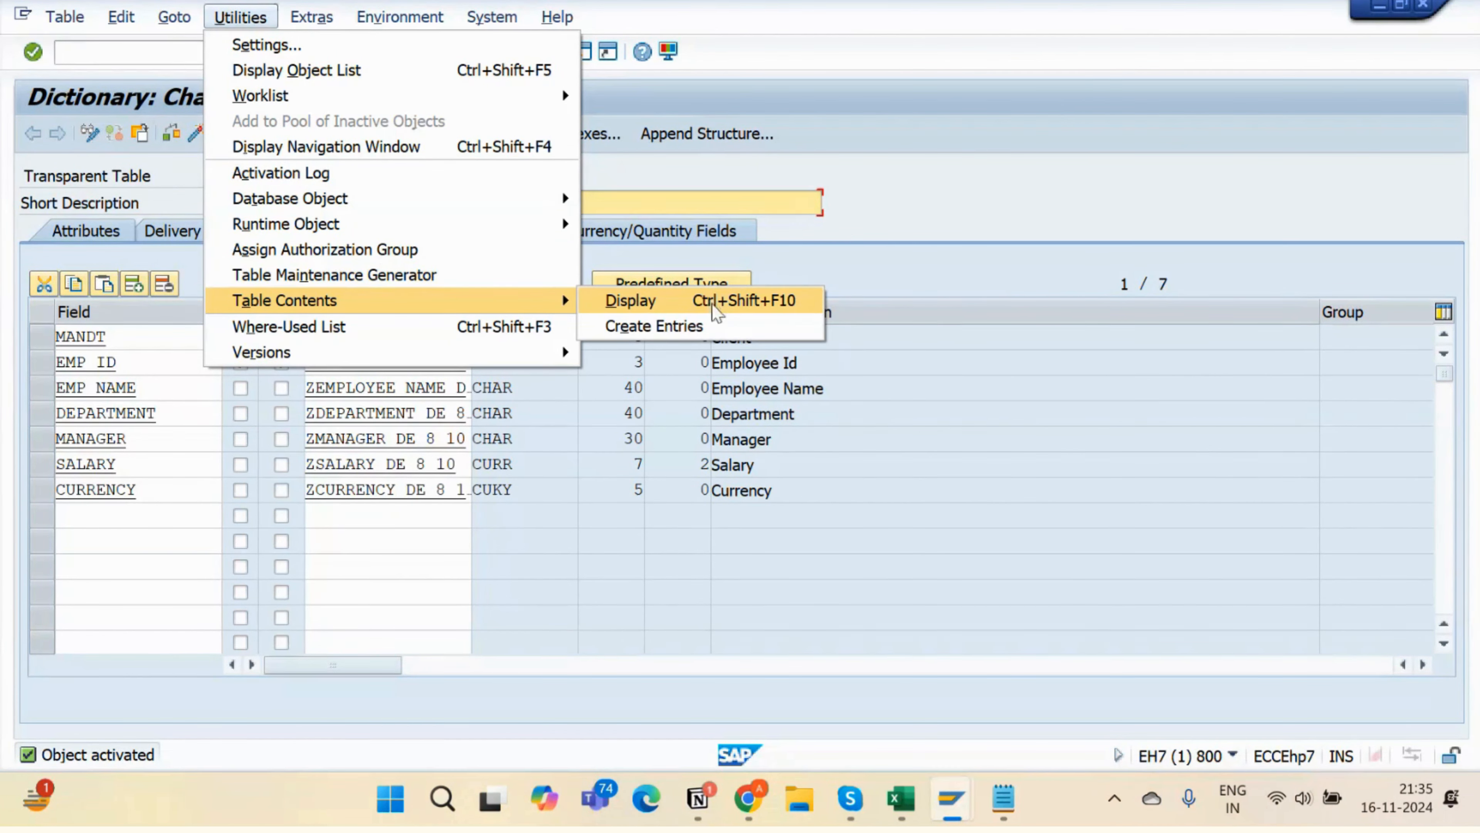
pyautogui.click(722, 328)
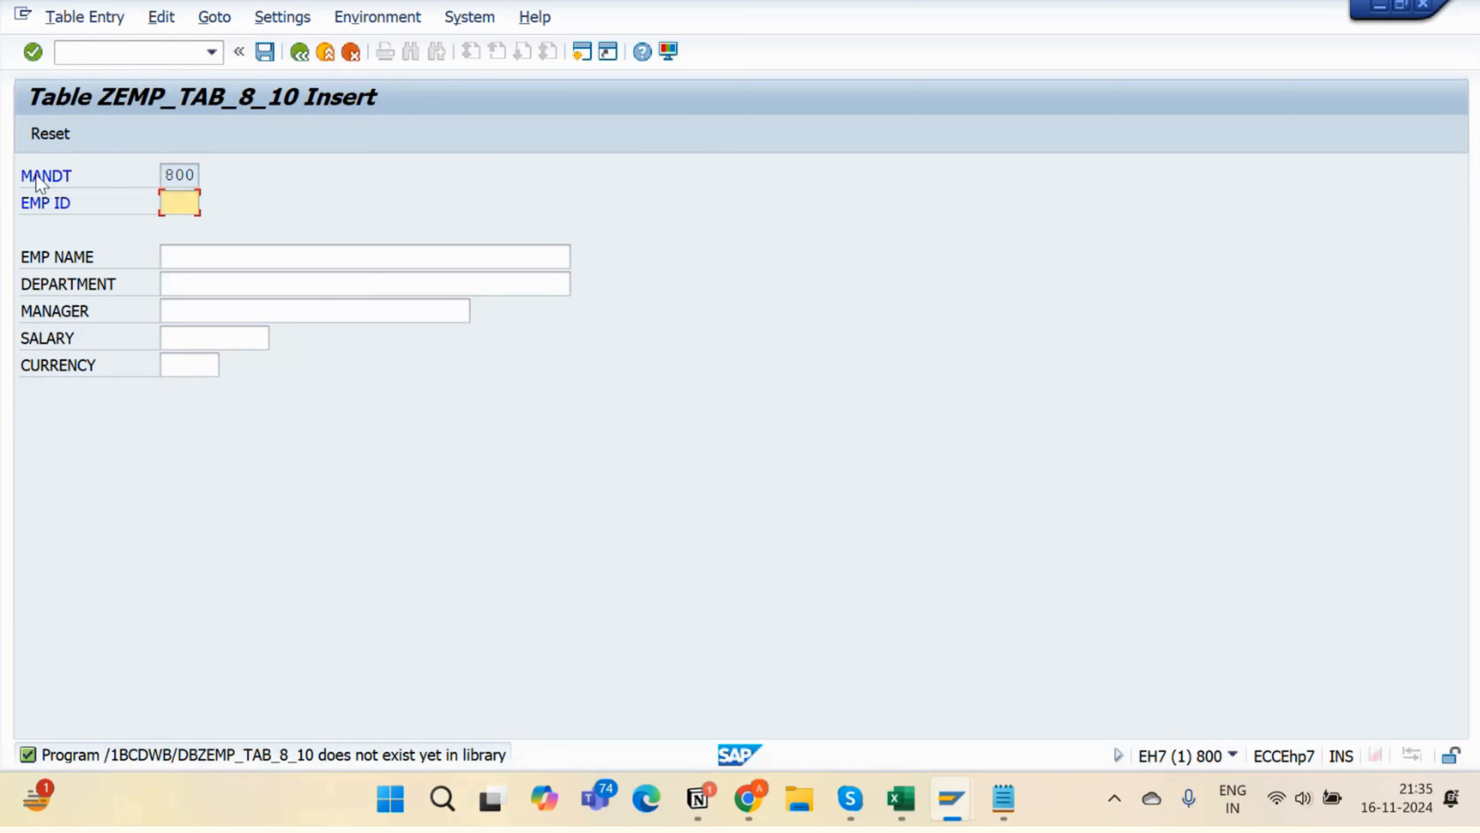
pyautogui.moveTo(200, 176); pyautogui.dragTo(166, 178)
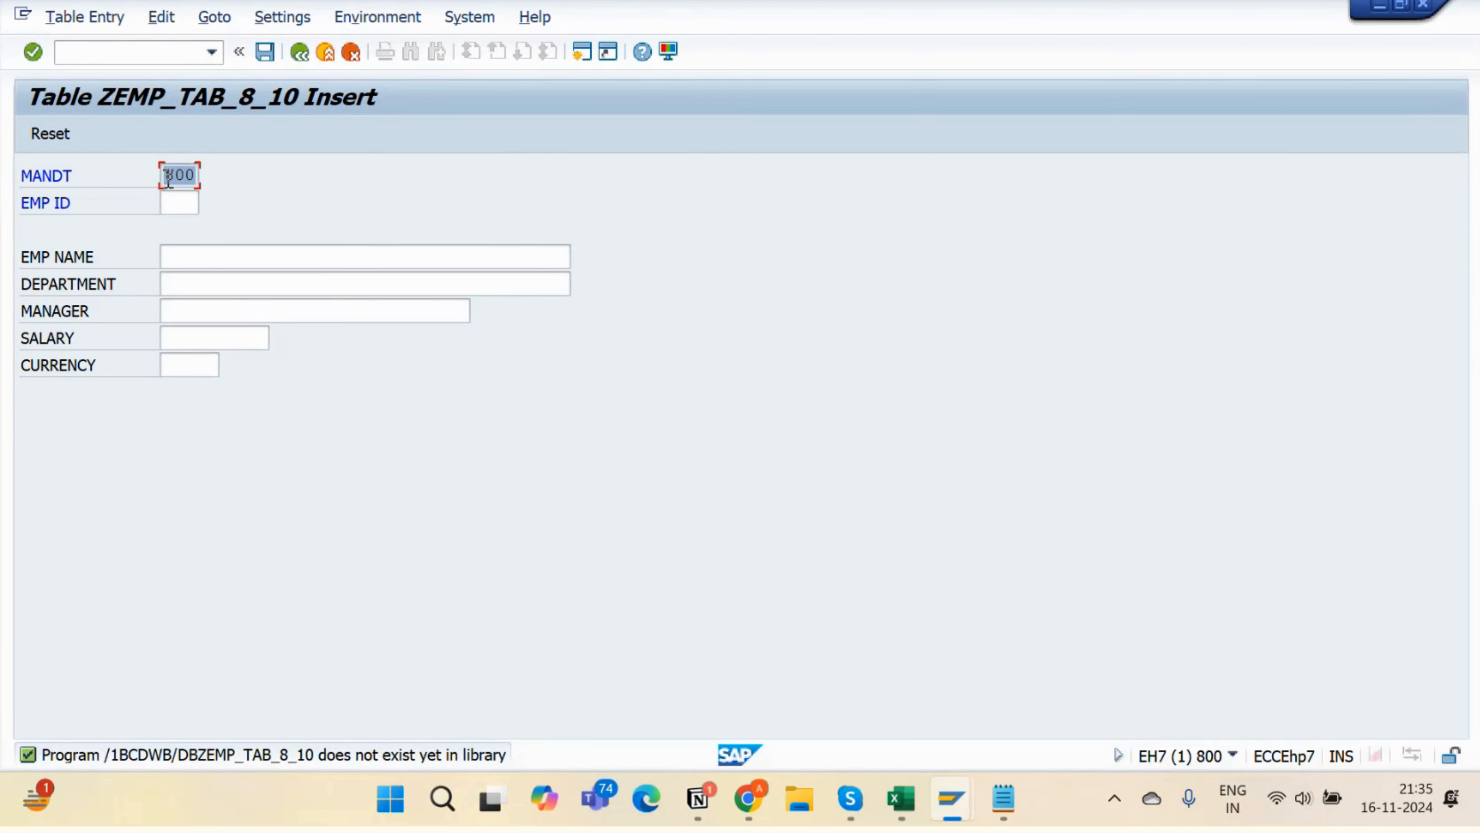
pyautogui.click(187, 176)
pyautogui.moveTo(194, 177); pyautogui.dragTo(165, 186)
pyautogui.click(186, 175)
# - Enter EMP ID 101 with the employee's name and department SAP ABAP
pyautogui.click(173, 201)
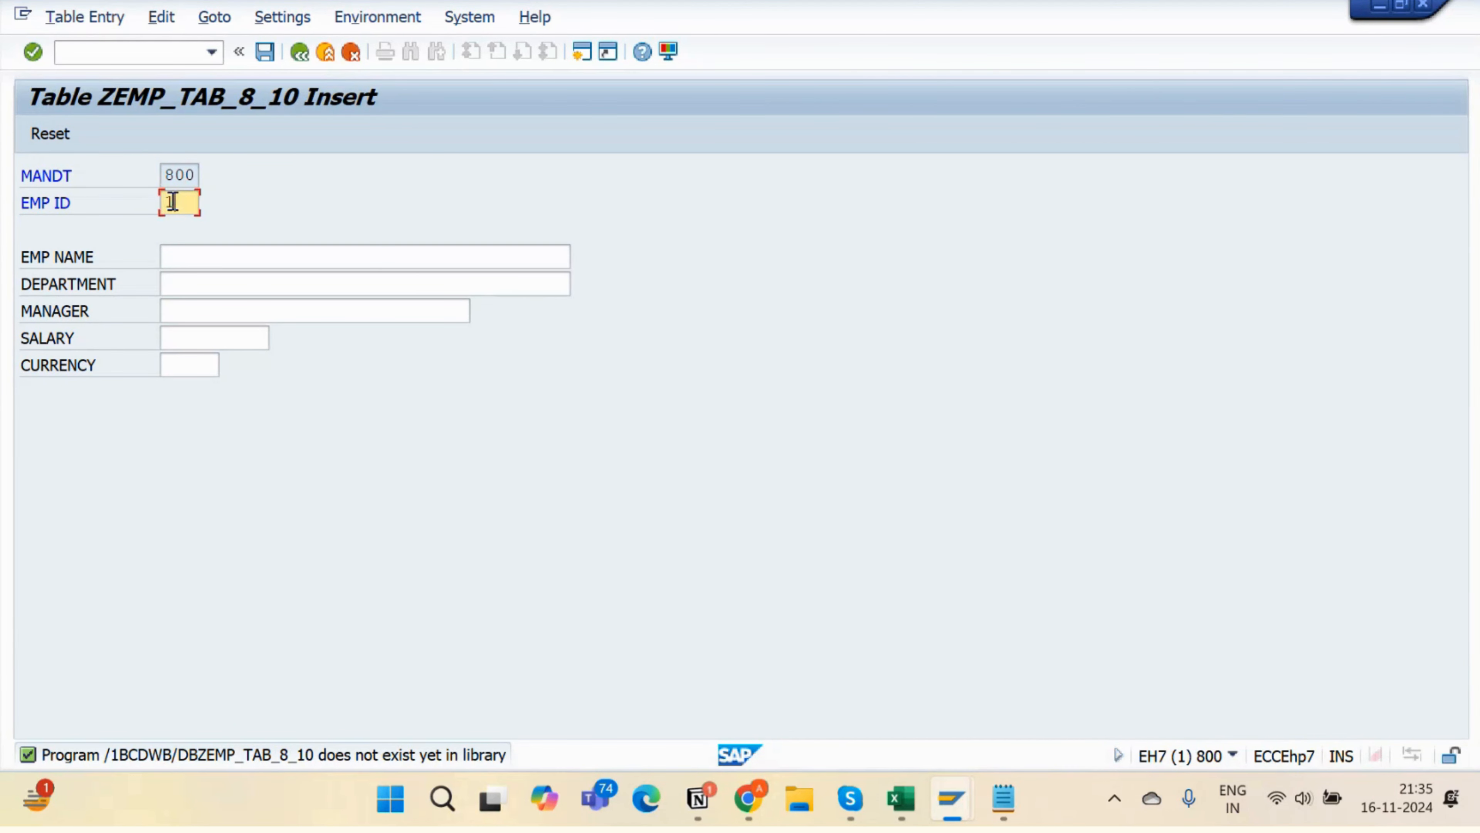
pyautogui.write('101')
pyautogui.click(226, 257)
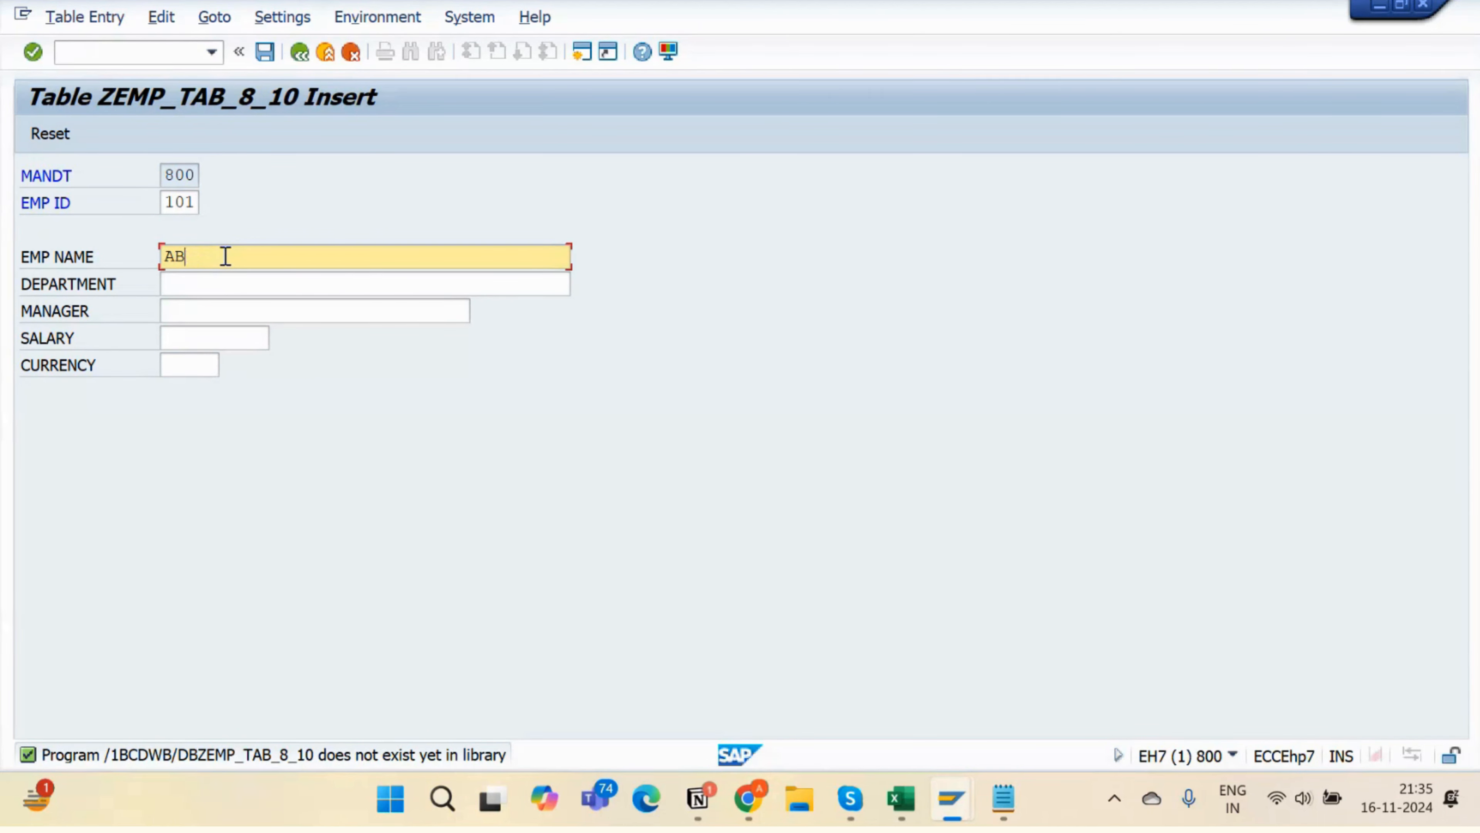
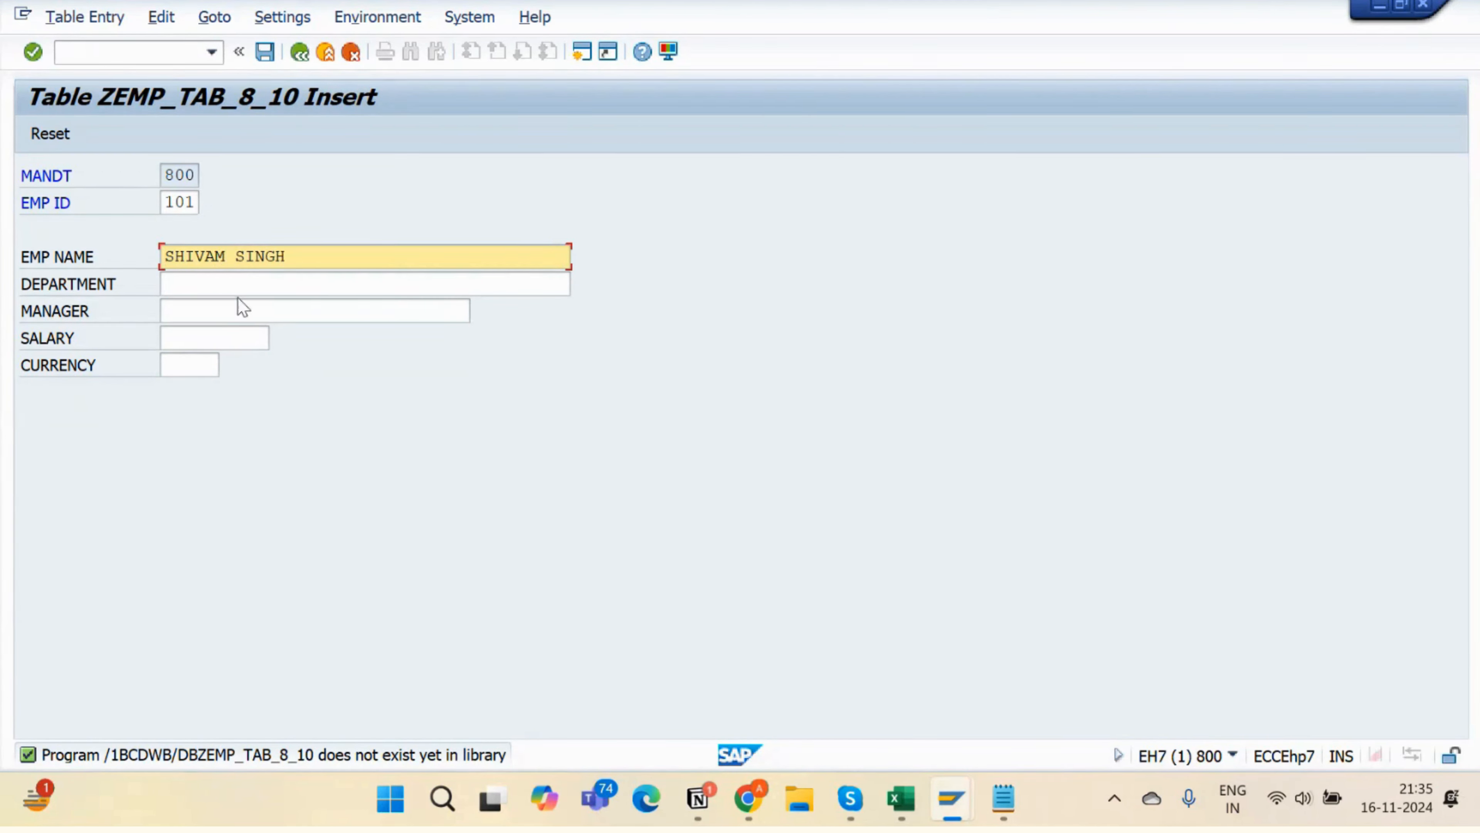
pyautogui.click(238, 289)
pyautogui.write('SAP ')
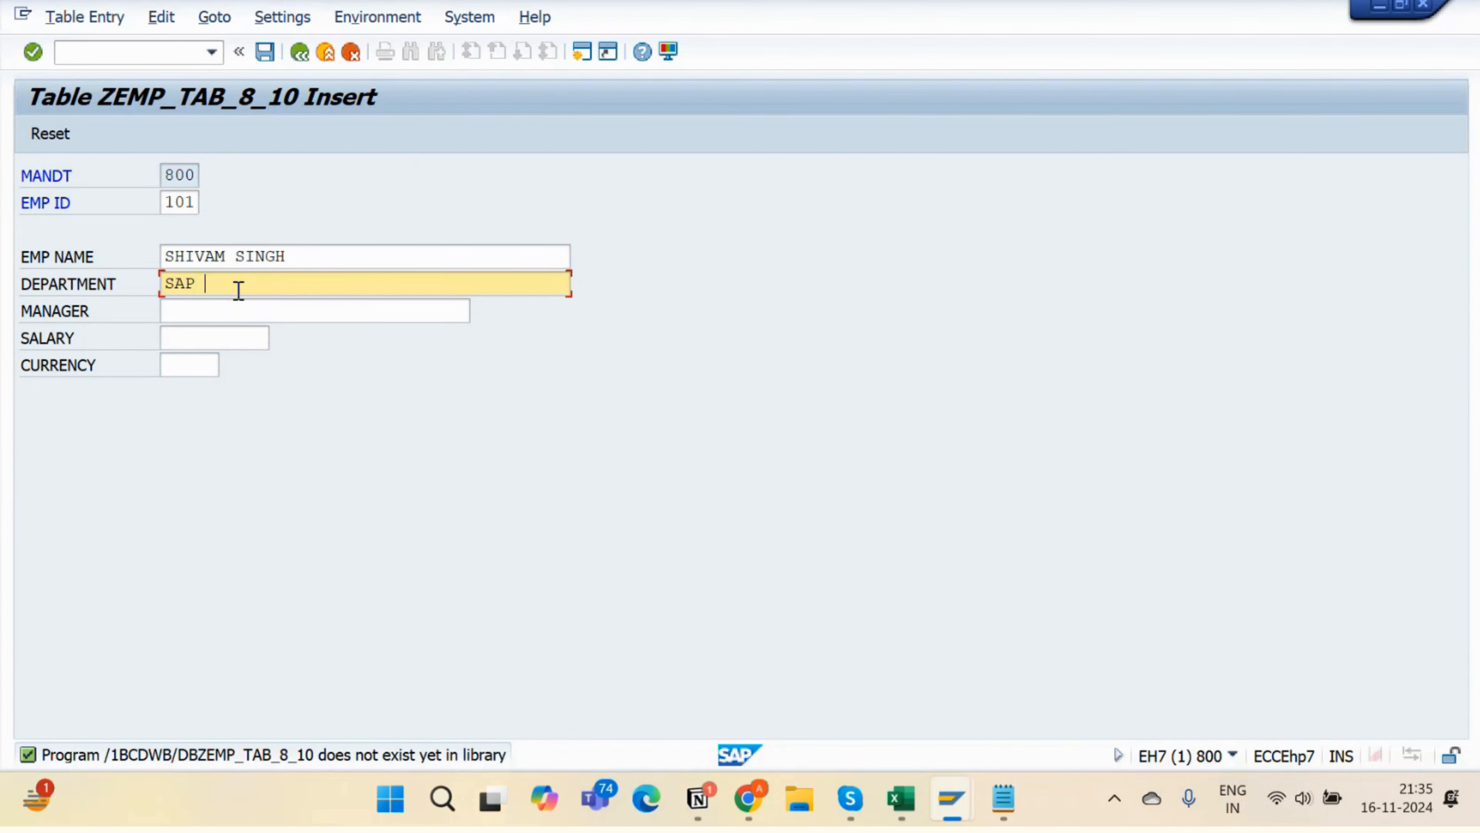
pyautogui.write('ABAP')
# - Add the manager, salary 10,000 and currency USD, then save record 101 and go back
pyautogui.click(235, 307)
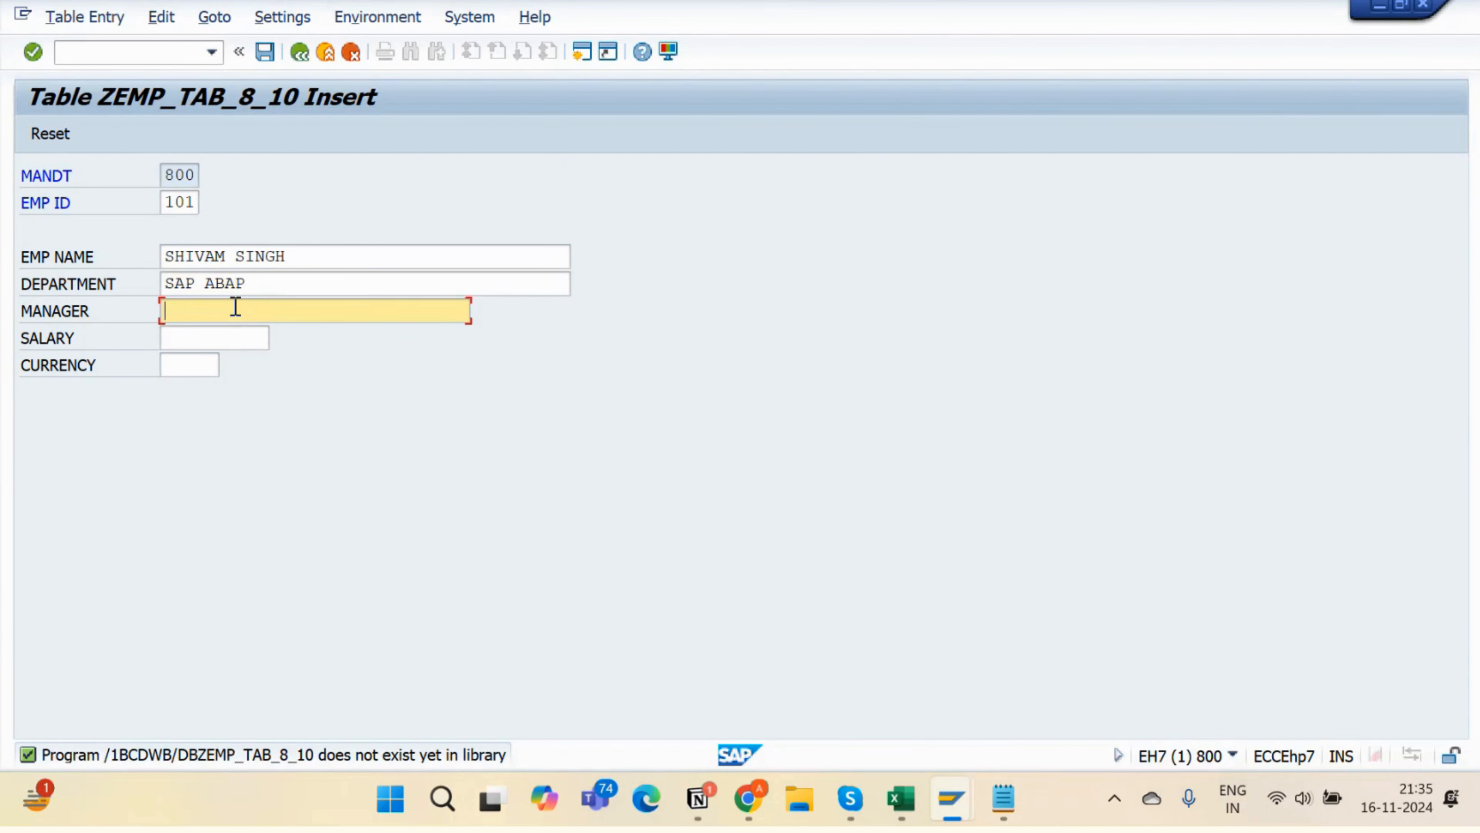
pyautogui.click(220, 340)
pyautogui.write('10000')
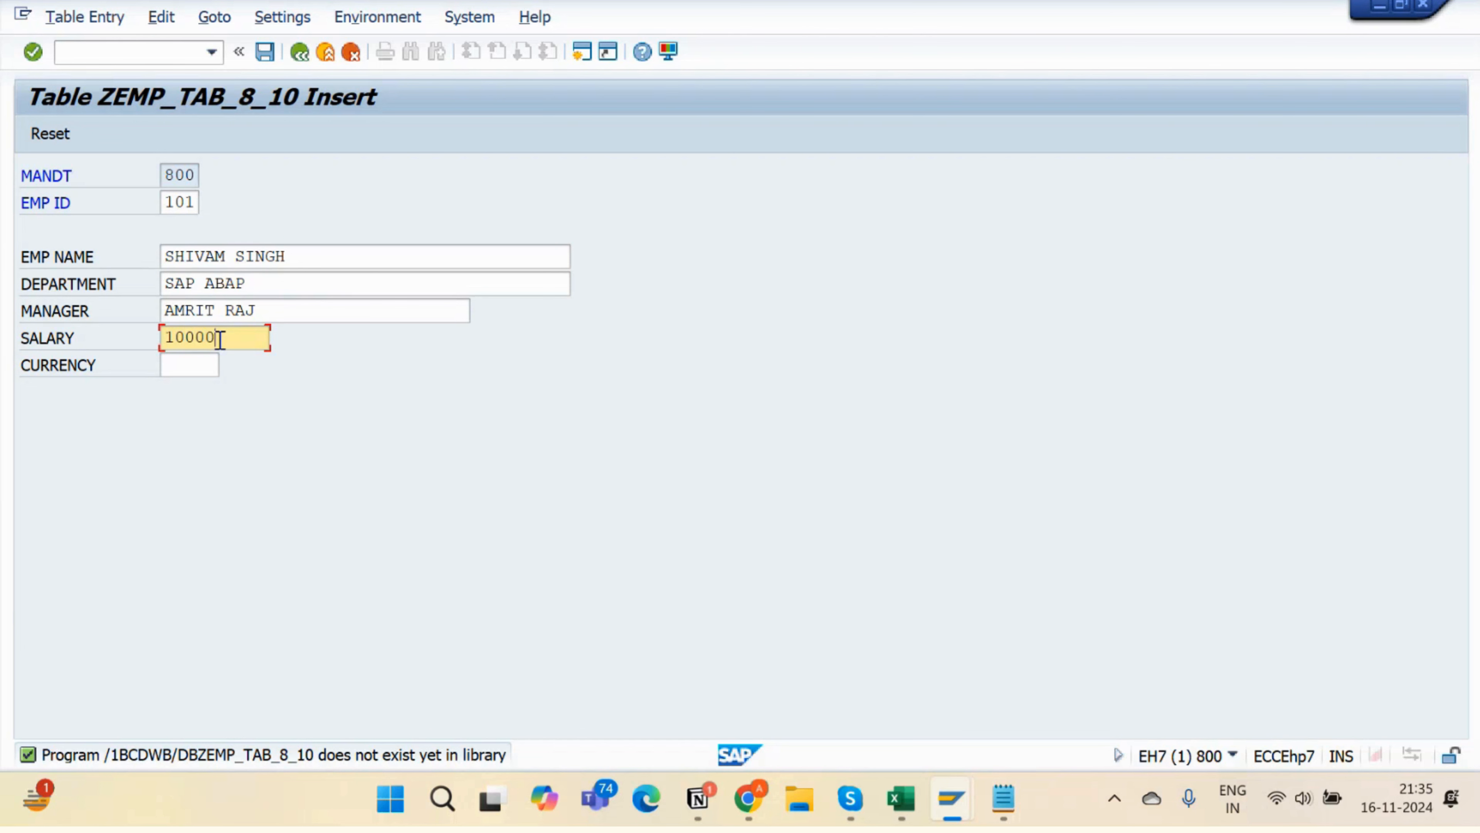
pyautogui.click(194, 366)
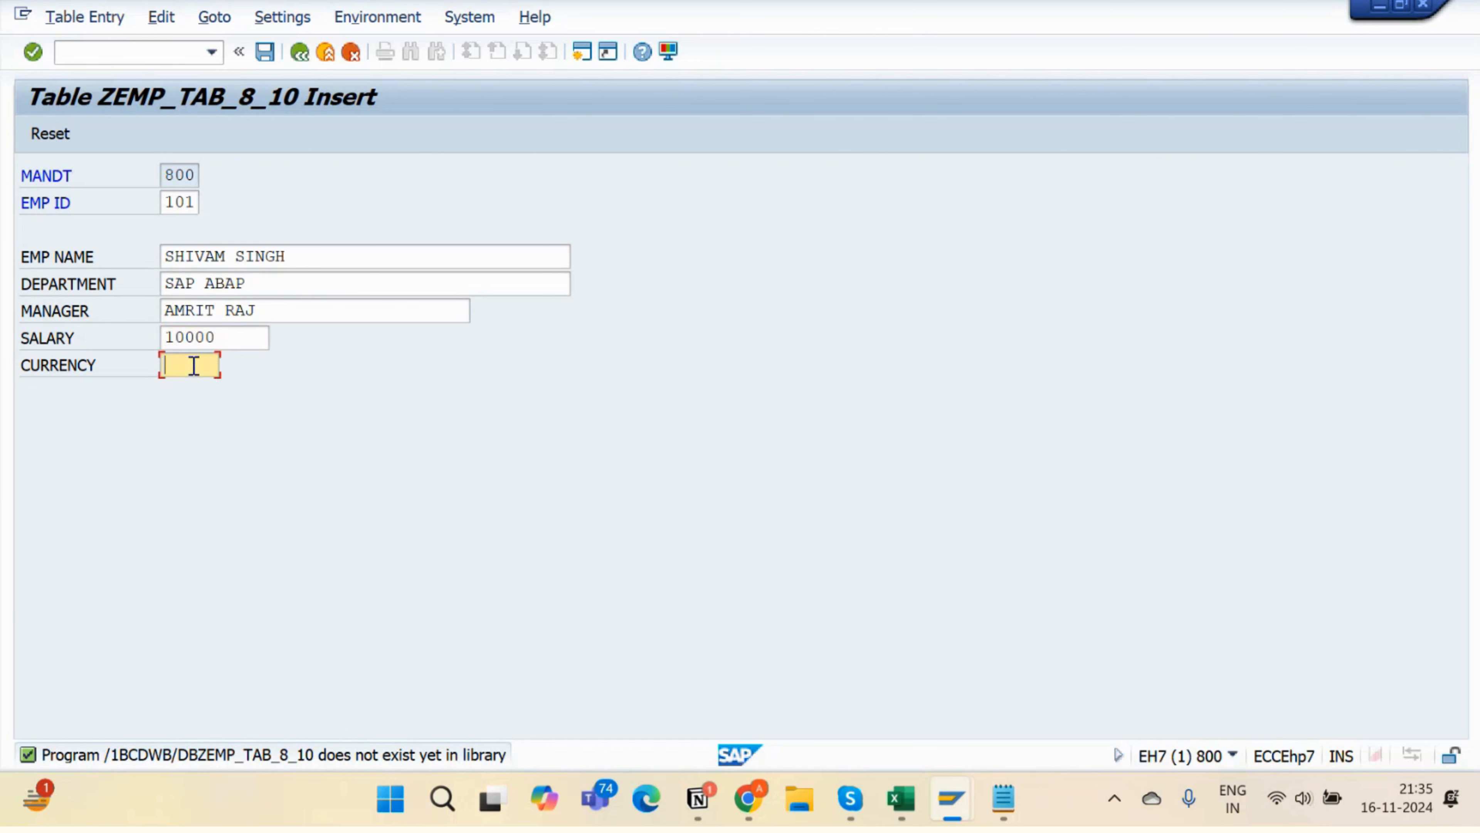
pyautogui.write('USD')
pyautogui.click(265, 53)
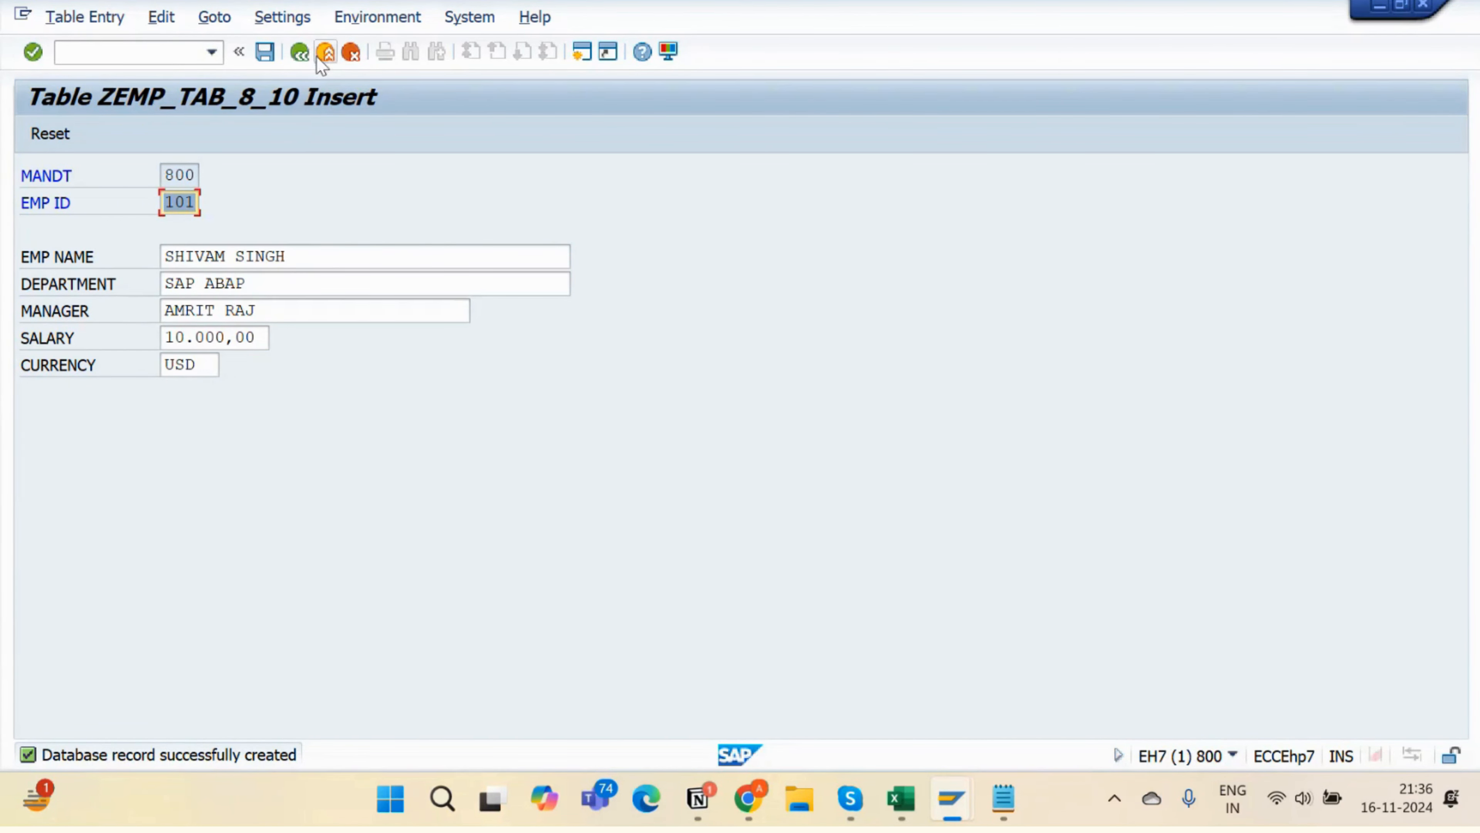
pyautogui.click(300, 53)
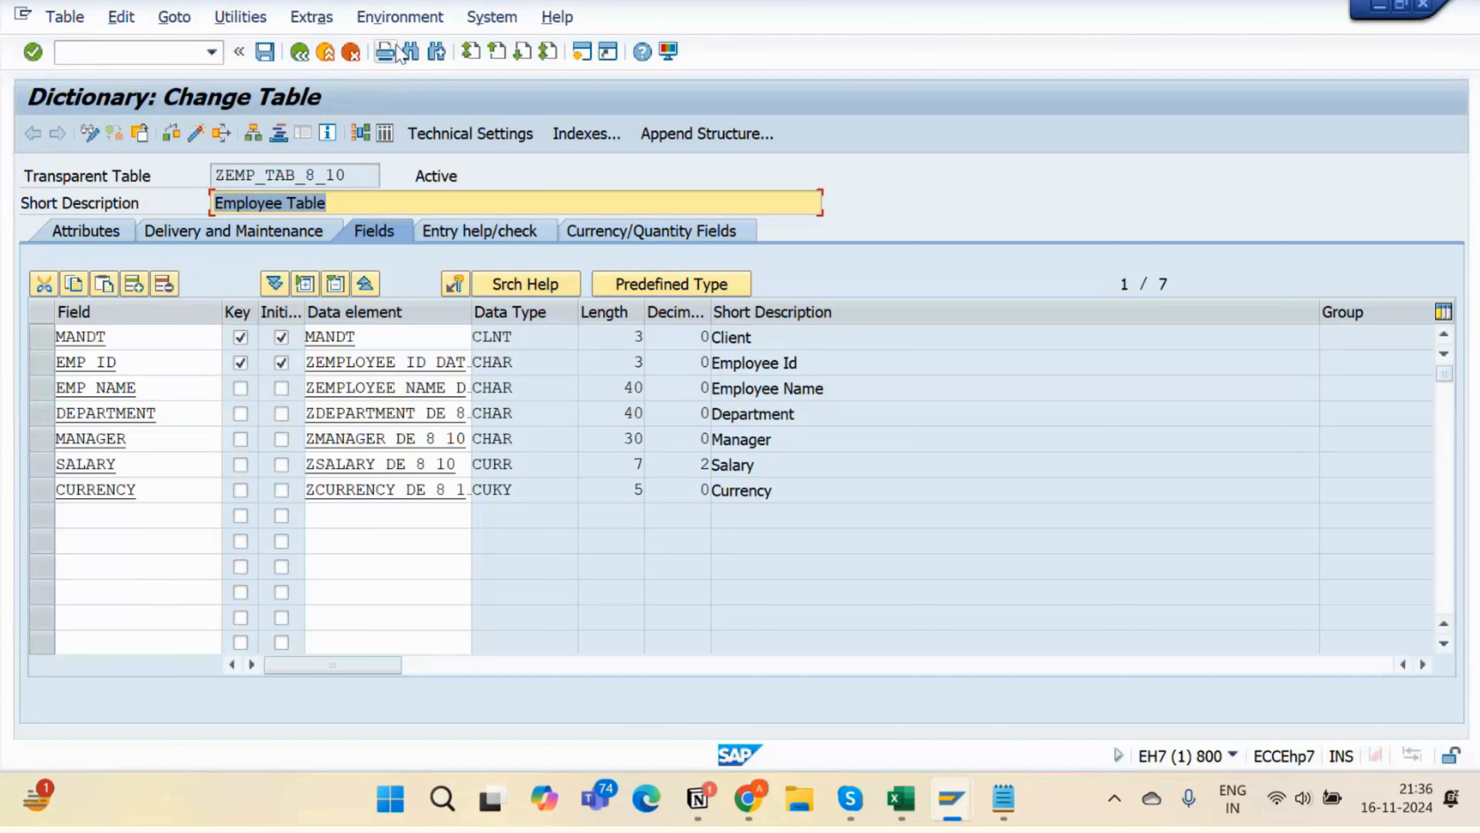
pyautogui.click(384, 135)
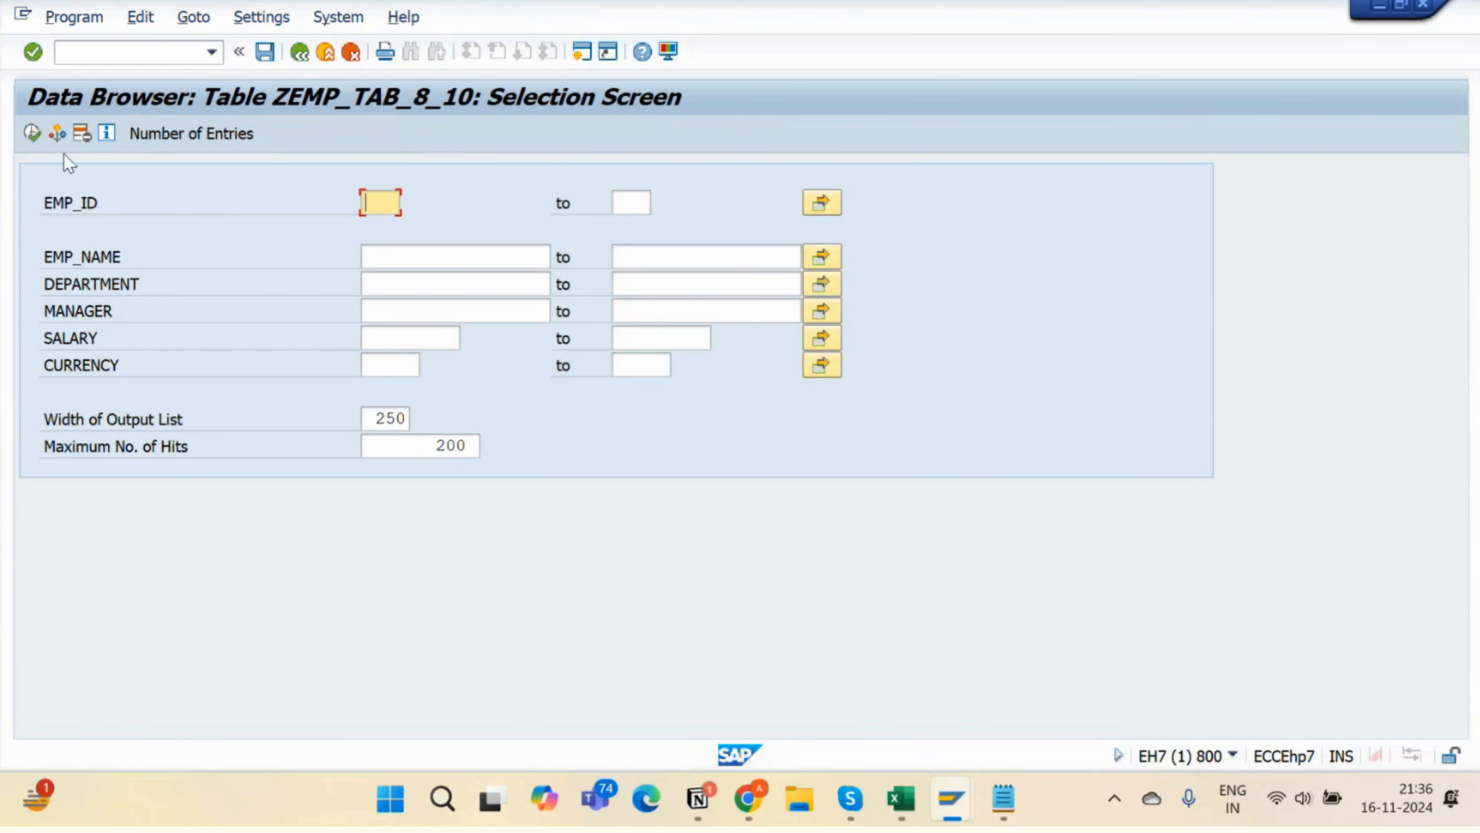
pyautogui.click(34, 134)
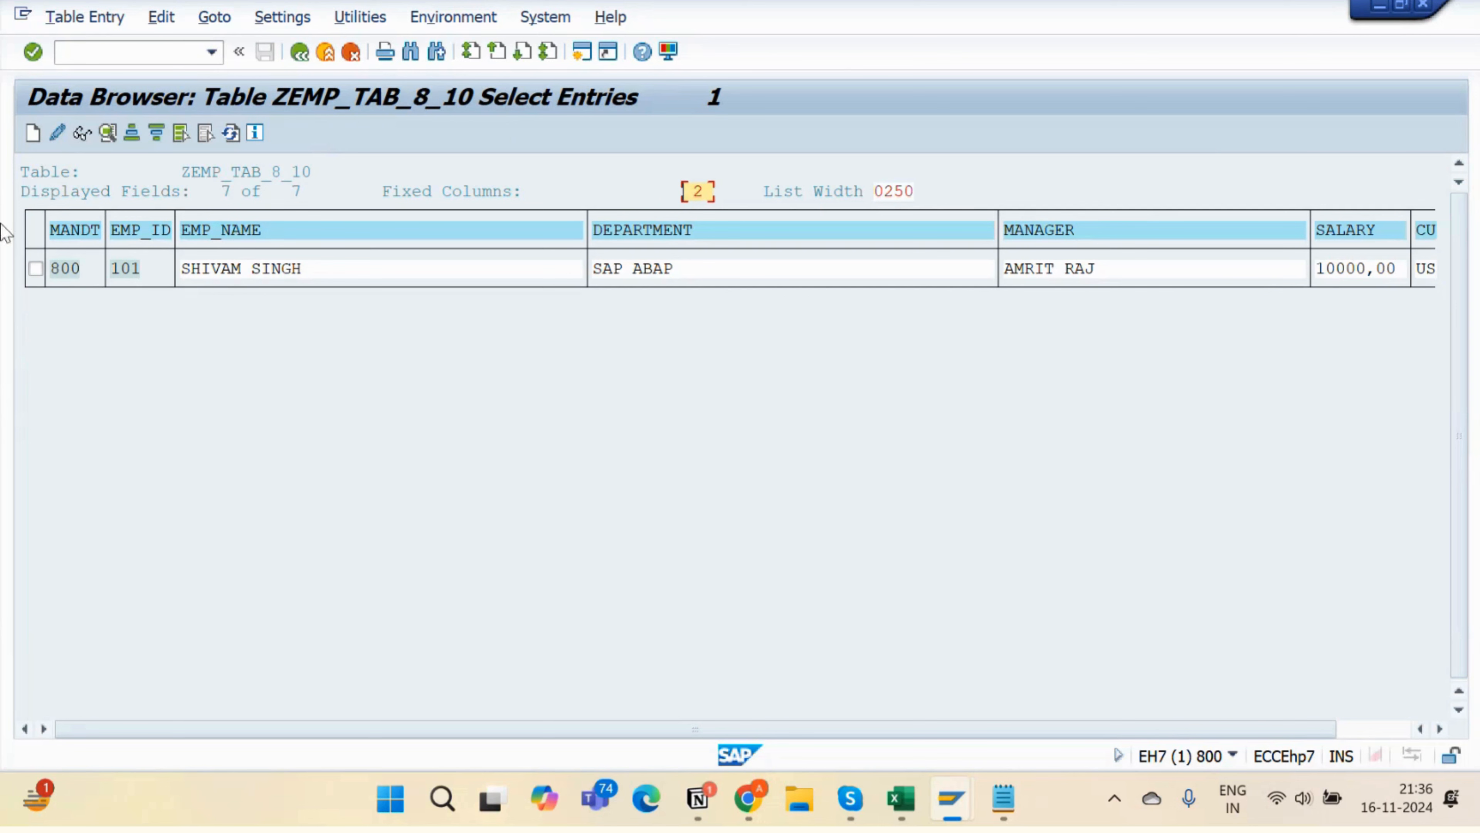
pyautogui.click(1378, 729)
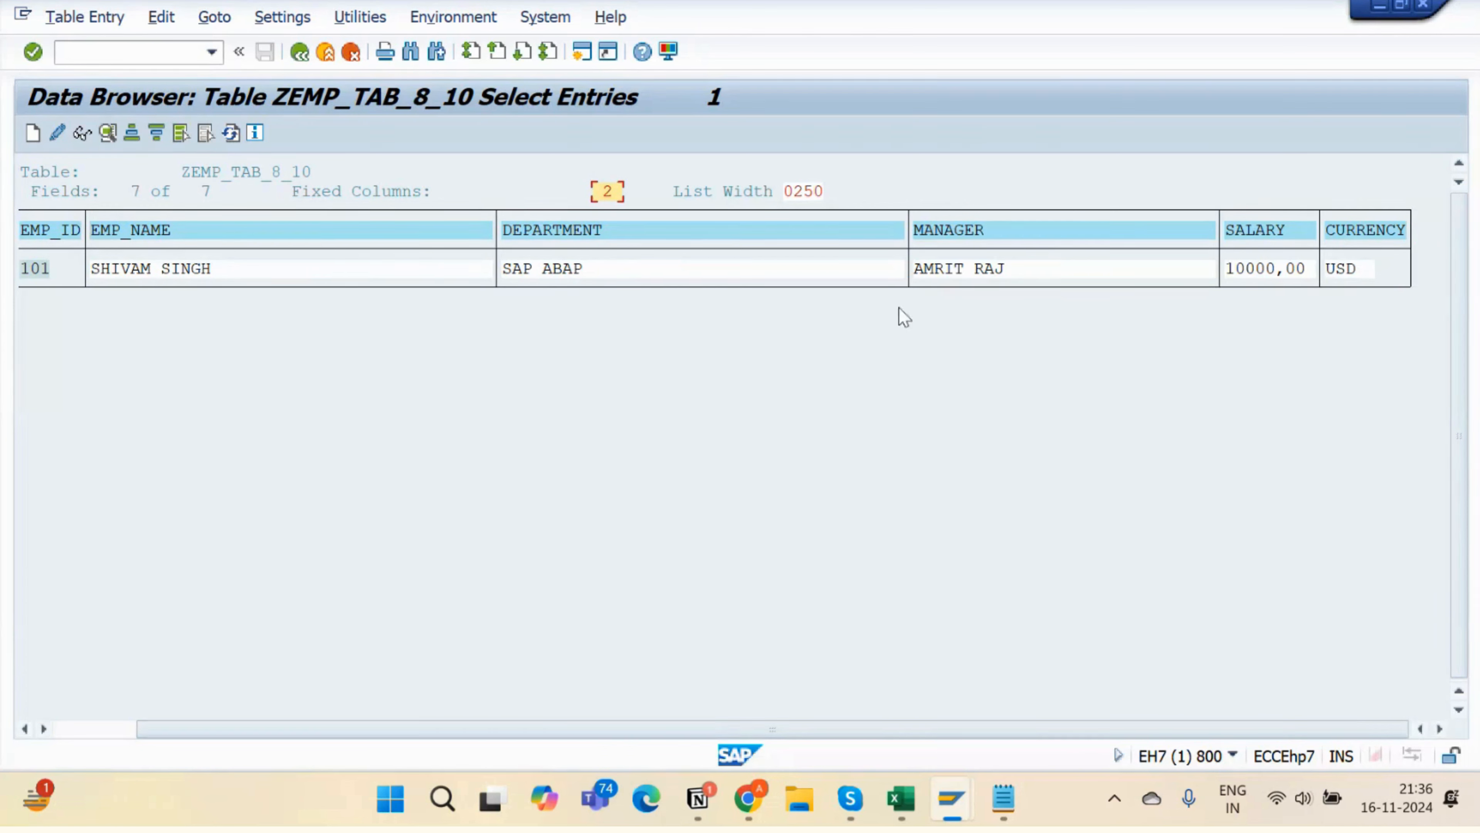
pyautogui.click(105, 729)
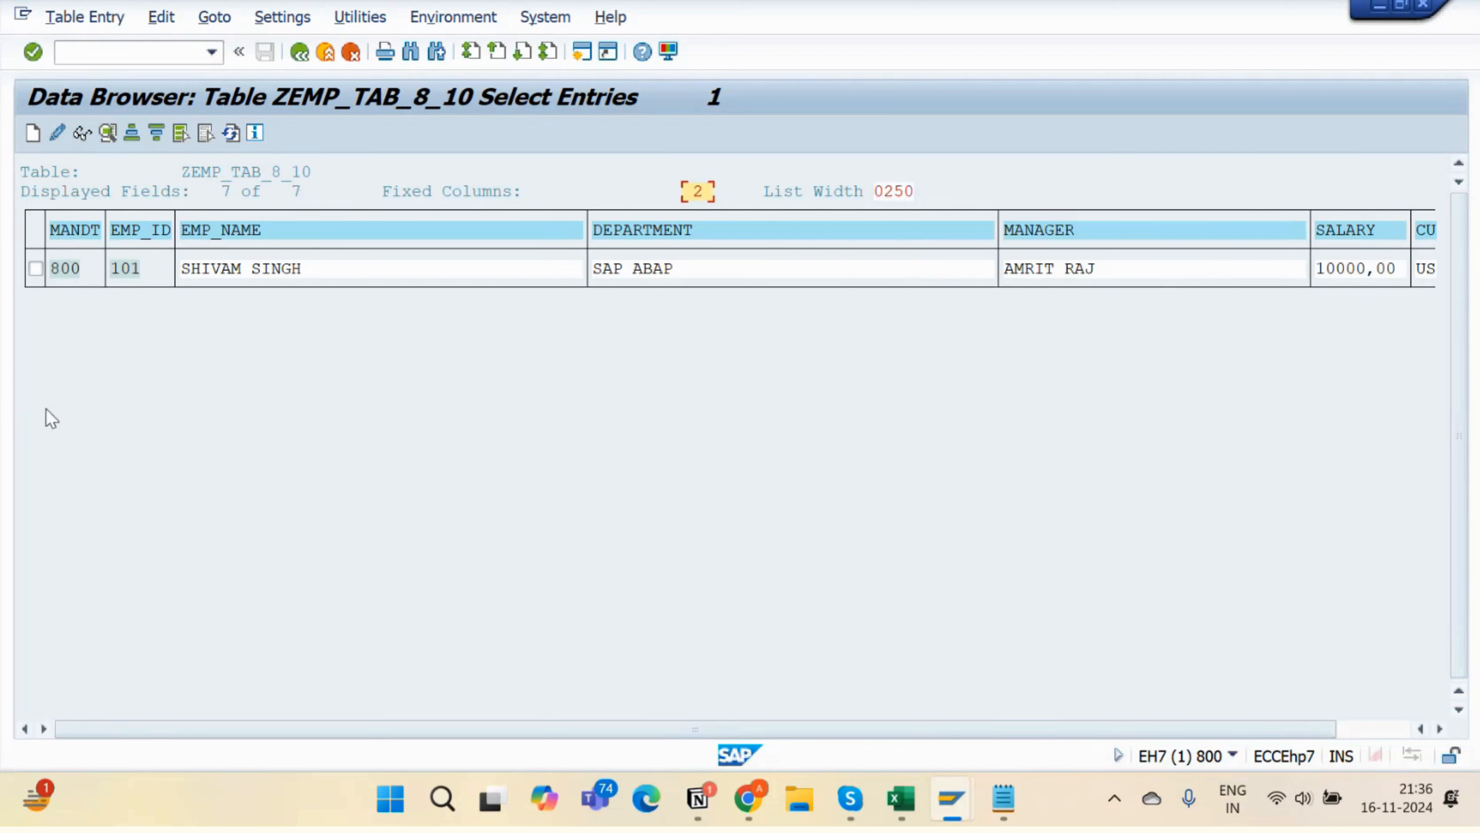
pyautogui.click(299, 53)
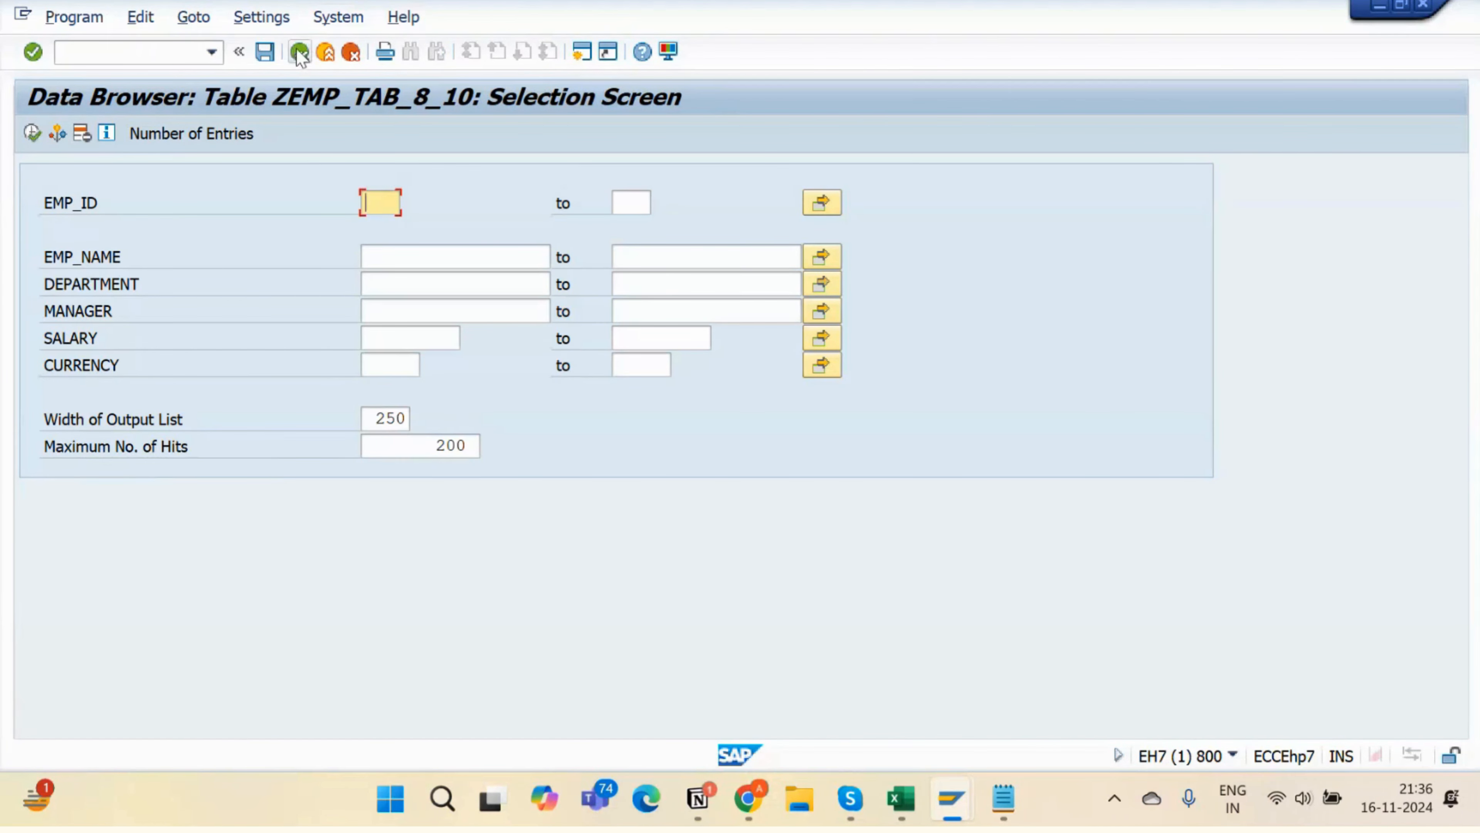
pyautogui.click(299, 52)
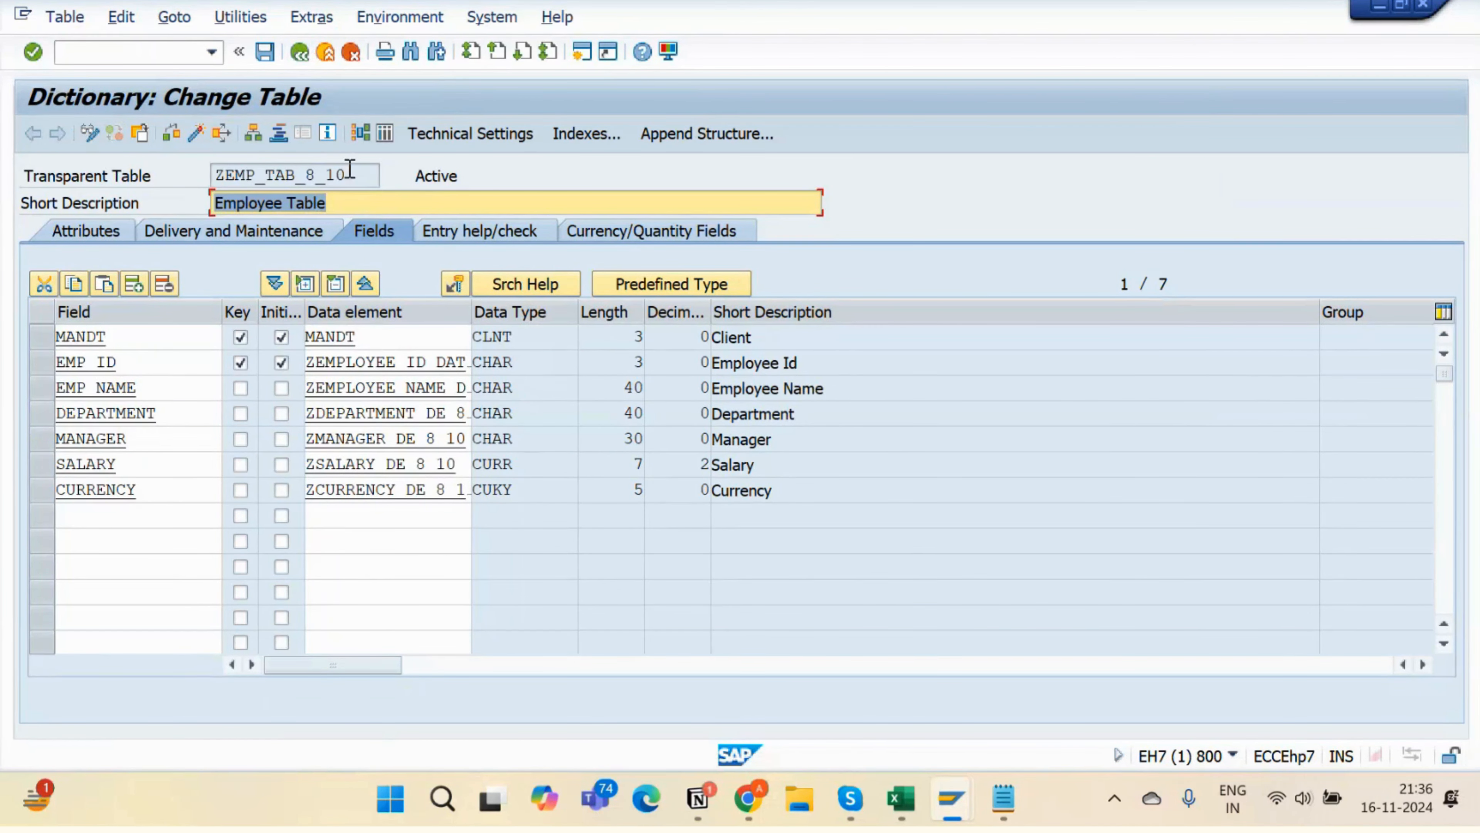
# - Start a new Create Entries form with EMP ID 102 and the employee's name
pyautogui.moveTo(350, 175); pyautogui.dragTo(131, 169)
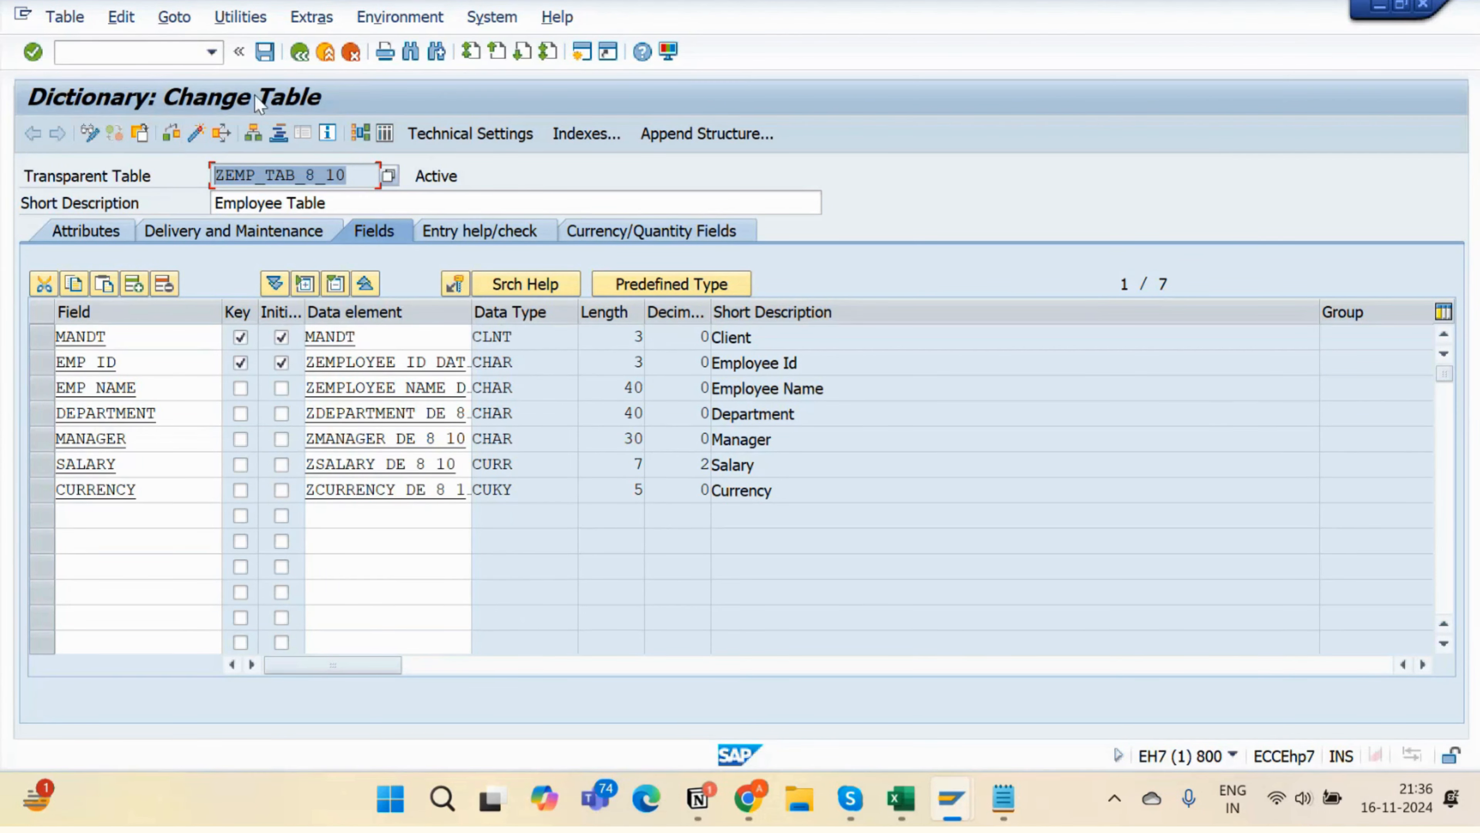
pyautogui.click(247, 18)
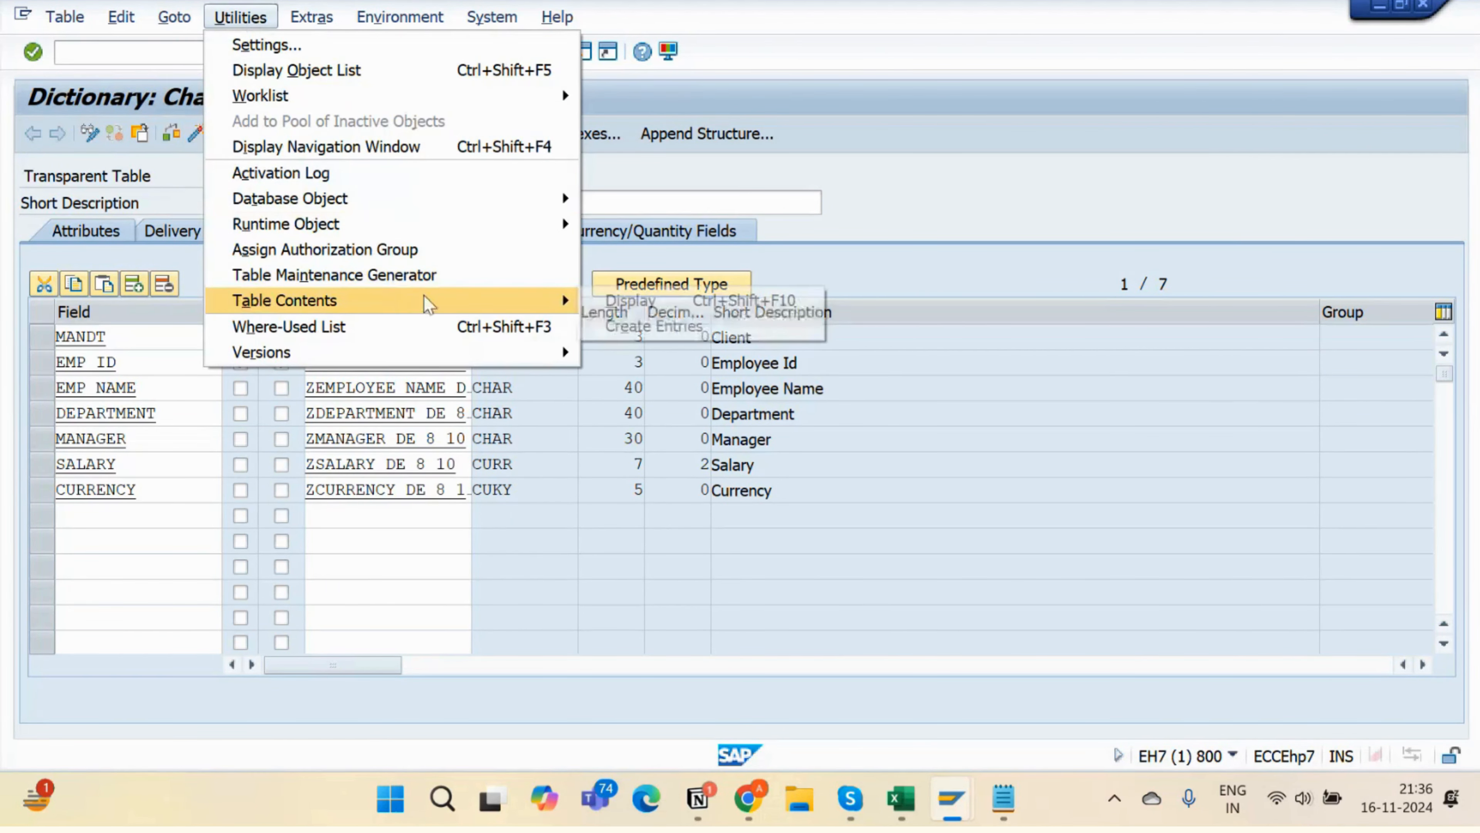
pyautogui.click(609, 323)
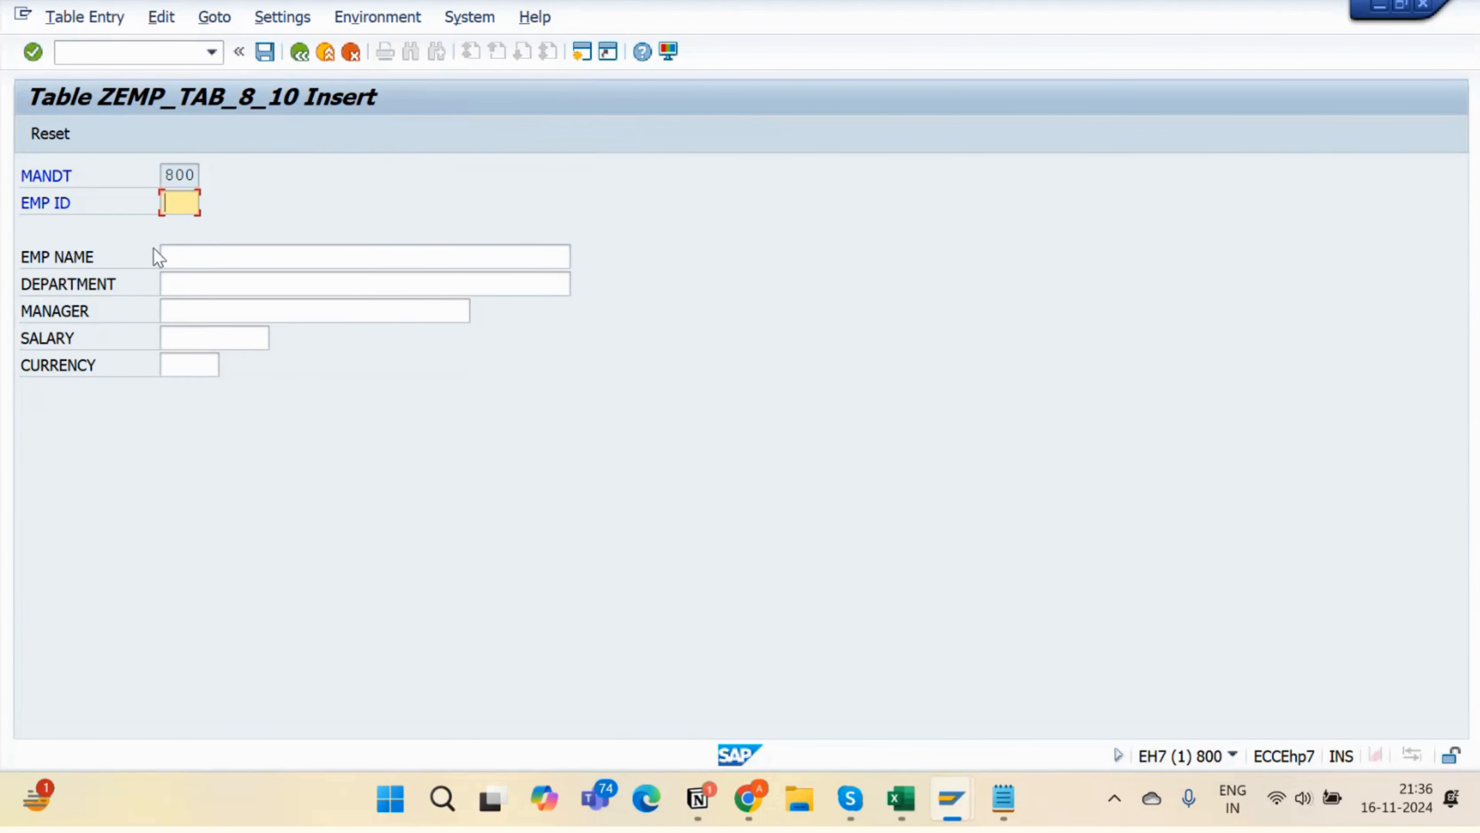
pyautogui.write('102')
pyautogui.click(214, 251)
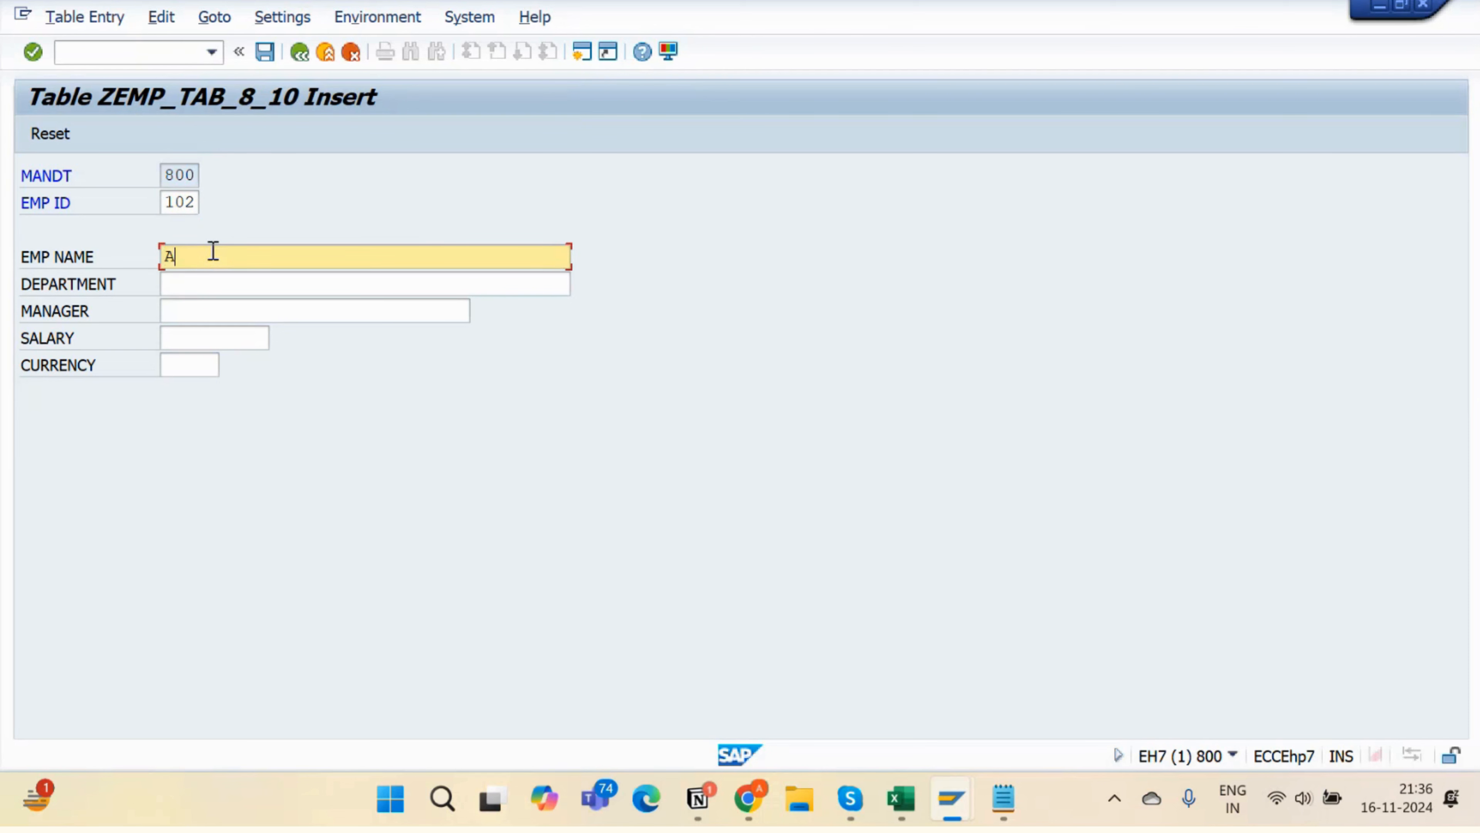
# - Fill department SAP ABAP, the manager, salary 5,000 and USD, then save record 102
pyautogui.click(221, 285)
pyautogui.write('SAP A')
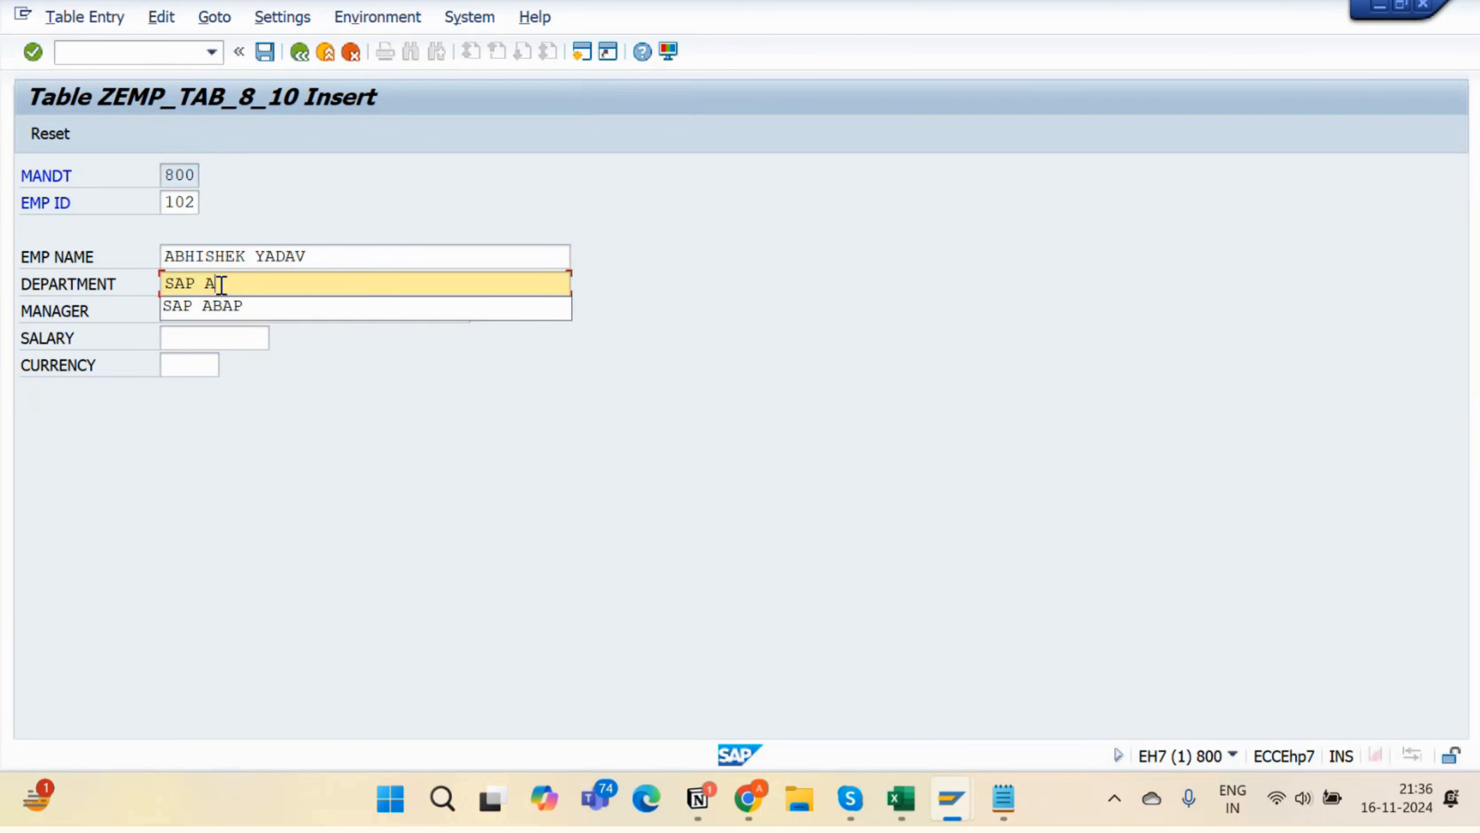
pyautogui.write('BAP')
pyautogui.click(222, 309)
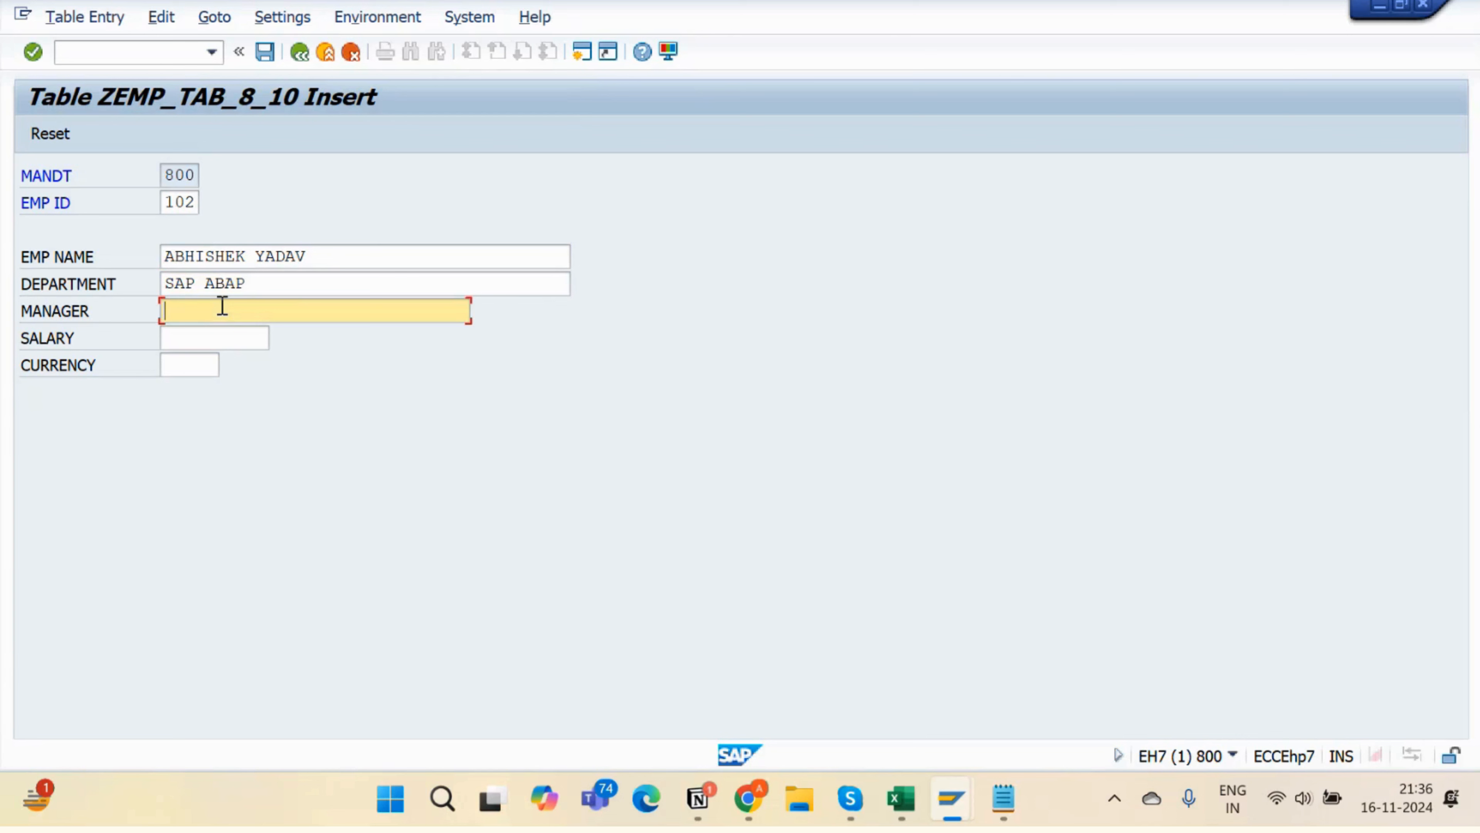
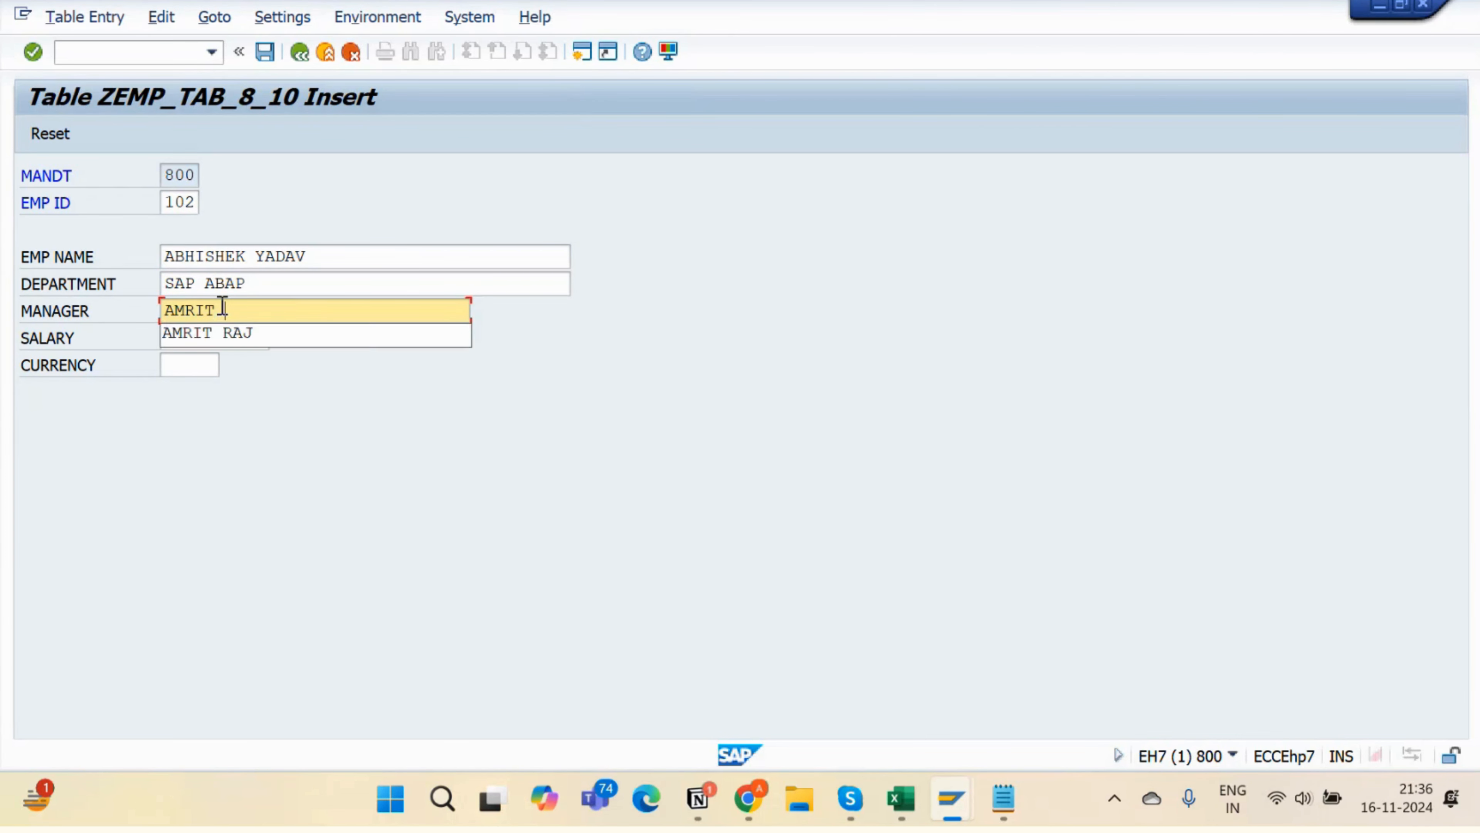
pyautogui.click(220, 331)
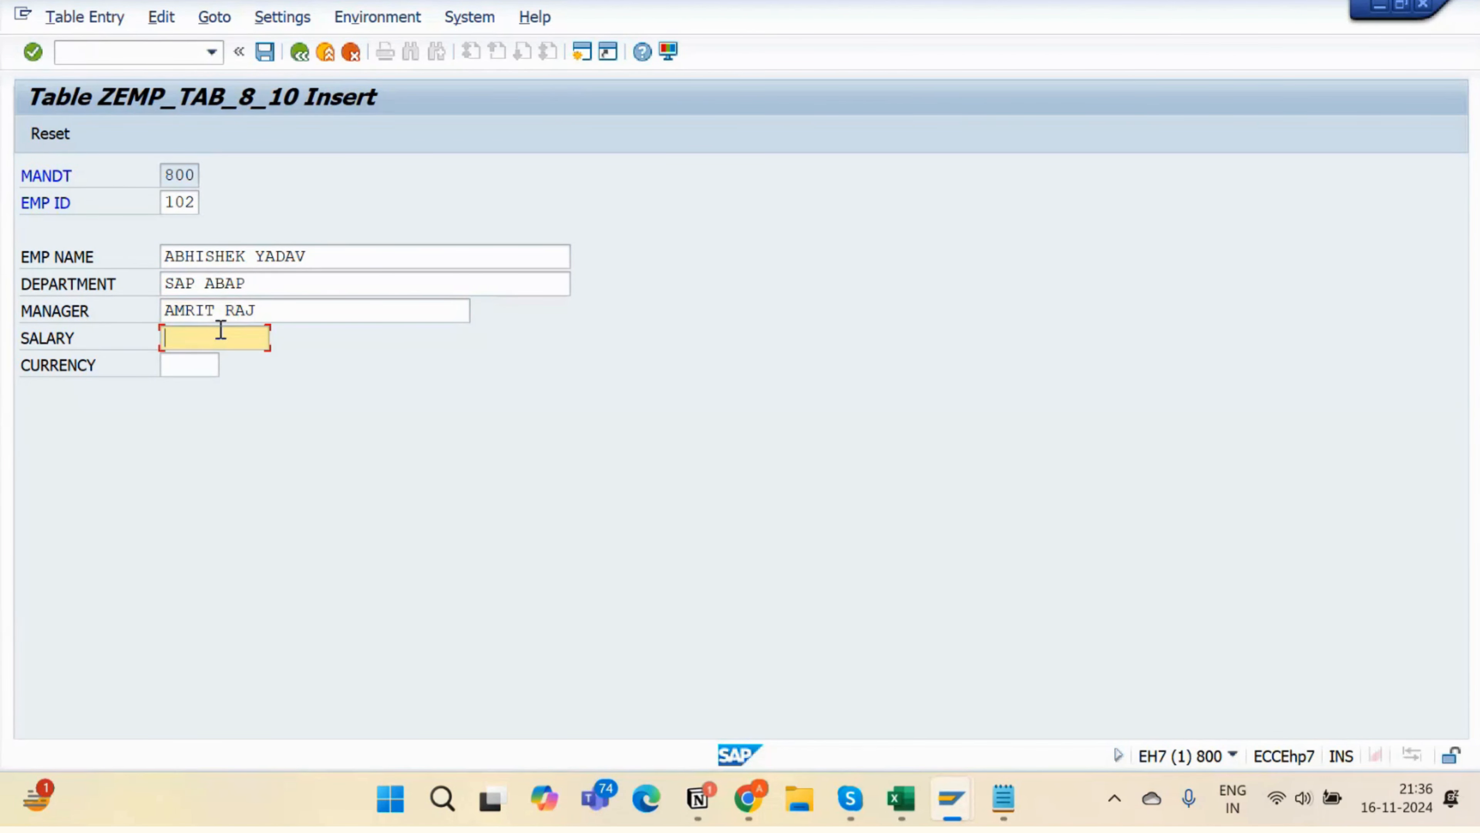
pyautogui.write('5000')
pyautogui.click(198, 368)
pyautogui.write('USD')
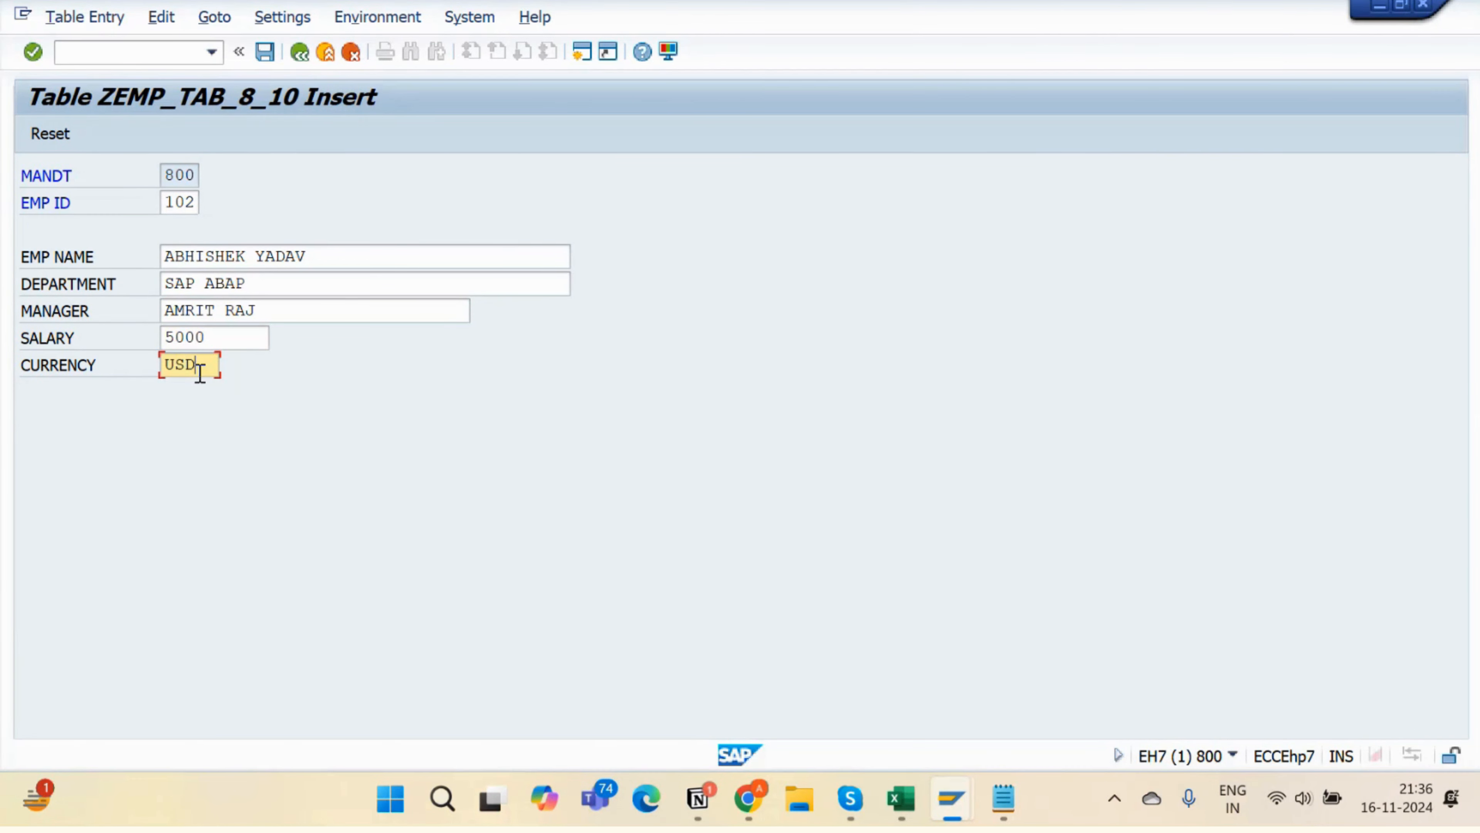
pyautogui.click(265, 53)
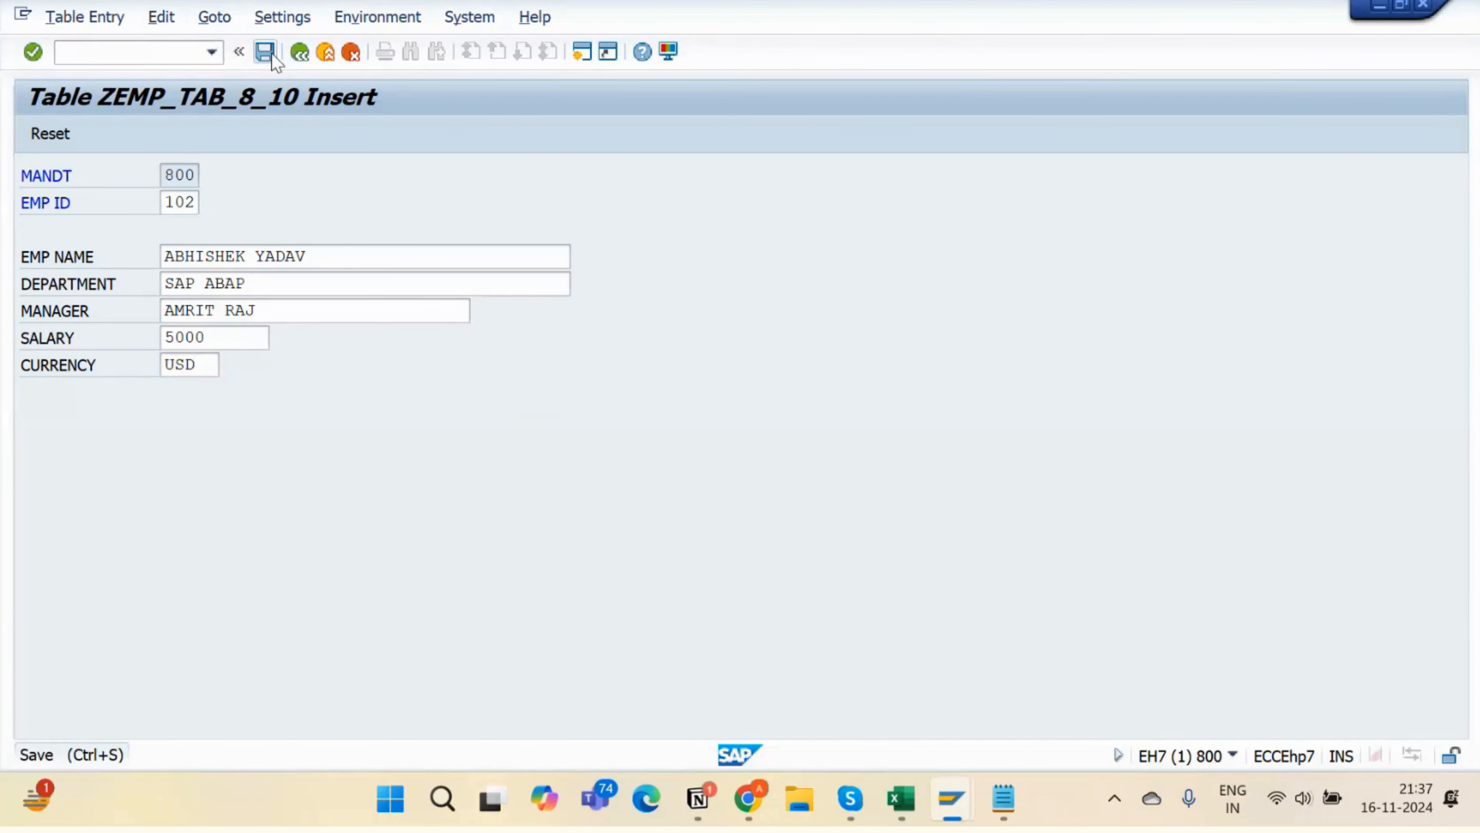
# - List the ZEMP_TAB_8_10 contents to confirm entries 101 and 102, then switch to Notion
pyautogui.click(301, 54)
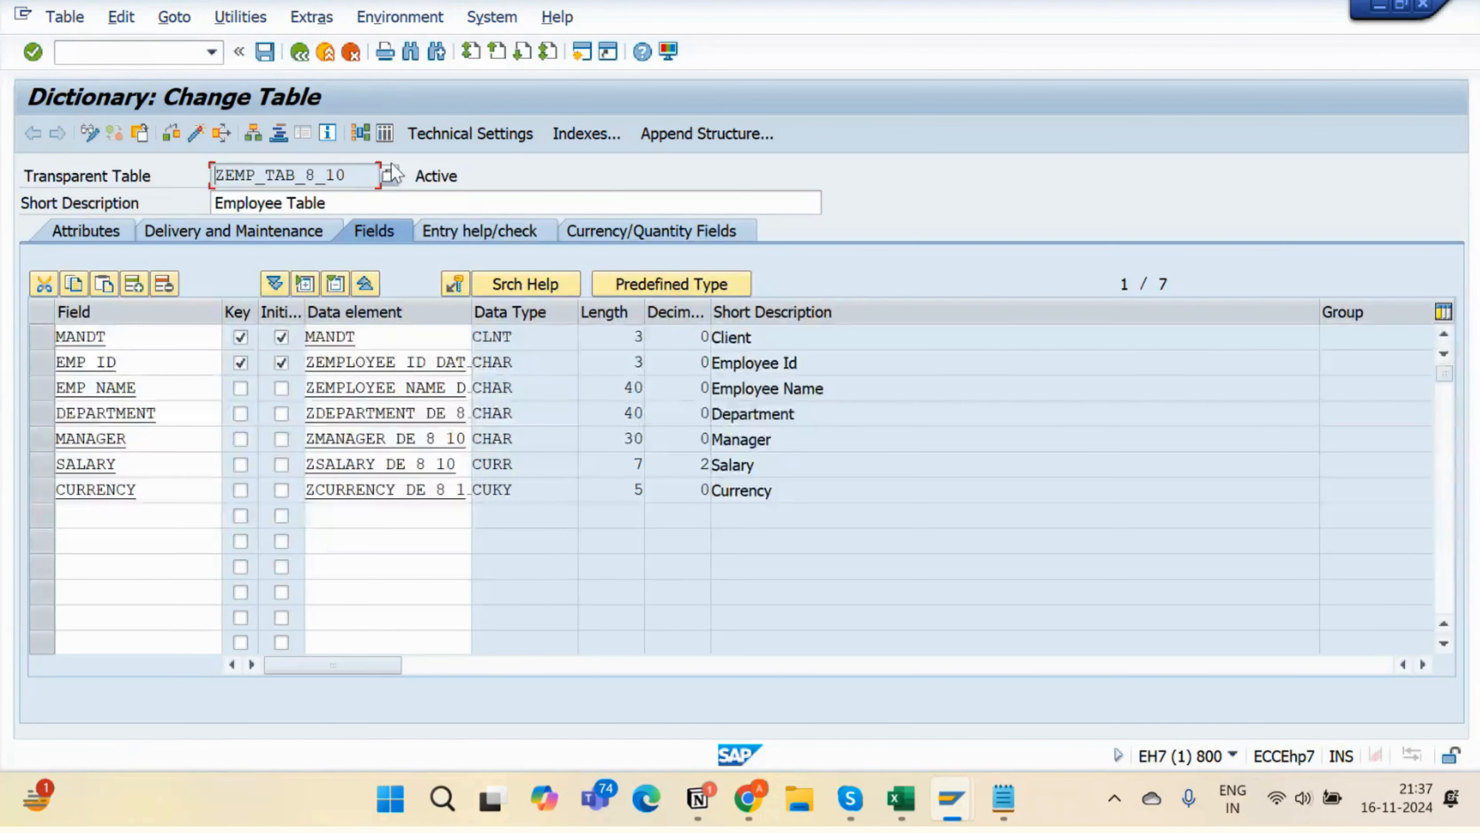
pyautogui.click(385, 135)
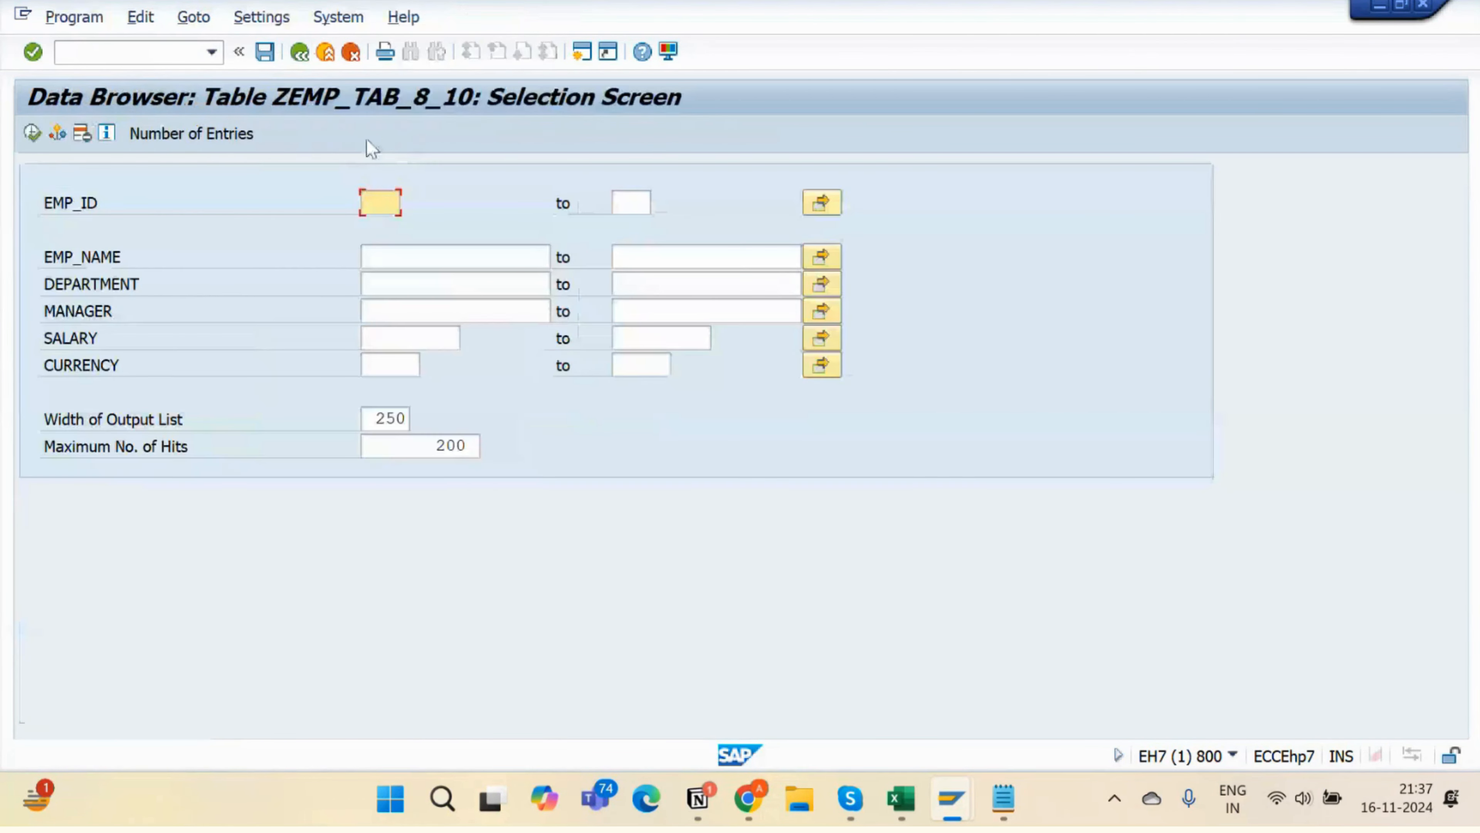
pyautogui.click(35, 132)
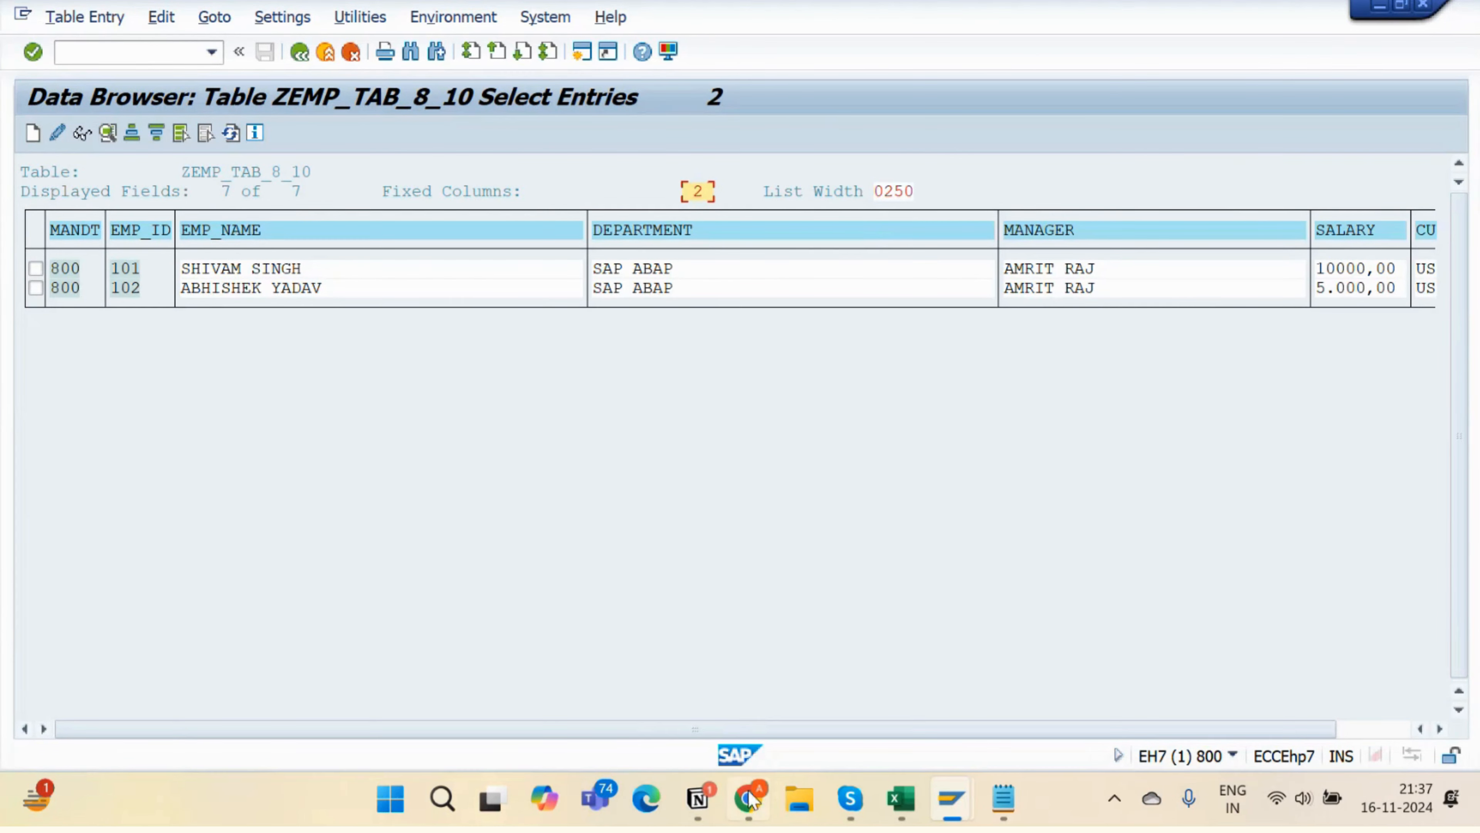
pyautogui.click(702, 802)
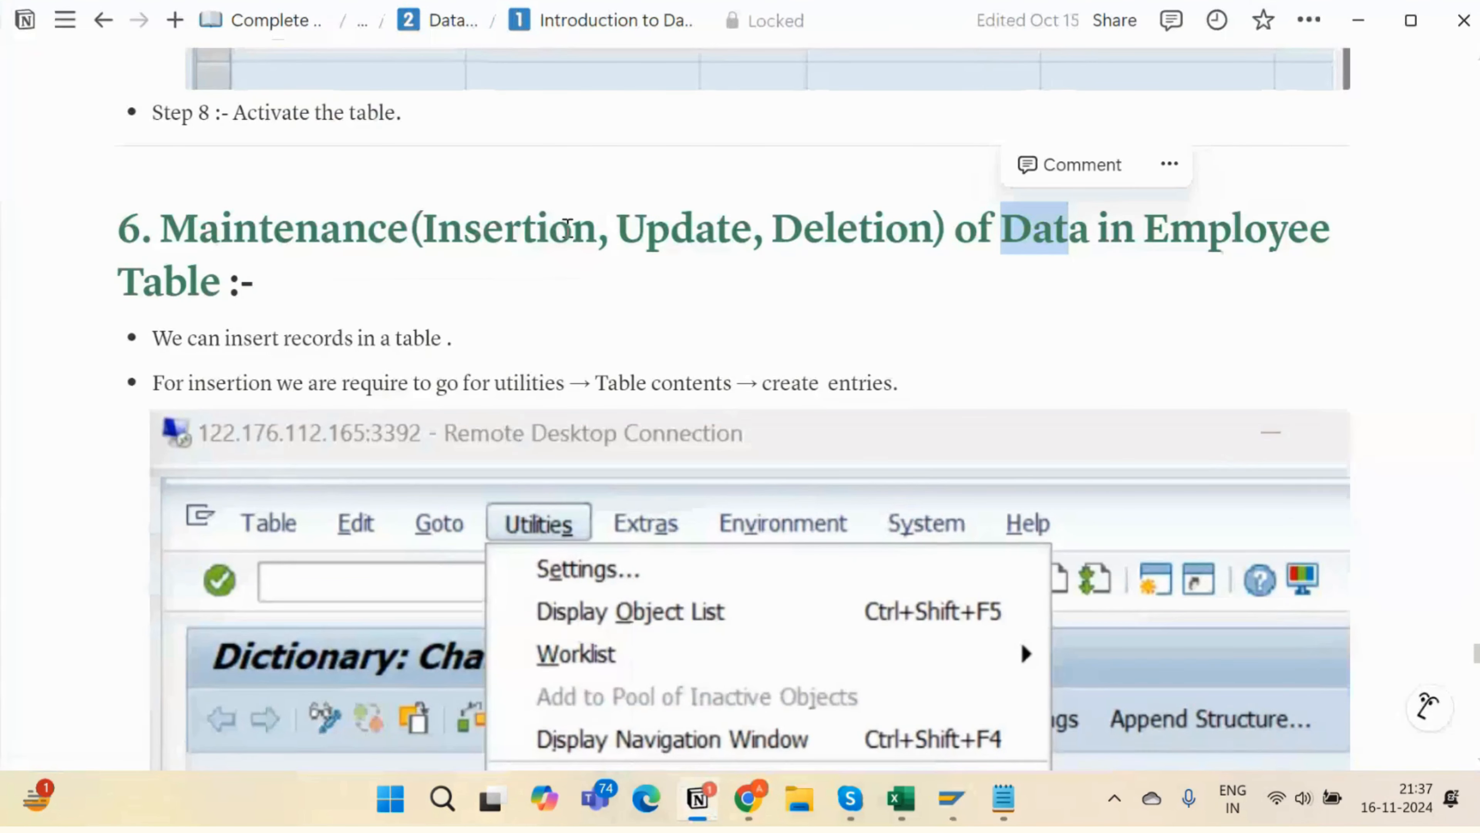
# - Highlight Insertion and Update in the Notion maintenance heading, then return to SAP
pyautogui.moveTo(422, 229); pyautogui.dragTo(598, 226)
pyautogui.click(555, 250)
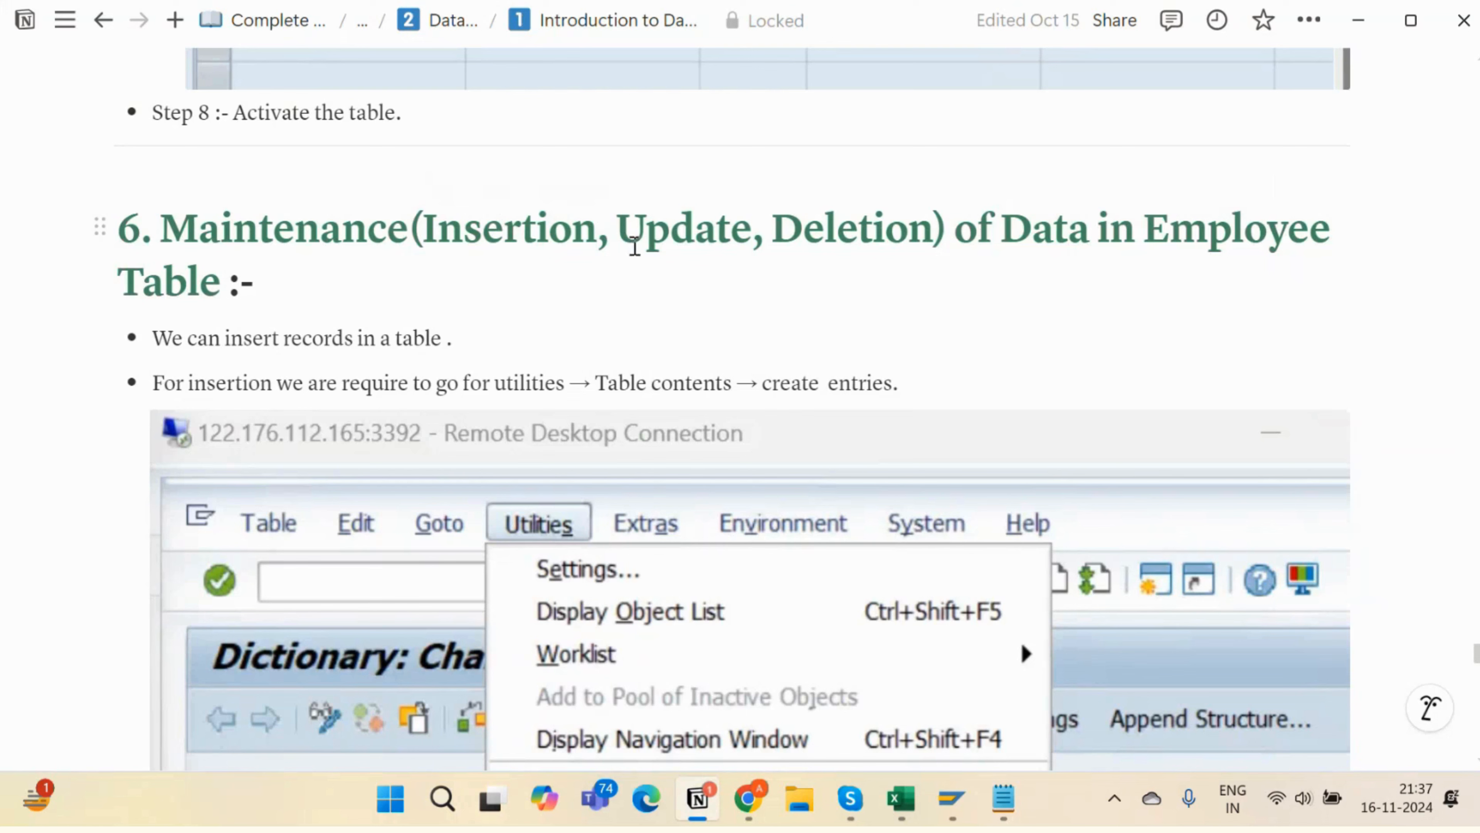
pyautogui.moveTo(616, 230); pyautogui.dragTo(768, 224)
pyautogui.hotkey('alt', 'Tab')
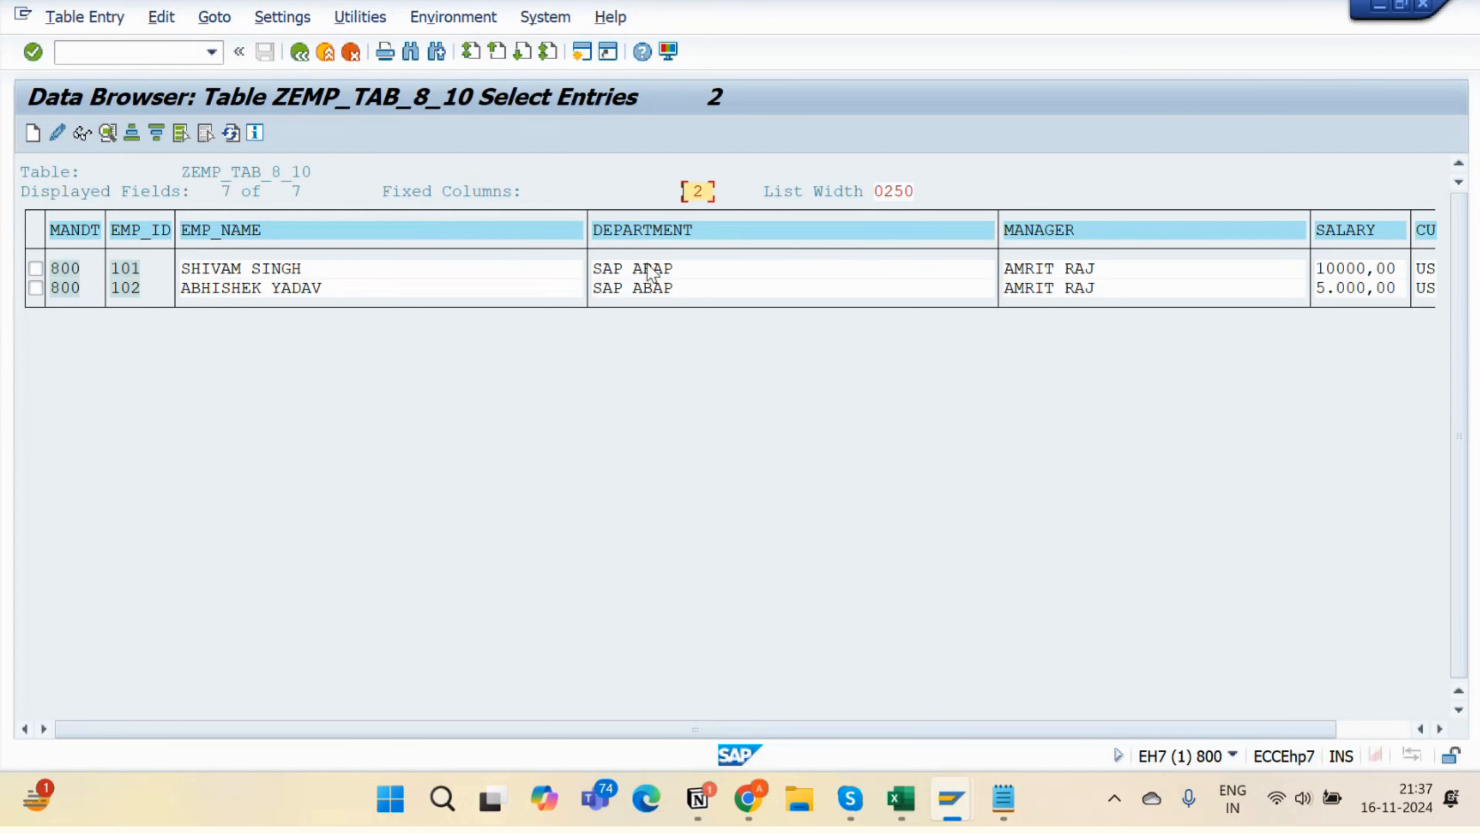
# - Open employee record 101 in change mode and inspect its field values
pyautogui.click(35, 269)
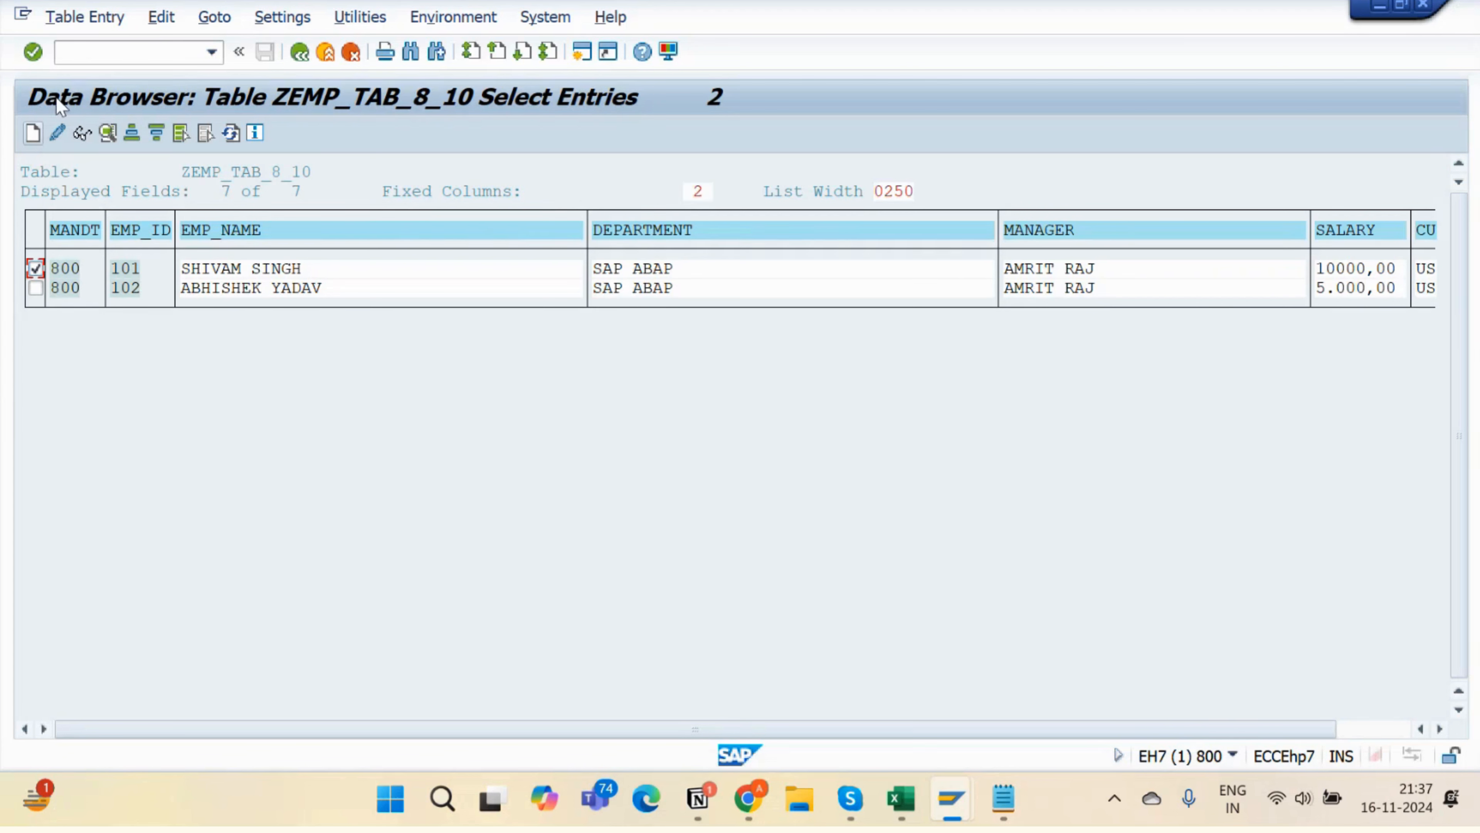
pyautogui.click(59, 132)
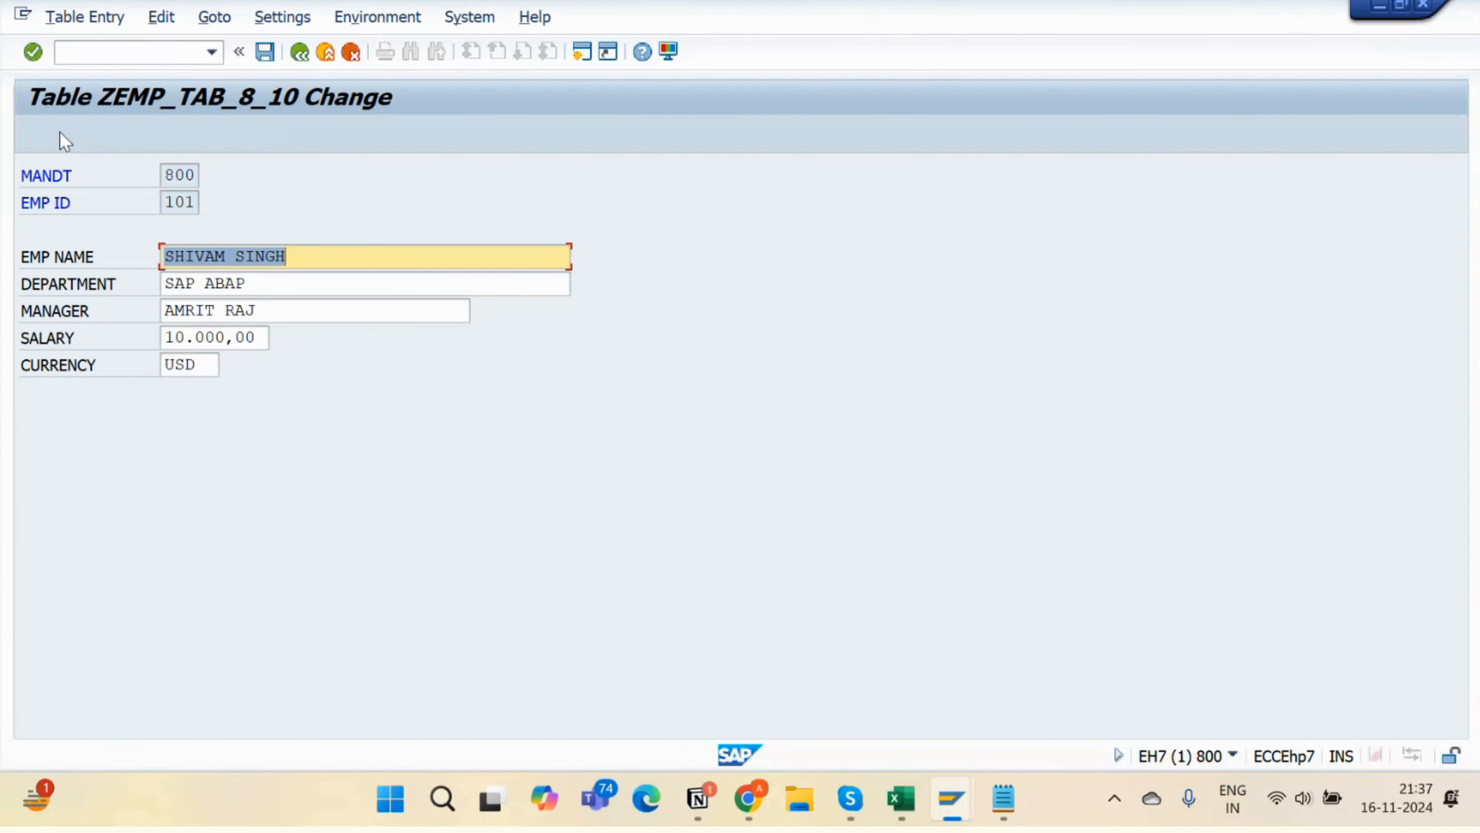
pyautogui.click(268, 277)
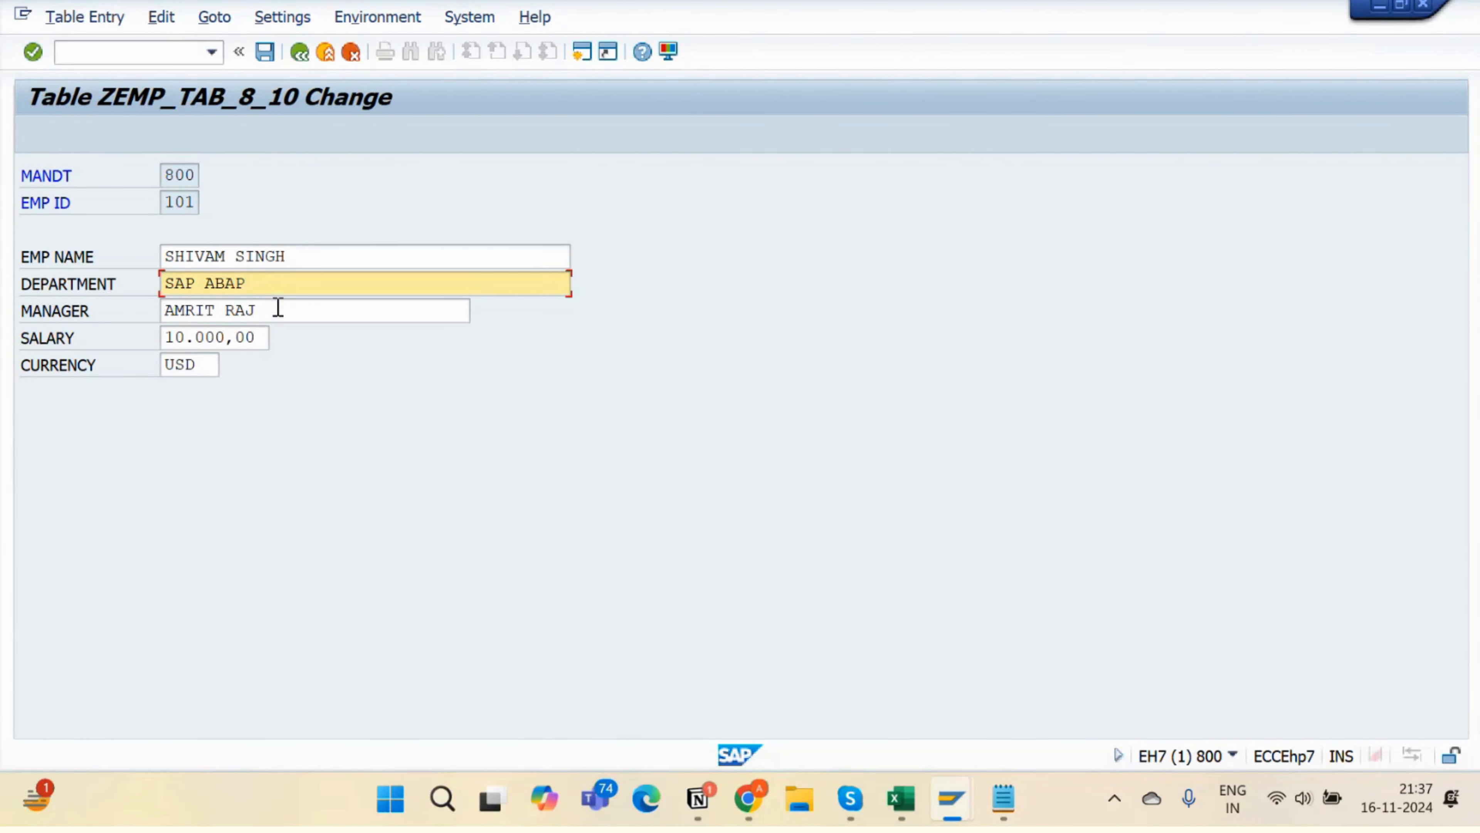
pyautogui.click(278, 307)
pyautogui.click(265, 344)
pyautogui.moveTo(198, 204); pyautogui.dragTo(165, 204)
pyautogui.moveTo(335, 255); pyautogui.dragTo(155, 254)
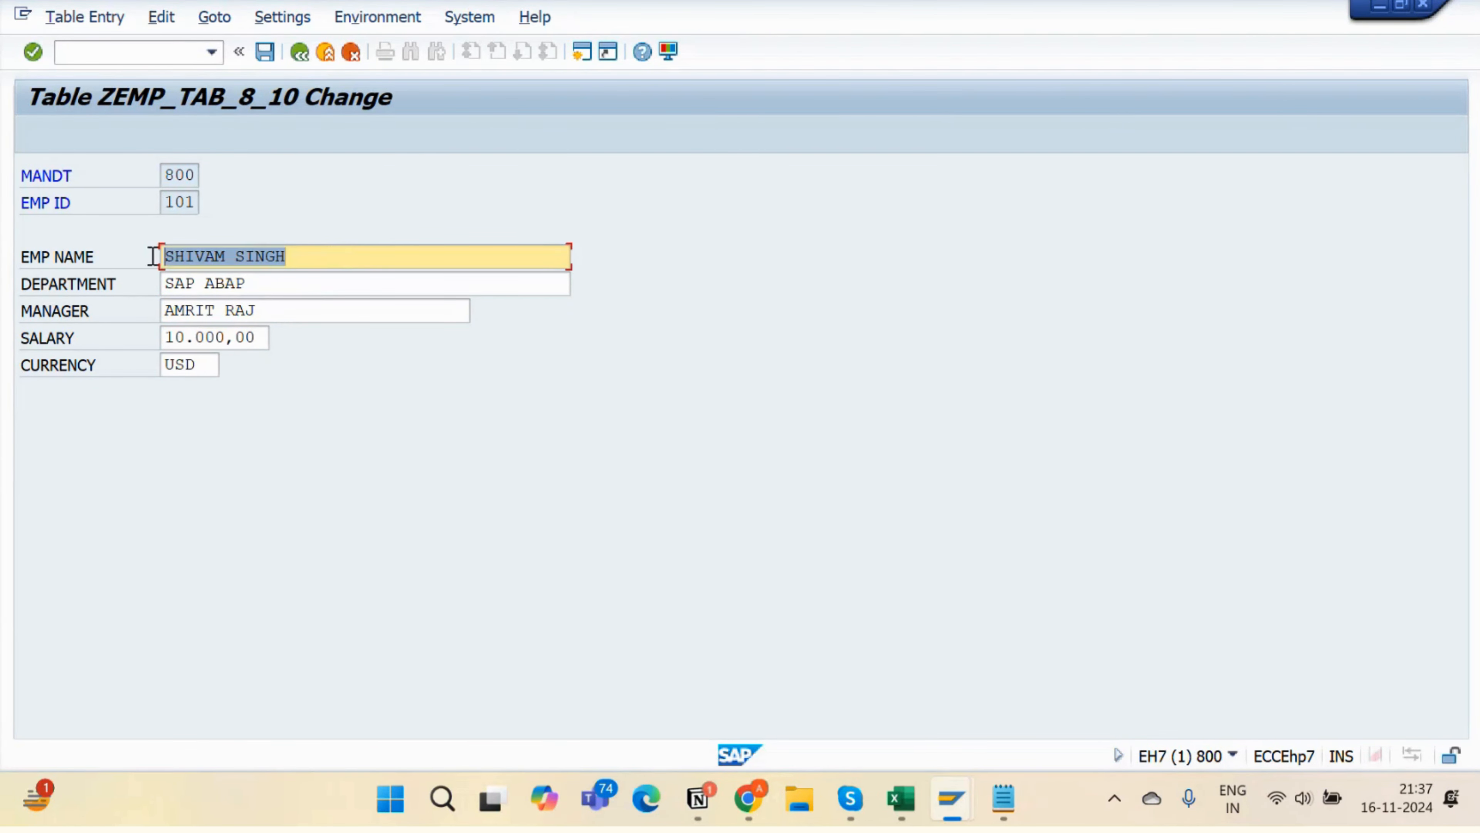
pyautogui.click(199, 203)
pyautogui.moveTo(199, 203); pyautogui.dragTo(153, 202)
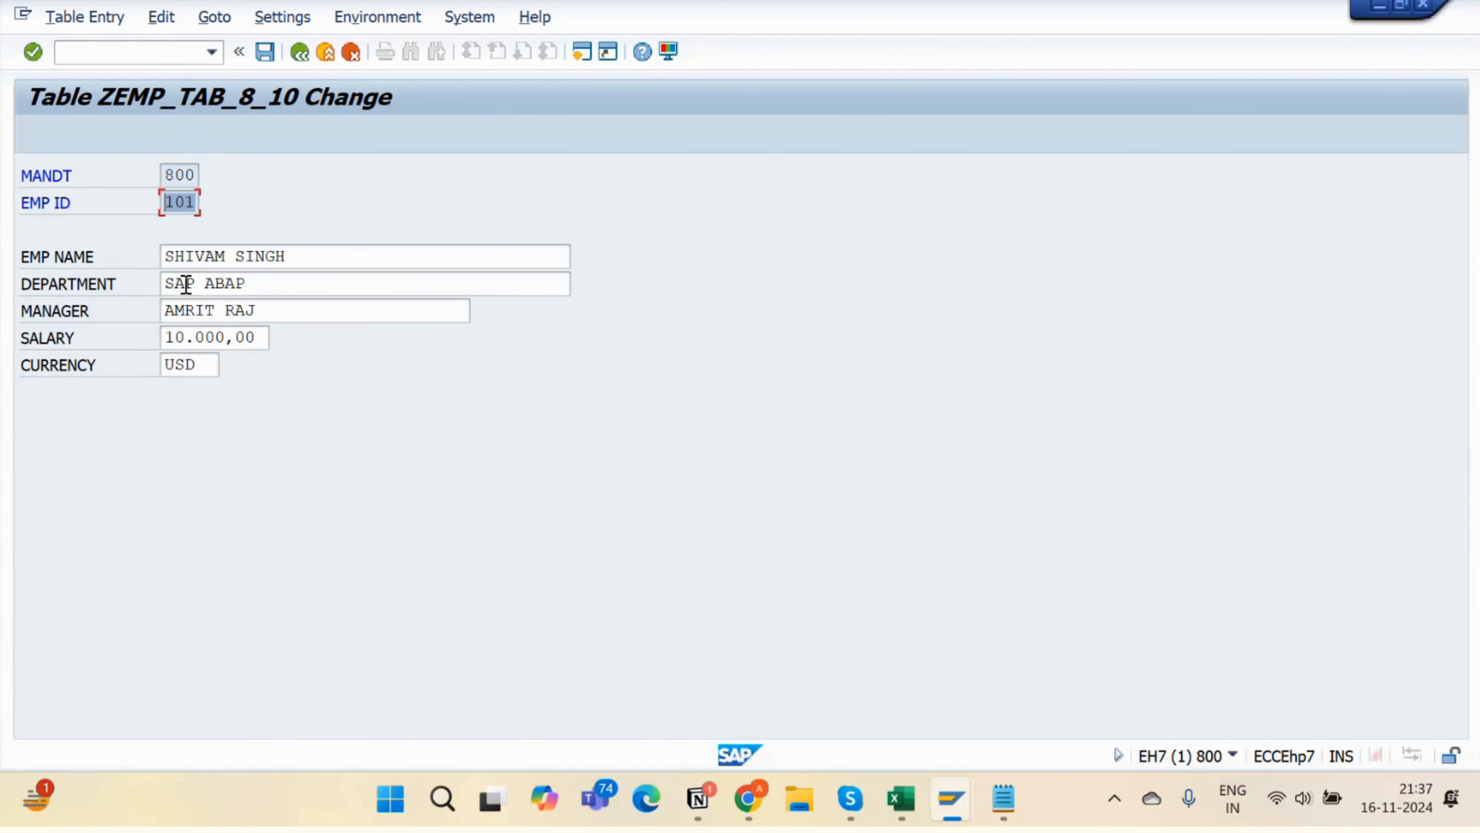
pyautogui.moveTo(198, 203); pyautogui.dragTo(169, 204)
pyautogui.moveTo(324, 255); pyautogui.dragTo(138, 261)
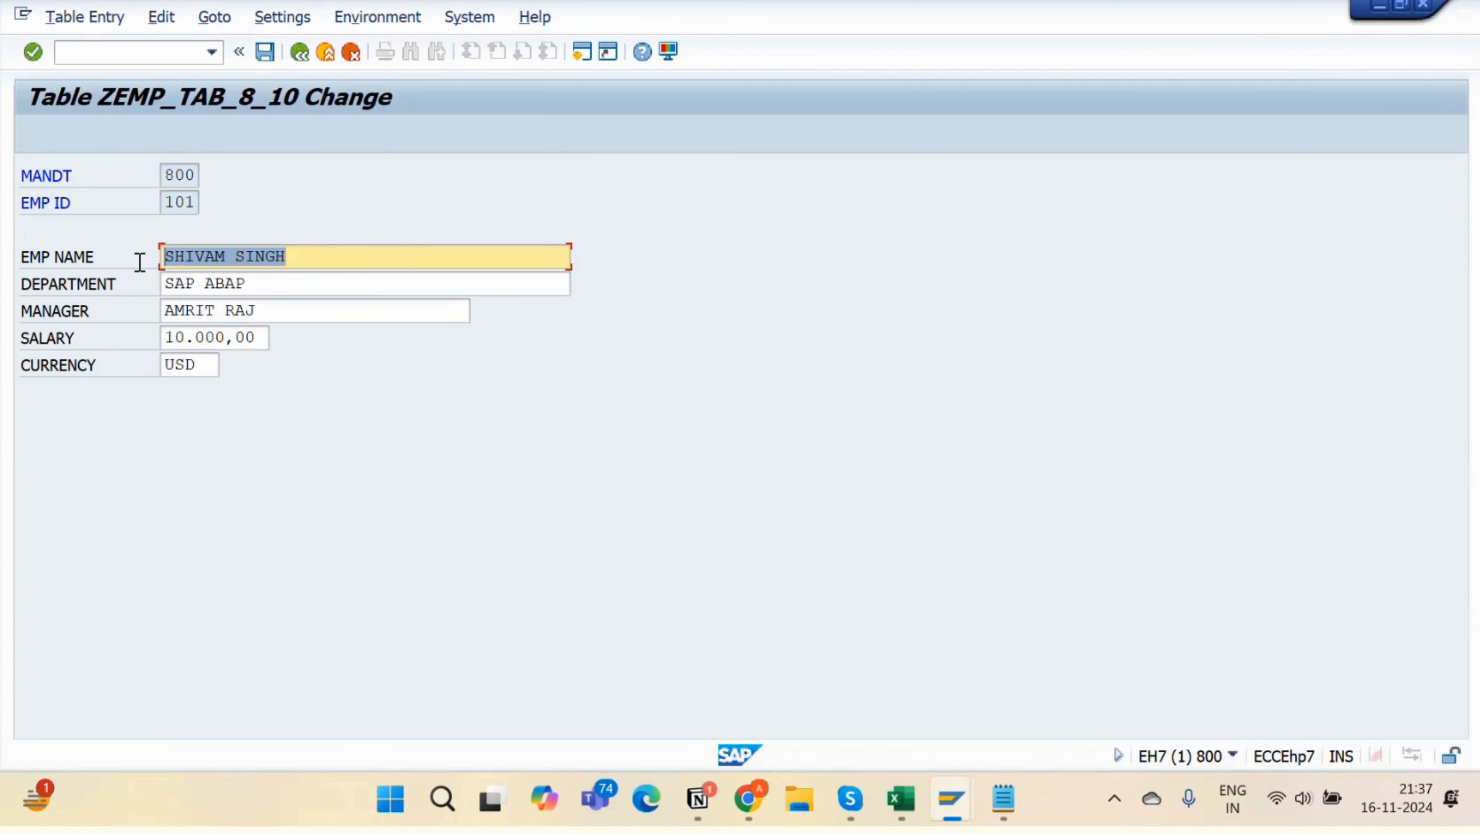
# - Change the department to SAP ABAP DEVELOPMENT, save, and return to the entry list
pyautogui.click(274, 287)
pyautogui.moveTo(274, 287); pyautogui.dragTo(142, 294)
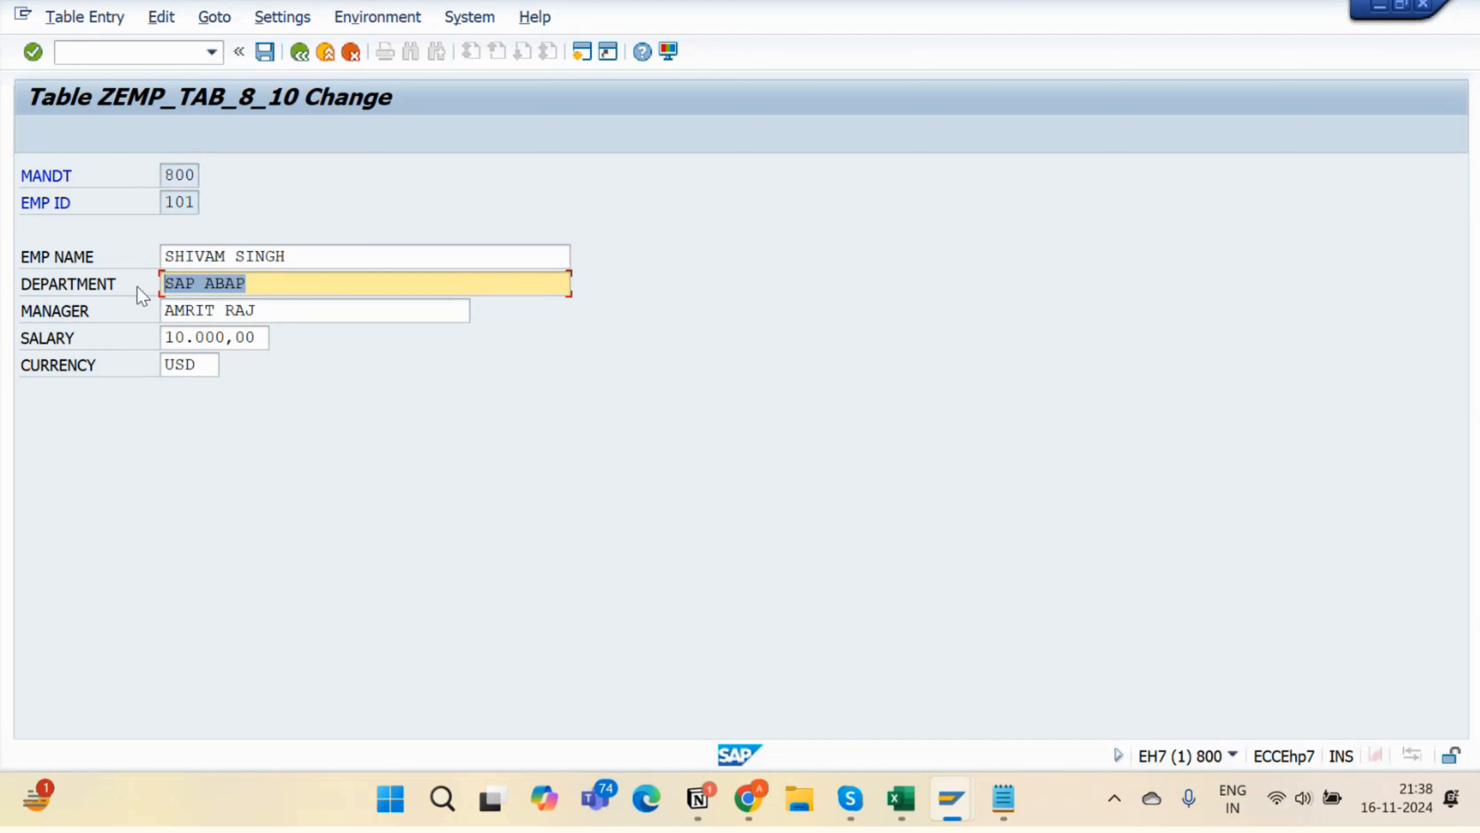
pyautogui.moveTo(281, 310); pyautogui.dragTo(142, 301)
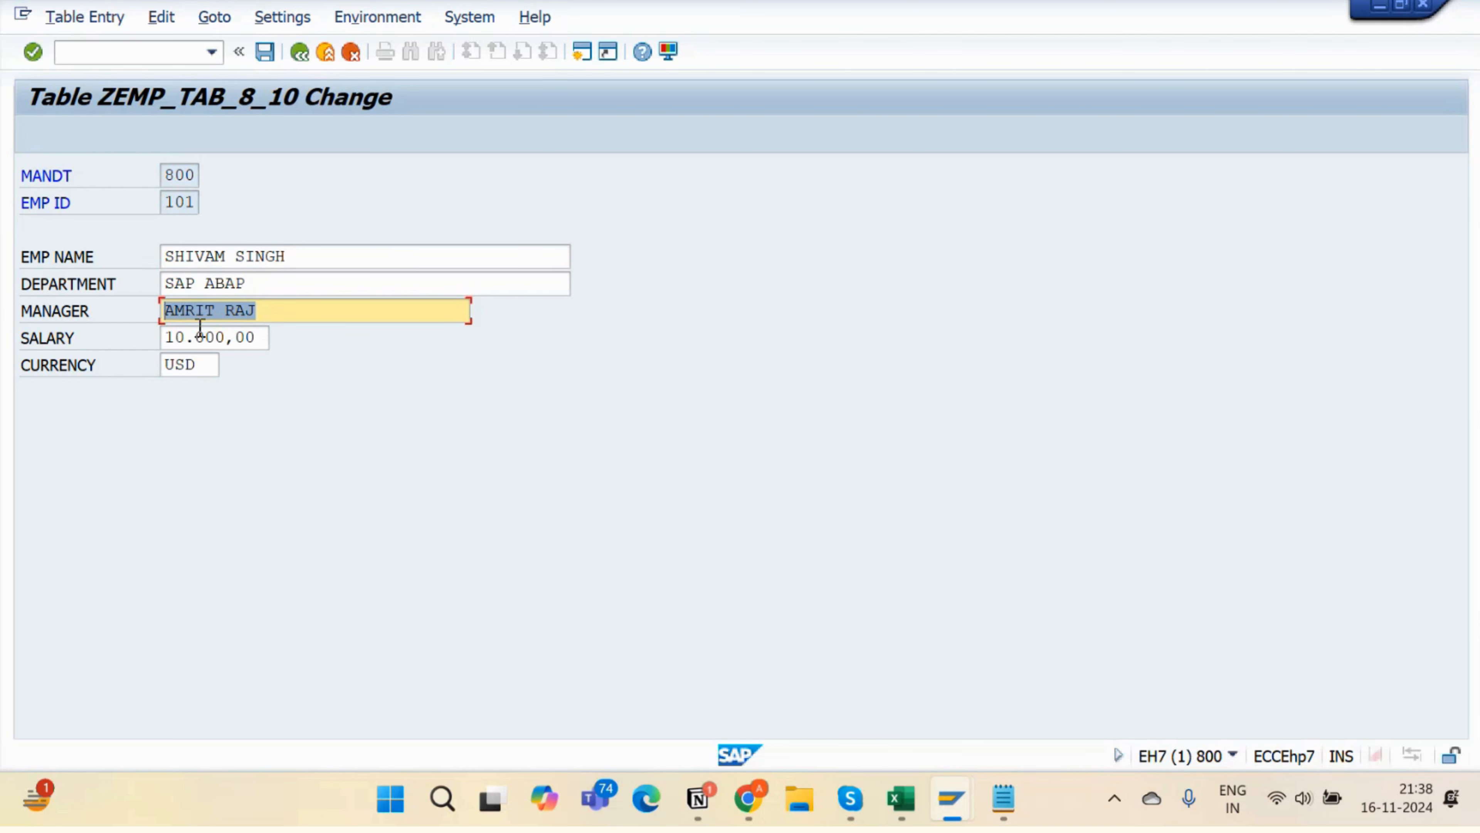
pyautogui.click(288, 277)
pyautogui.write('D')
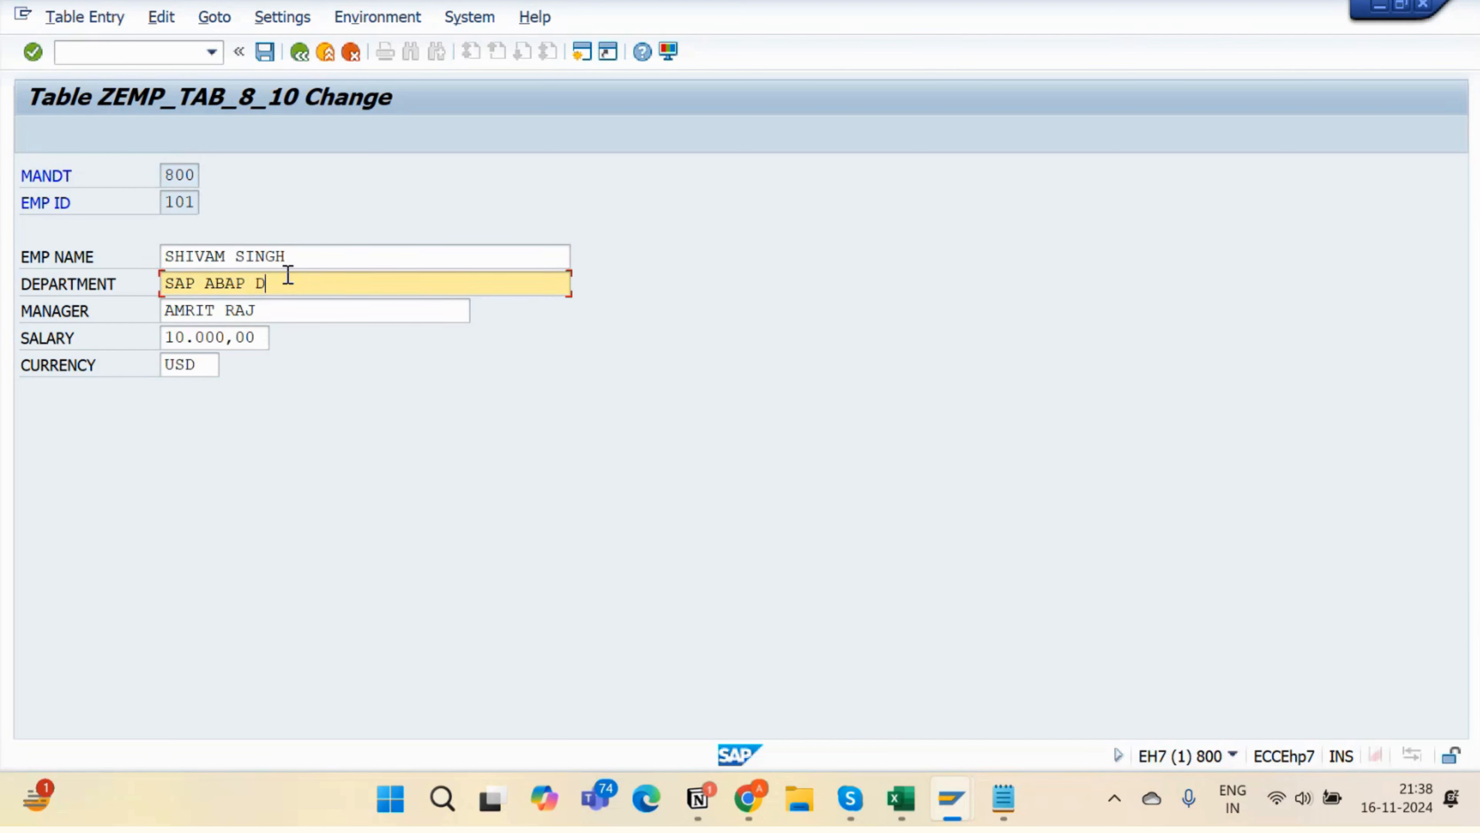
pyautogui.write('EVELOPMENT')
pyautogui.click(264, 52)
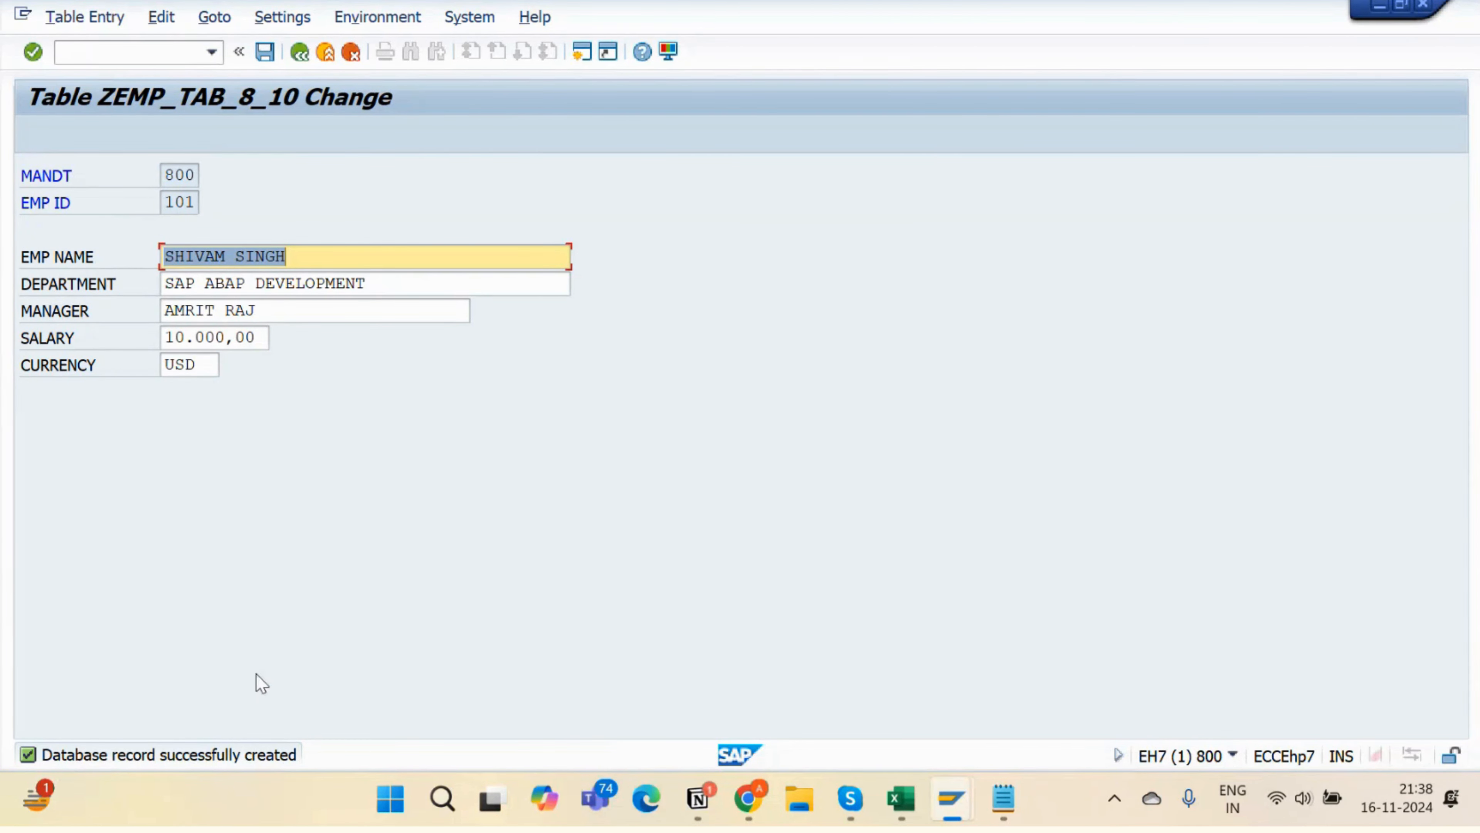
pyautogui.click(299, 52)
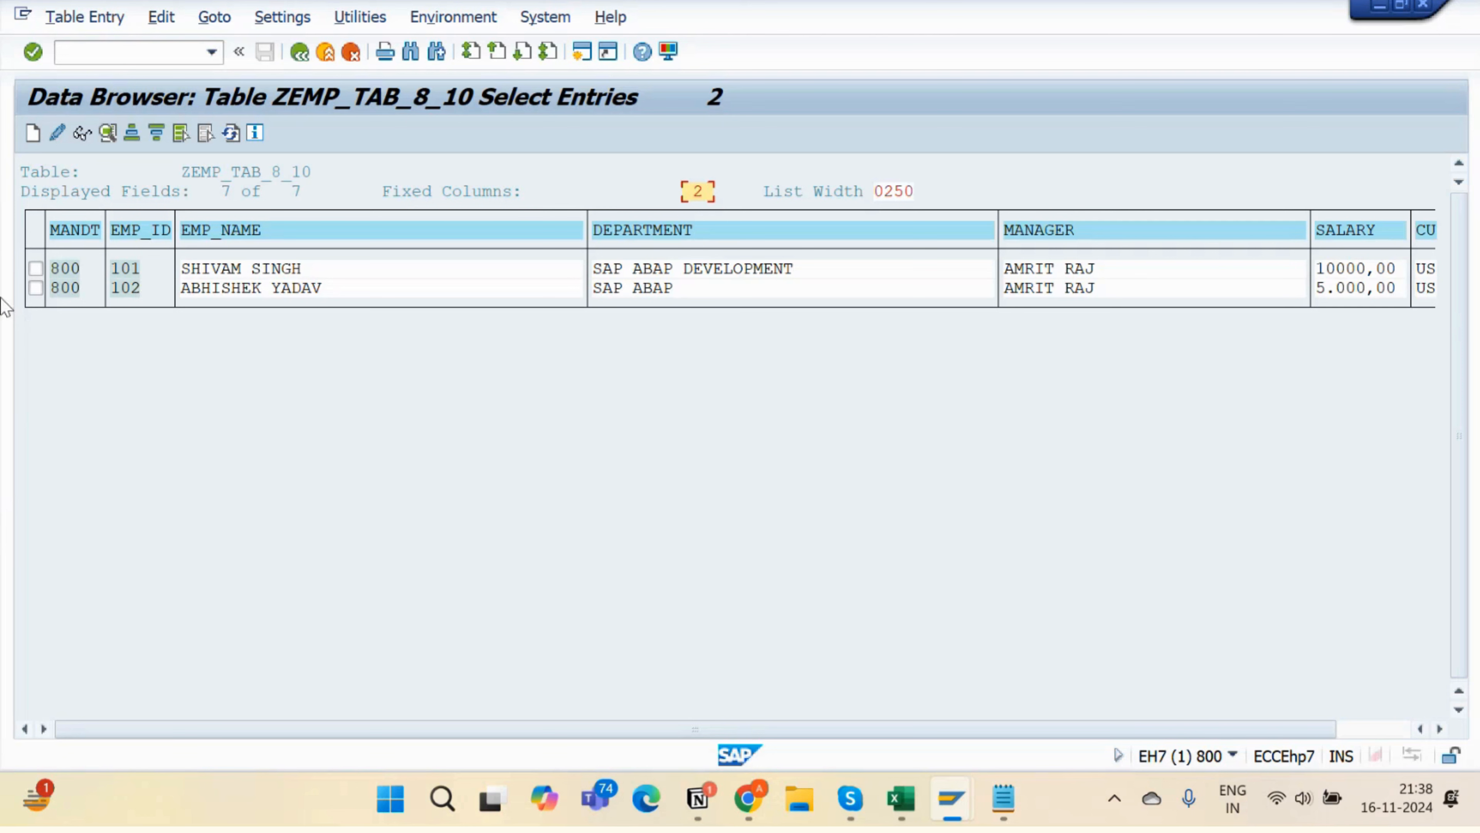
# - Delete record 102 via Table Entry > Delete, leaving only employee 101
pyautogui.click(35, 288)
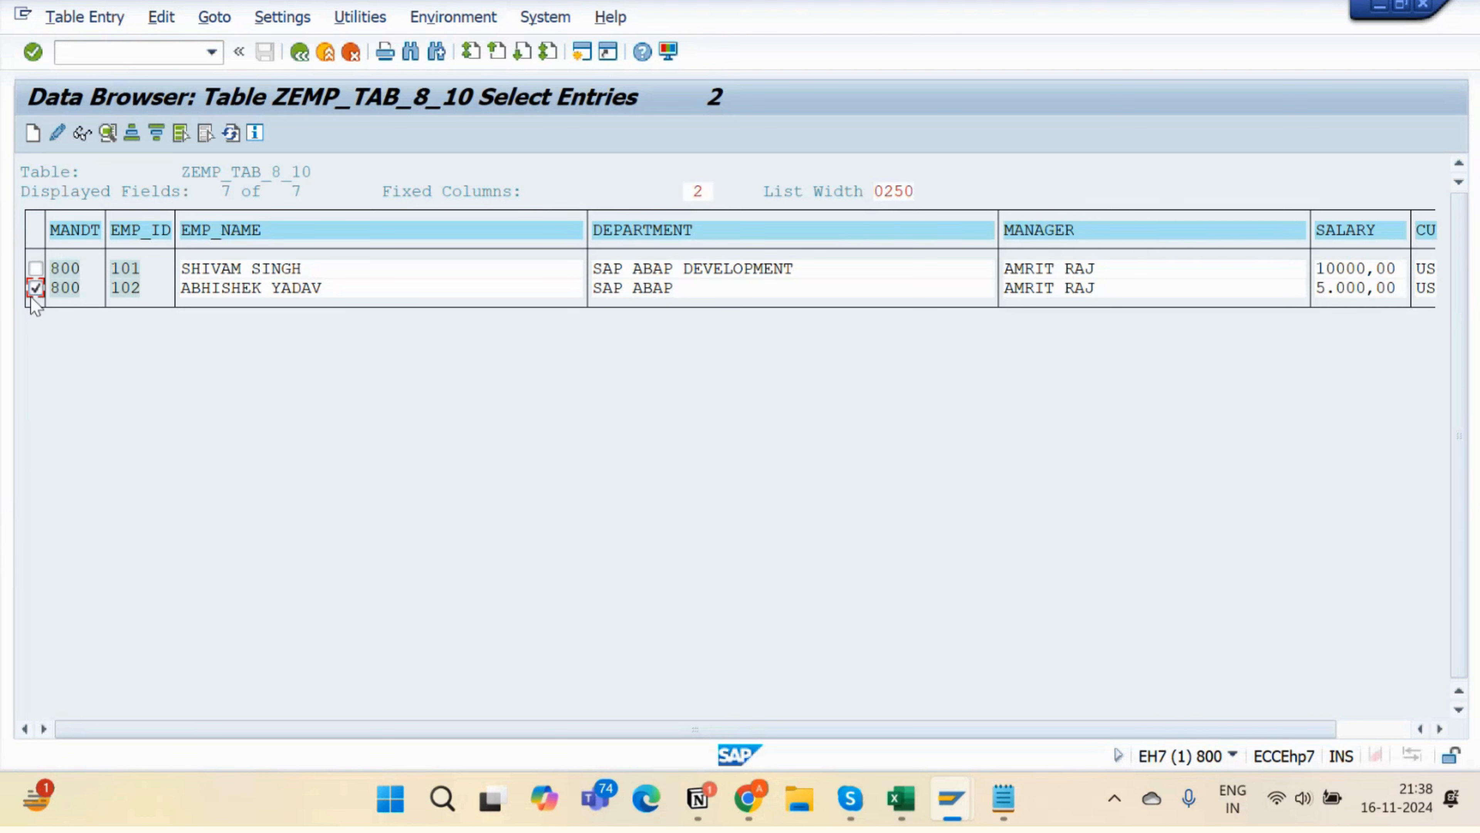
pyautogui.click(86, 18)
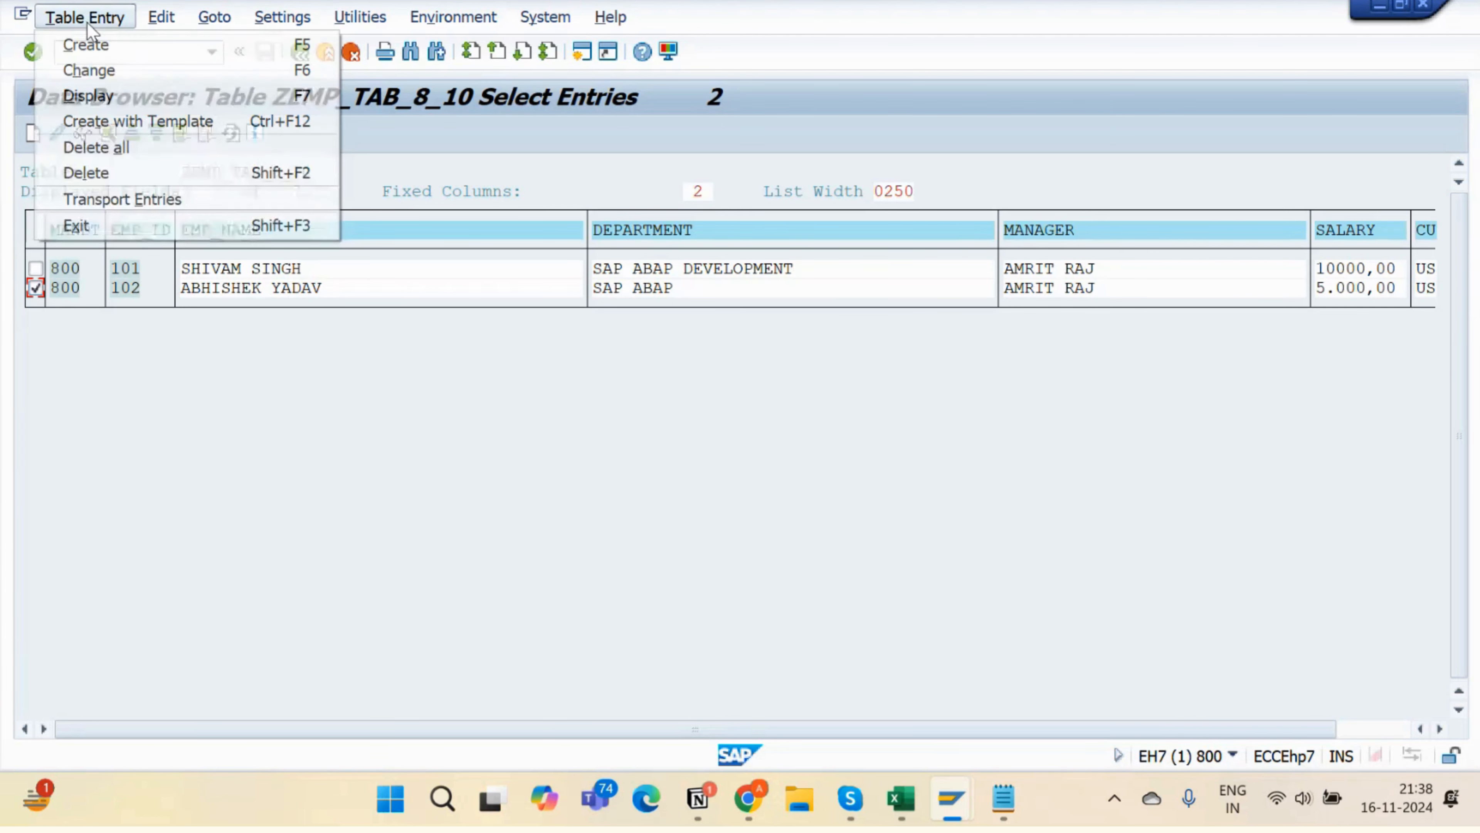
pyautogui.click(77, 177)
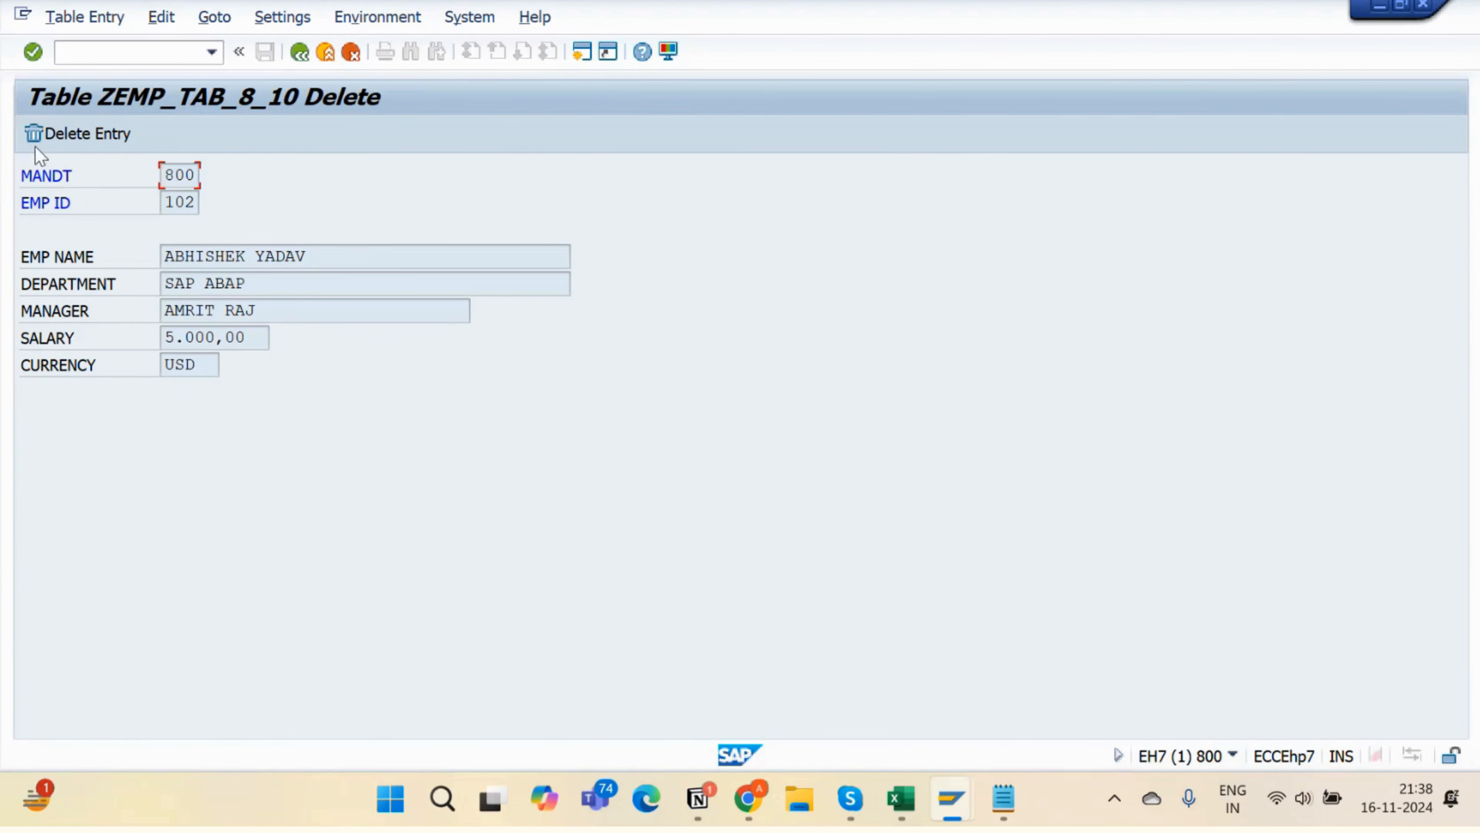
pyautogui.click(36, 136)
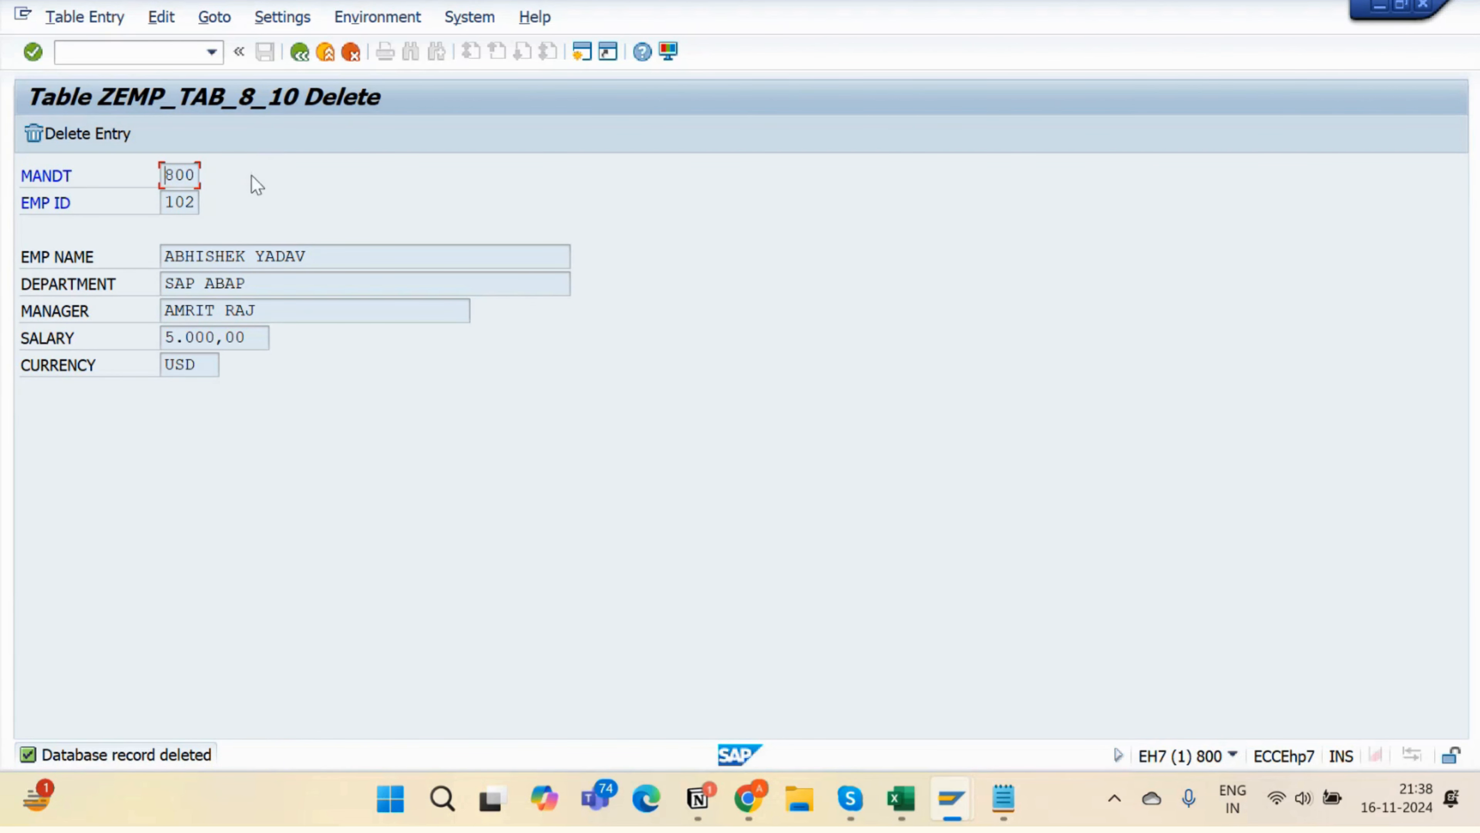
pyautogui.click(298, 53)
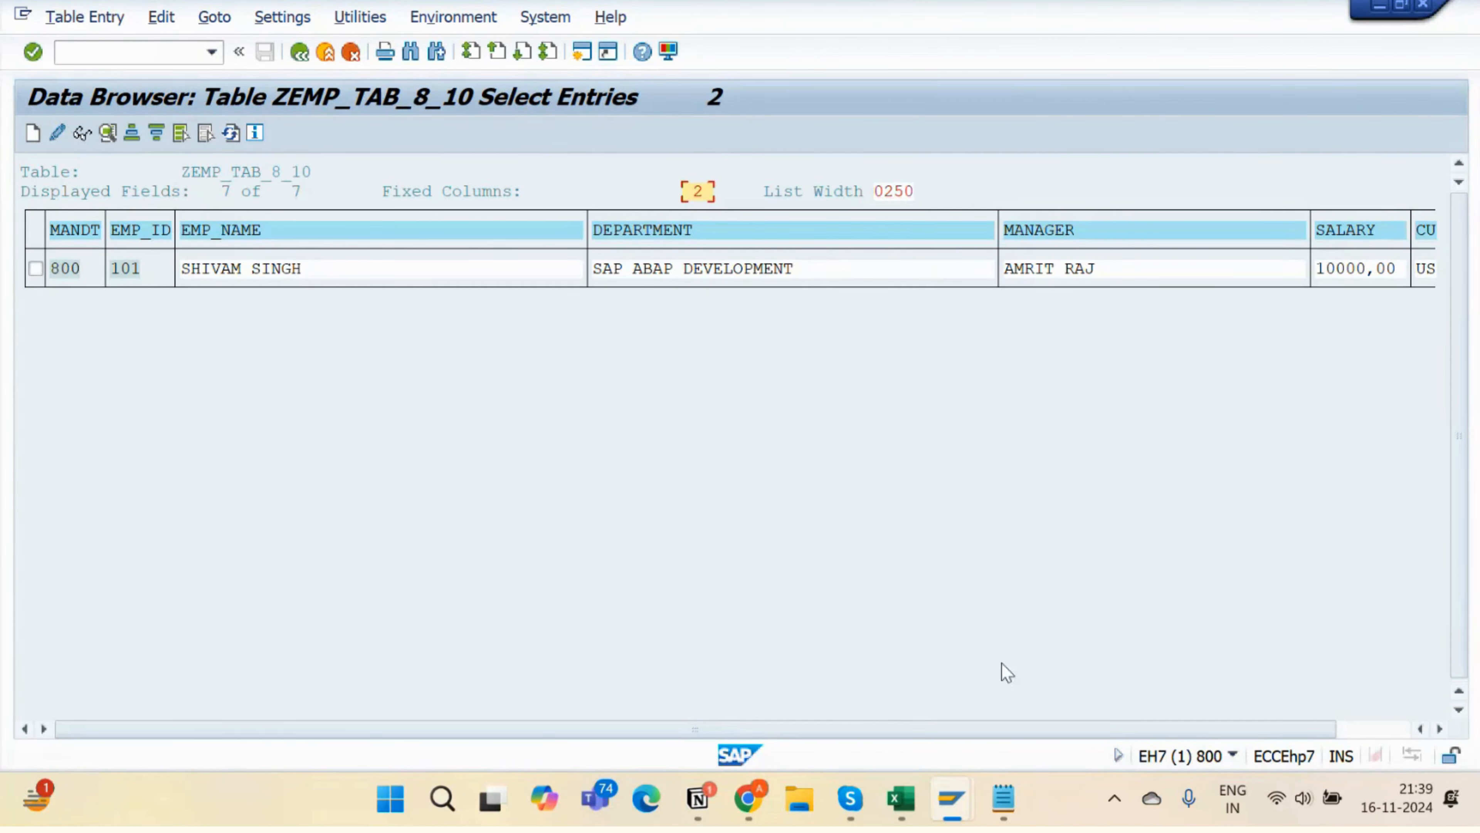
# - Check the CURRENCY column, then go back to the ZEMP_TAB_8_10 dictionary definition
pyautogui.click(1353, 723)
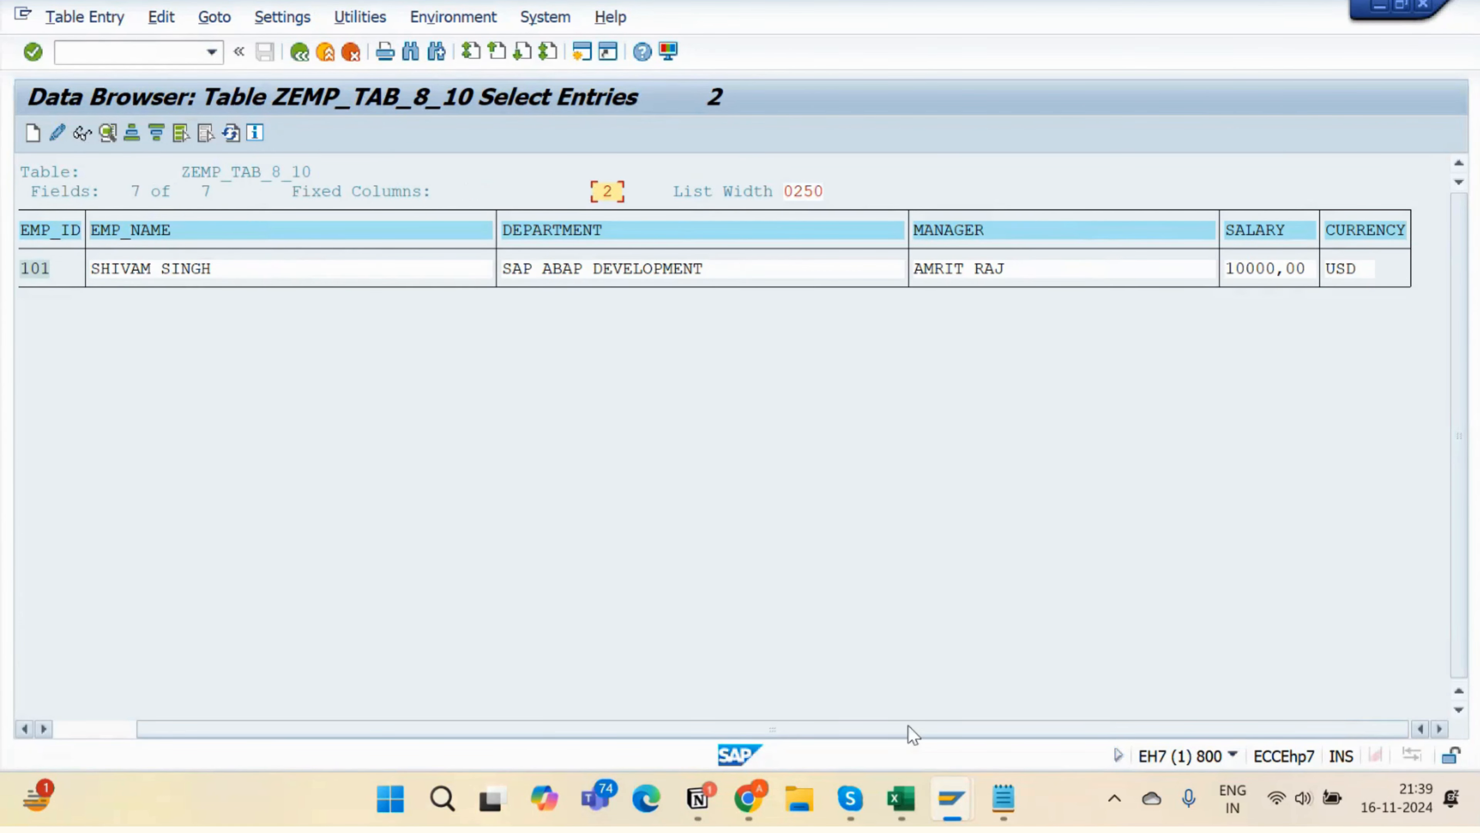
pyautogui.click(82, 724)
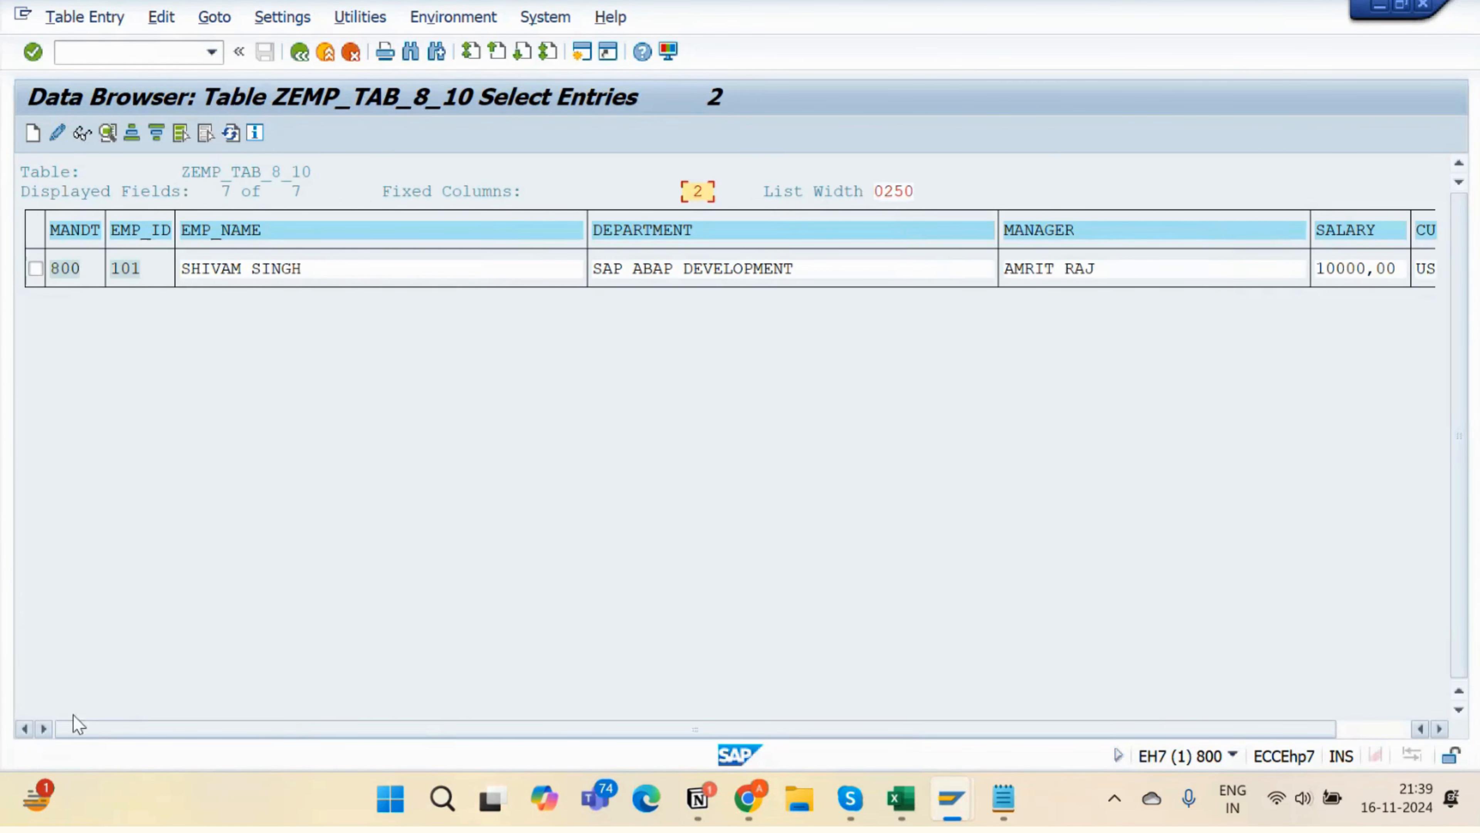
pyautogui.click(298, 58)
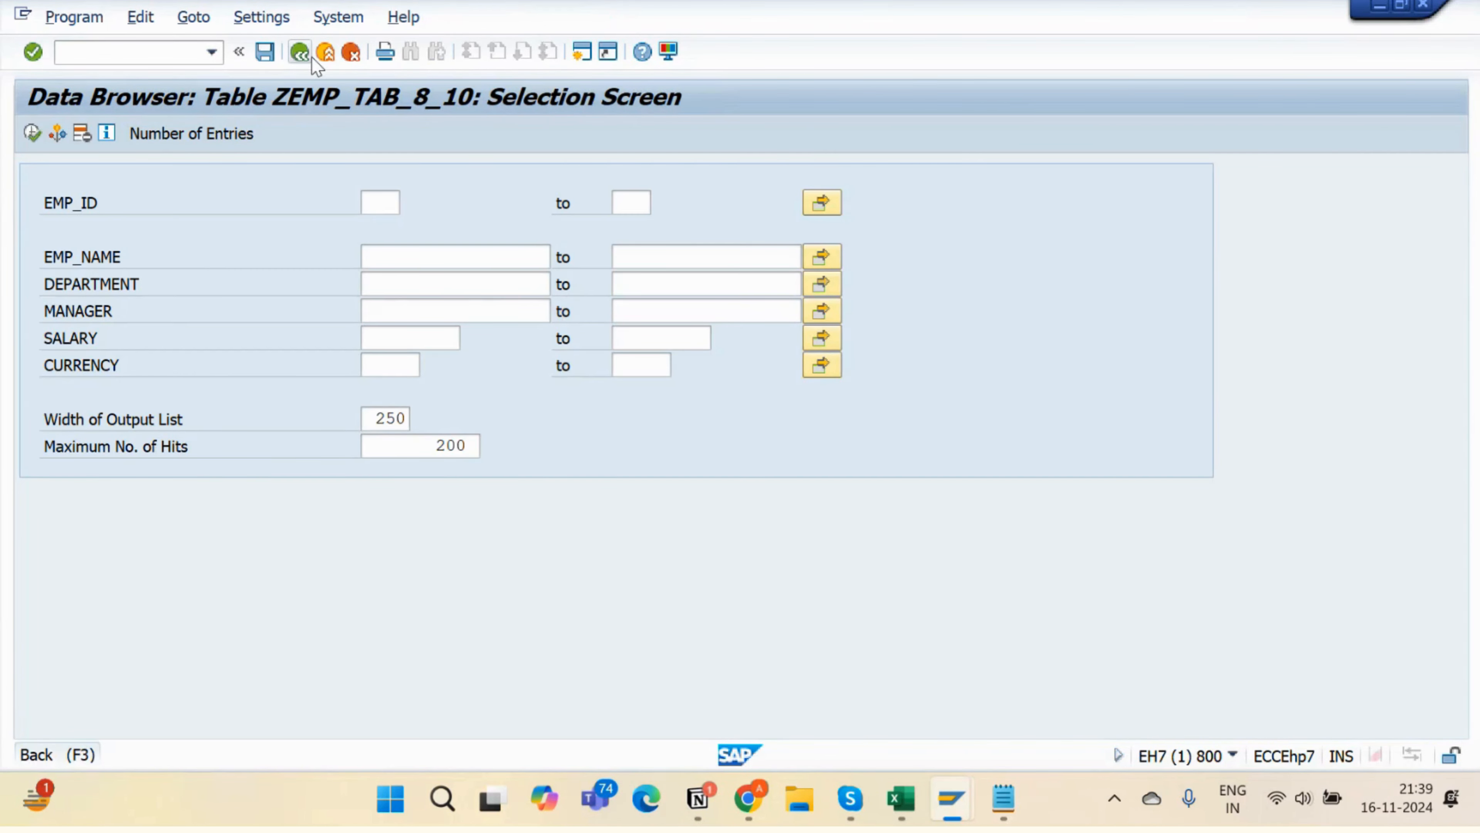
pyautogui.click(312, 57)
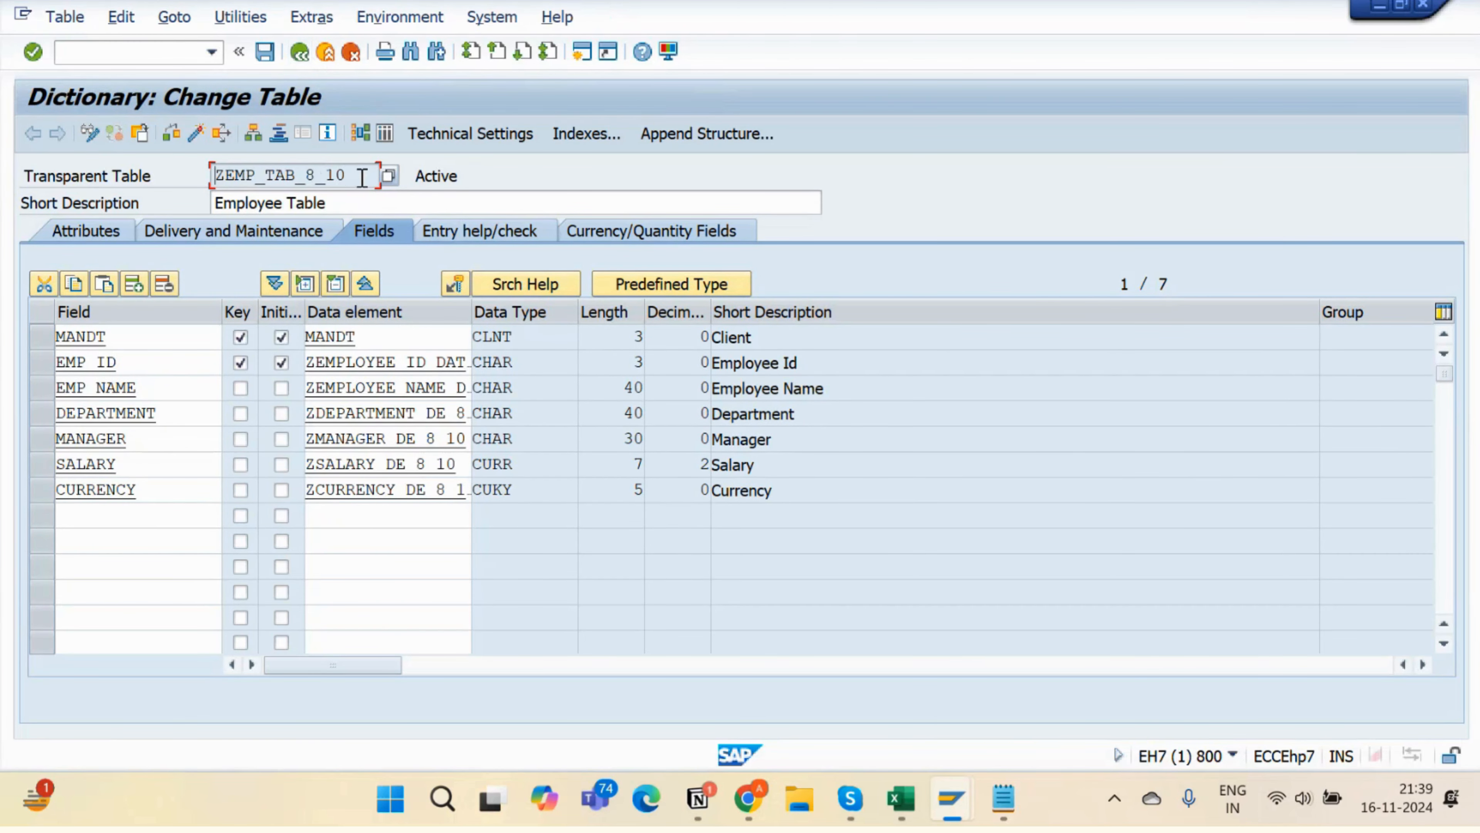
pyautogui.moveTo(335, 175); pyautogui.dragTo(168, 172)
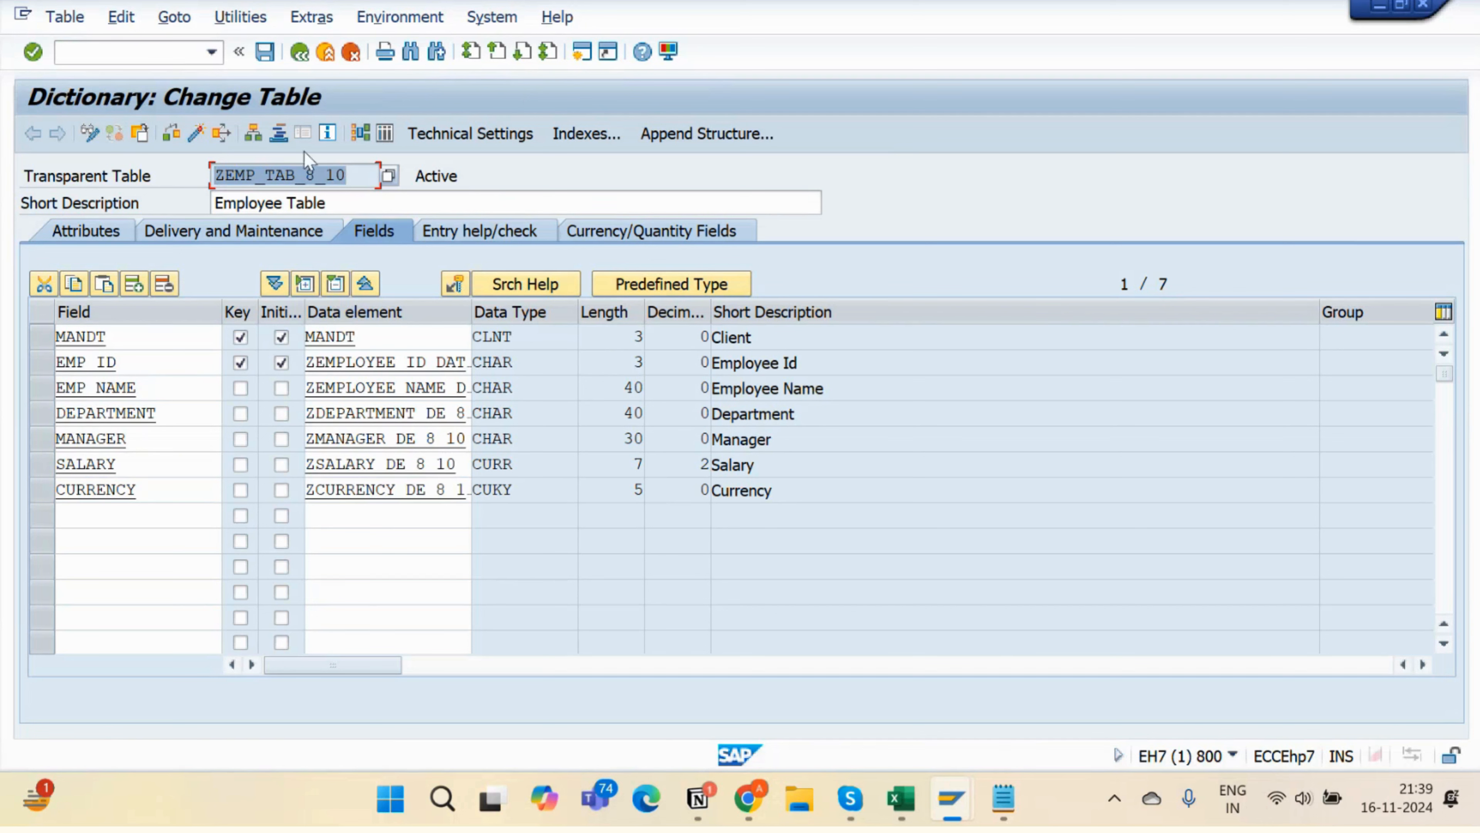
pyautogui.moveTo(347, 175); pyautogui.dragTo(206, 175)
# - Run /ose16 from the command field to open the Data Browser in a new session
pyautogui.click(116, 51)
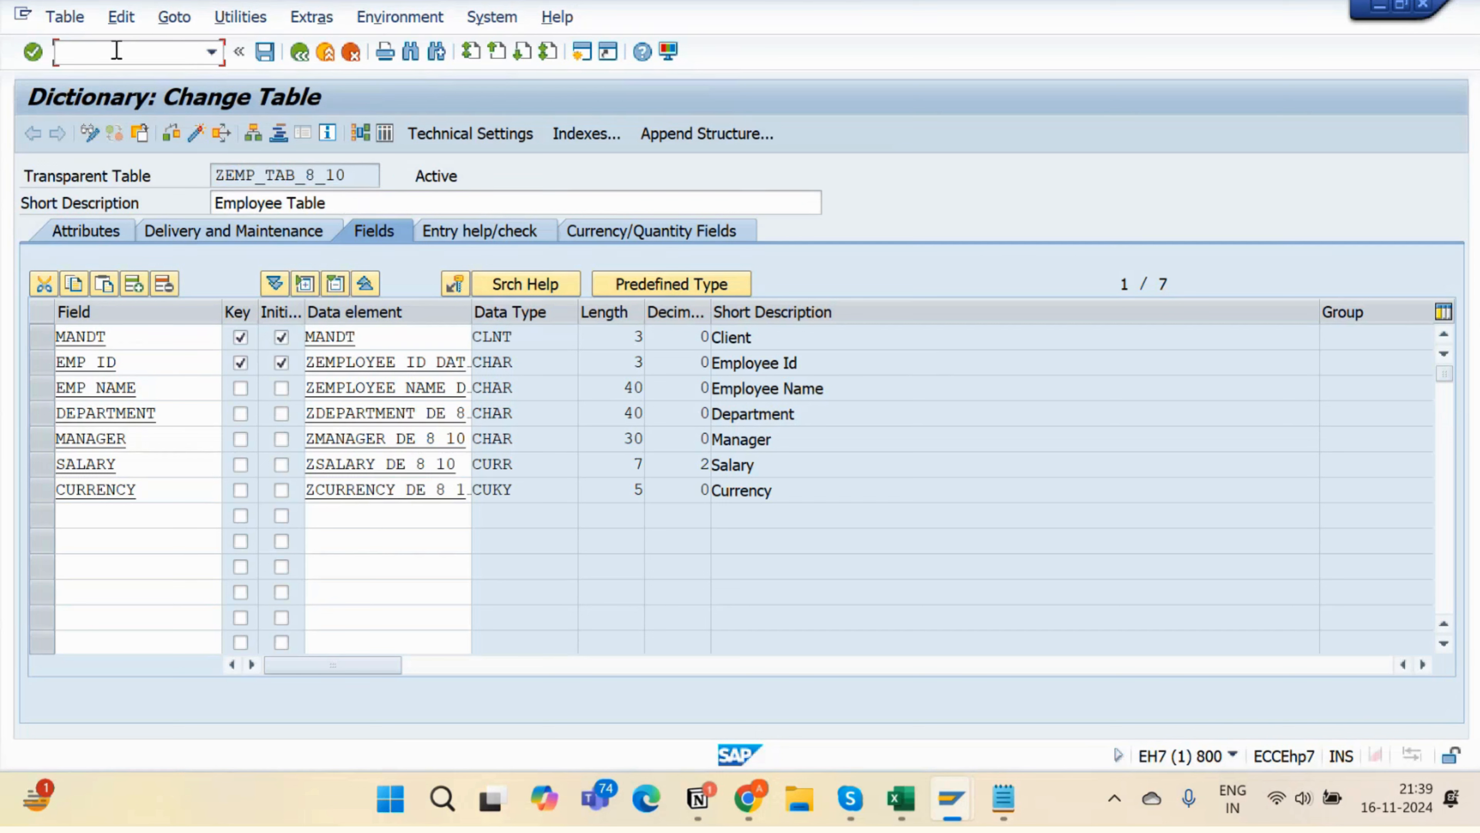
pyautogui.write('/ose16')
pyautogui.moveTo(131, 52); pyautogui.dragTo(9, 57)
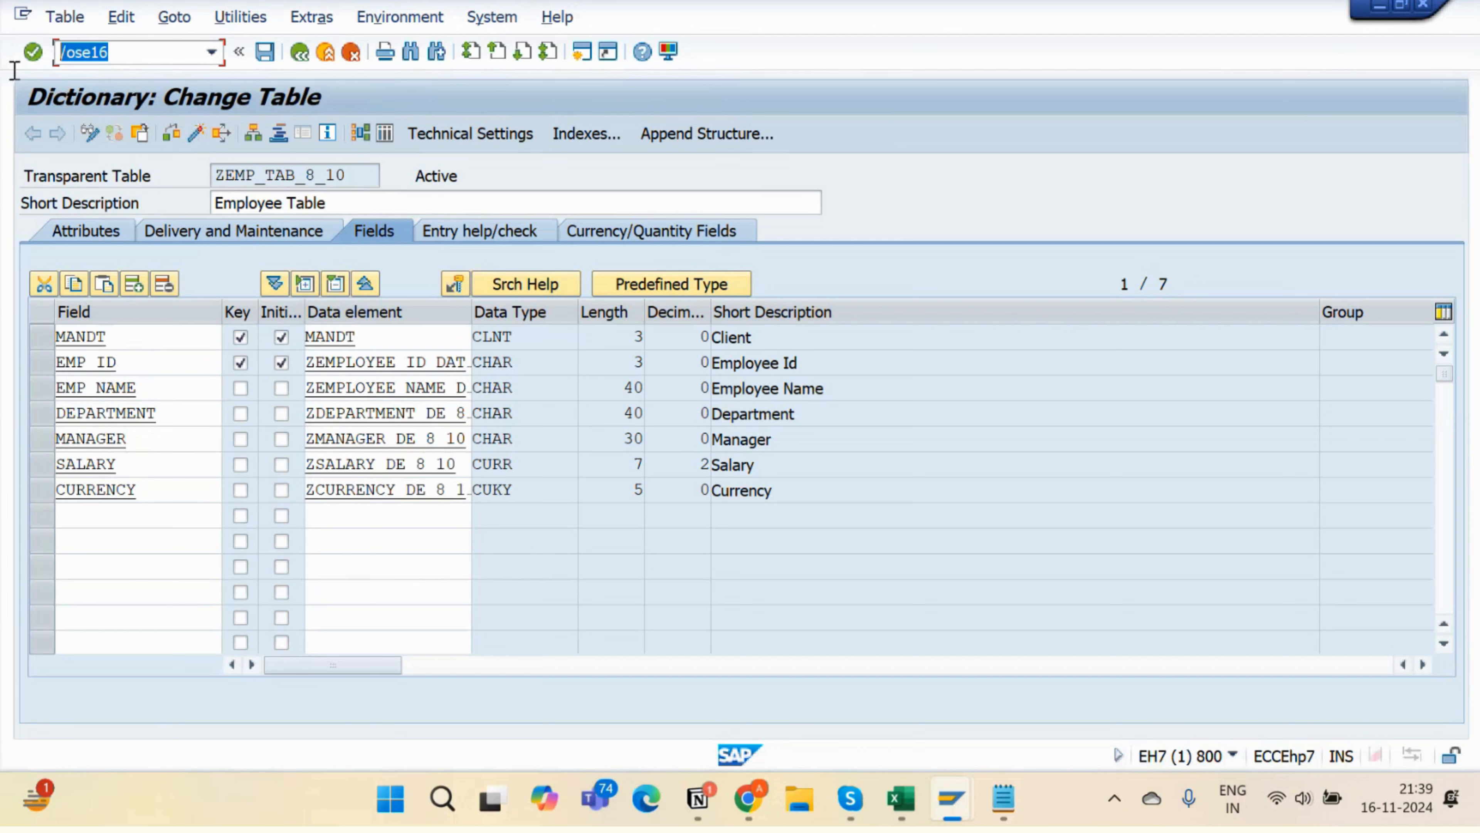
pyautogui.press('Return')
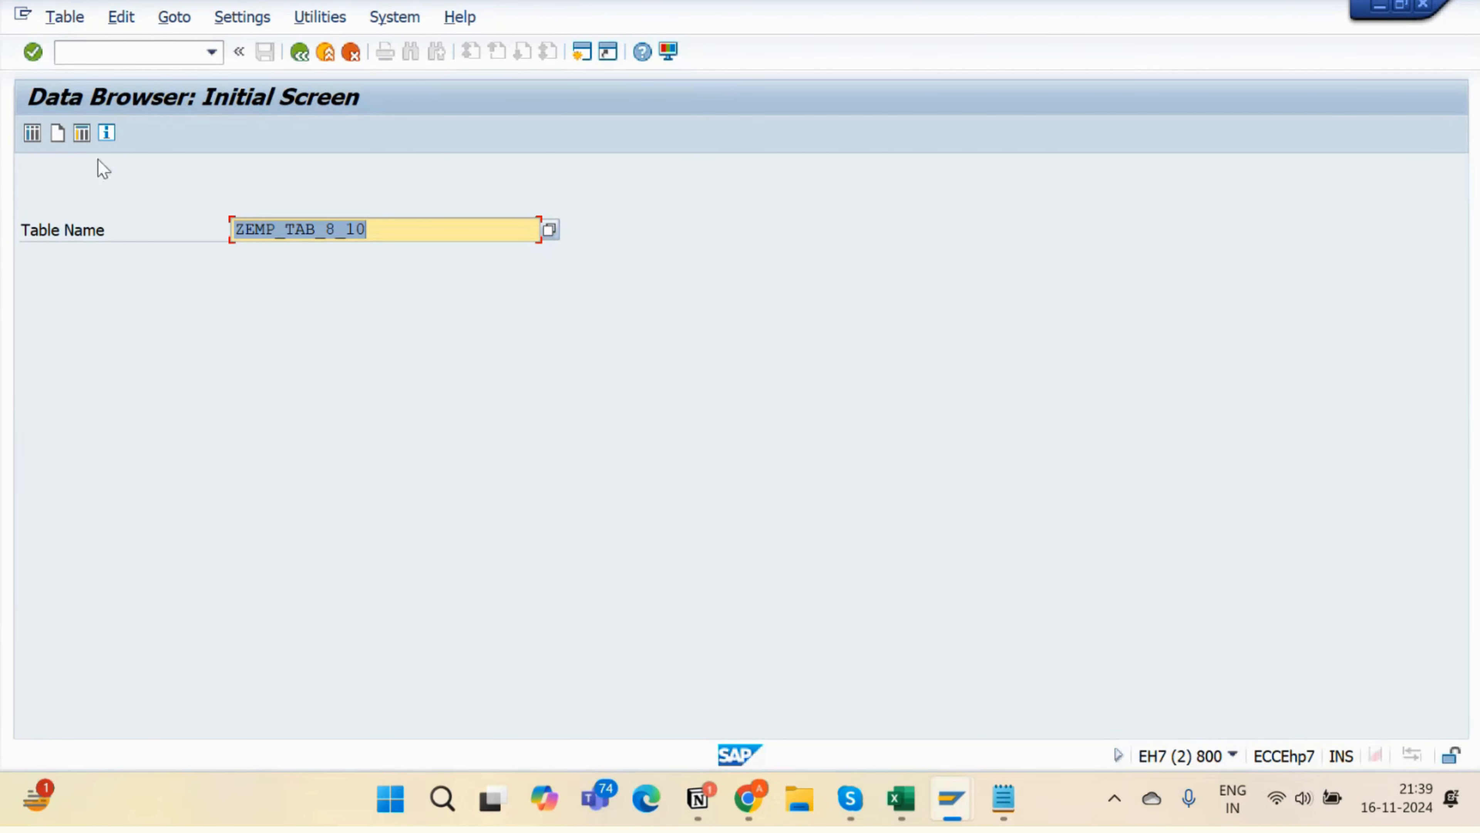
# - Start a new entry with EMP ID 102, the employee's name, and department SAP ABAP
pyautogui.click(58, 134)
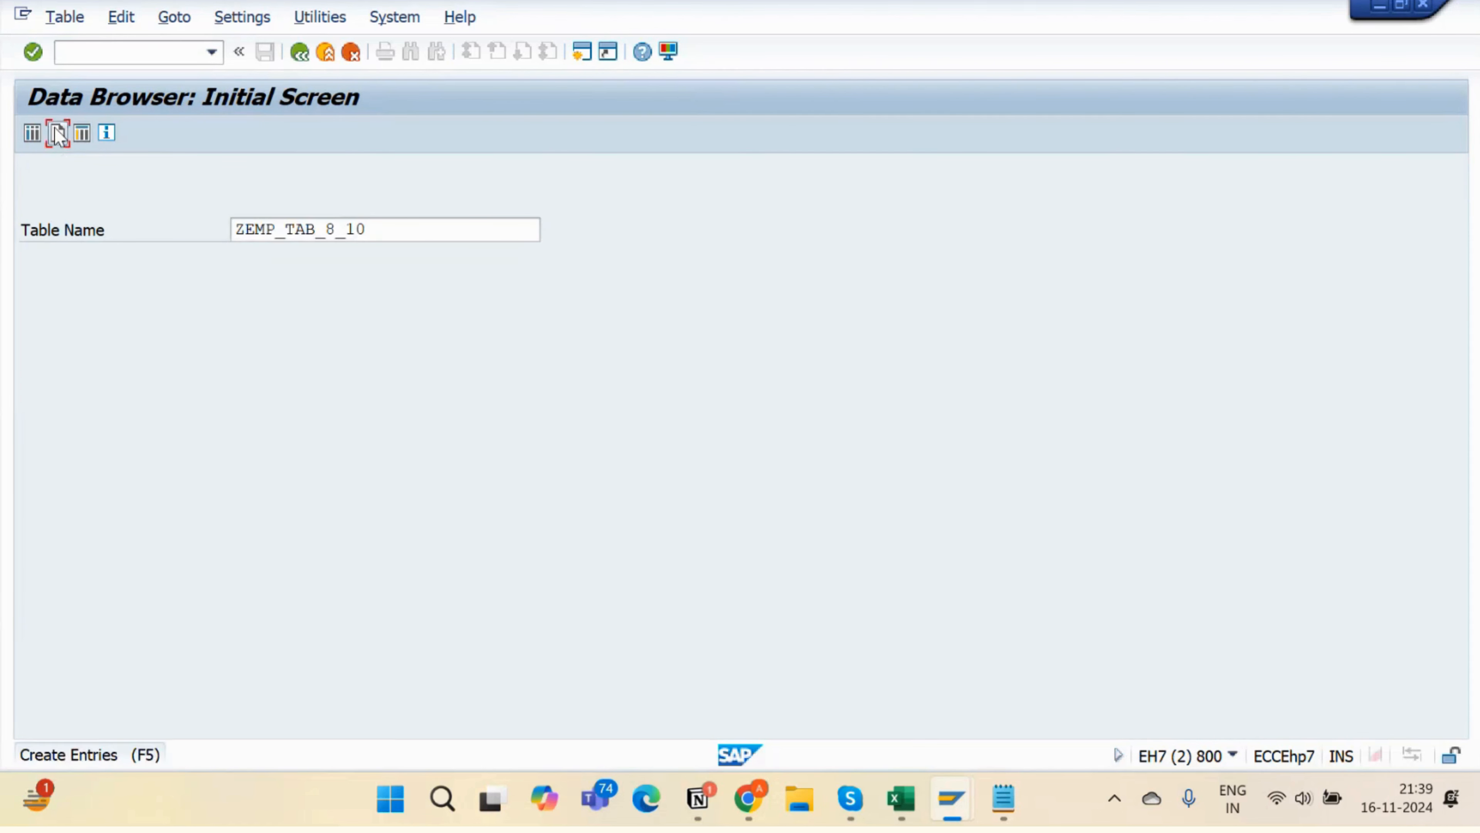
pyautogui.write('102')
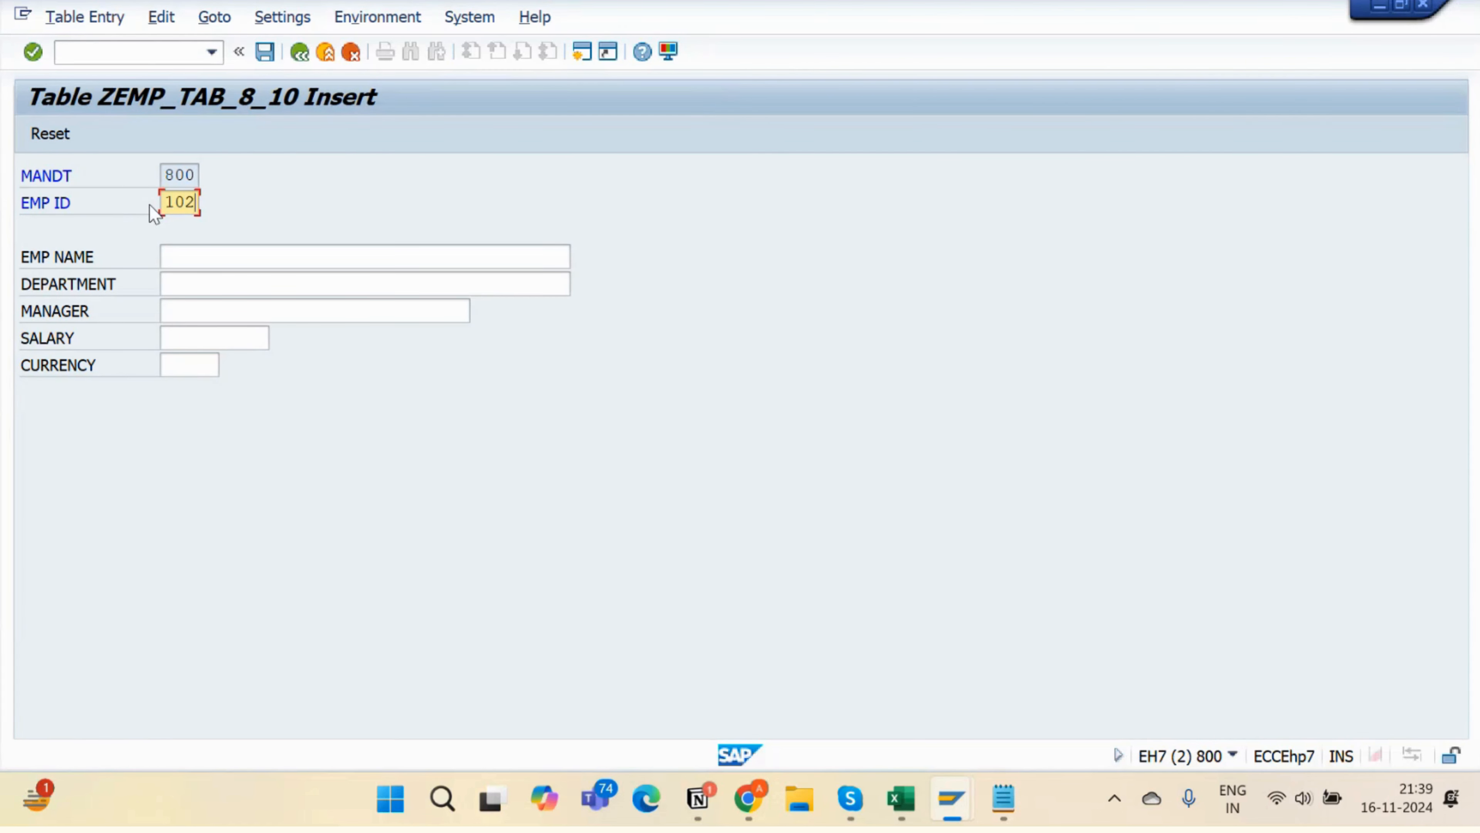
pyautogui.press('Tab')
pyautogui.write('ABHISH')
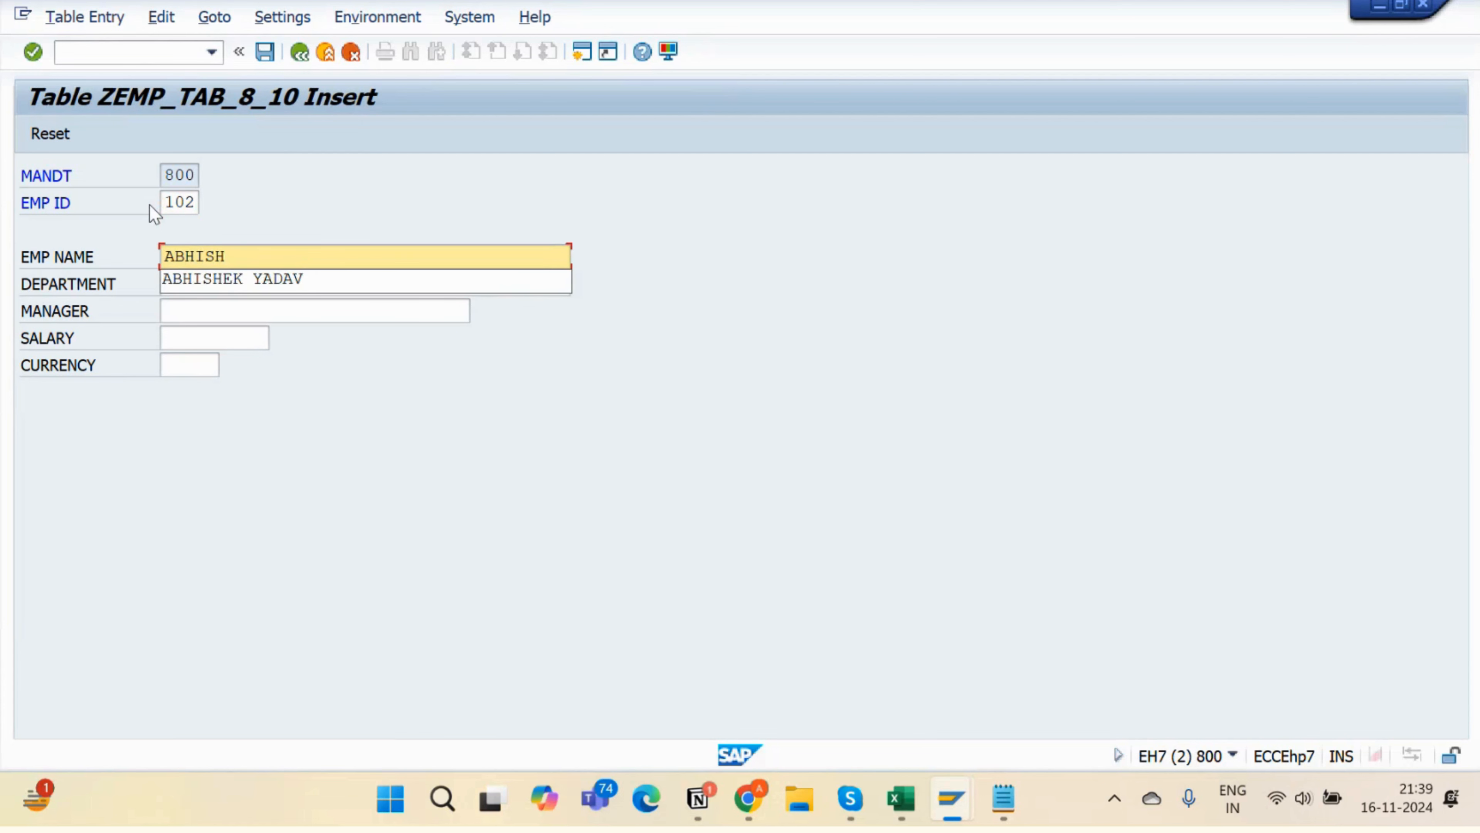
pyautogui.press('Down')
pyautogui.press('Return')
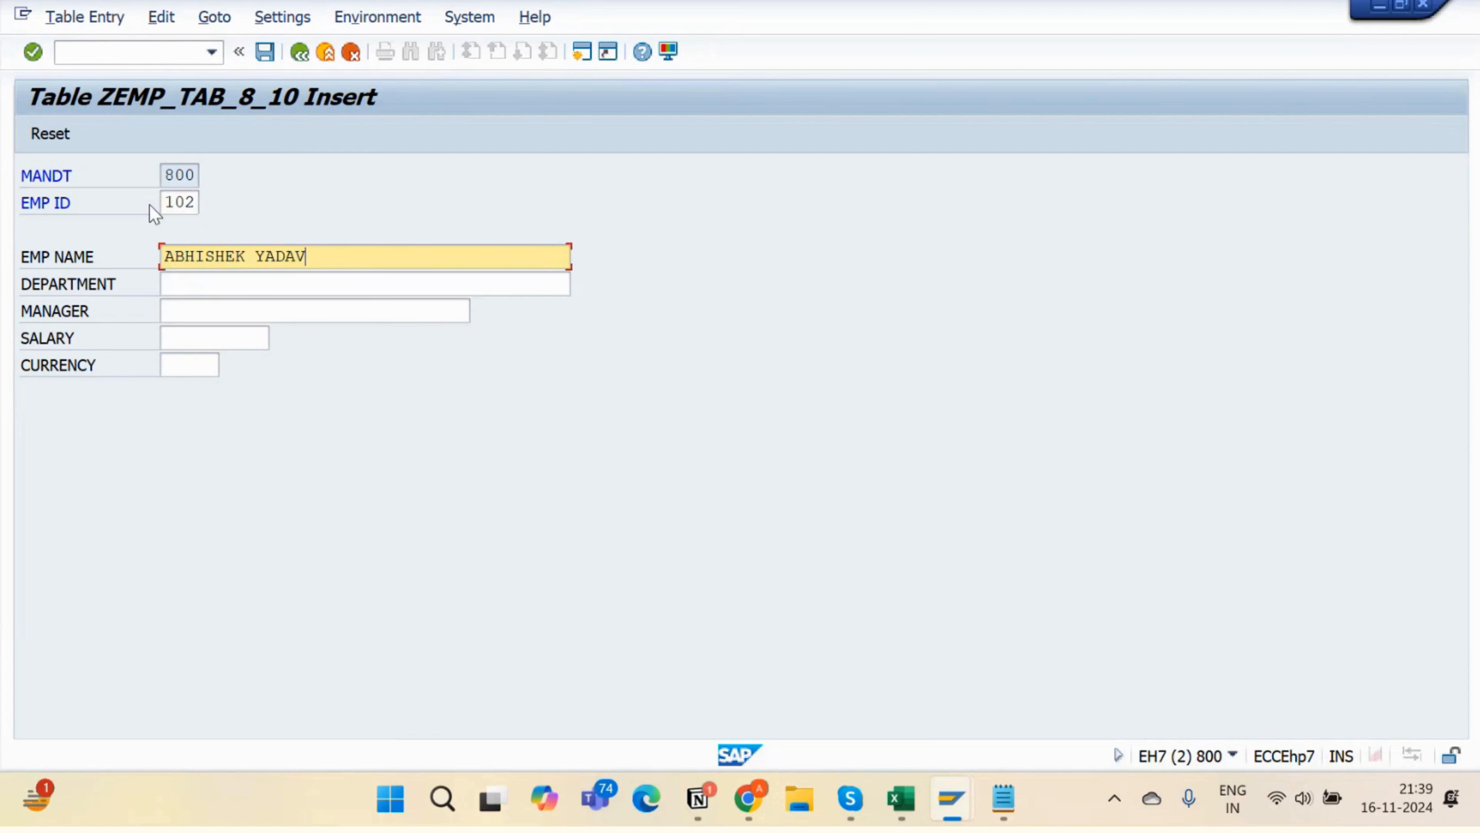
pyautogui.press('Tab')
pyautogui.write('SPA')
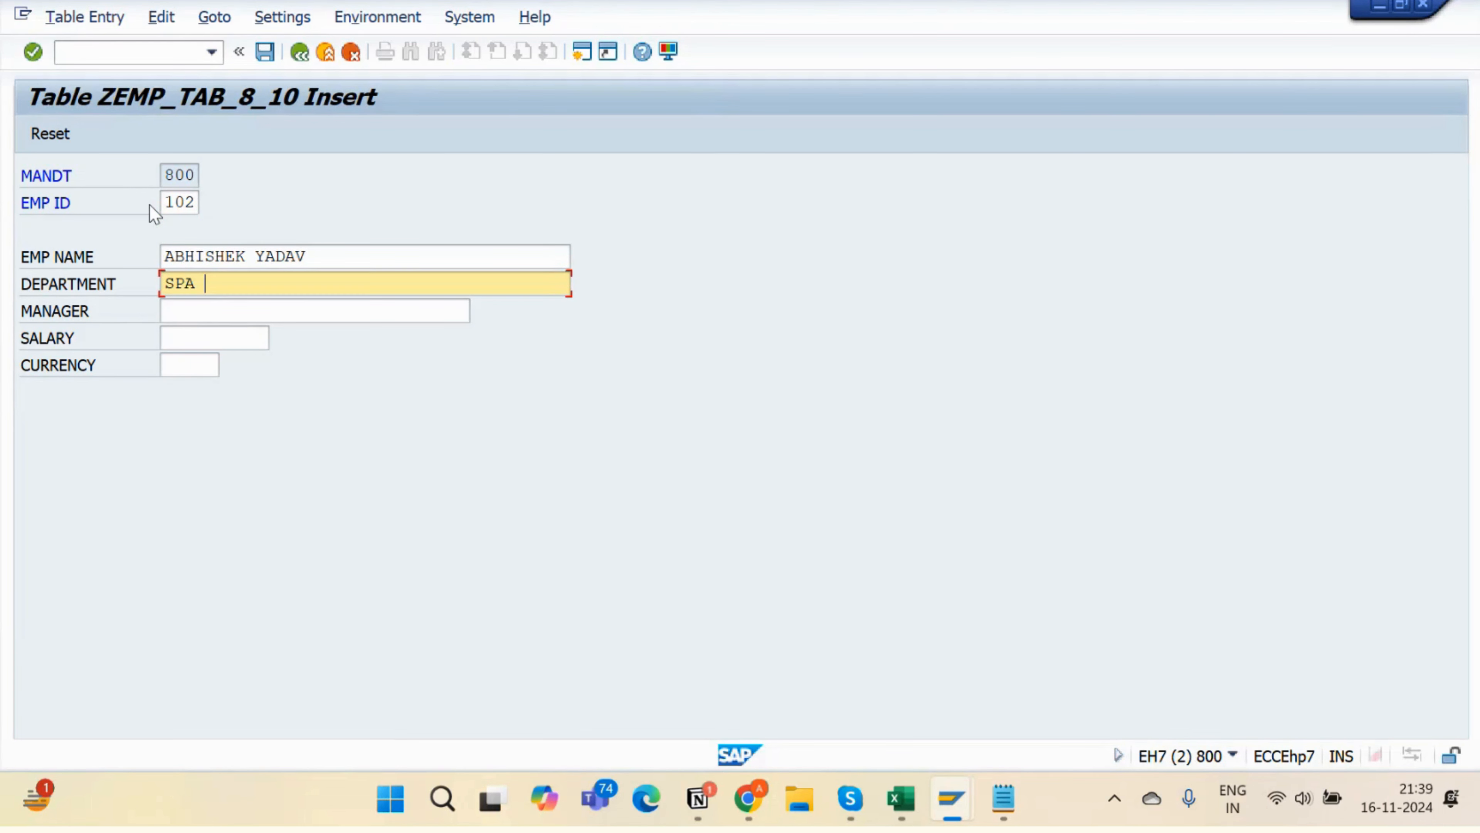
pyautogui.press('BackSpace')
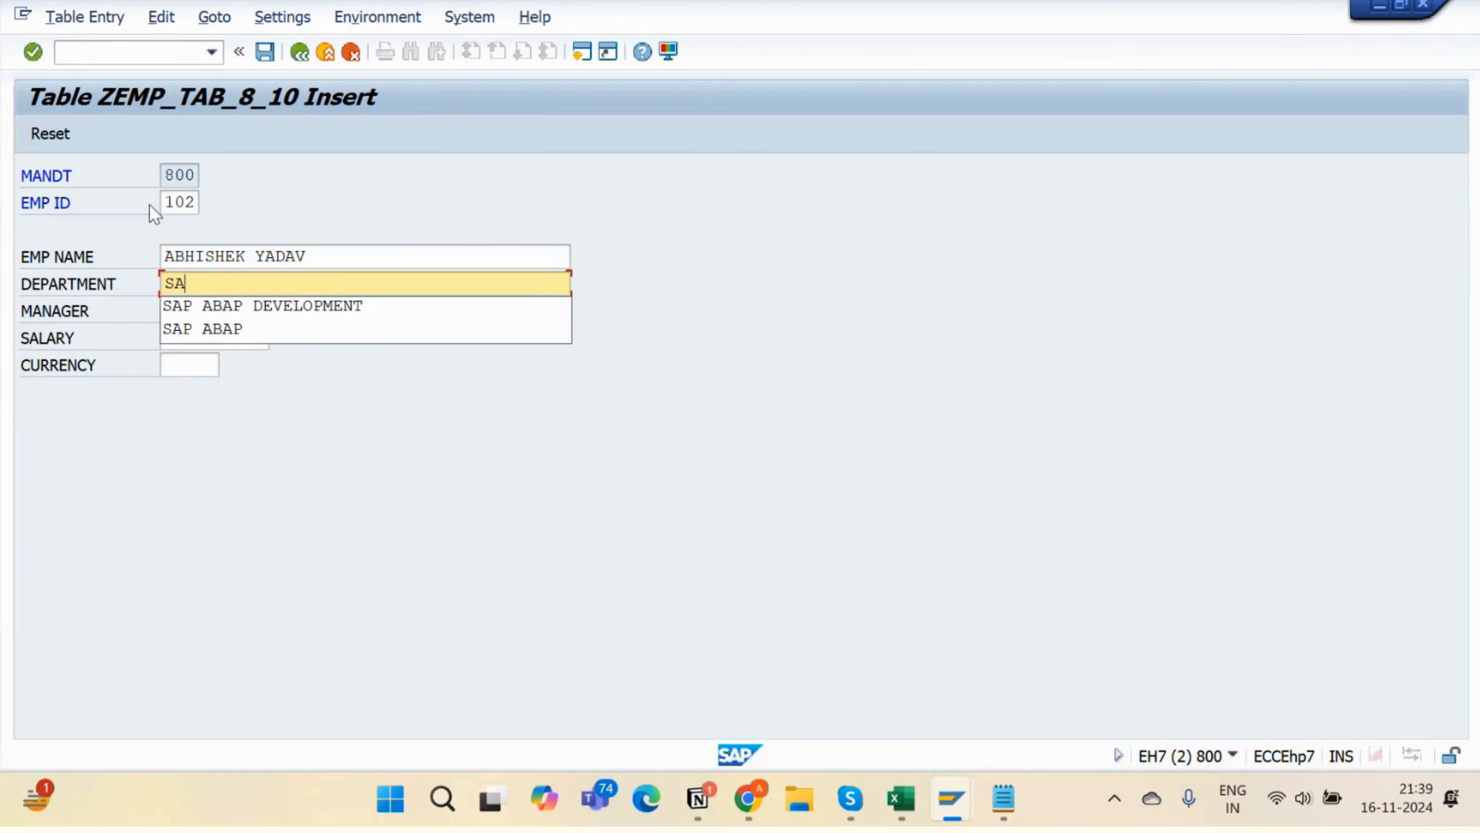
pyautogui.write('AP ABAP')
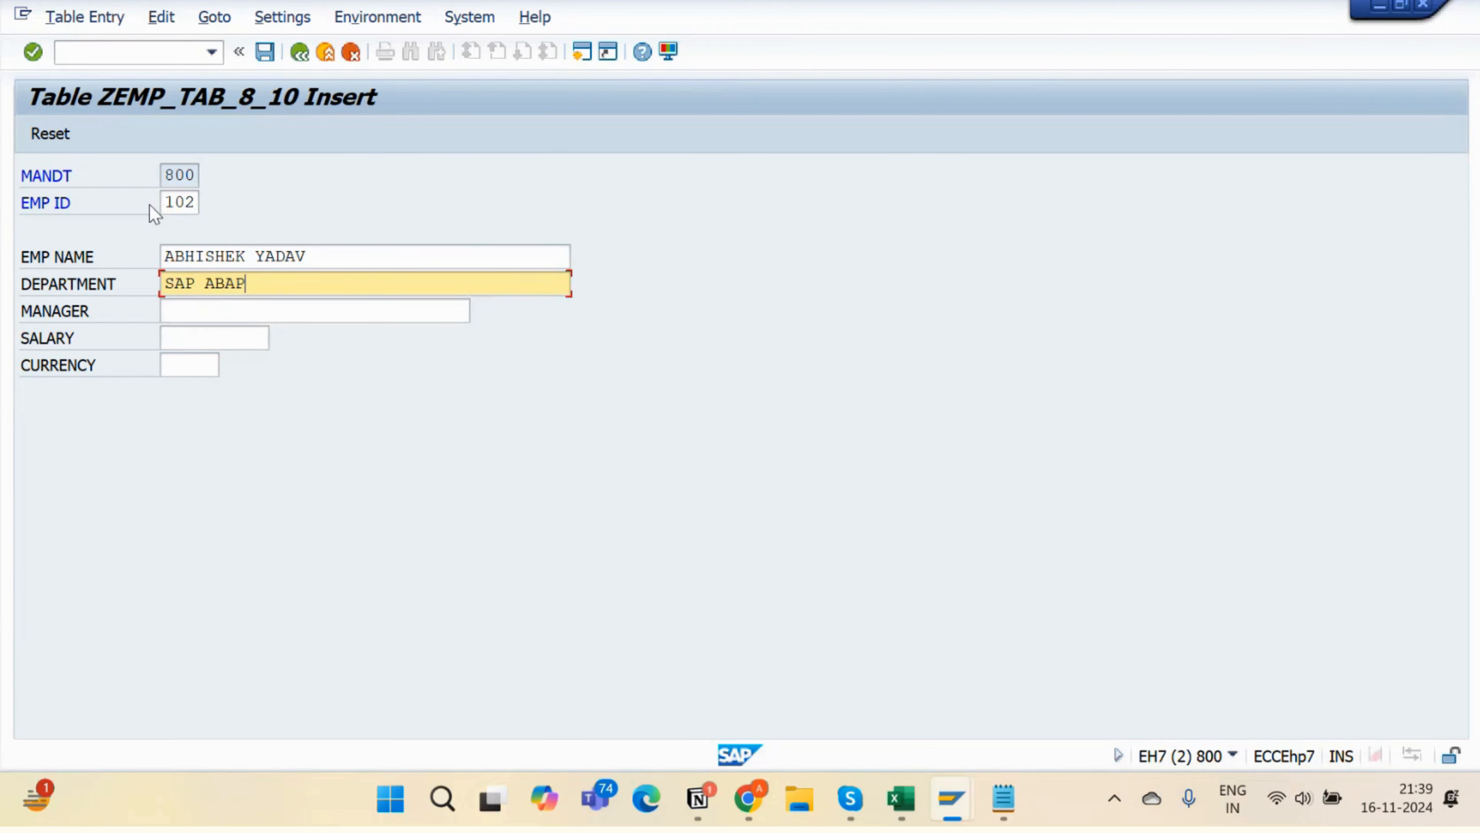
pyautogui.click(232, 330)
# - Add the manager, salary 5000 and currency USD, save record 102, and go back
pyautogui.click(229, 317)
pyautogui.write('AMRIT ')
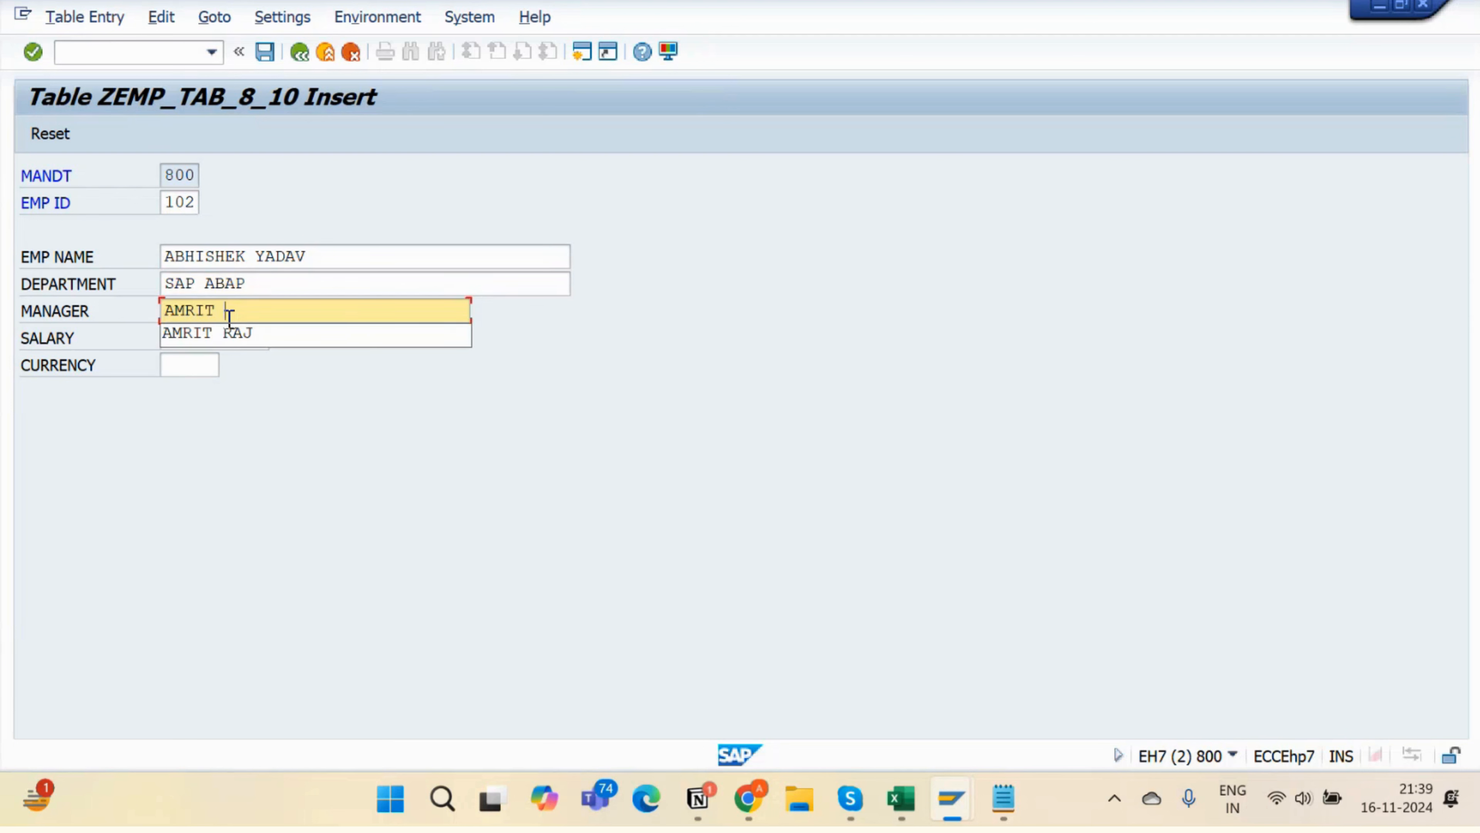
pyautogui.write('R')
pyautogui.click(228, 327)
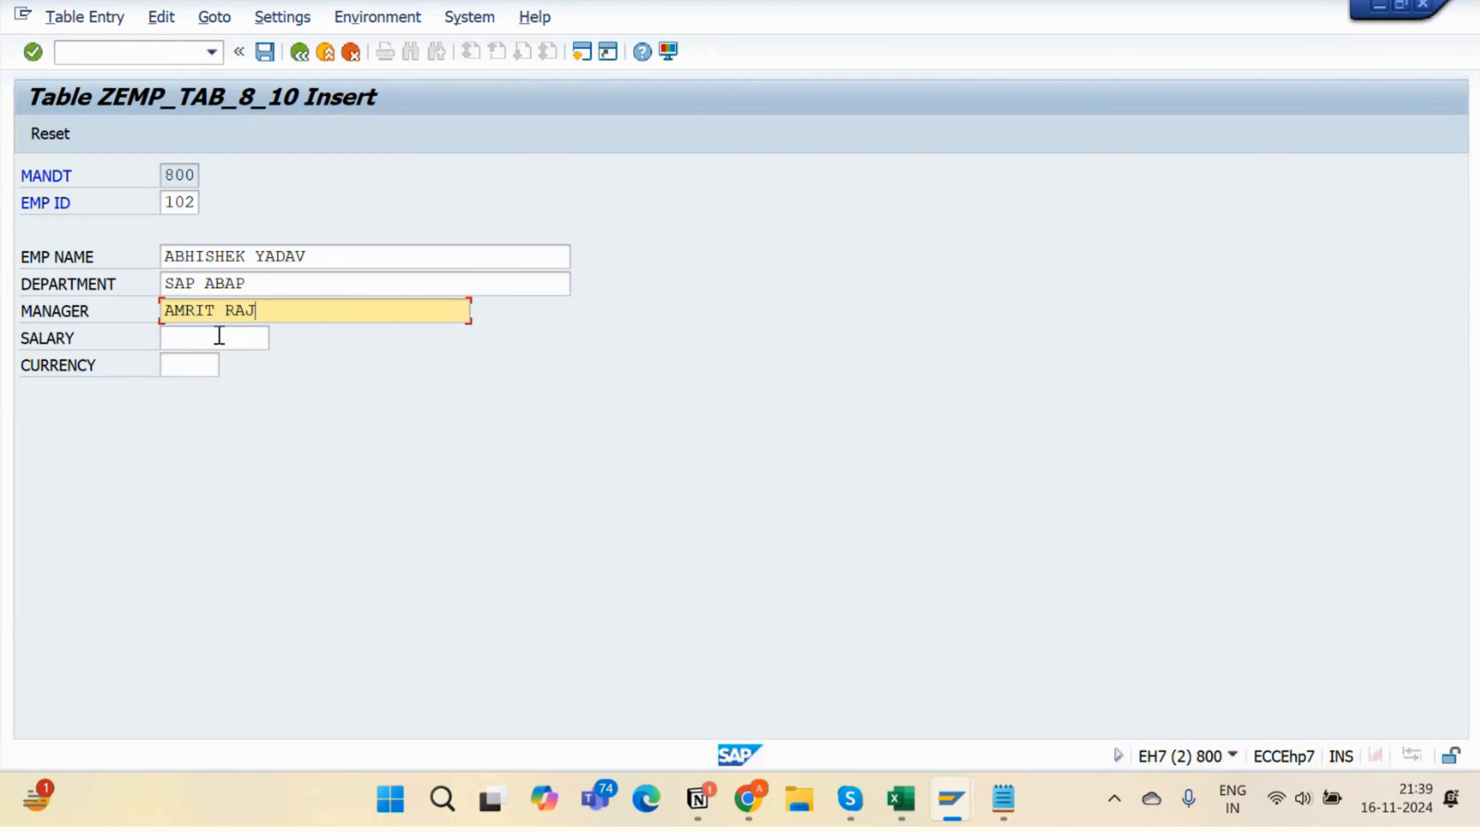
pyautogui.click(219, 335)
pyautogui.write('5000')
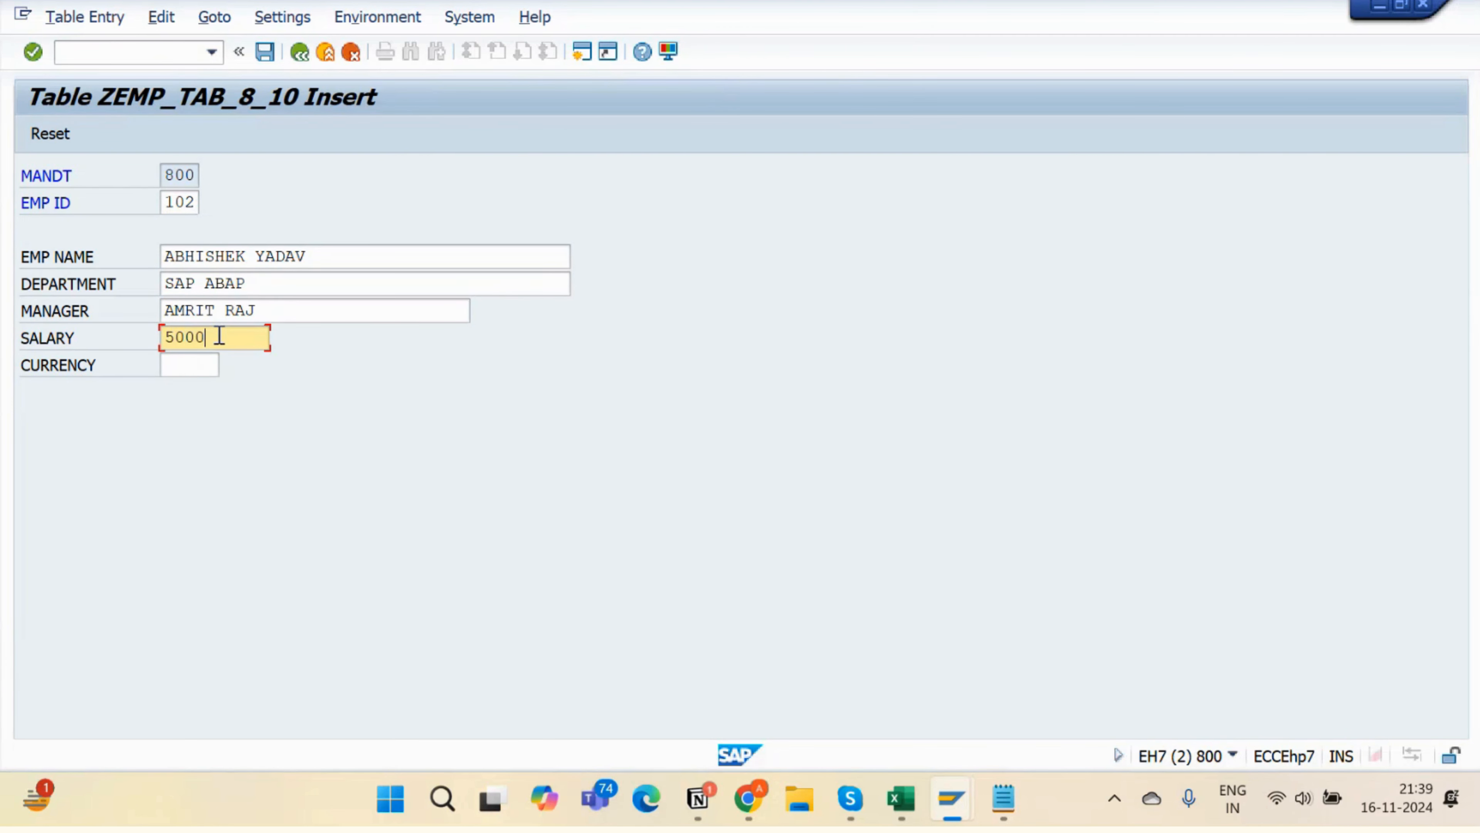
pyautogui.click(176, 365)
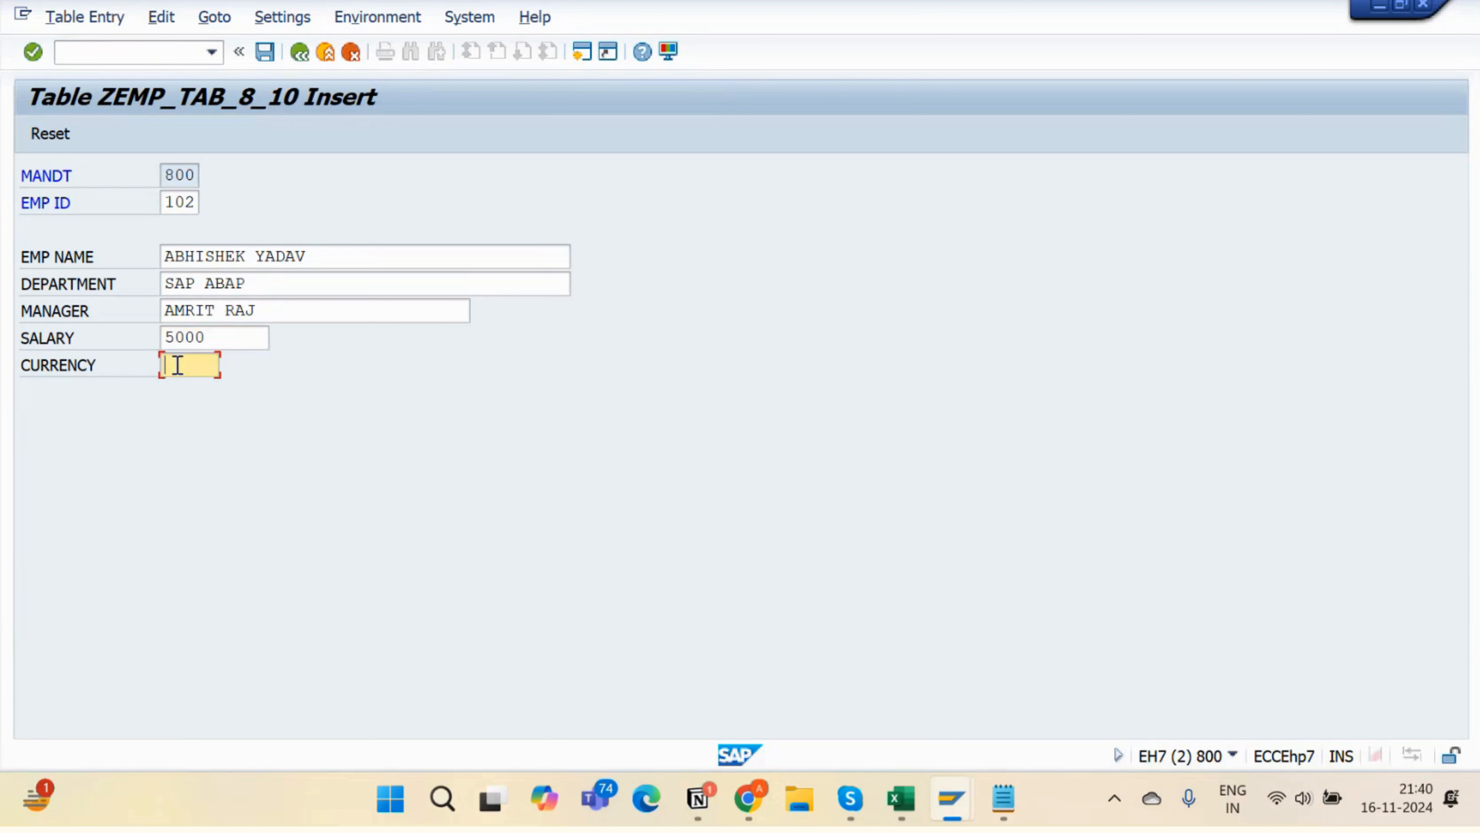
pyautogui.write('USD')
pyautogui.click(264, 51)
pyautogui.click(297, 53)
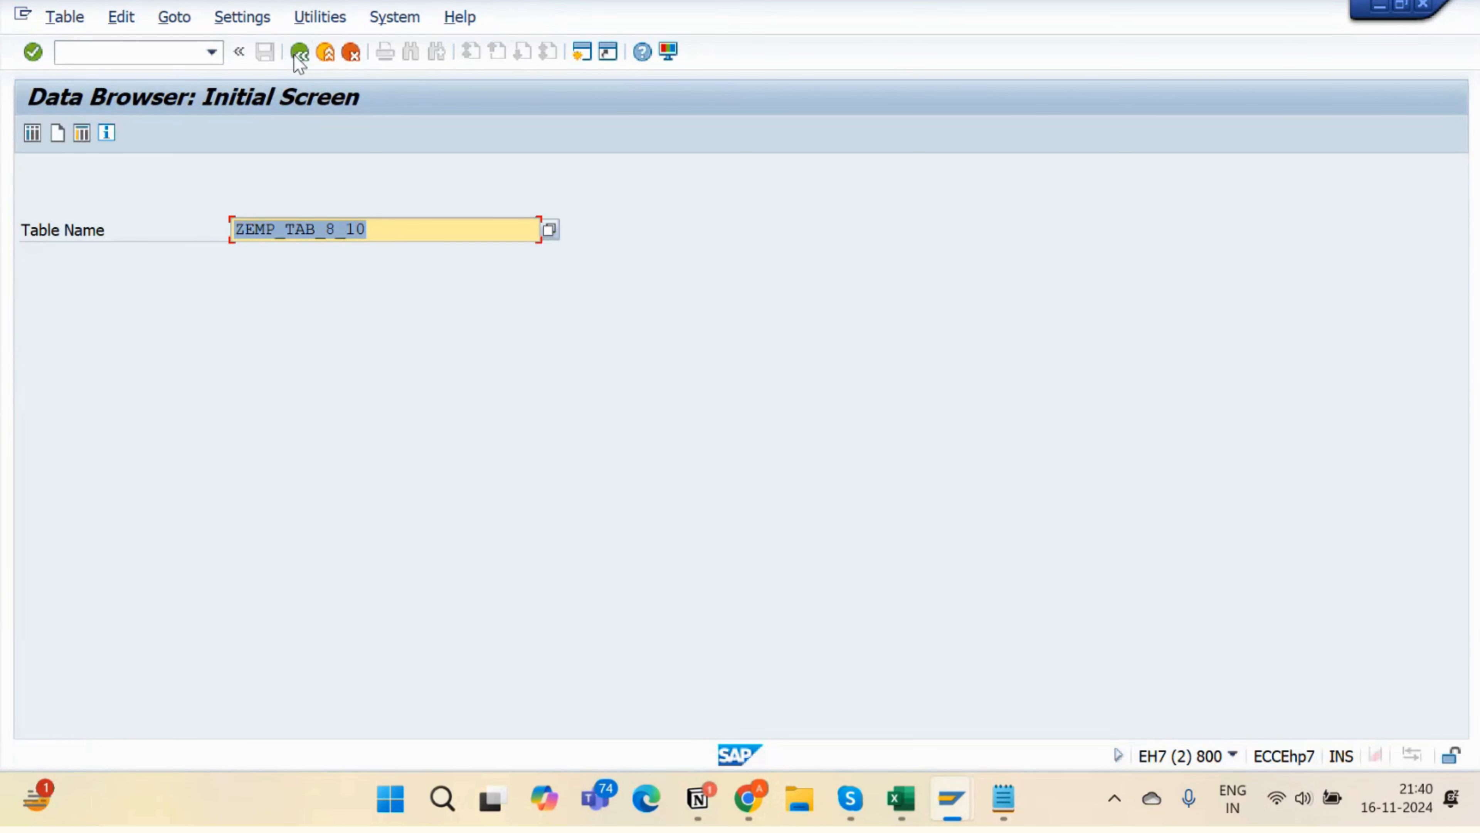
# - Display ZEMP_TAB_8_10's records 101 and 102 and tick employee 102's row
pyautogui.click(33, 133)
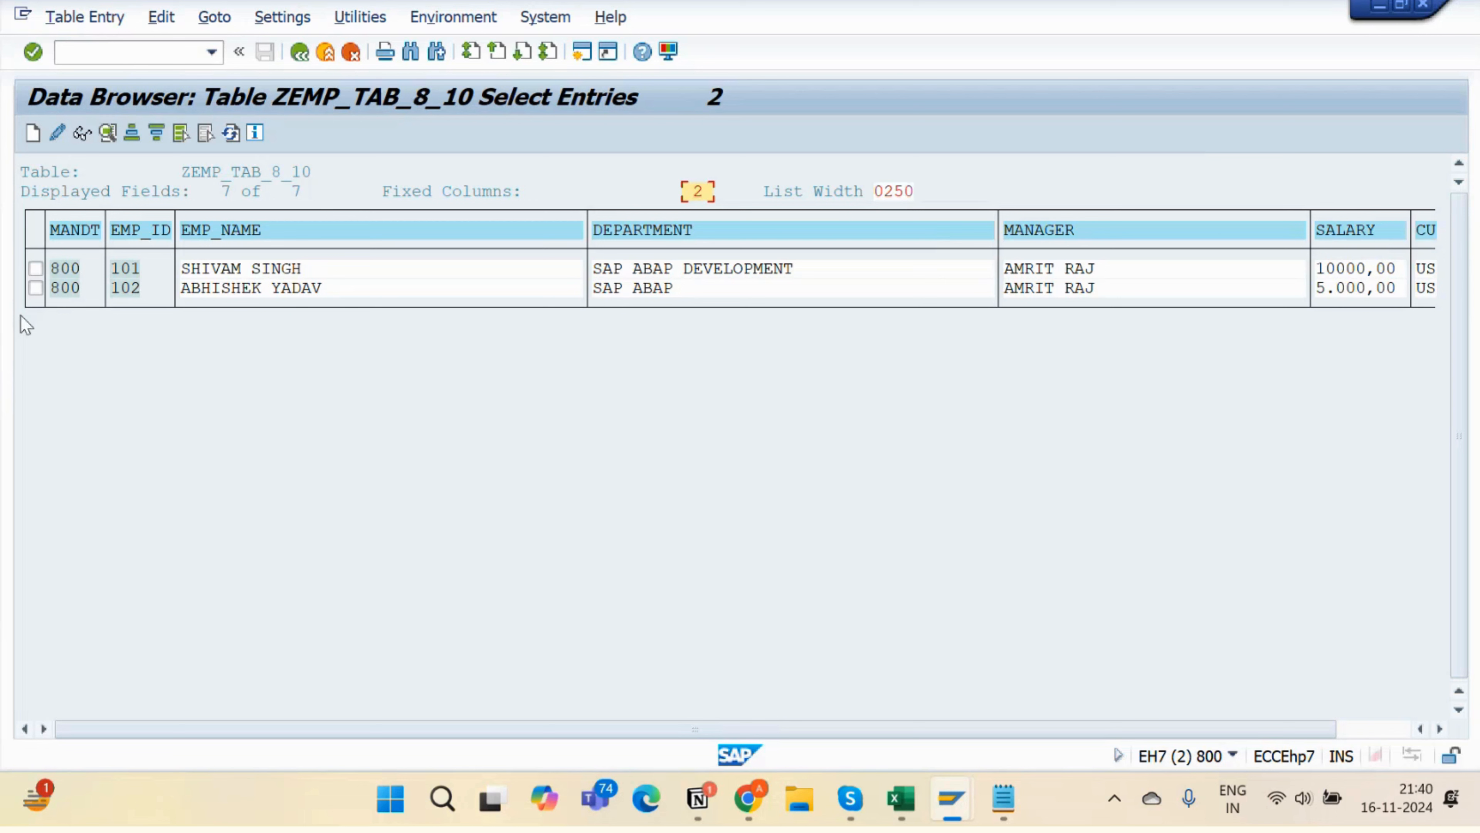
pyautogui.click(35, 288)
# - Set record 102's department to SAP ABAP DEVELOPMENT, save, and return to the entry list
pyautogui.click(57, 134)
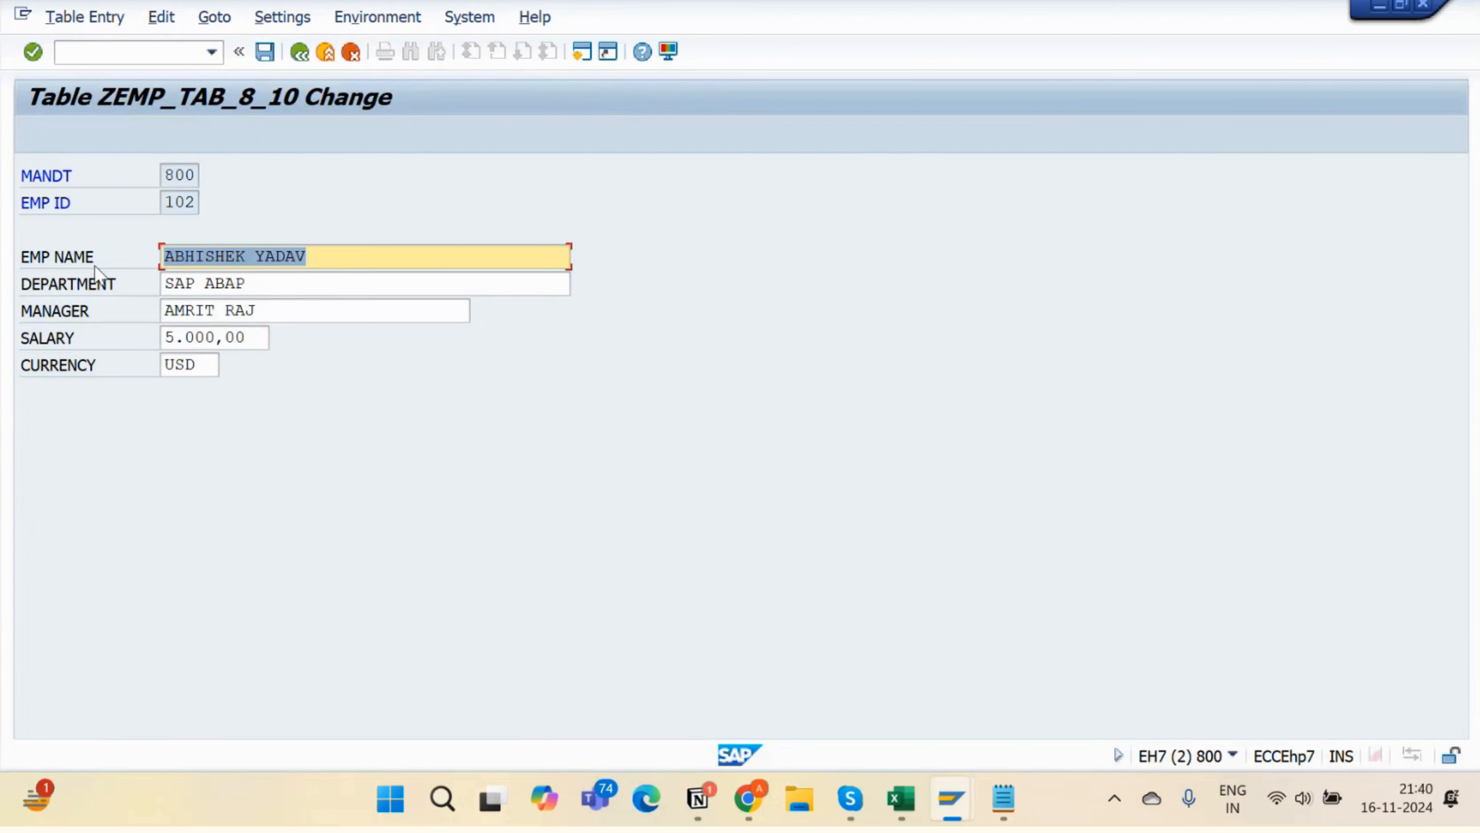
pyautogui.click(282, 284)
pyautogui.write('D')
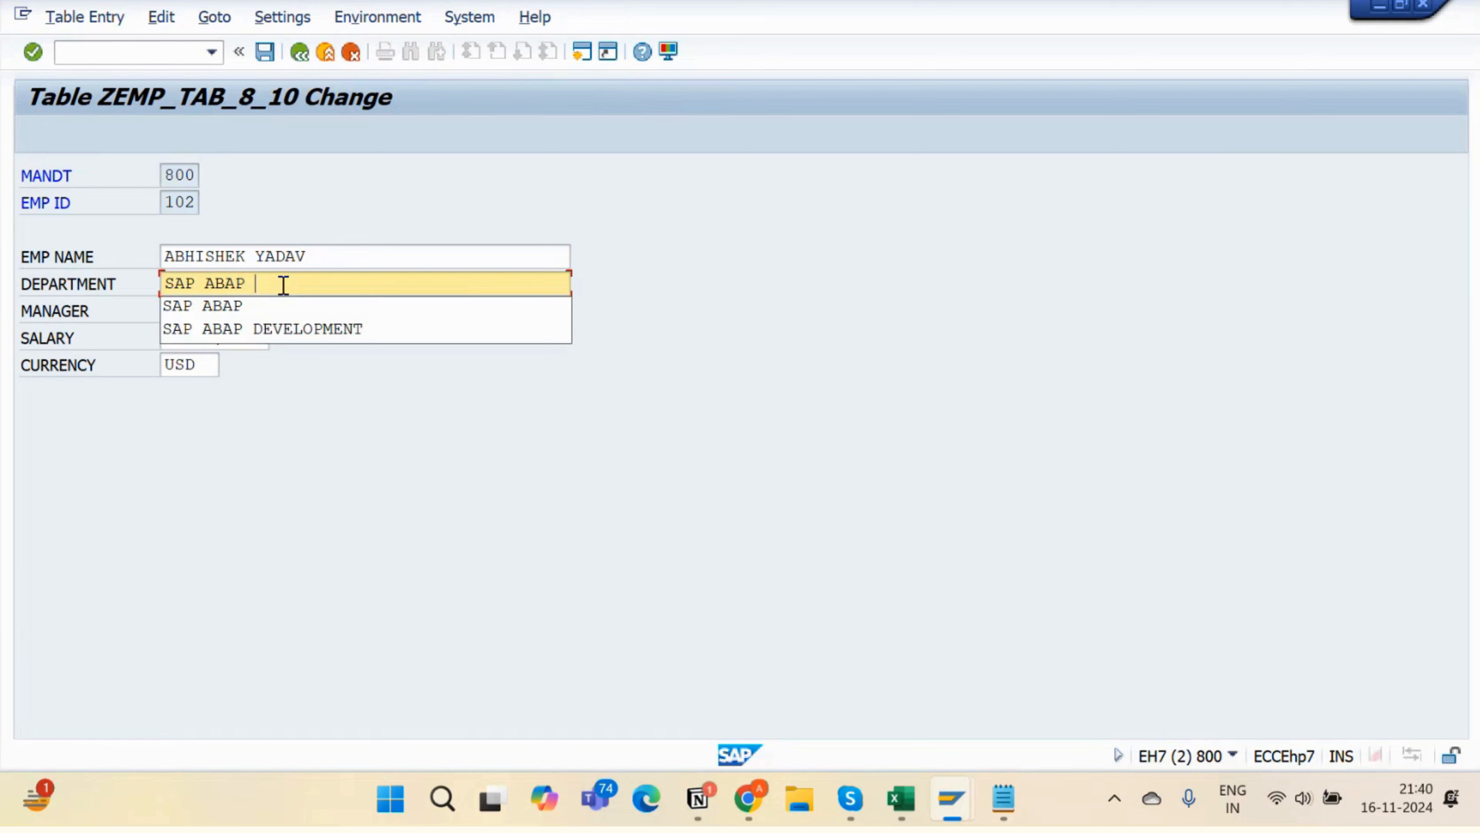
pyautogui.write('EVELOP')
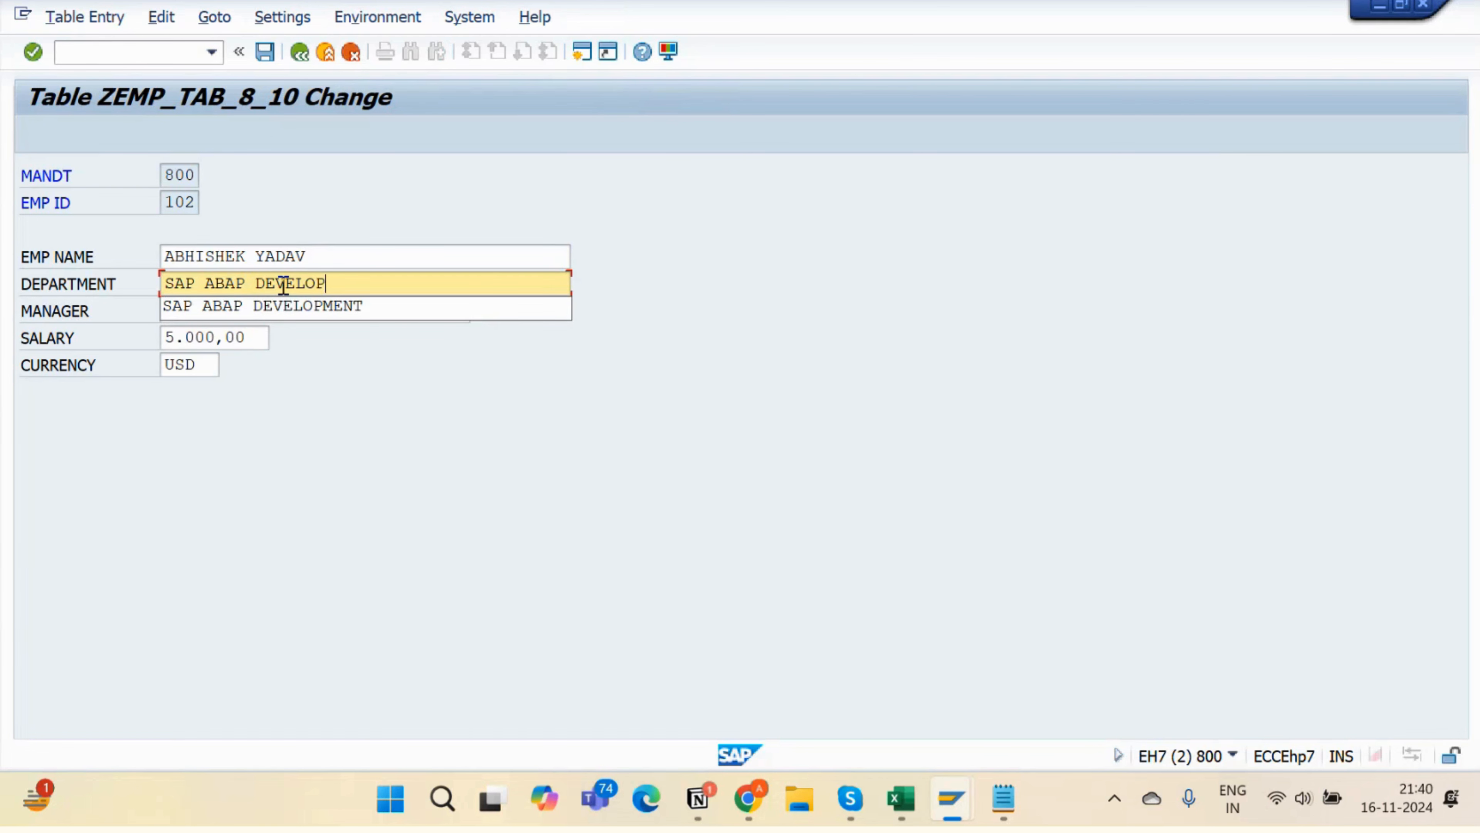
pyautogui.press('Down')
pyautogui.press('Return')
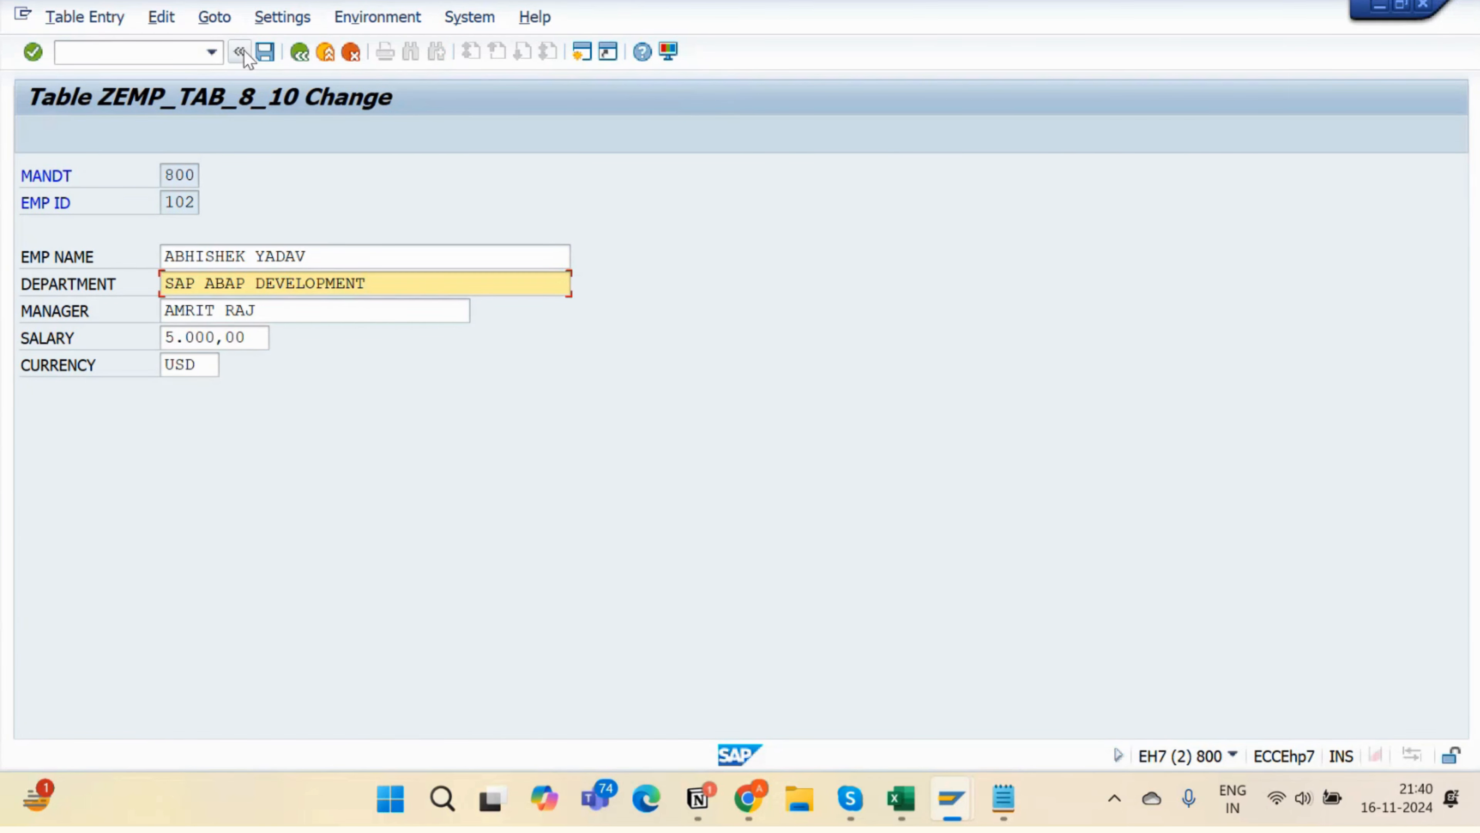
pyautogui.click(270, 51)
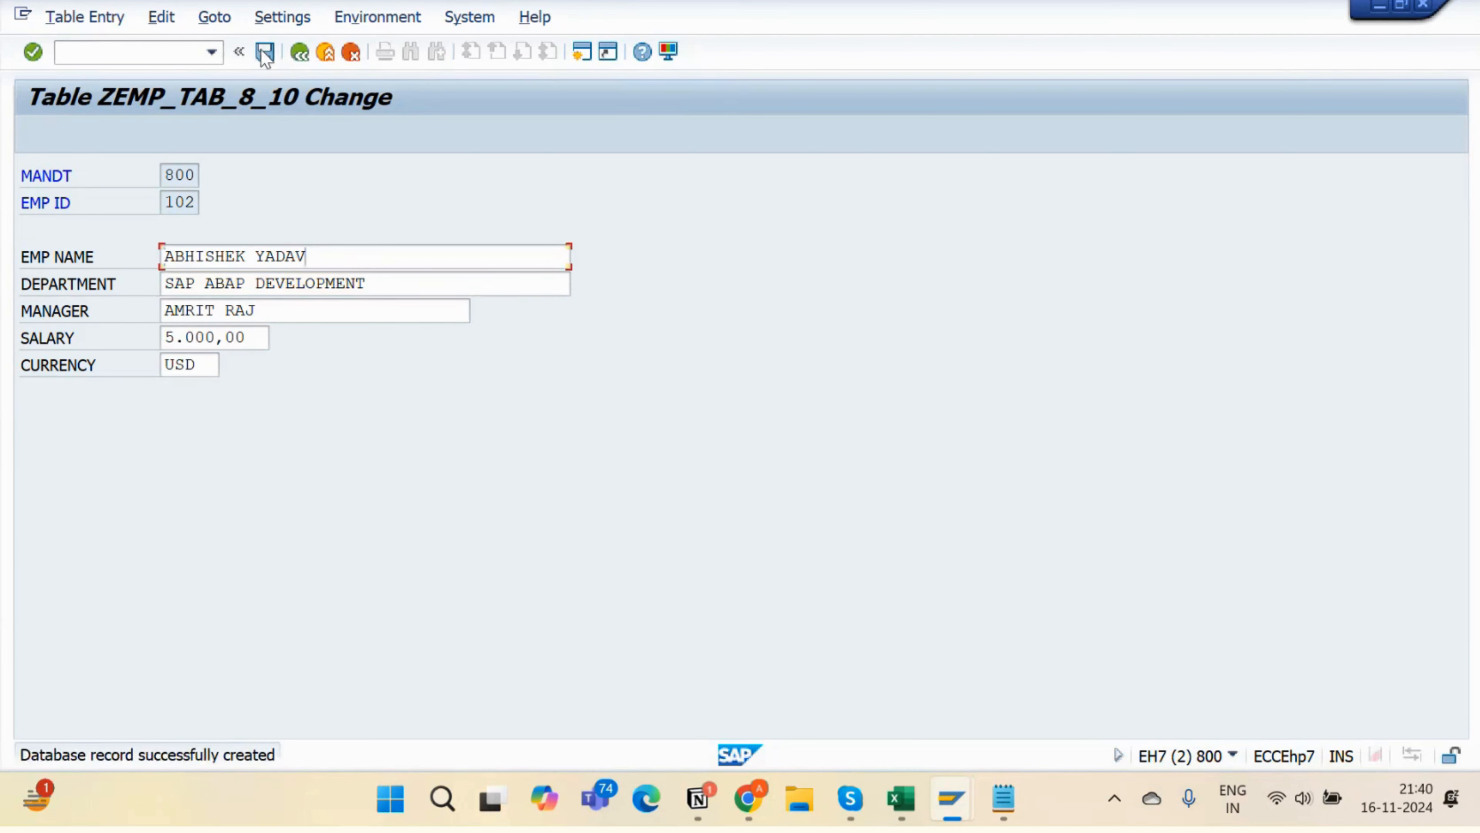
pyautogui.click(291, 50)
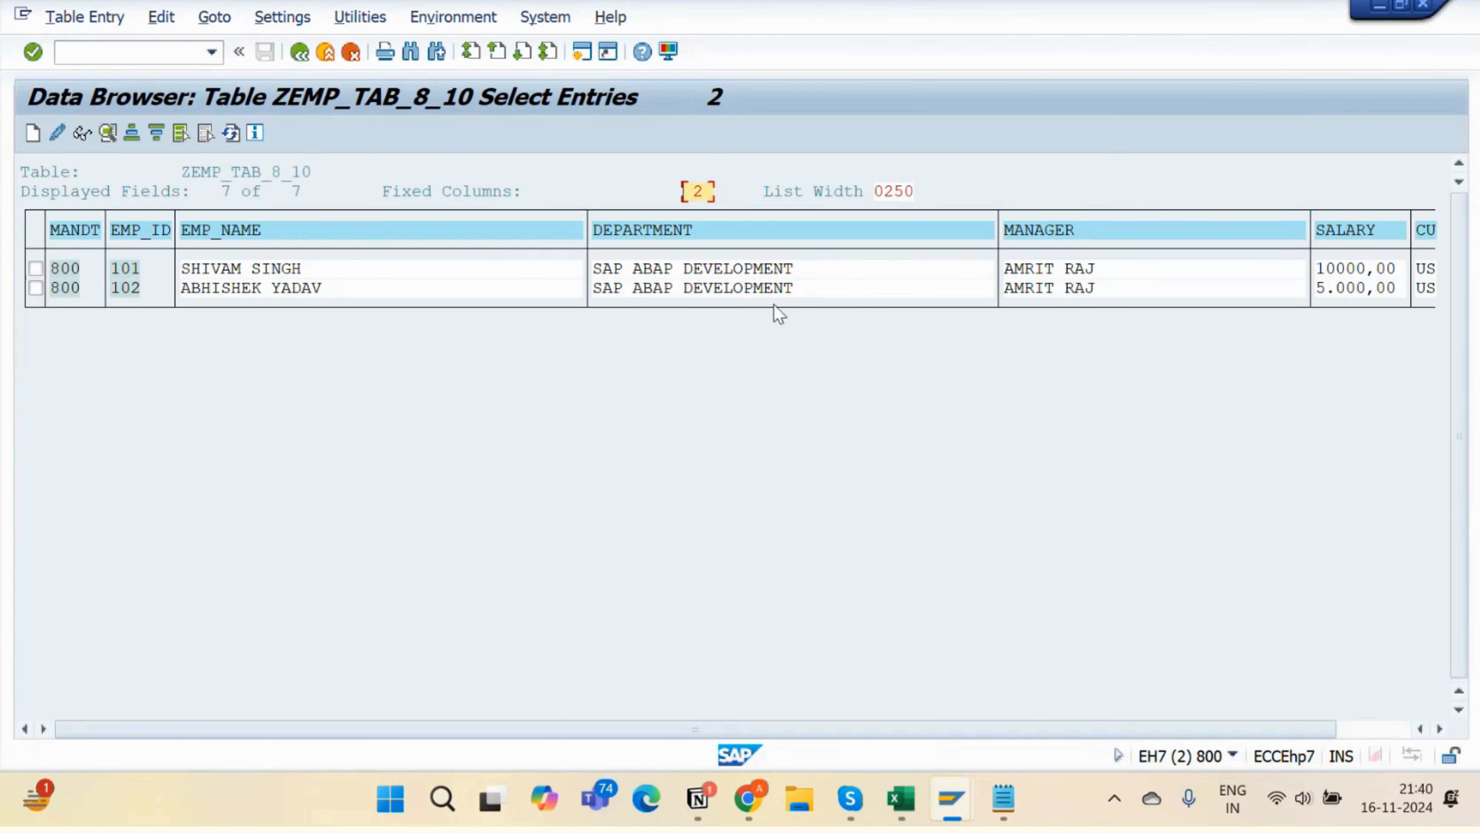
pyautogui.click(779, 289)
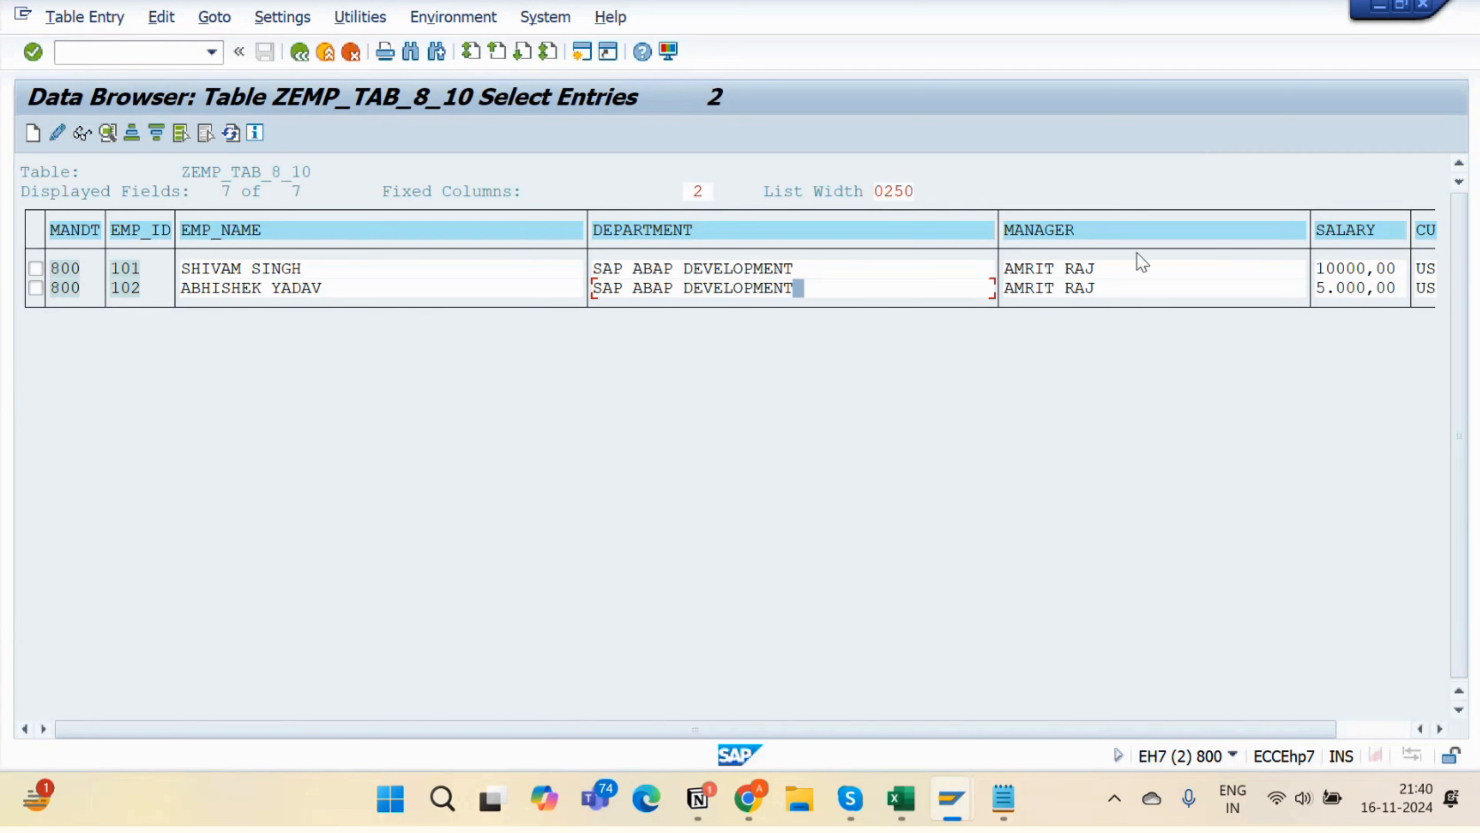
# - Delete record 102 via Table Entry > Delete, go back, and switch to the Notion notes
pyautogui.click(35, 287)
pyautogui.click(88, 17)
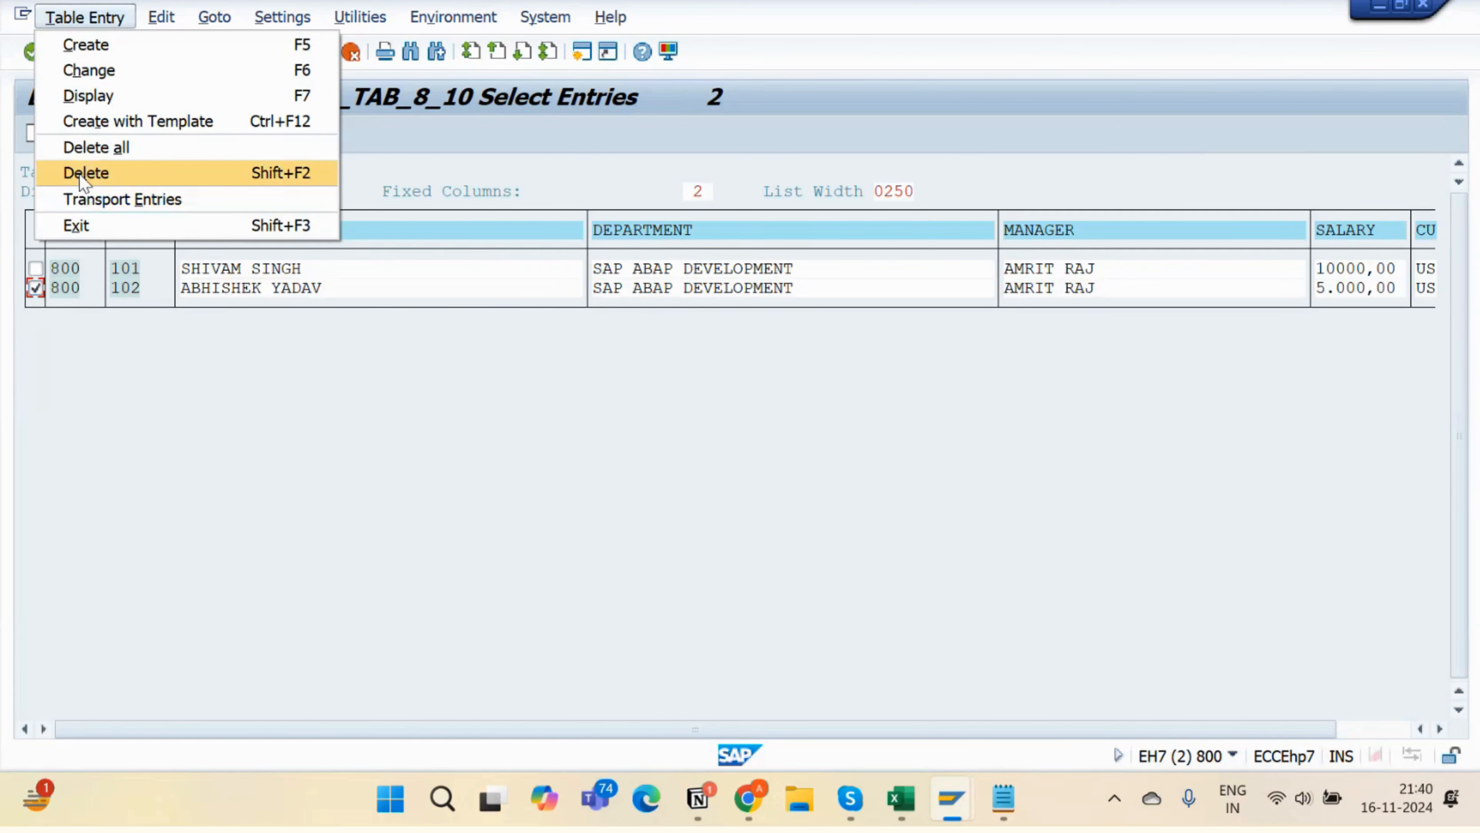
pyautogui.click(84, 174)
pyautogui.click(46, 140)
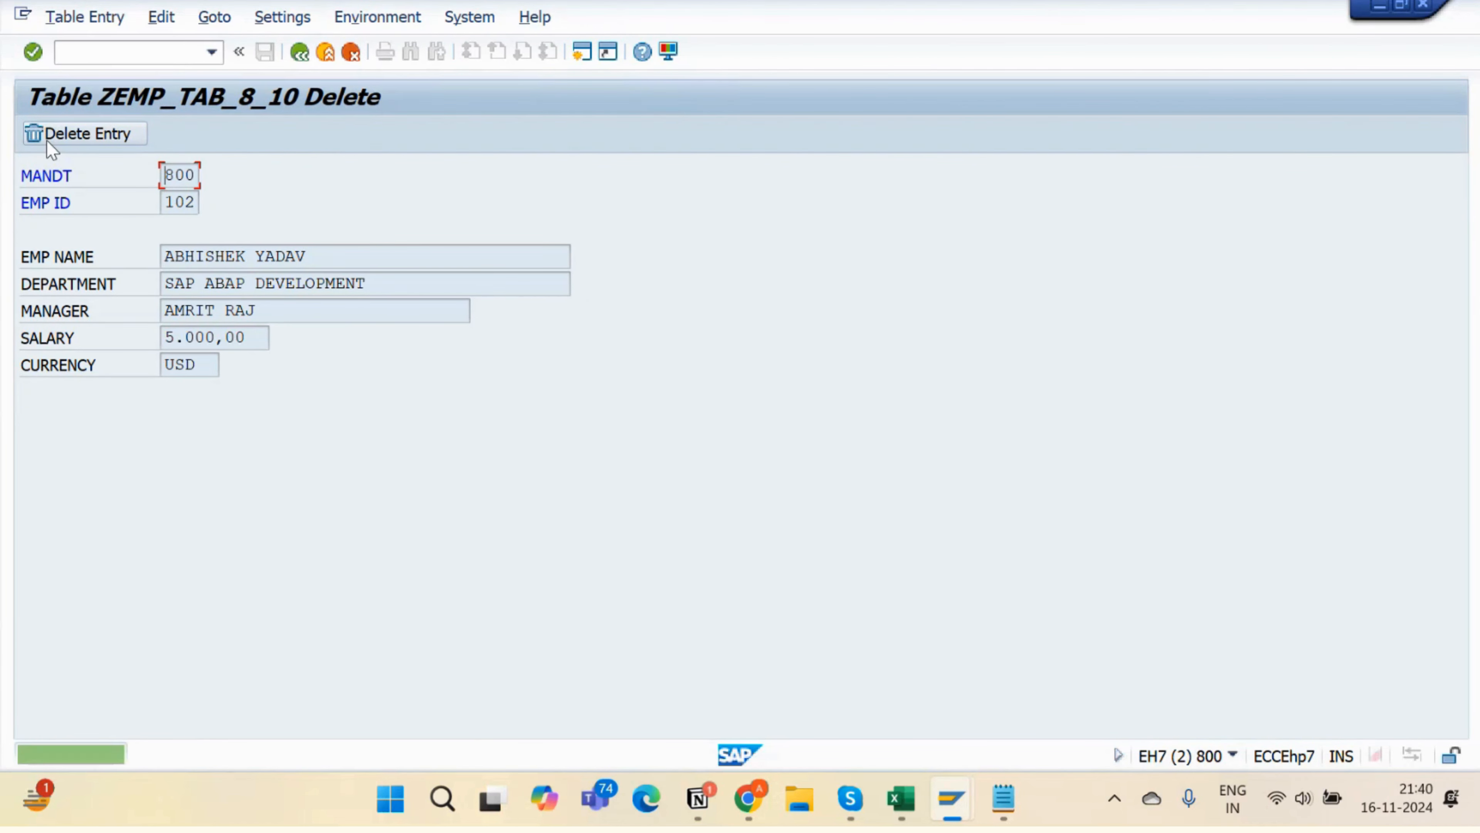
pyautogui.click(299, 53)
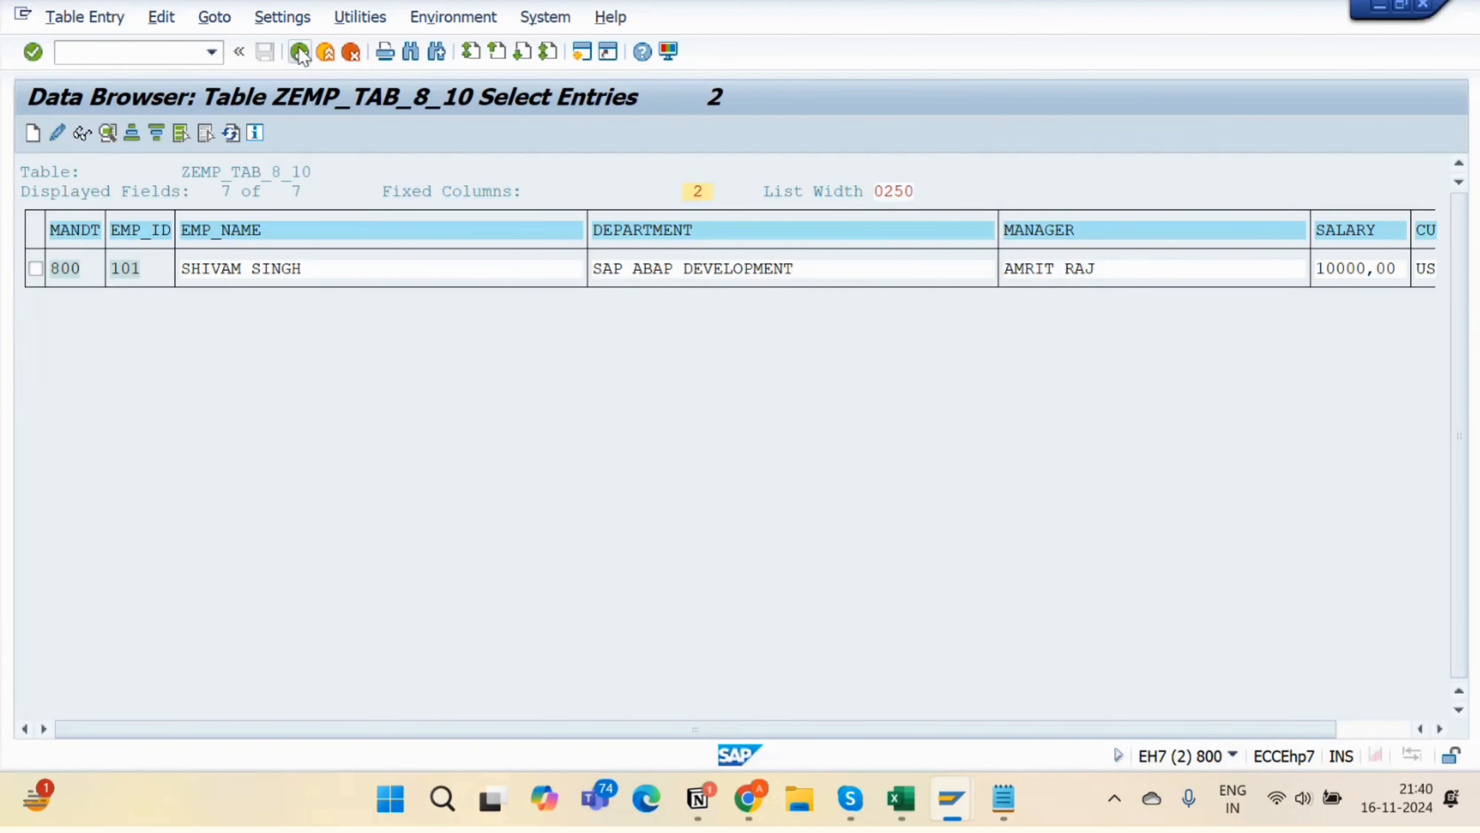
pyautogui.hotkey('alt', 'Tab')
pyautogui.hotkey('alt', 'Tab')
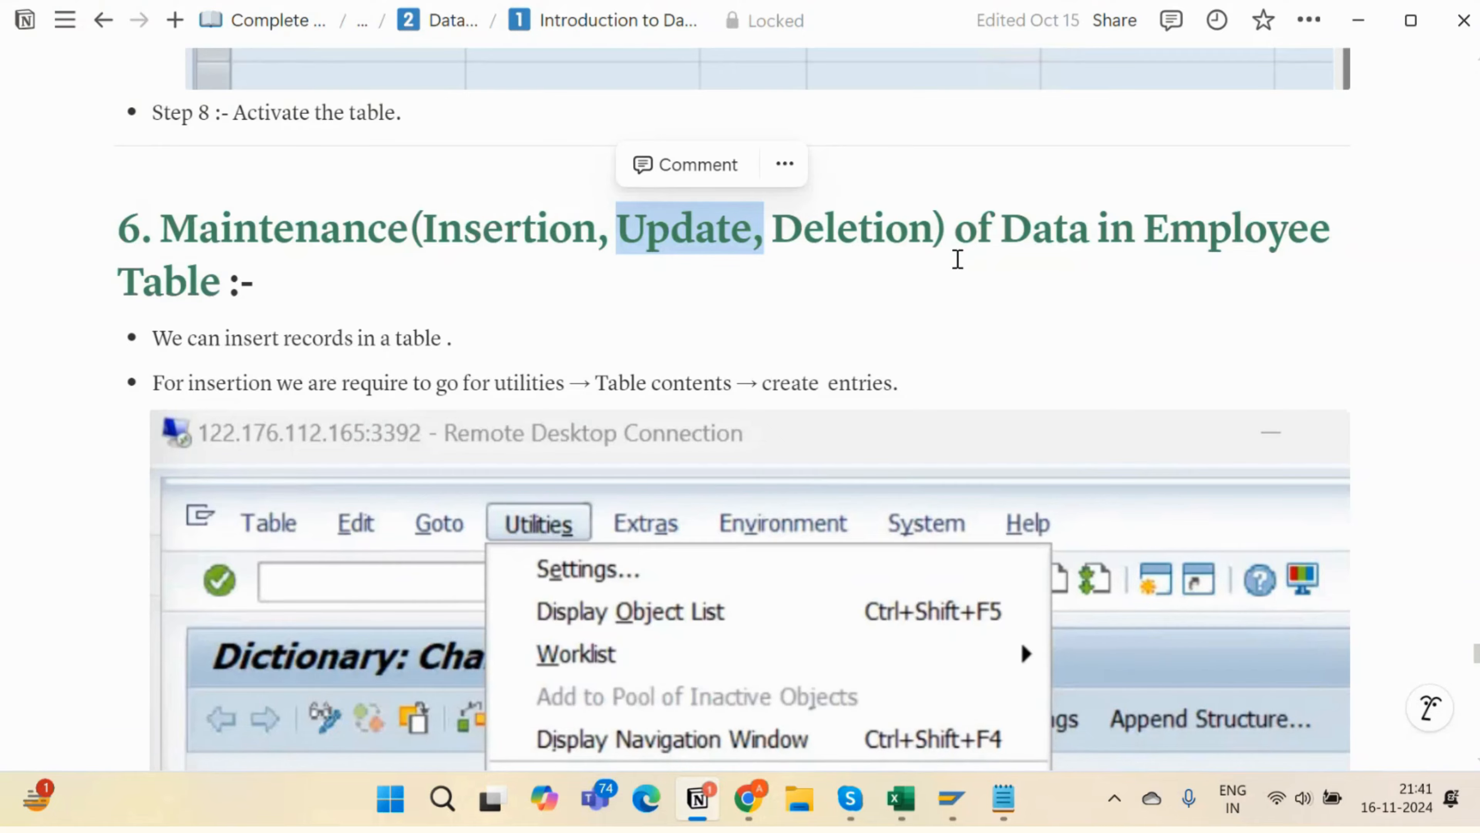
# - Return to SAP and enter /nse16 in the command field
pyautogui.hotkey('alt', 'Tab')
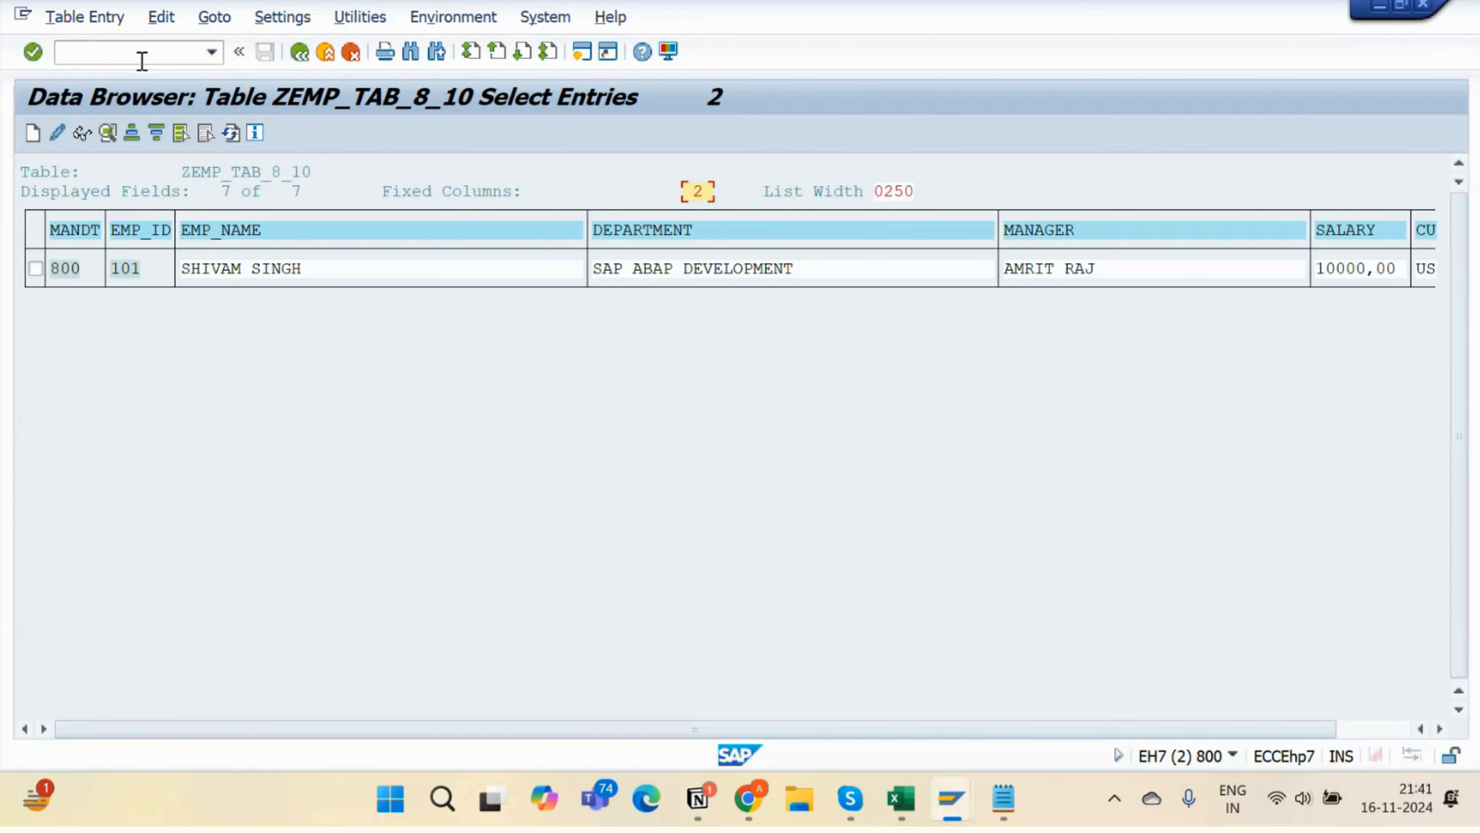
pyautogui.click(141, 57)
pyautogui.write('/nse16n')
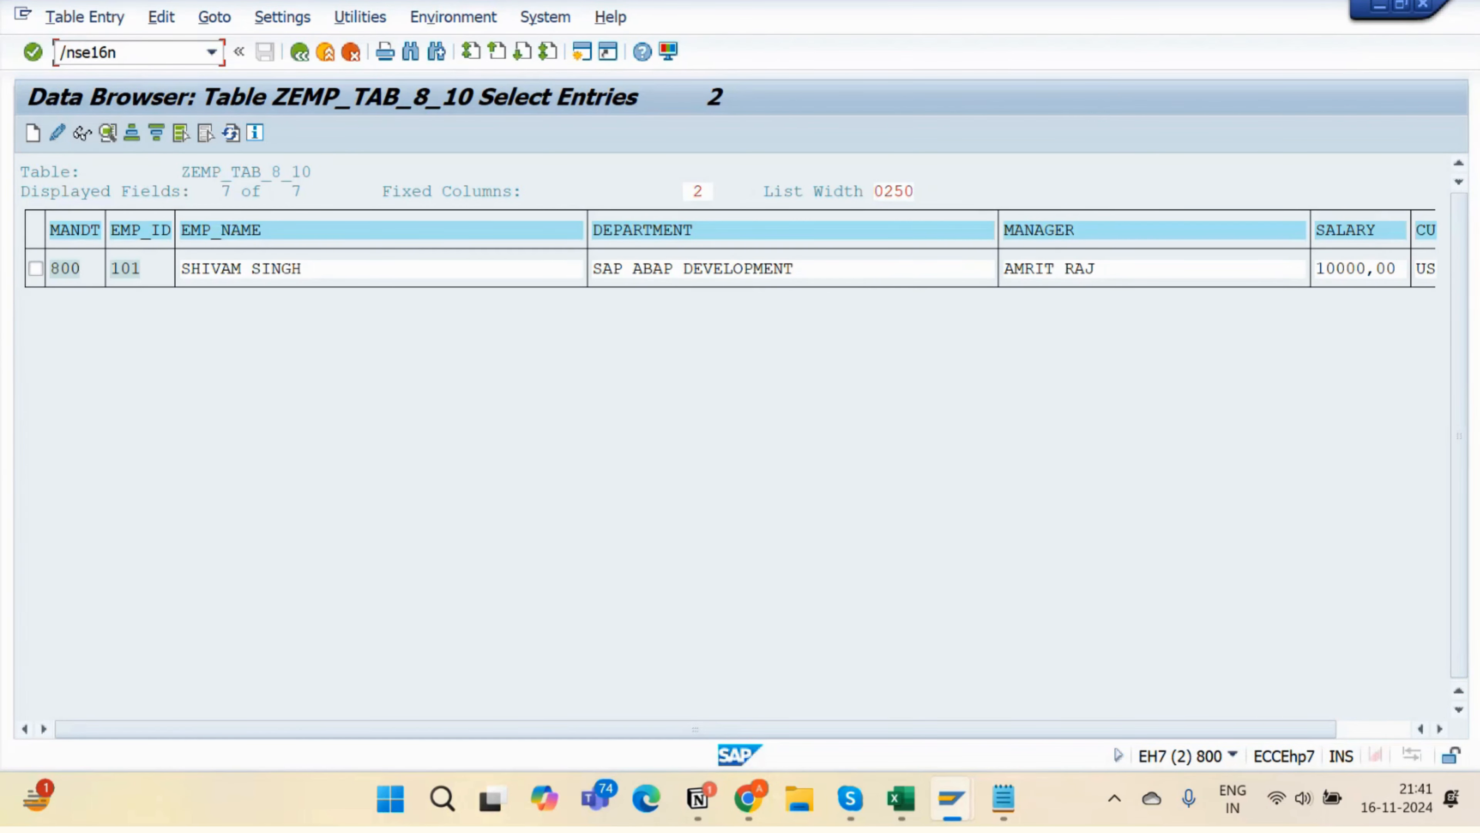
# - Run SE16N for ZEMP_TAB_8_10 and execute it to list the single employee 101 entry
pyautogui.moveTo(132, 54); pyautogui.dragTo(71, 56)
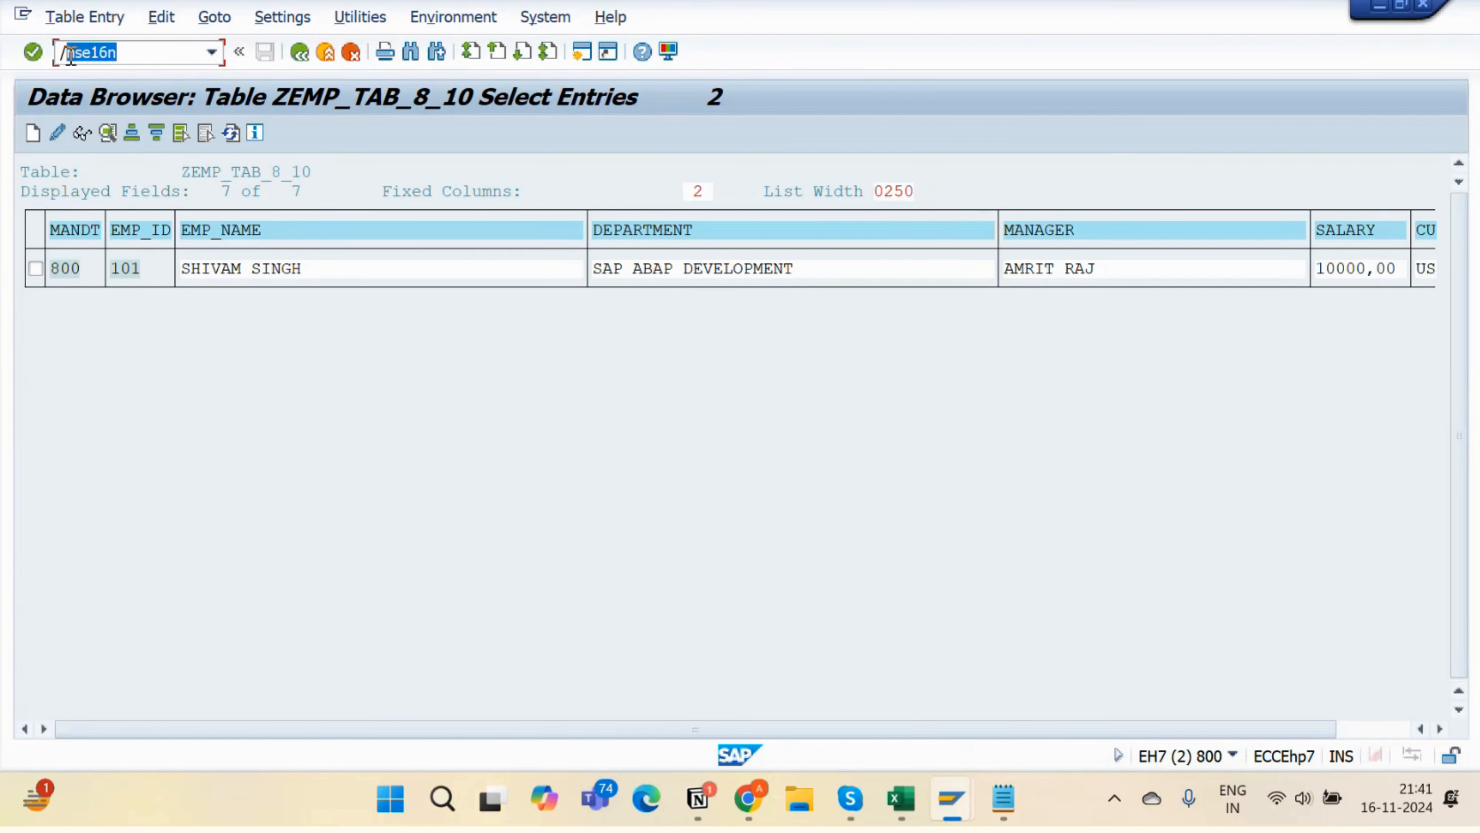
pyautogui.click(151, 51)
pyautogui.press('Return')
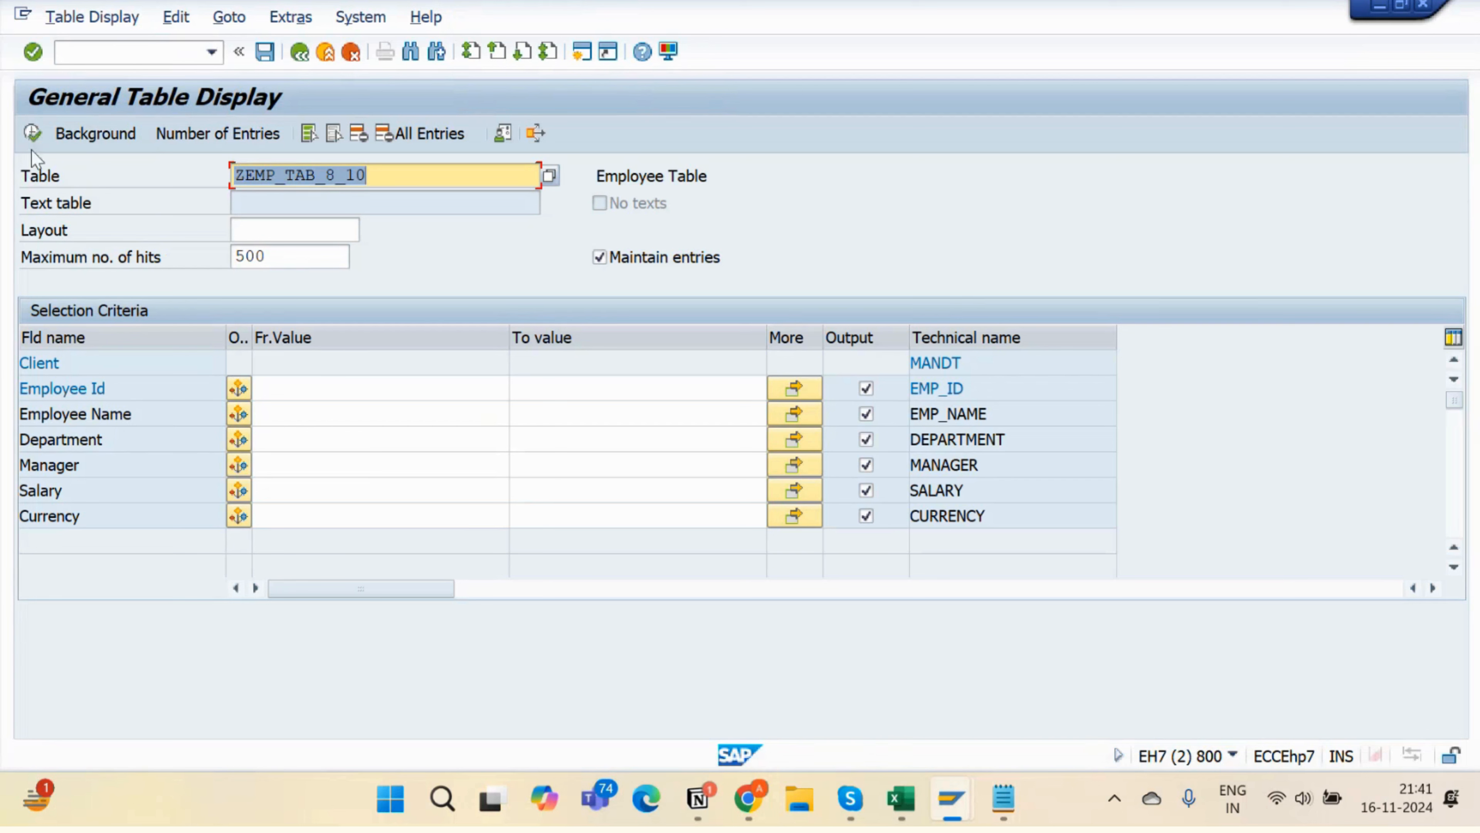
pyautogui.click(27, 138)
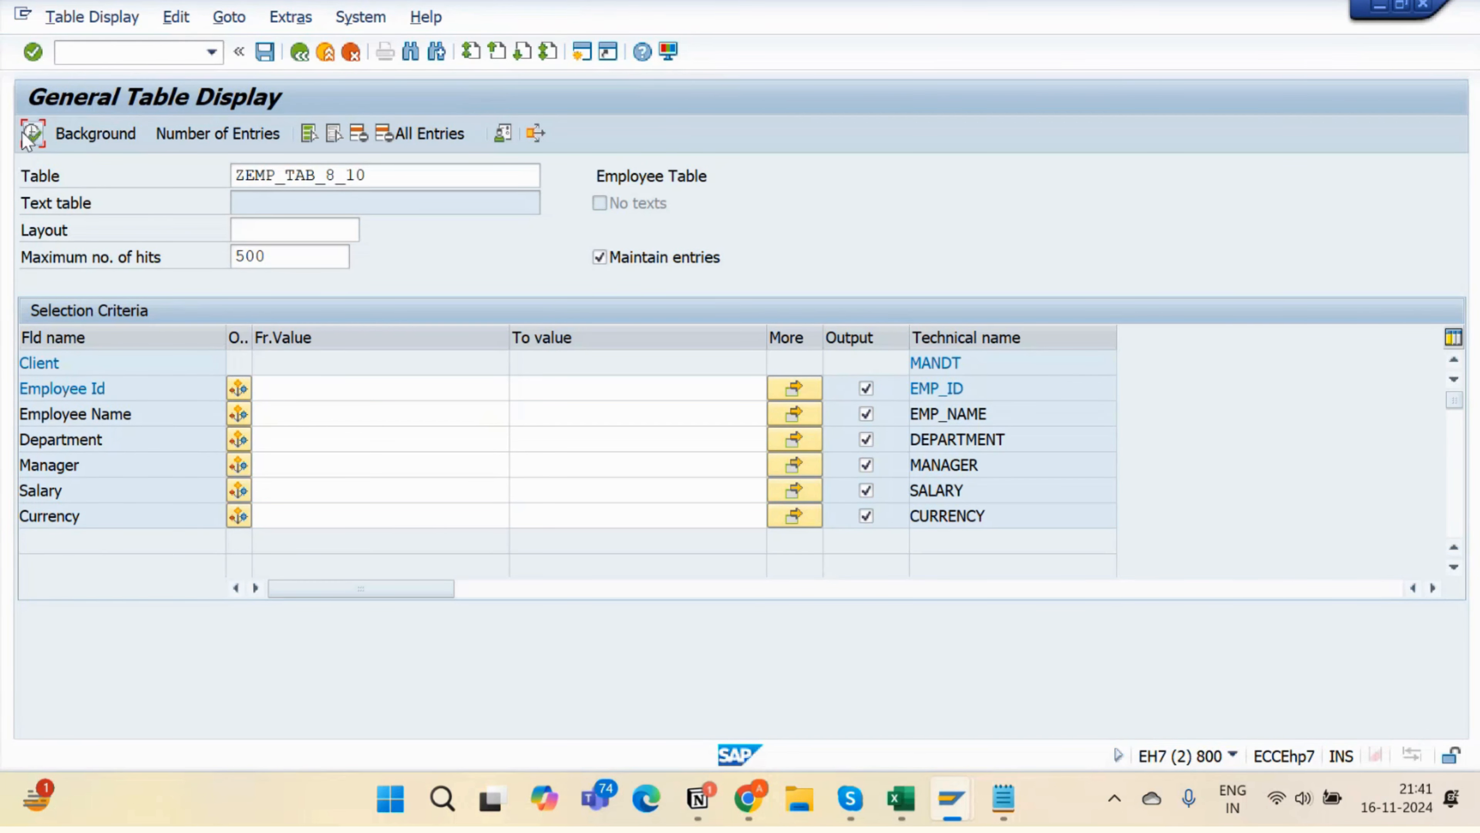
pyautogui.click(38, 136)
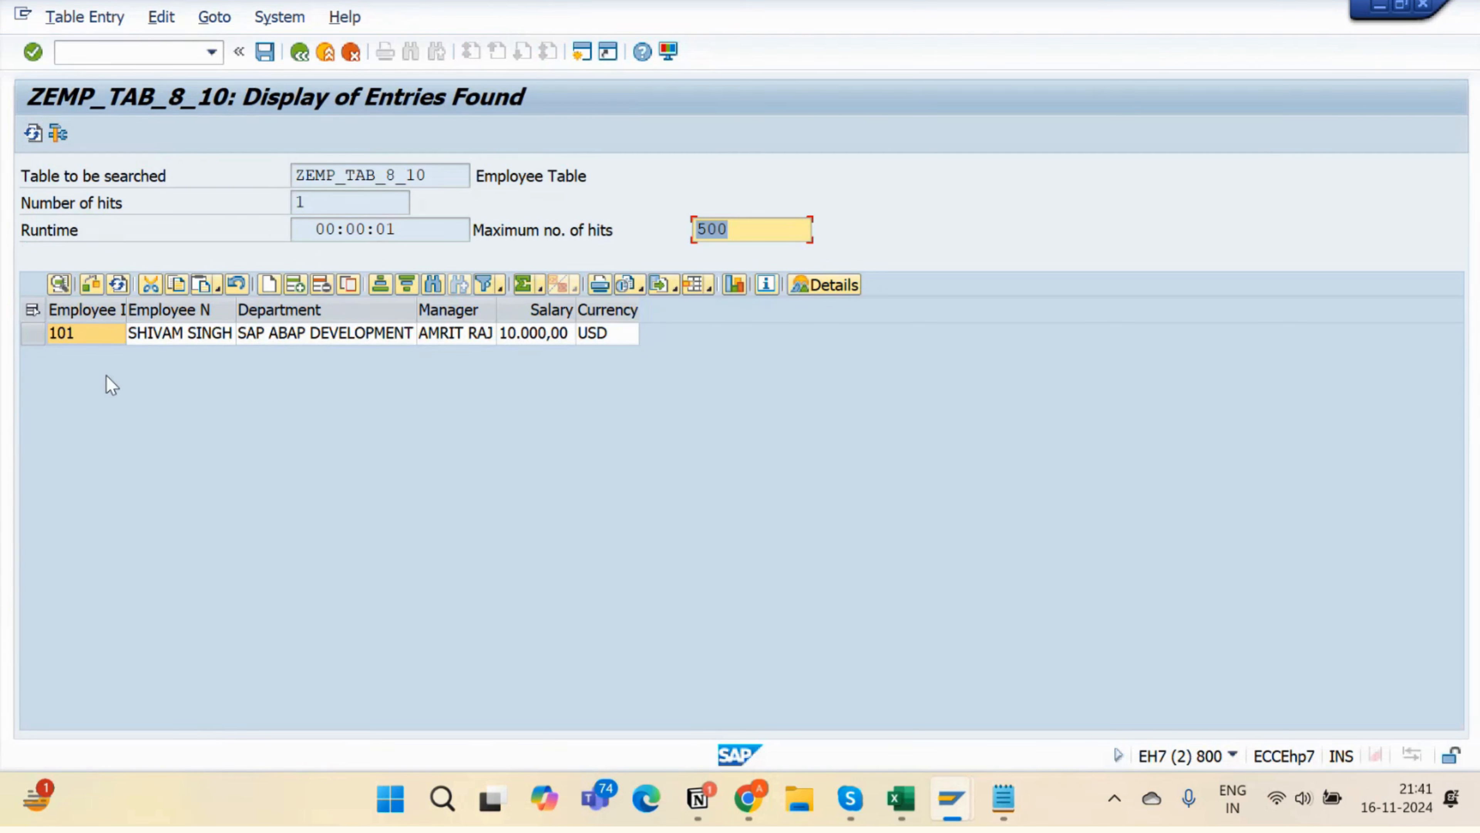
# - Widen the Employee Name column and add a new empty row below employee 101
pyautogui.click(234, 311)
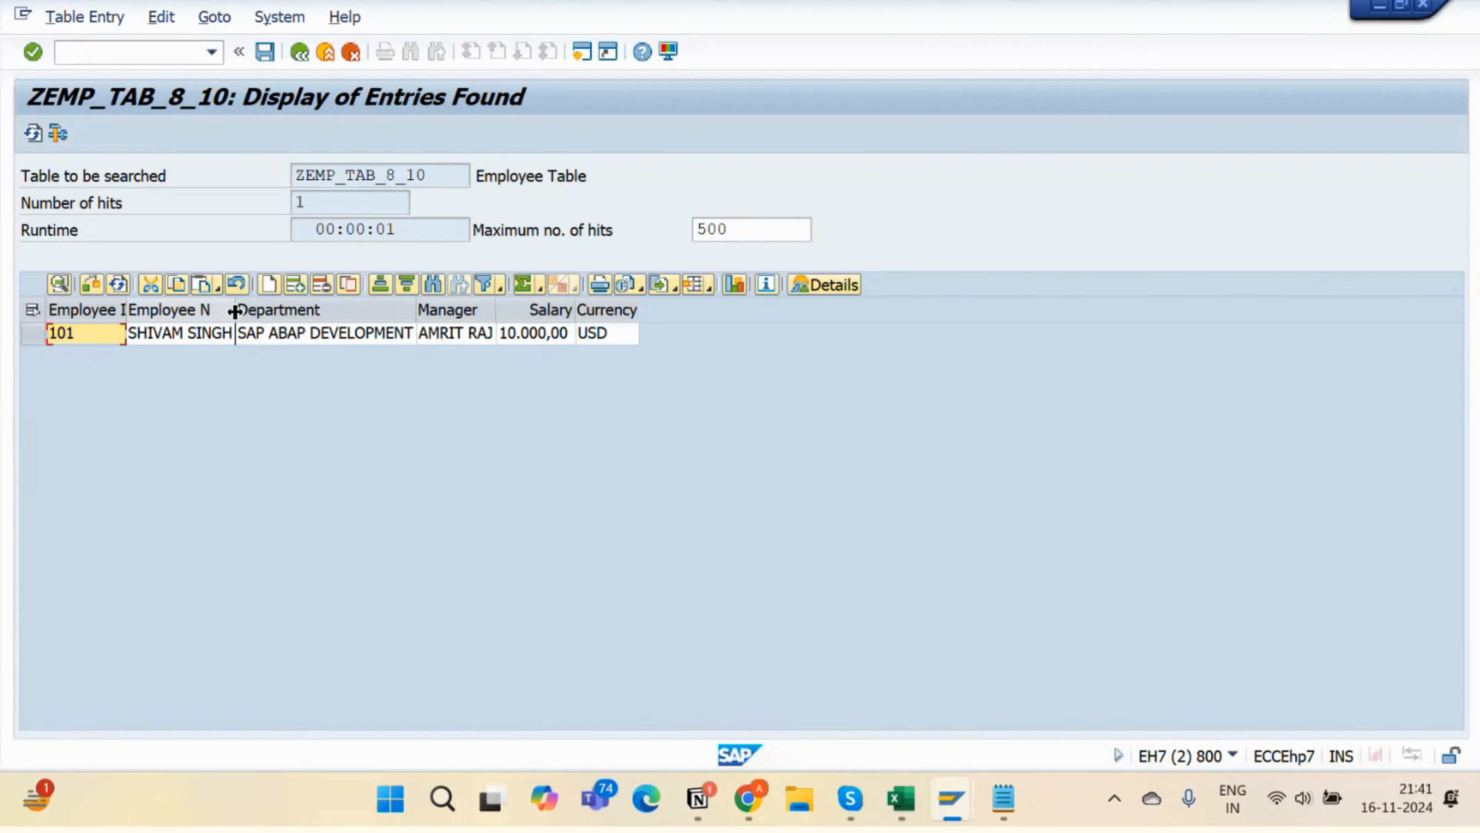
pyautogui.moveTo(234, 311); pyautogui.dragTo(330, 310)
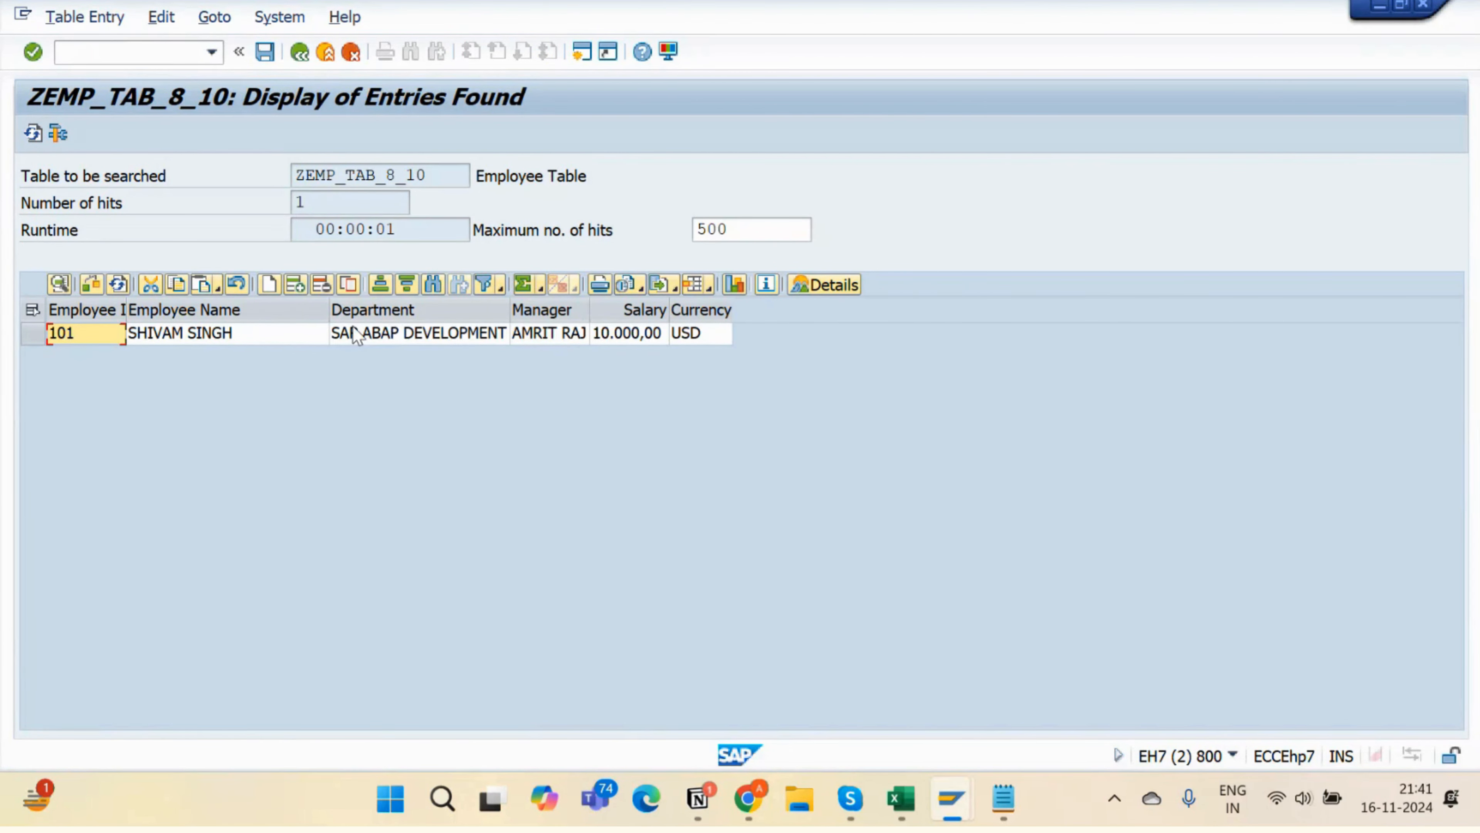
pyautogui.click(295, 286)
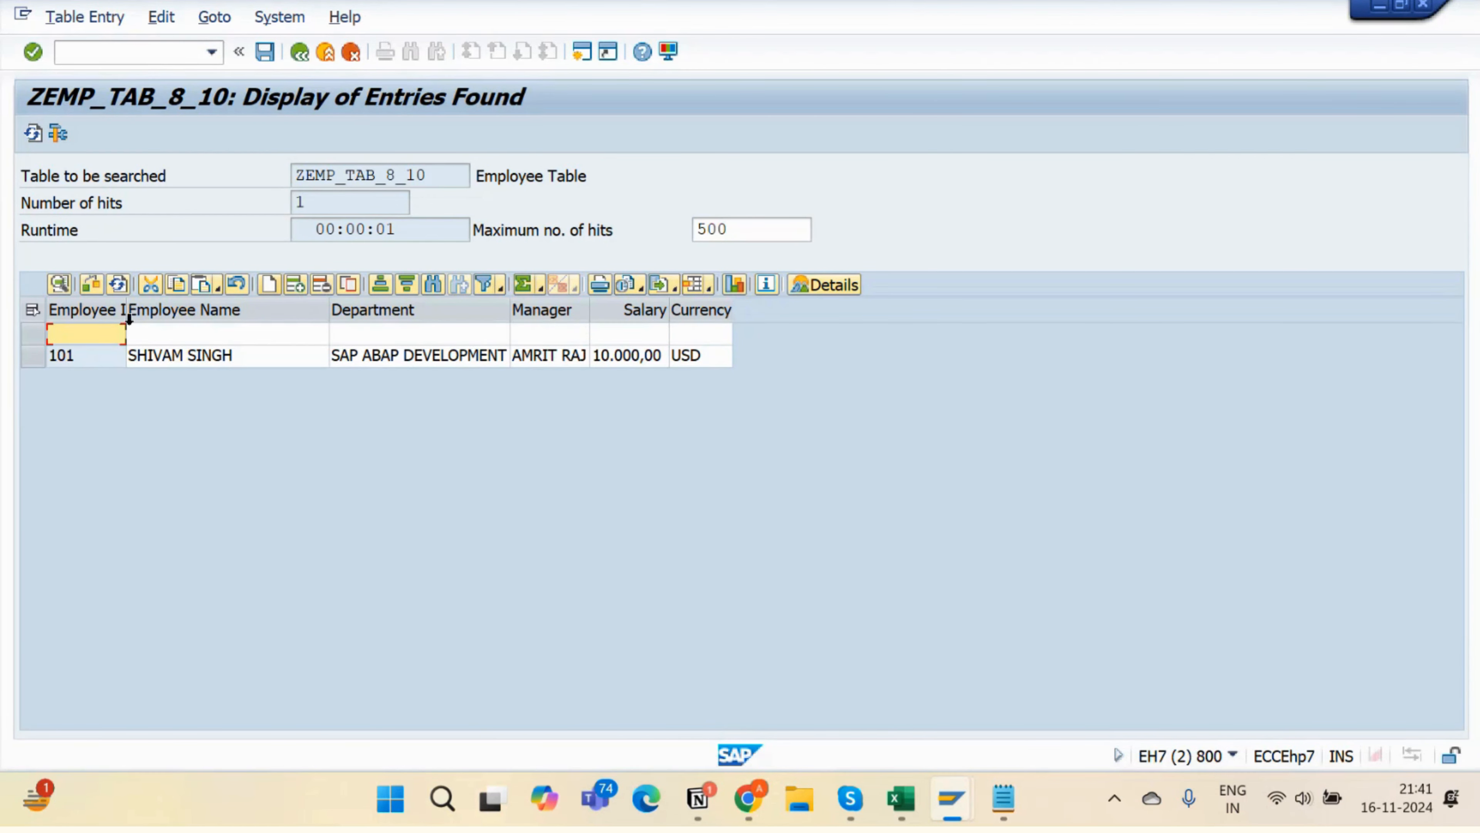
pyautogui.click(32, 329)
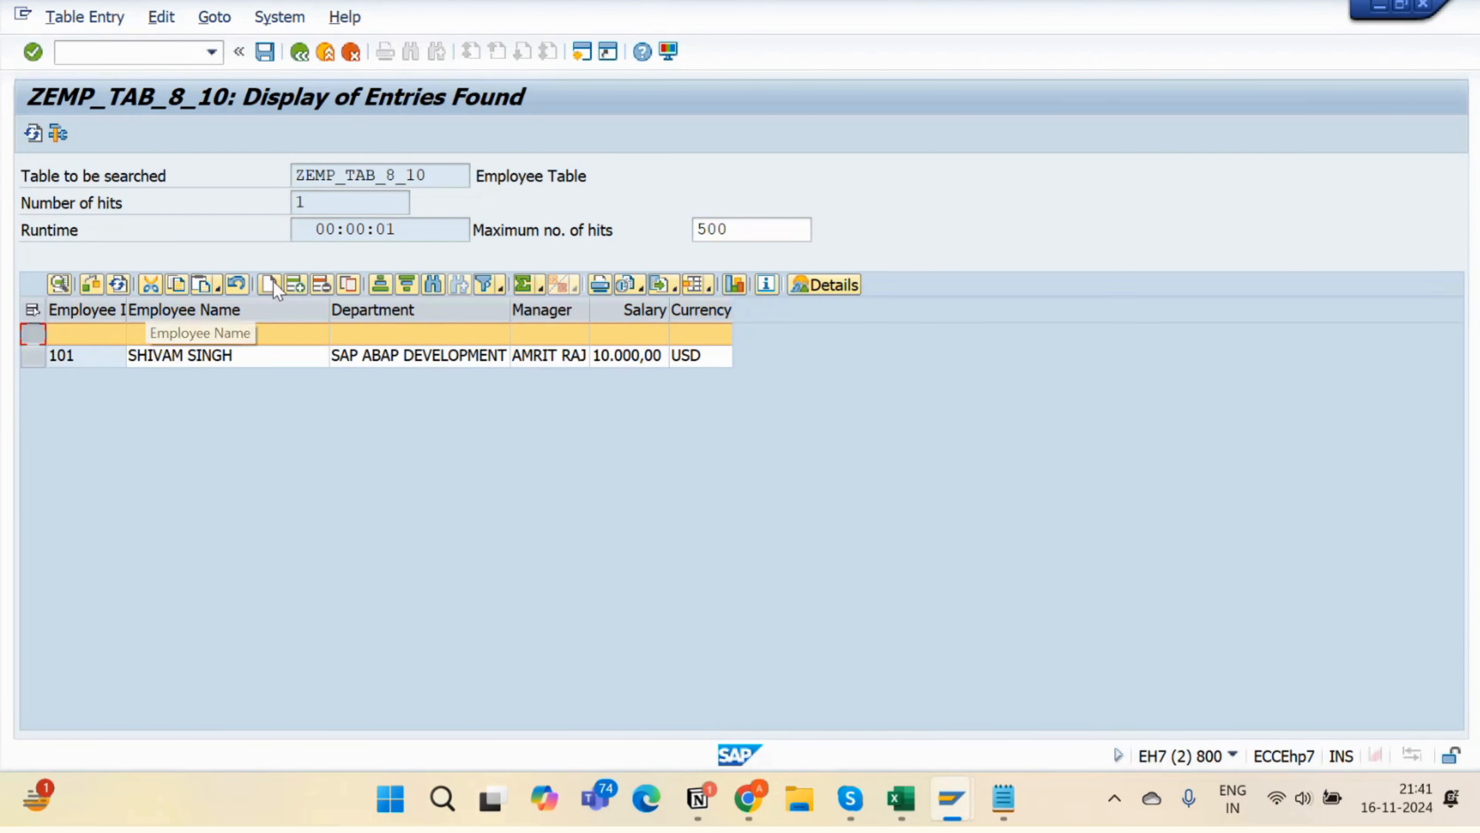
pyautogui.click(316, 284)
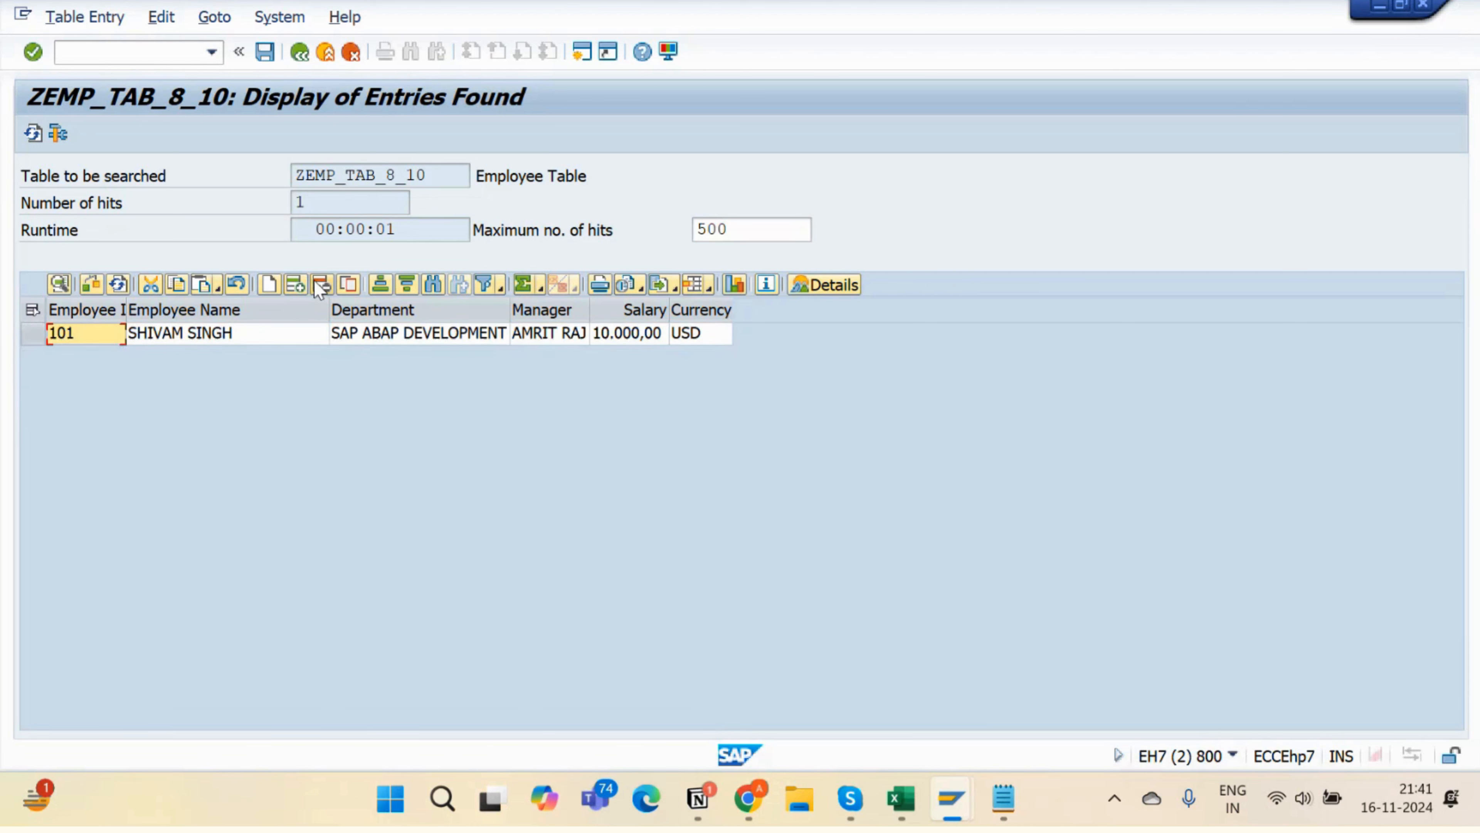
pyautogui.click(269, 285)
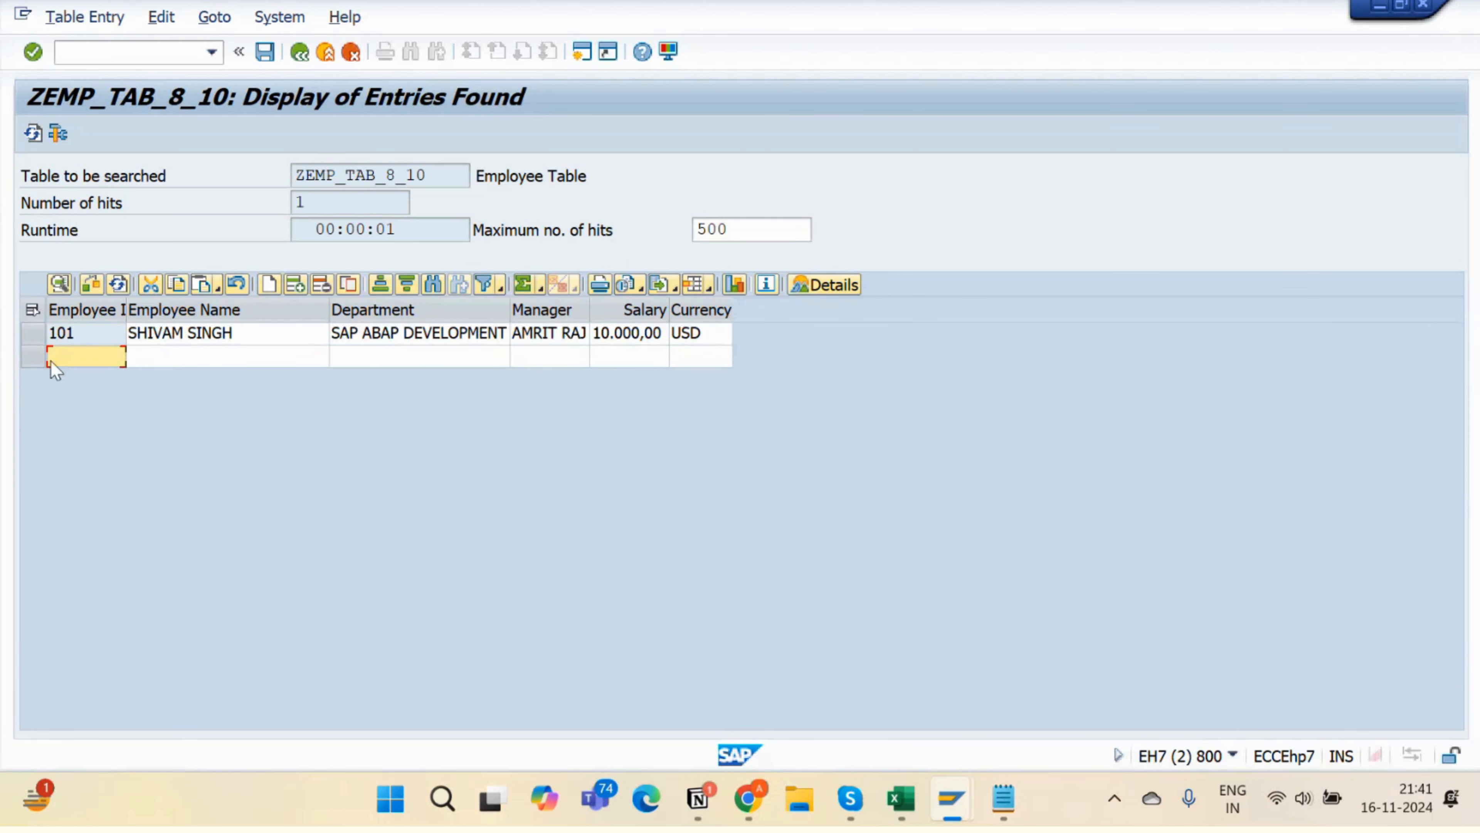
# - Fill the new row as employee 102 with name, SAP ABAP, manager, salary 5000 and USD
pyautogui.write('110')
pyautogui.press('BackSpace')
pyautogui.press('BackSpace')
pyautogui.write('02')
pyautogui.press('Tab')
pyautogui.write('Qa')
pyautogui.press('BackSpace')
pyautogui.press('BackSpace')
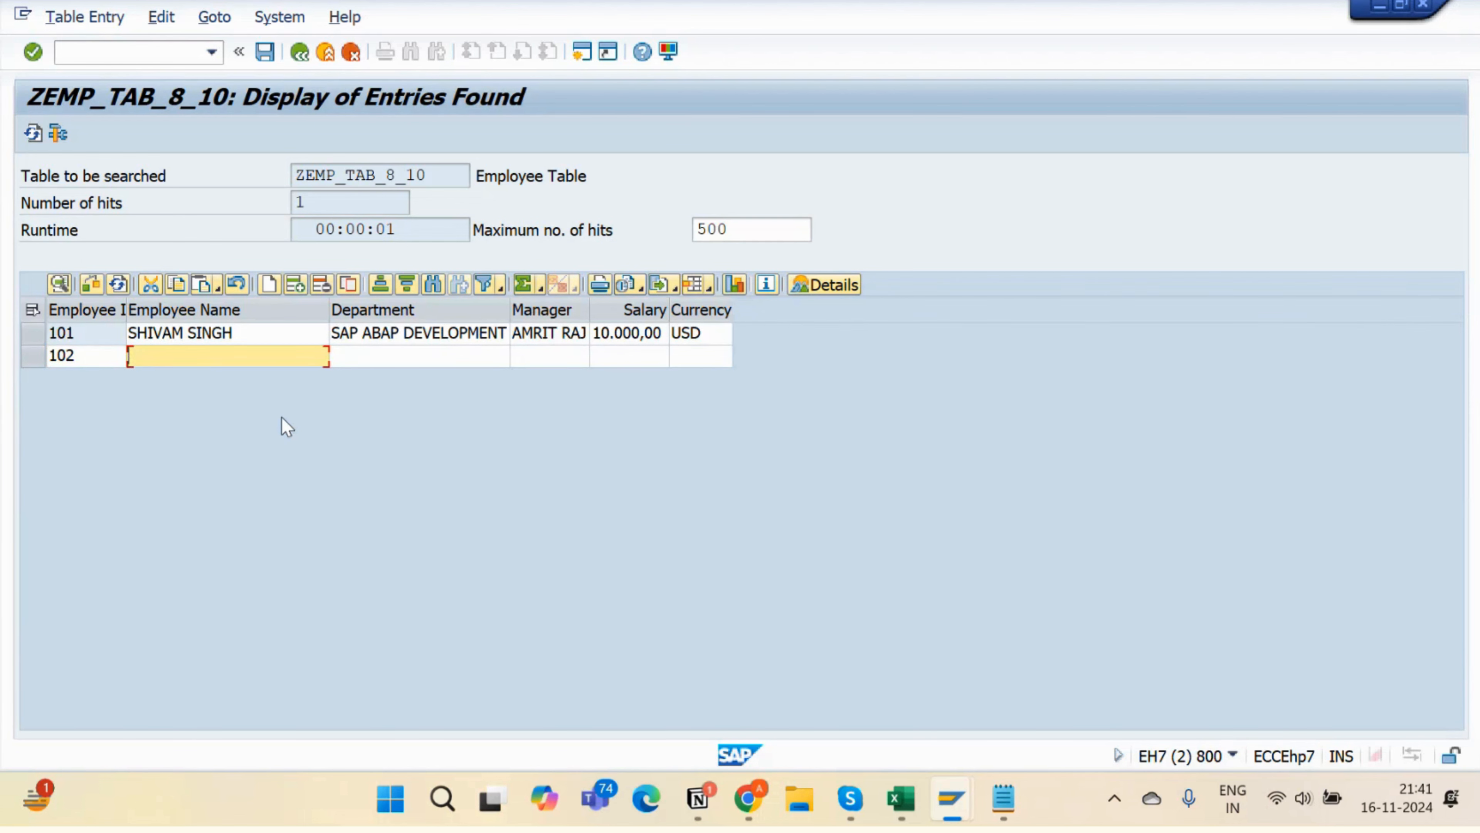
pyautogui.press('Tab')
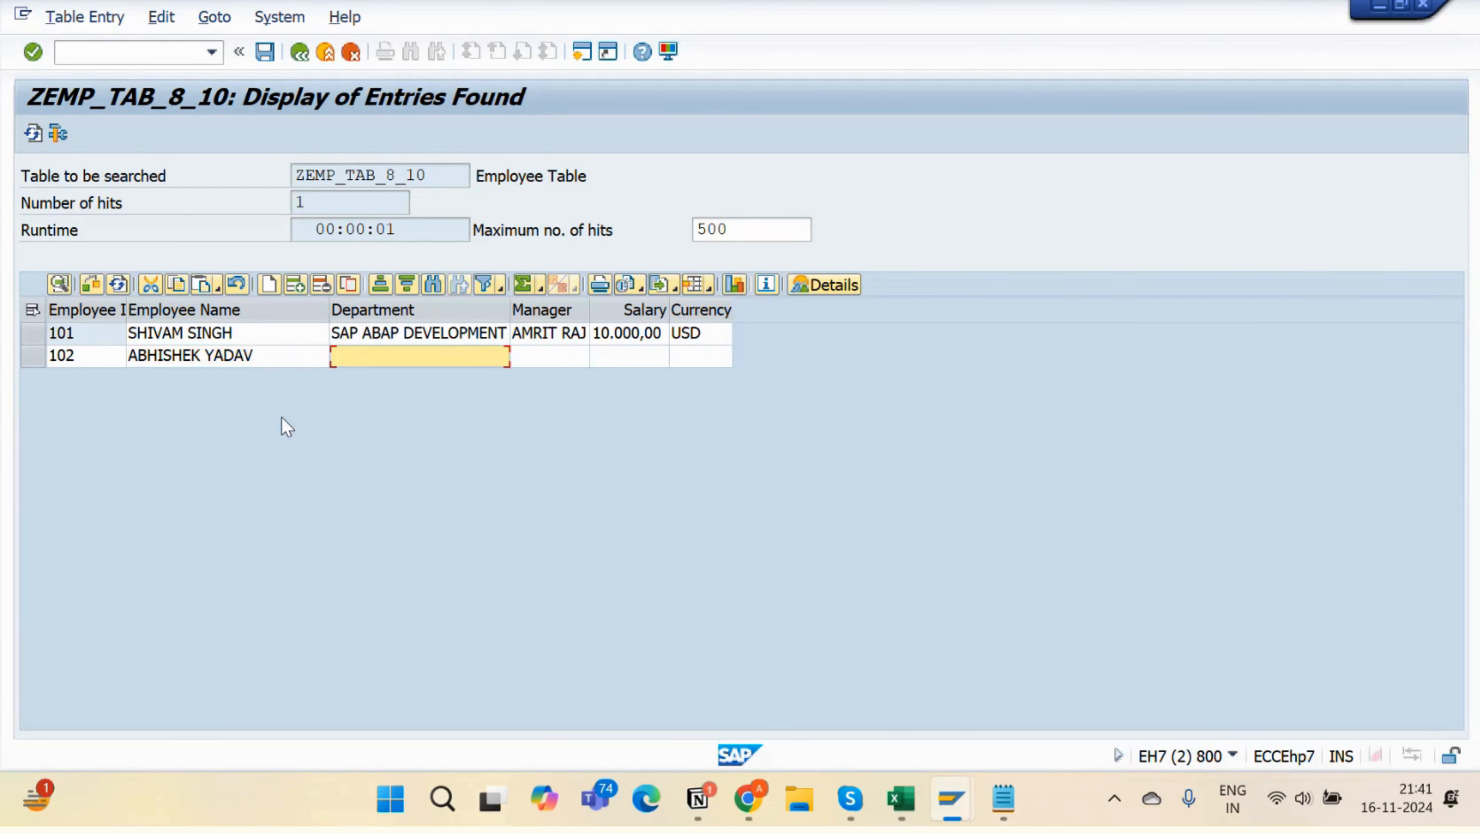
pyautogui.write('SAP ABAP')
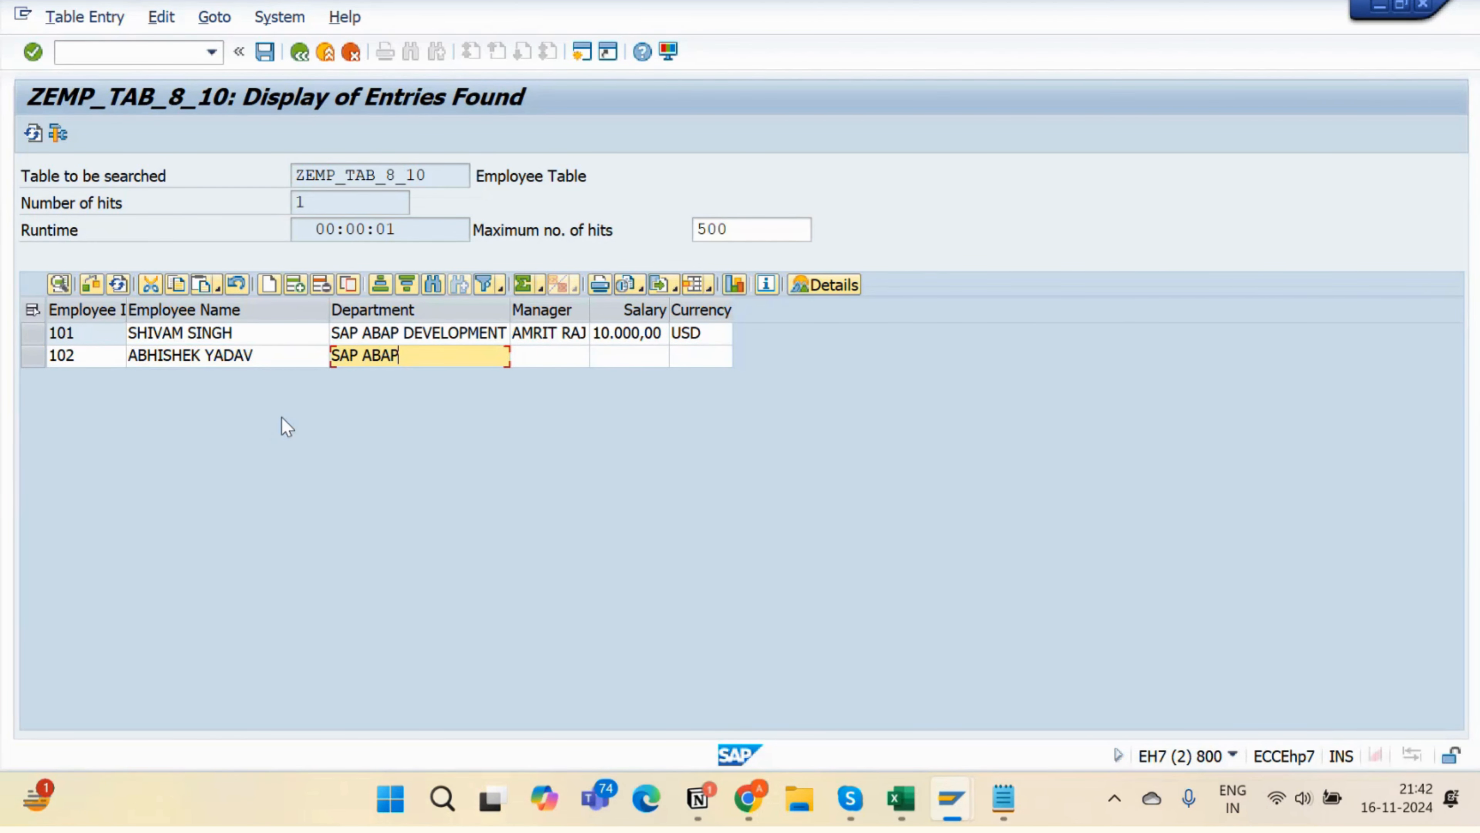
pyautogui.press('Tab')
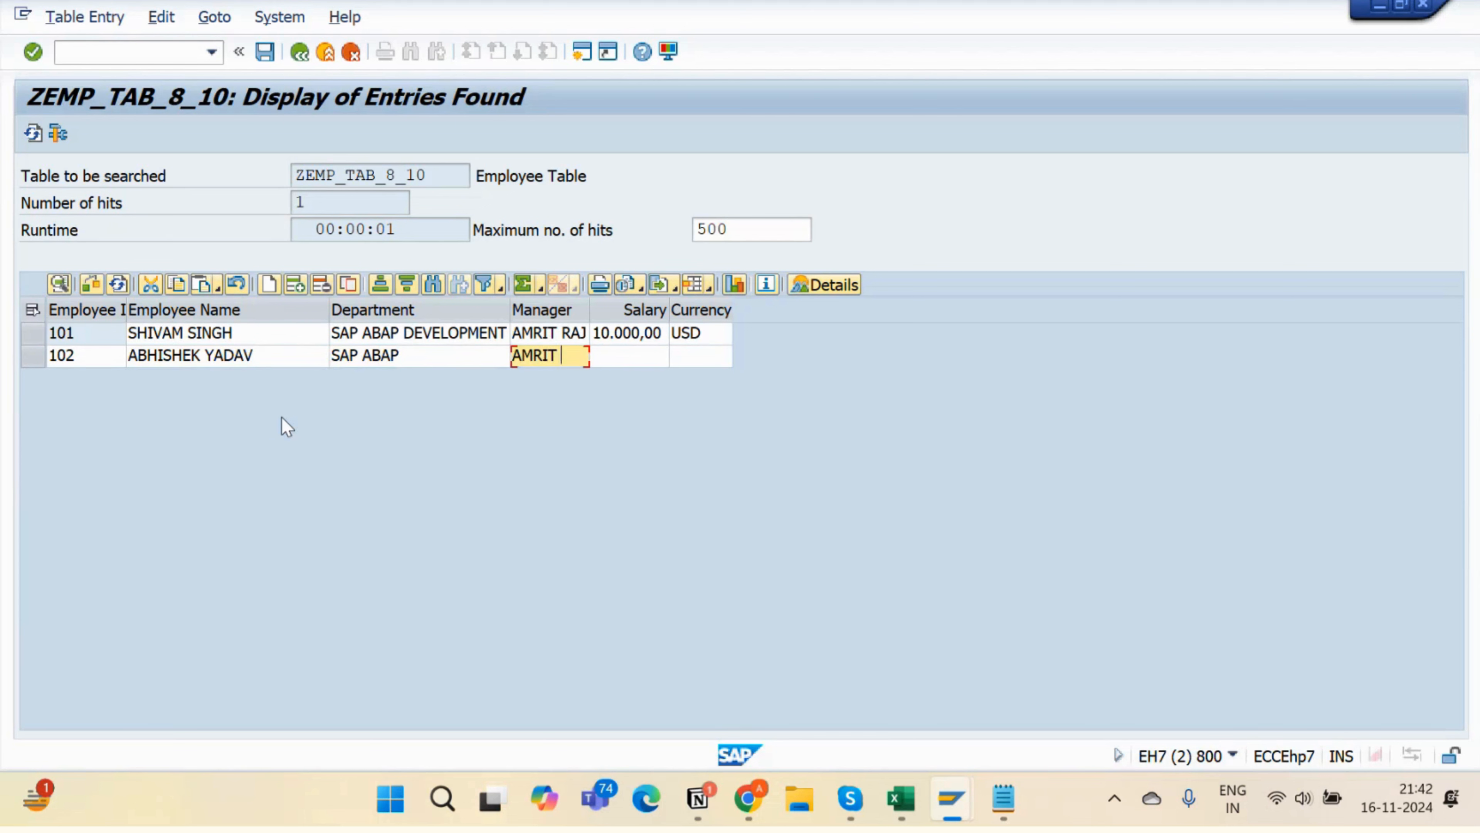
pyautogui.press('Tab')
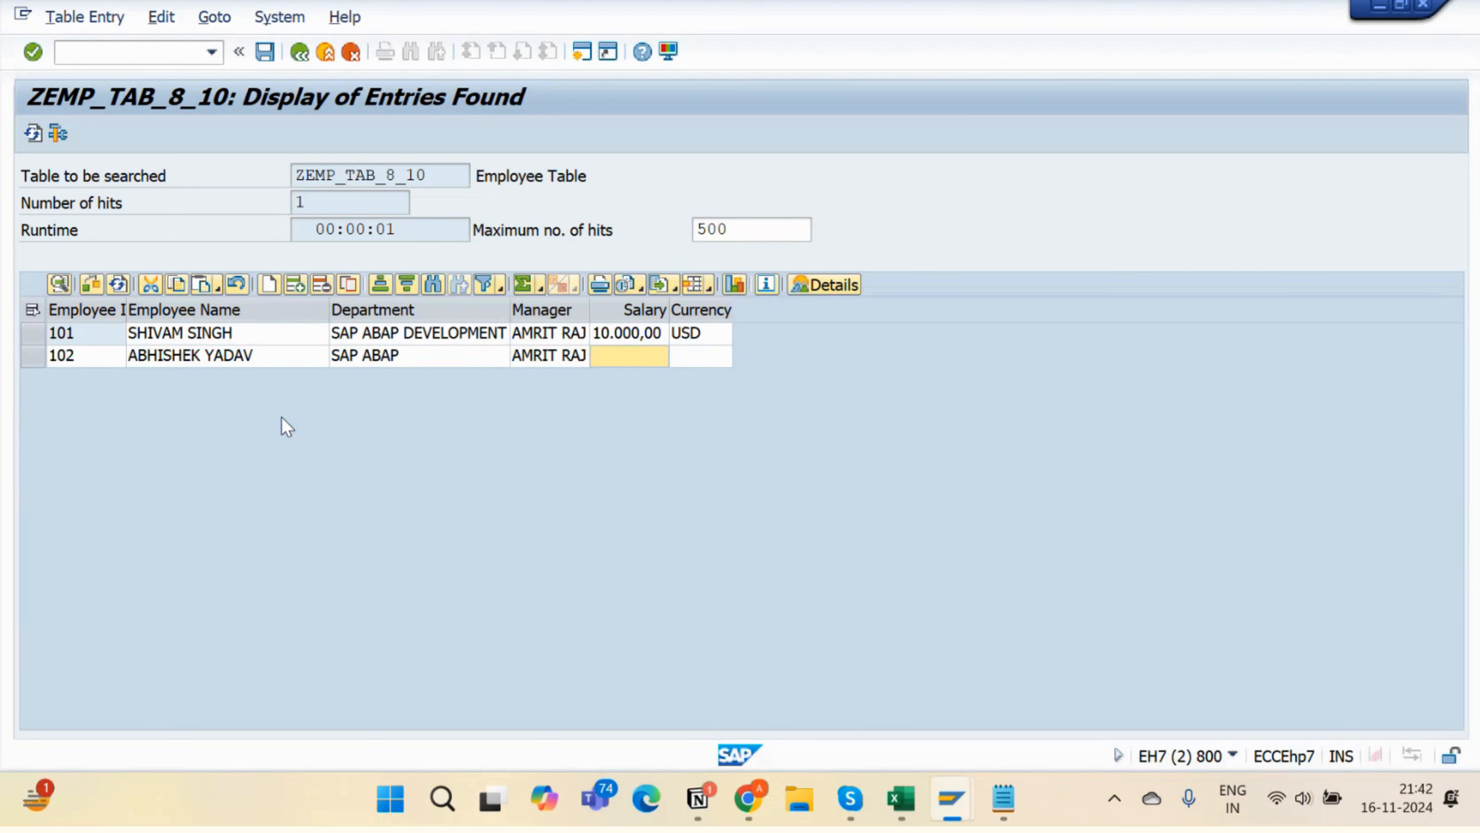
pyautogui.write('5000')
pyautogui.press('Tab')
pyautogui.write('USD')
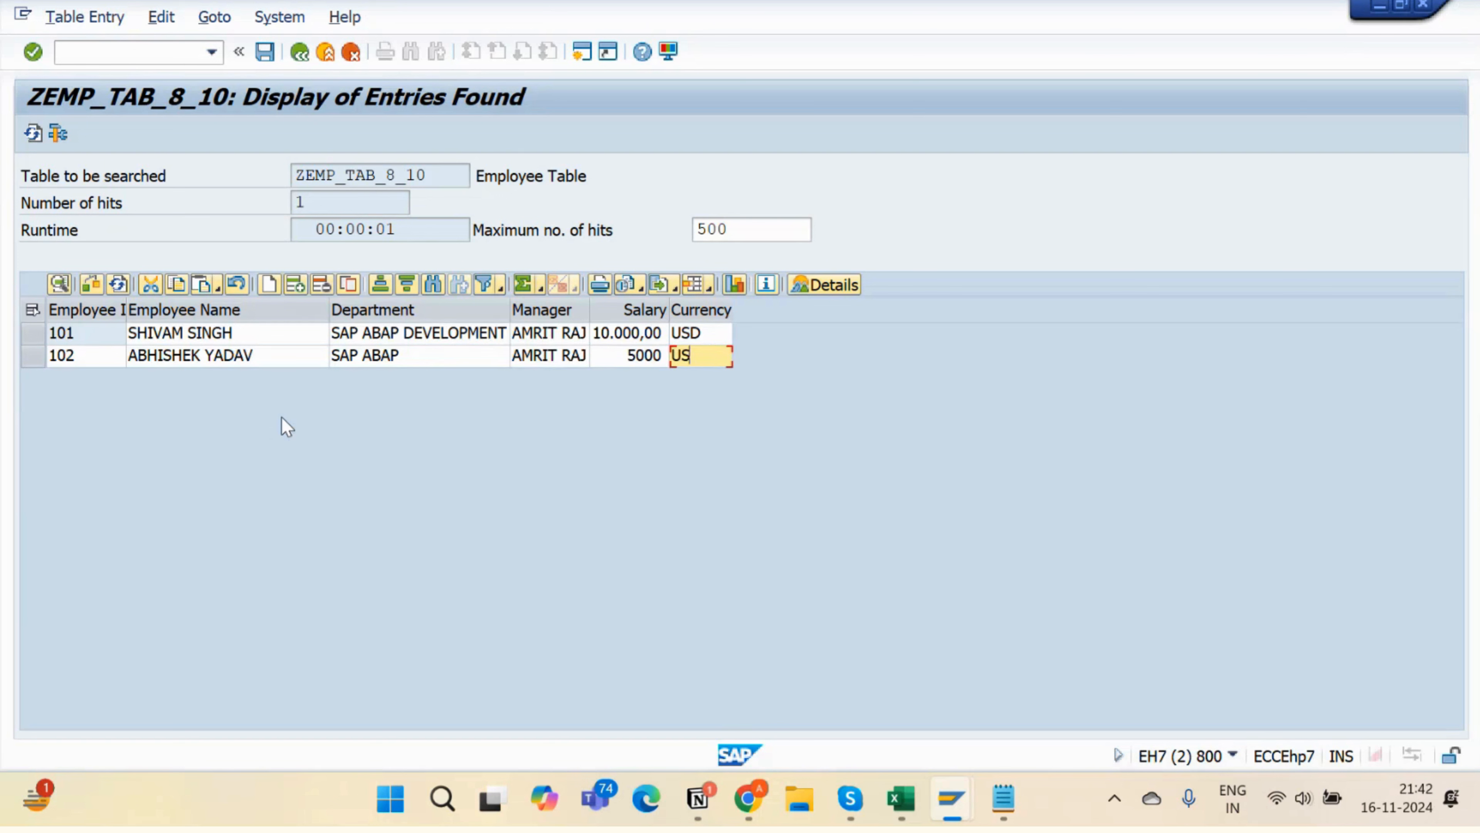
# - Add employee row 103 in SAP ABAP with name, manager, salary 10000 and currency INR
pyautogui.click(269, 285)
pyautogui.write('104')
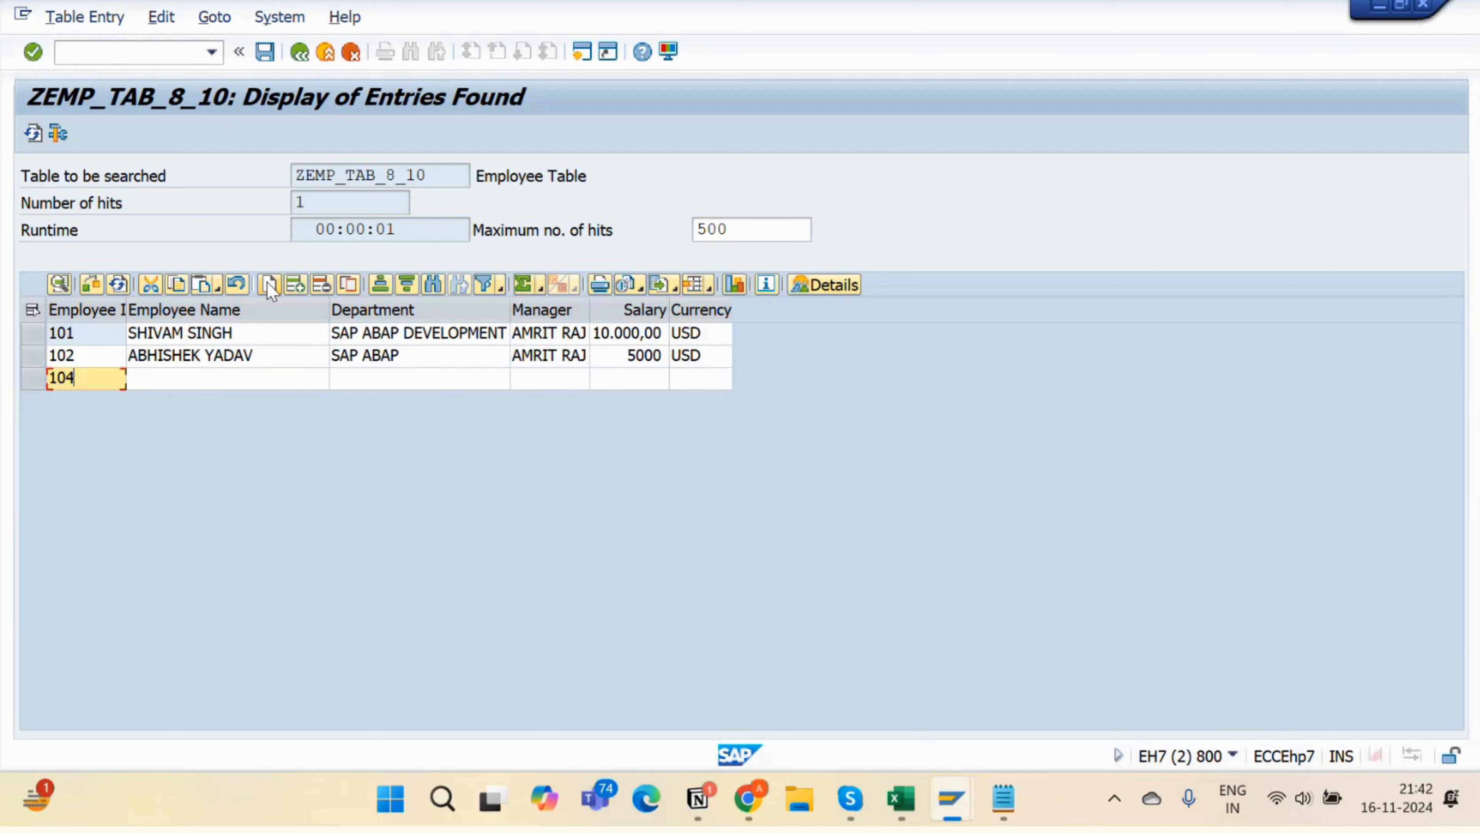
pyautogui.press('Tab')
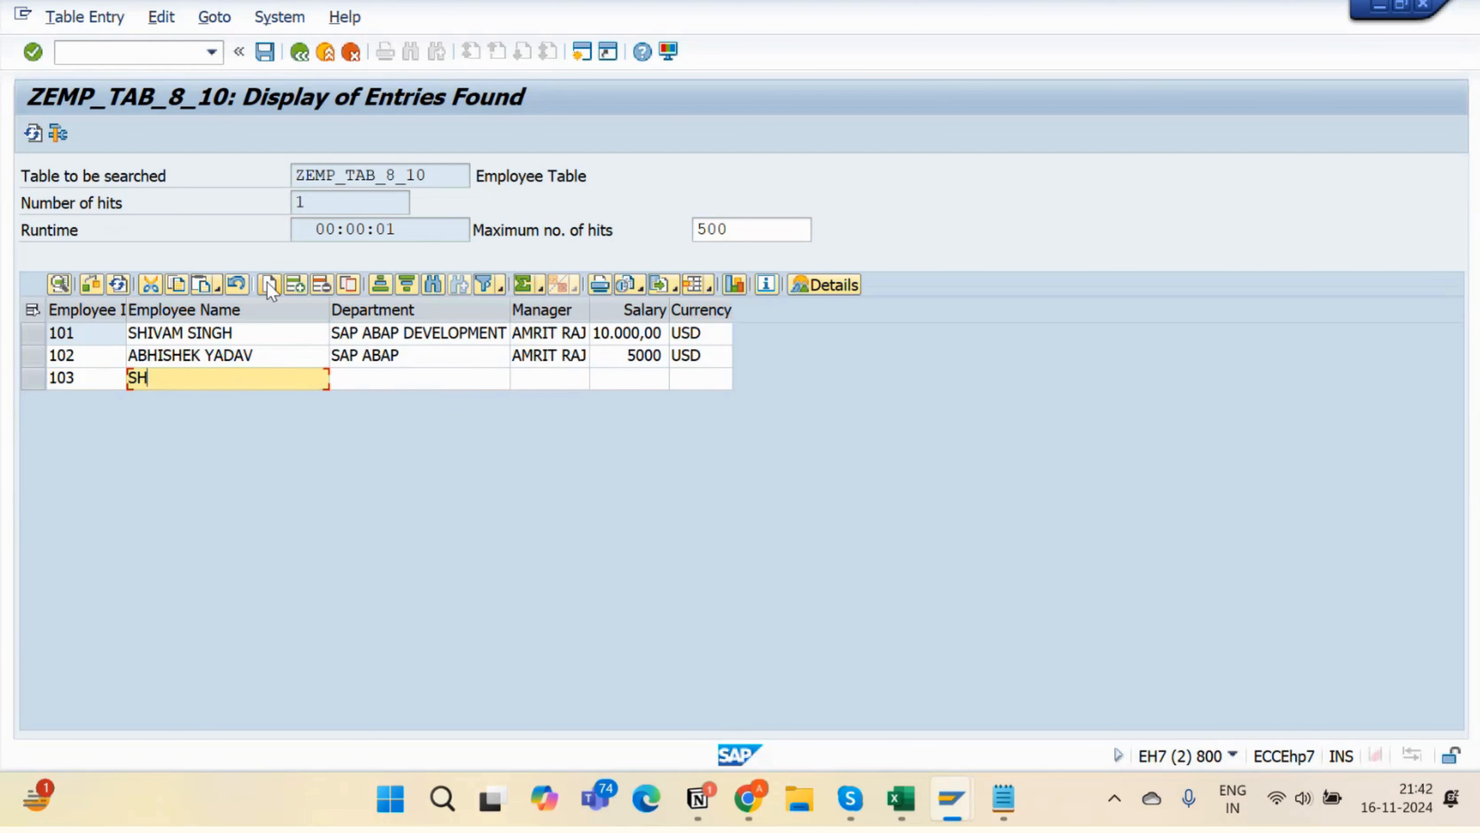
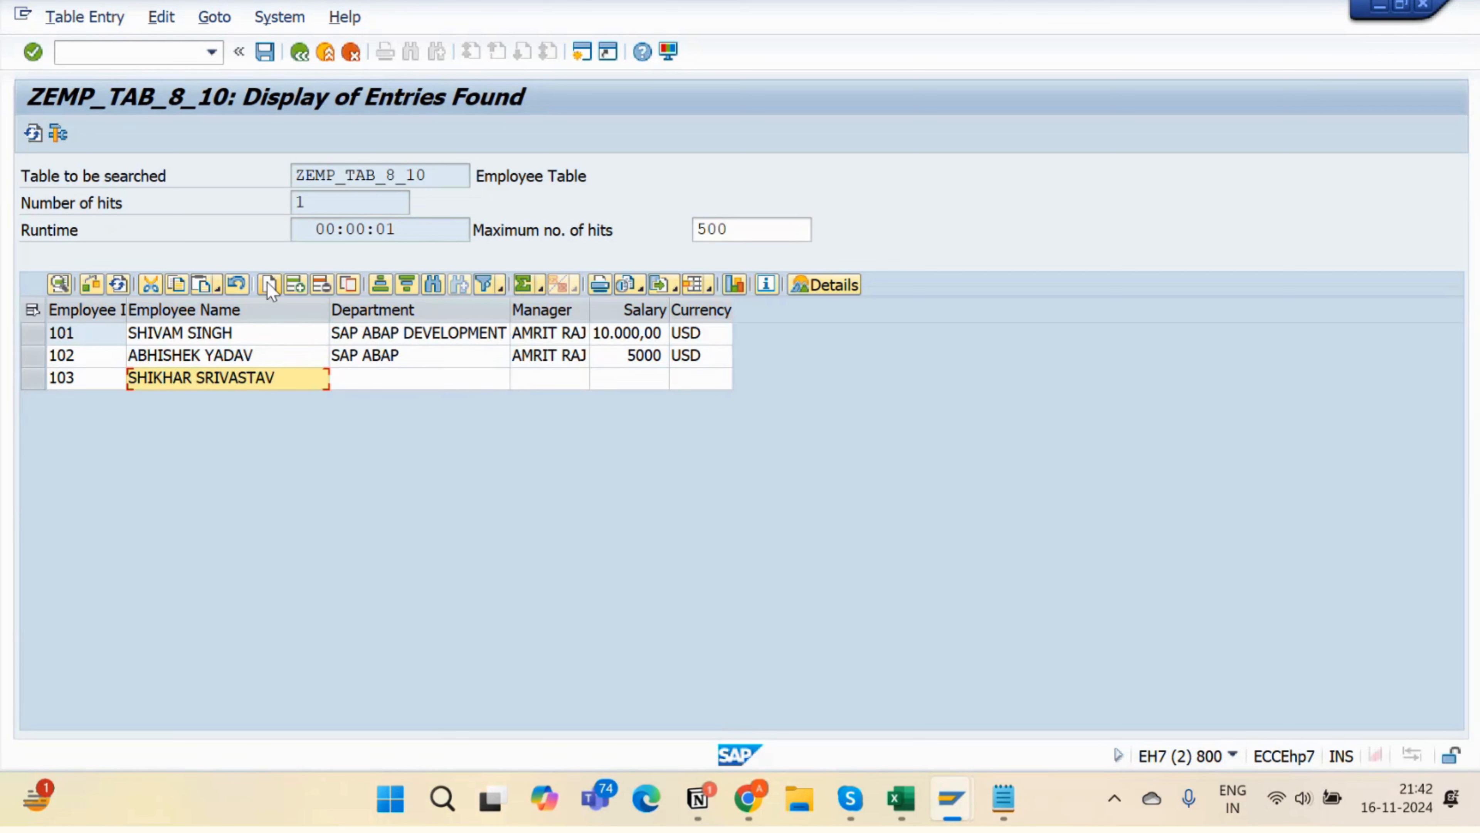
pyautogui.press('Tab')
pyautogui.write('SAP AB')
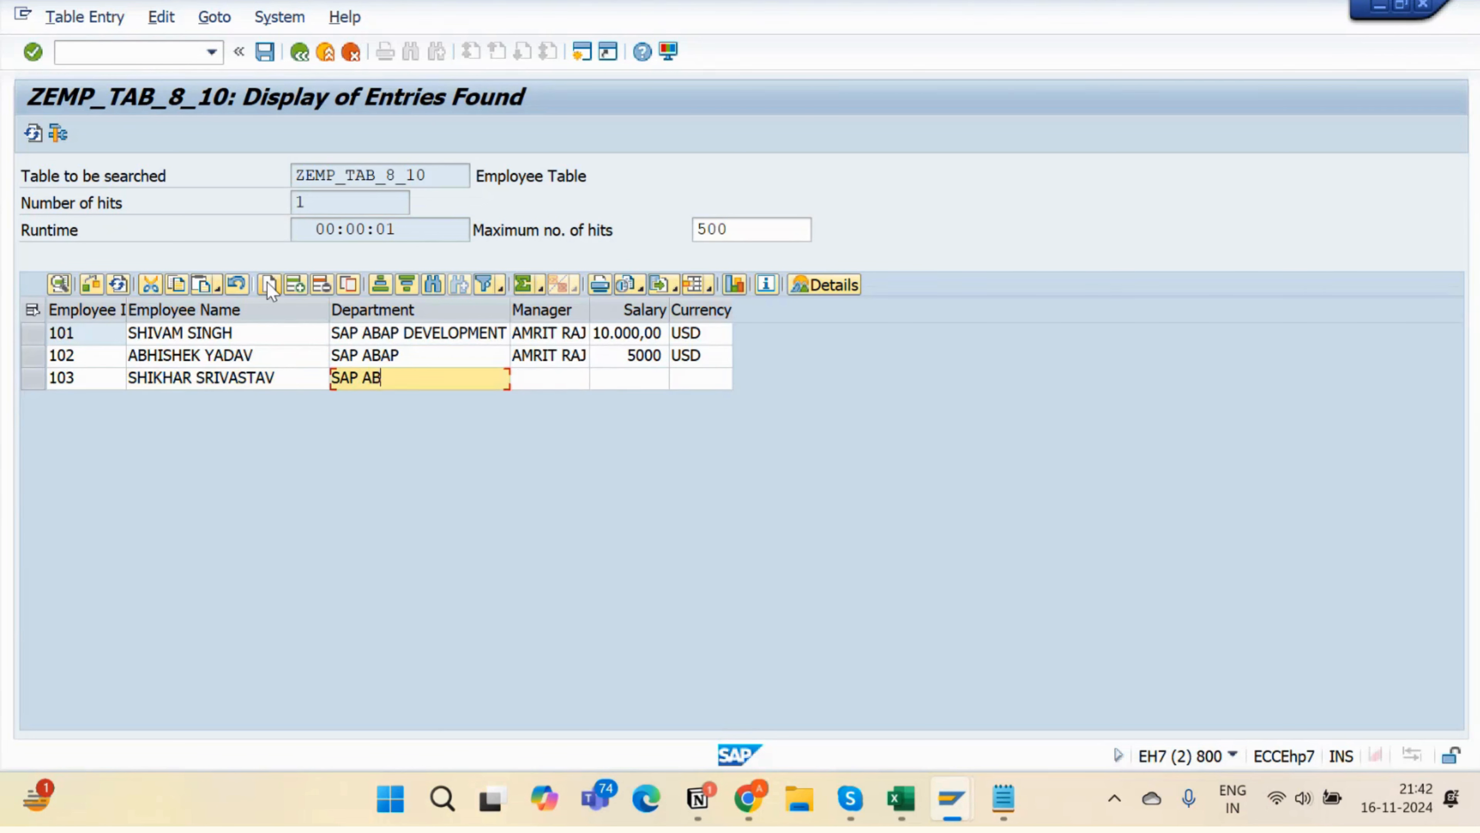
pyautogui.write('AP')
pyautogui.press('Tab')
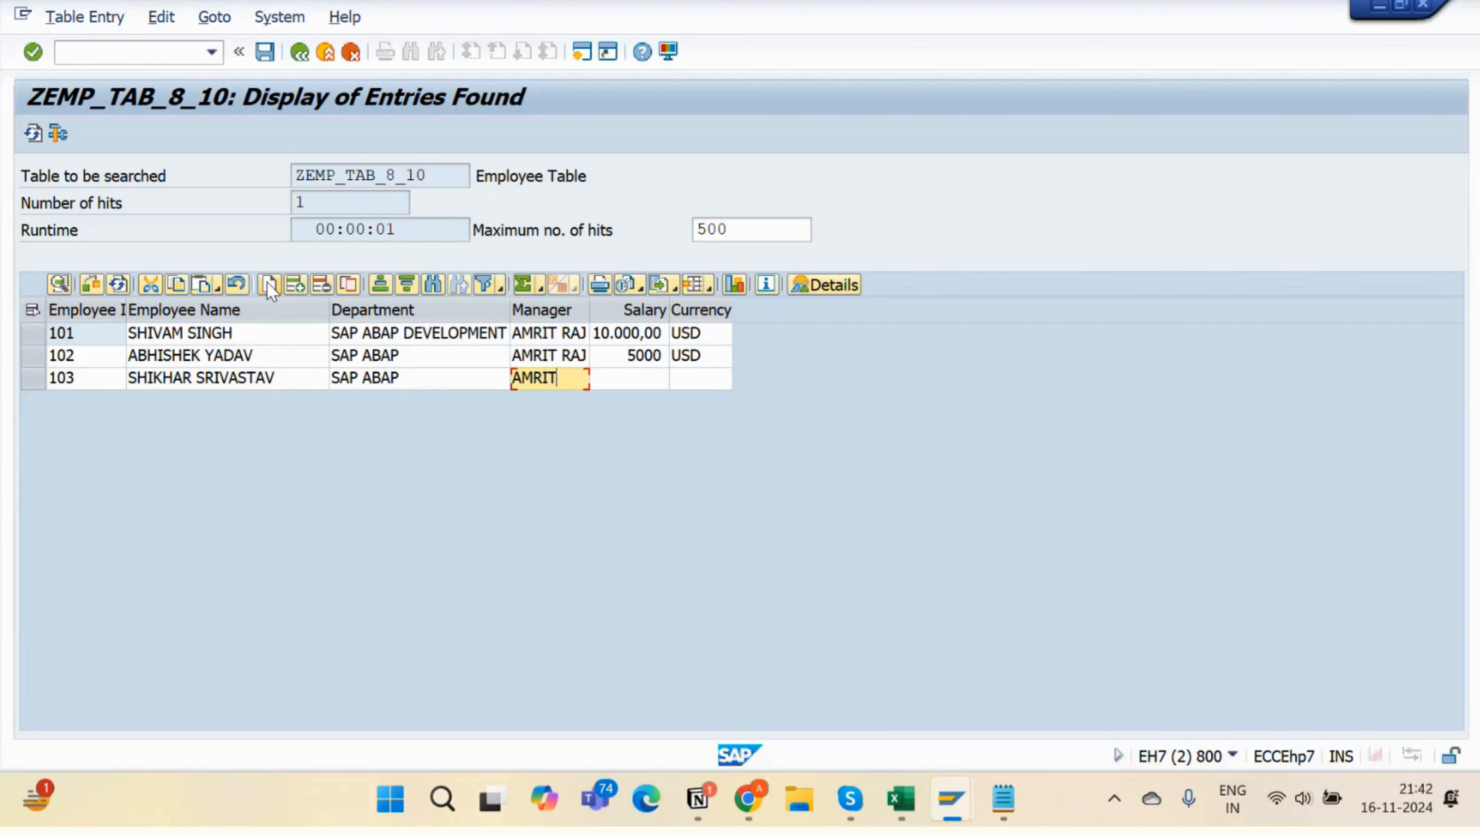
pyautogui.press('Tab')
pyautogui.write('10')
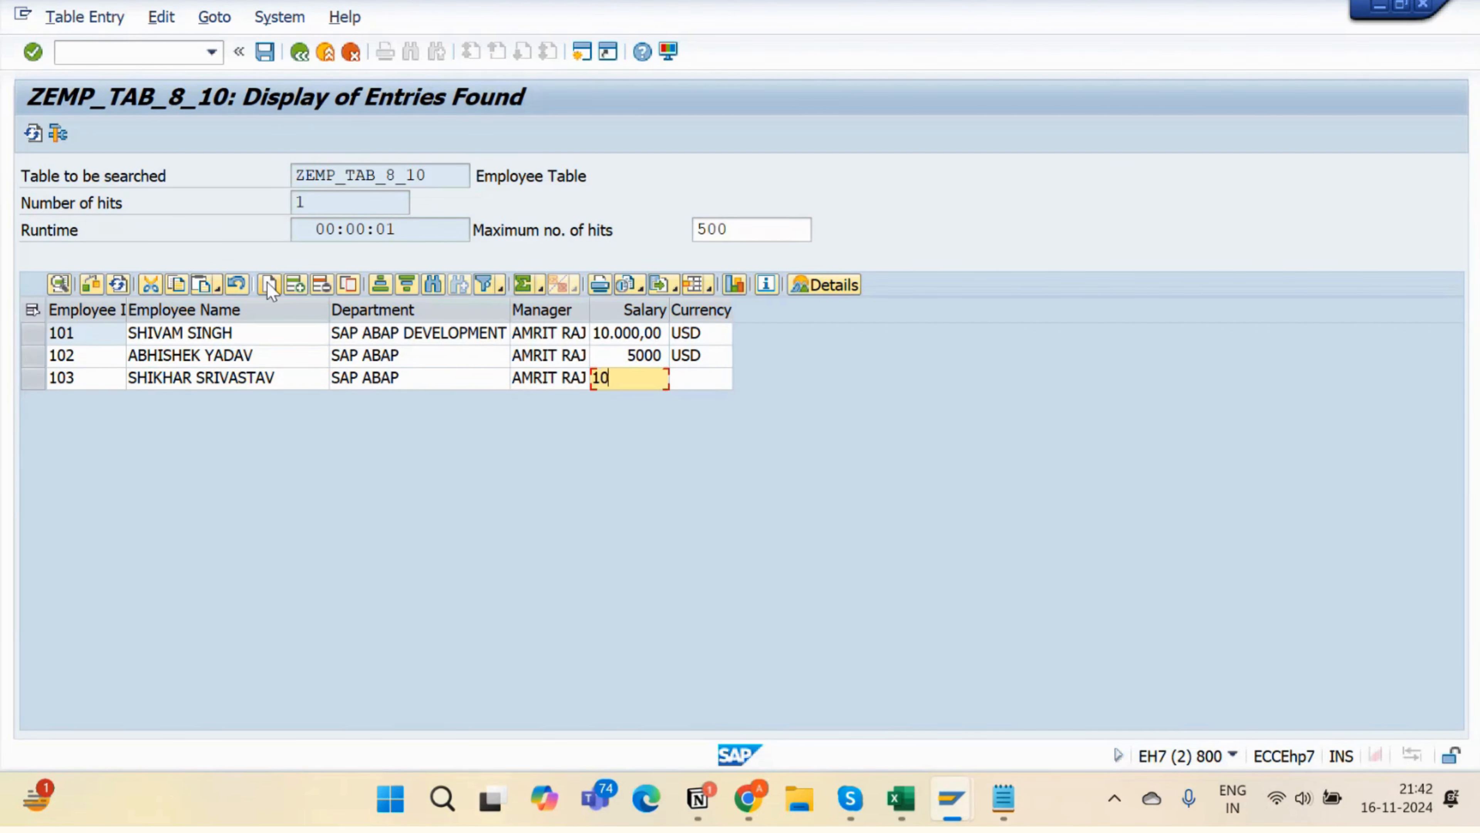
pyautogui.write('000')
pyautogui.press('Tab')
pyautogui.write('U')
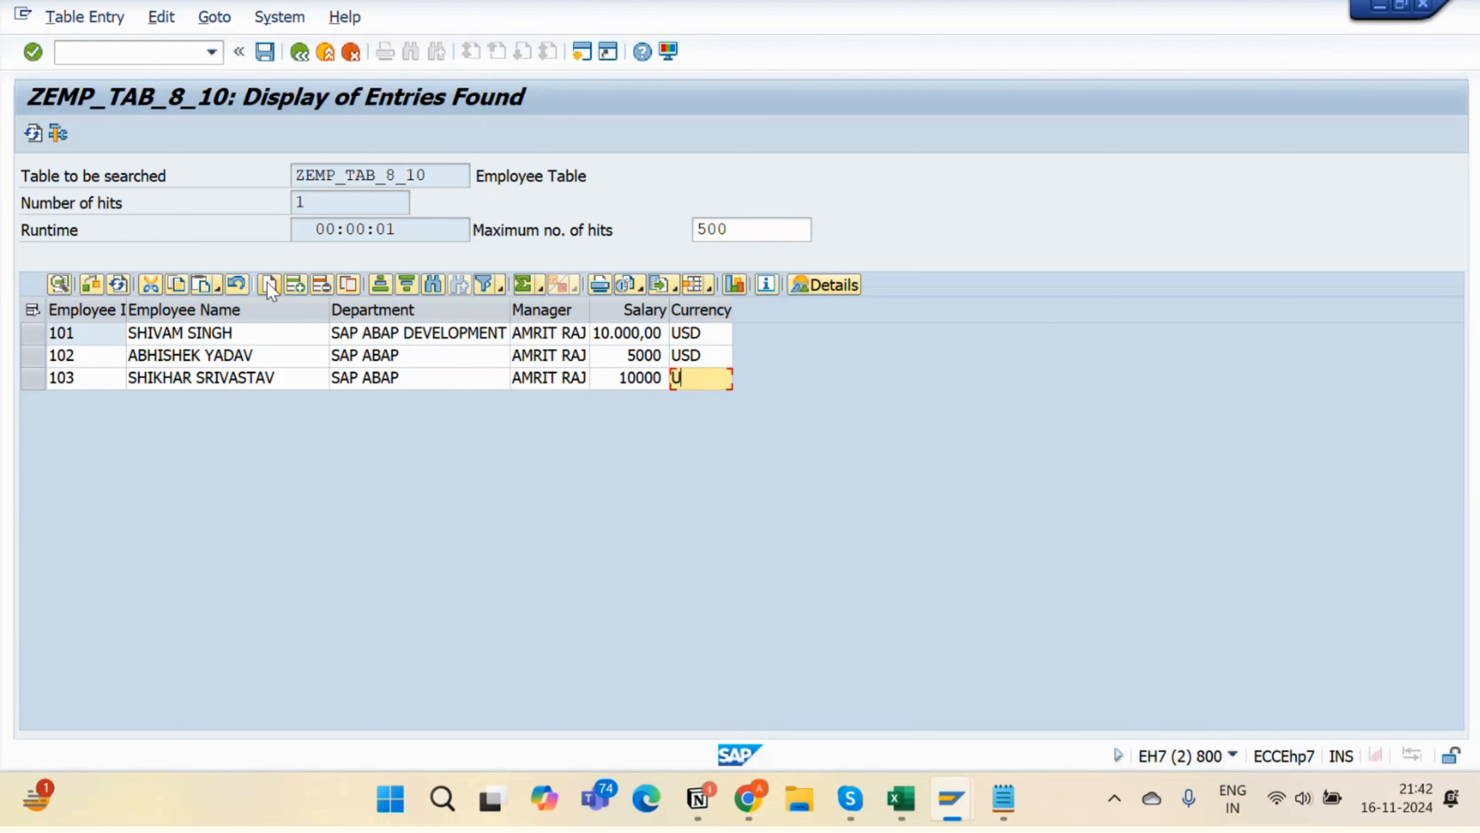
pyautogui.write('S')
pyautogui.write('INR')
# - Save the table and acknowledge the Changes Made summary reporting 2 inserted rows
pyautogui.click(263, 54)
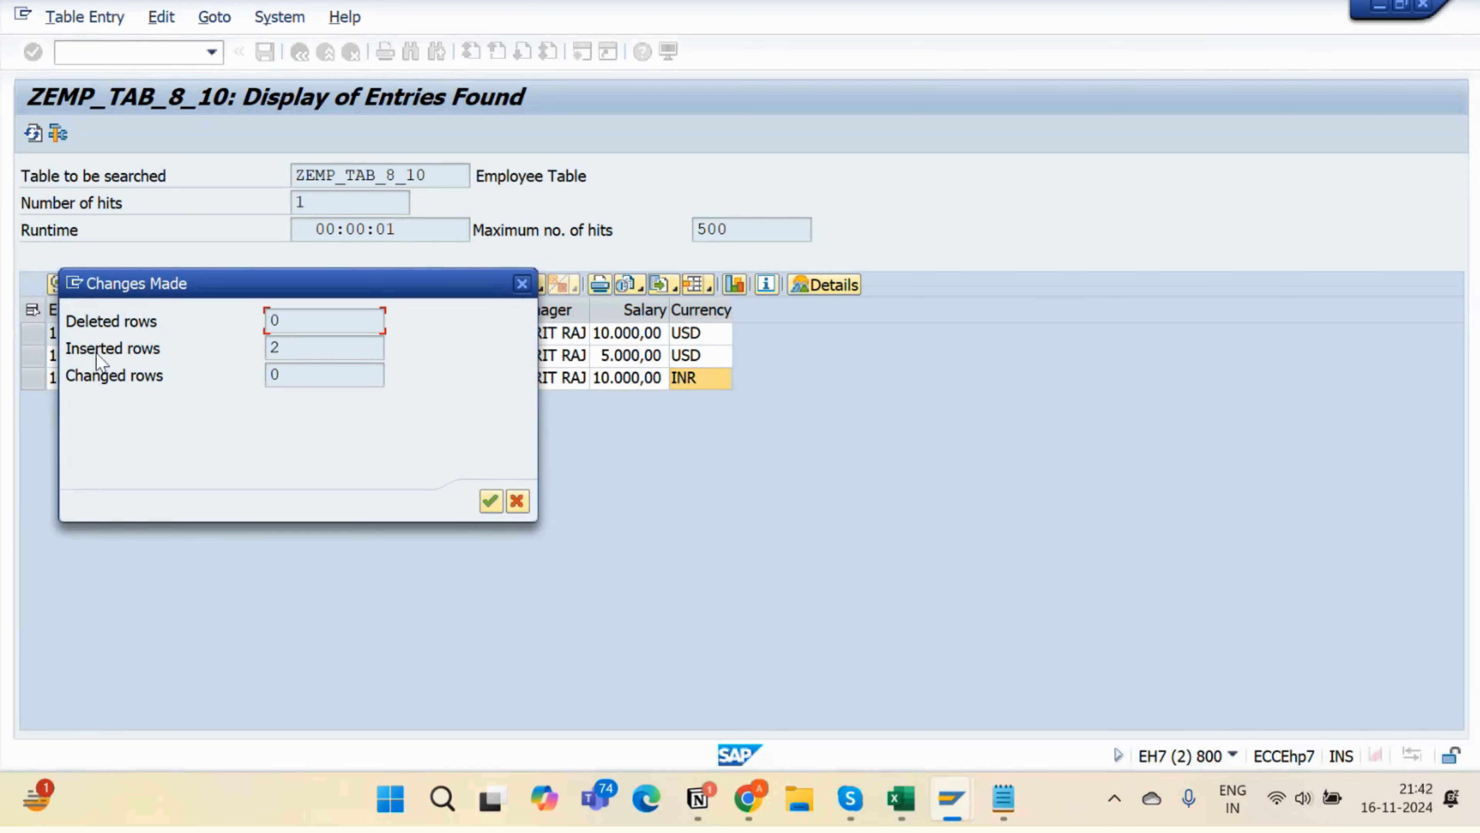
pyautogui.moveTo(326, 349); pyautogui.dragTo(260, 350)
pyautogui.moveTo(362, 285); pyautogui.dragTo(713, 198)
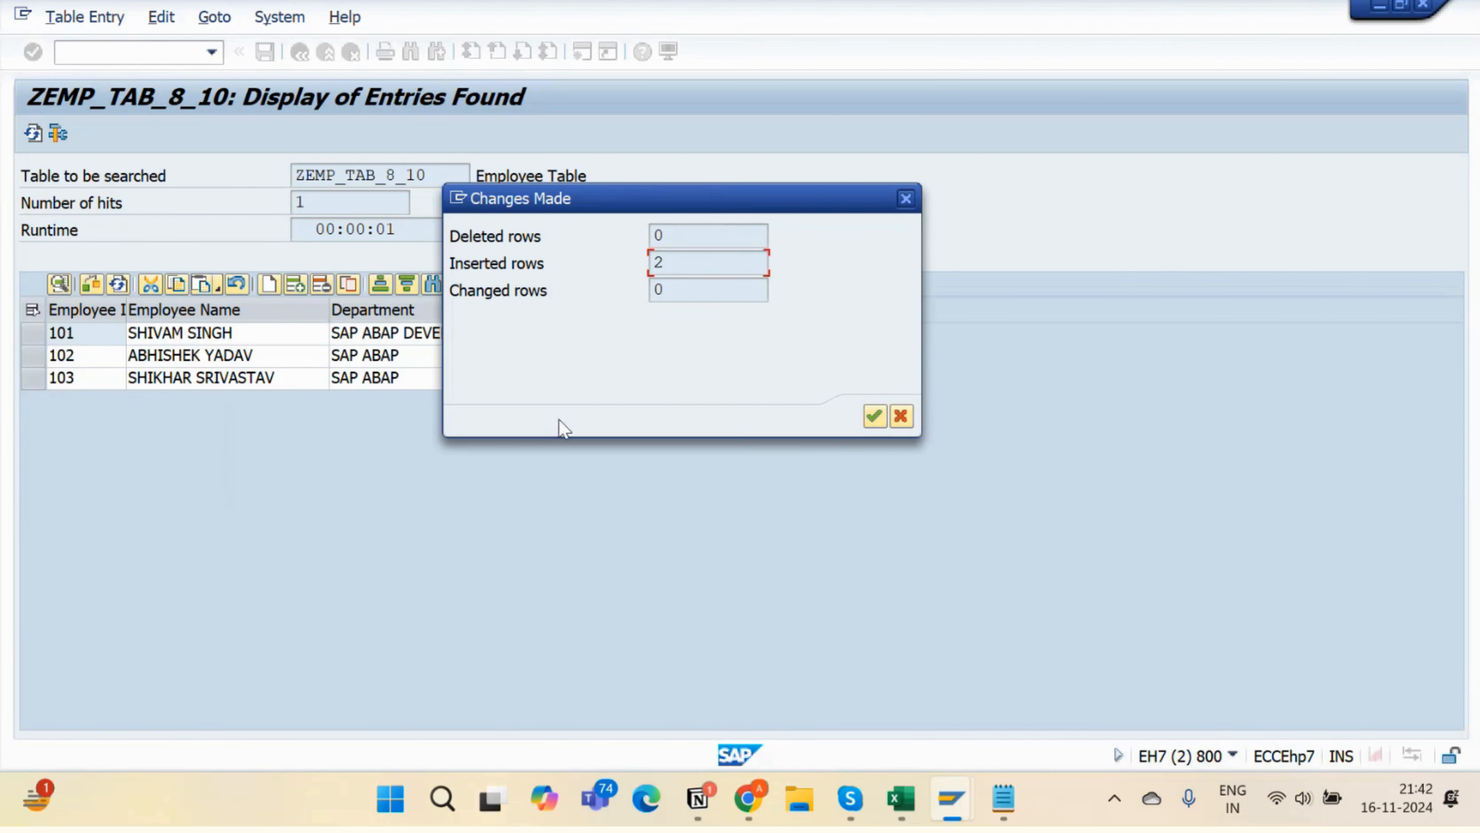
pyautogui.moveTo(675, 277); pyautogui.dragTo(565, 270)
pyautogui.click(874, 415)
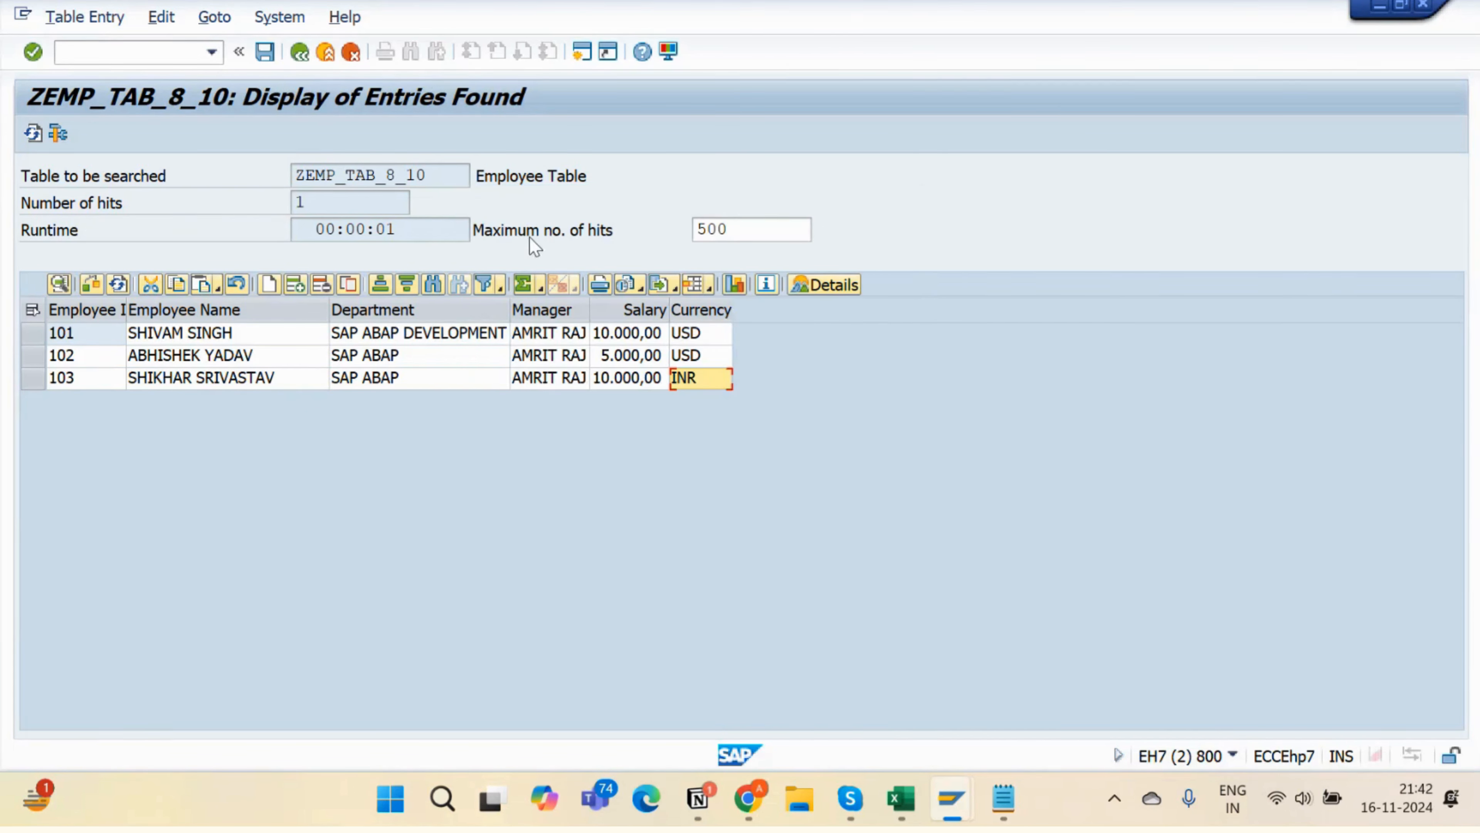
pyautogui.click(463, 356)
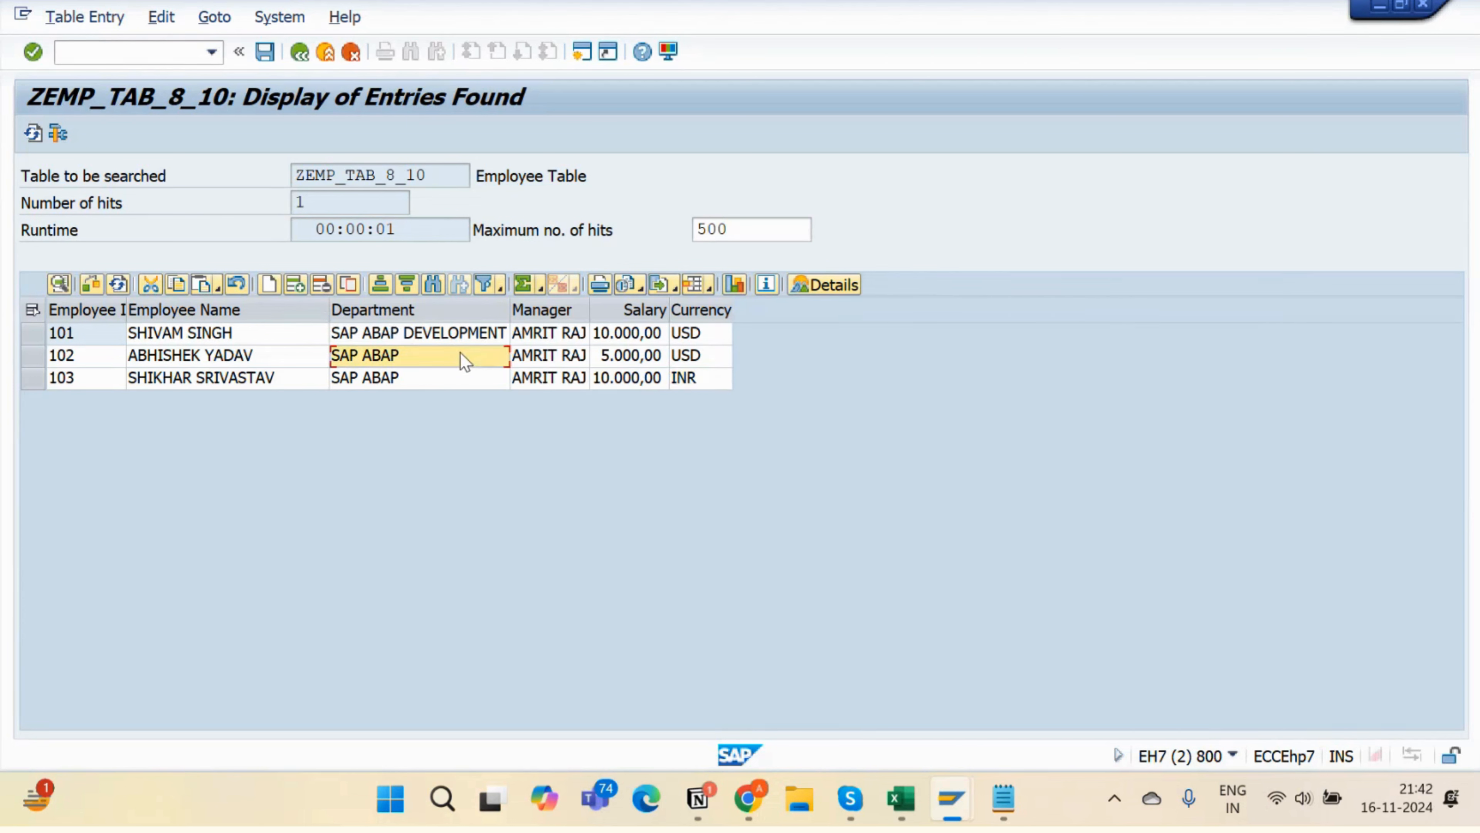
# - Enter ABAP as employee 102's department, save, and close the 1-changed-row summary
pyautogui.write('ABAP')
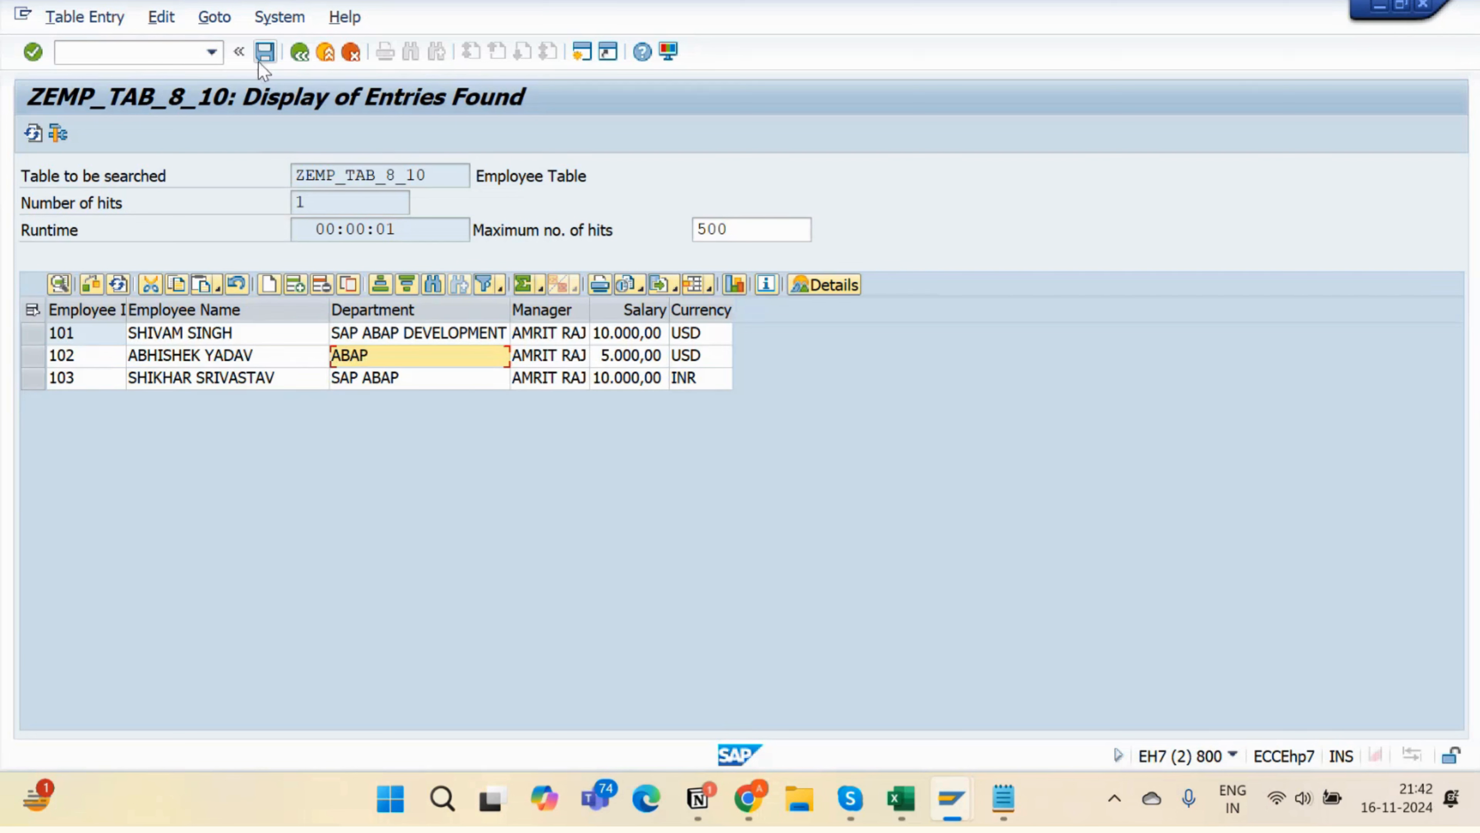
pyautogui.click(264, 52)
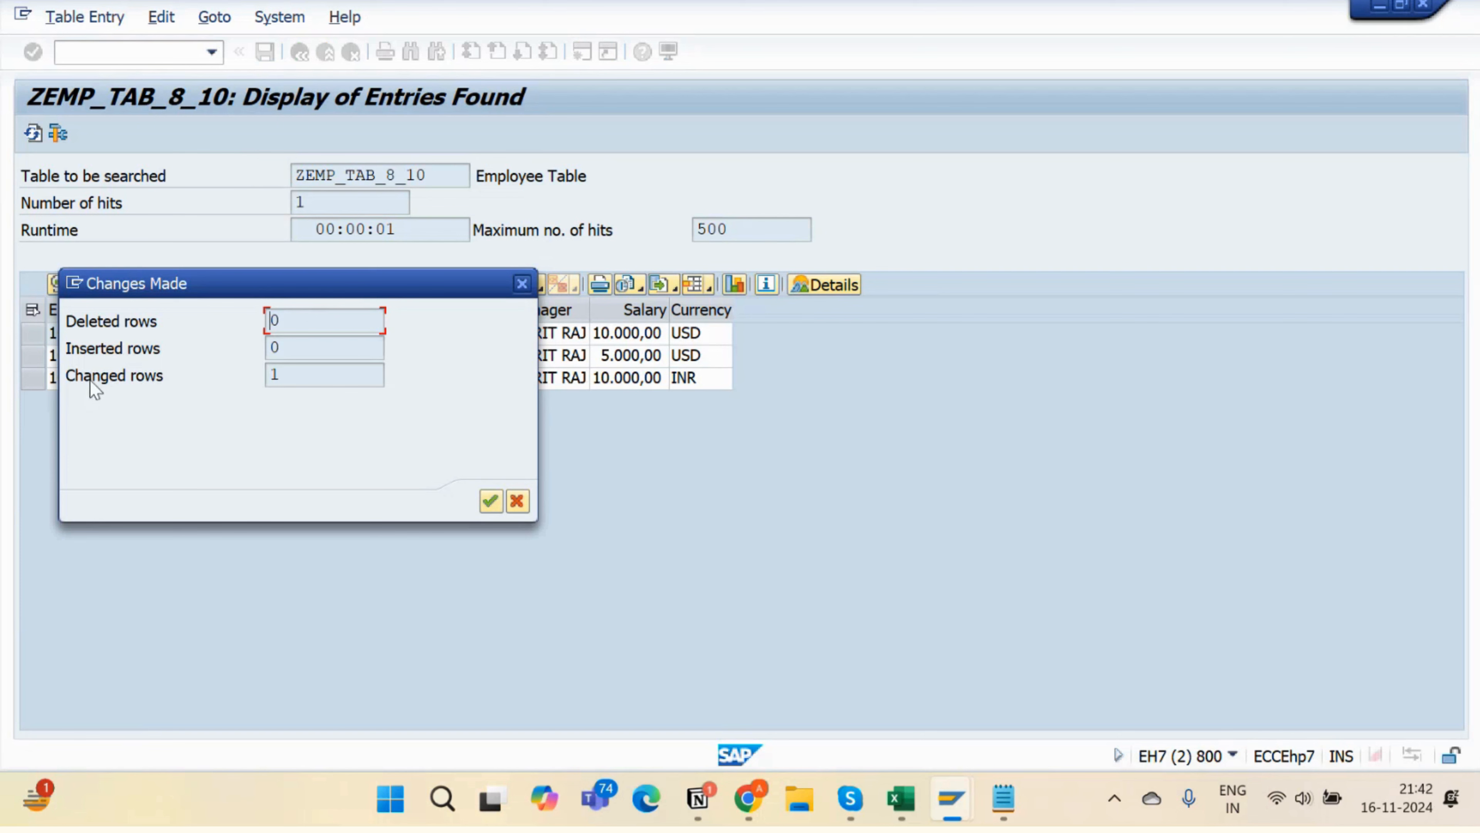
pyautogui.moveTo(334, 371); pyautogui.dragTo(198, 371)
pyautogui.moveTo(411, 291); pyautogui.dragTo(1013, 178)
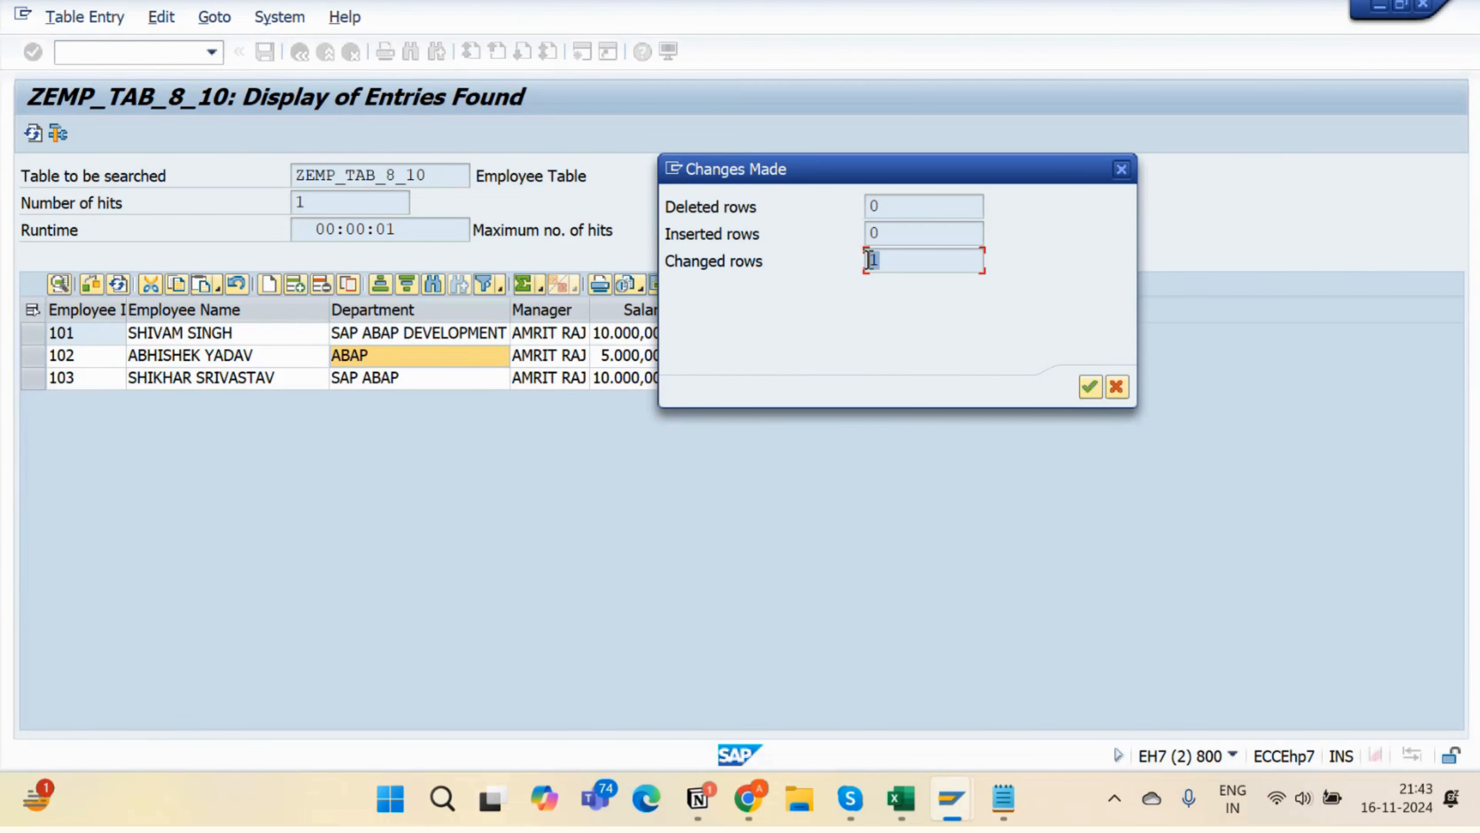
pyautogui.click(1121, 170)
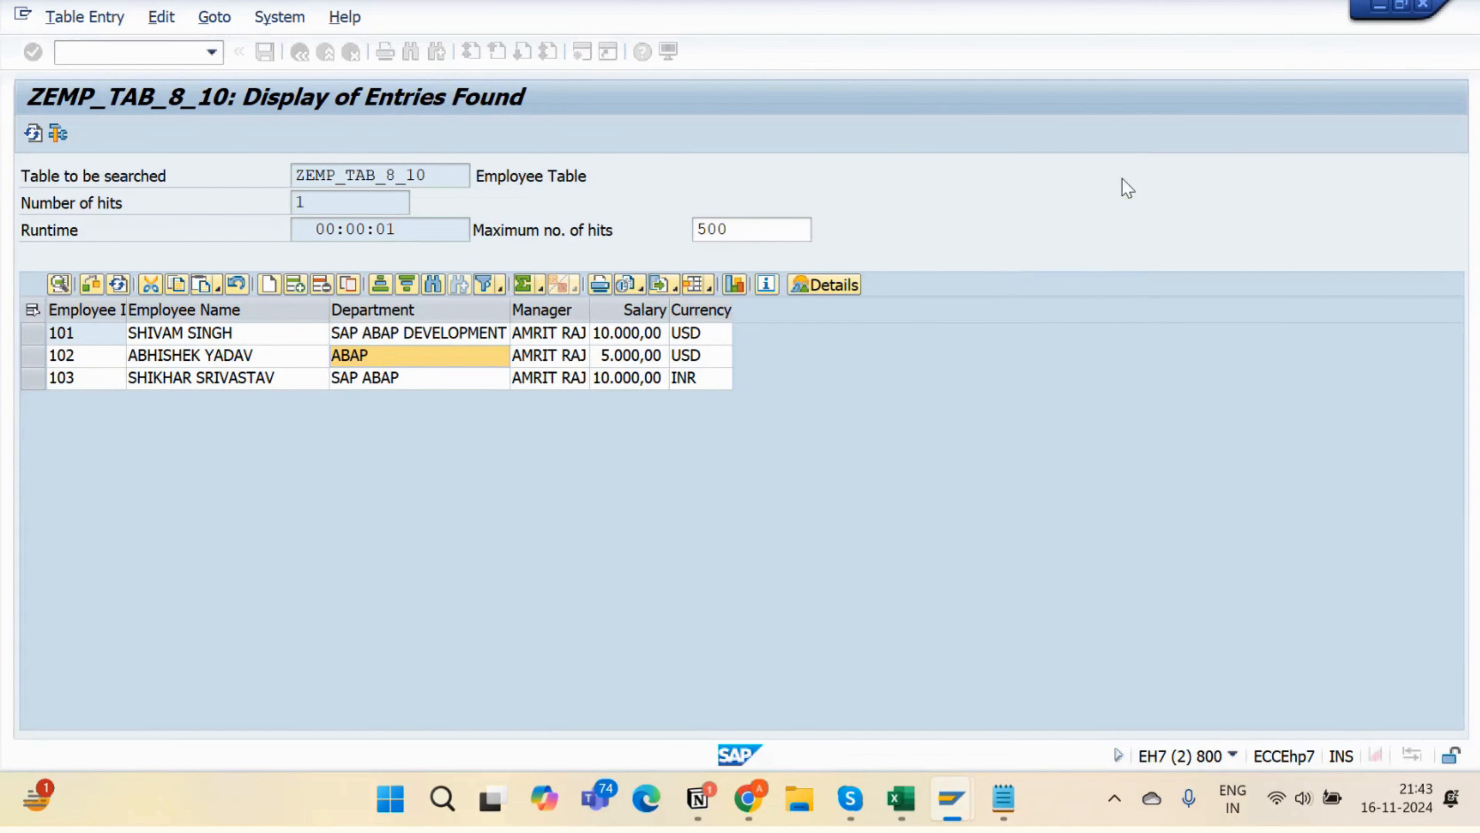
# - Delete row 103, save, and close the summary reporting 1 deleted row
pyautogui.click(23, 379)
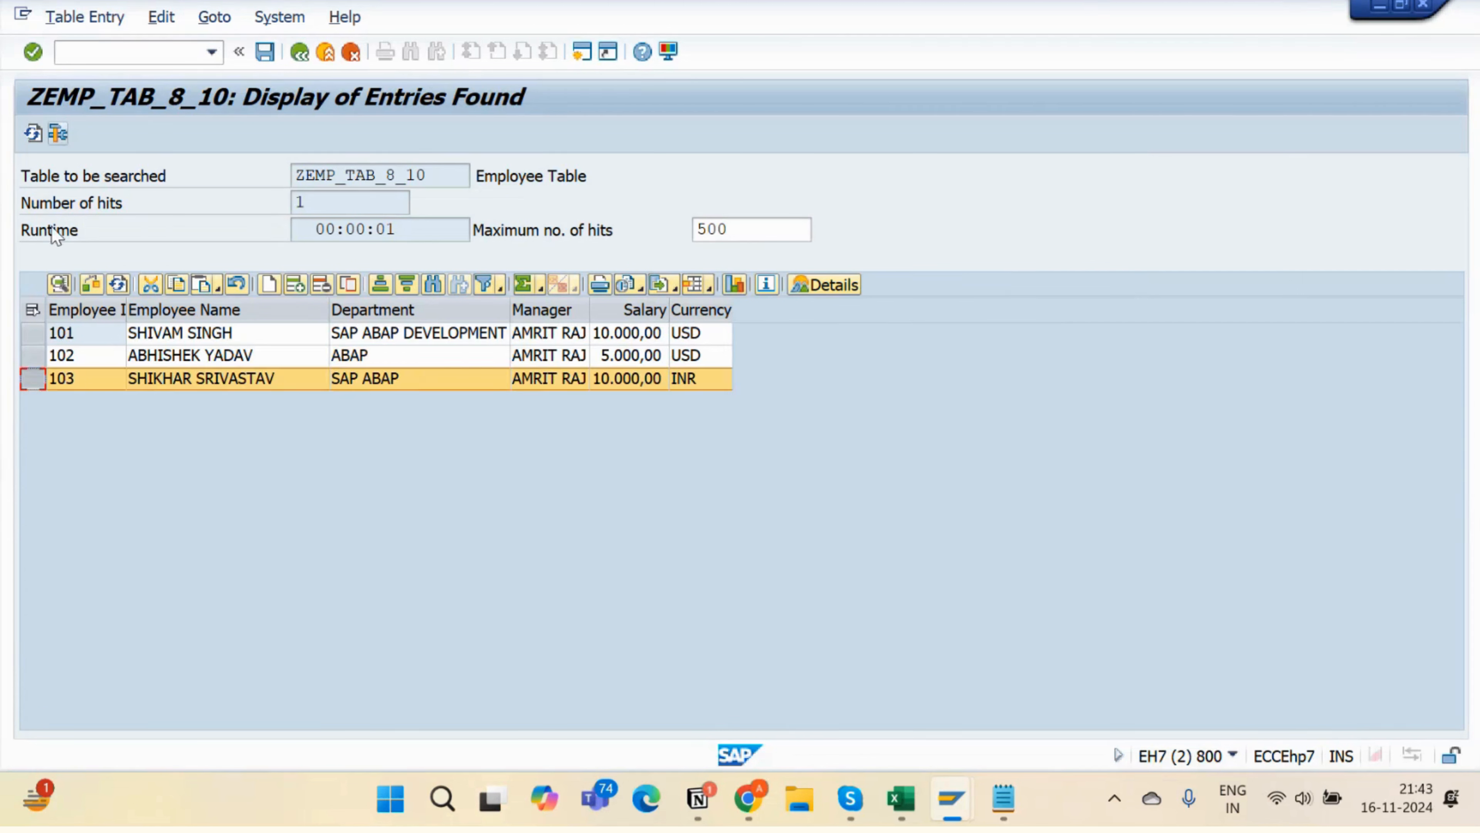
pyautogui.click(322, 286)
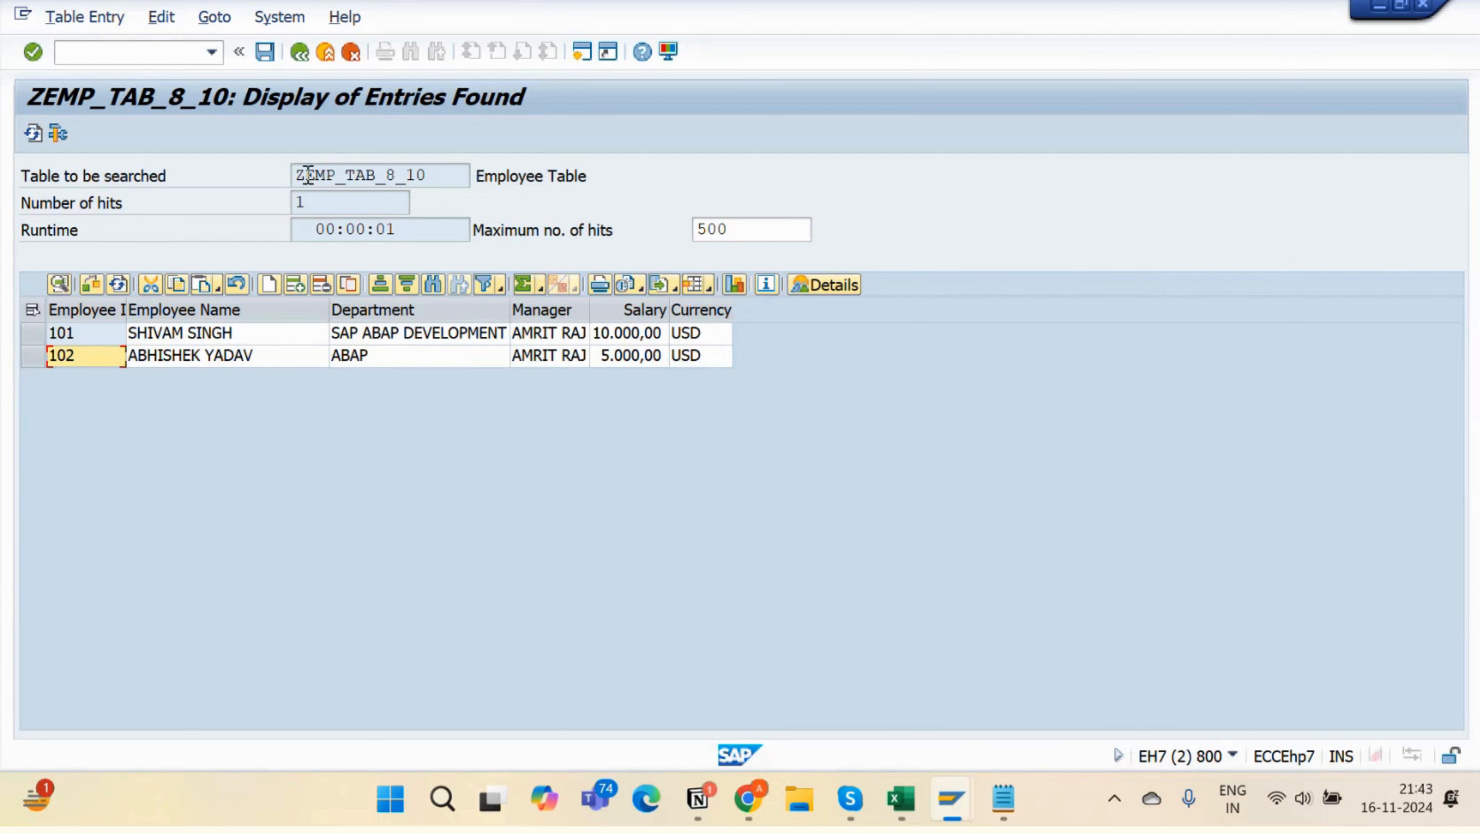
pyautogui.click(270, 58)
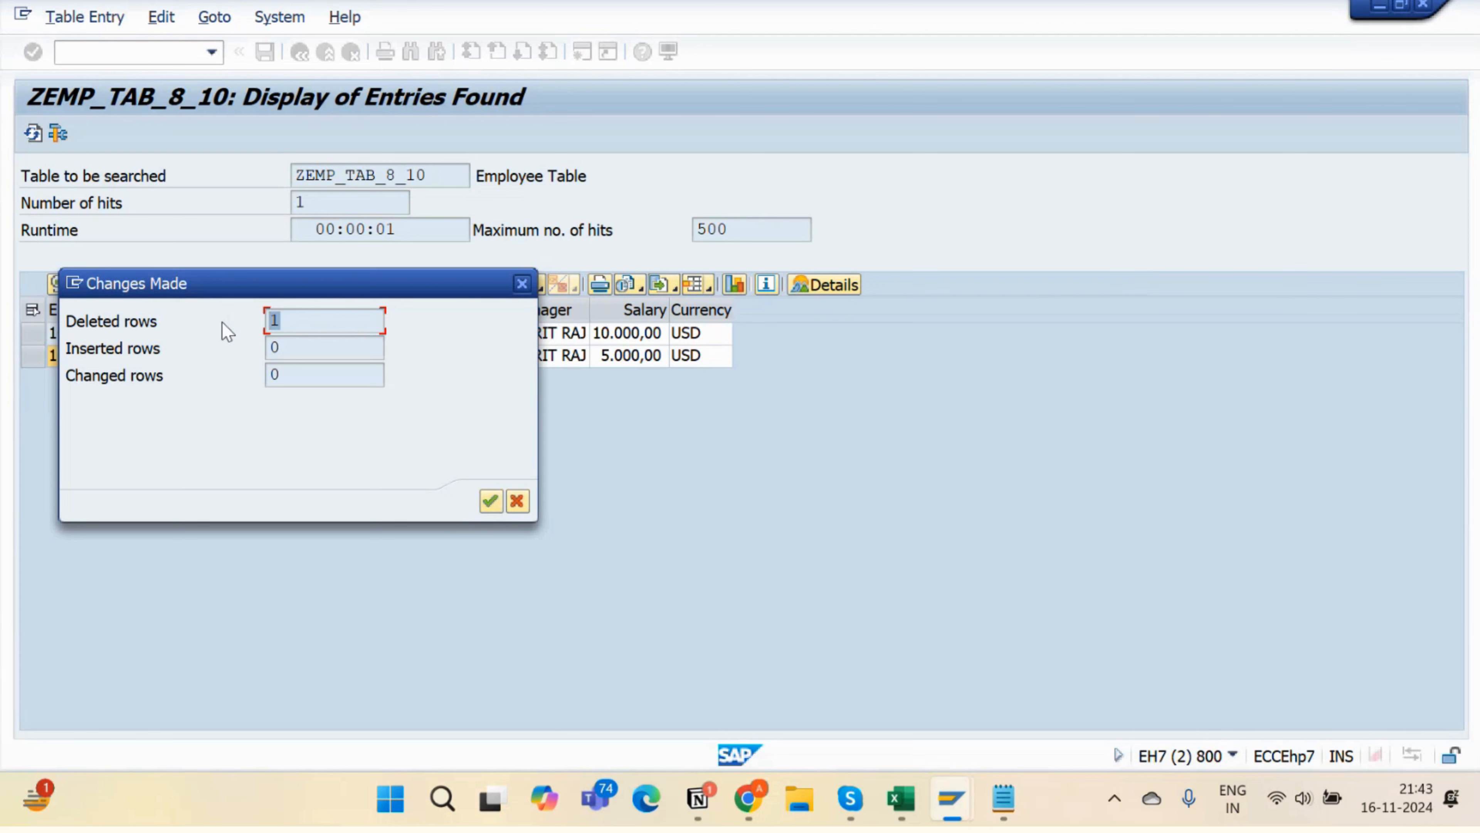
pyautogui.click(521, 285)
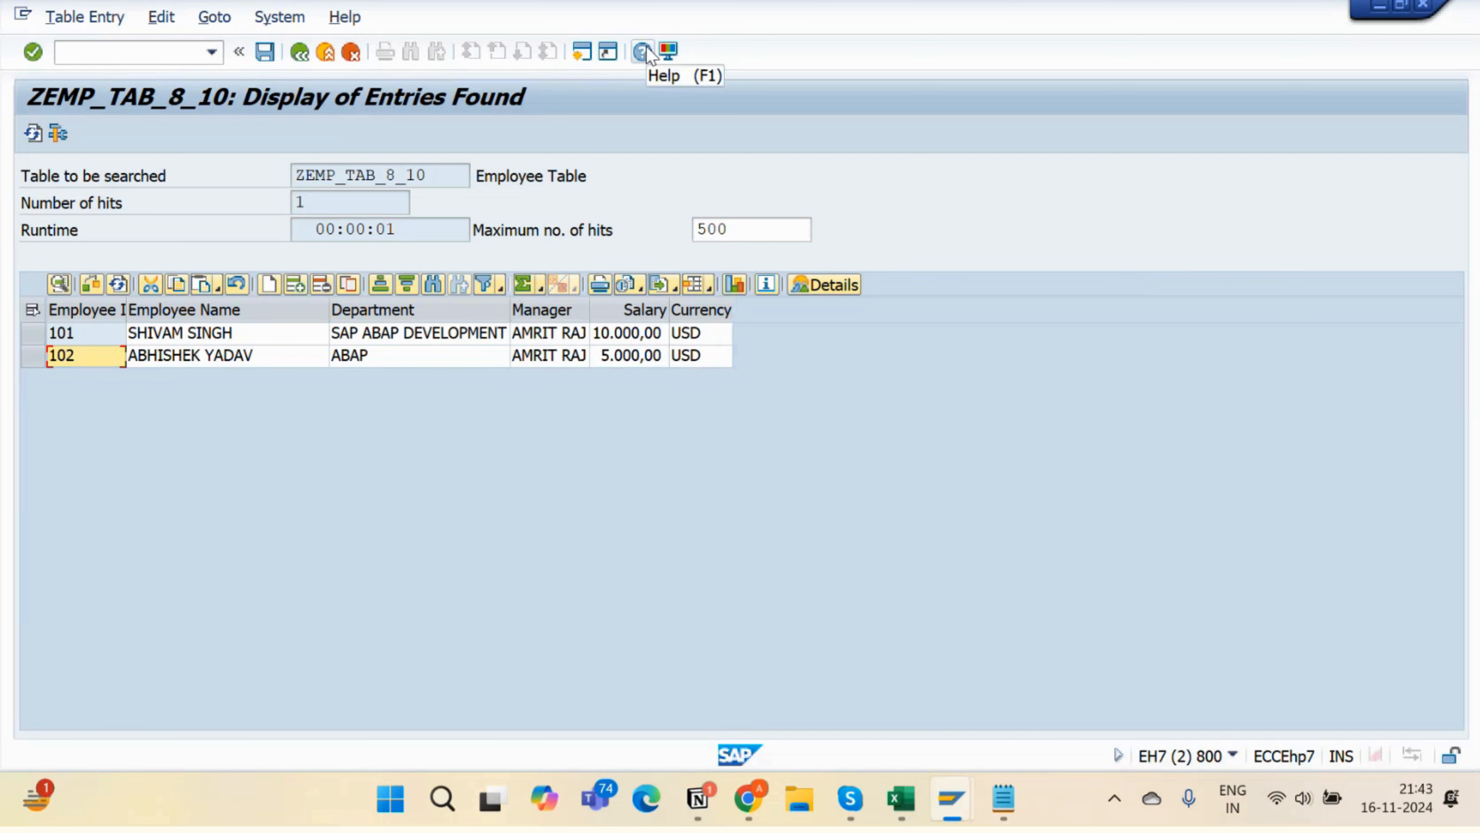
# - Back out twice to SAP Easy Access and start transaction SE16
pyautogui.click(289, 55)
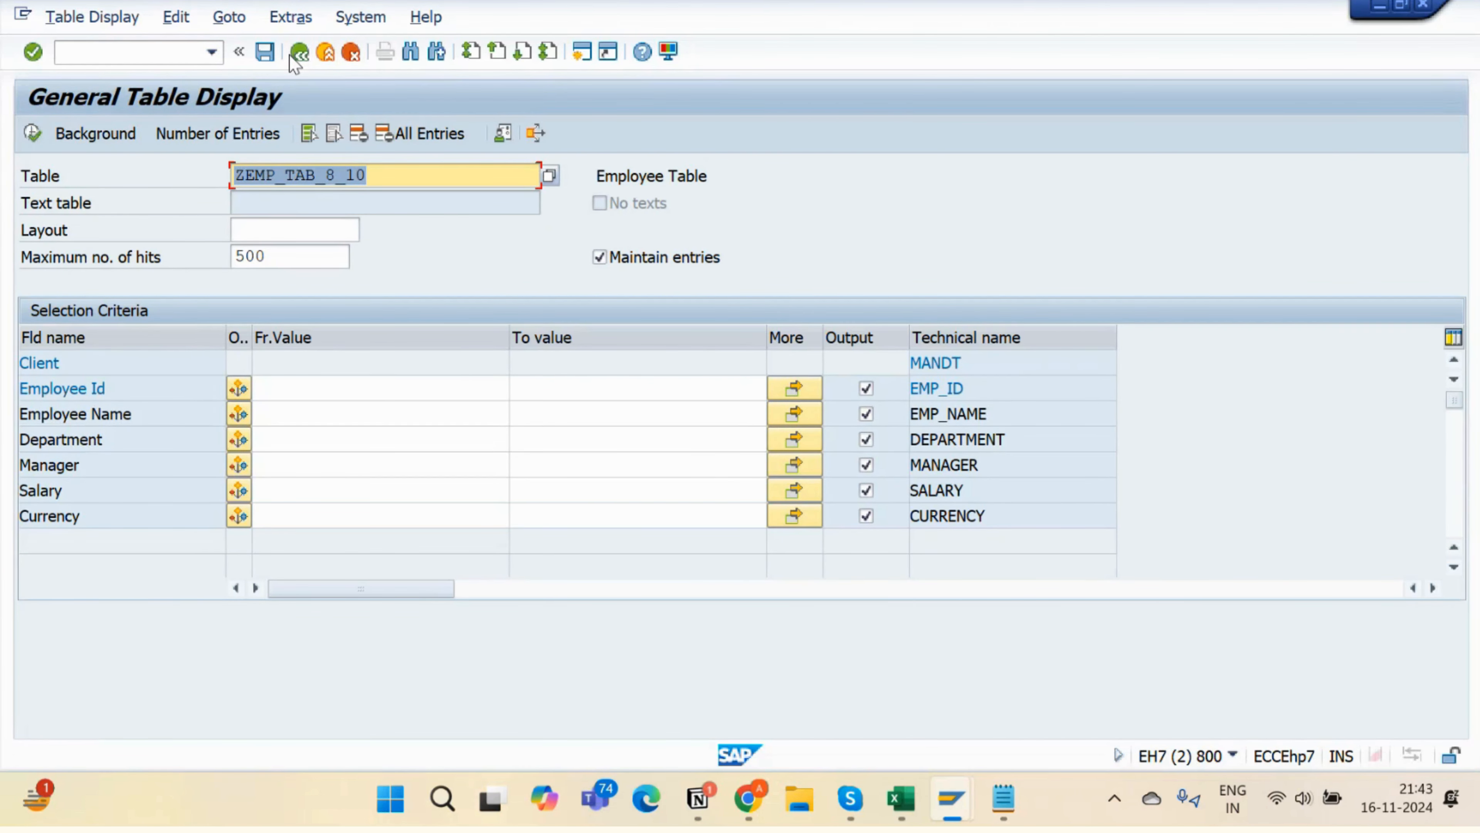
pyautogui.click(289, 55)
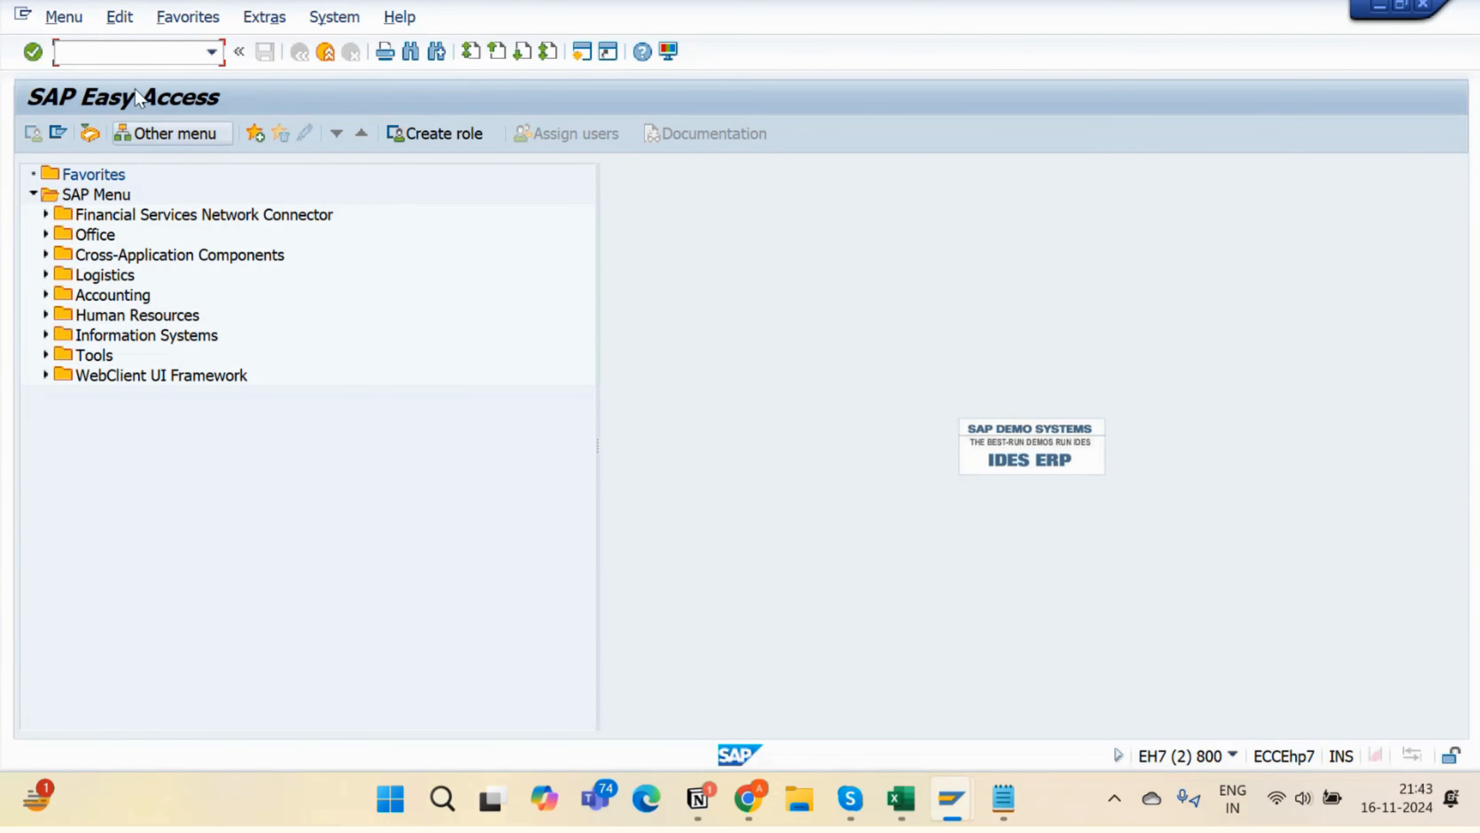
pyautogui.write('se16')
pyautogui.press('Return')
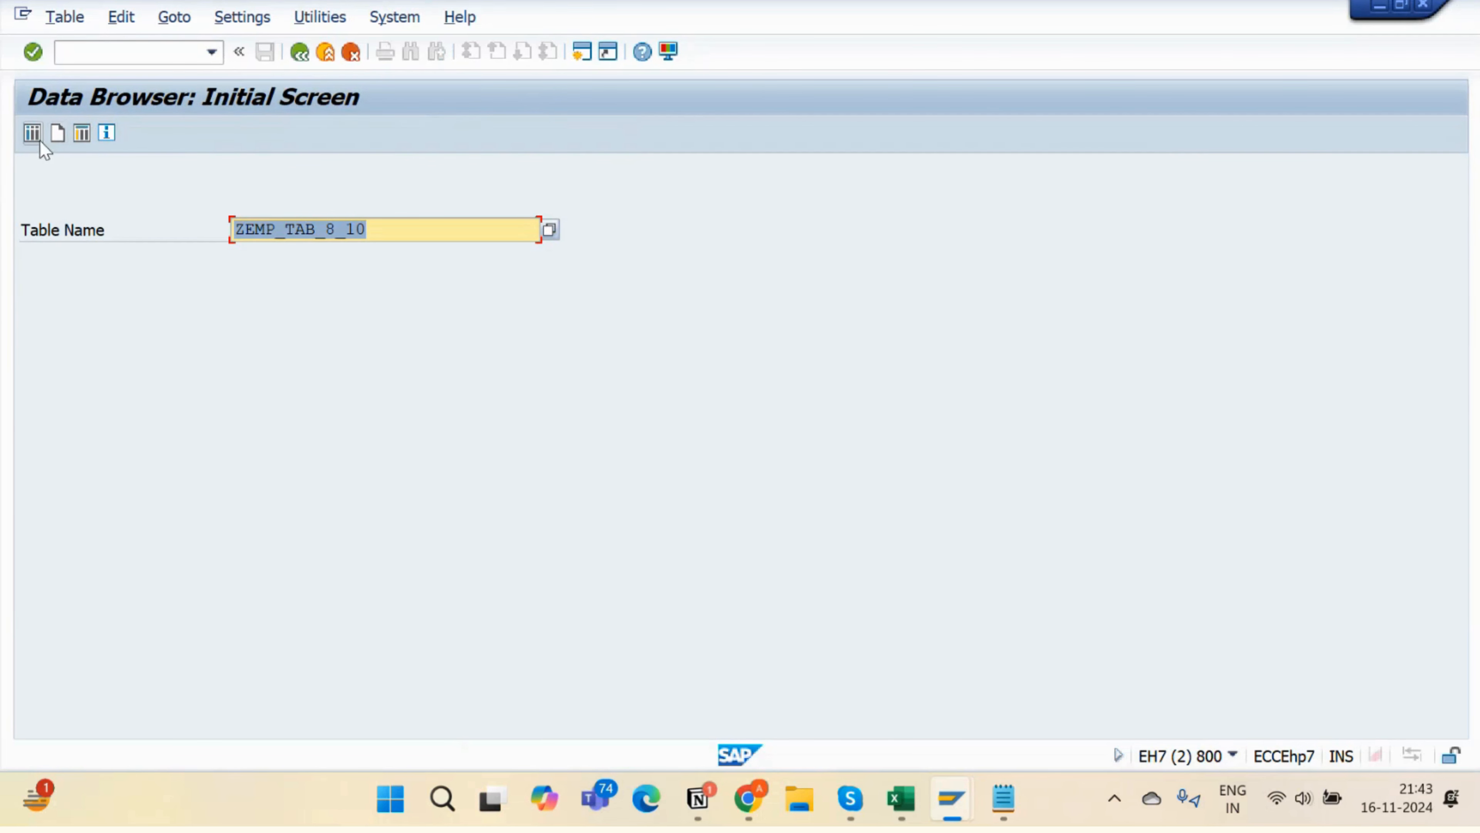
# - Switch to SE16N via /nse16n to show the ZEMP_TAB_8_10 selection screen
pyautogui.click(123, 49)
pyautogui.write('/nse')
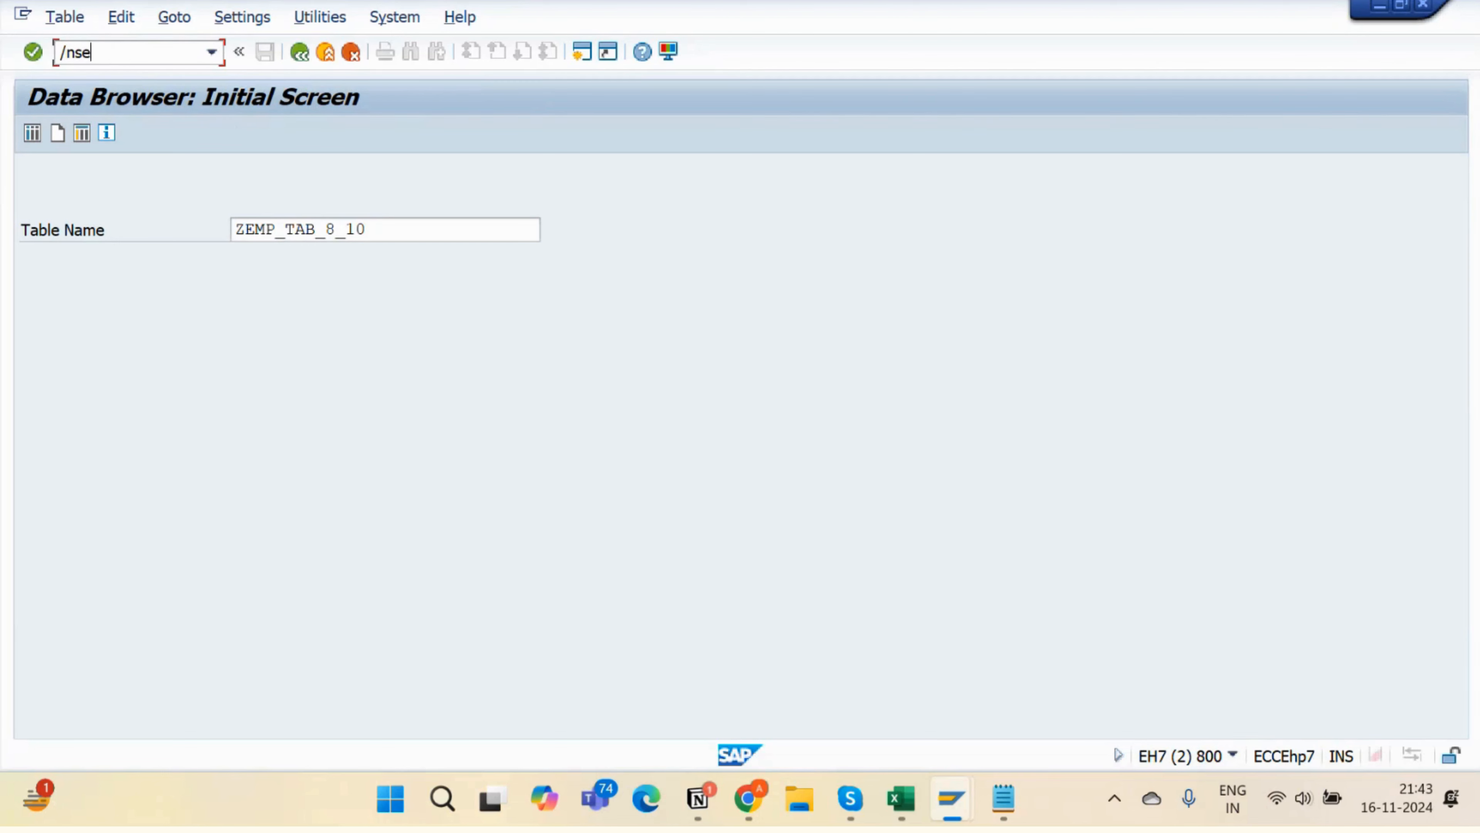
pyautogui.write('16n')
pyautogui.press('Return')
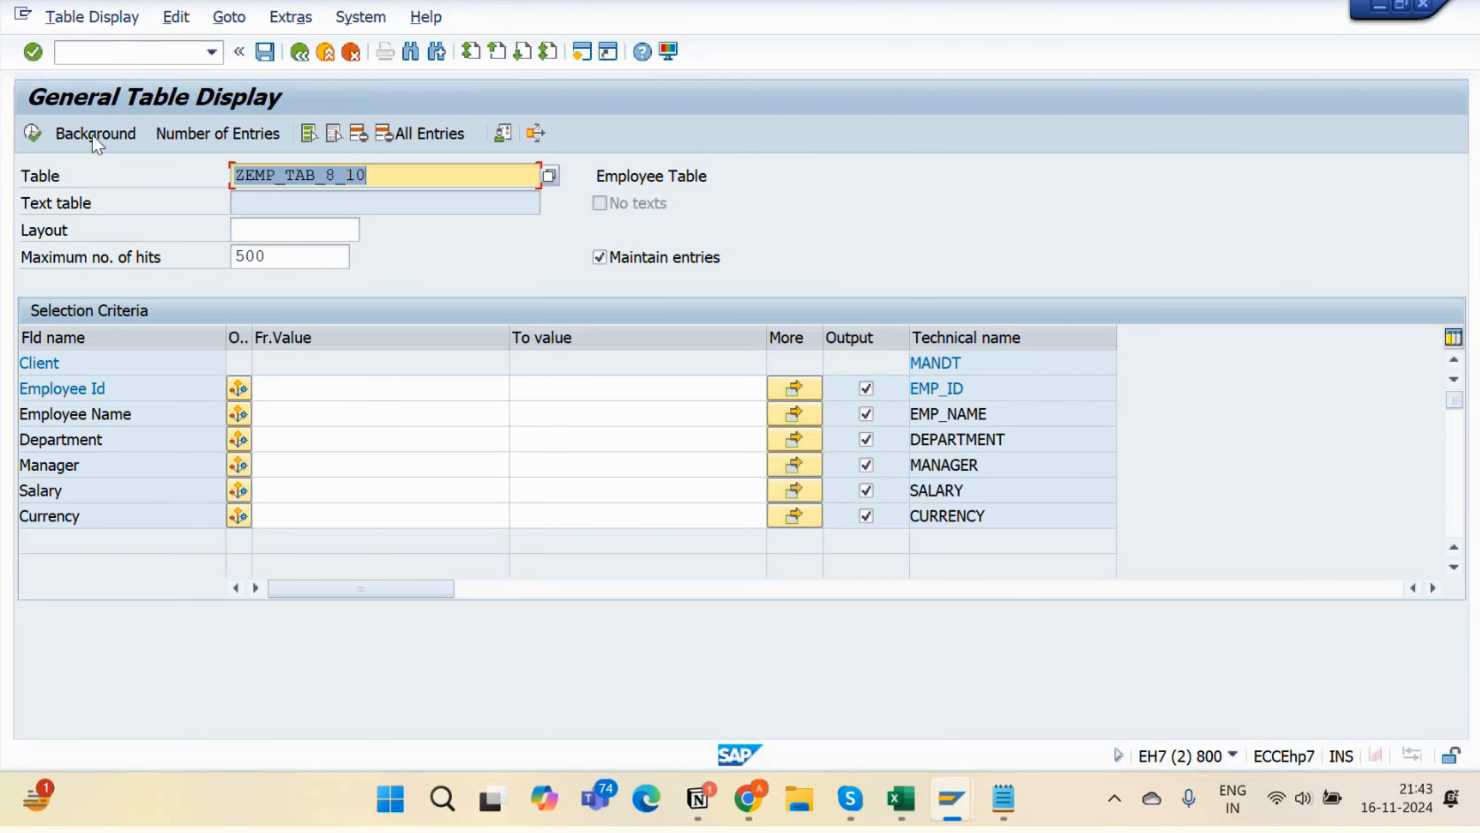
pyautogui.moveTo(397, 182); pyautogui.dragTo(184, 218)
pyautogui.hotkey('alt', 'Tab')
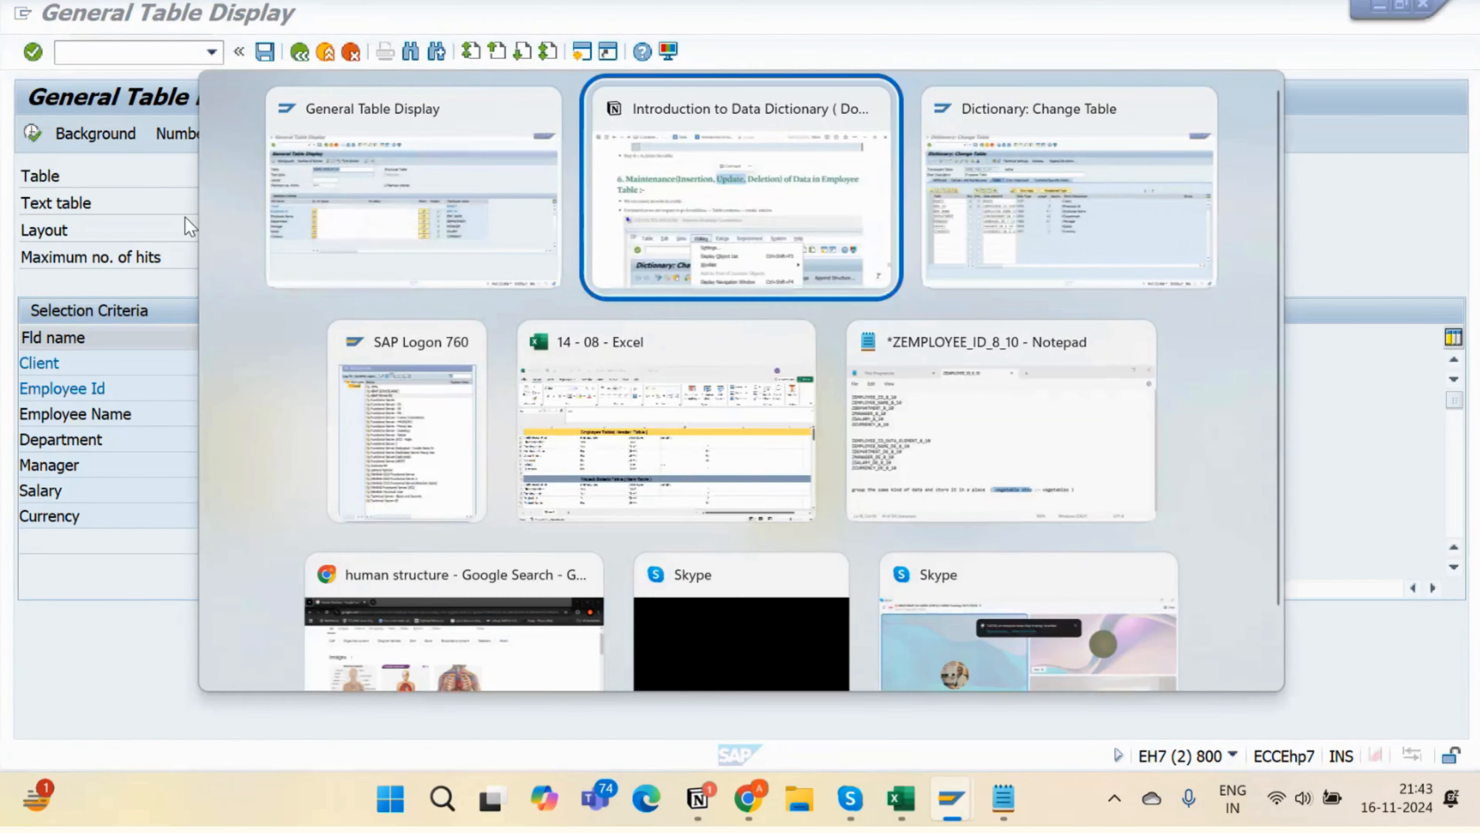
pyautogui.scroll(-5, 227, 539)
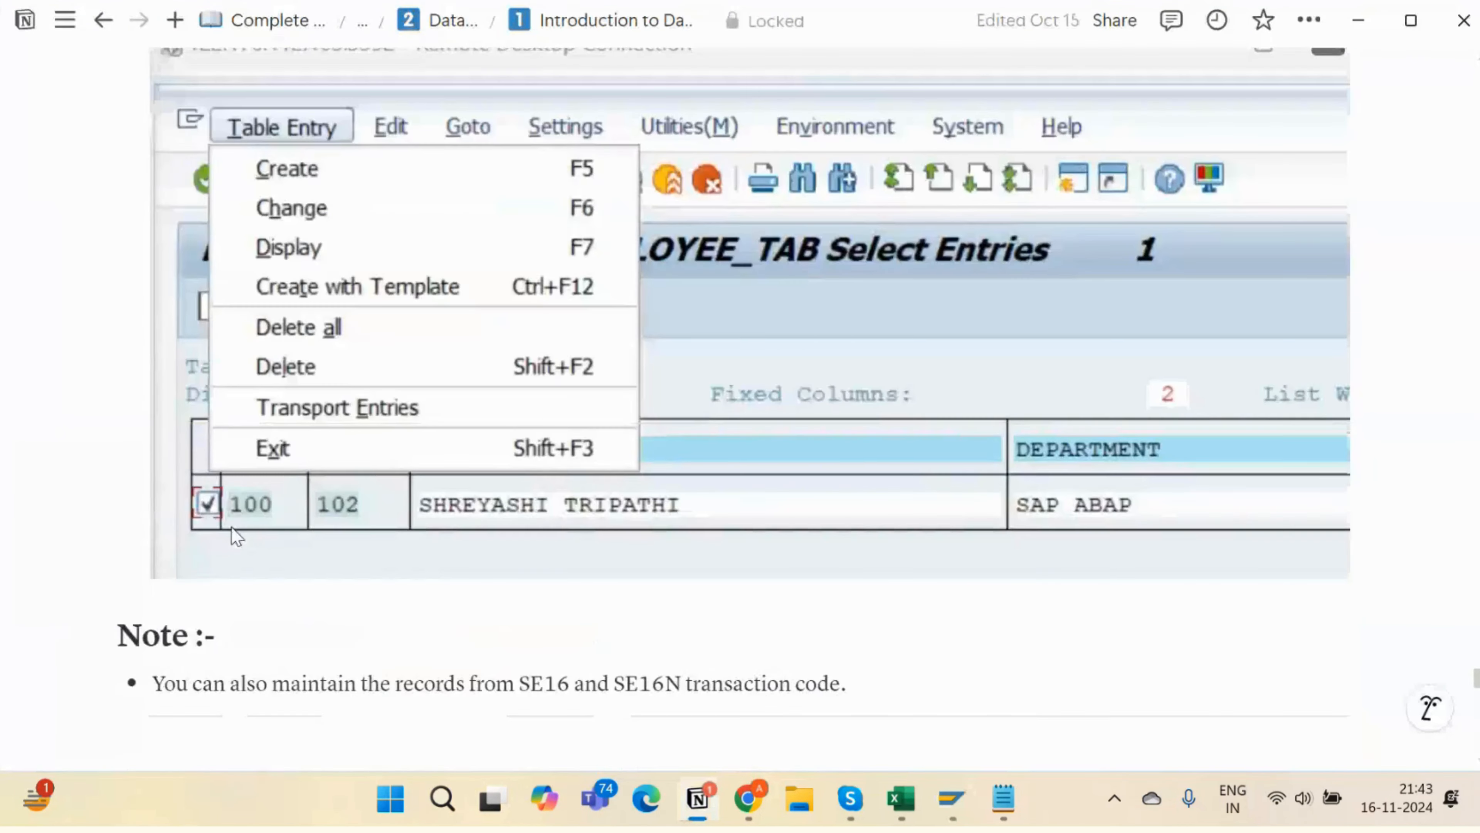
pyautogui.scroll(-5, 231, 527)
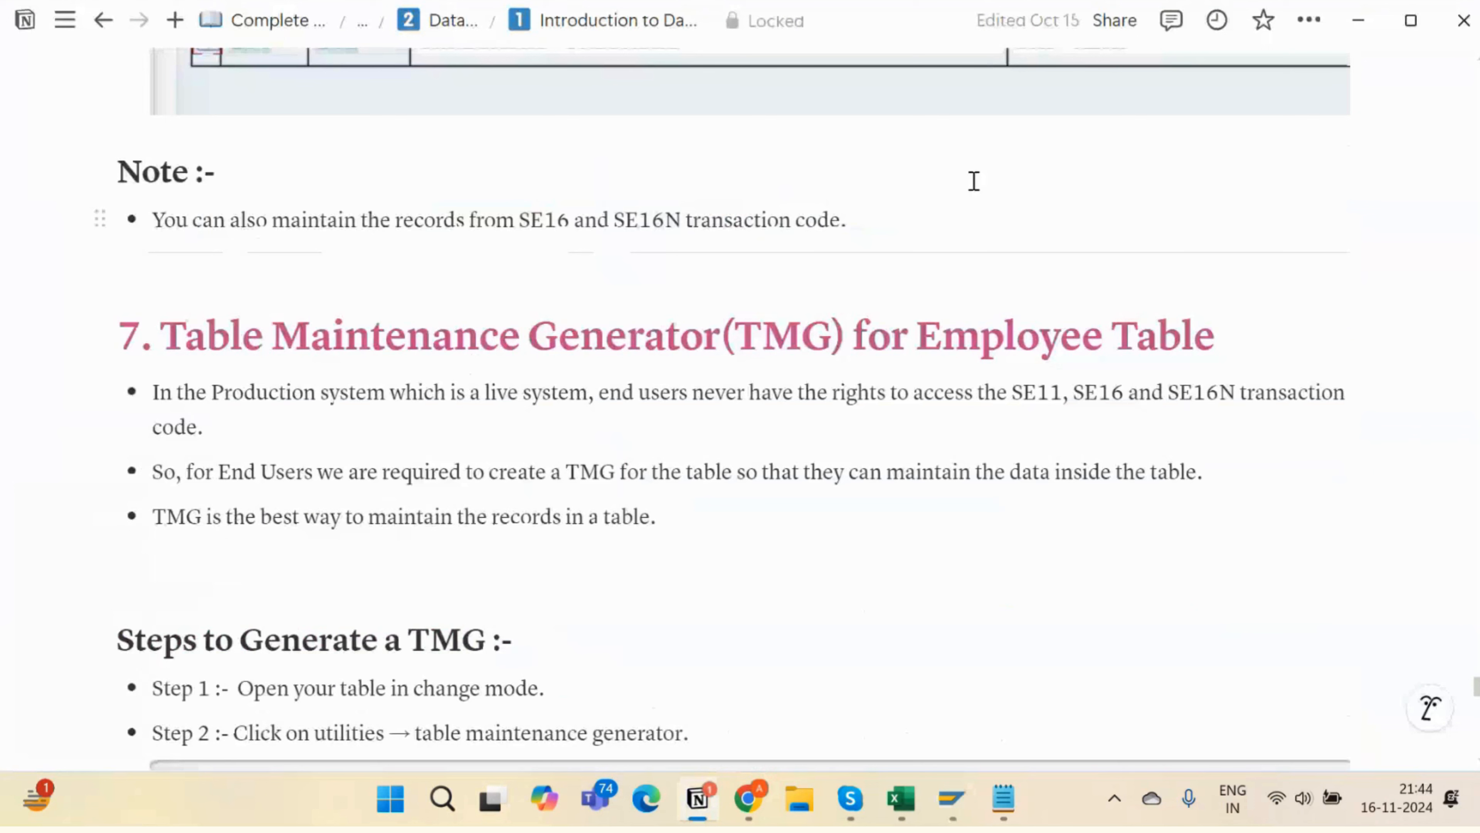
pyautogui.moveTo(261, 393); pyautogui.dragTo(574, 400)
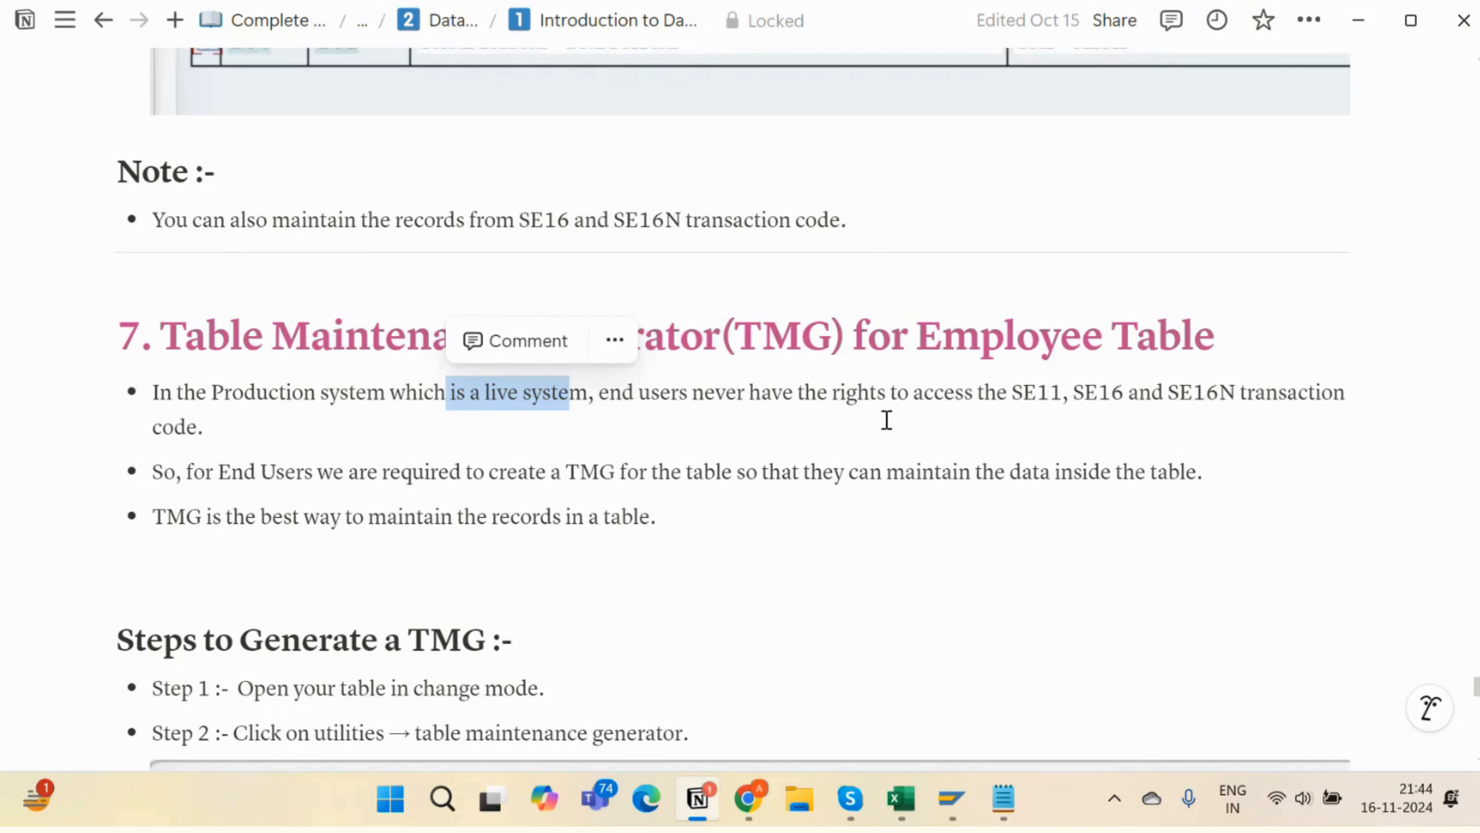
pyautogui.moveTo(896, 394); pyautogui.dragTo(1425, 420)
pyautogui.click(1132, 391)
pyautogui.click(1393, 426)
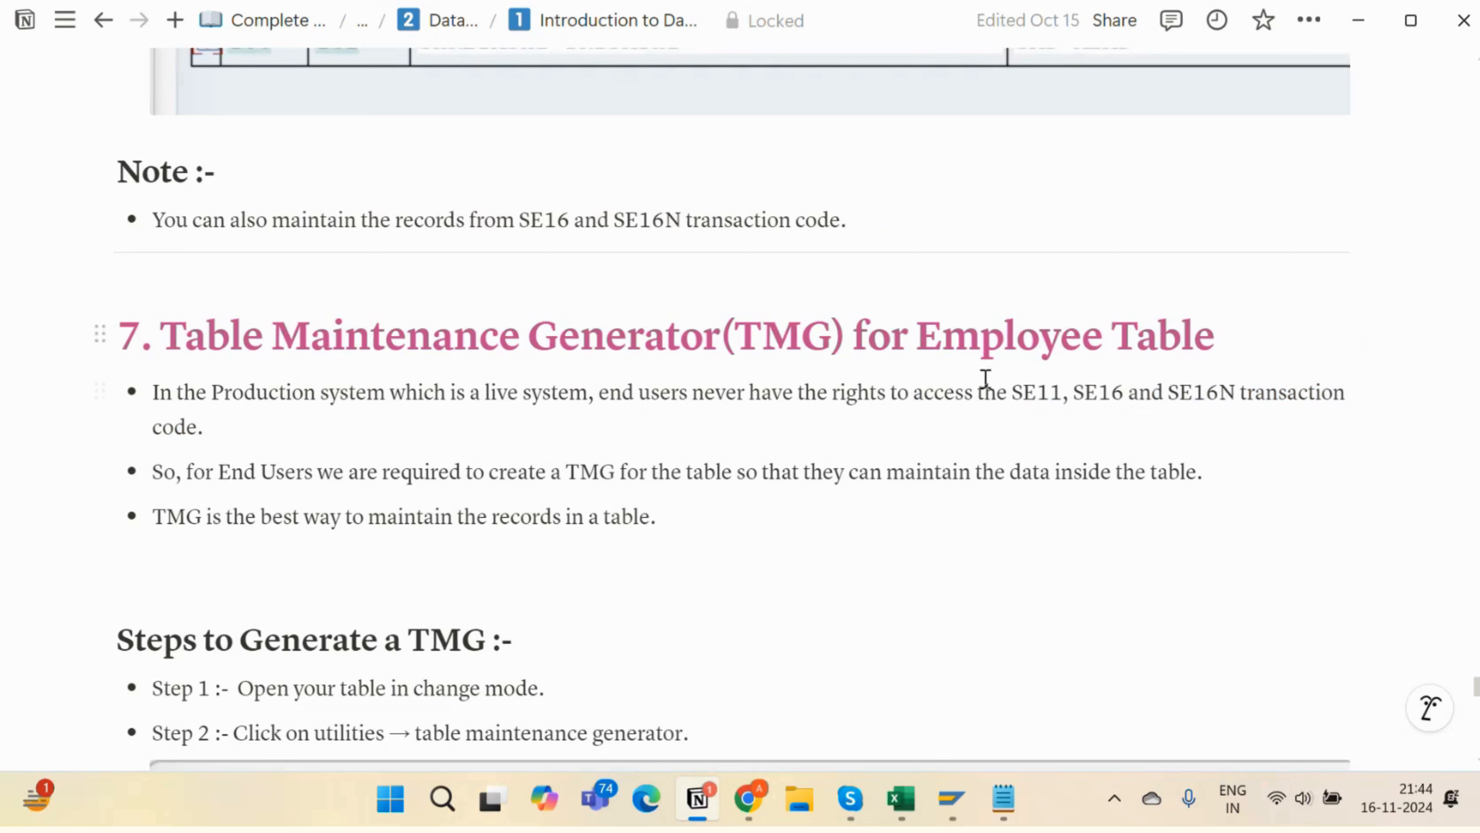
pyautogui.moveTo(1013, 396); pyautogui.dragTo(1367, 389)
pyautogui.hotkey('alt', 'Tab')
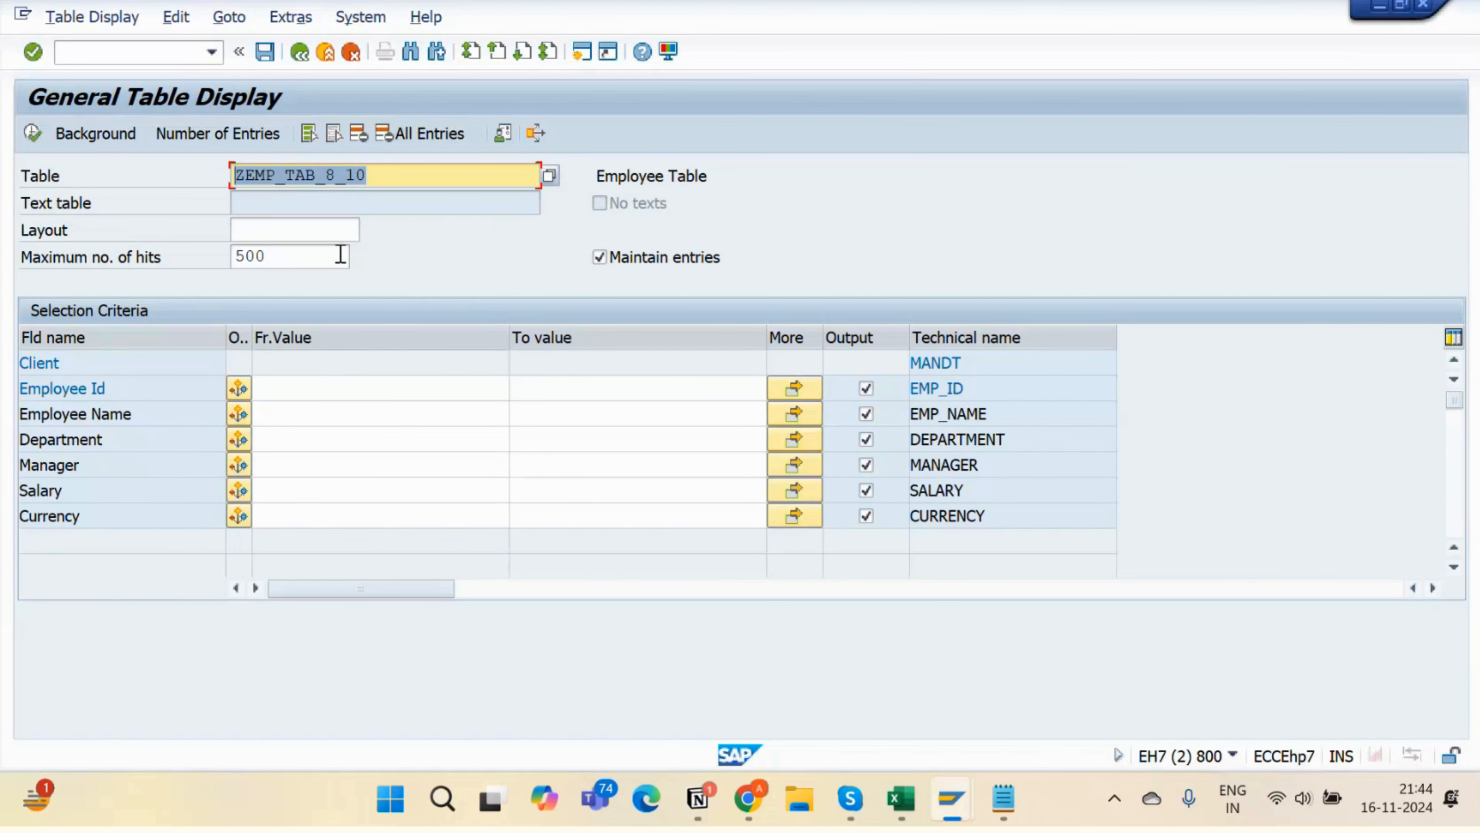
# - Leave the table display and open SE11 with ZEMP_TAB_8_10 as the database table
pyautogui.moveTo(413, 186); pyautogui.dragTo(285, 176)
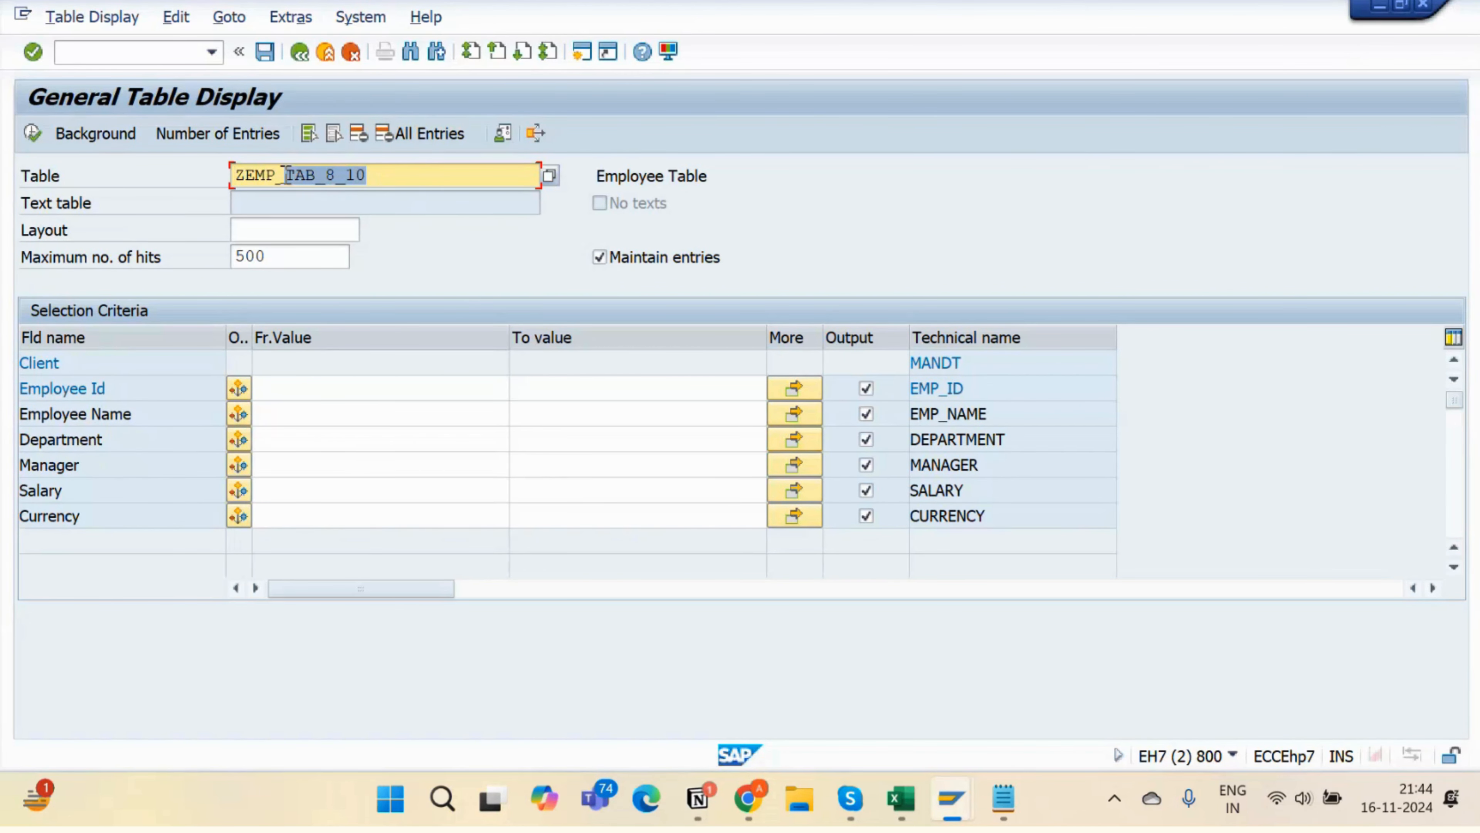
pyautogui.moveTo(435, 177); pyautogui.dragTo(188, 198)
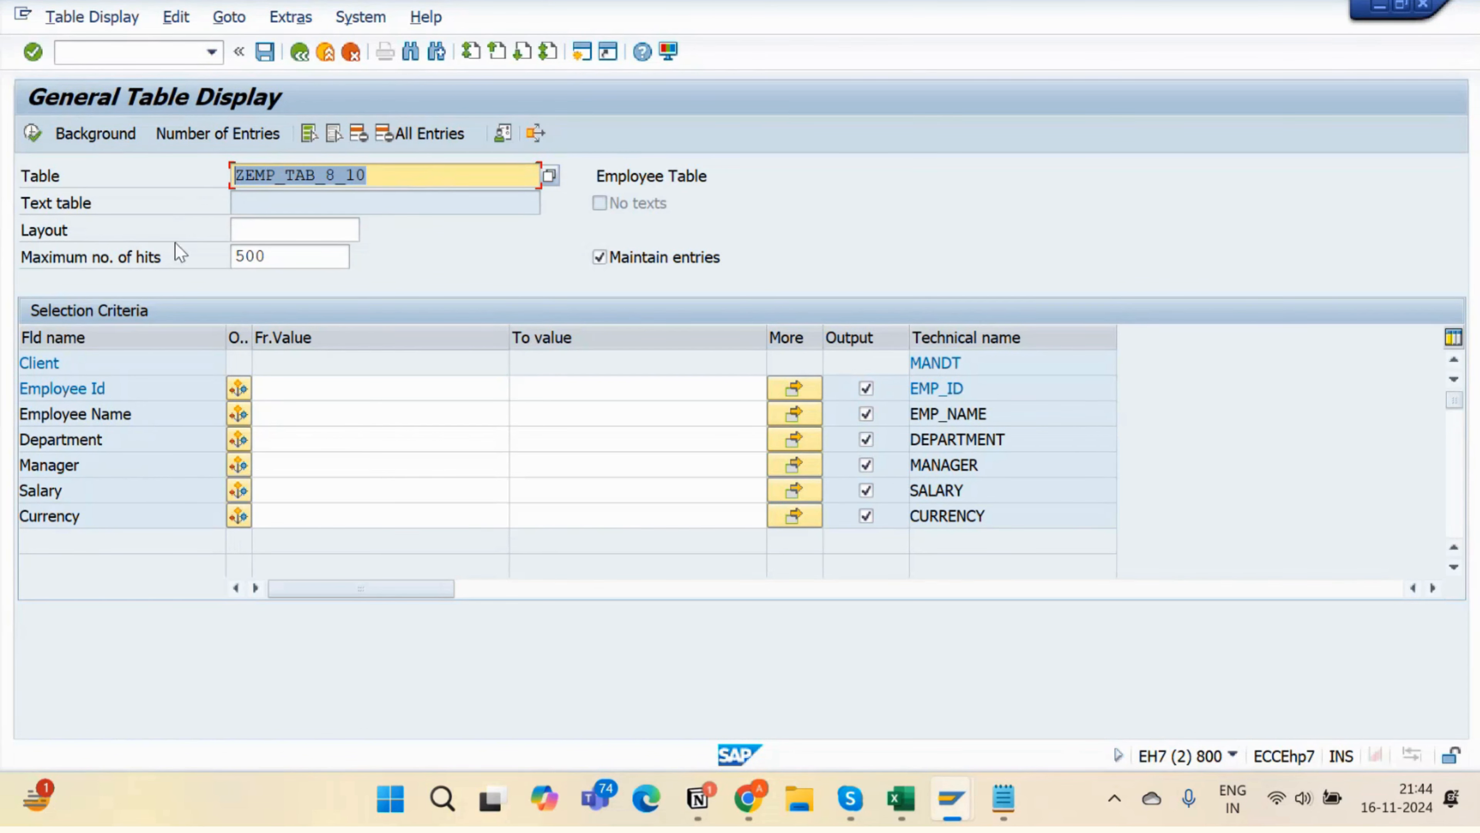
pyautogui.click(300, 52)
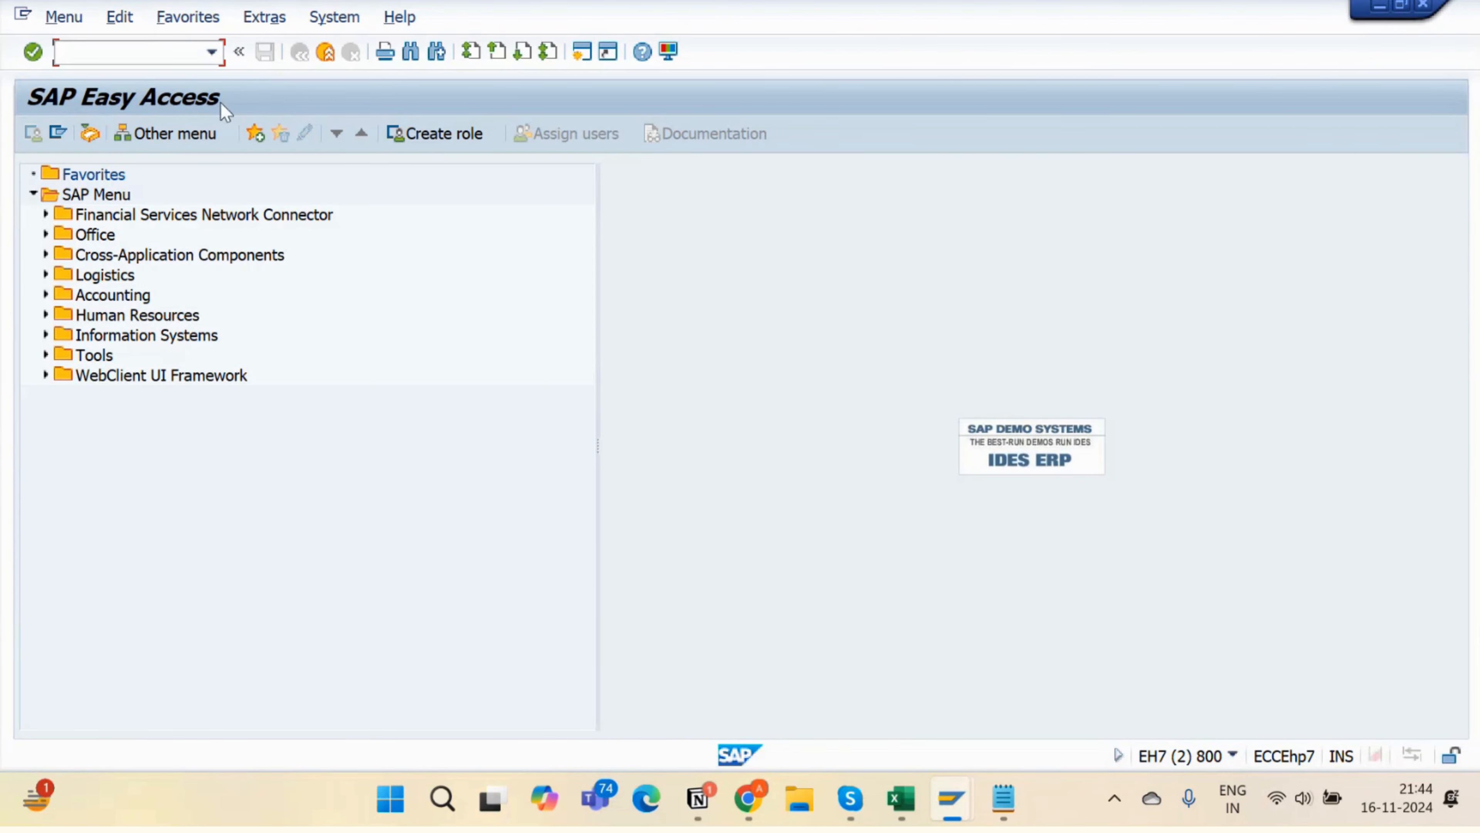
pyautogui.write('se11')
pyautogui.press('Return')
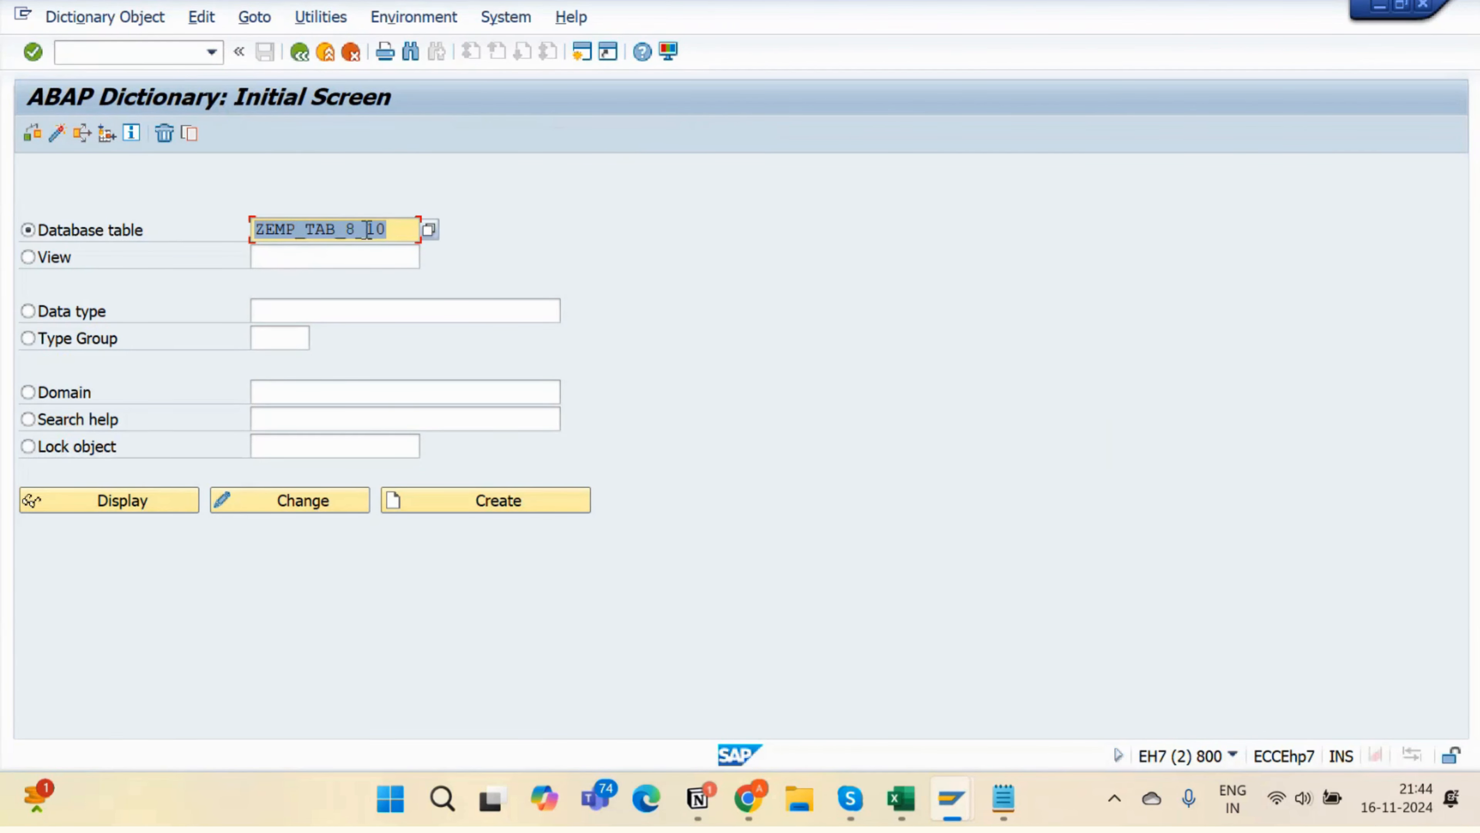
pyautogui.moveTo(404, 231); pyautogui.dragTo(221, 257)
# - Glance at the Notion TMG notes, then return to the ZEMP_TAB_8_10 Change Table window
pyautogui.hotkey('alt', 'Tab')
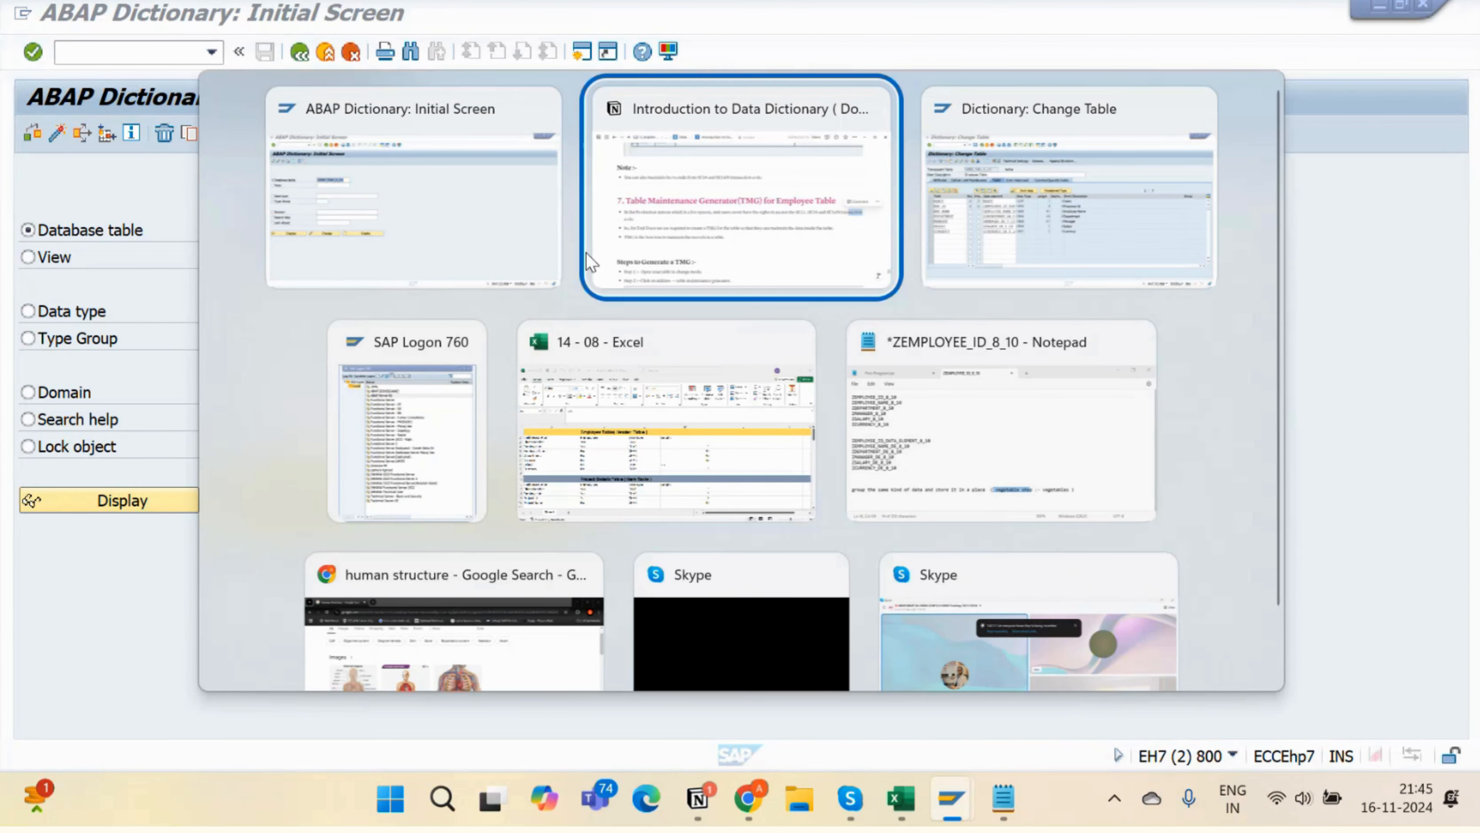
pyautogui.hotkey('alt', 'Tab')
pyautogui.hotkey('alt', 'Tab')
pyautogui.hotkey('alt', 'Tab')
pyautogui.hotkey('alt', 'Tab')
pyautogui.hotkey('alt', 'Tab')
pyautogui.hotkey('alt', 'Tab')
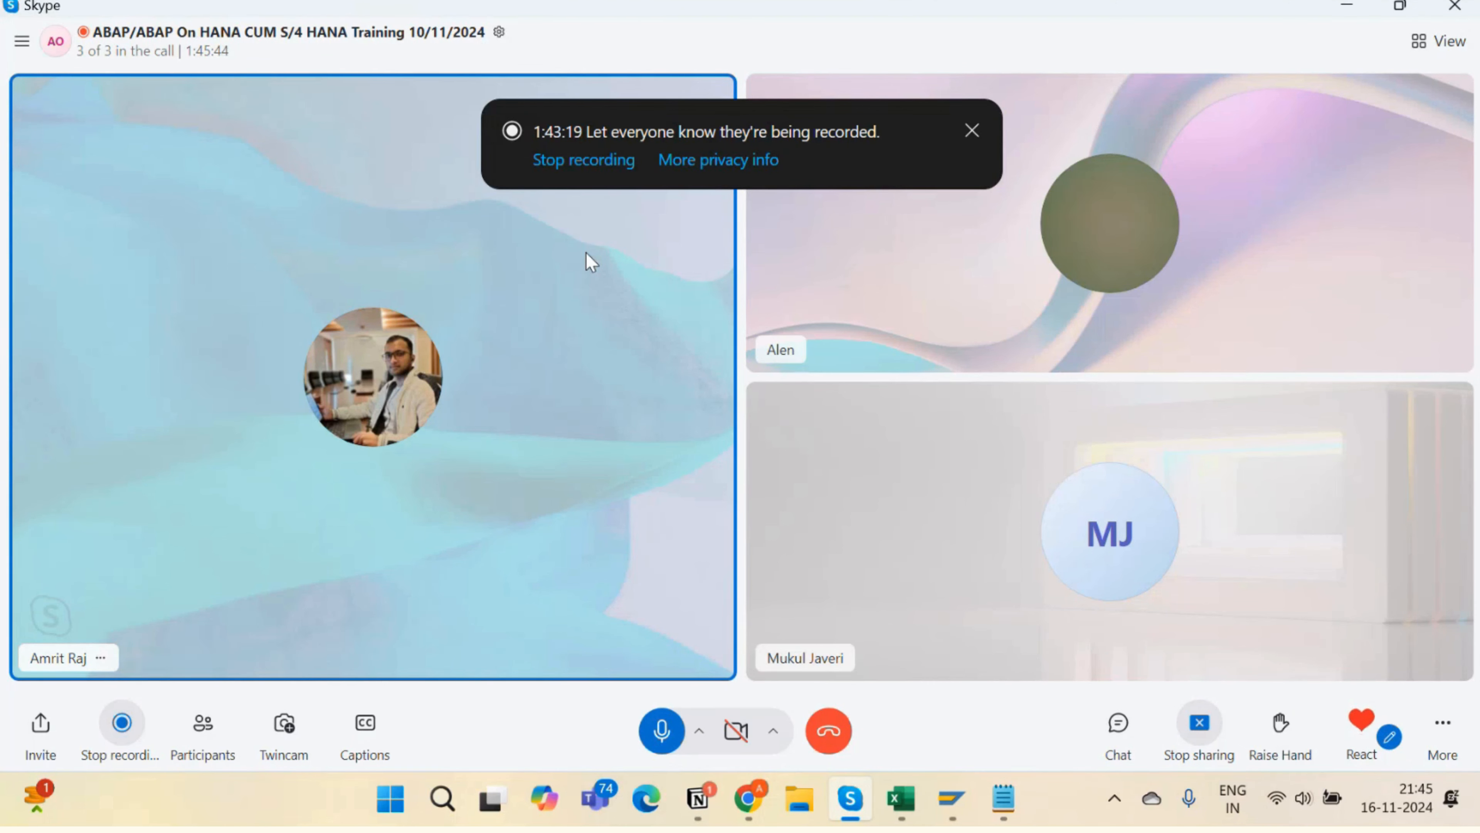
pyautogui.hotkey('alt', 'Tab')
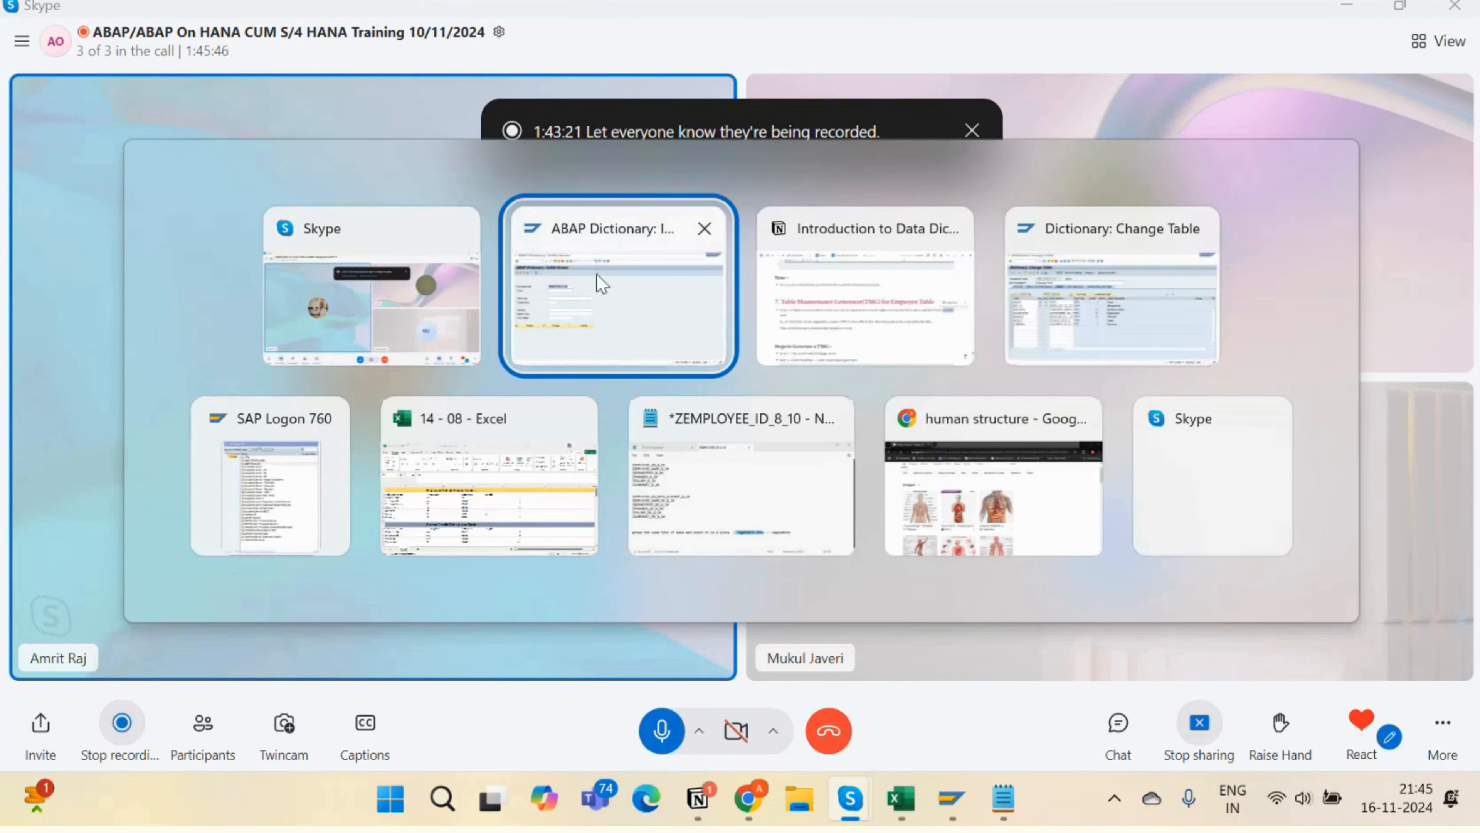
pyautogui.press('Tab')
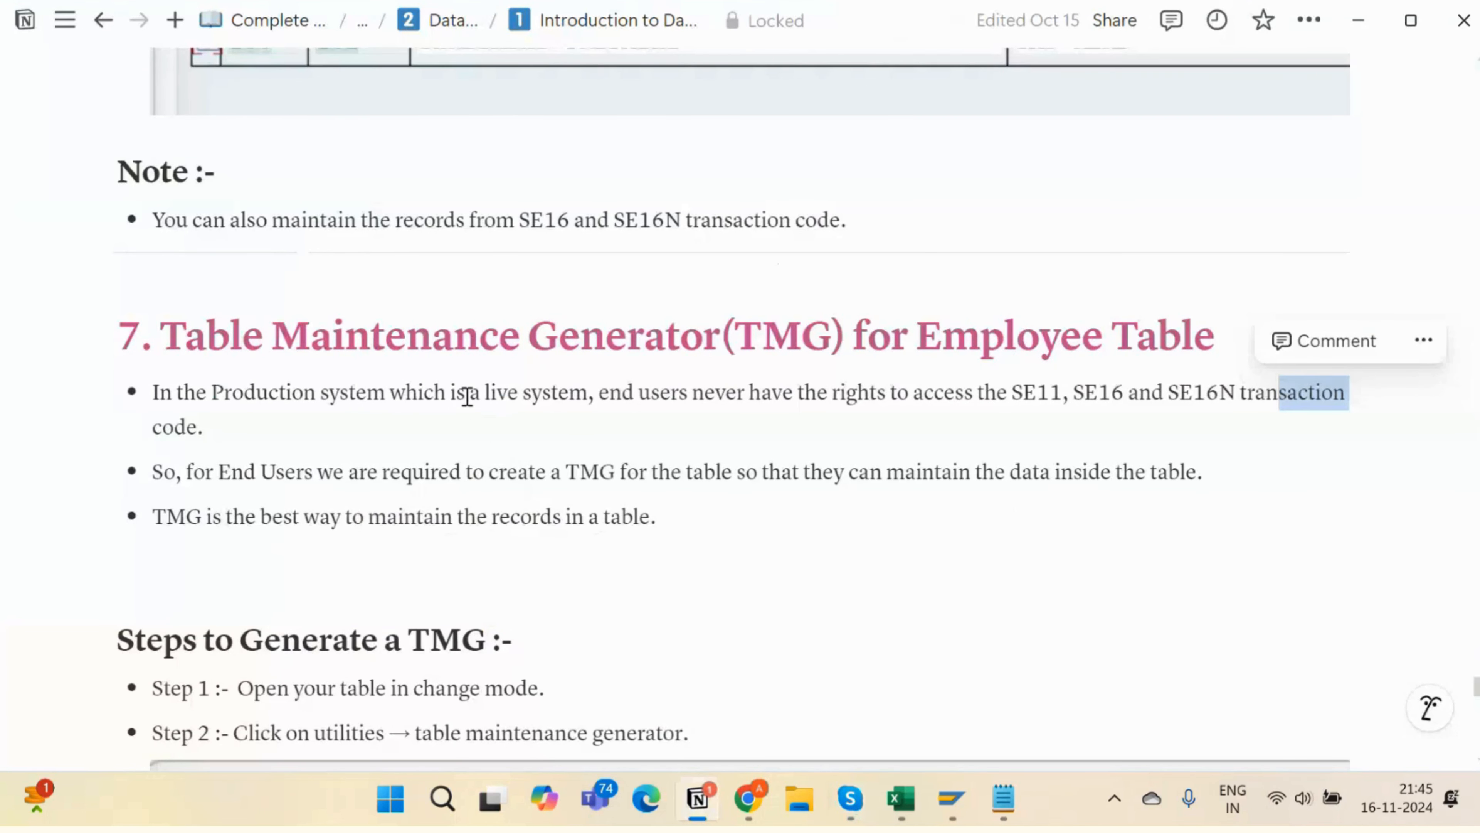
pyautogui.hotkey('alt', 'Tab')
pyautogui.press('Tab')
pyautogui.press('Tab')
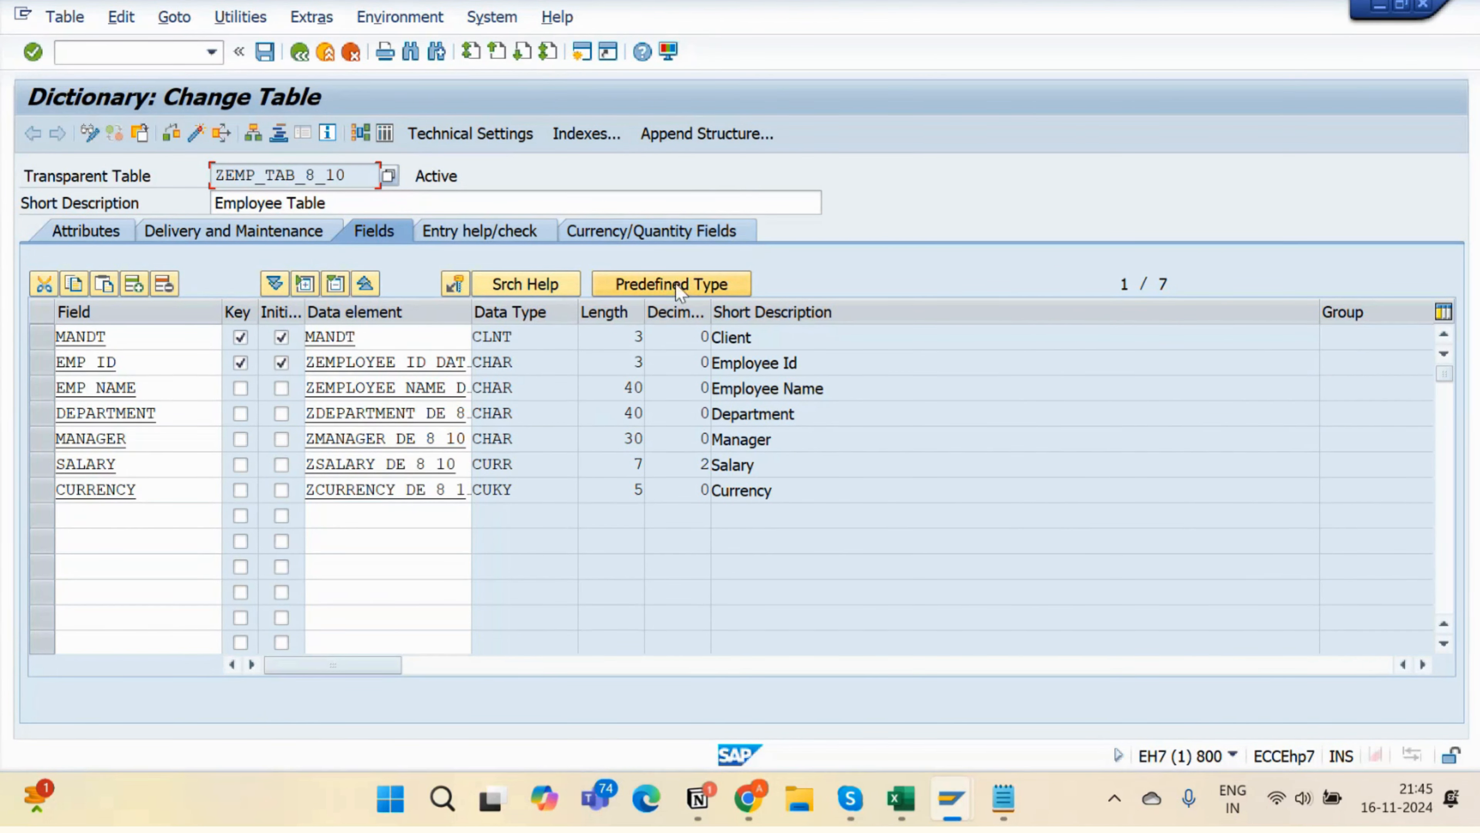
# - Verify Display/Maintenance Allowed on Delivery and Maintenance, back to Fields, and show Utilities
pyautogui.click(245, 237)
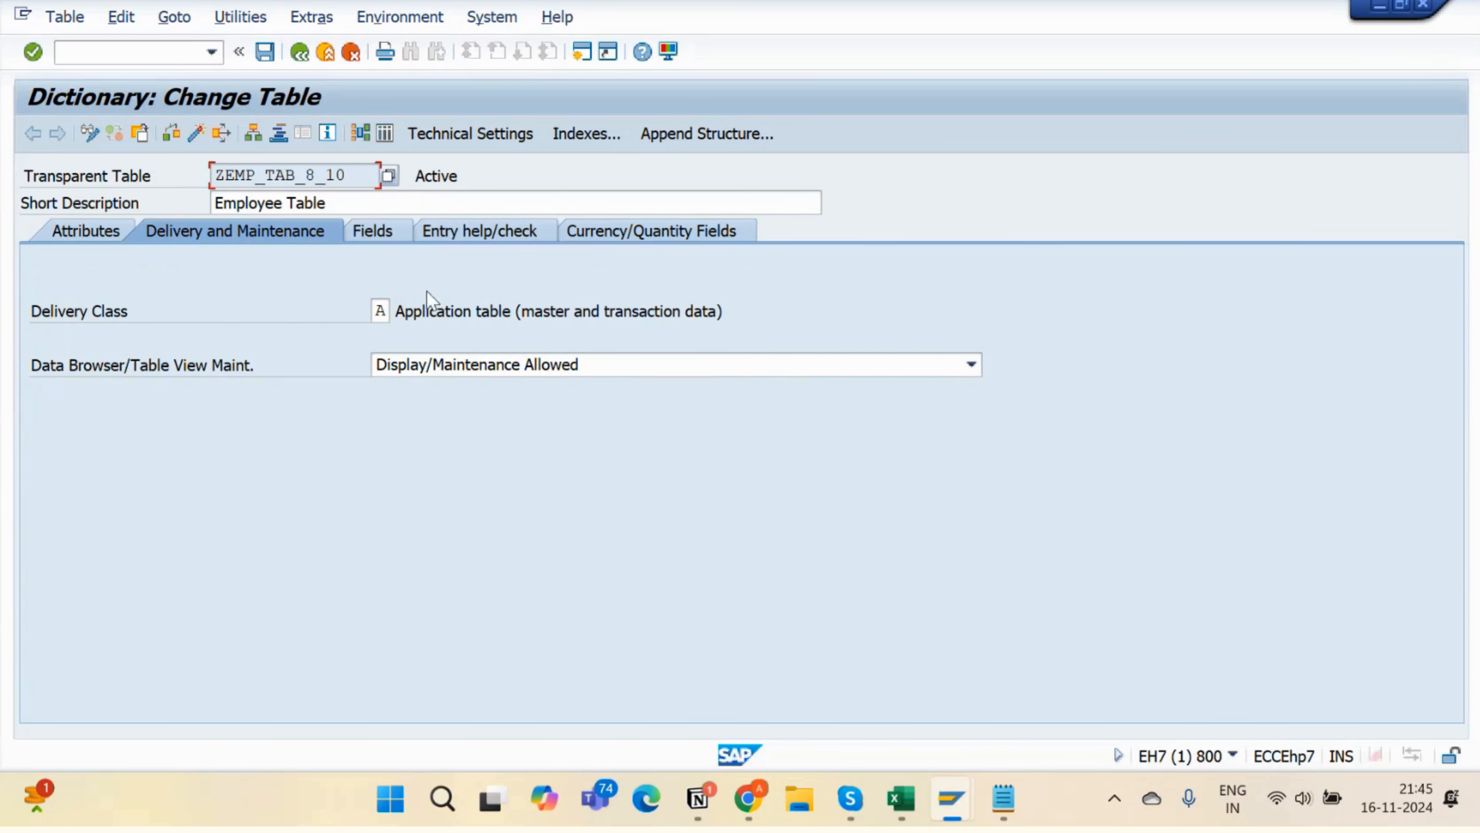
pyautogui.click(387, 230)
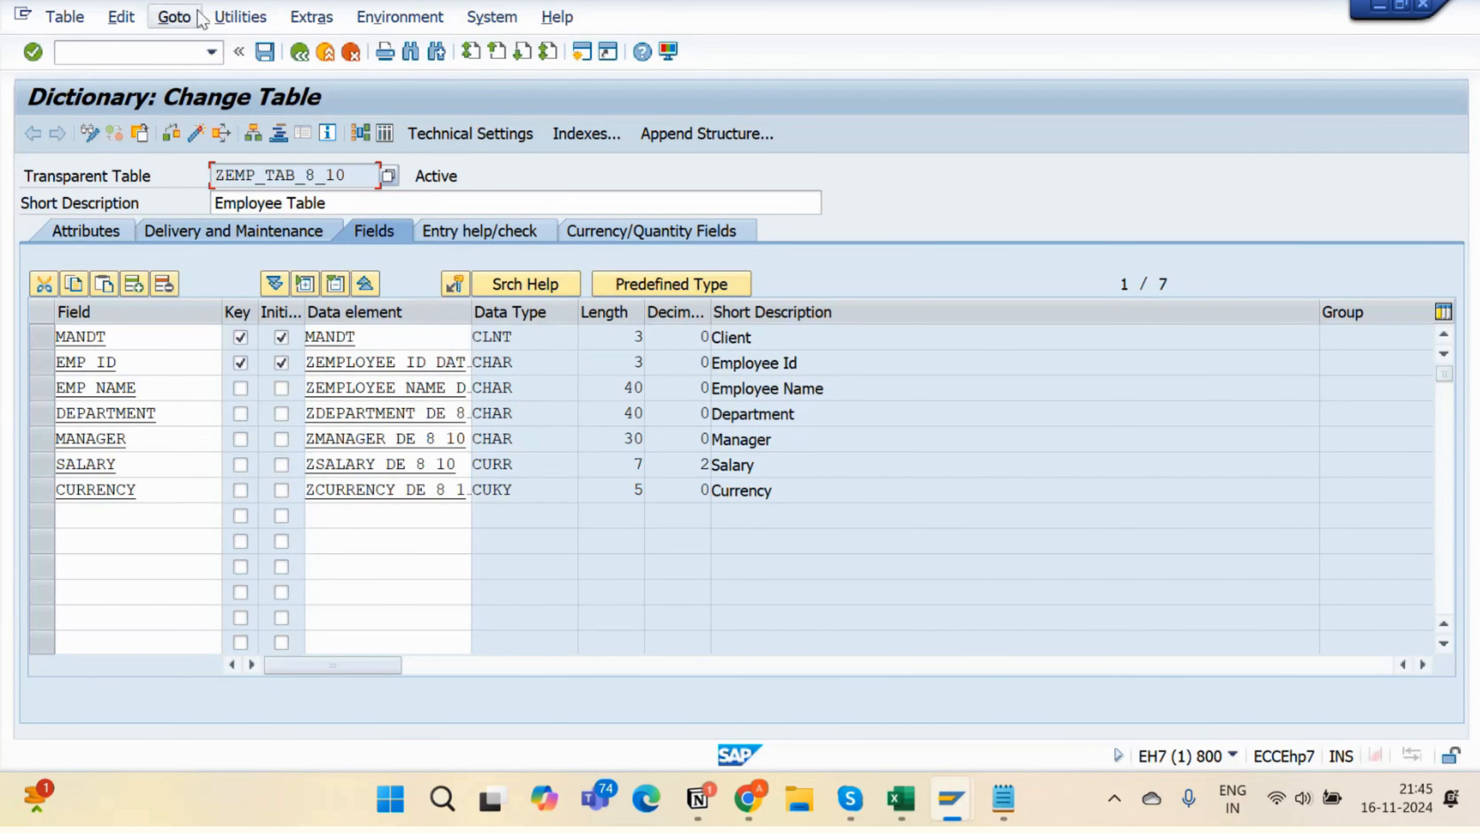
pyautogui.click(239, 17)
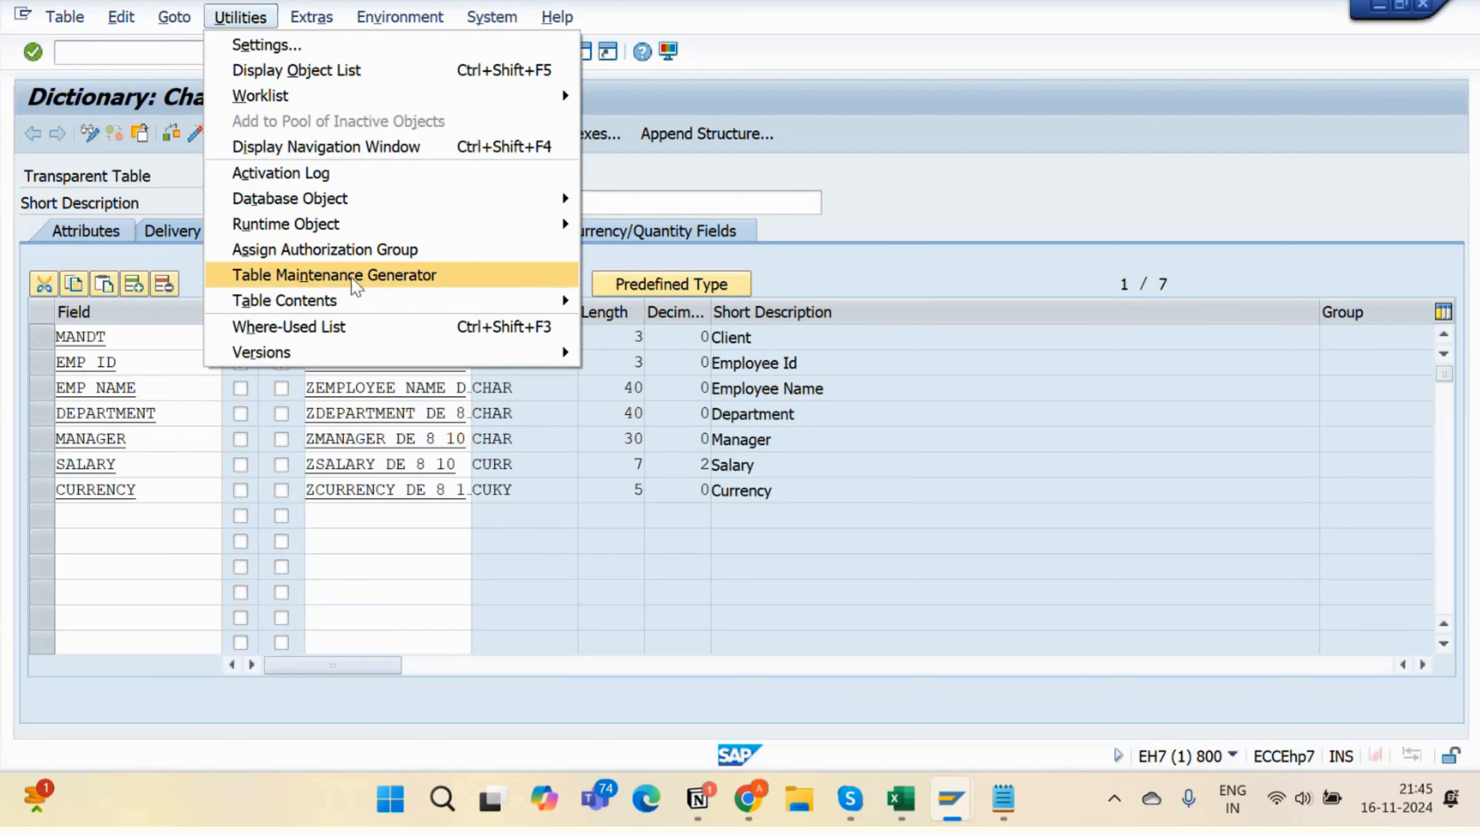
# - Launch the Table Maintenance Generator for ZEMP_TAB_8_10 and place the cursor in Authorization Group
pyautogui.click(441, 277)
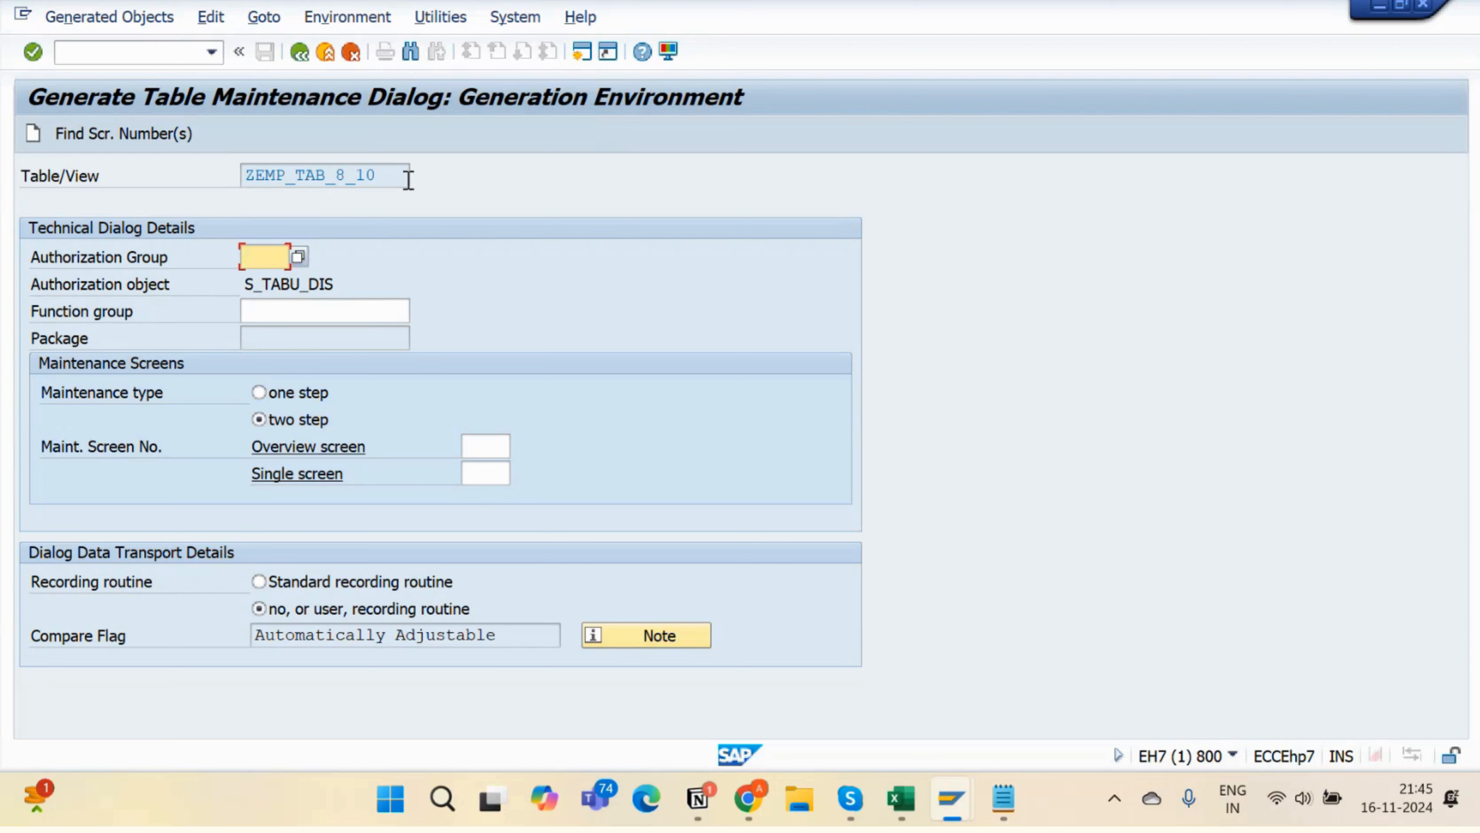
pyautogui.moveTo(408, 179); pyautogui.dragTo(244, 207)
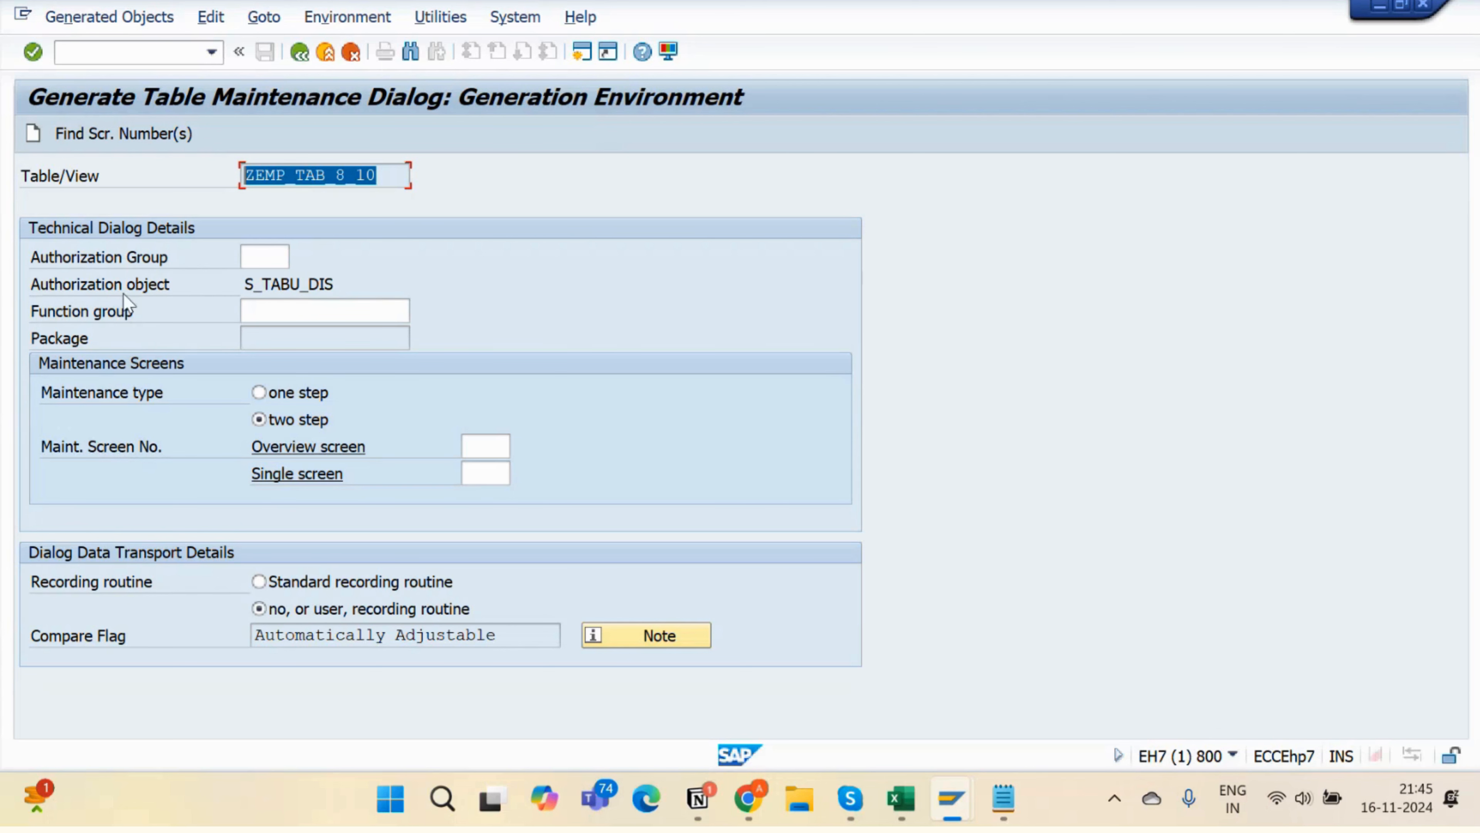
pyautogui.click(256, 256)
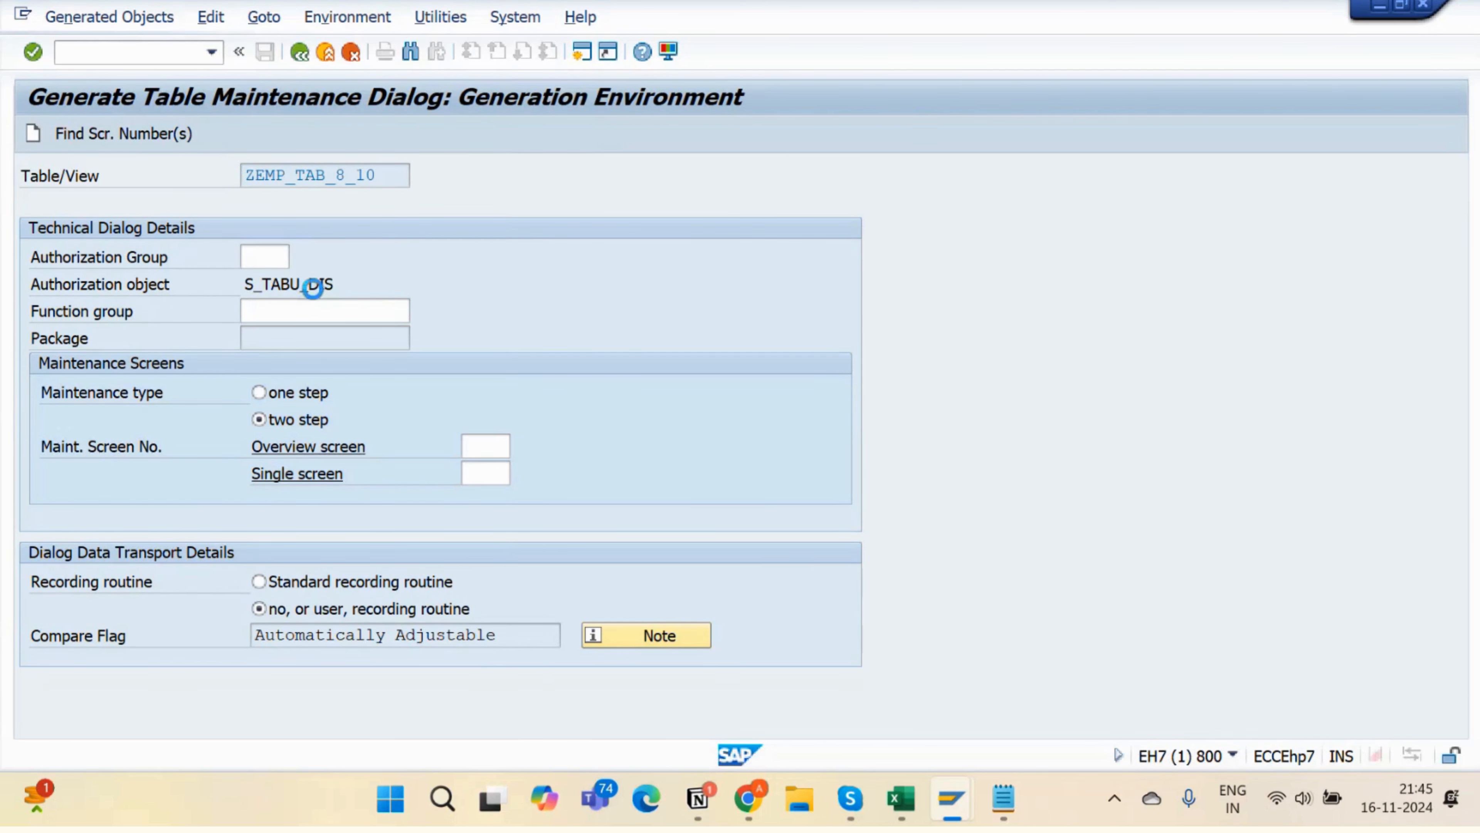
# - Pick &NC& from the Authorization Group value help, then move to the Function group field
pyautogui.press('F4')
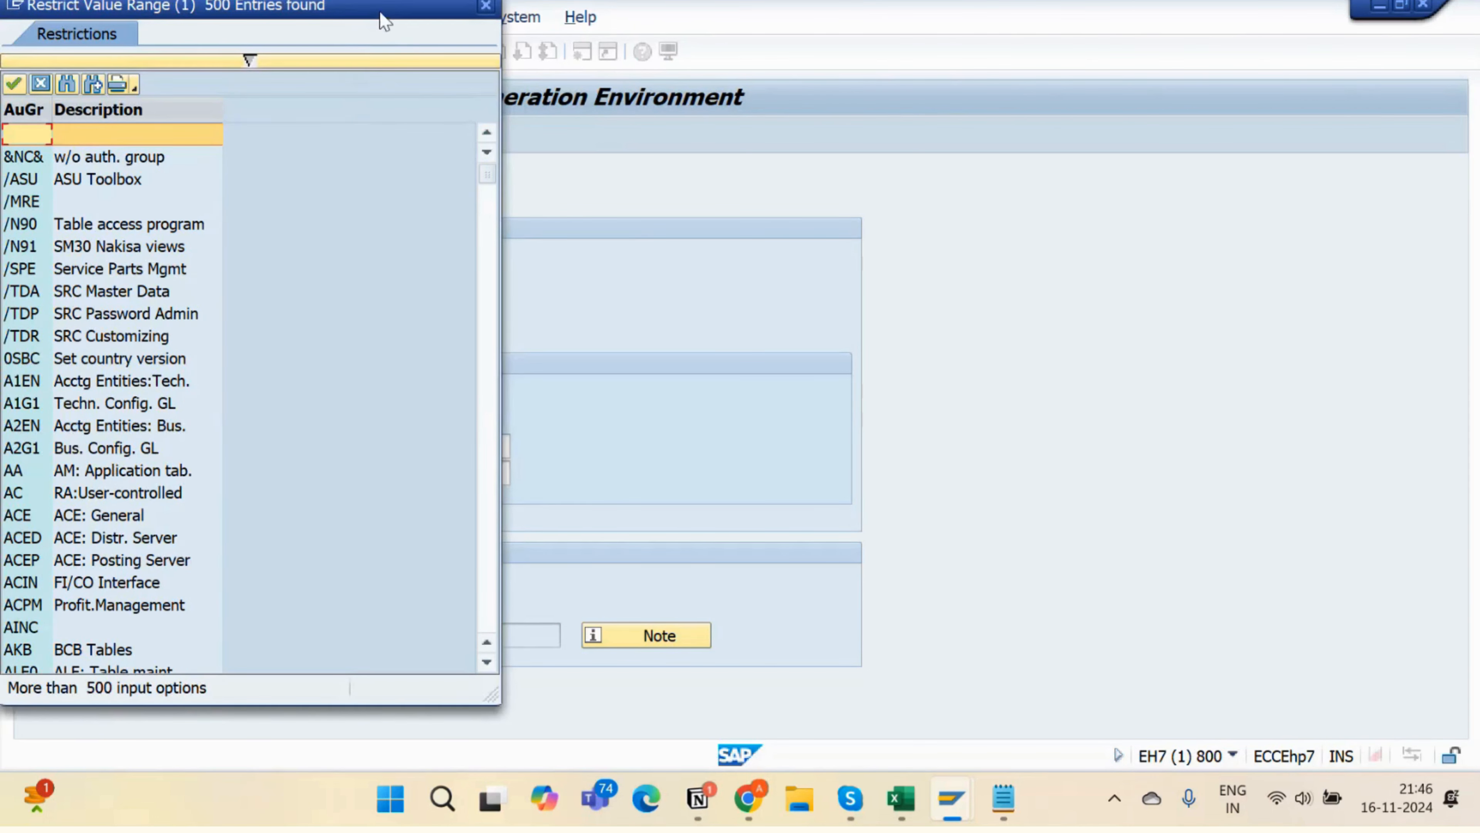
pyautogui.moveTo(386, 16); pyautogui.dragTo(891, 41)
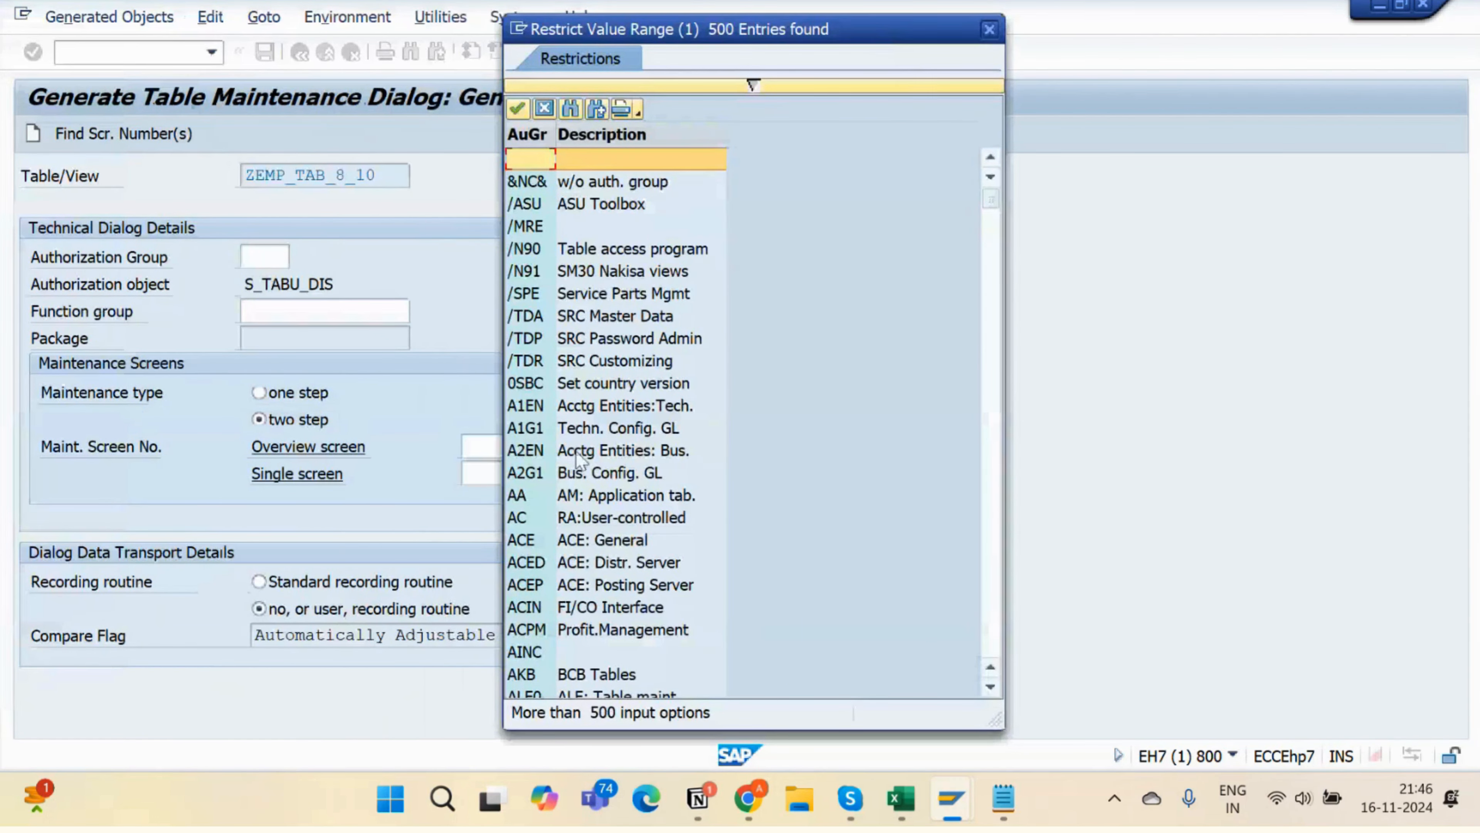
pyautogui.doubleClick(528, 181)
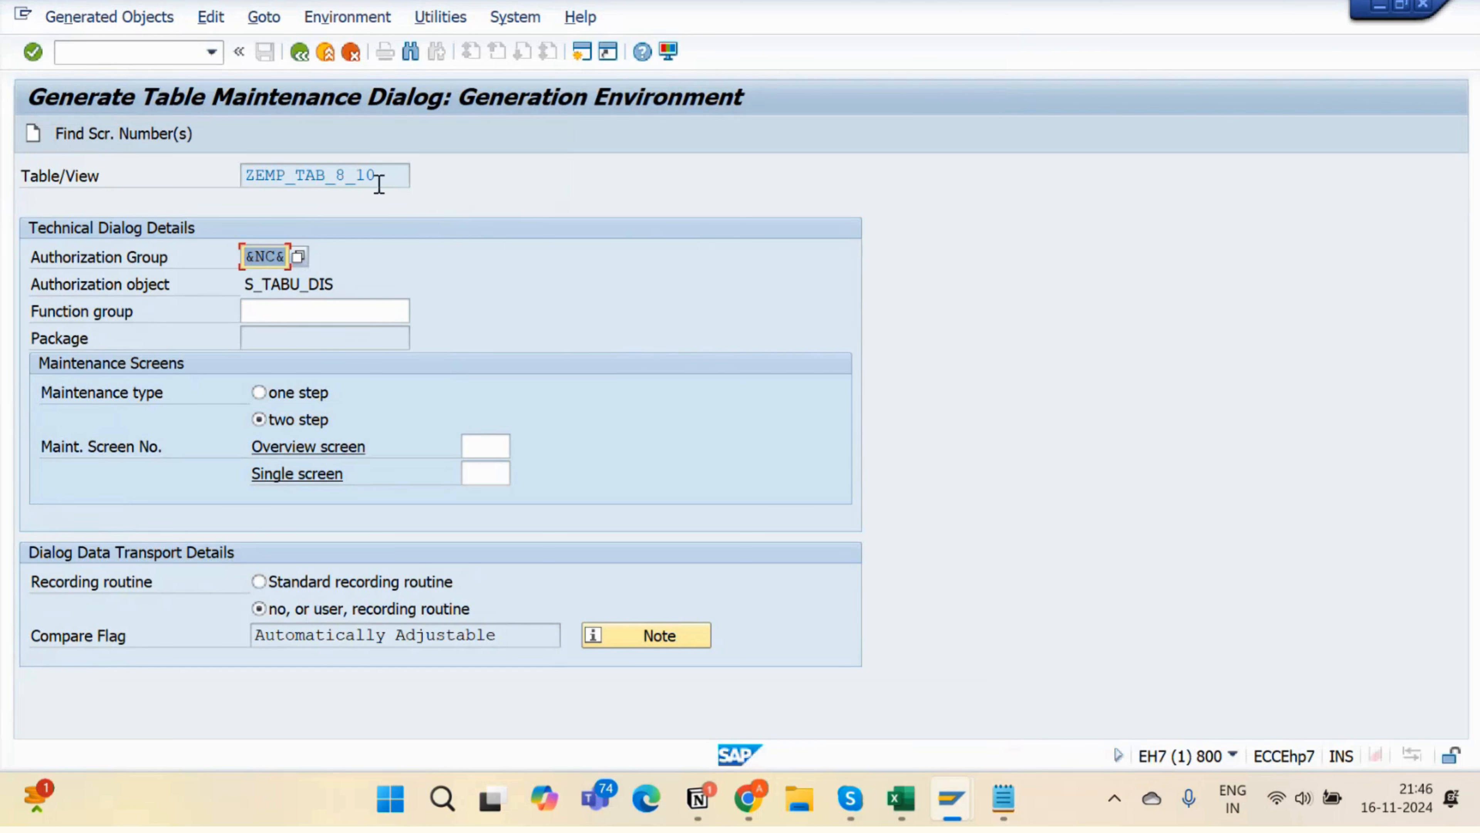
pyautogui.moveTo(383, 175); pyautogui.dragTo(198, 215)
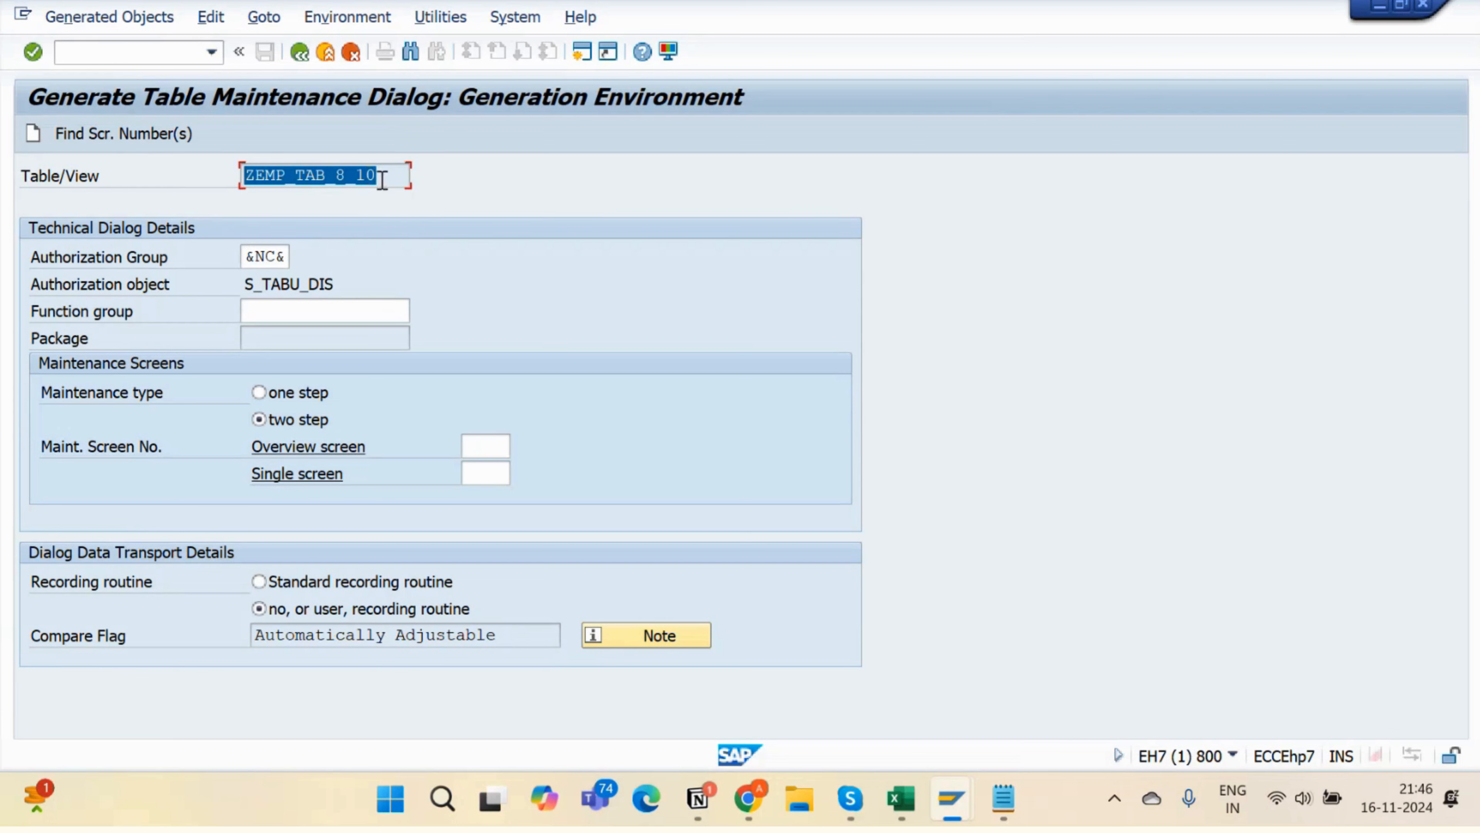
pyautogui.moveTo(376, 176); pyautogui.dragTo(203, 196)
pyautogui.click(288, 257)
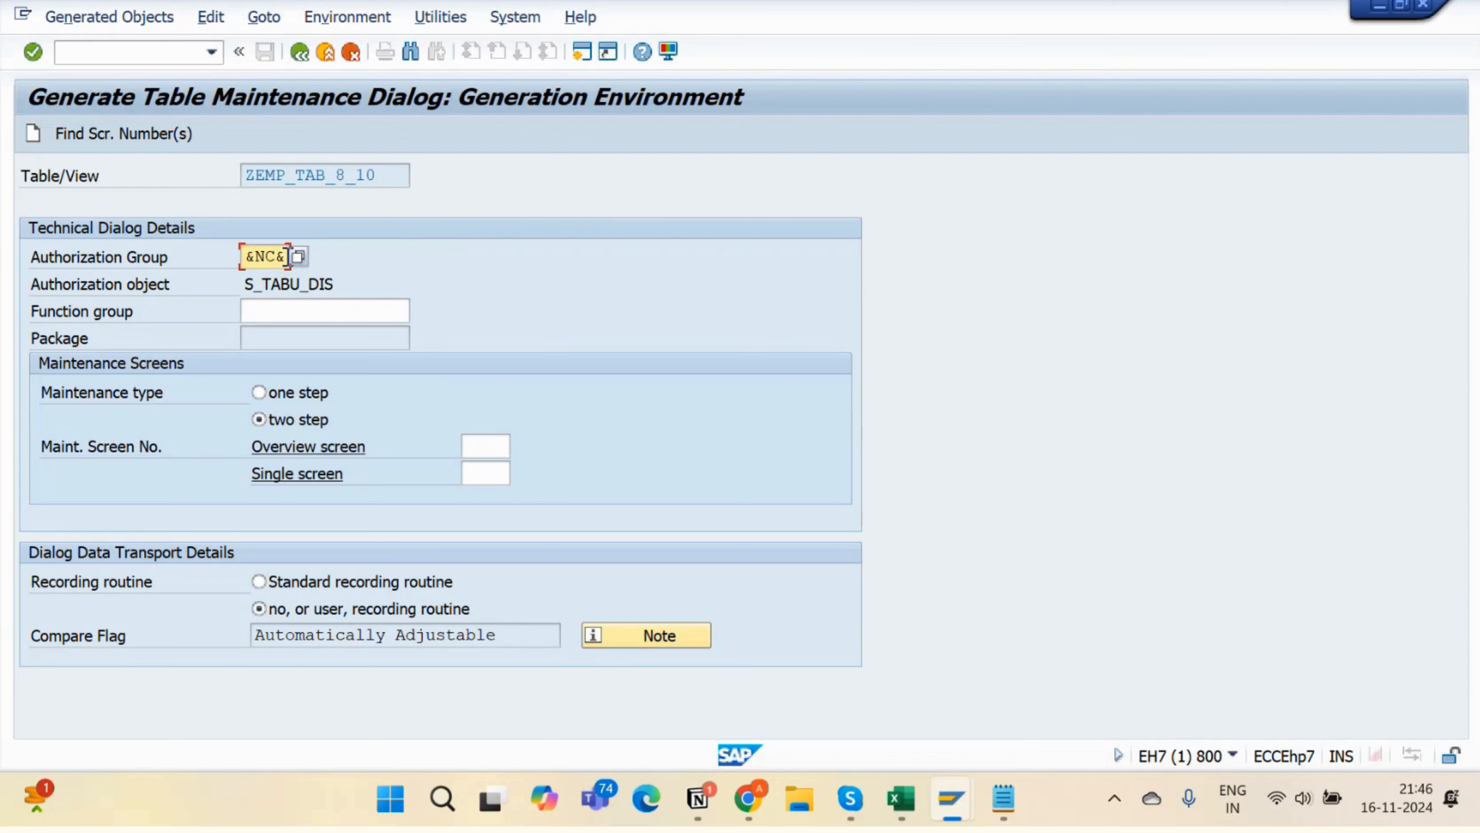
pyautogui.moveTo(287, 257); pyautogui.dragTo(237, 257)
pyautogui.click(389, 178)
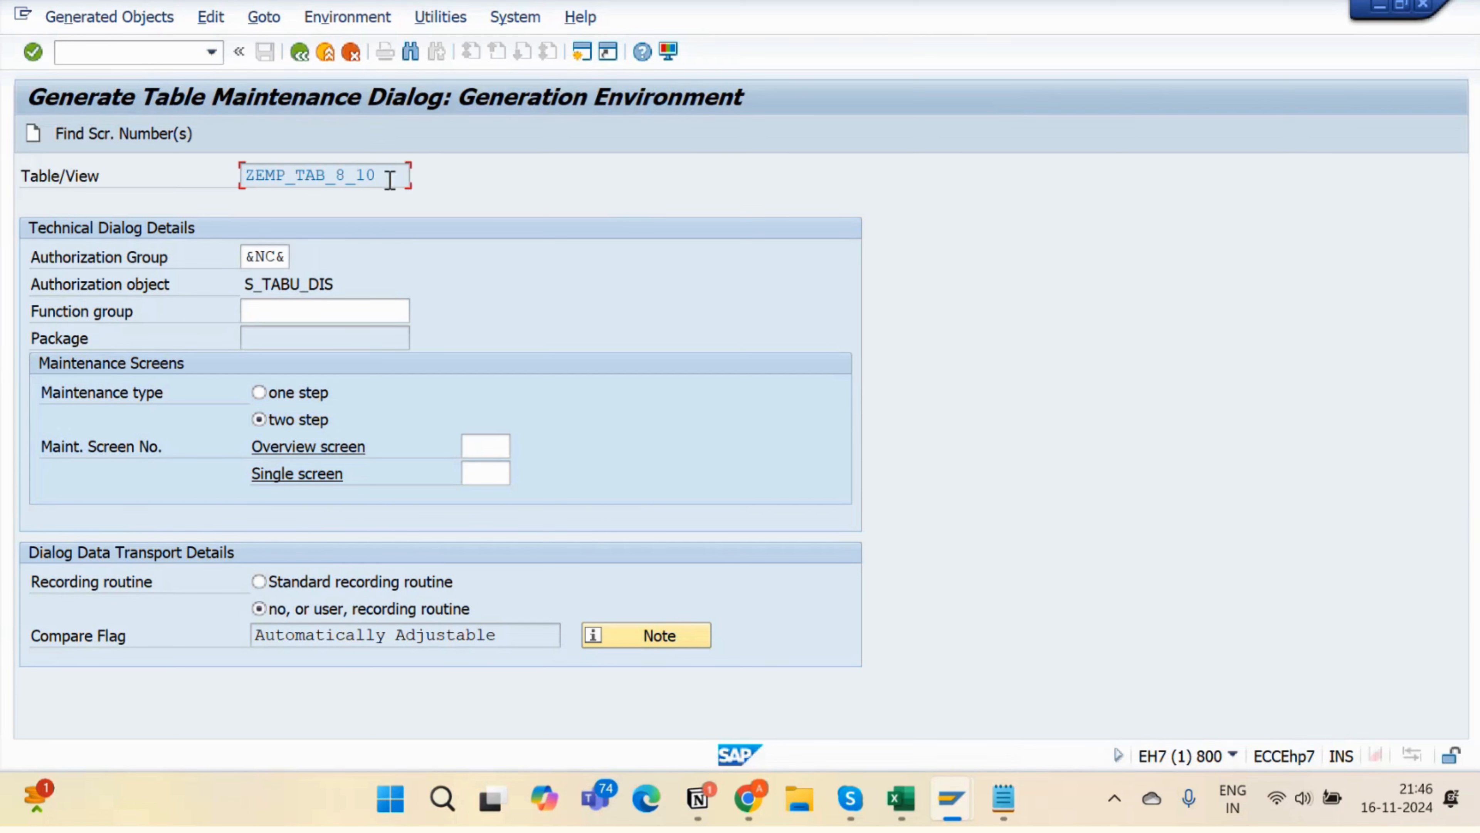
pyautogui.moveTo(389, 177); pyautogui.dragTo(214, 179)
pyautogui.hotkey('ctrl', 'c')
pyautogui.click(287, 312)
# - Paste ZEMP_TAB_8_10 as function group, choose one-step maintenance, and request screen-number proposals
pyautogui.hotkey('ctrl', 'v')
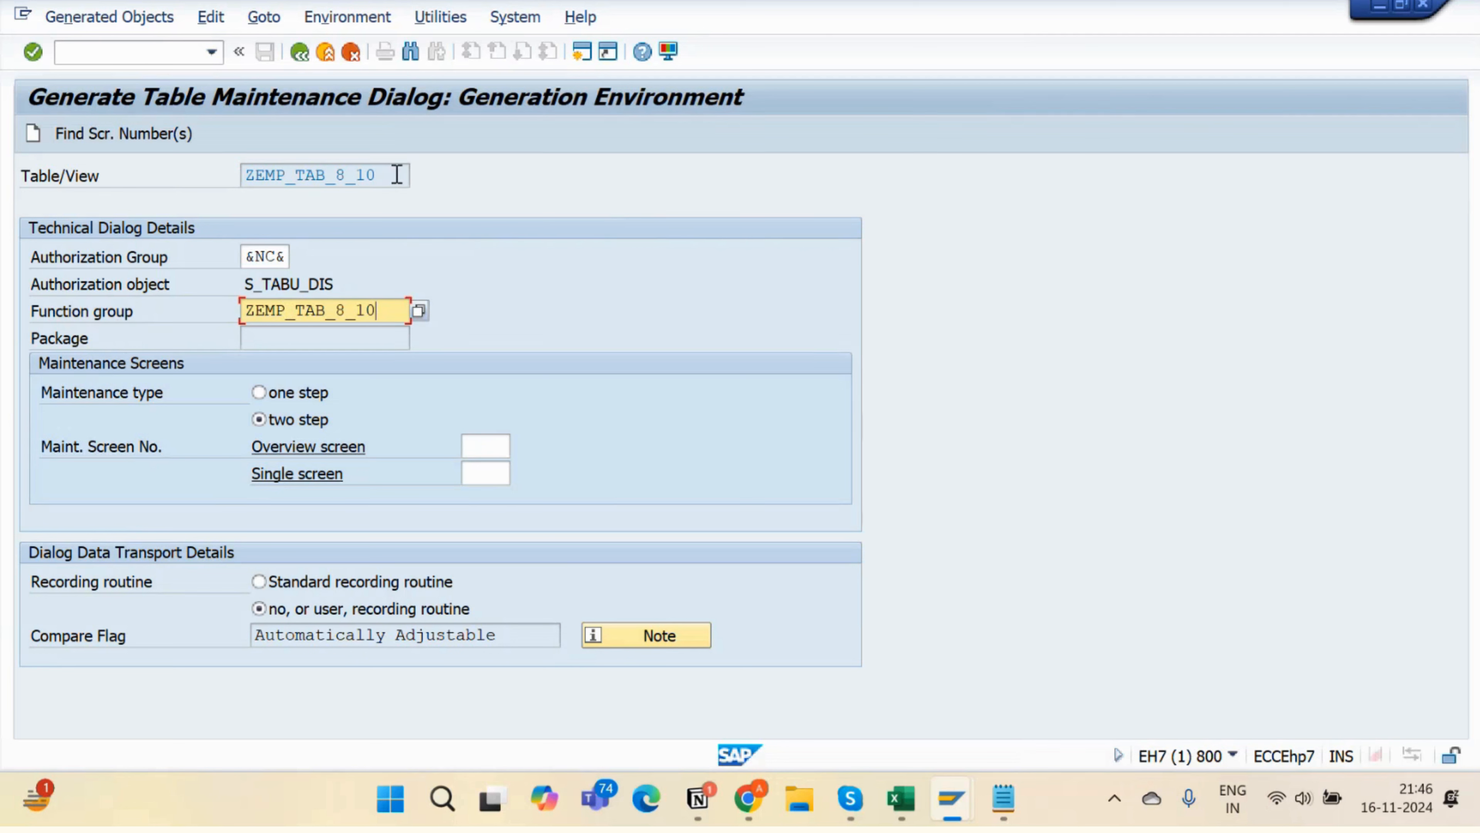
pyautogui.moveTo(396, 175); pyautogui.dragTo(254, 175)
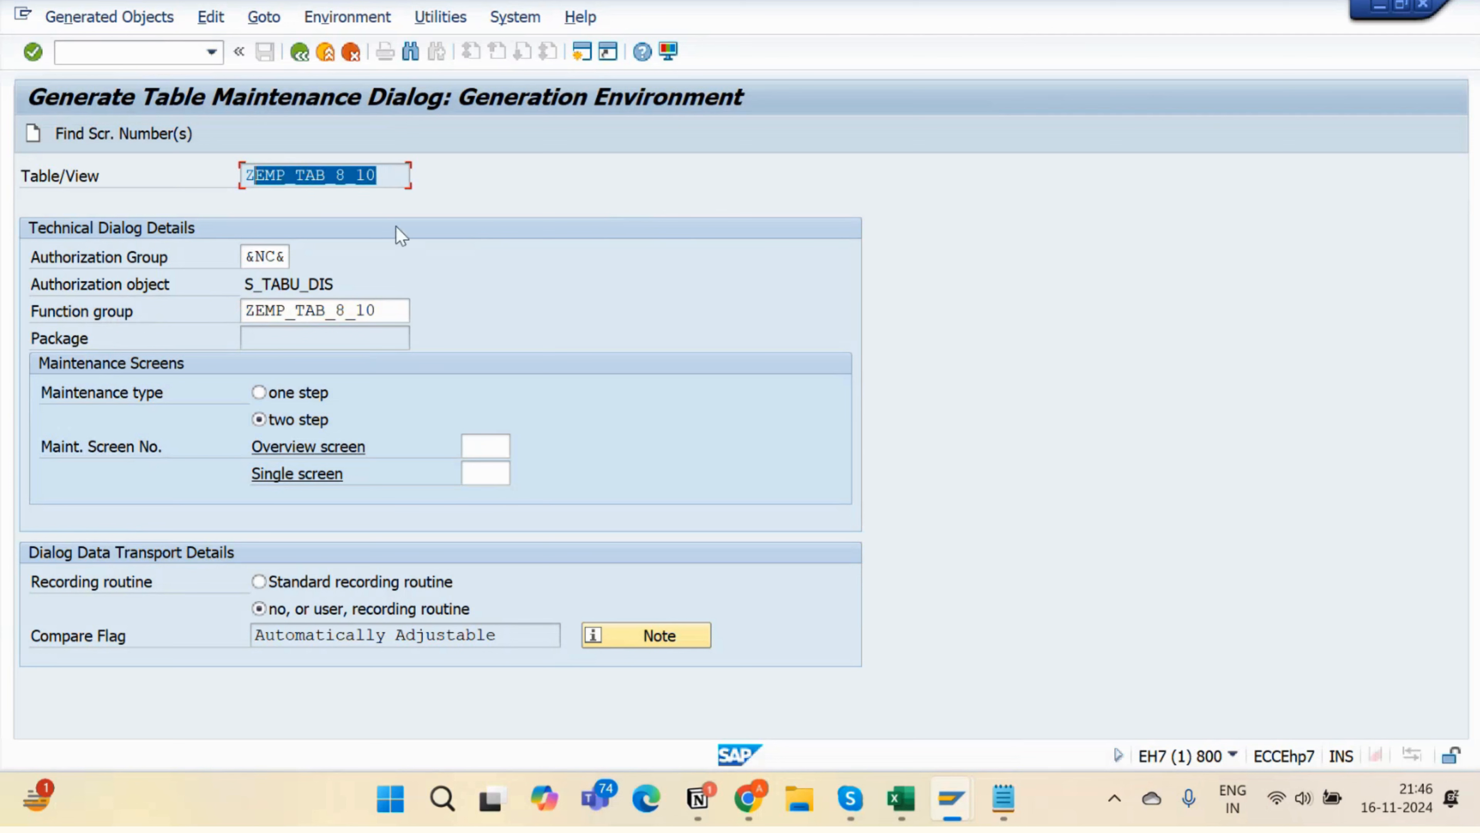
pyautogui.click(386, 175)
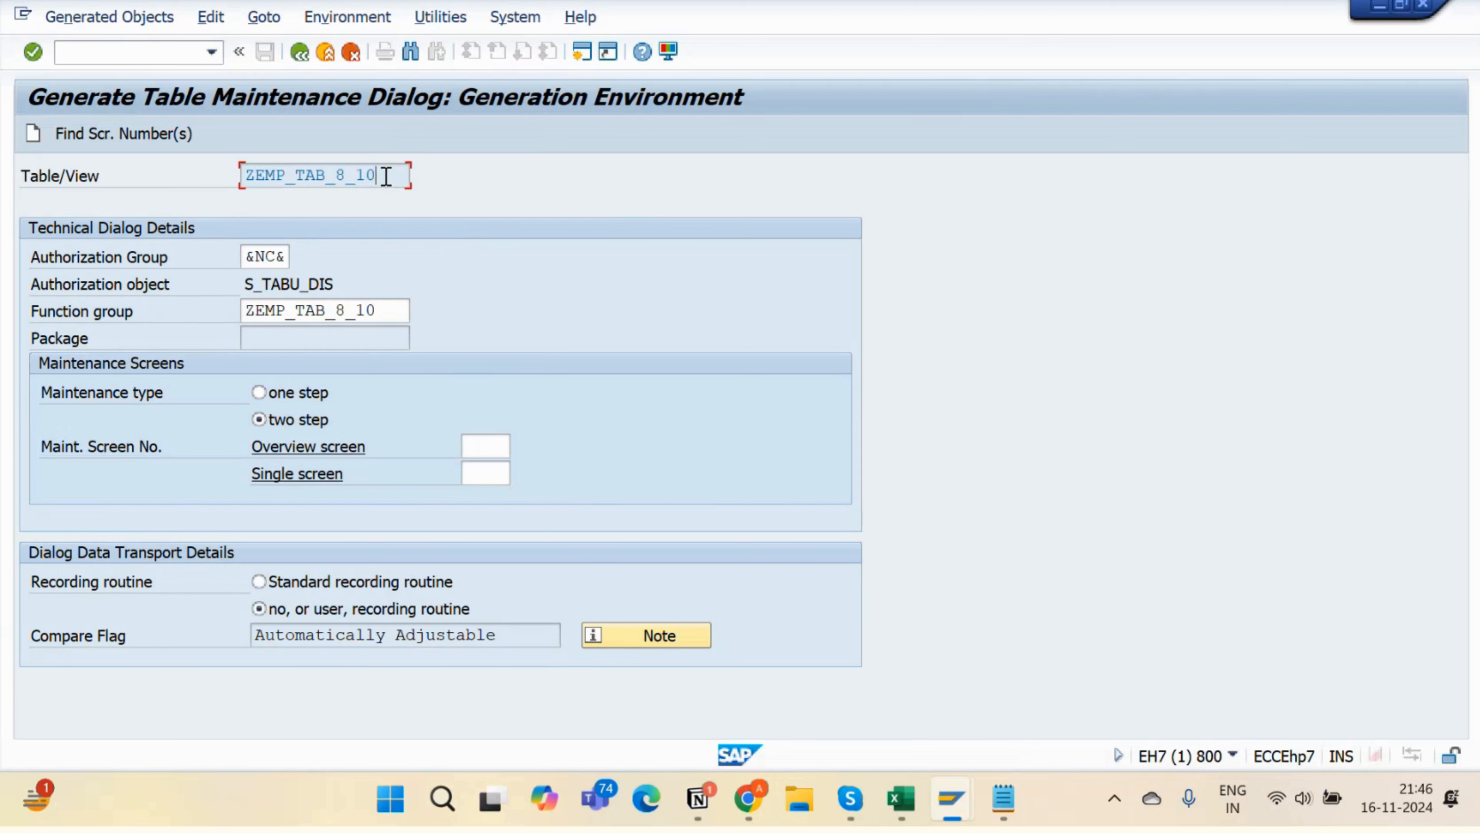
pyautogui.moveTo(389, 310); pyautogui.dragTo(247, 310)
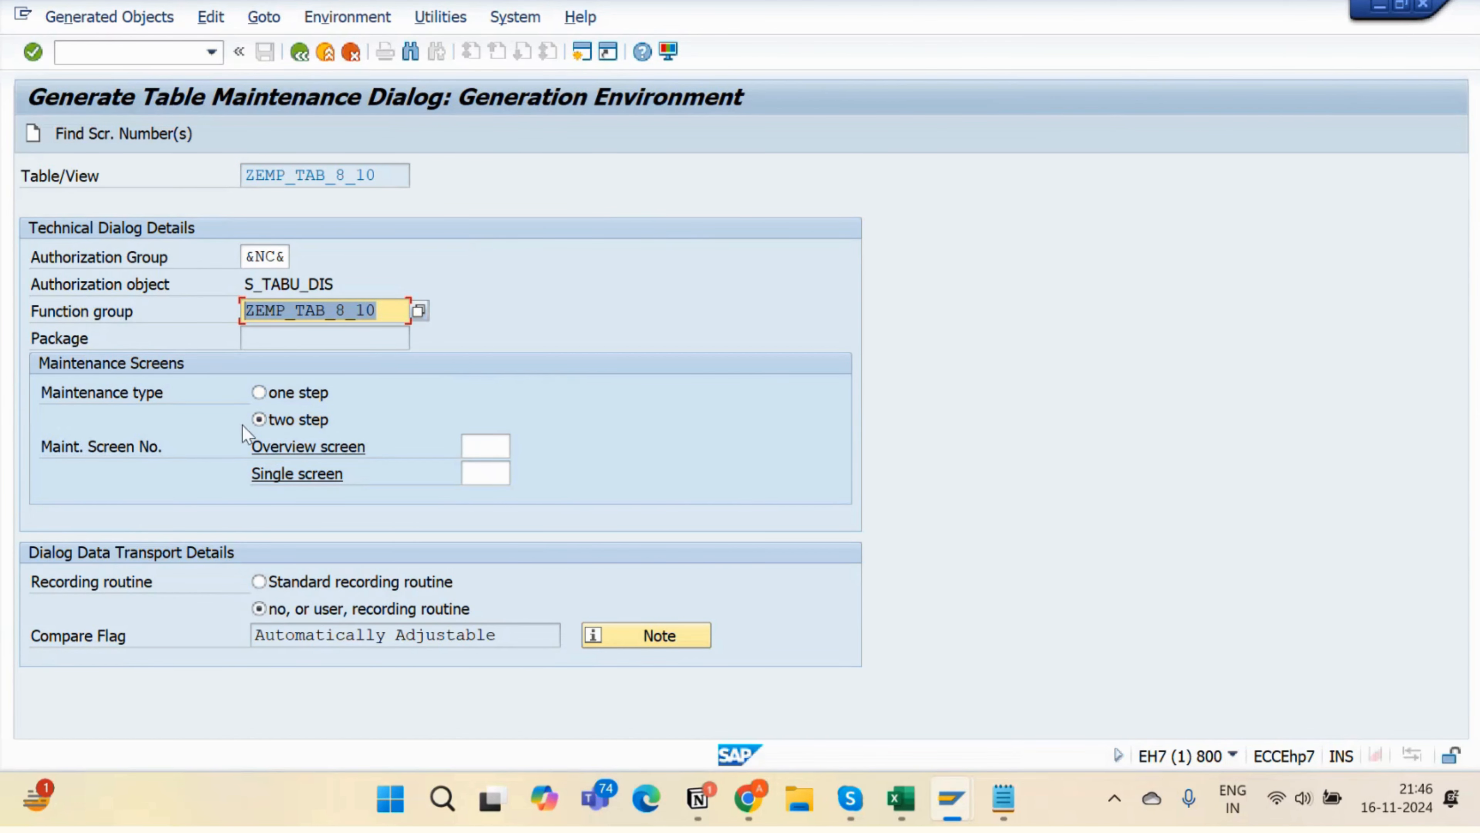
pyautogui.click(278, 399)
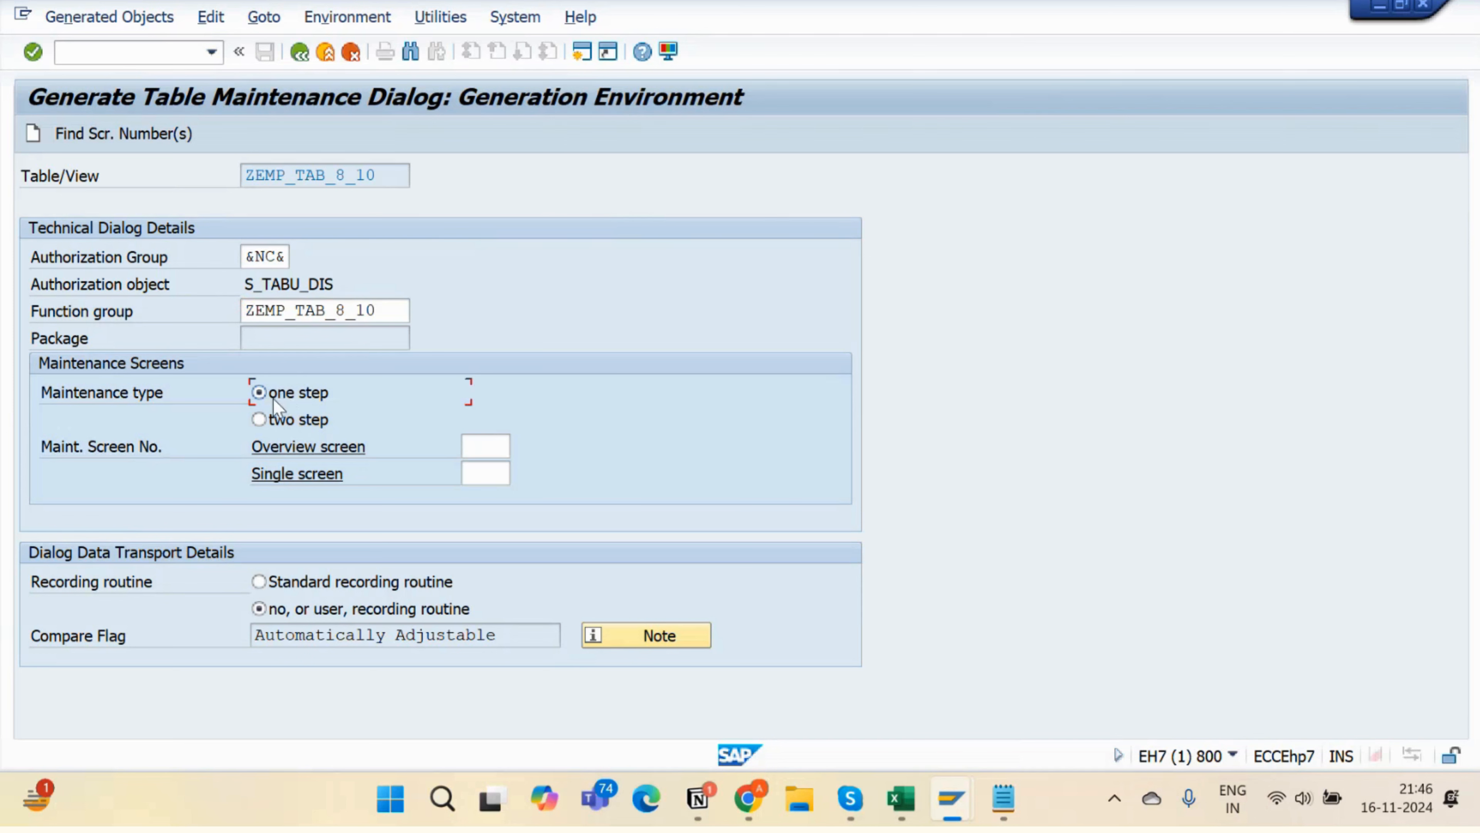
pyautogui.click(129, 133)
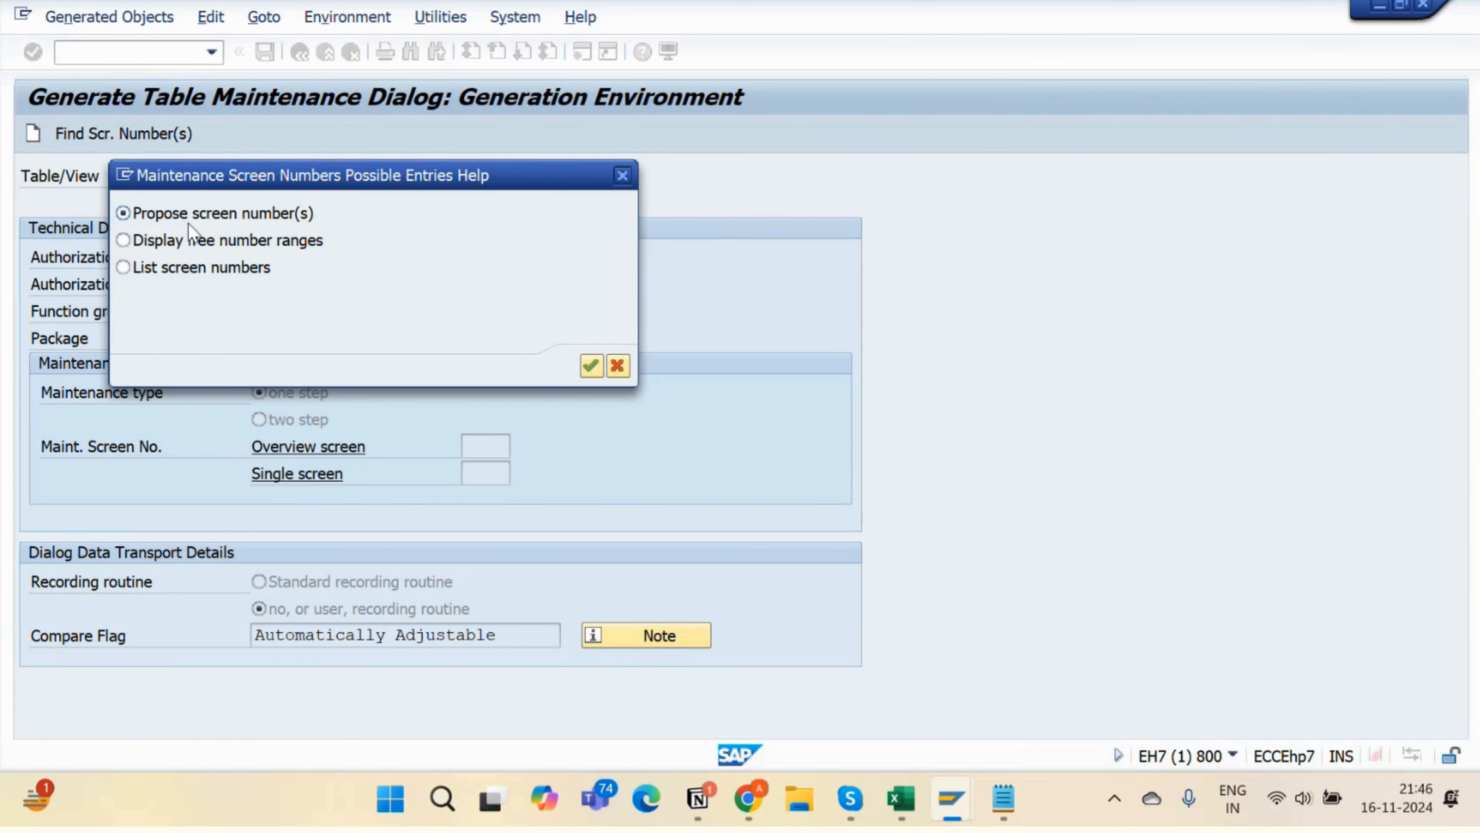
# - Accept the proposed screen number and create the dialog, confirming package and workbench request
pyautogui.press('Return')
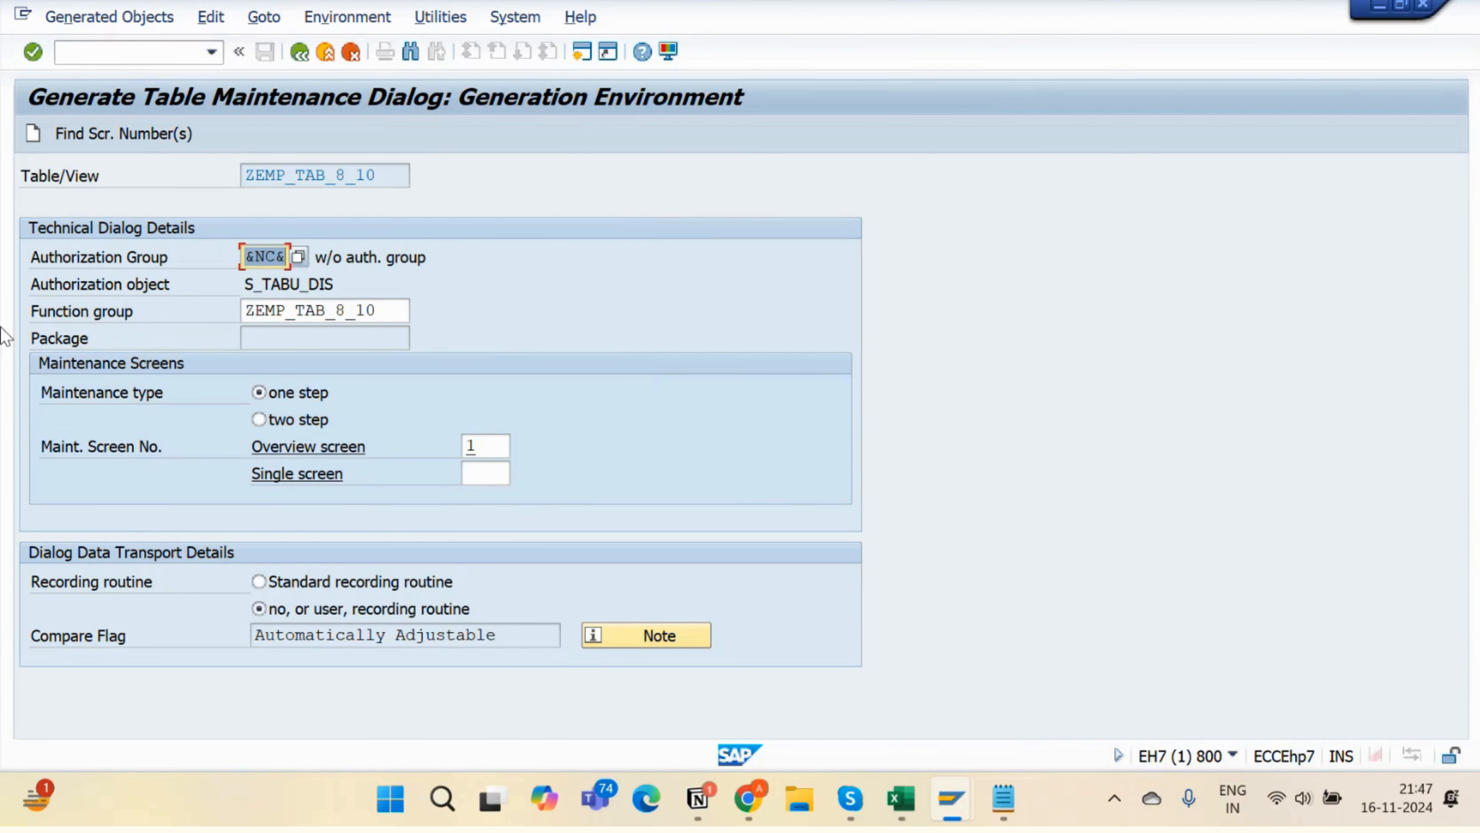
pyautogui.click(33, 138)
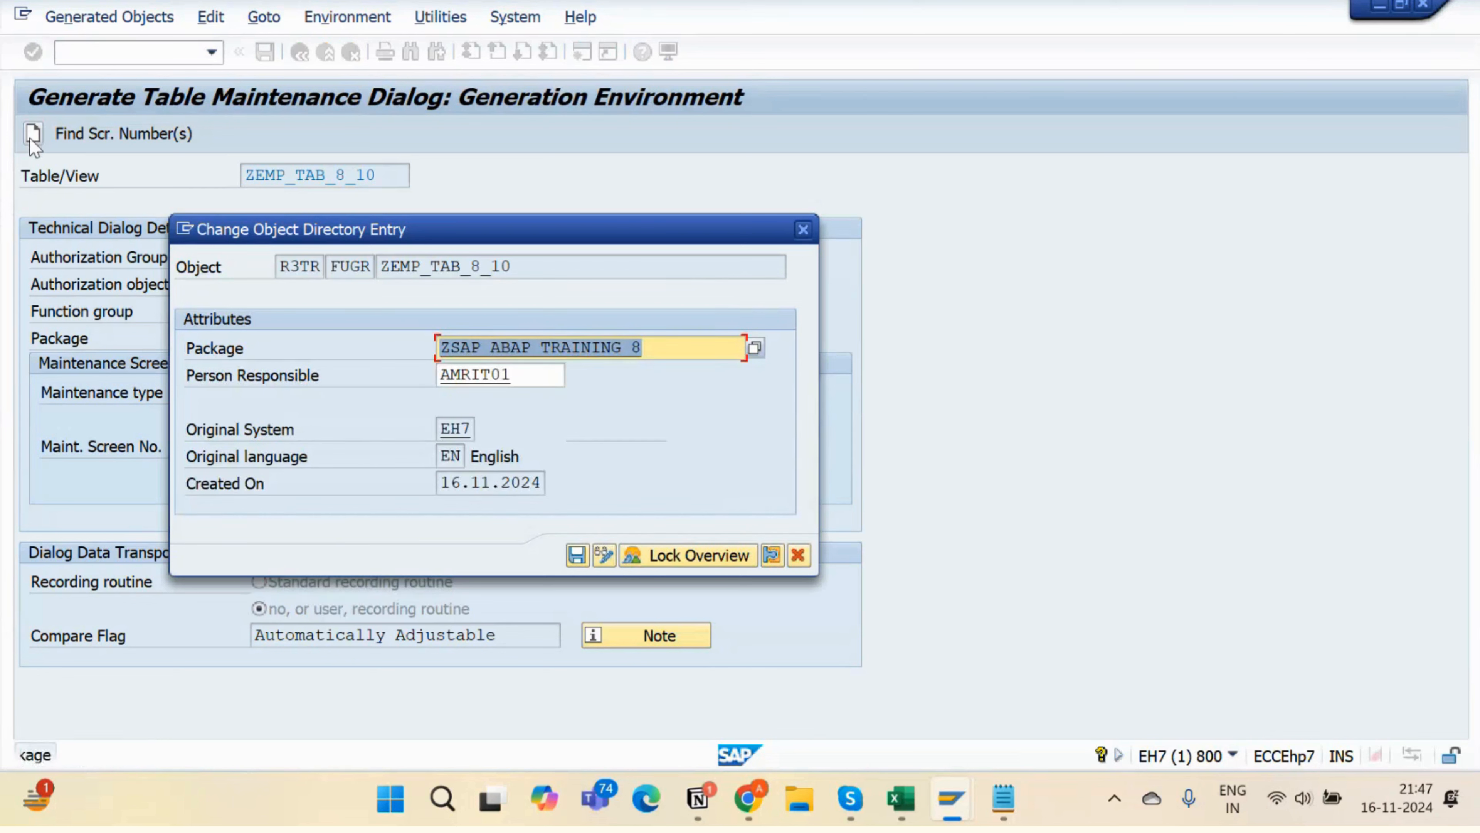
pyautogui.press('Return')
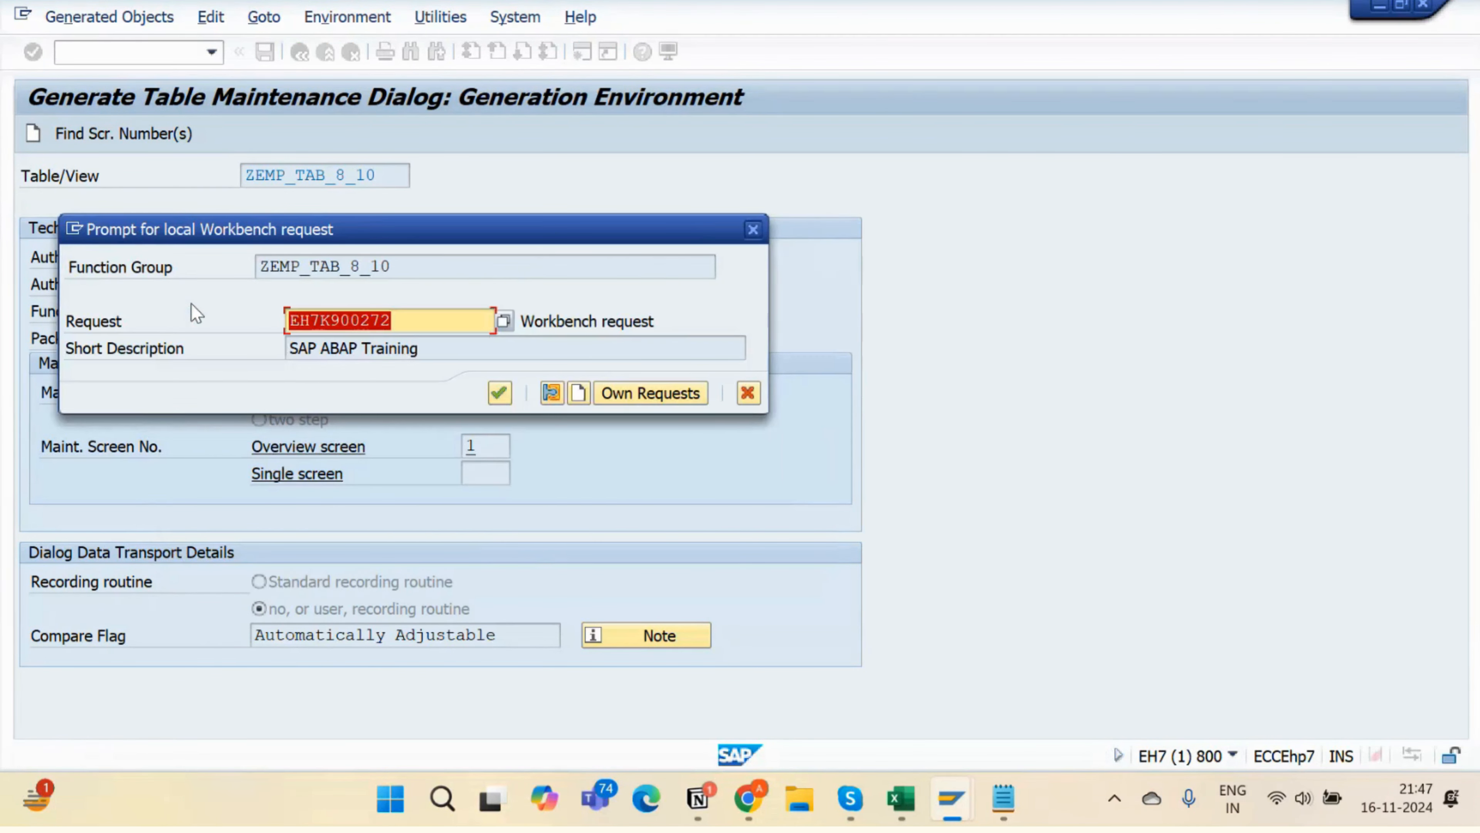
pyautogui.press('Return')
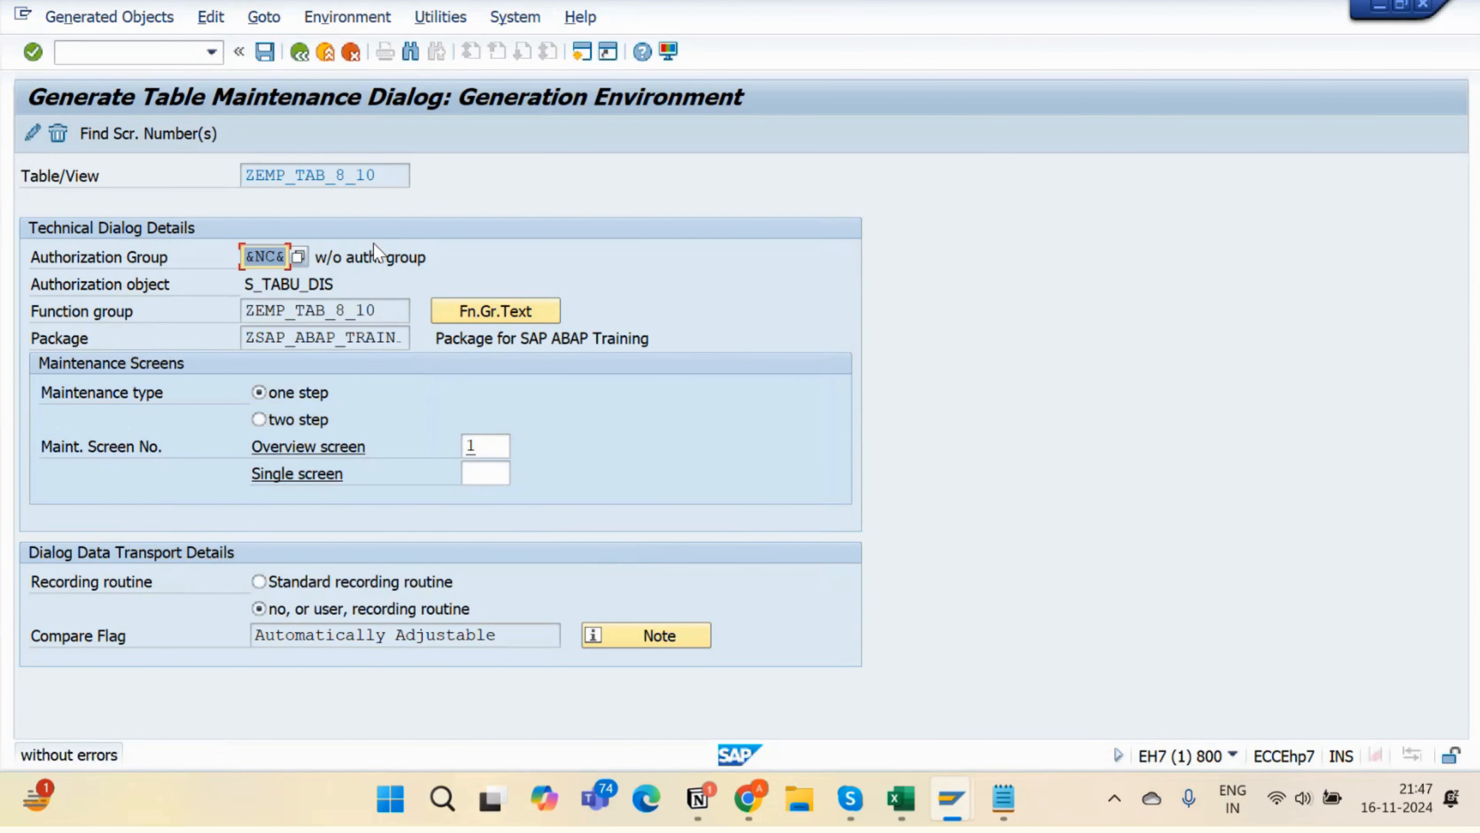
pyautogui.moveTo(385, 172); pyautogui.dragTo(220, 177)
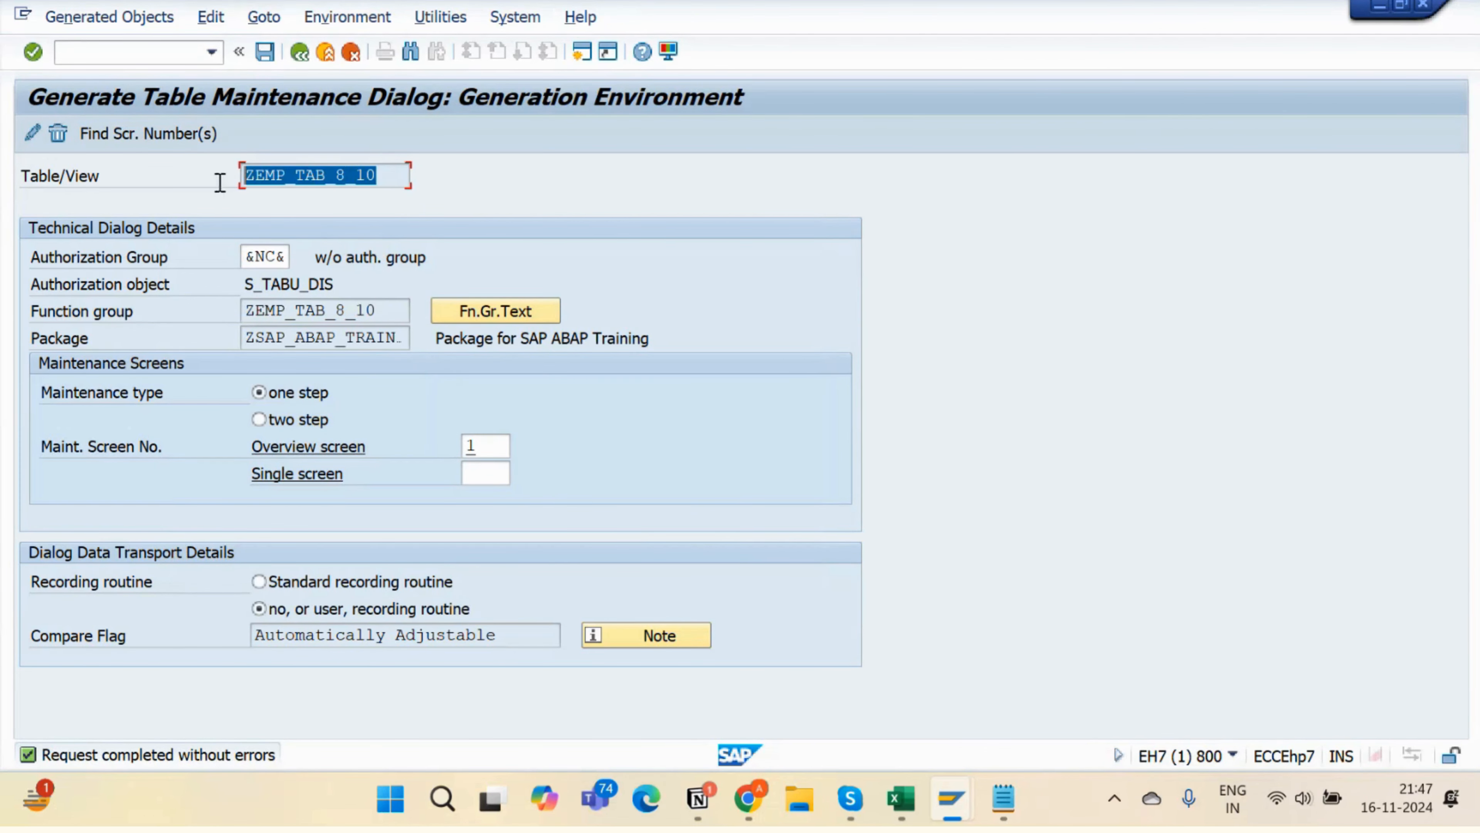
# - Highlight the table name ZEMP_TAB_8_10 and copy it to the clipboard
pyautogui.moveTo(396, 186); pyautogui.dragTo(232, 201)
pyautogui.moveTo(402, 178); pyautogui.dragTo(202, 188)
pyautogui.click(384, 178)
pyautogui.hotkey('shift', 'Left')
pyautogui.hotkey('shift', 'Left')
pyautogui.hotkey('shift', 'Left')
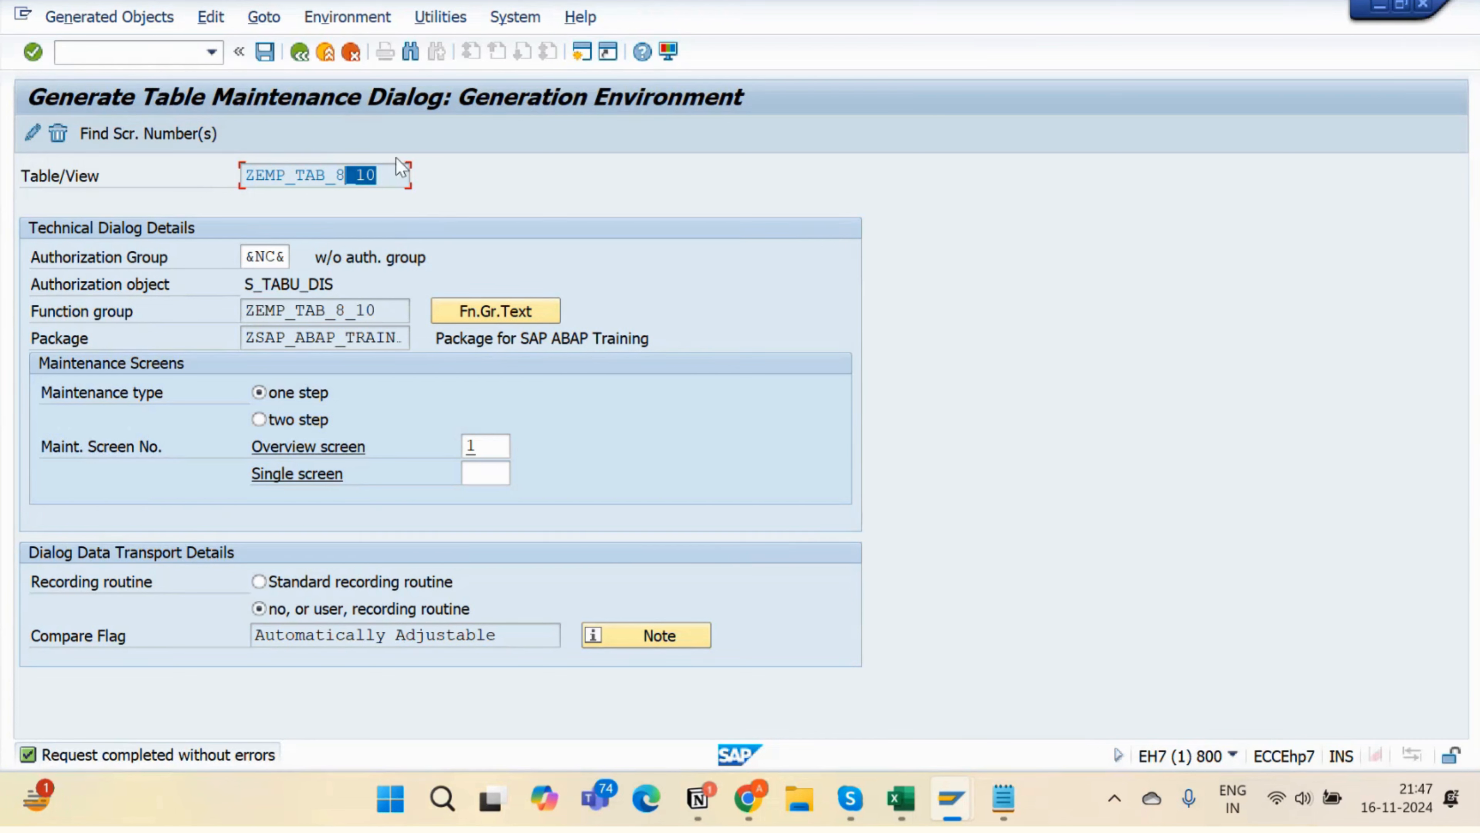
pyautogui.click(397, 175)
pyautogui.moveTo(397, 175); pyautogui.dragTo(187, 181)
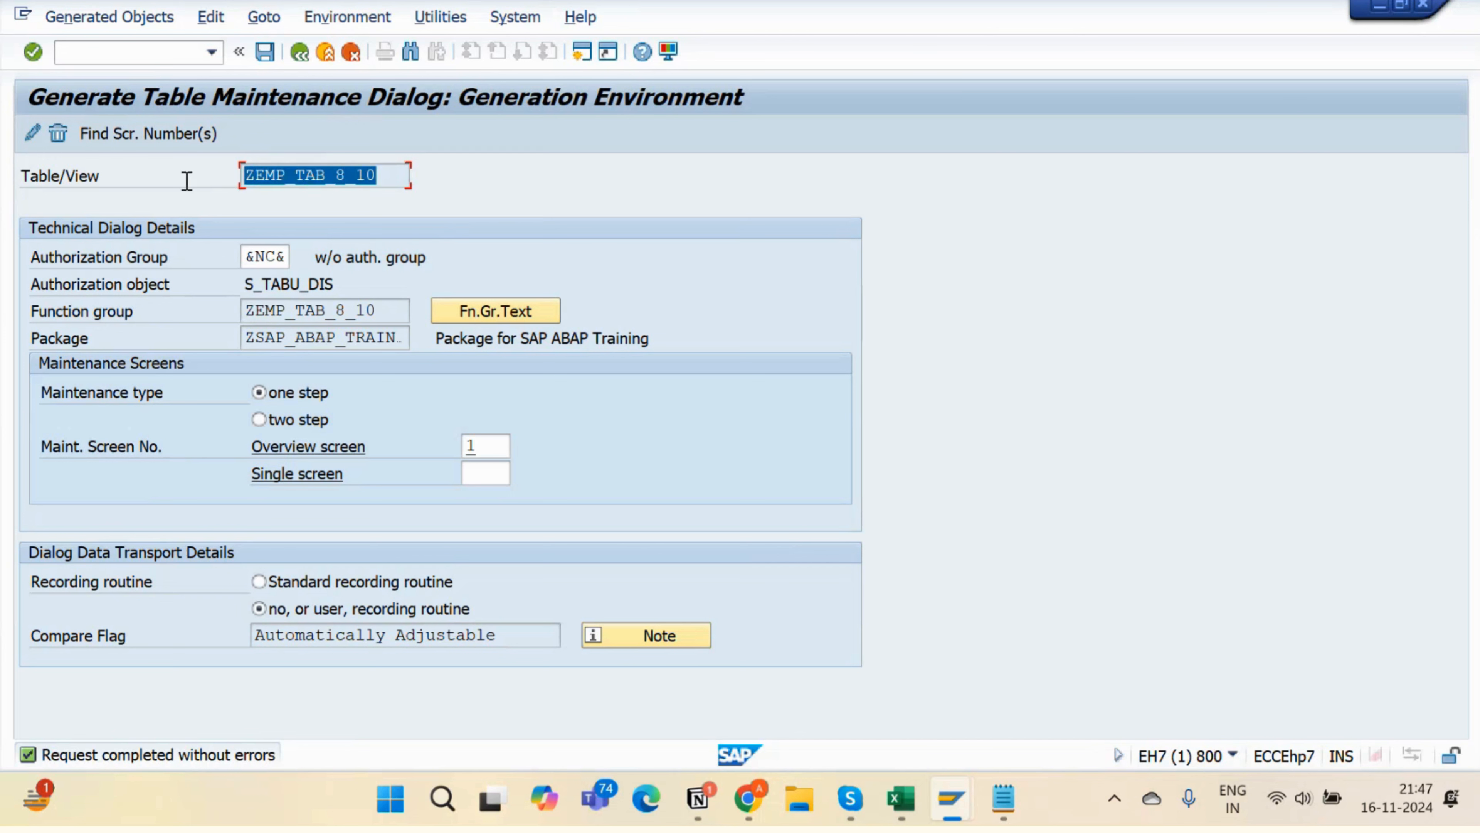
pyautogui.hotkey('ctrl', 'c')
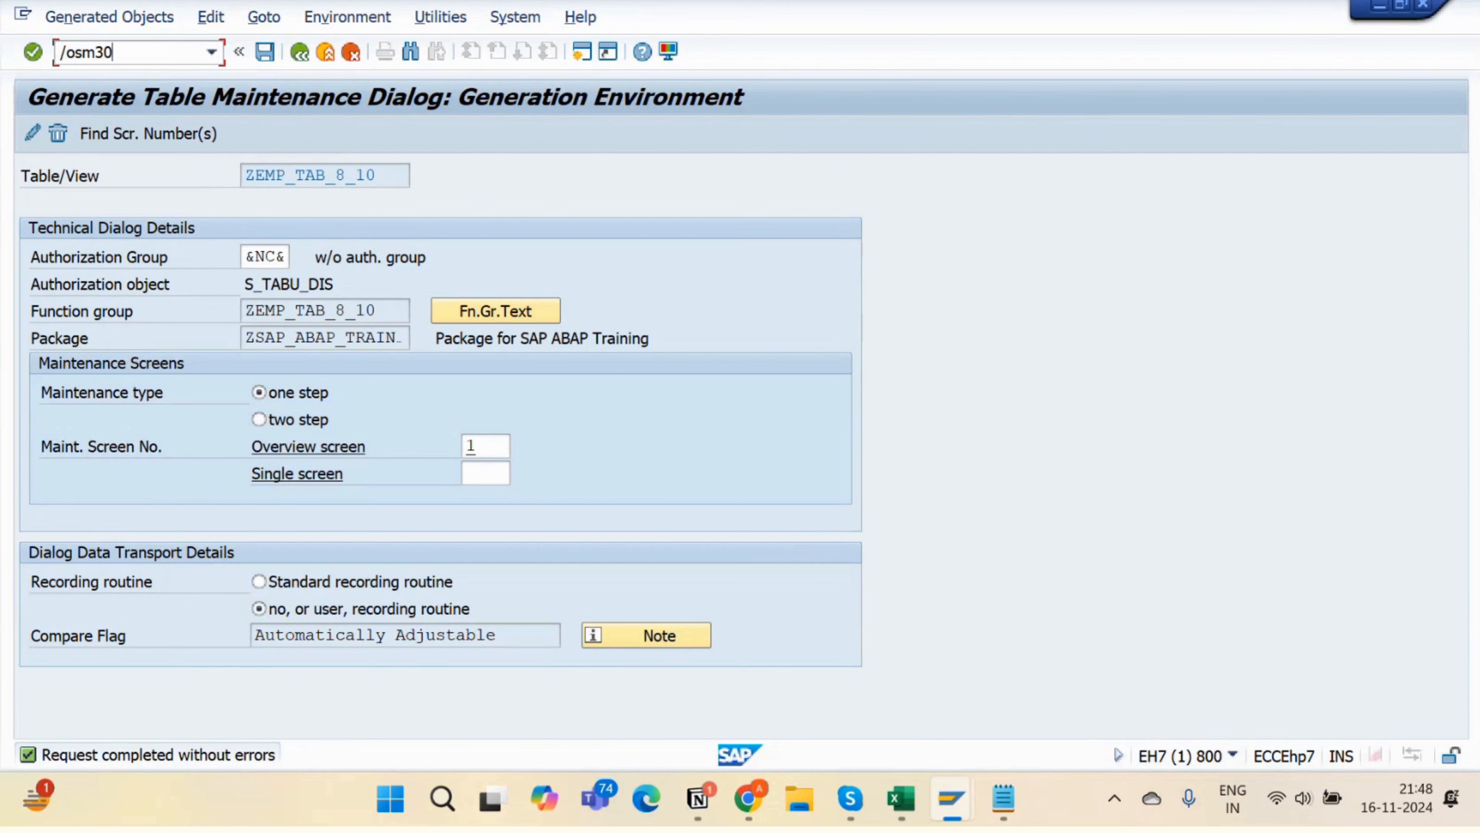
# - Open SM30 maintenance for ZEMP_TAB_8_10, delete employee 102, and save
pyautogui.press('Return')
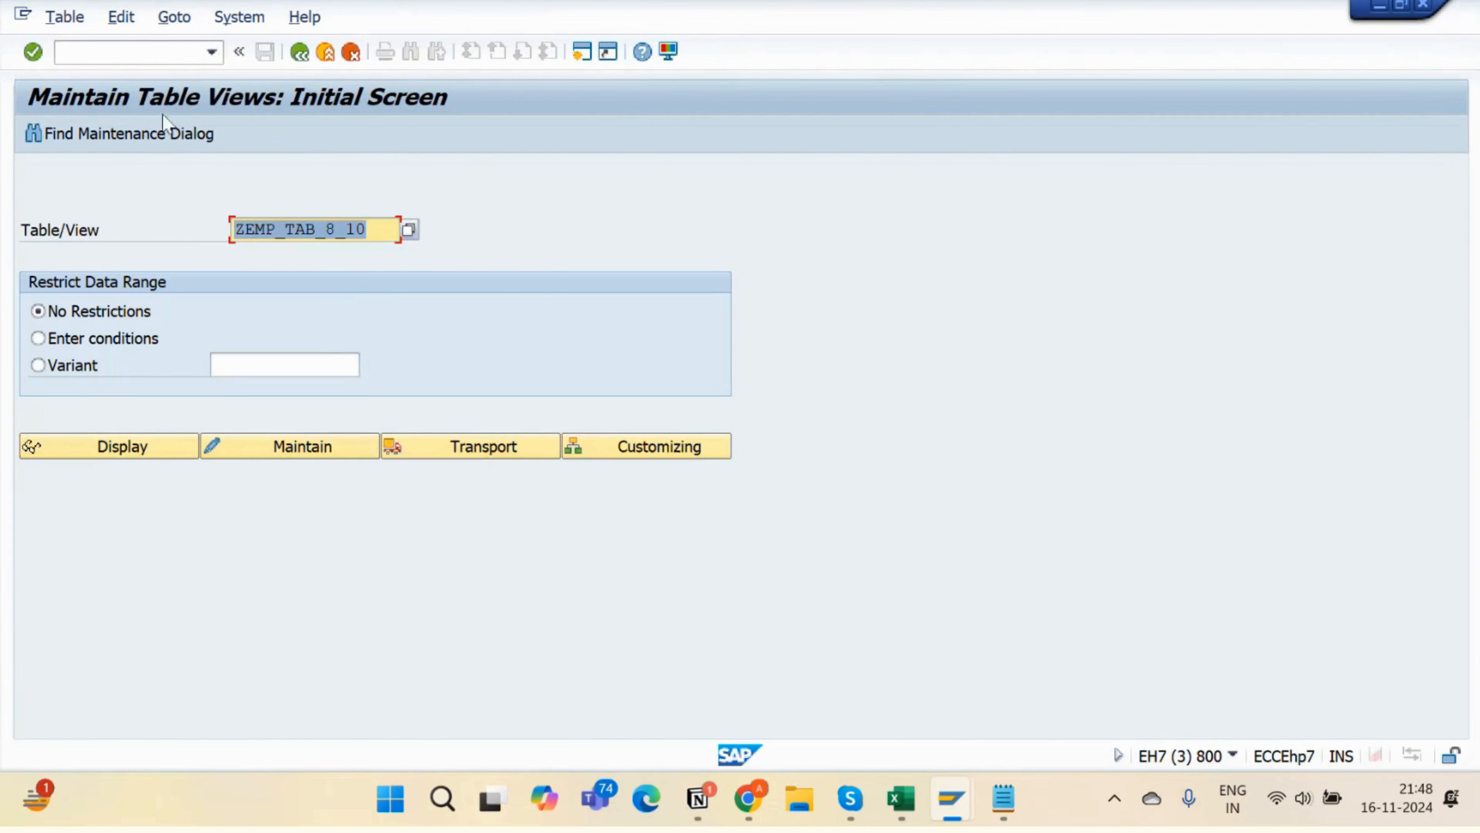
pyautogui.click(306, 451)
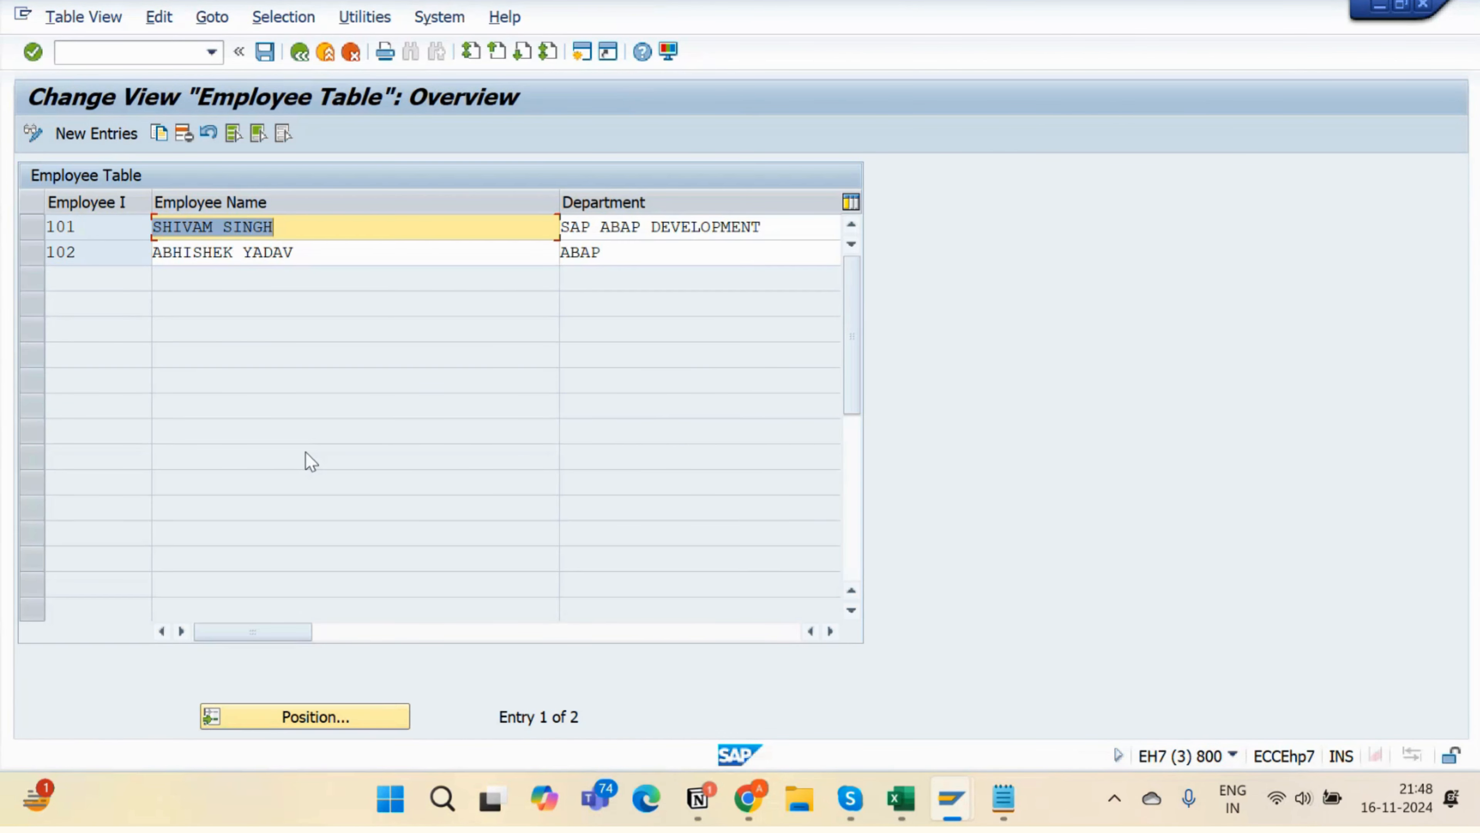
pyautogui.click(37, 255)
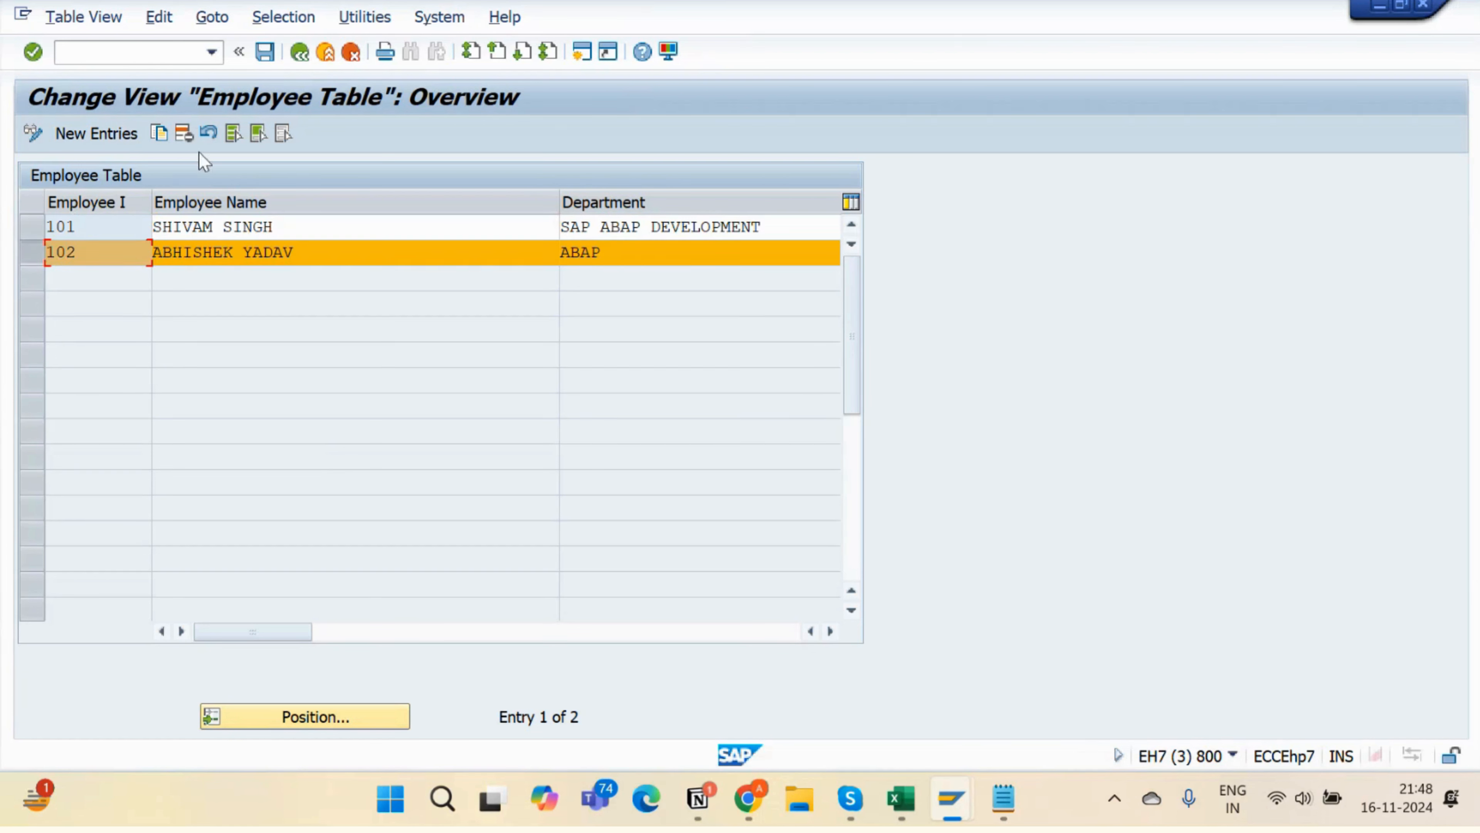
pyautogui.click(185, 135)
pyautogui.click(264, 56)
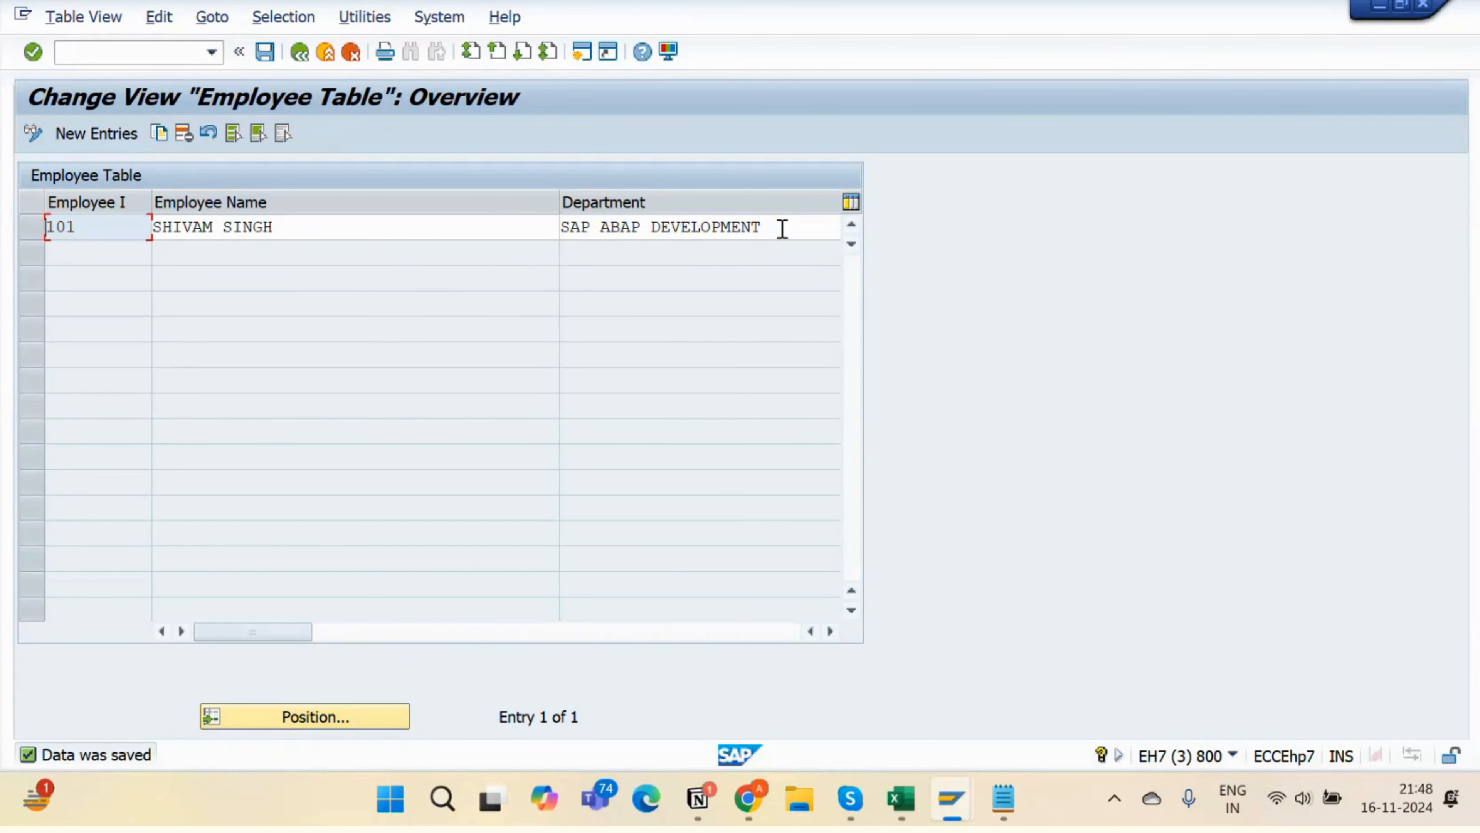
# - Shorten employee 101's department to SAP ABAP, save, and reopen the table entries
pyautogui.moveTo(782, 228); pyautogui.dragTo(654, 227)
pyautogui.press('BackSpace')
pyautogui.press('BackSpace')
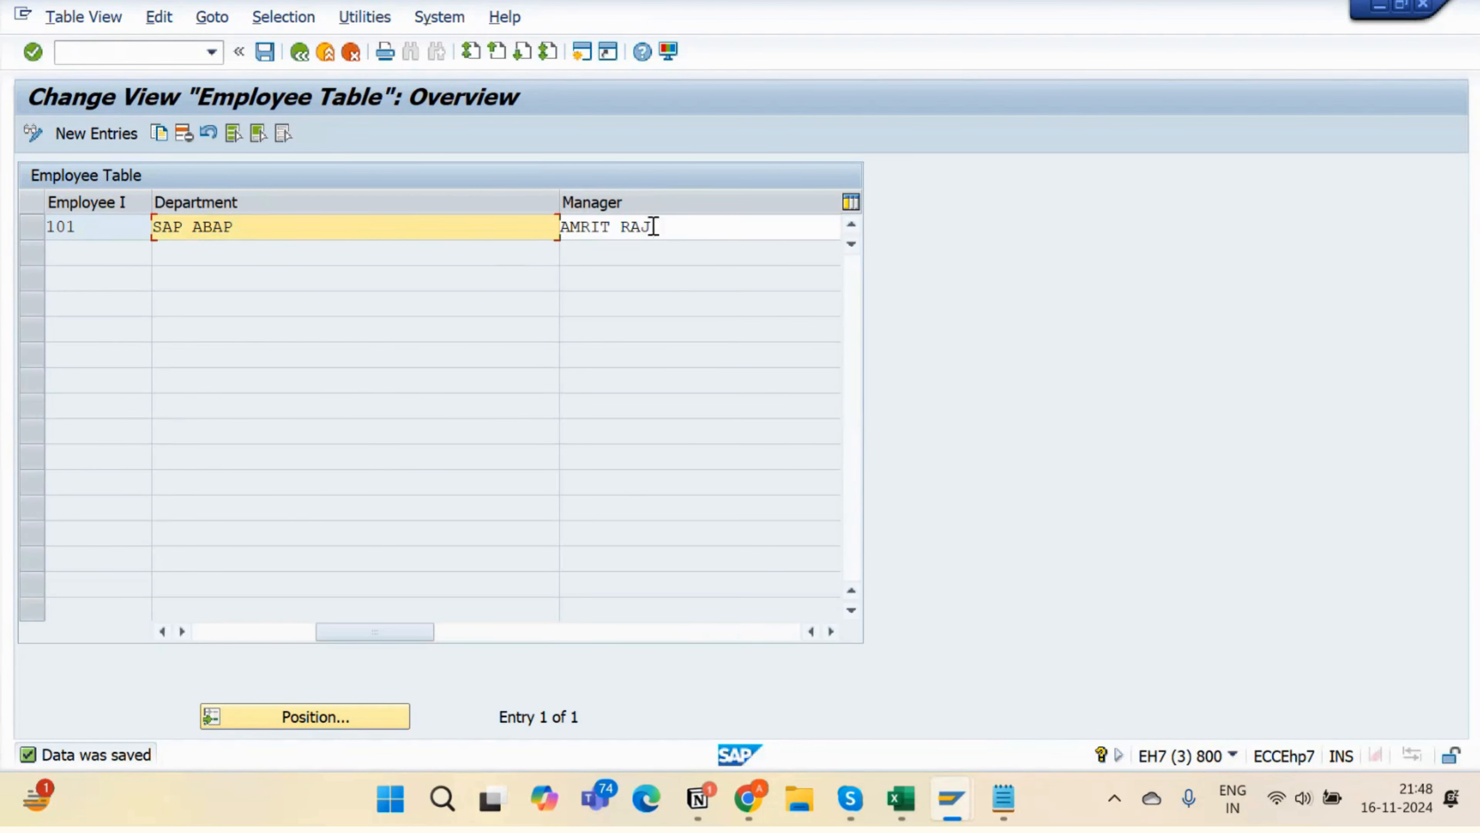
pyautogui.press('Down')
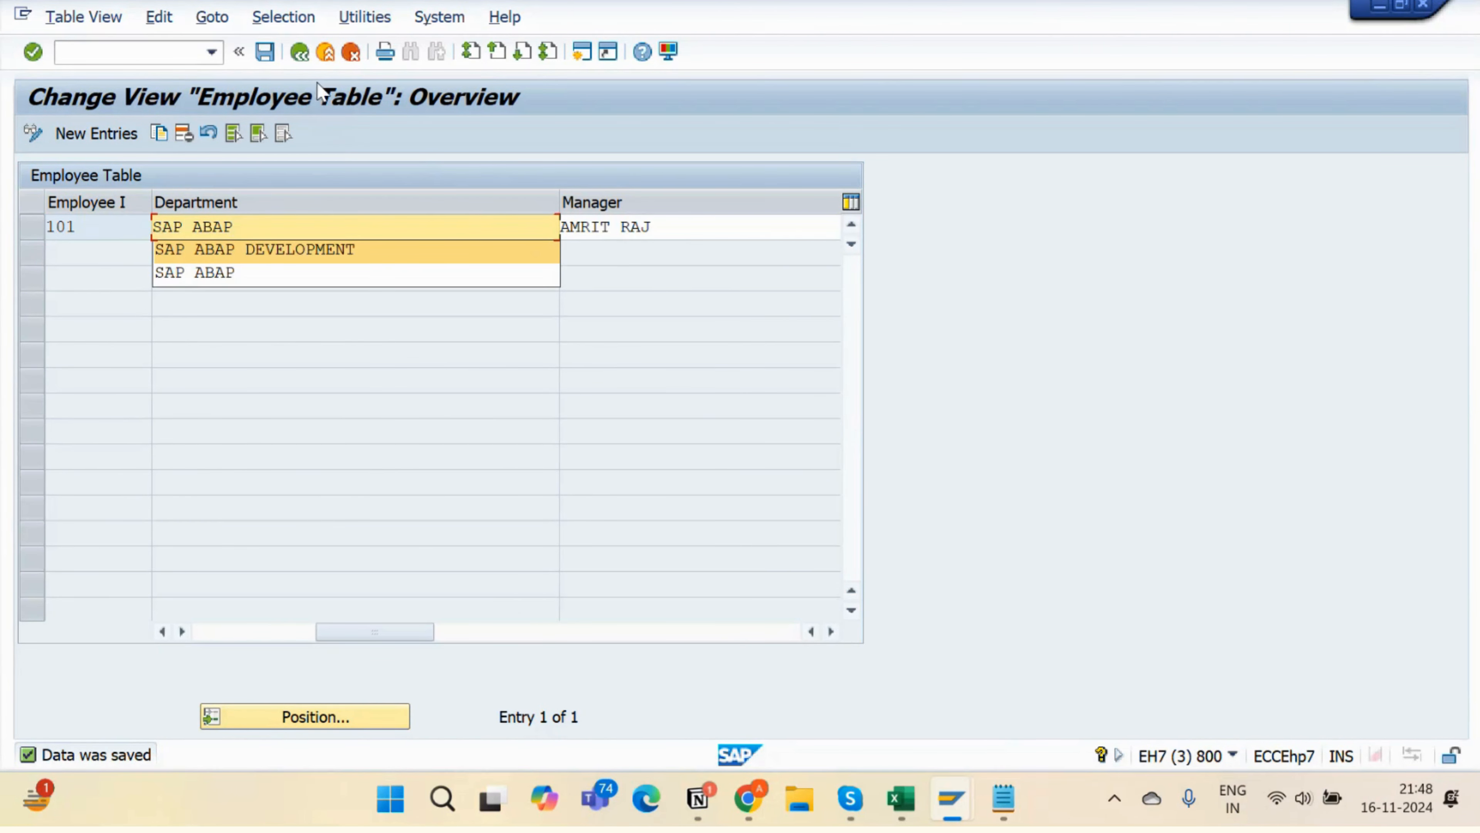
pyautogui.click(265, 51)
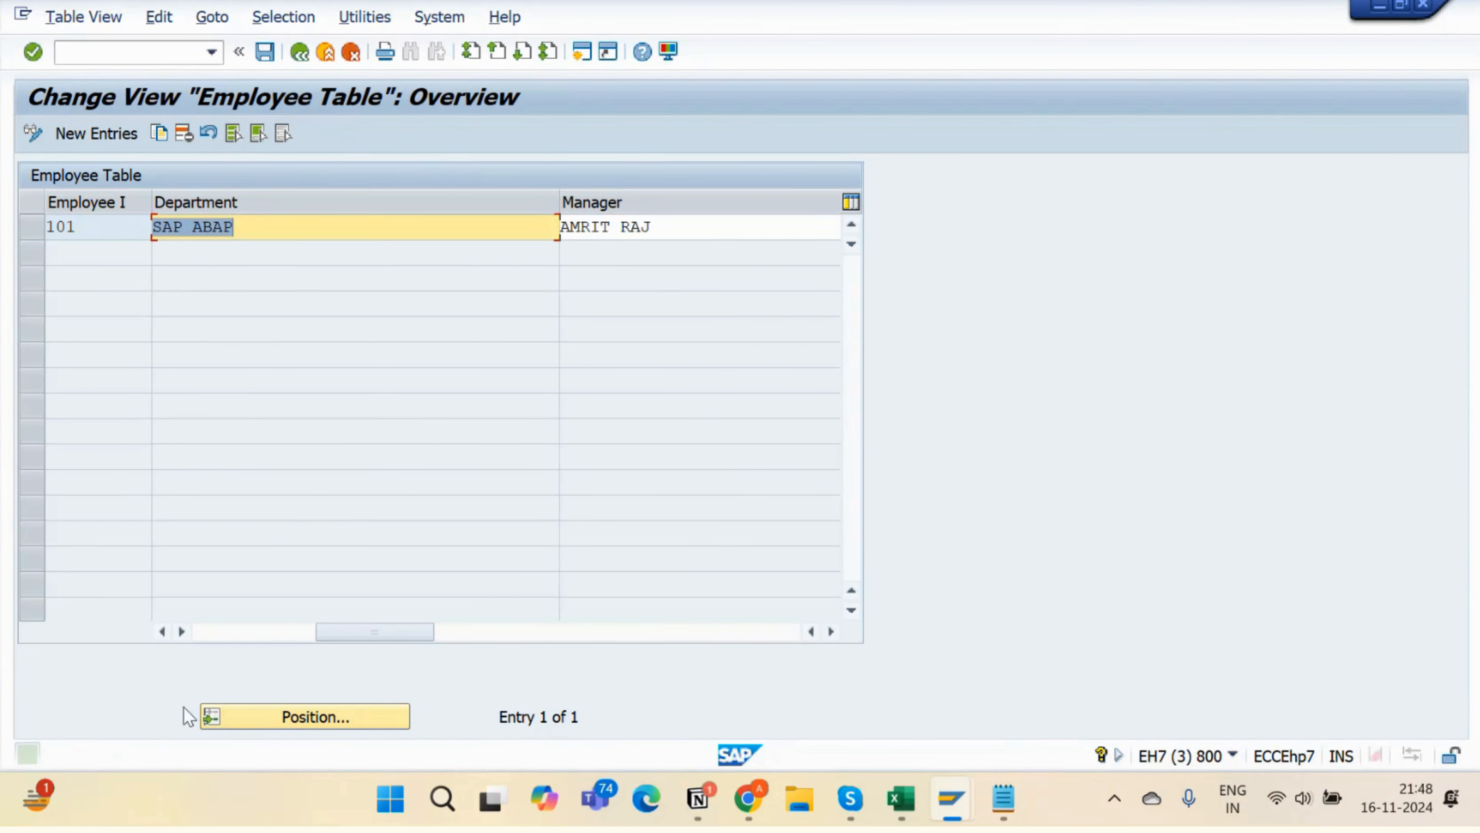
pyautogui.click(207, 633)
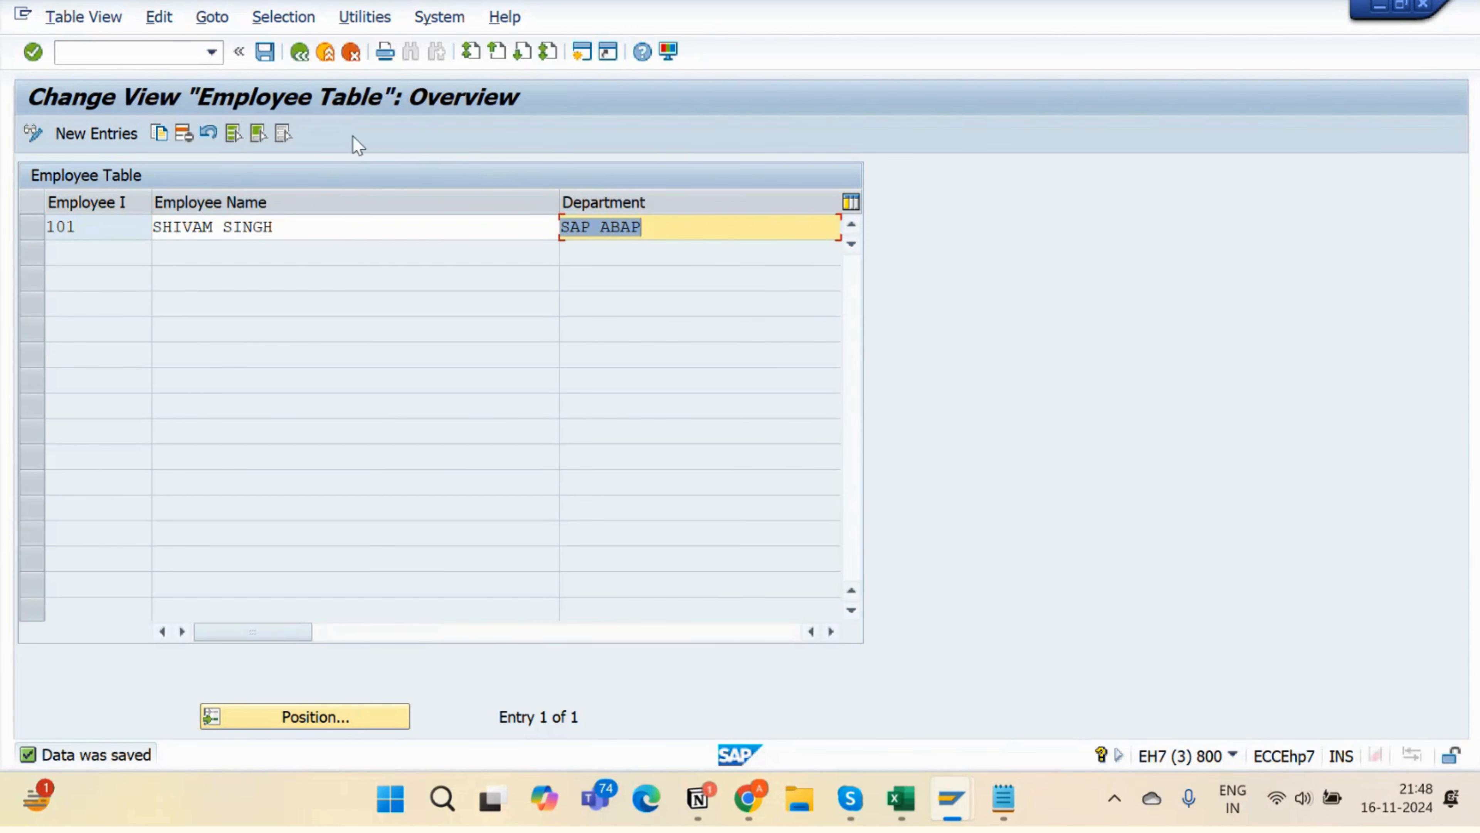
pyautogui.click(300, 53)
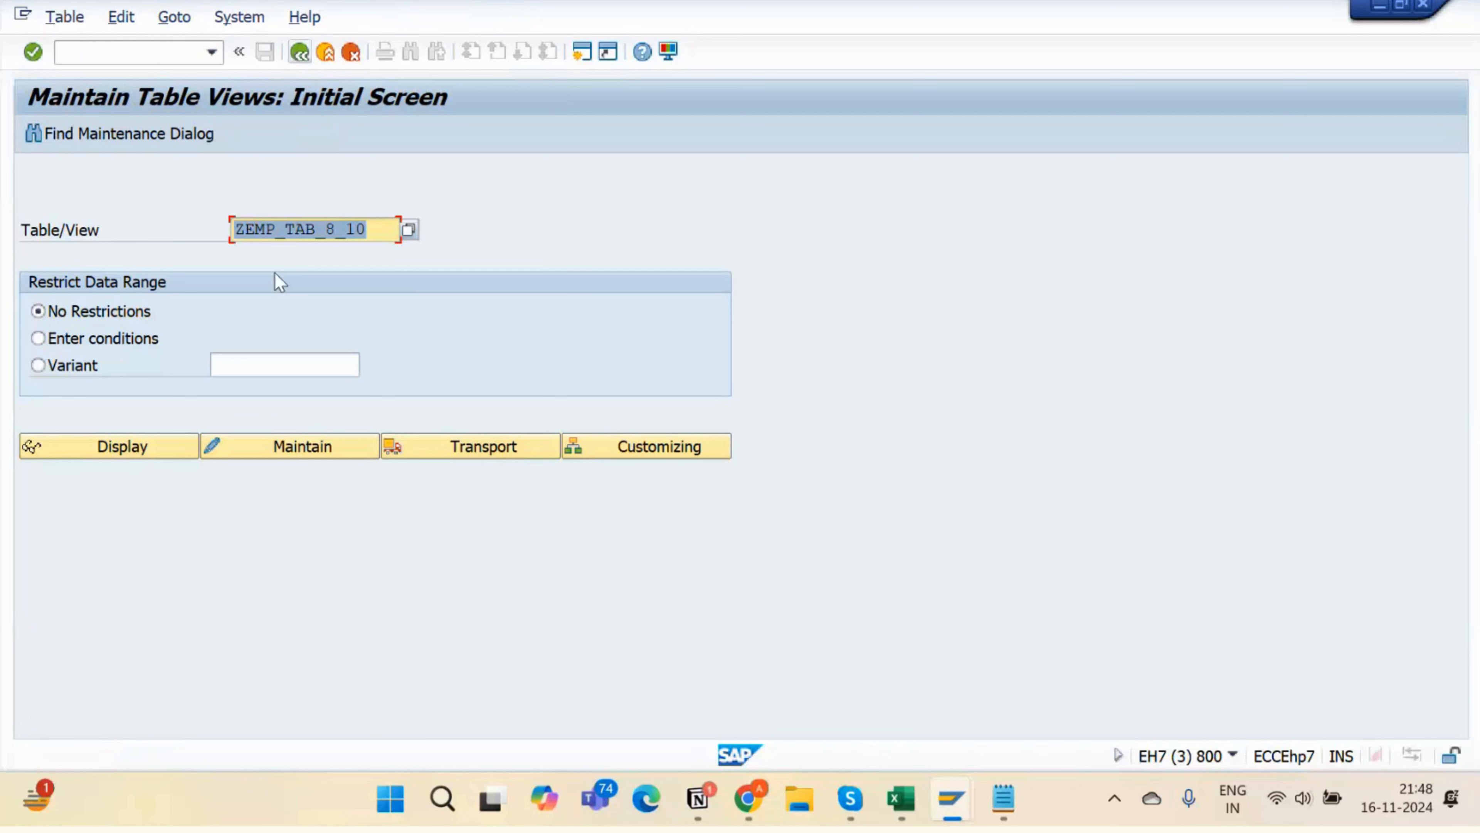
pyautogui.click(288, 445)
# - Start a new entry with employee ID 102 and pick the employee's name from the suggestions
pyautogui.click(123, 133)
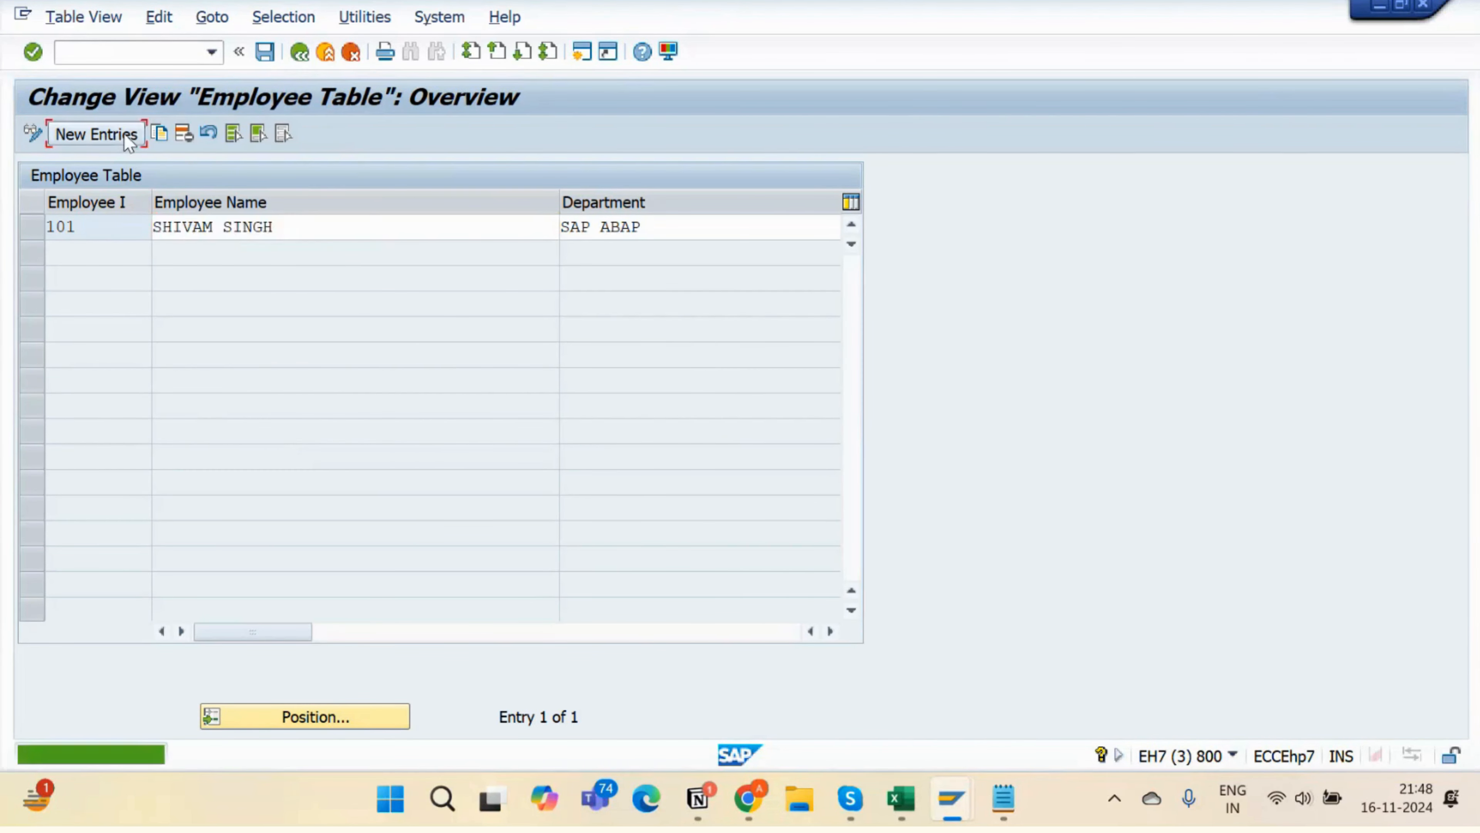
pyautogui.write('102')
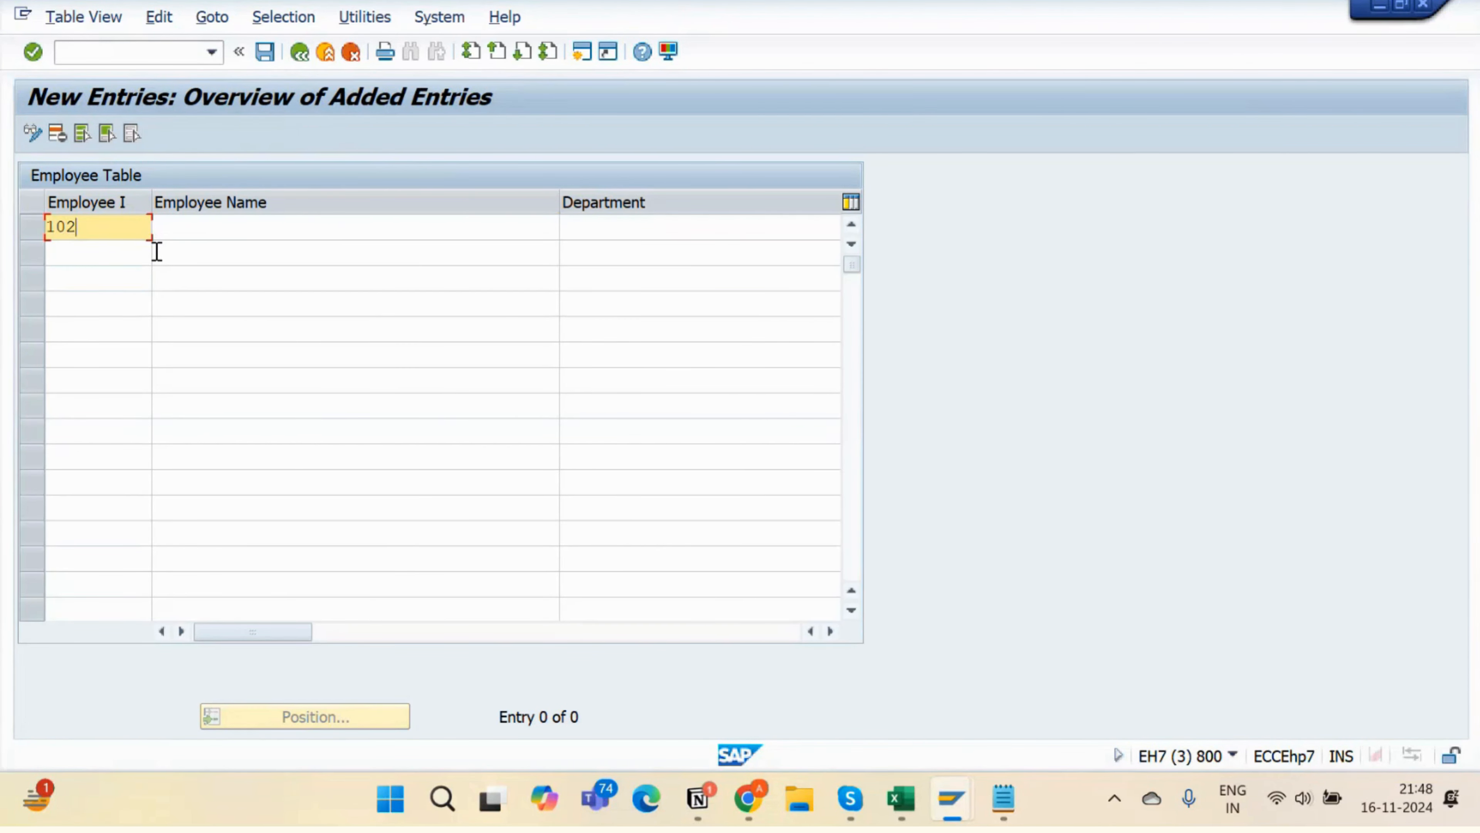
pyautogui.press('Tab')
pyautogui.write('S')
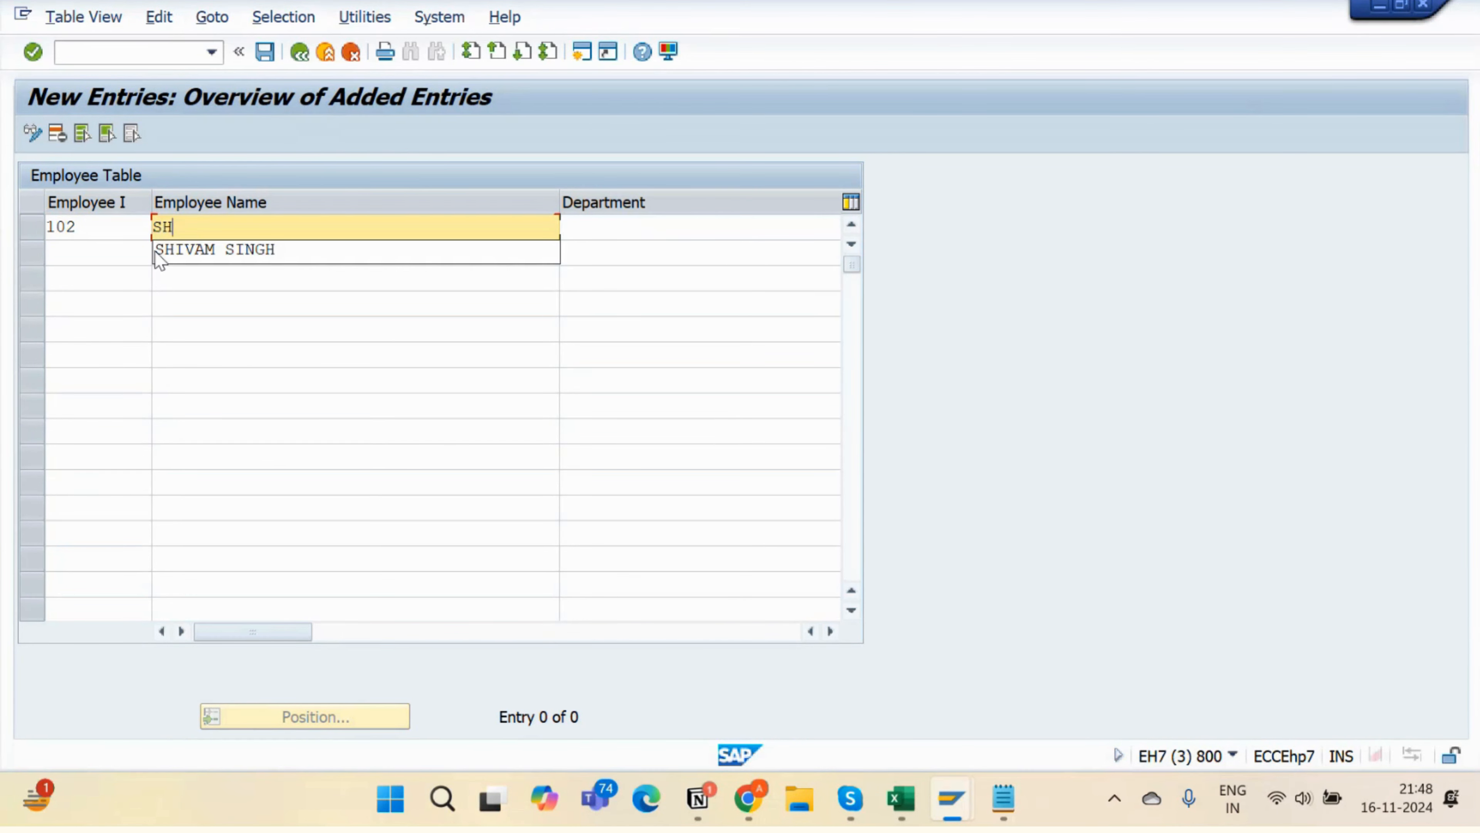
pyautogui.press('BackSpace')
pyautogui.write('AB')
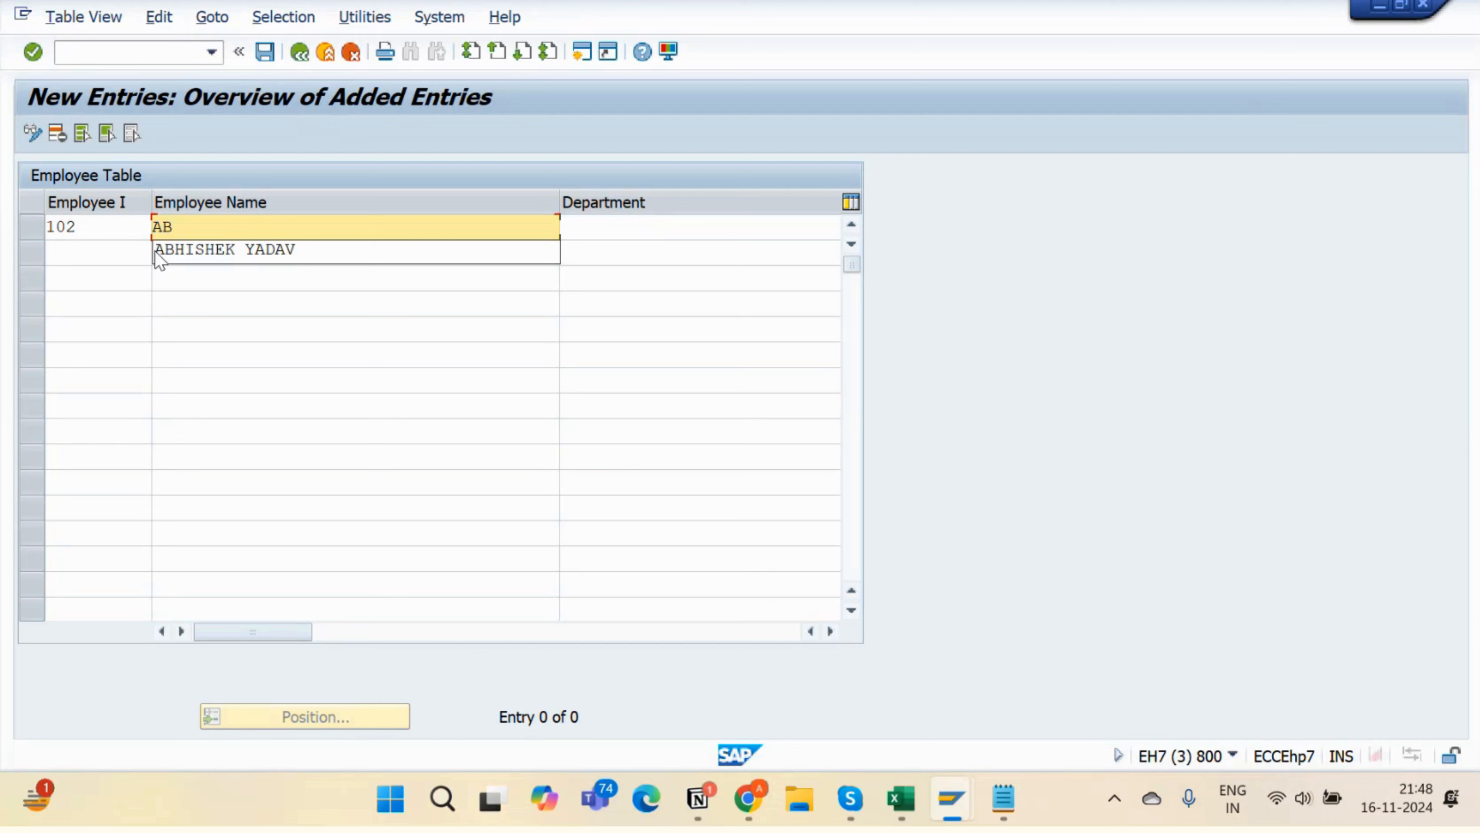
pyautogui.click(158, 257)
pyautogui.press('Tab')
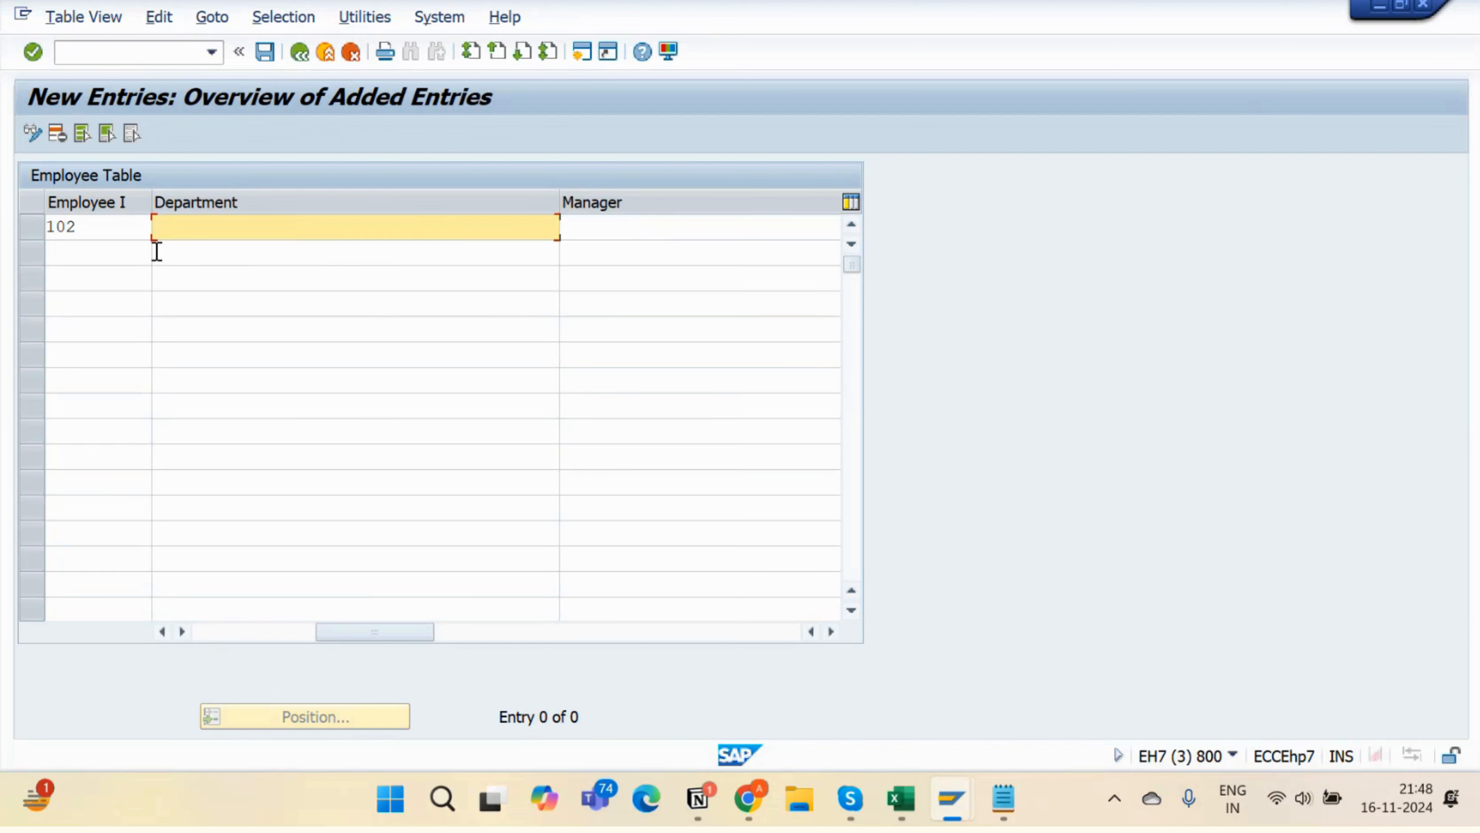
# - Set department SAP ABAP and choose the manager's name from input history for entry 102
pyautogui.write('SAP')
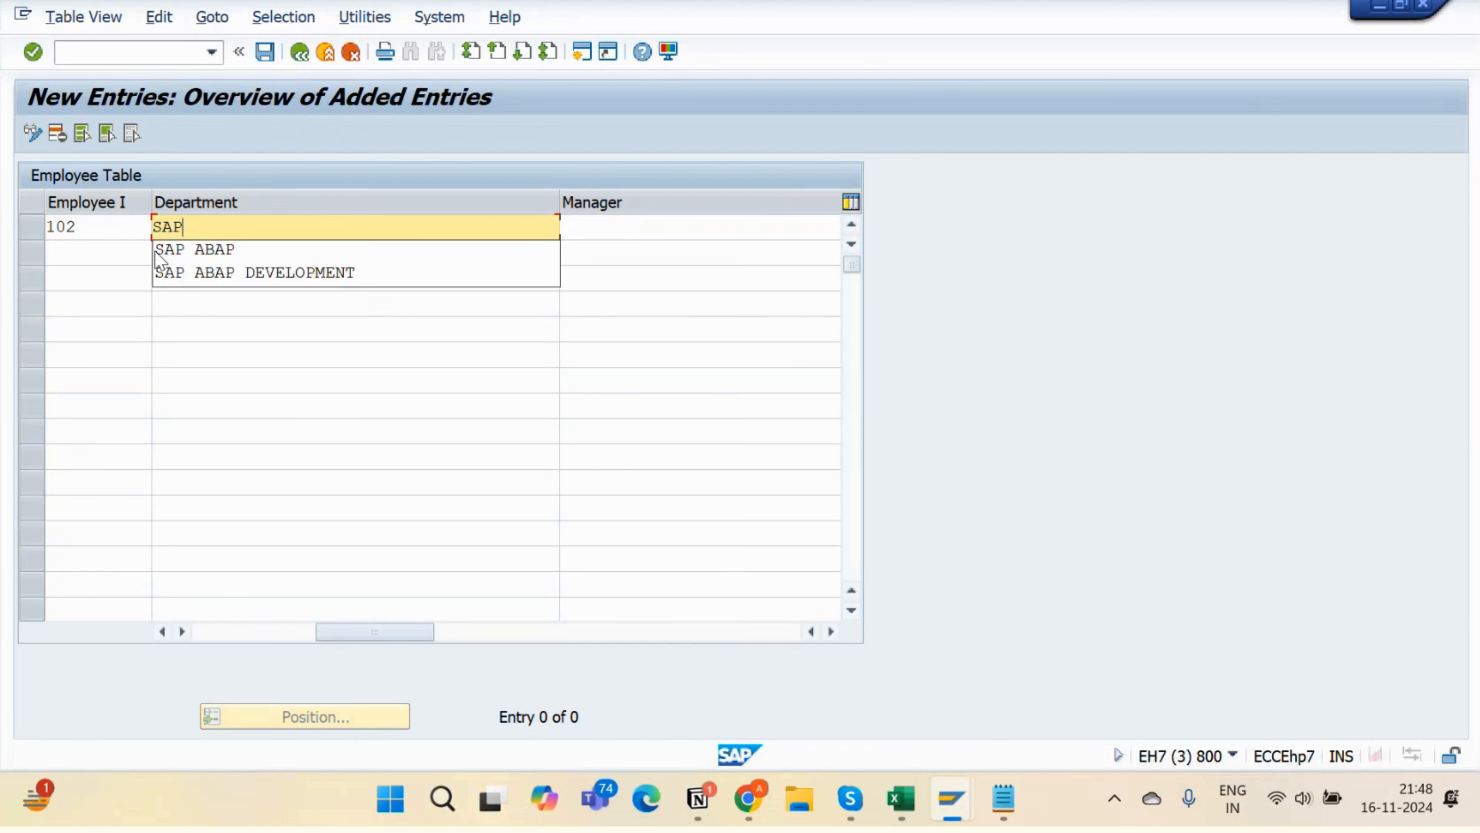
pyautogui.click(156, 252)
pyautogui.press('Tab')
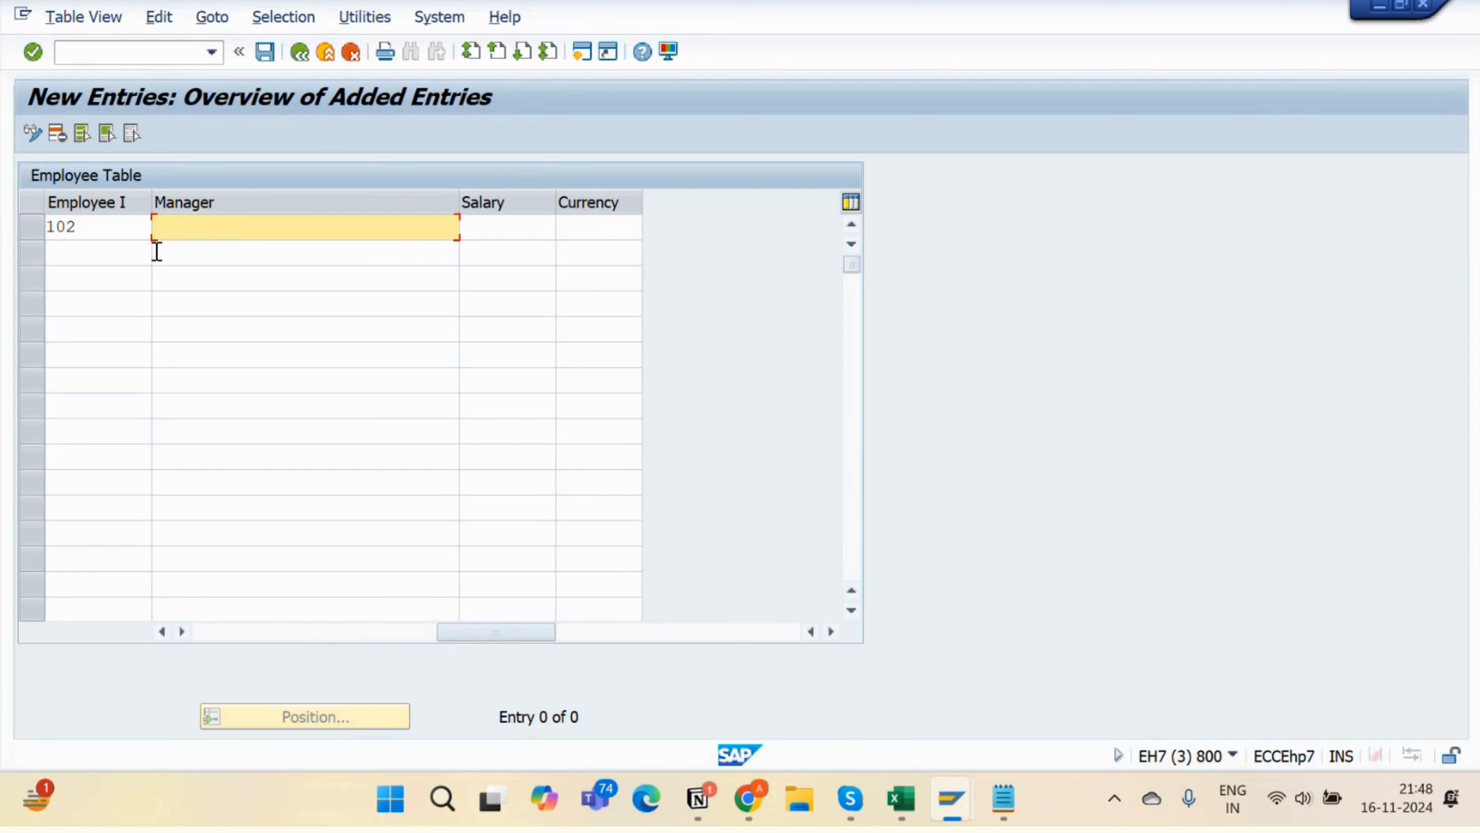
pyautogui.write('AMRIT ')
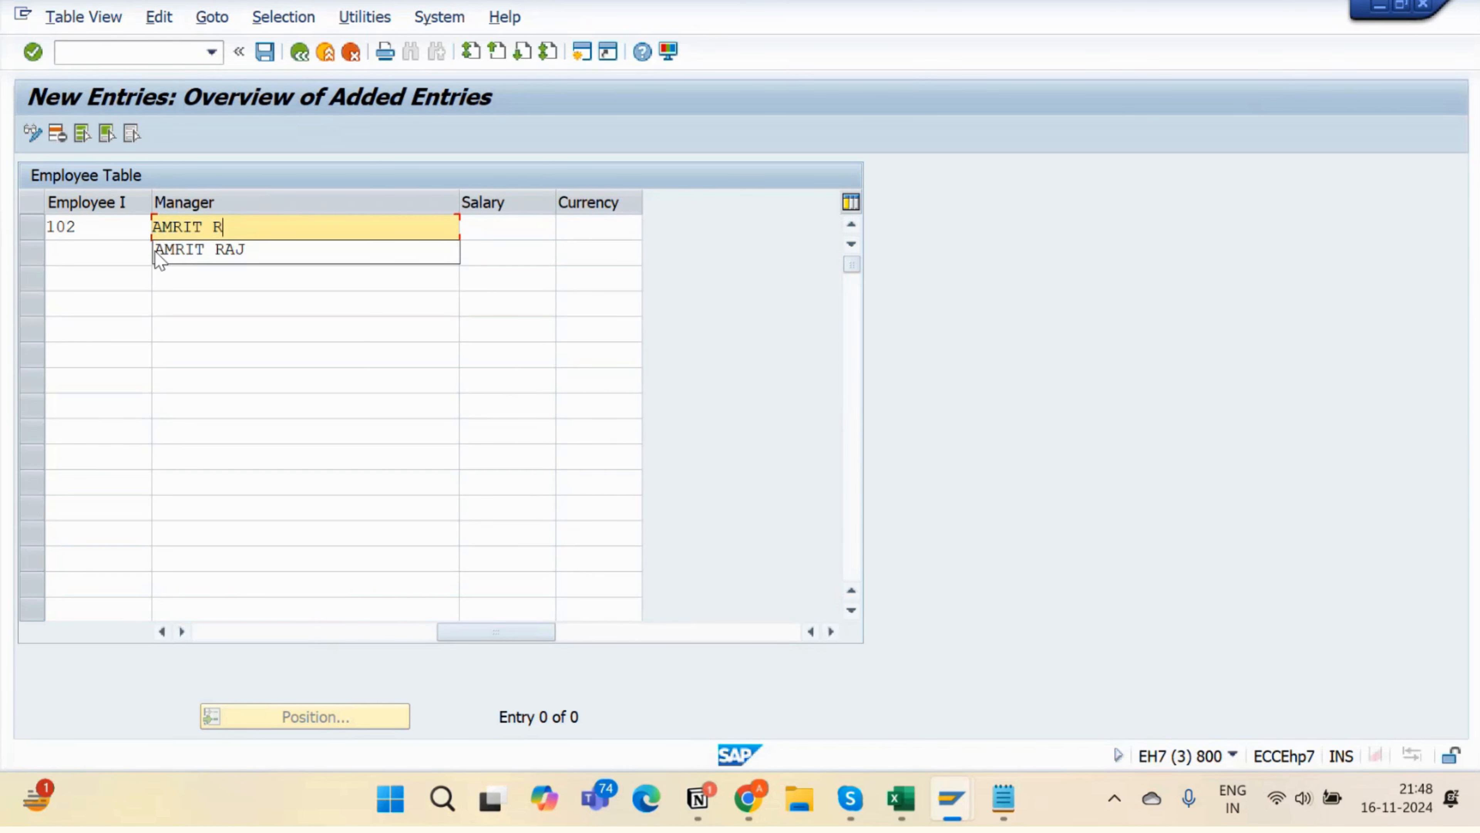
pyautogui.write('R')
pyautogui.click(158, 253)
pyautogui.press('Tab')
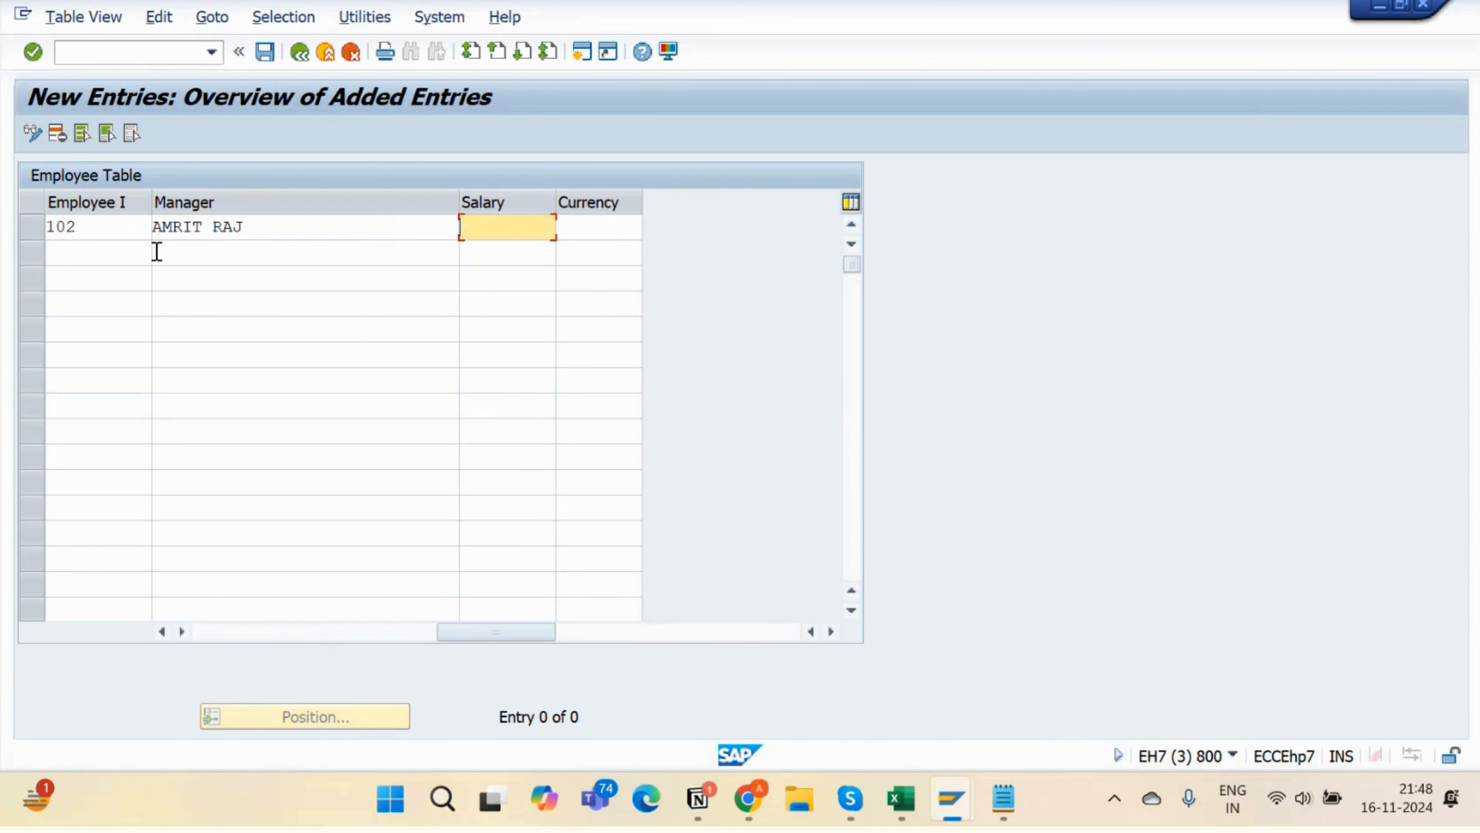
# - Scroll across entry 102's columns, then return to the maintenance generation window
pyautogui.click(268, 627)
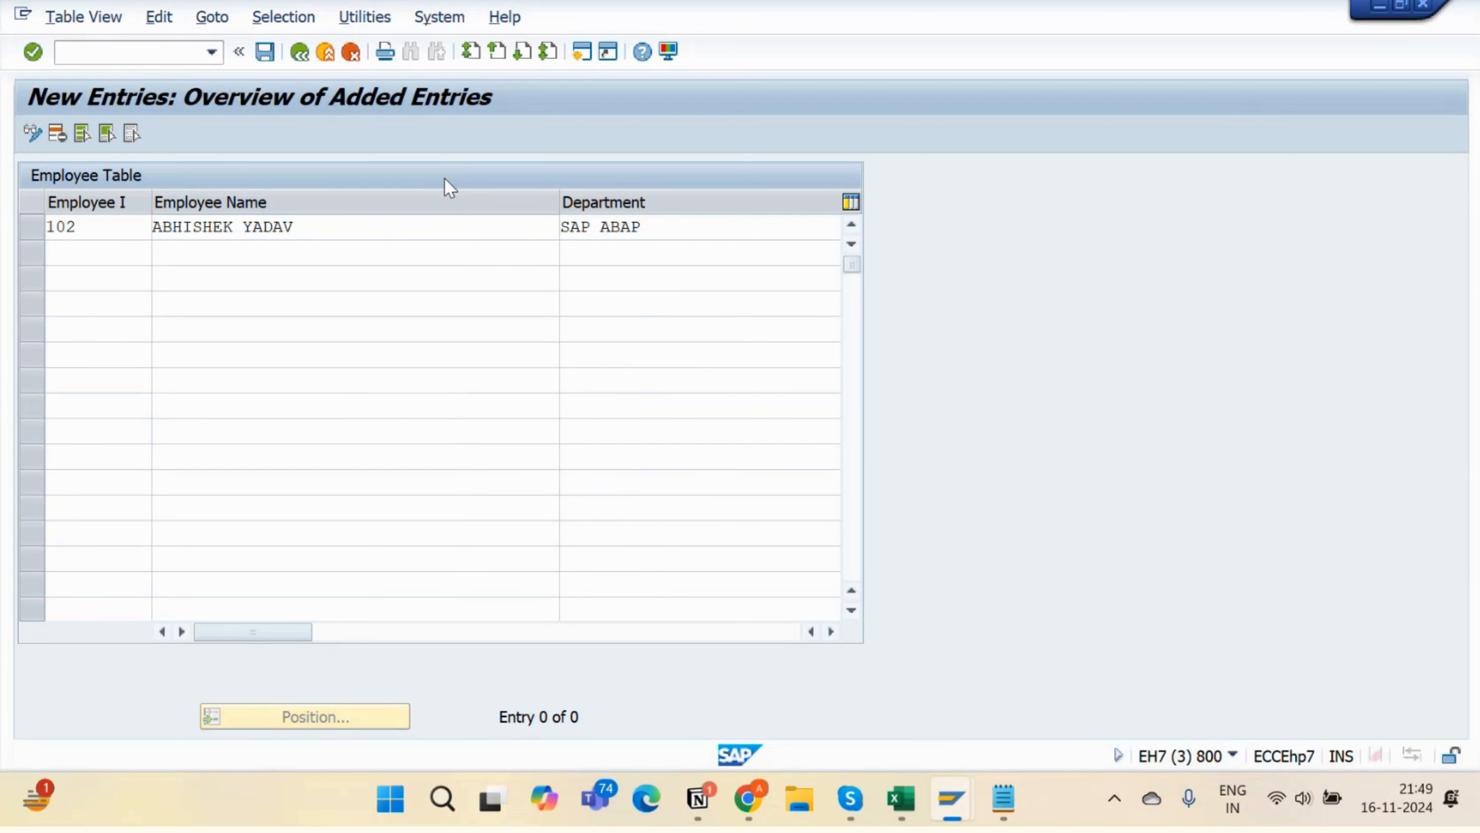
pyautogui.click(330, 632)
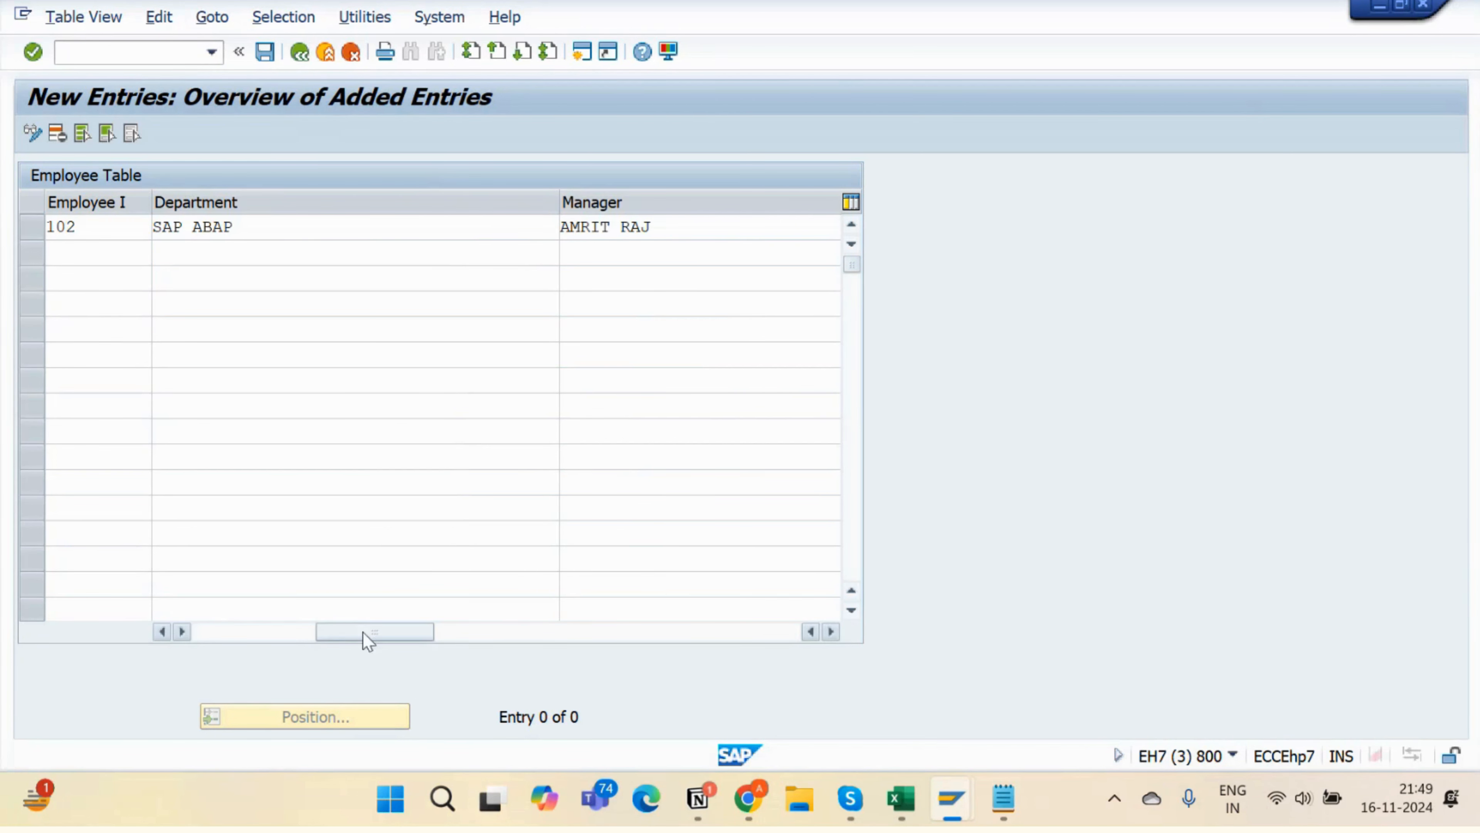
pyautogui.click(455, 640)
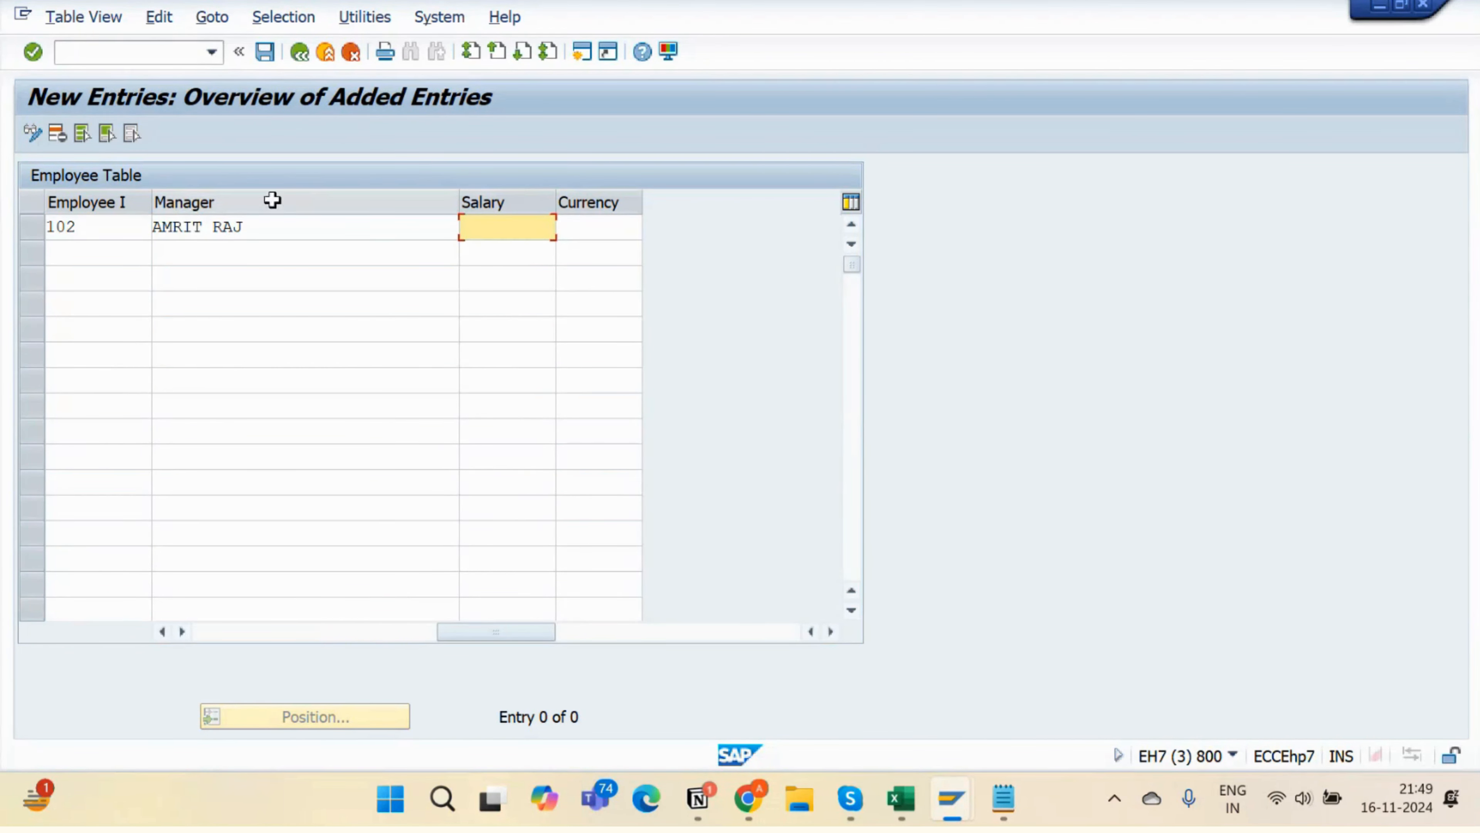
pyautogui.click(240, 630)
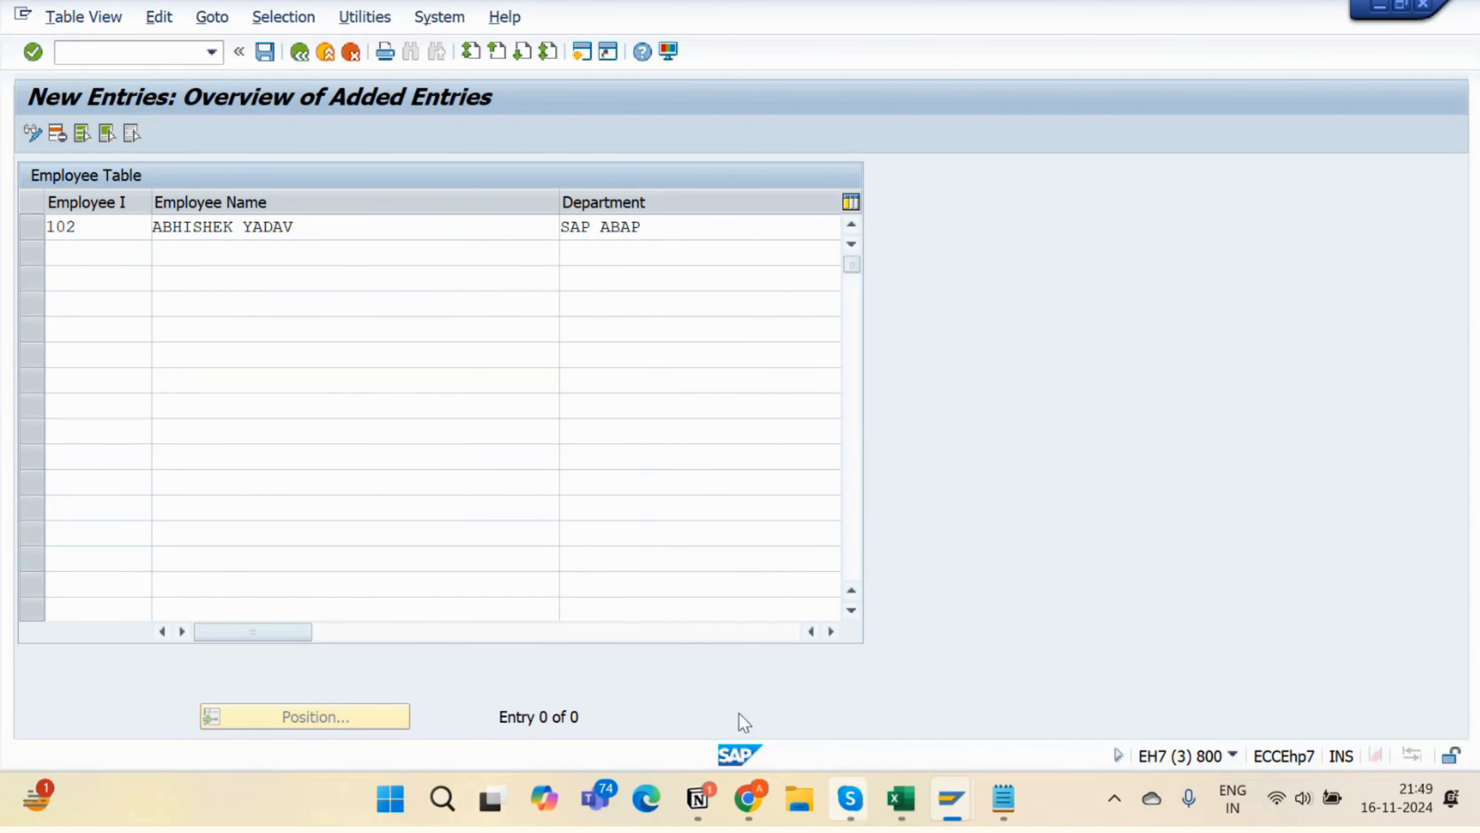
pyautogui.hotkey('alt', 'Tab')
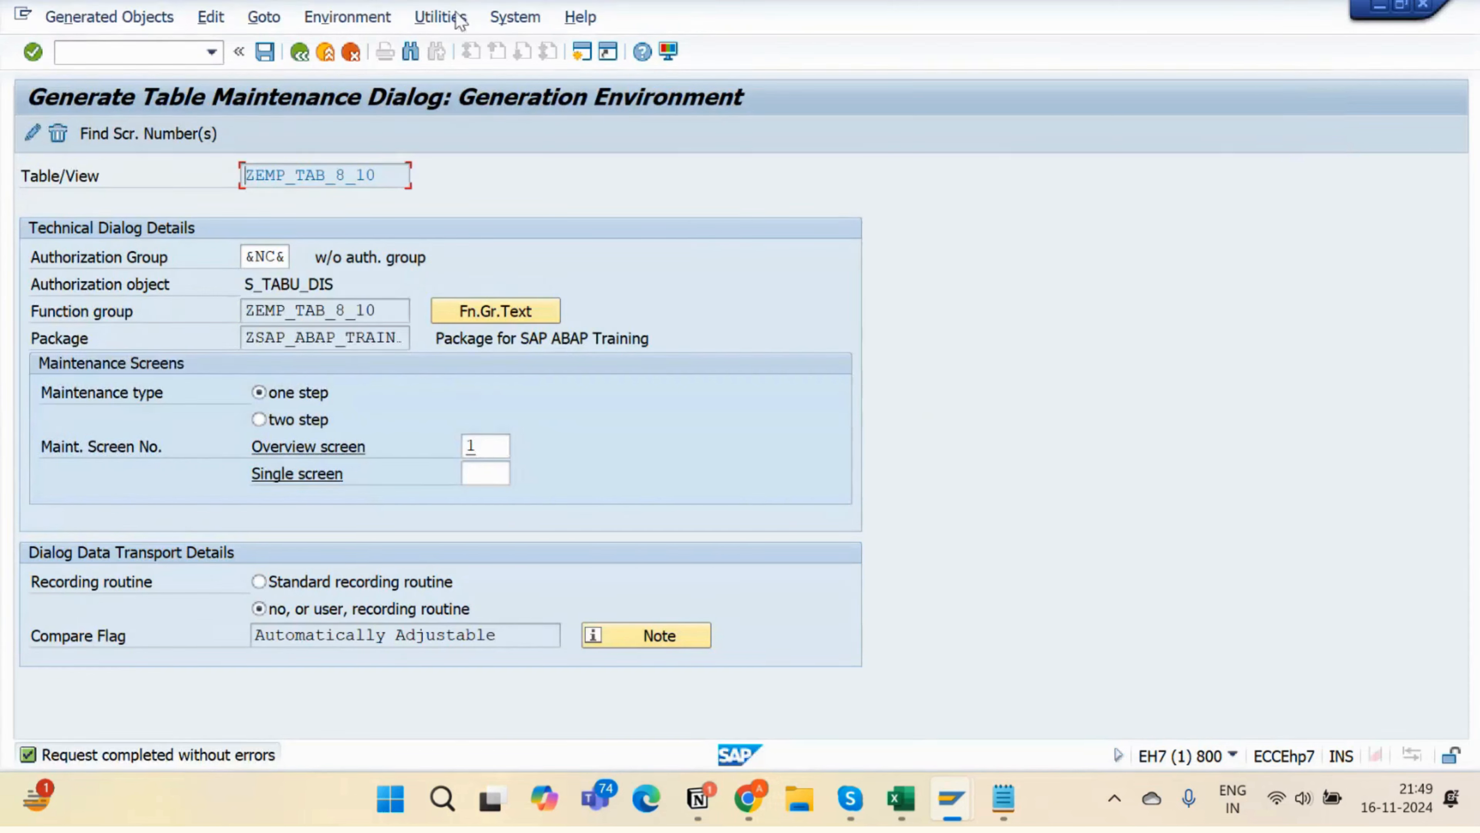
# - Inspect the employee ID data element's field labels, selecting the short label 'Employee I'
pyautogui.click(301, 51)
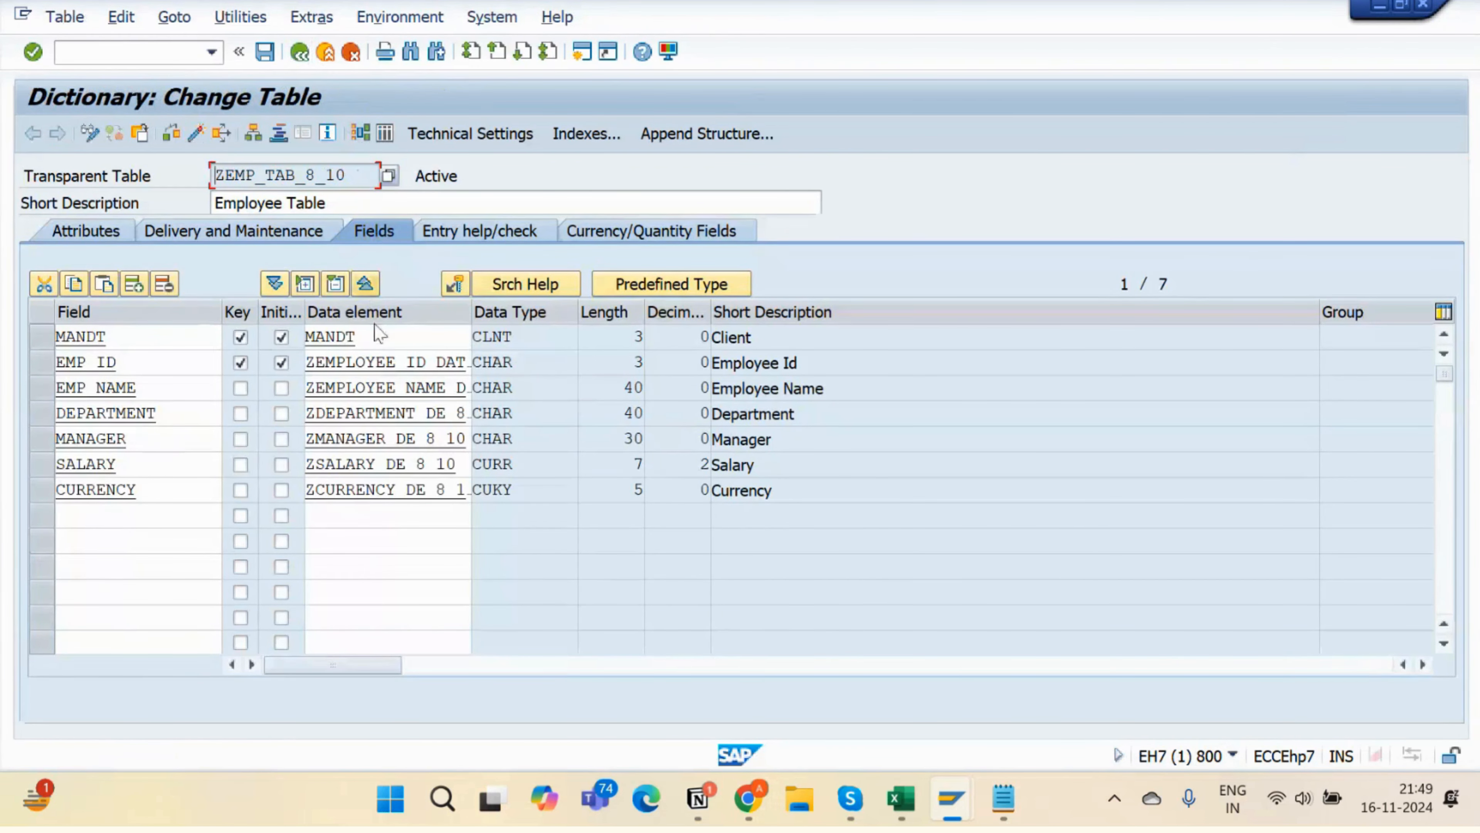
pyautogui.doubleClick(385, 362)
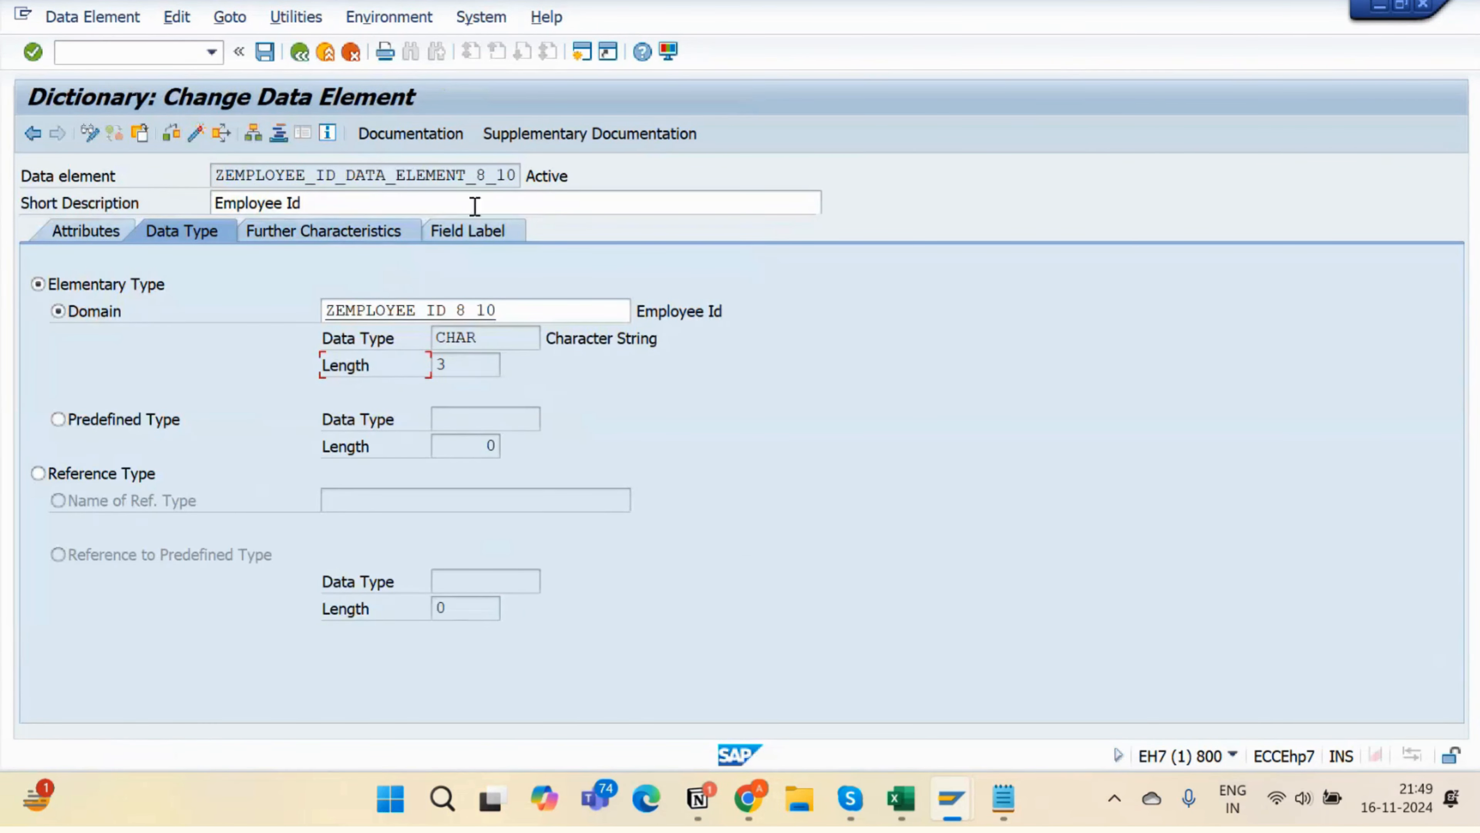
pyautogui.click(476, 232)
pyautogui.moveTo(386, 317); pyautogui.dragTo(282, 315)
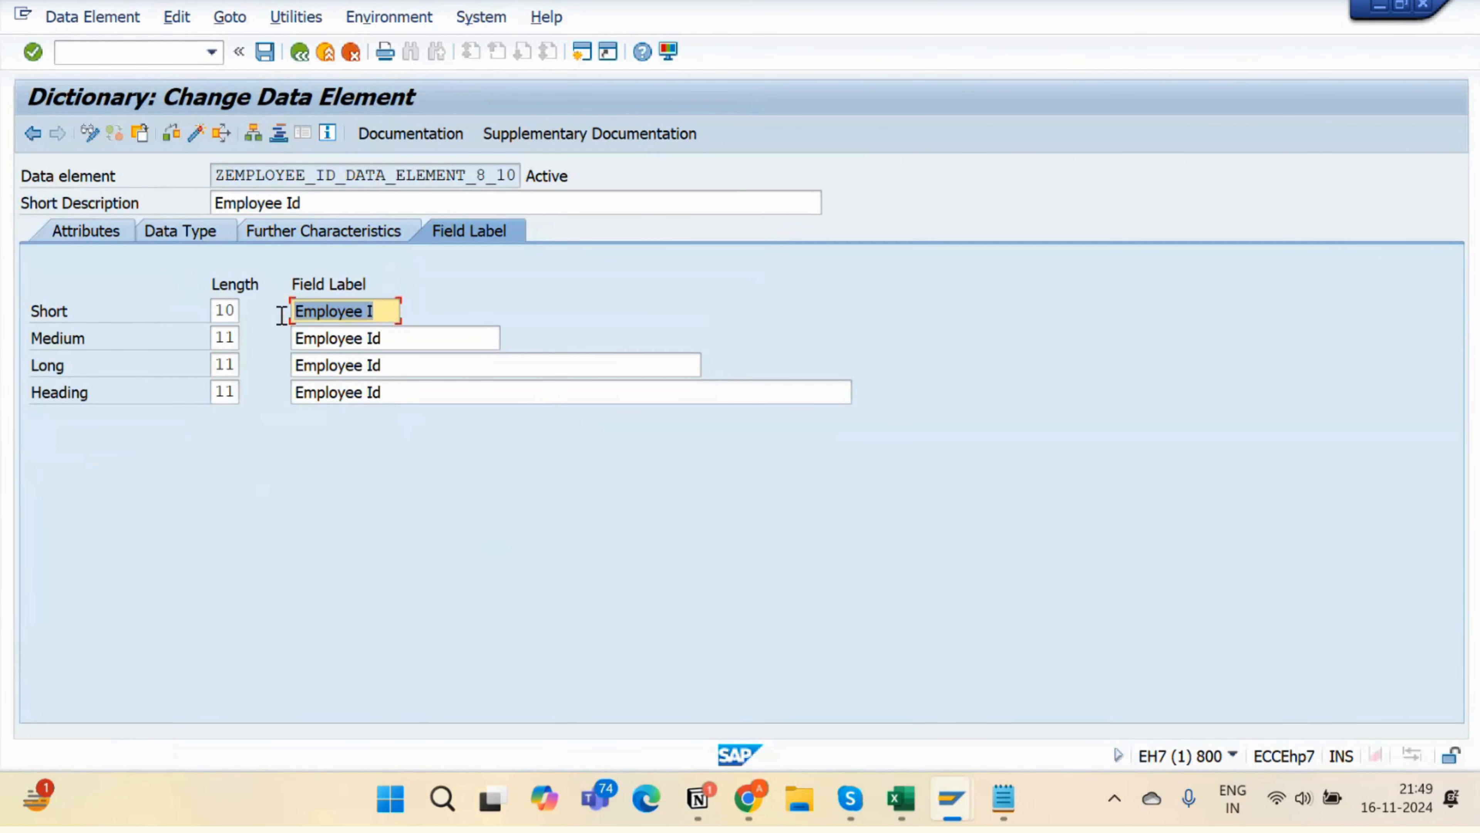
pyautogui.hotkey('alt', 'Tab')
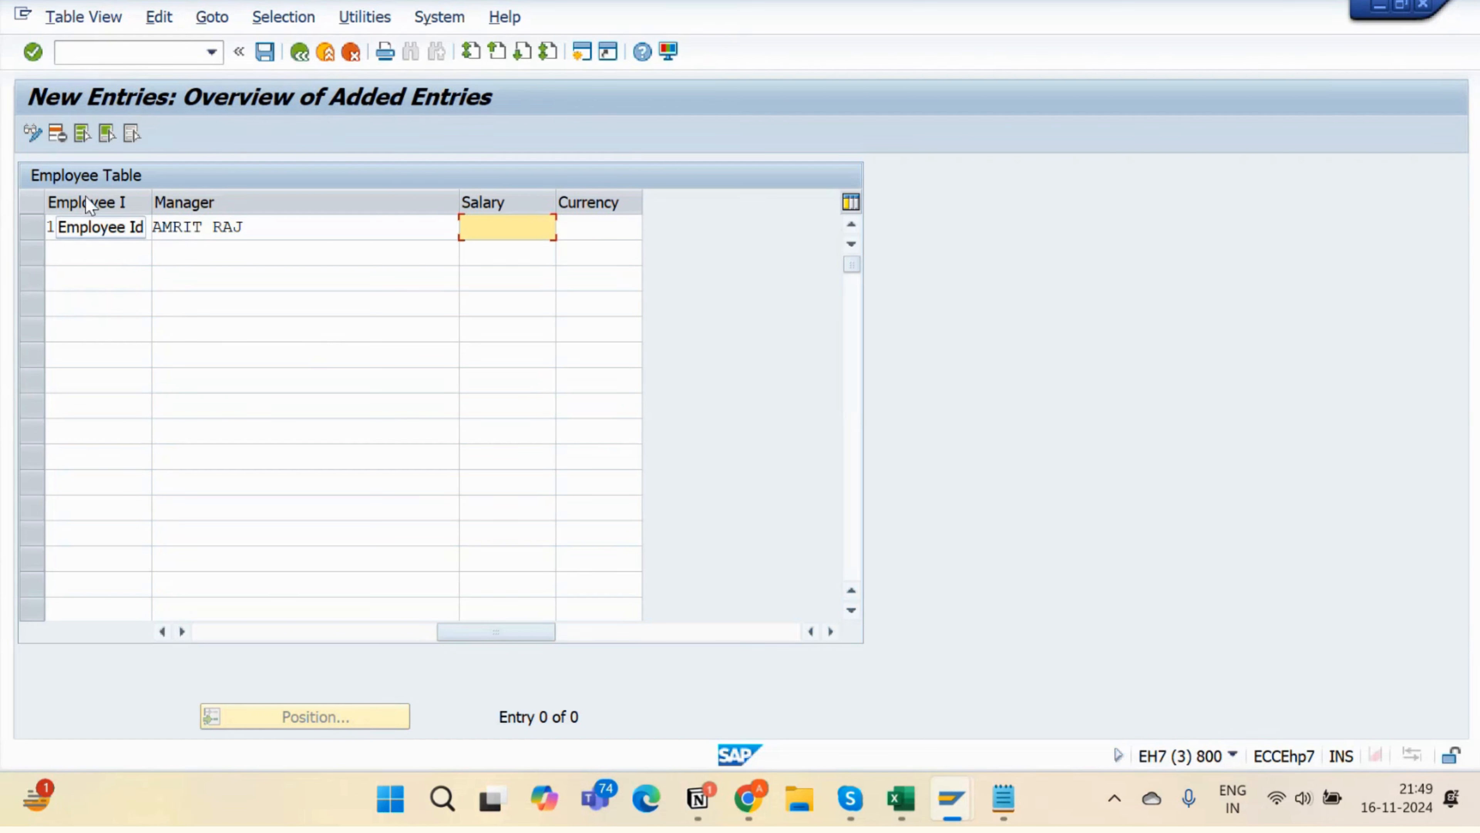
# - Resize the Employee ID and Manager columns so all entry columns fit on screen
pyautogui.click(234, 632)
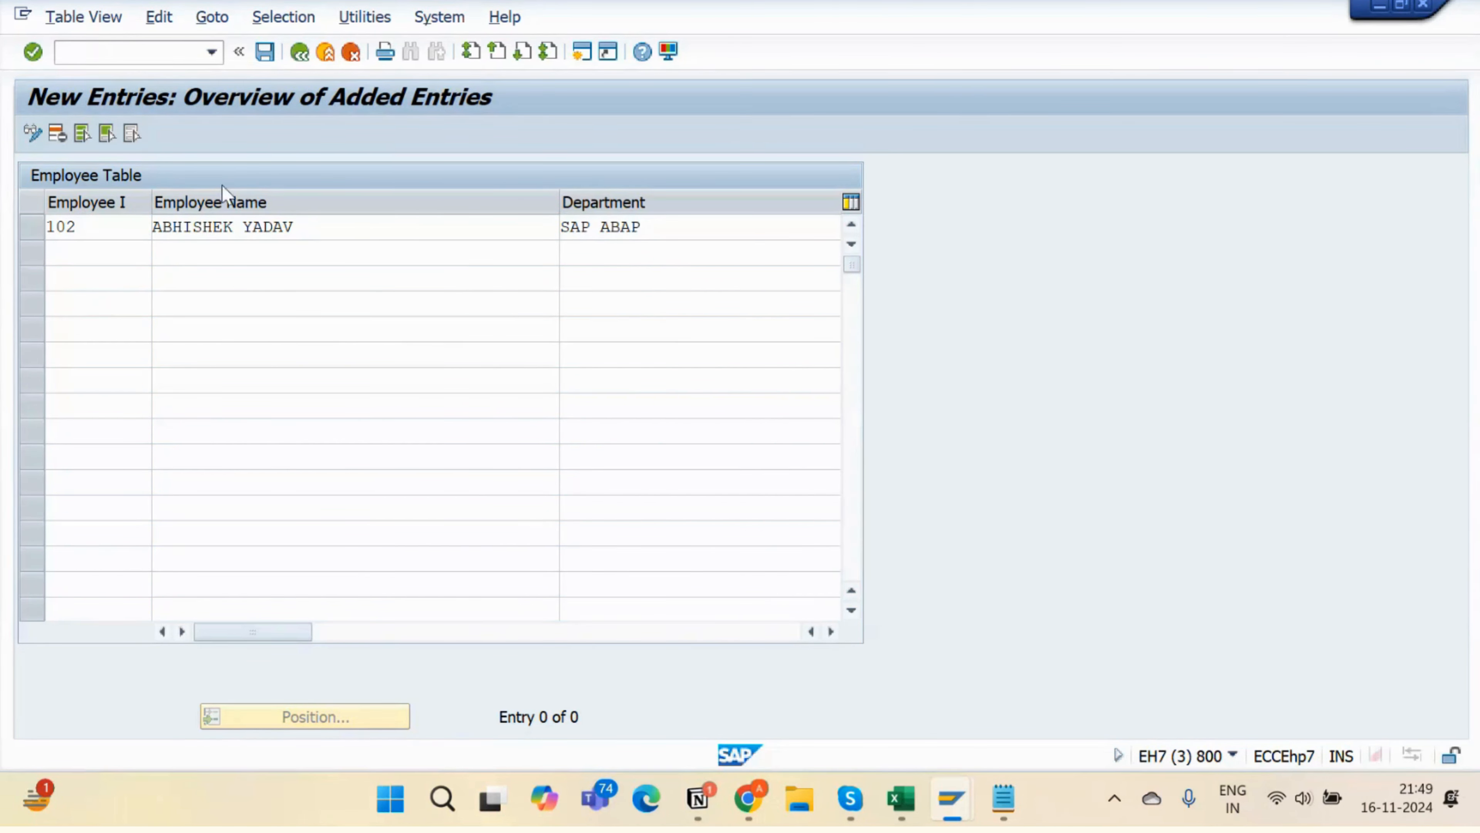
pyautogui.moveTo(152, 200); pyautogui.dragTo(302, 202)
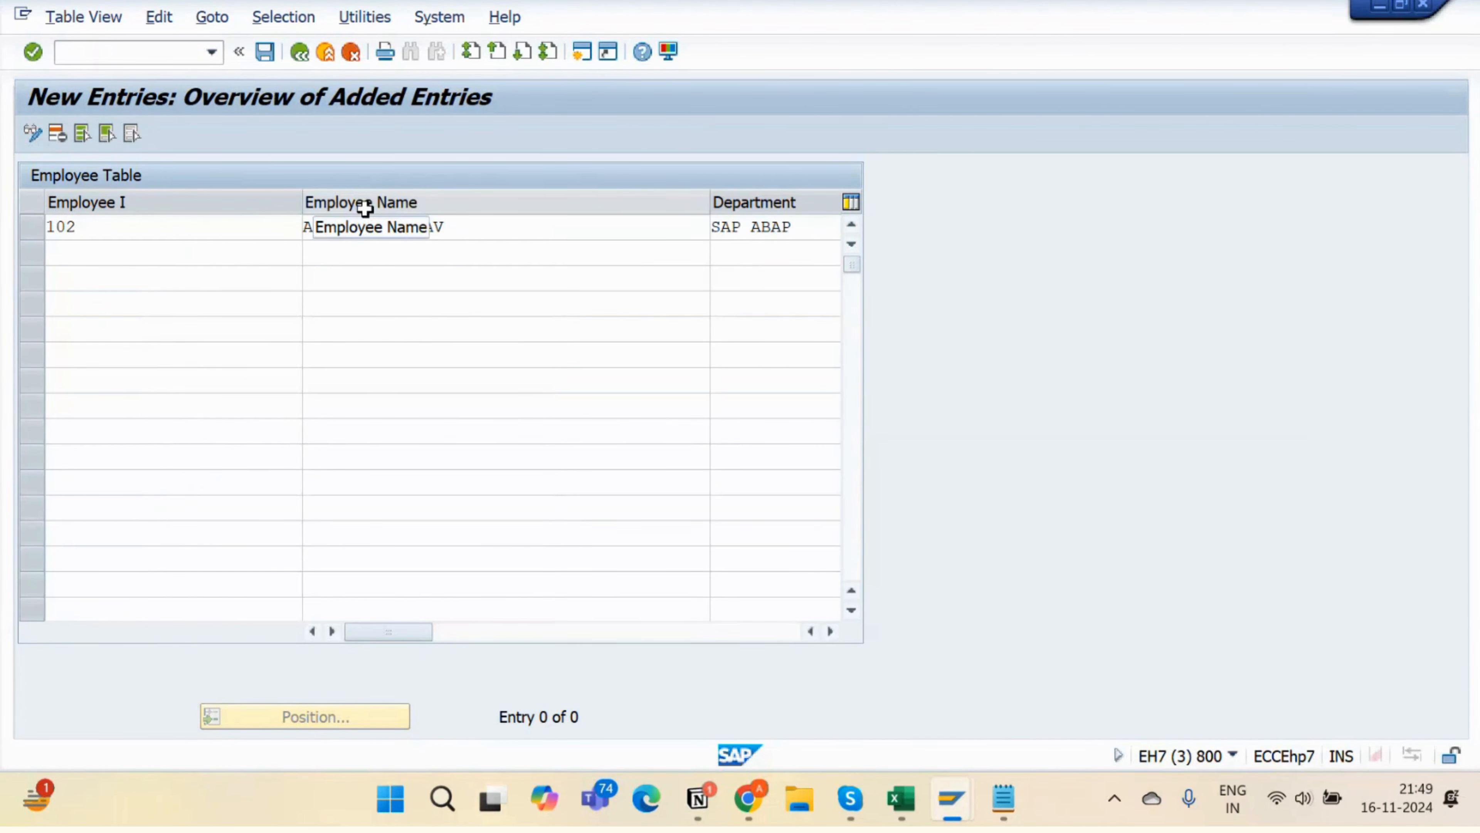
pyautogui.hotkey('alt', 'Tab')
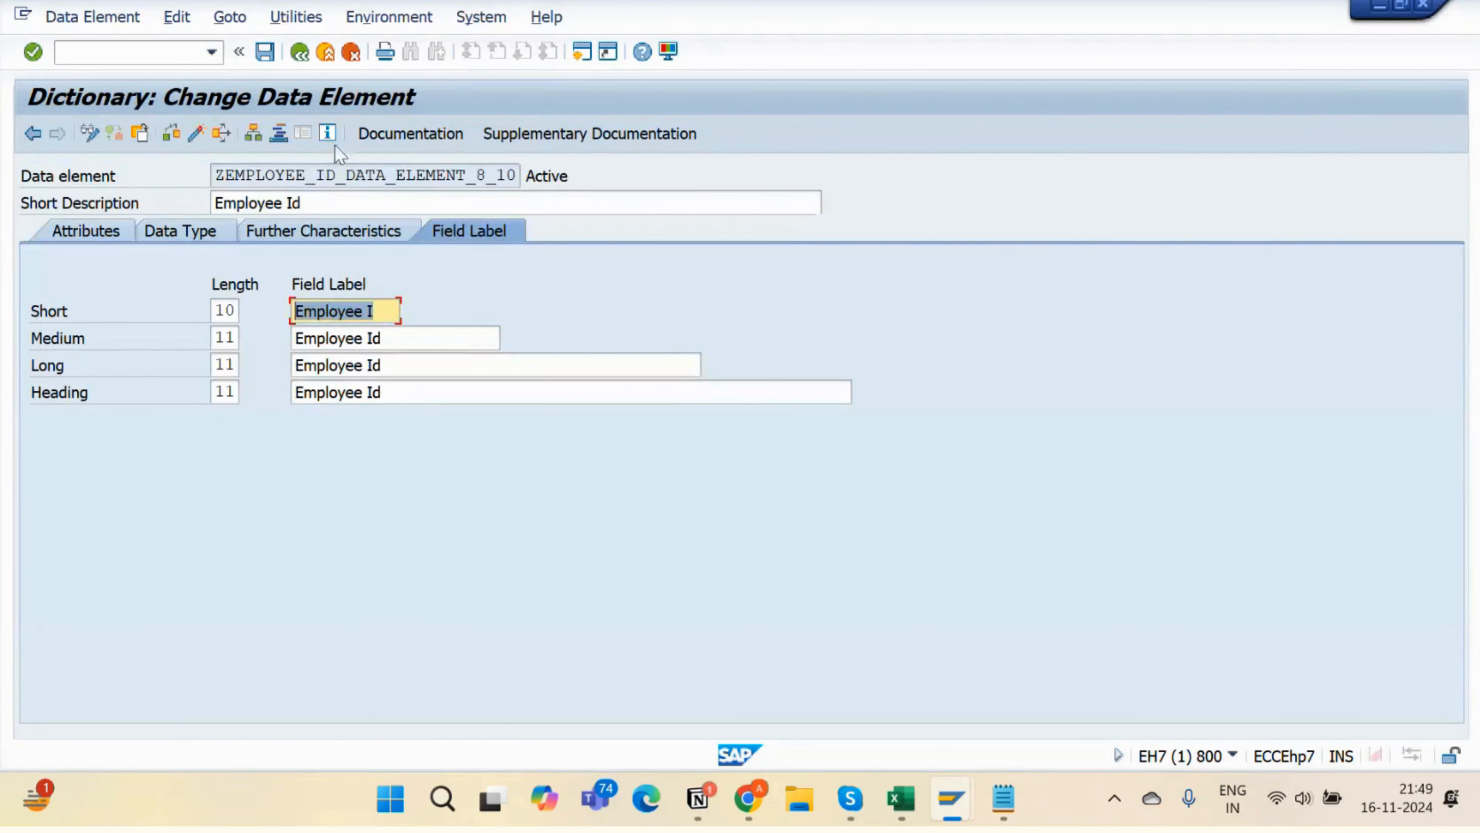
pyautogui.click(289, 55)
pyautogui.moveTo(135, 355); pyautogui.dragTo(22, 378)
pyautogui.click(143, 360)
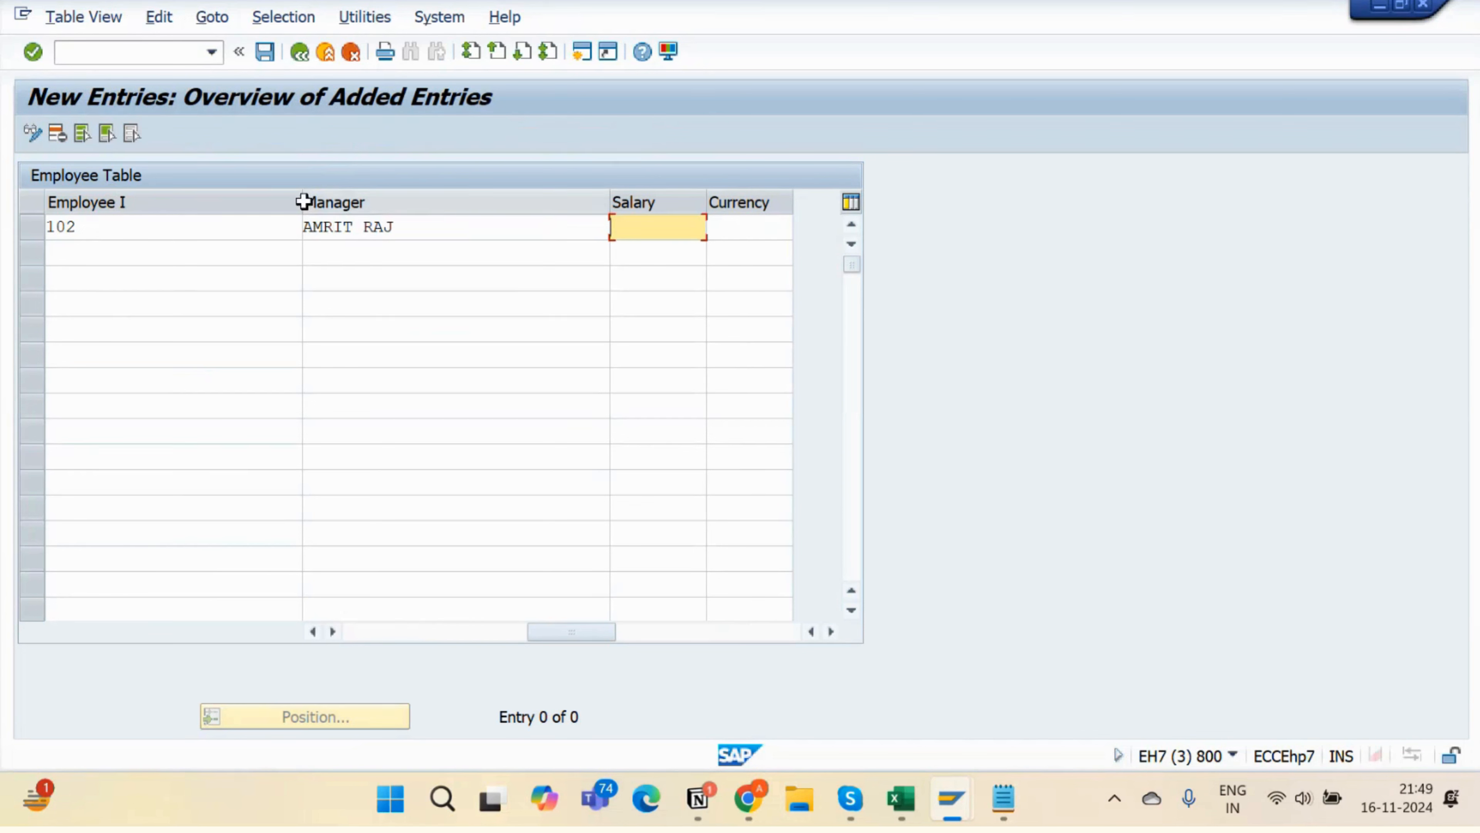
pyautogui.moveTo(301, 198); pyautogui.dragTo(173, 194)
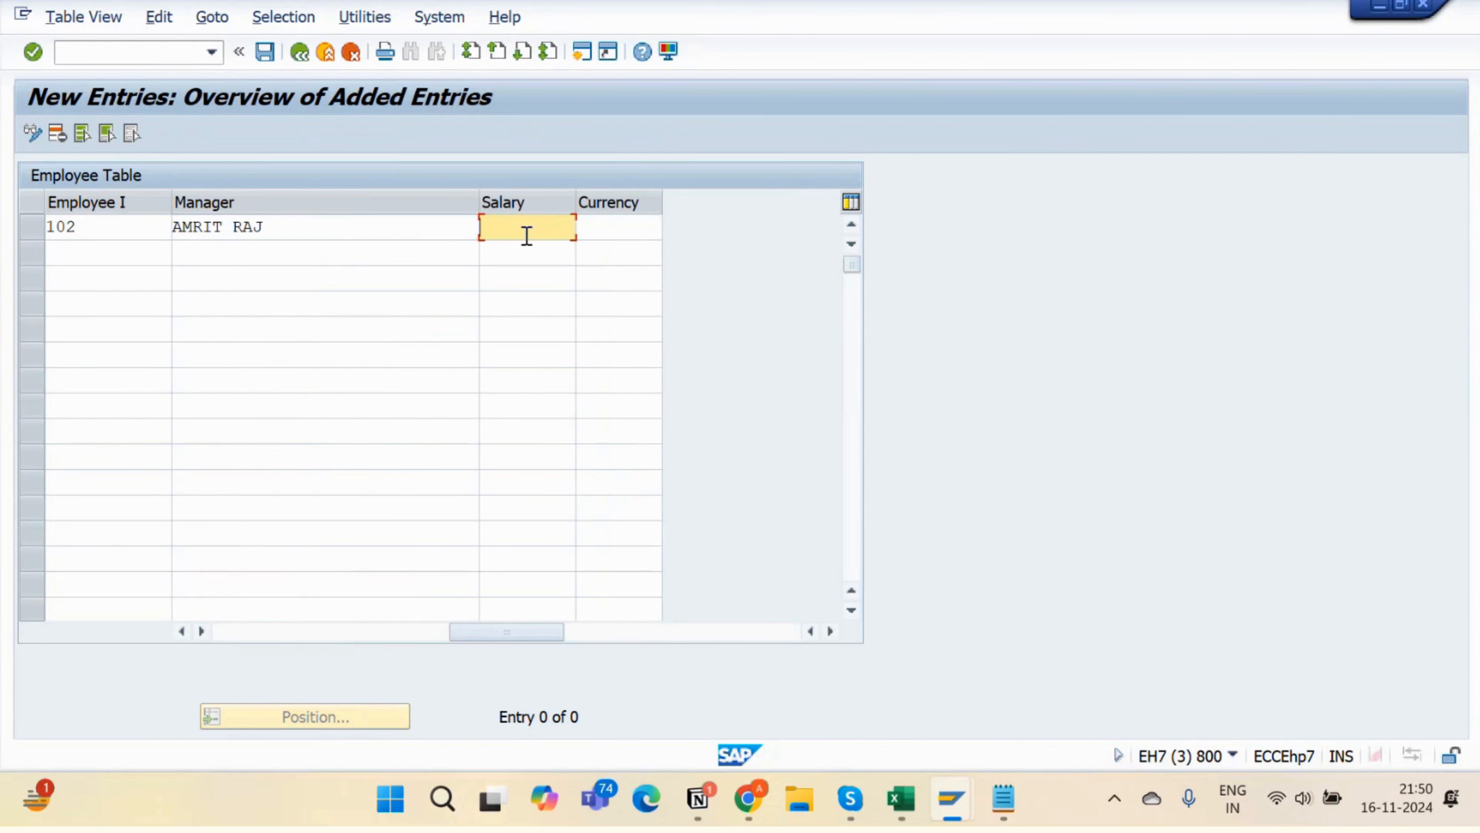
# - Enter salary 10000 with currency USD for employee 102 and confirm the entry
pyautogui.write('10000')
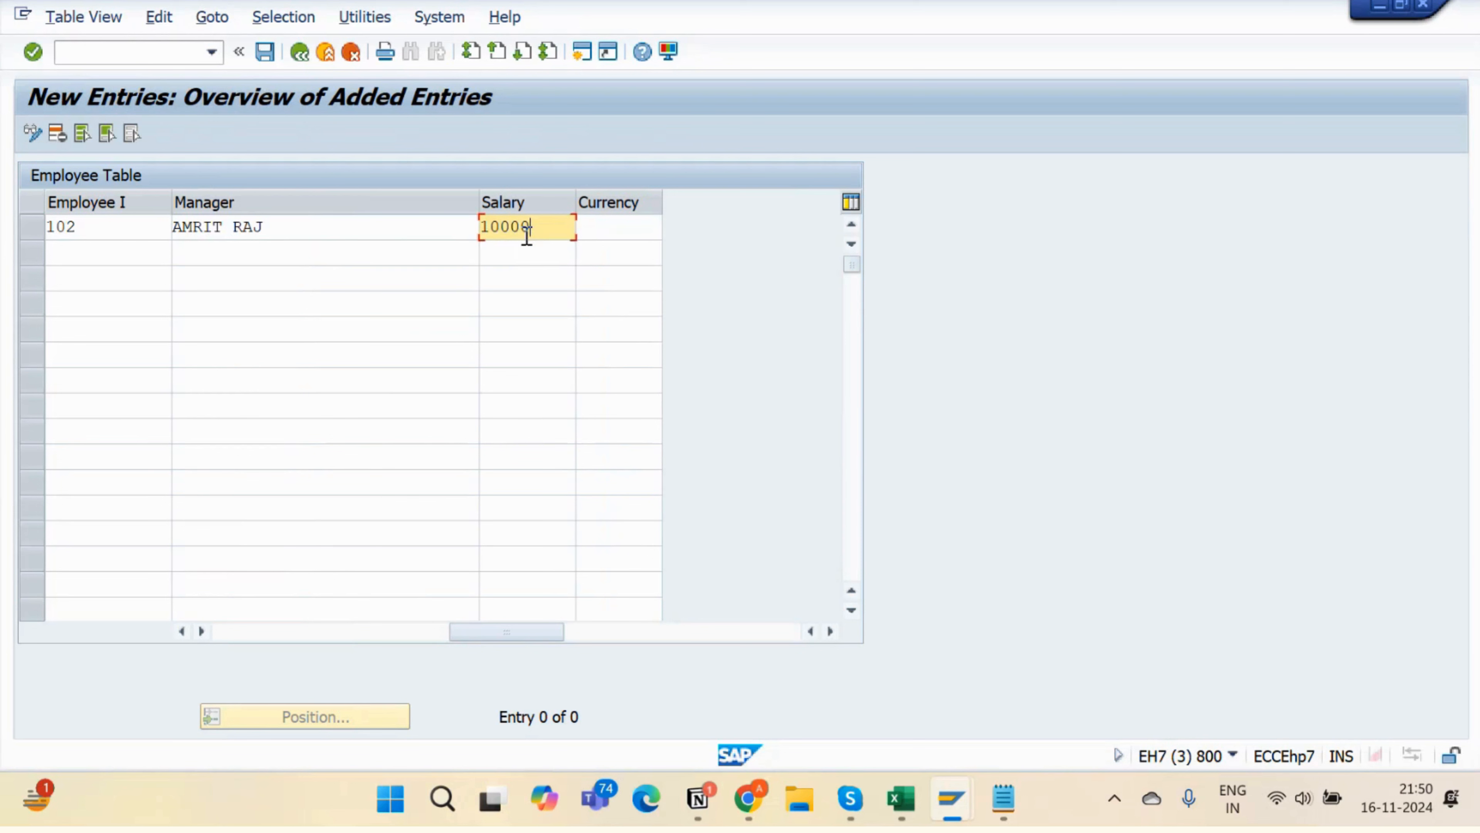
pyautogui.press('capslock')
pyautogui.press('Tab')
pyautogui.press('capslock')
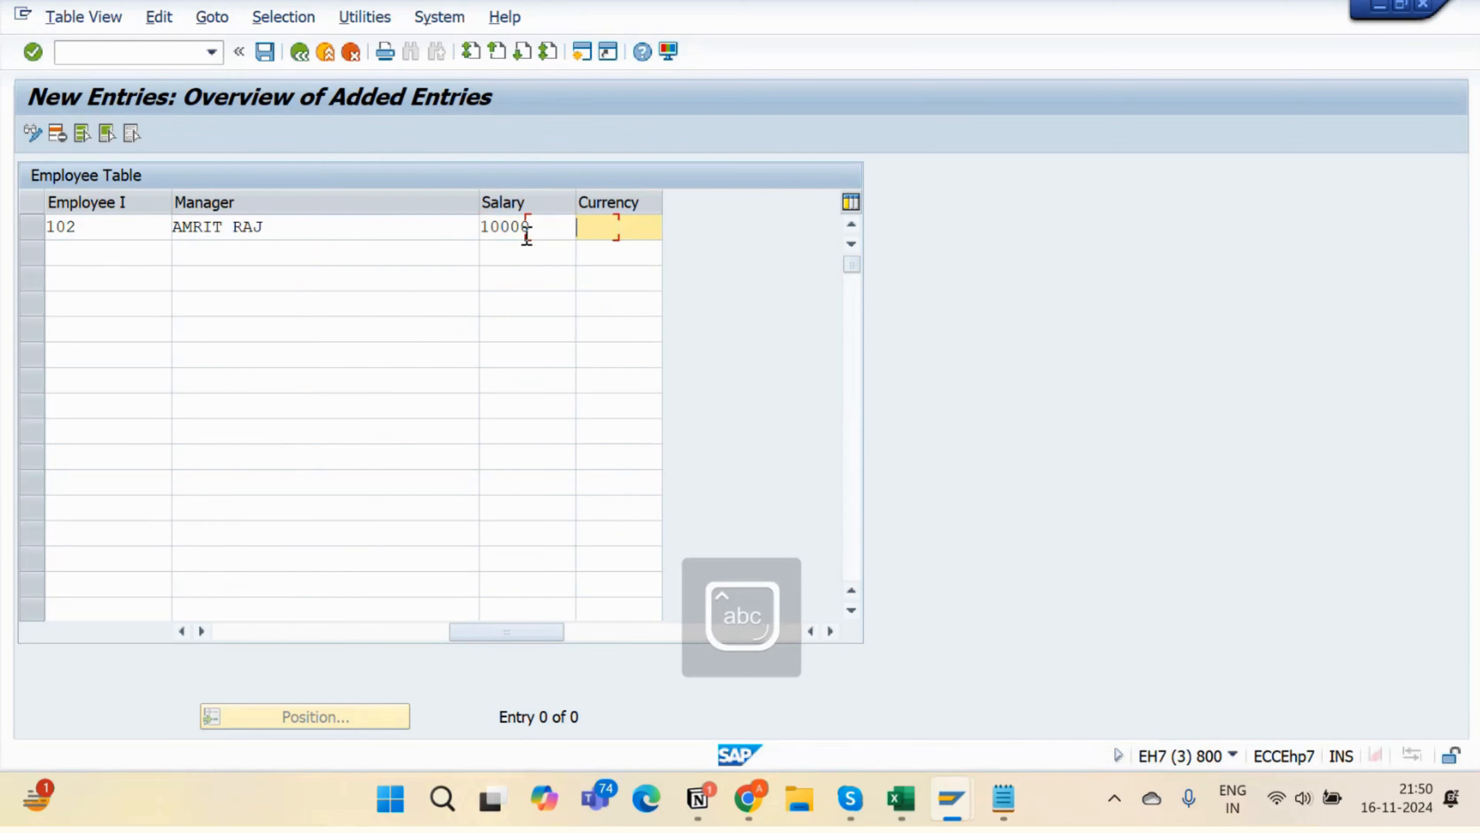
pyautogui.write('USD')
pyautogui.press('Return')
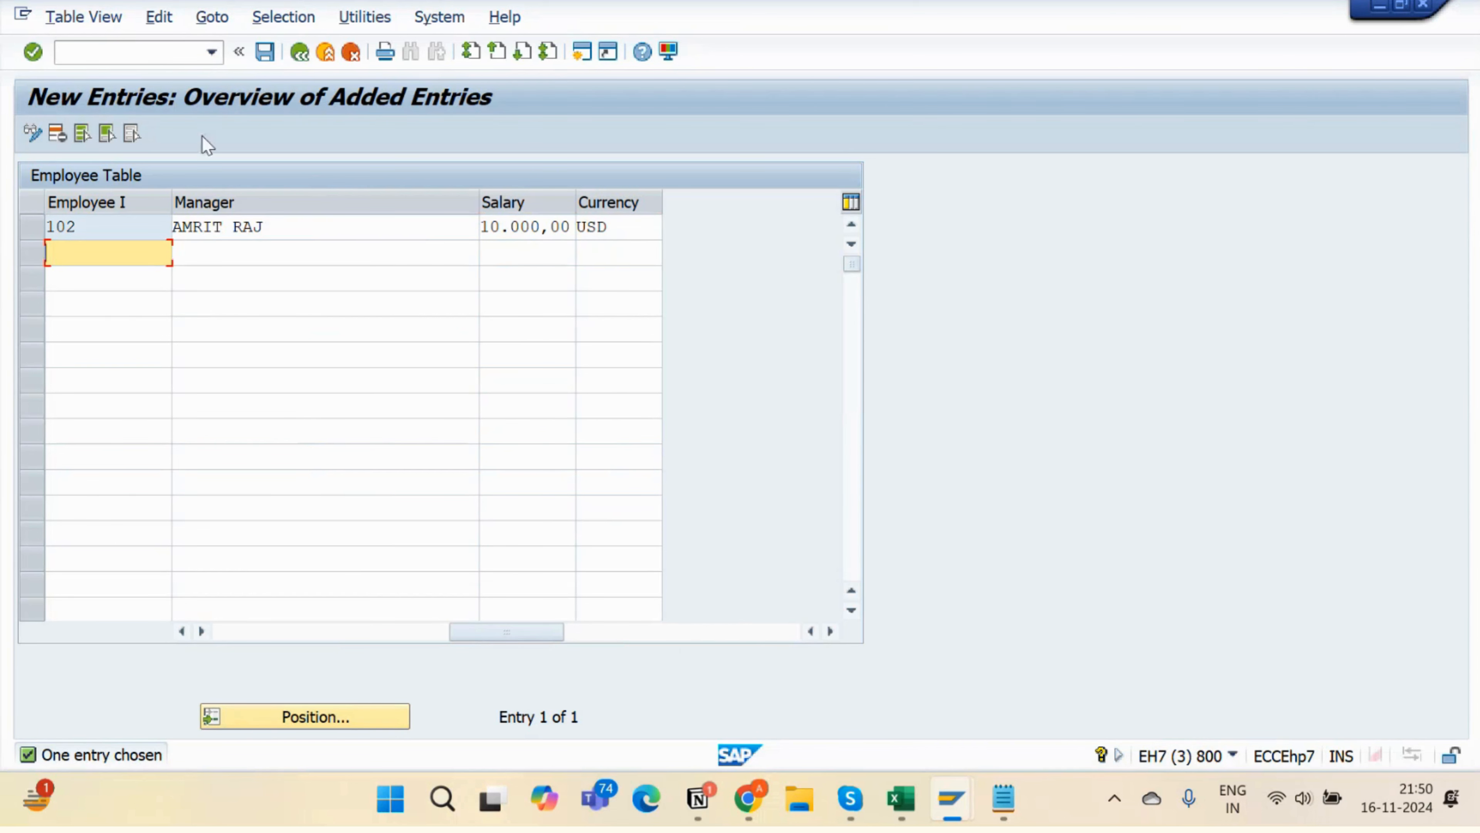
pyautogui.click(304, 55)
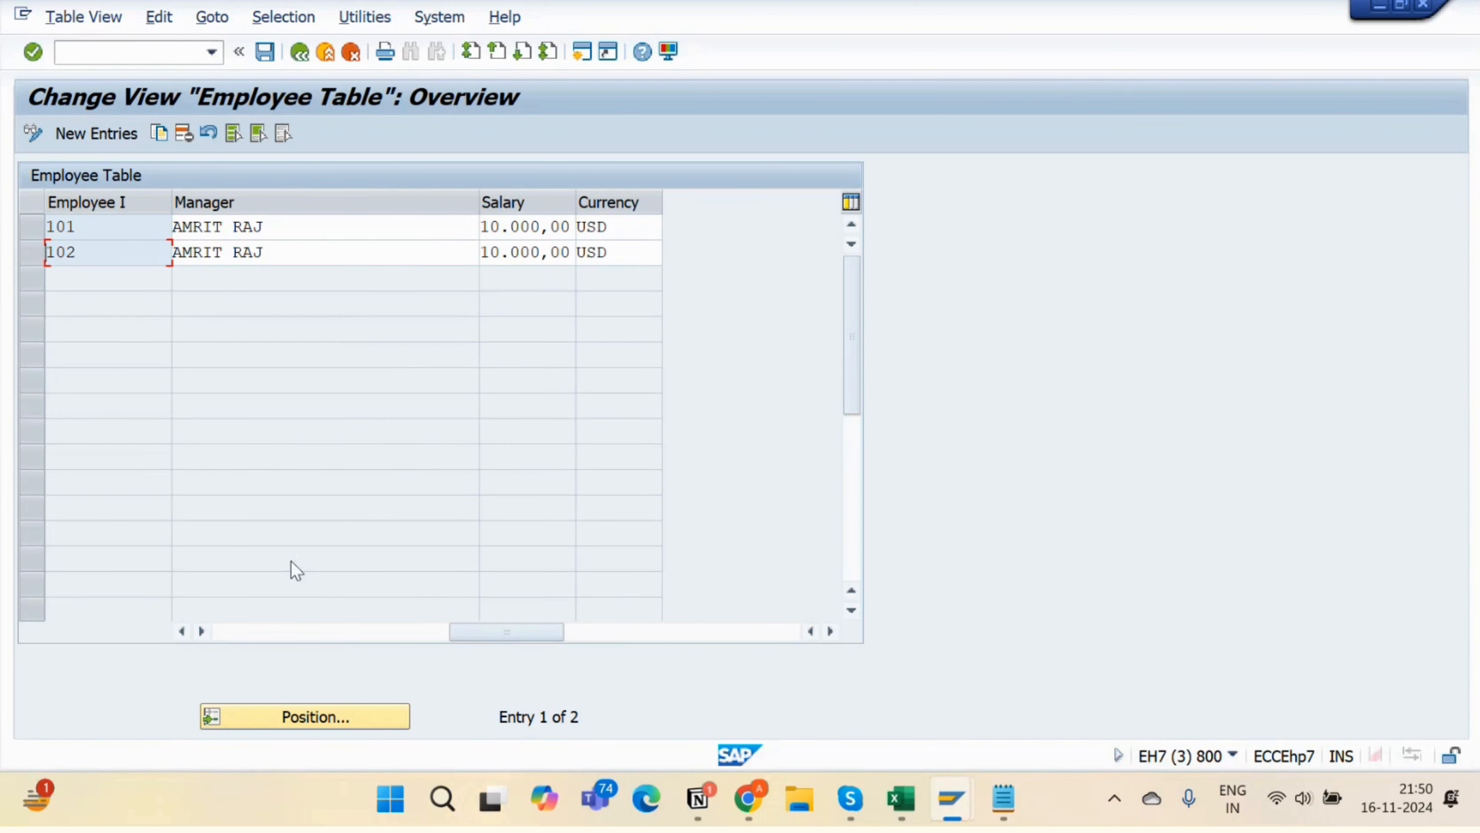
# - Save the new entry on leaving and reopen the Employee Table for maintenance
pyautogui.click(301, 56)
pyautogui.click(381, 442)
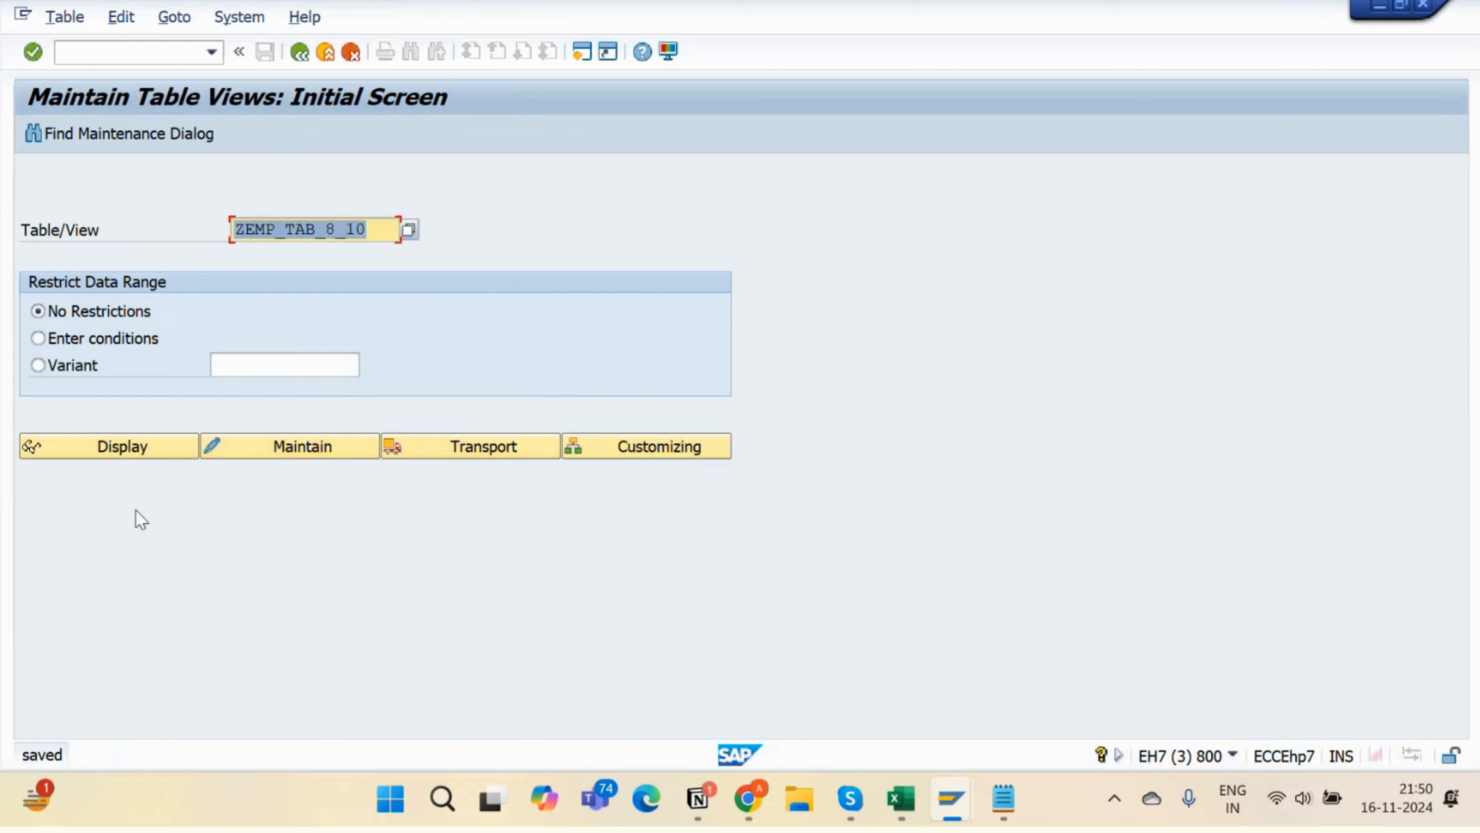
pyautogui.click(265, 455)
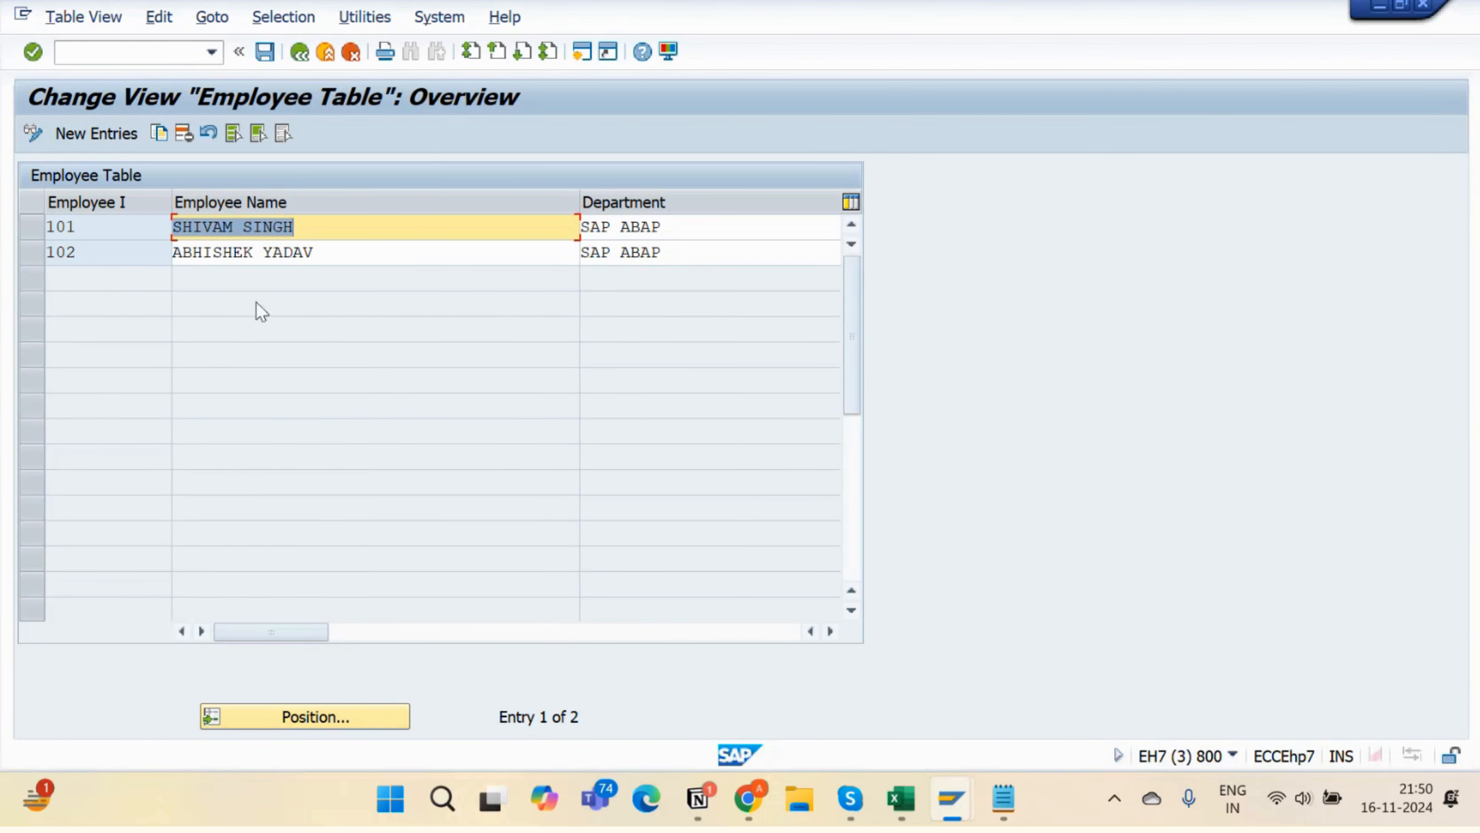
# - Scroll horizontally through the overview to review all columns for employees 101 and 102
pyautogui.click(389, 640)
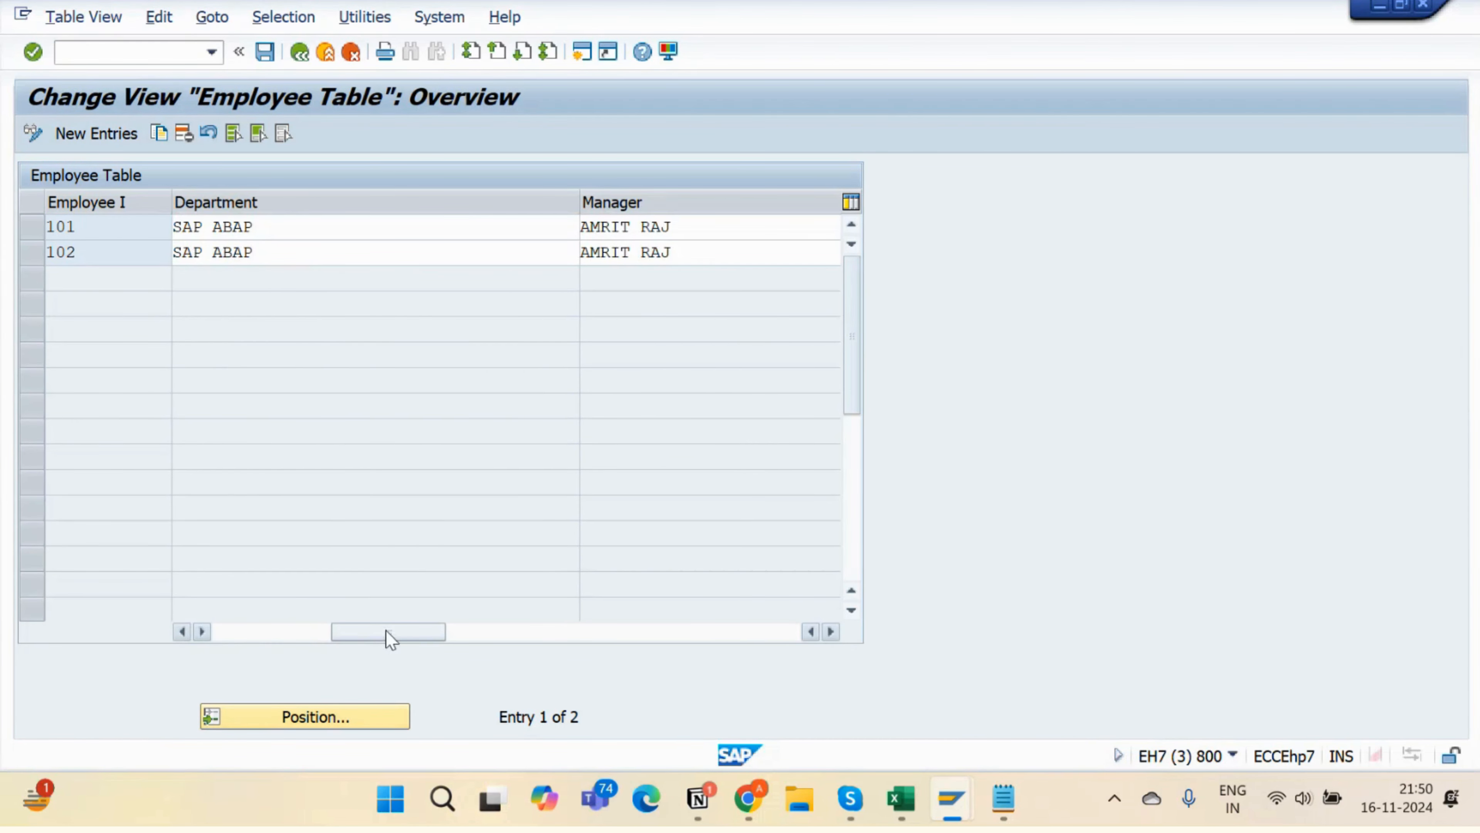
pyautogui.click(472, 630)
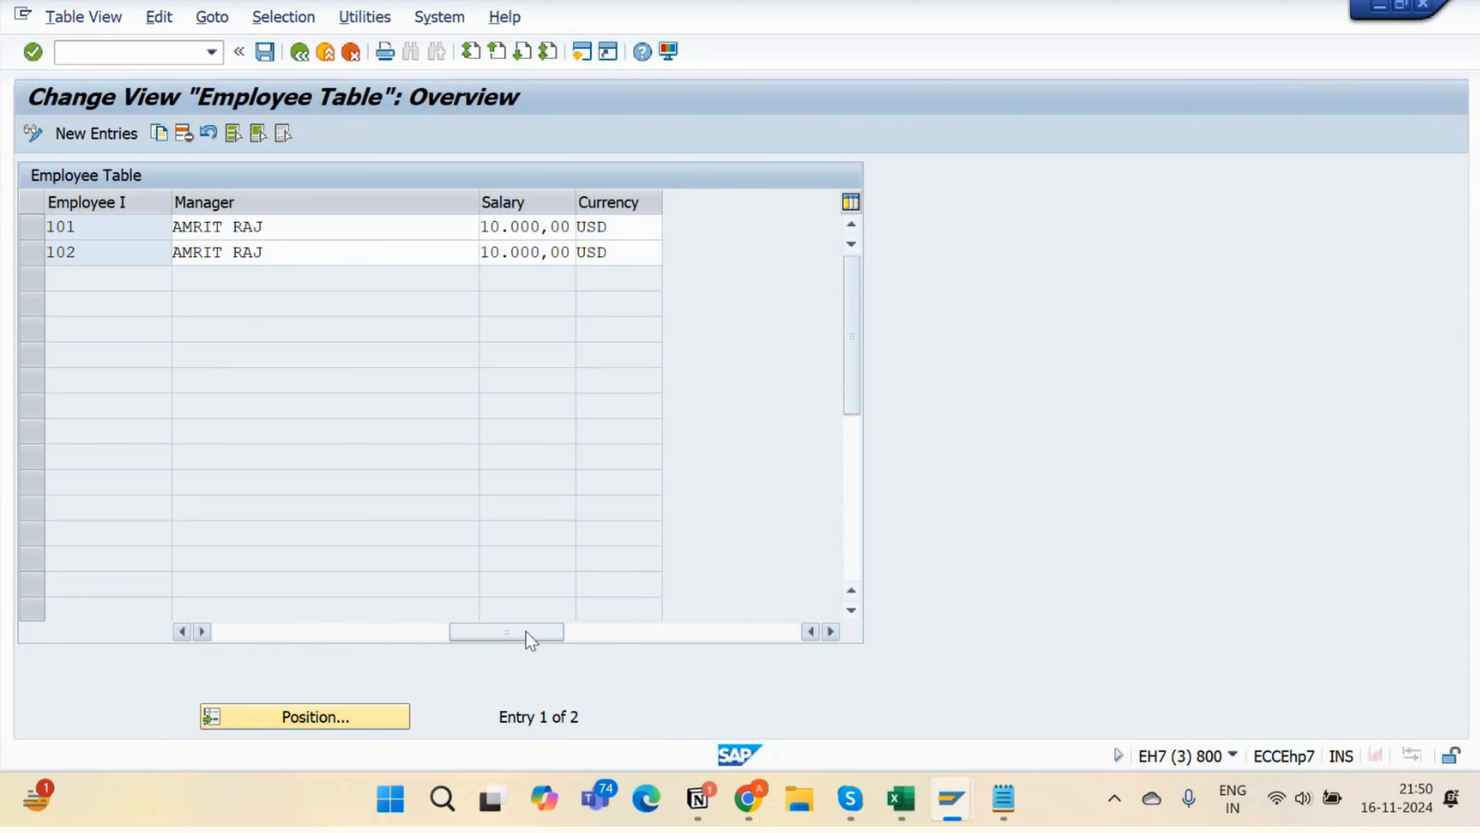
pyautogui.click(611, 632)
pyautogui.click(524, 634)
pyautogui.click(520, 634)
pyautogui.click(402, 638)
pyautogui.click(289, 637)
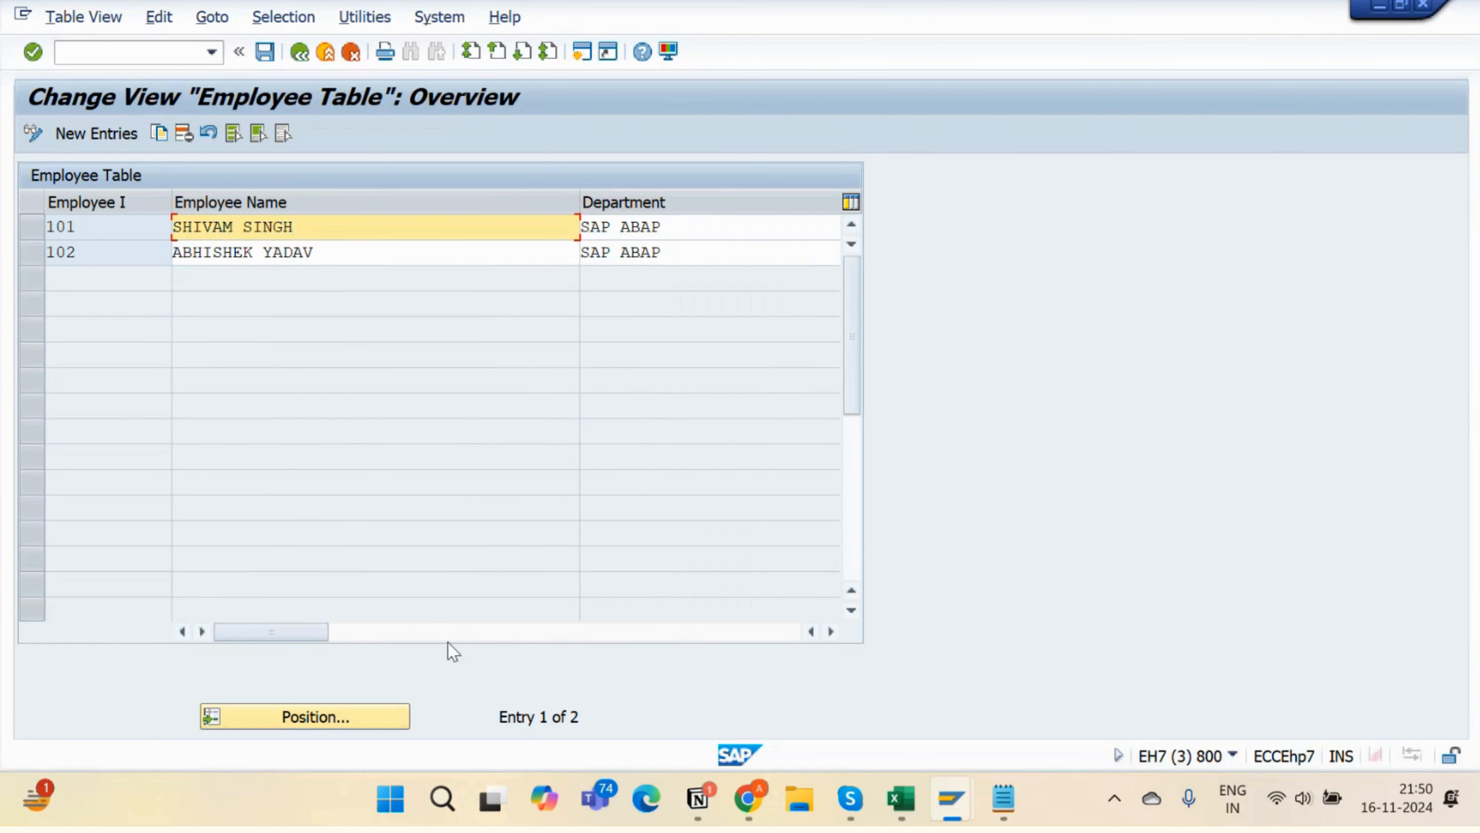
# - Copy Excel range B39:G43 holding the Employee Table Records for employees 101–105
pyautogui.click(901, 797)
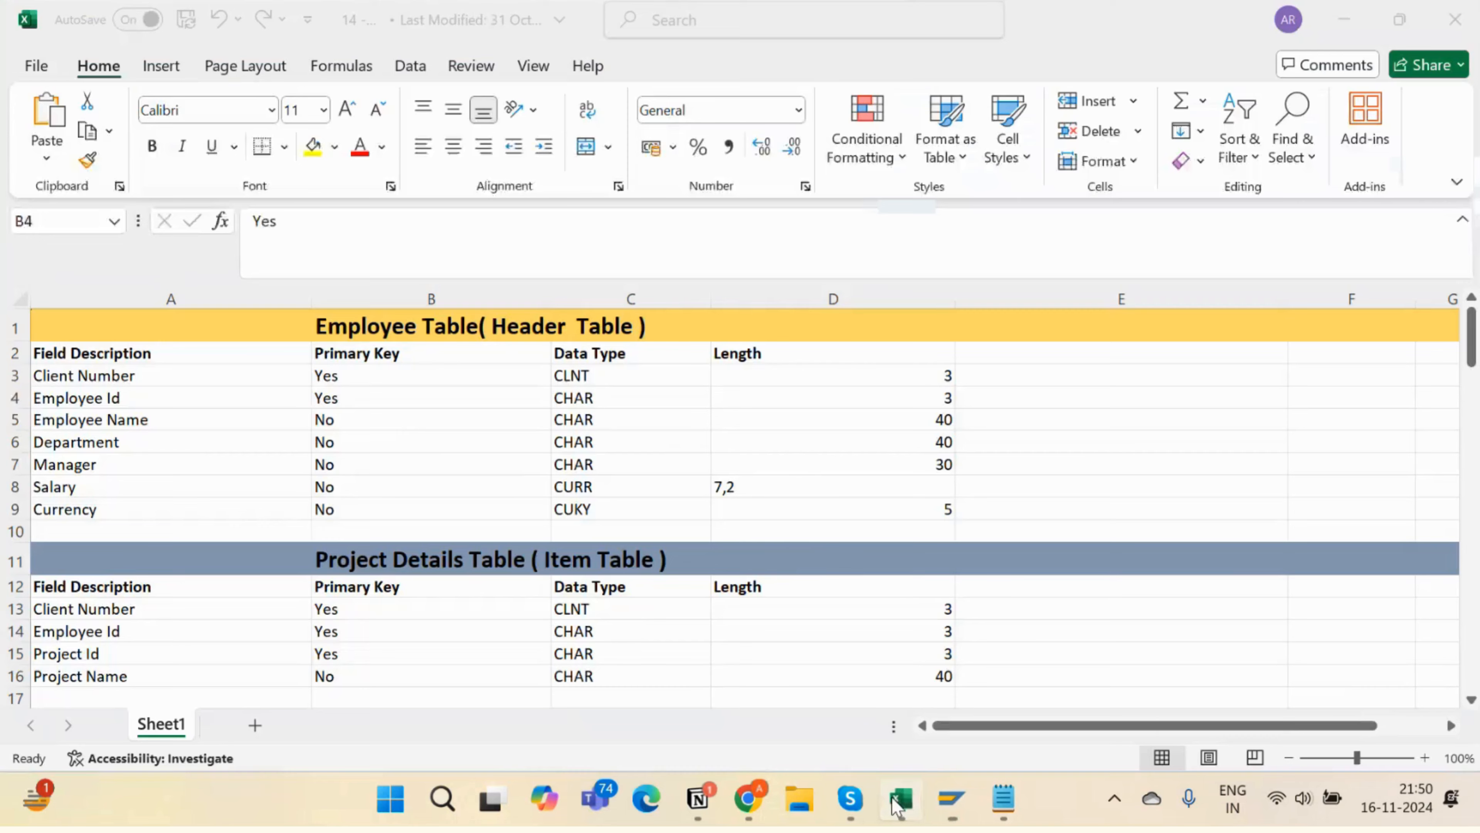
pyautogui.scroll(-10, 593, 607)
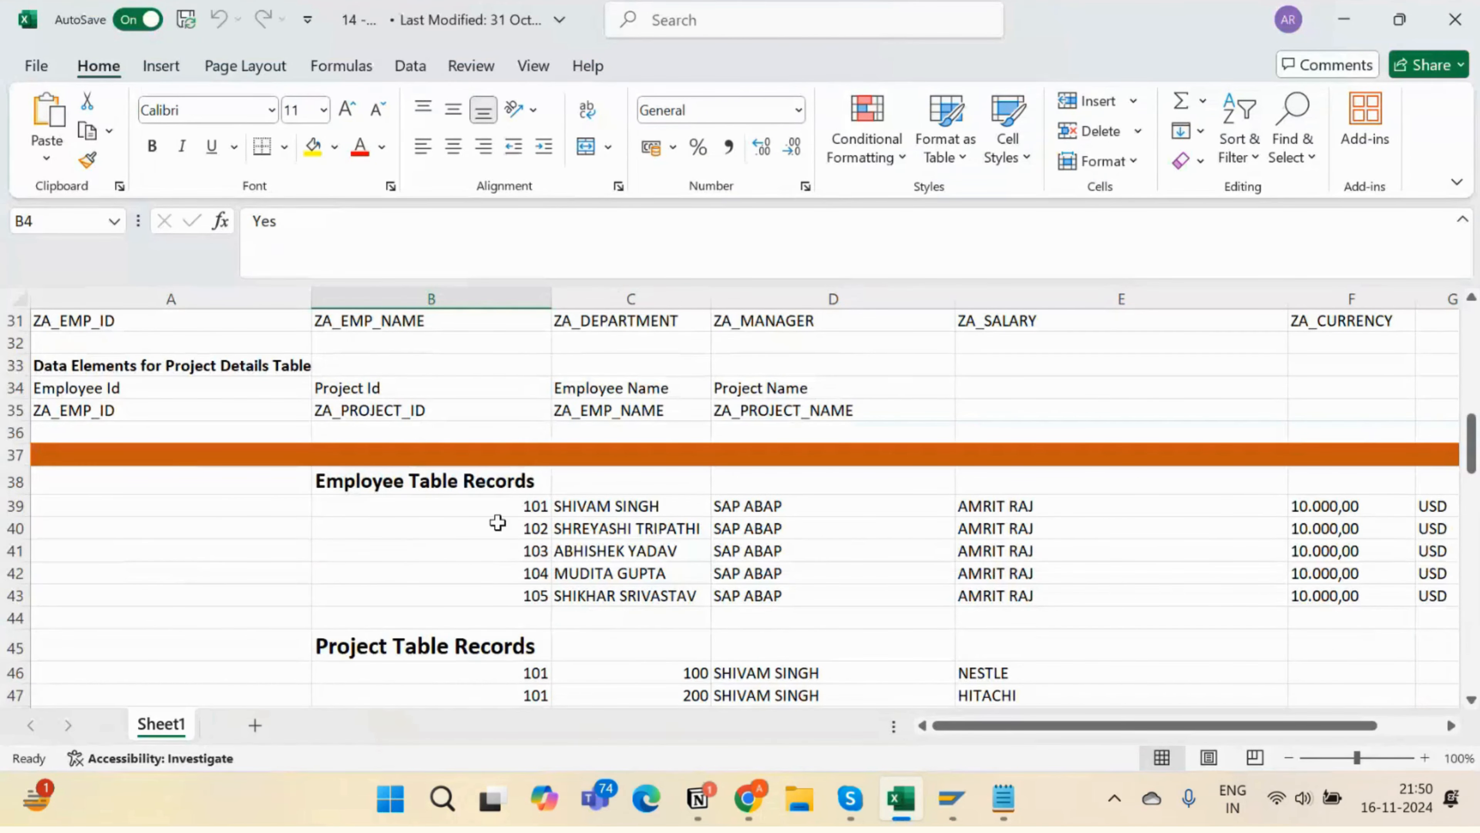
pyautogui.moveTo(493, 507); pyautogui.dragTo(1453, 592)
pyautogui.hotkey('ctrl', 'c')
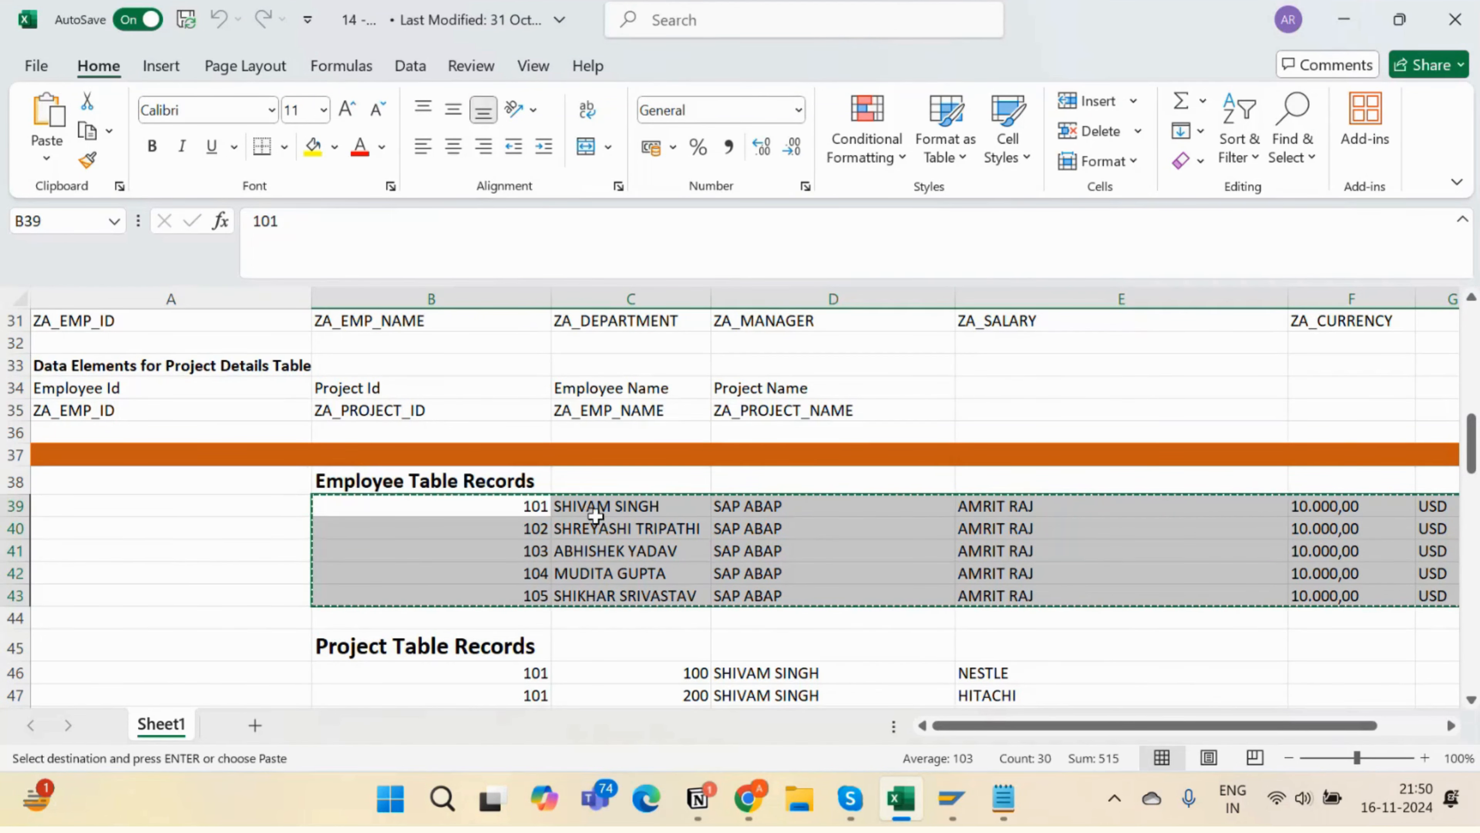
pyautogui.hotkey('alt', 'Tab')
# - Delete entries 101 and 102, save the deletion, and reopen the empty Employee Table
pyautogui.click(32, 253)
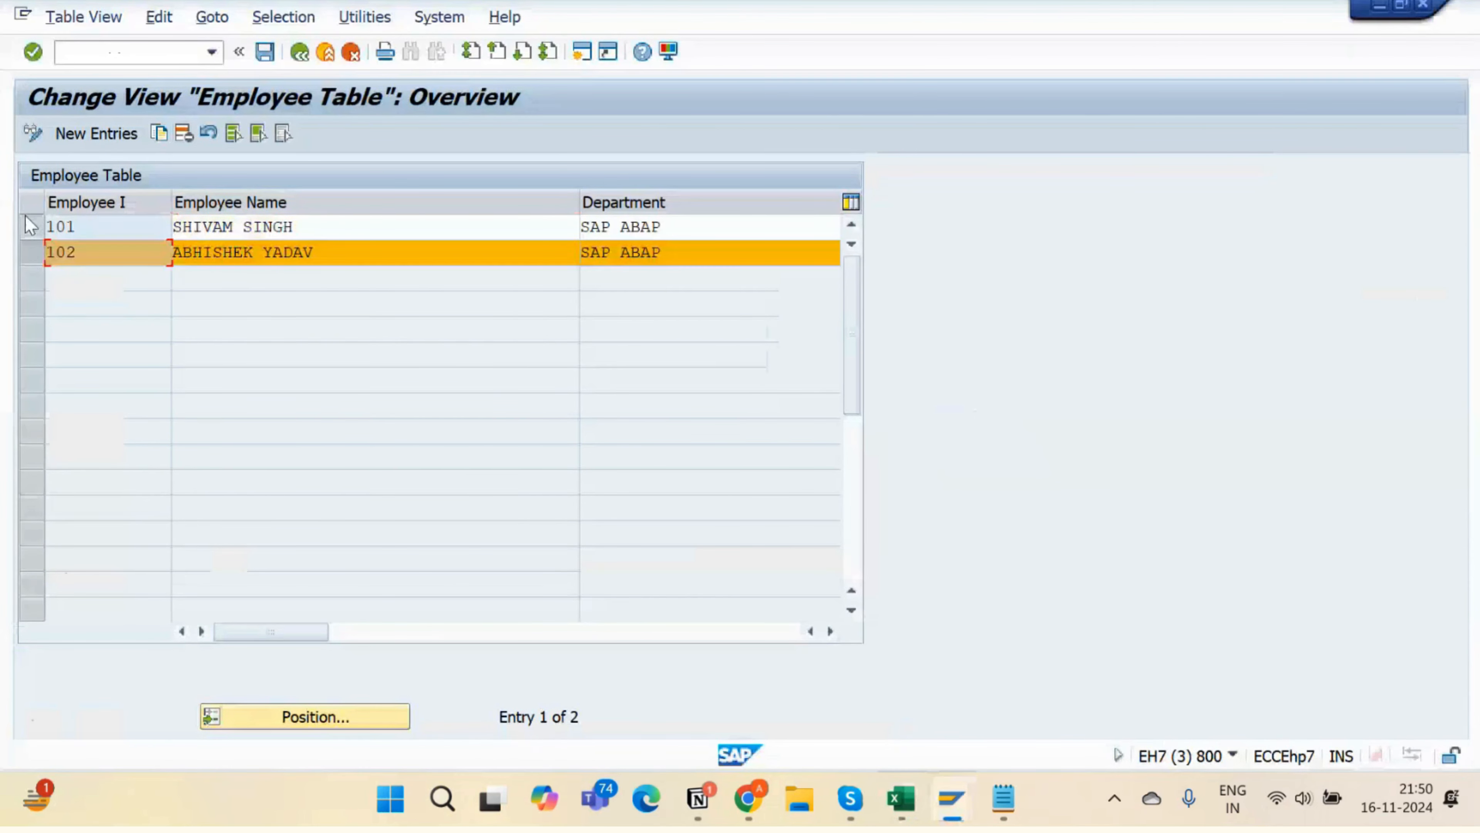
pyautogui.click(32, 227)
pyautogui.click(186, 132)
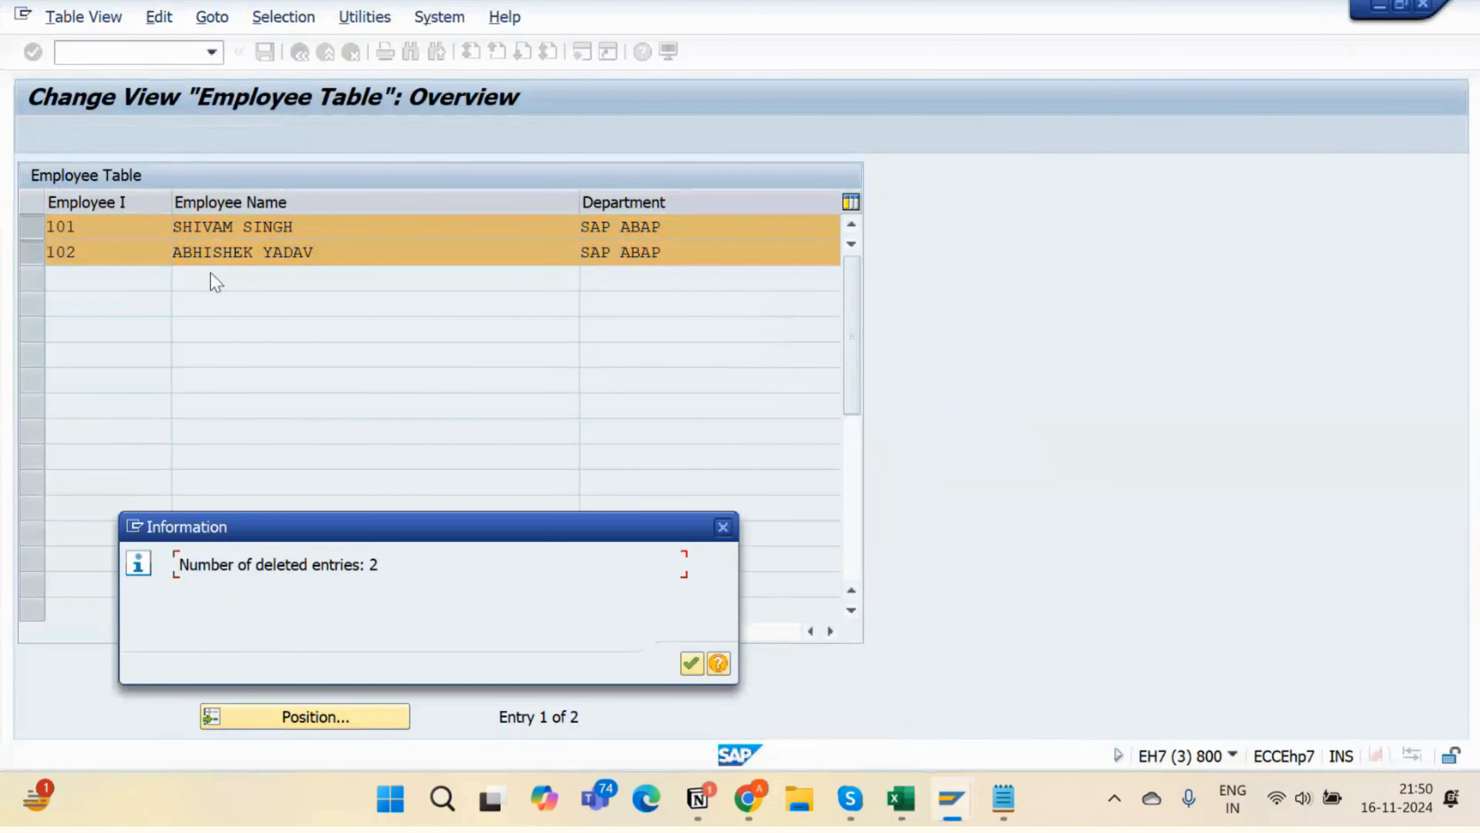
pyautogui.press('Return')
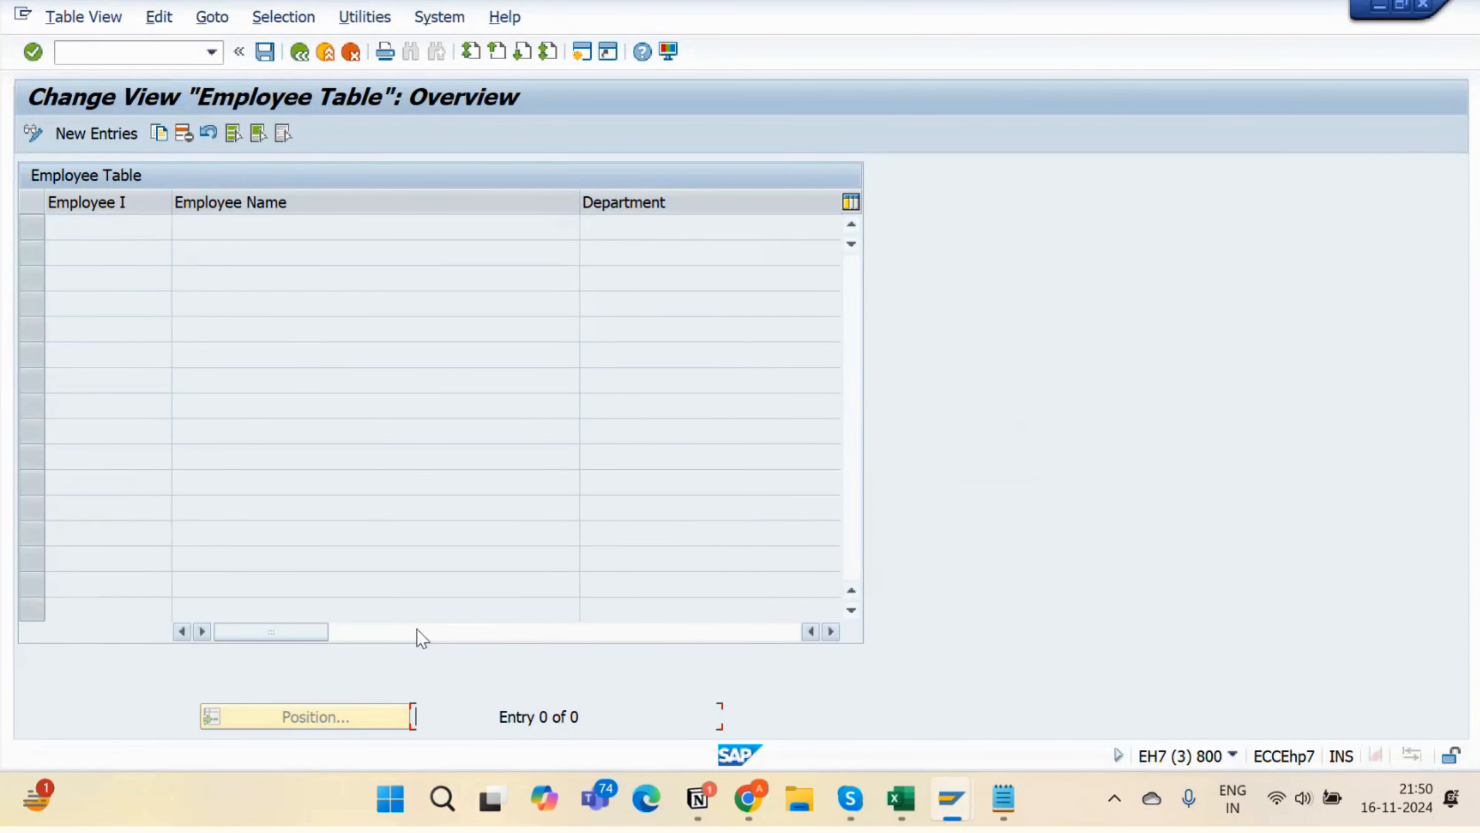
pyautogui.hotkey('ctrl', 's')
pyautogui.click(297, 51)
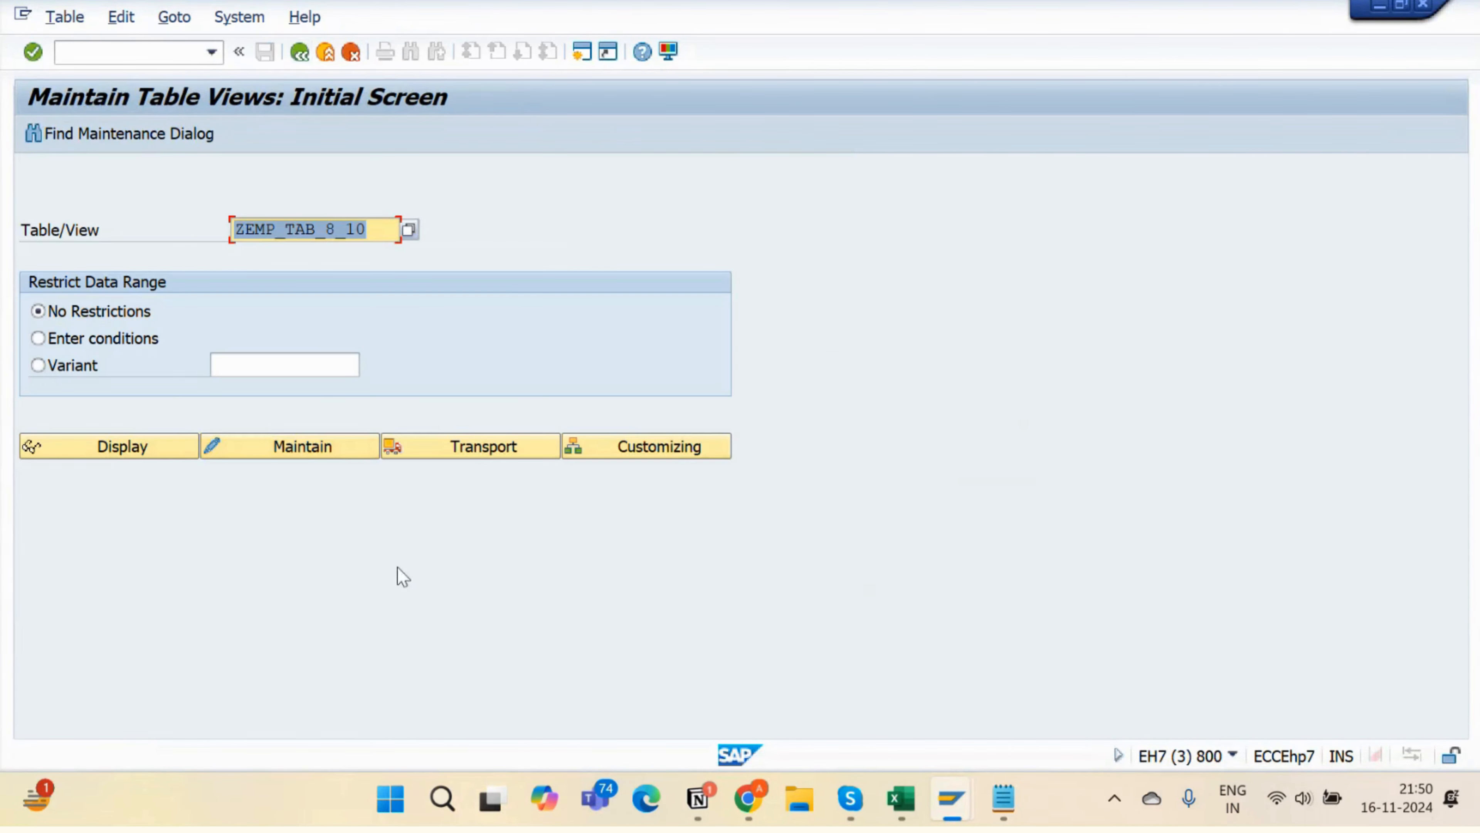
pyautogui.click(332, 439)
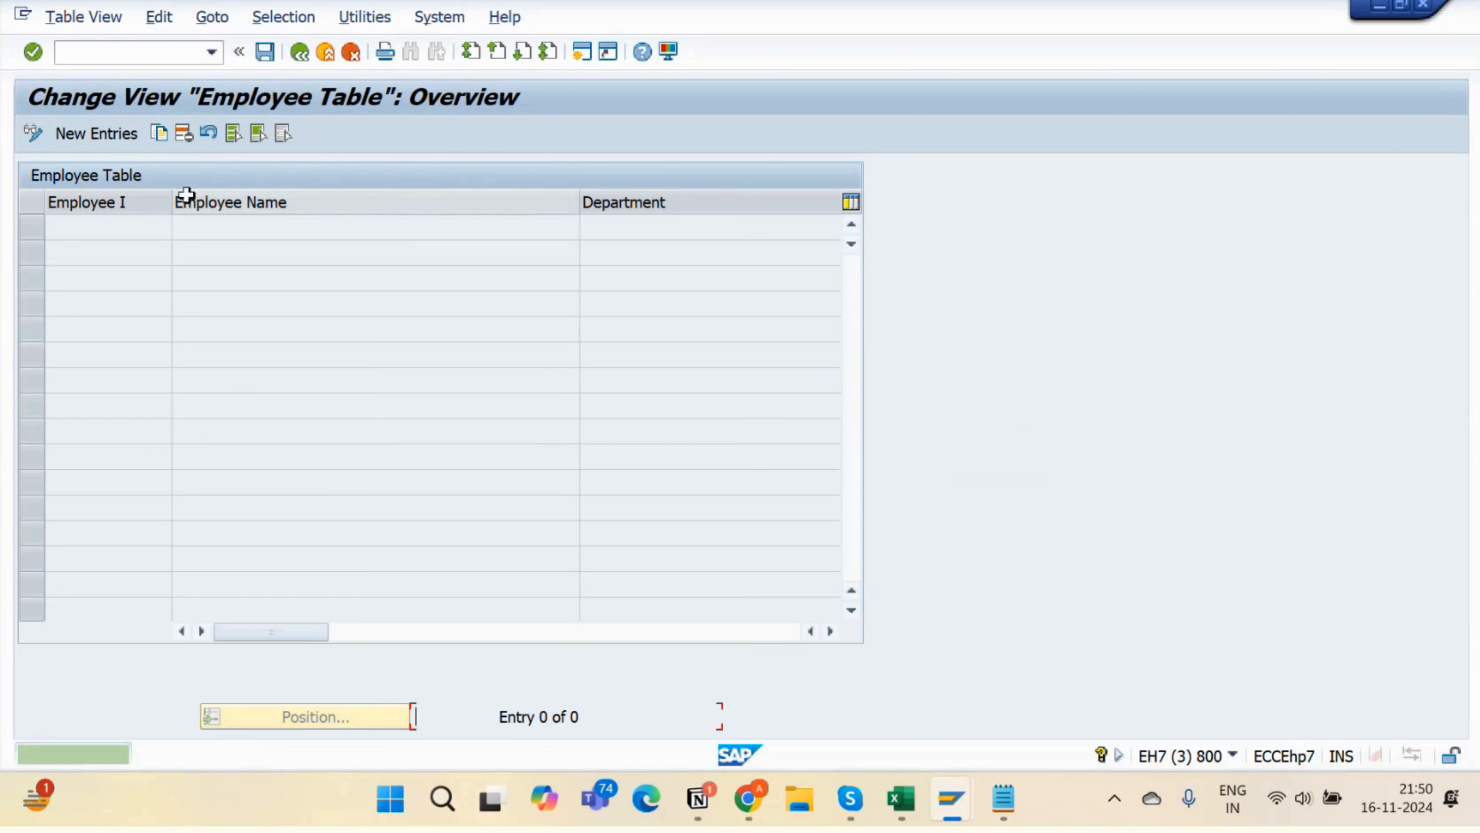
# - Paste the five copied Excel records as new entries and save them
pyautogui.click(83, 134)
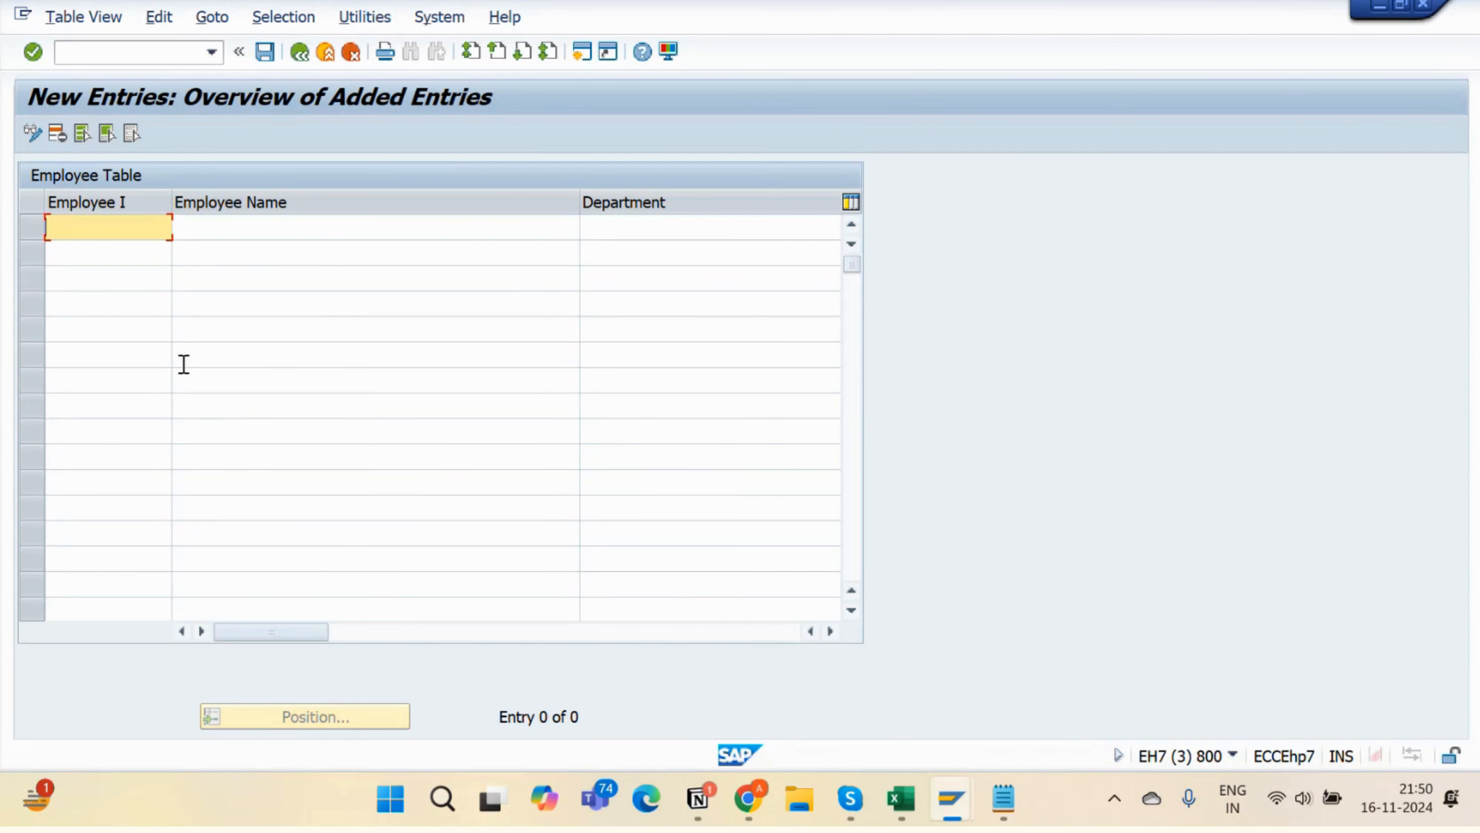
pyautogui.hotkey('ctrl', 'v')
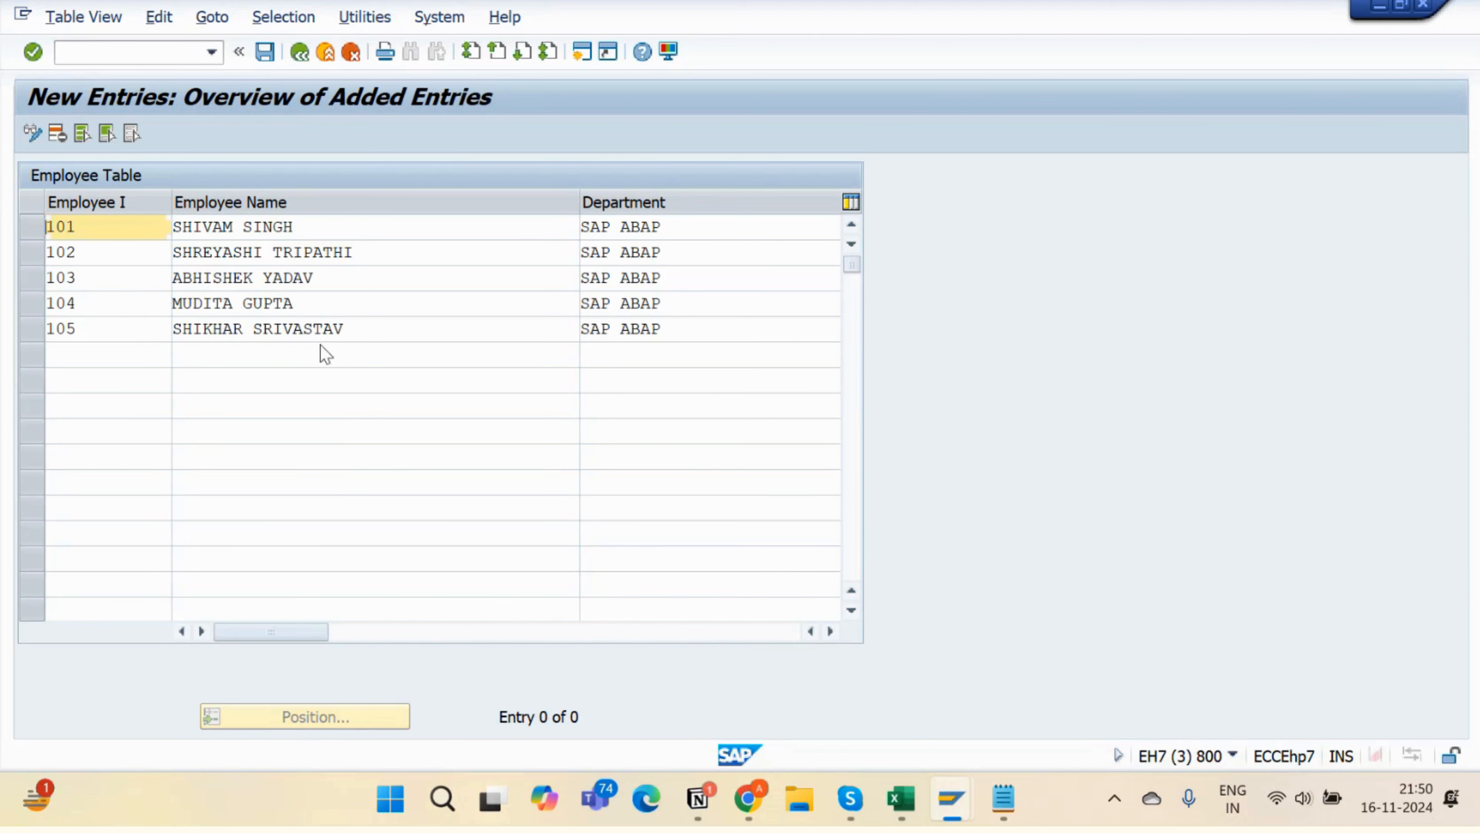
pyautogui.hotkey('ctrl', 's')
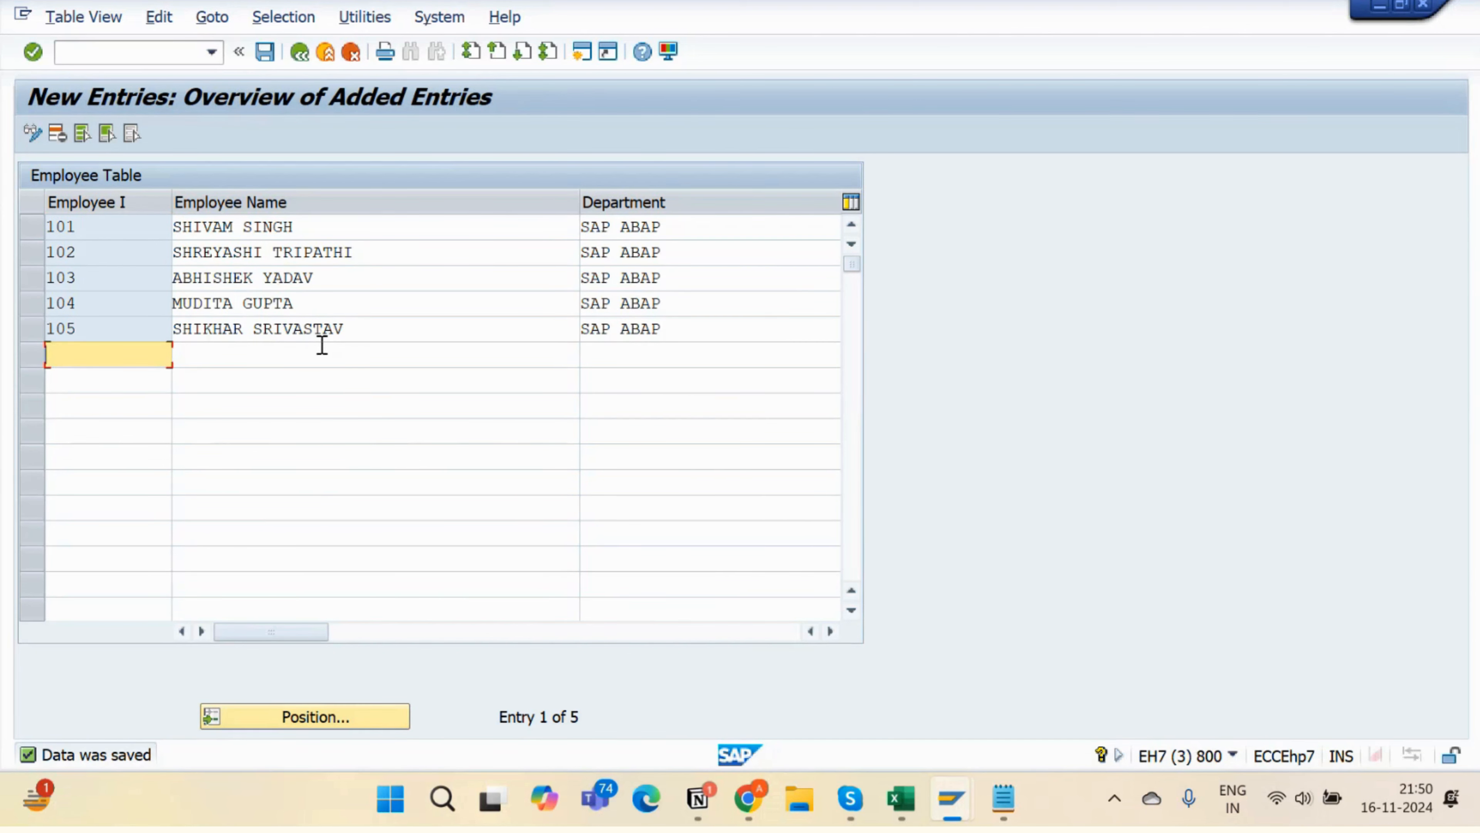
# - Scroll horizontally through the saved entries 101–105 to verify every column
pyautogui.click(342, 632)
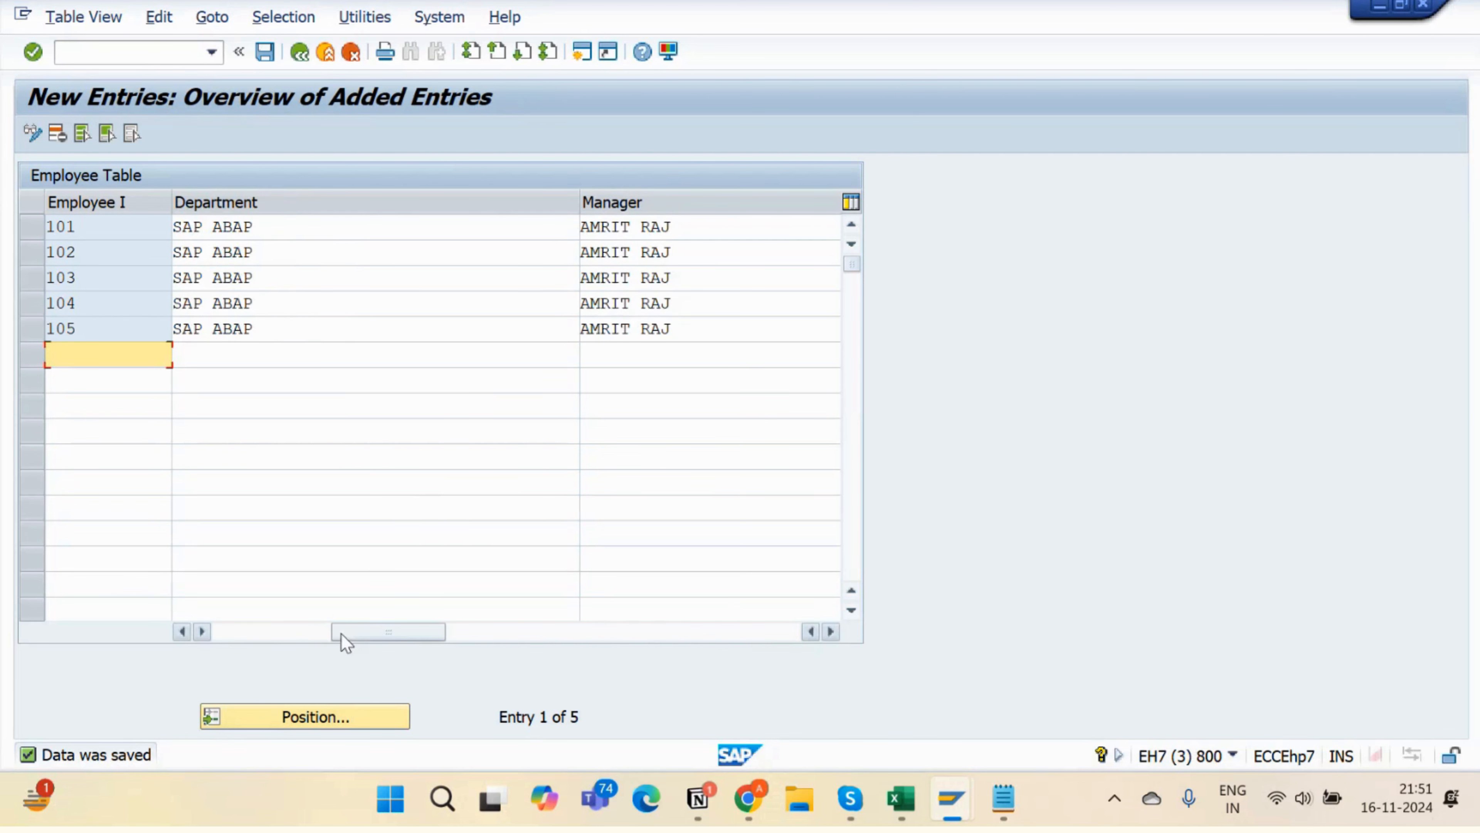
pyautogui.click(495, 632)
pyautogui.click(389, 636)
pyautogui.click(233, 637)
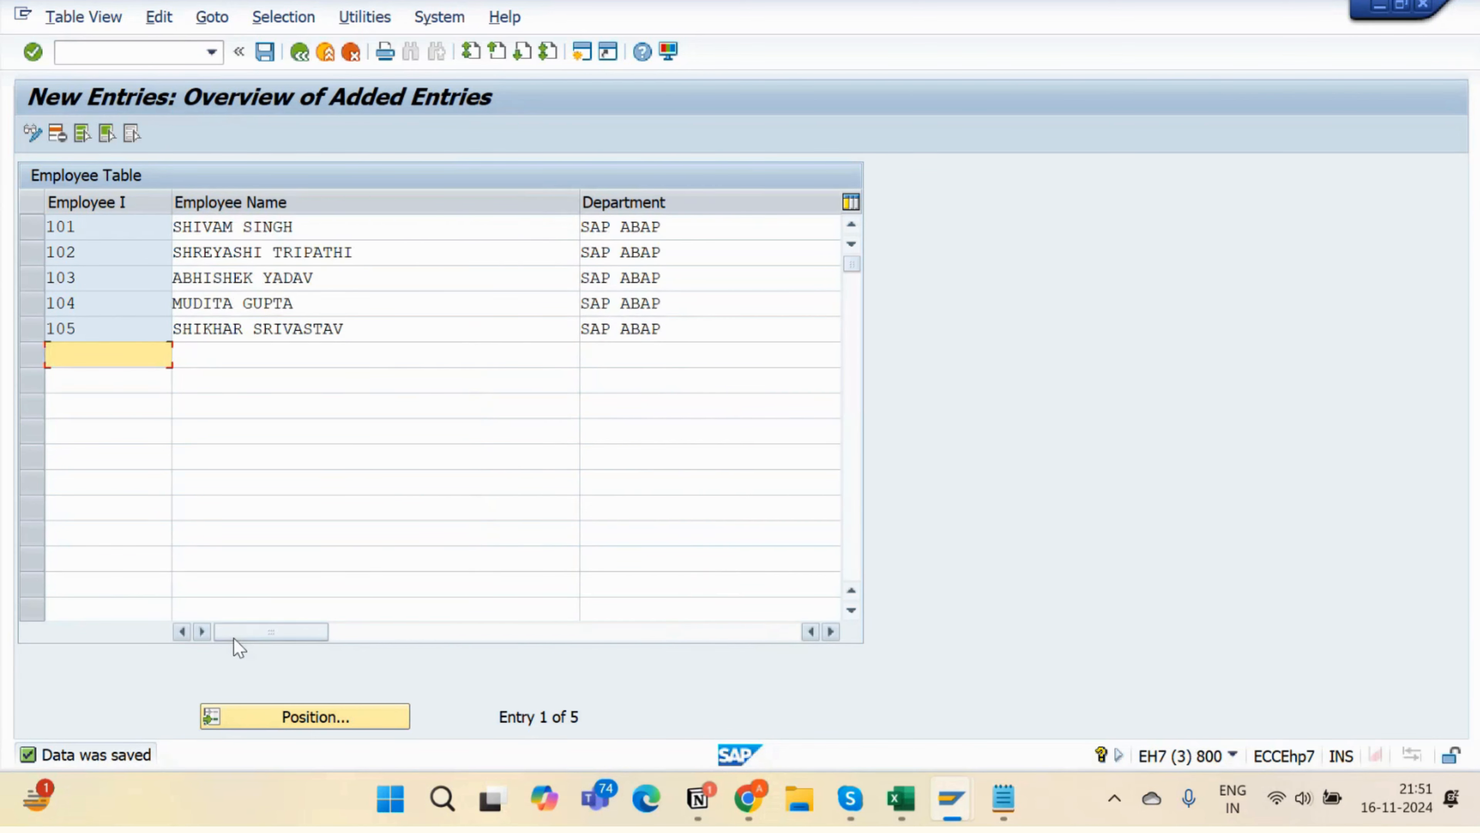
pyautogui.click(363, 636)
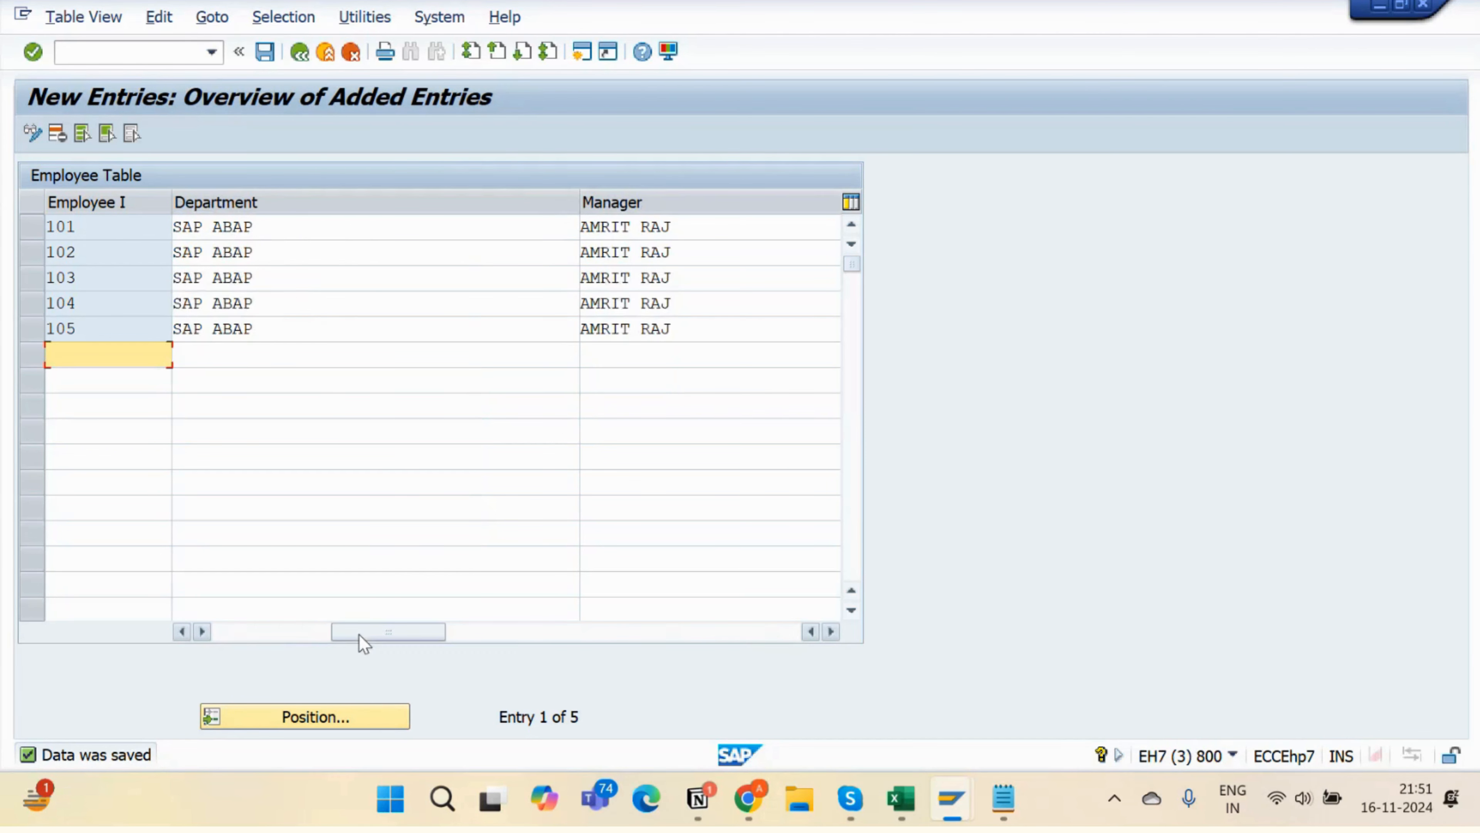
pyautogui.click(274, 639)
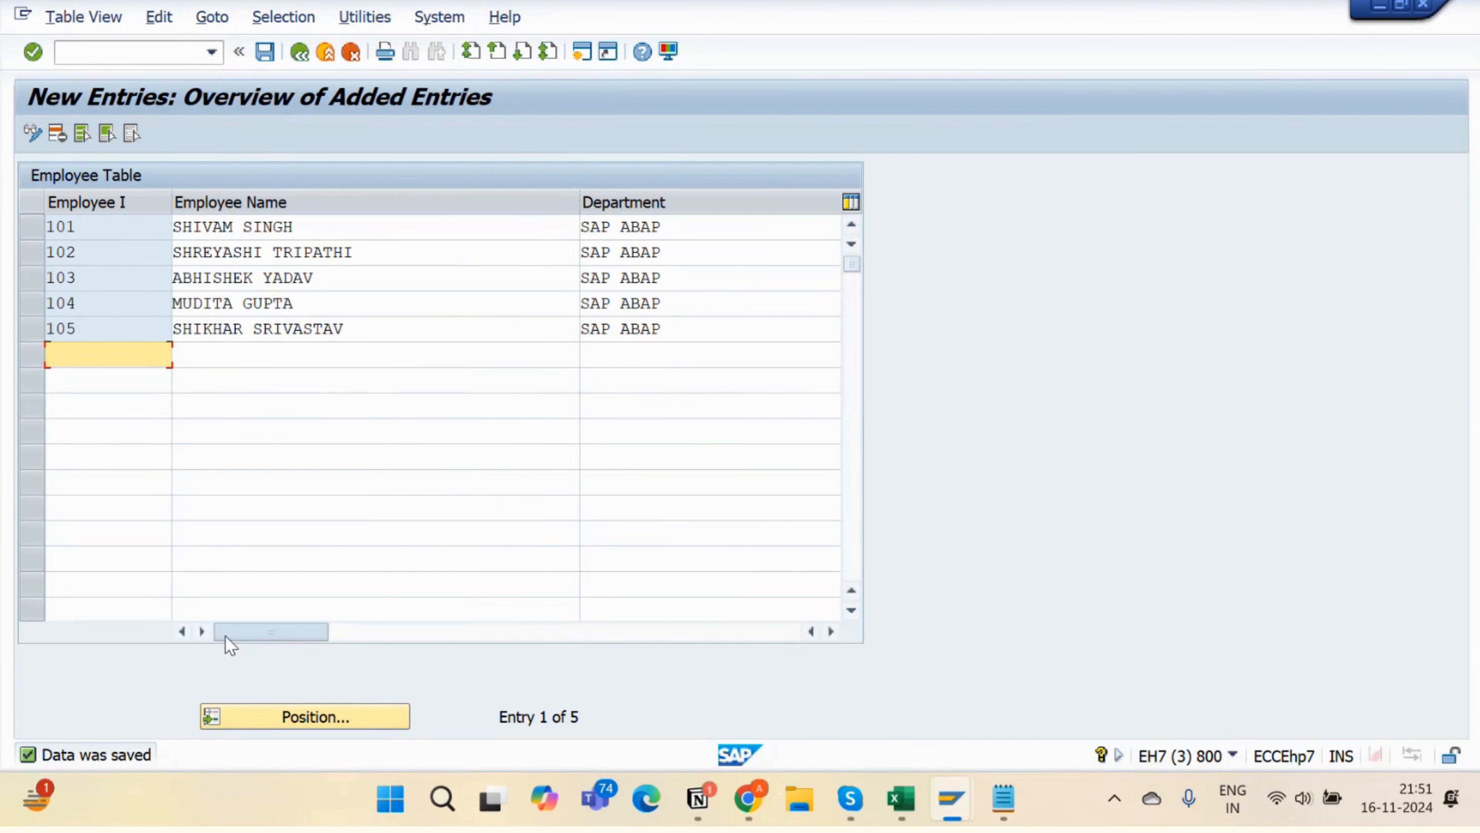
pyautogui.click(338, 635)
pyautogui.click(275, 636)
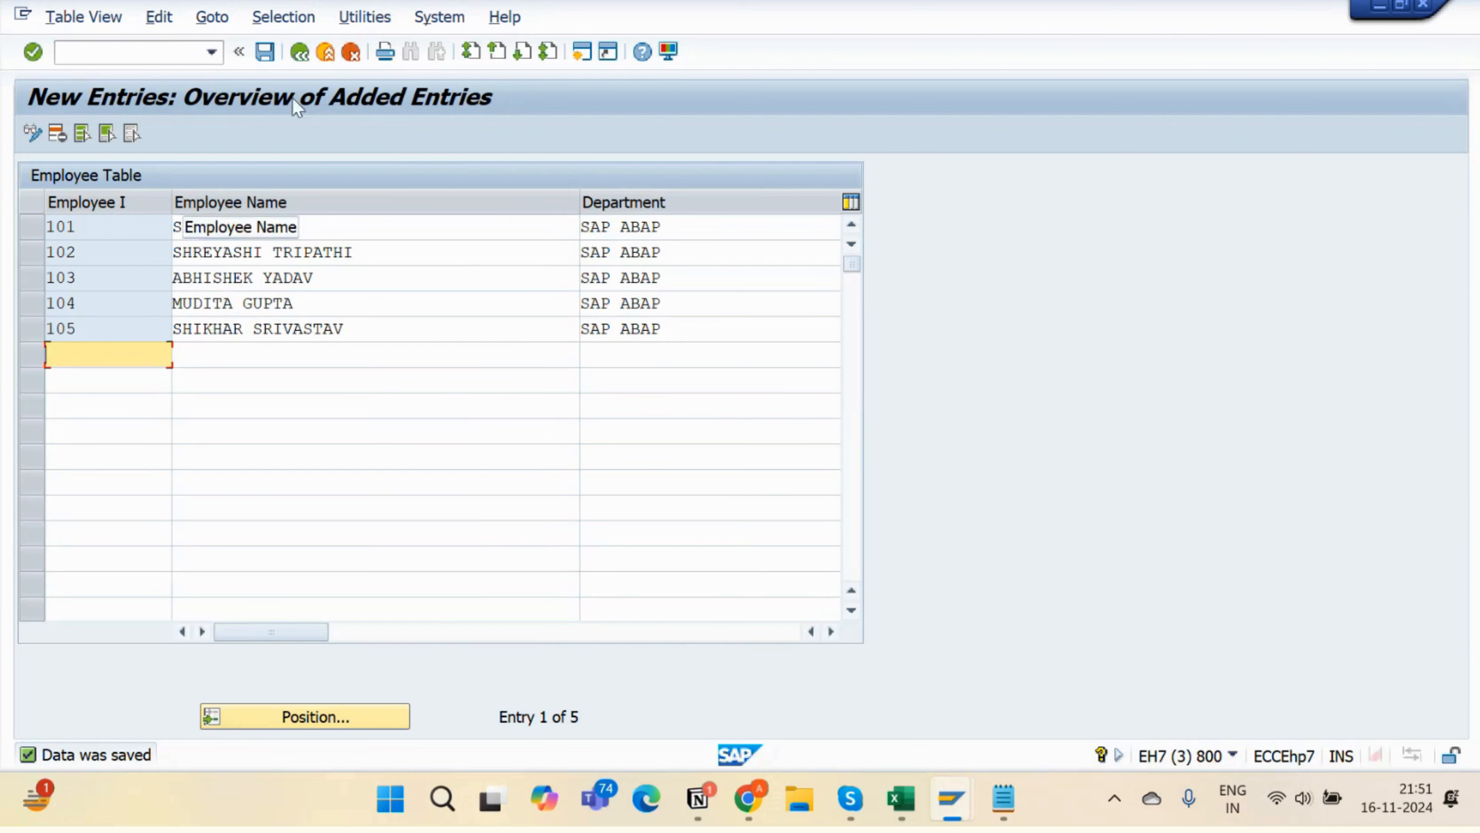
pyautogui.click(409, 332)
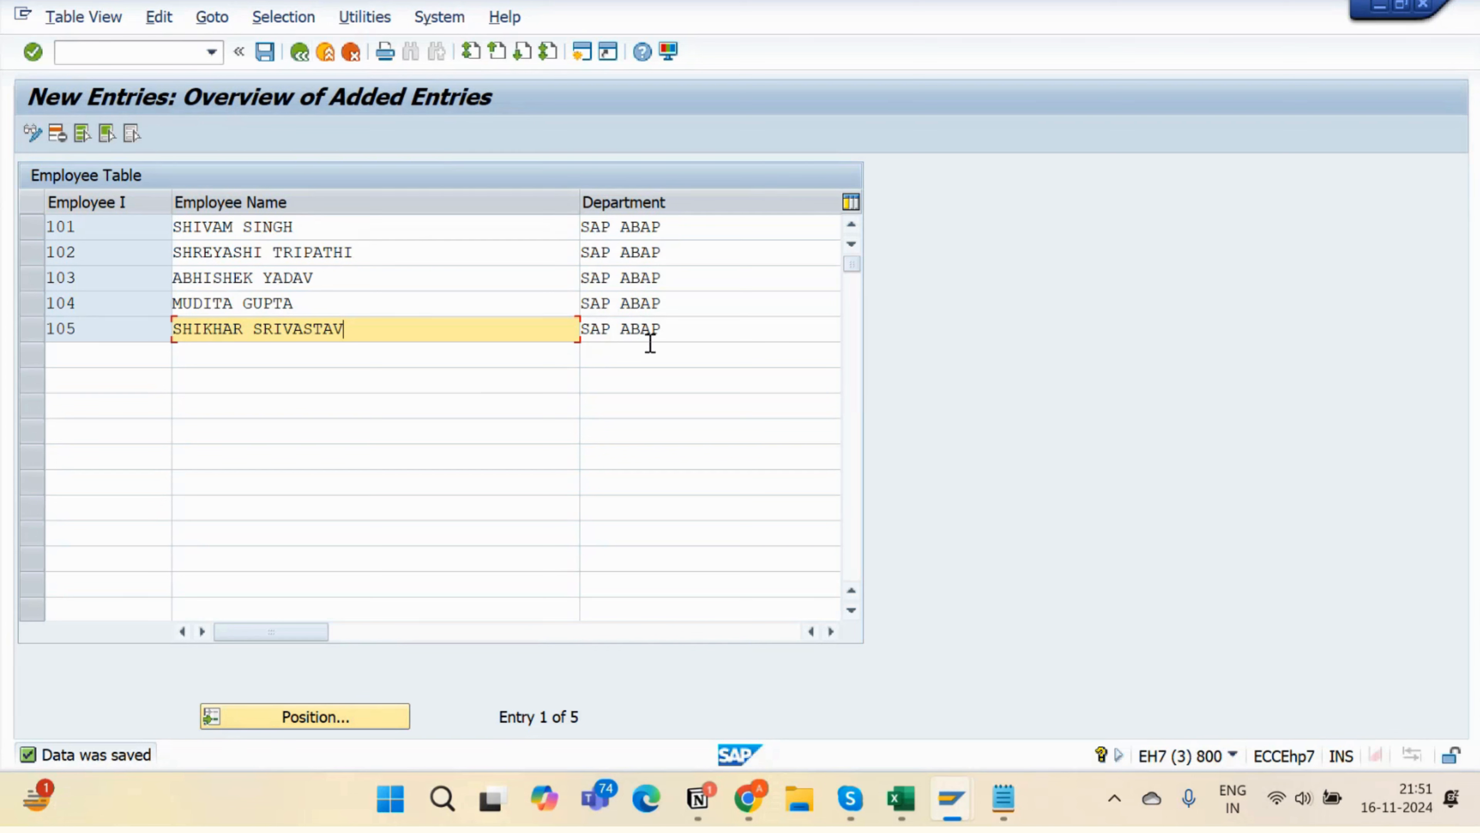
# - Highlight the department, name and ID values of employees 102–105 while reviewing the rows
pyautogui.click(671, 336)
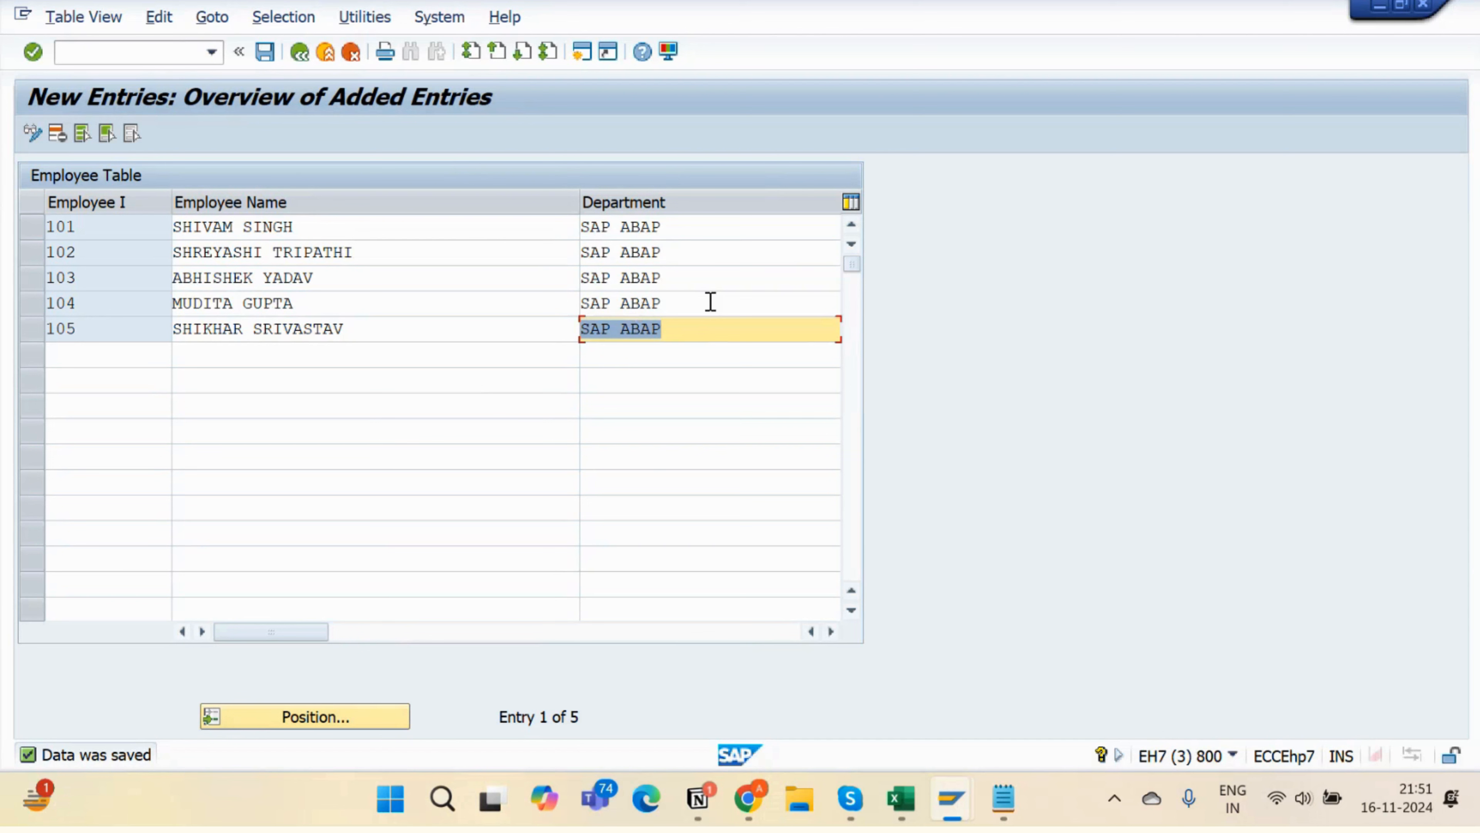
pyautogui.moveTo(707, 301); pyautogui.dragTo(580, 314)
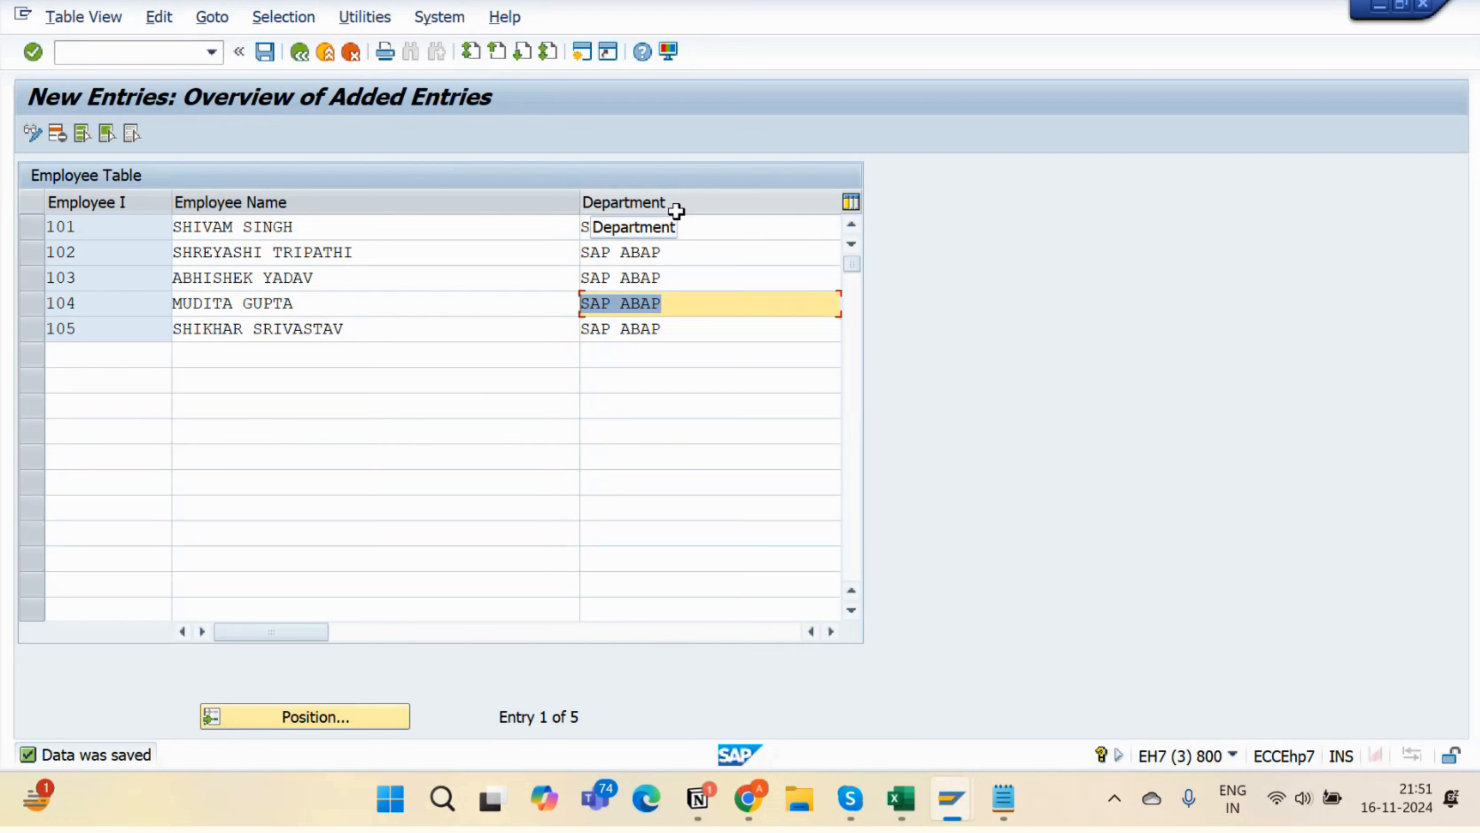
pyautogui.moveTo(664, 281); pyautogui.dragTo(557, 287)
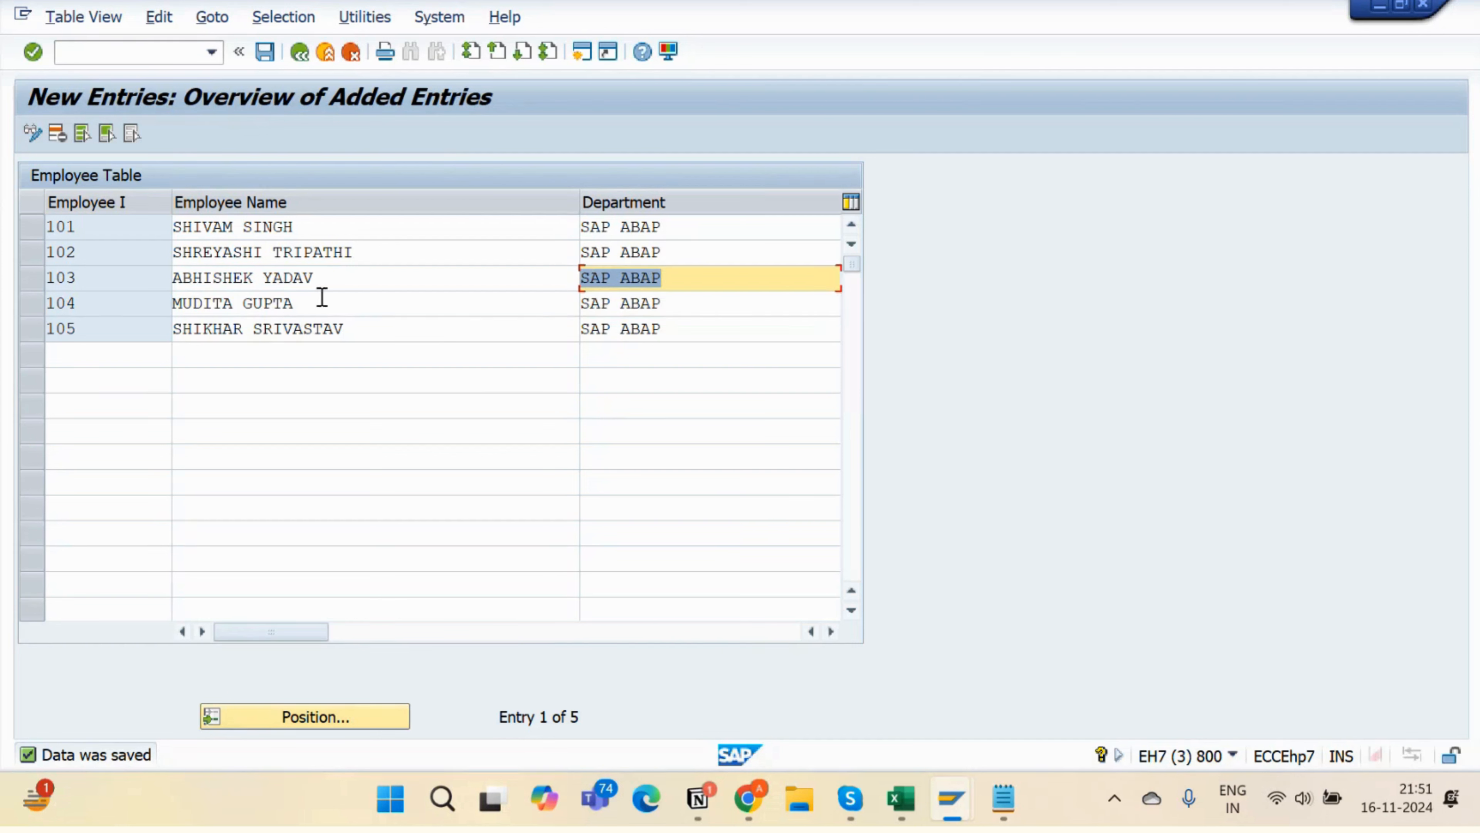
pyautogui.moveTo(322, 297); pyautogui.dragTo(162, 301)
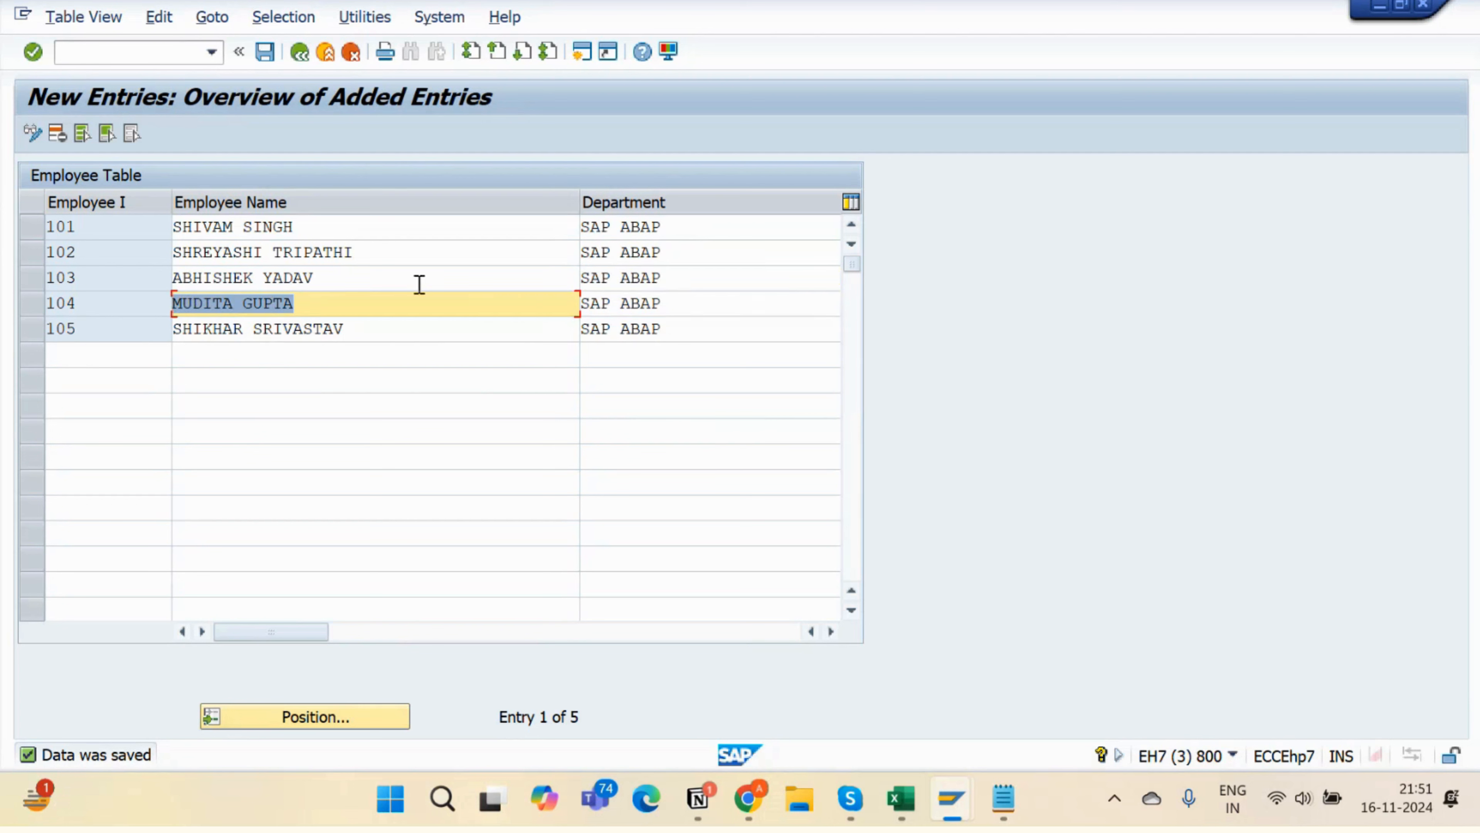
pyautogui.click(335, 293)
pyautogui.moveTo(335, 294); pyautogui.dragTo(292, 279)
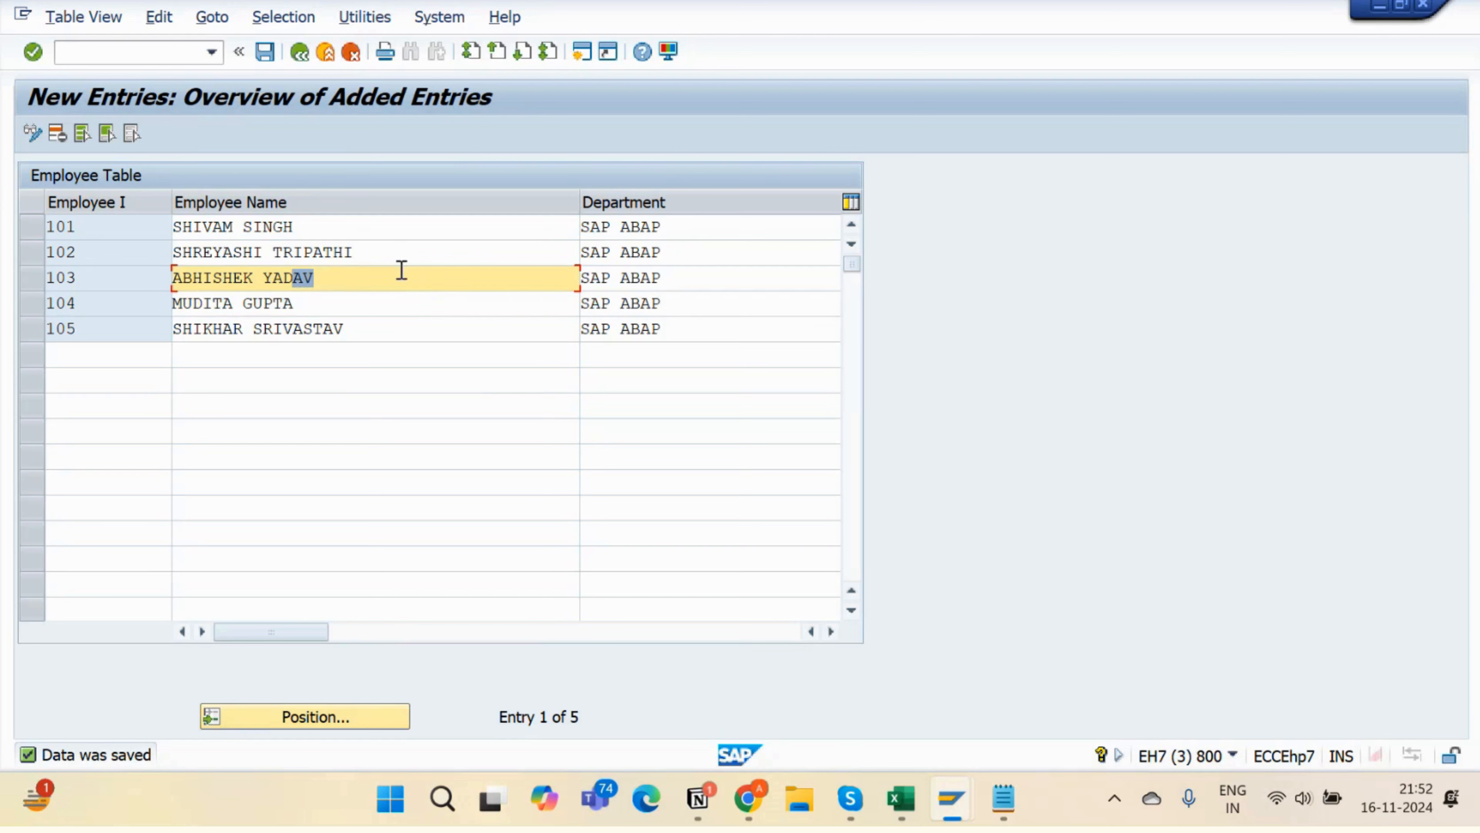
pyautogui.moveTo(330, 267); pyautogui.dragTo(216, 274)
pyautogui.click(377, 252)
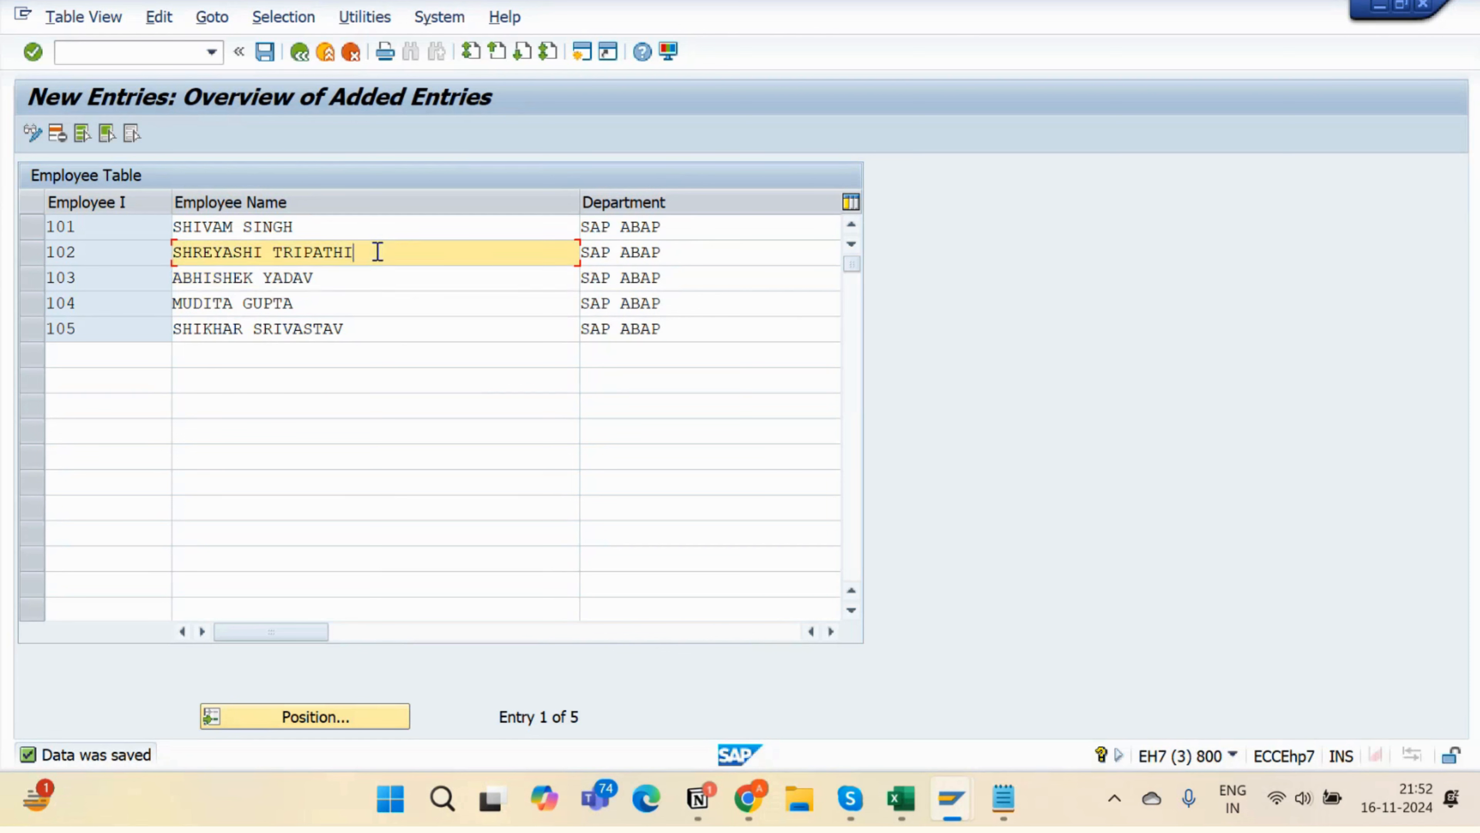
pyautogui.moveTo(377, 252); pyautogui.dragTo(178, 252)
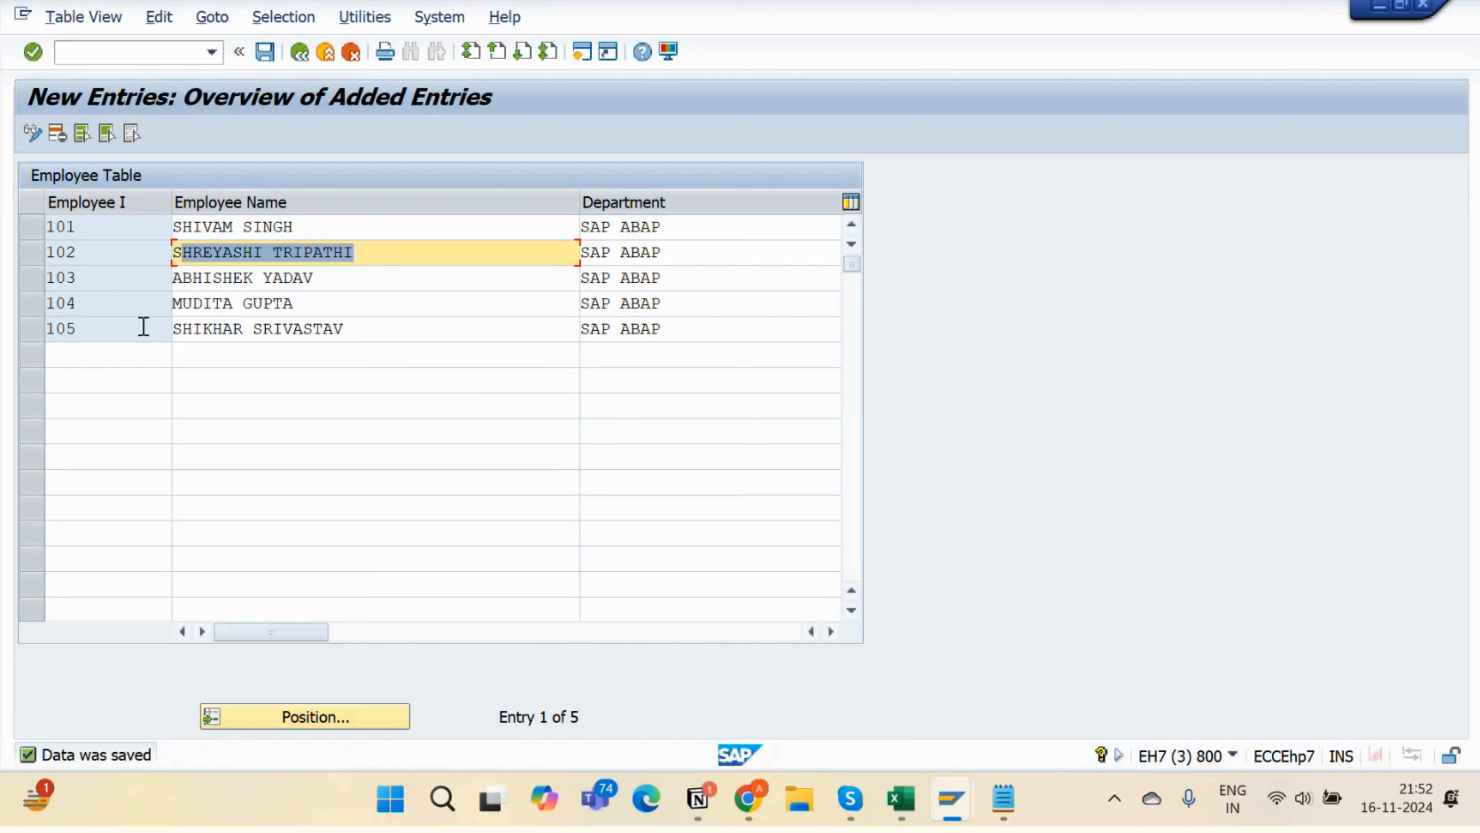
pyautogui.click(96, 329)
pyautogui.moveTo(96, 329); pyautogui.dragTo(4, 337)
pyautogui.moveTo(116, 304); pyautogui.dragTo(19, 286)
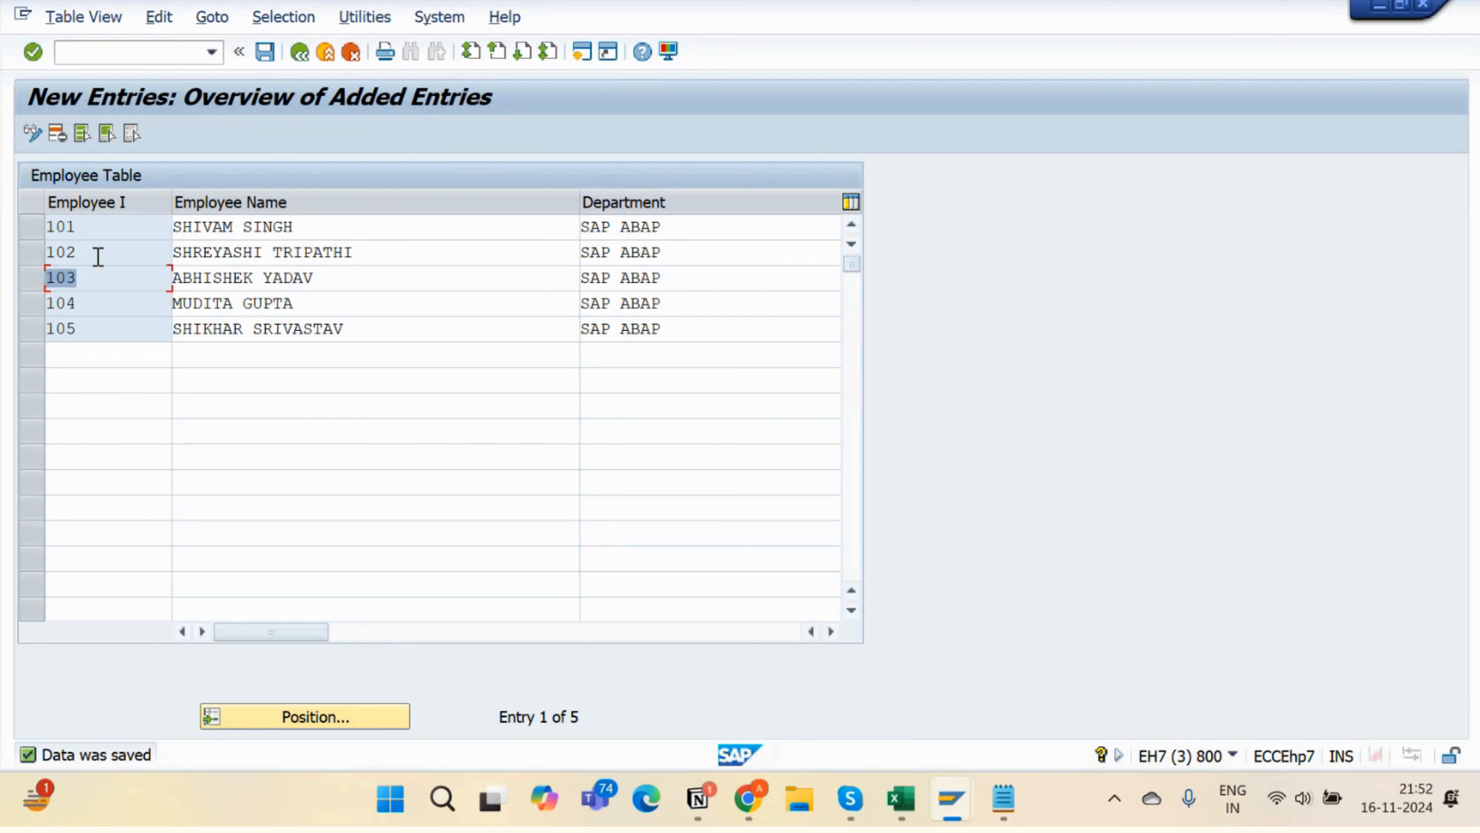
pyautogui.moveTo(98, 257); pyautogui.dragTo(33, 264)
# - Step through employee IDs 101–105, then review the department and manager values
pyautogui.click(144, 229)
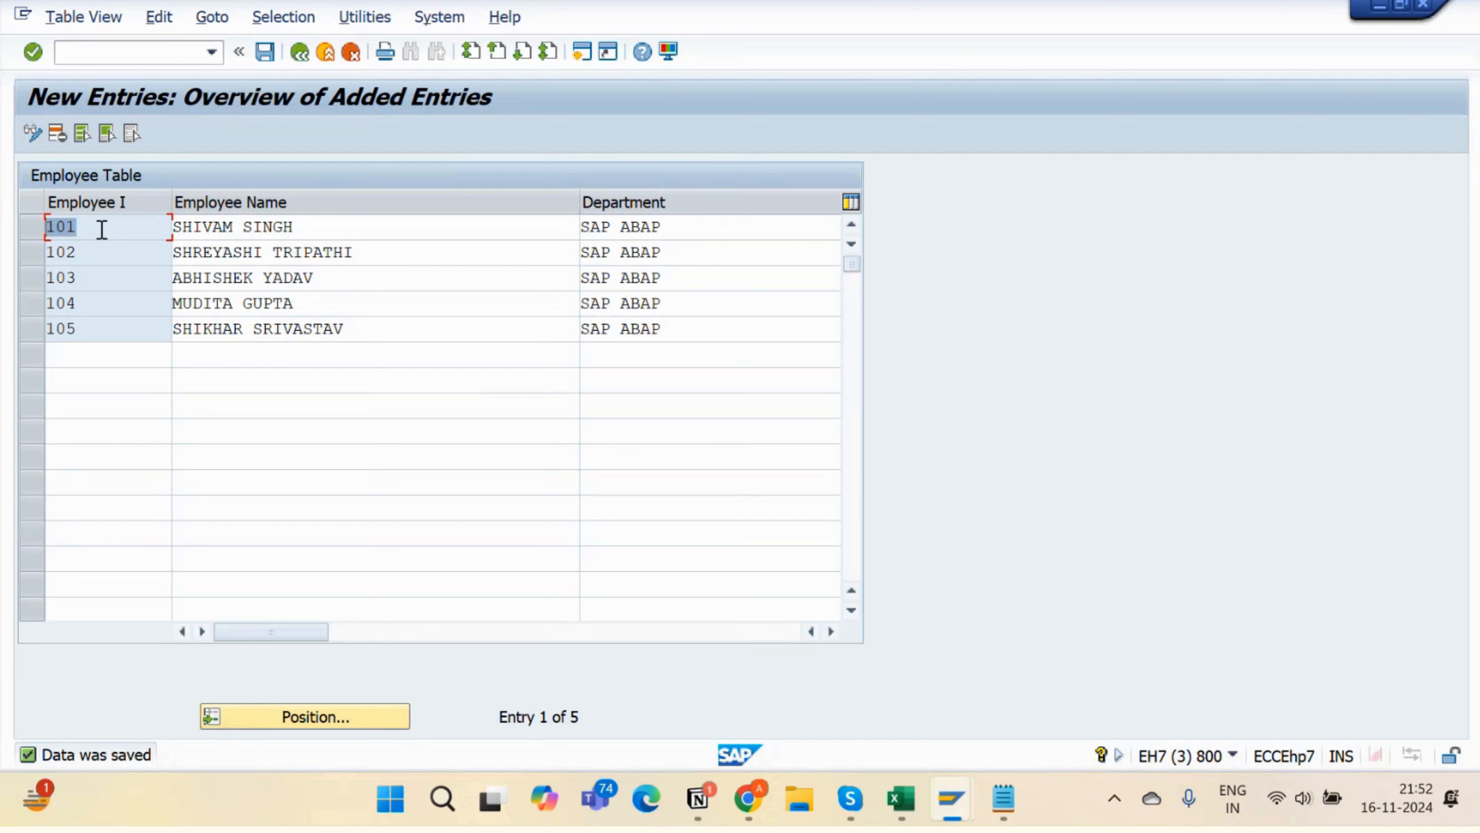
pyautogui.press('Down')
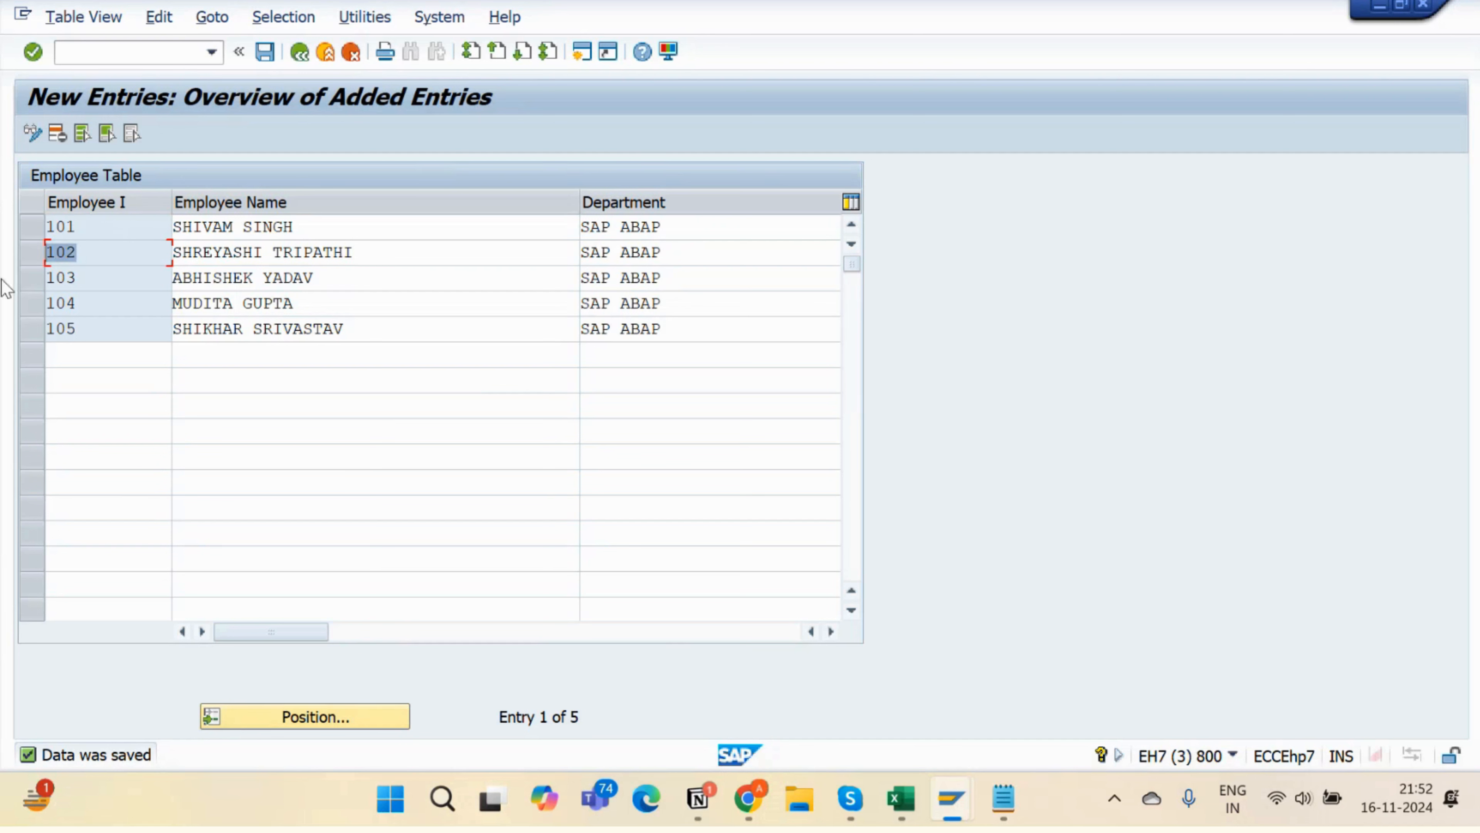
pyautogui.press('Down')
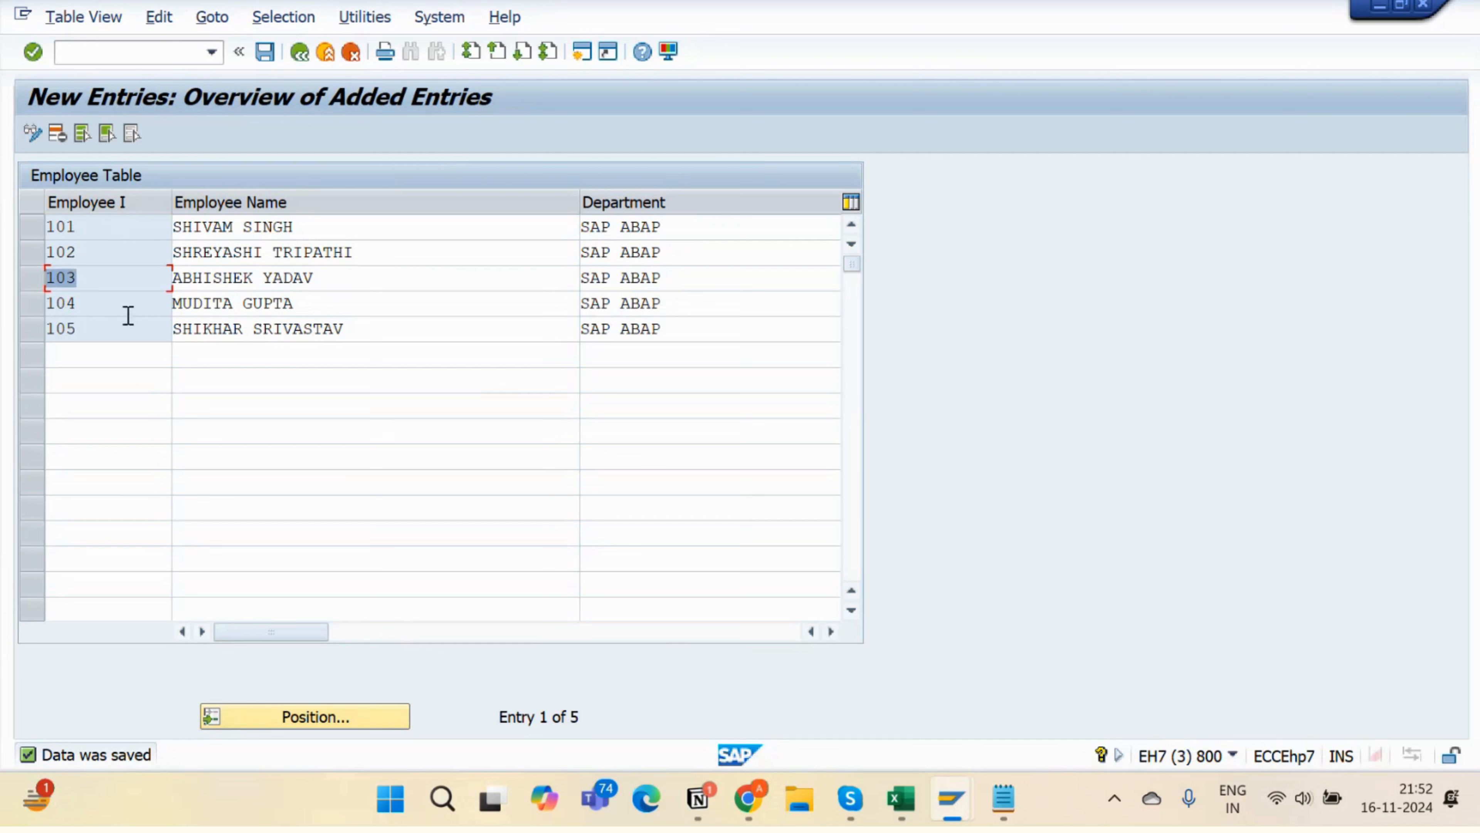
pyautogui.press('Down')
pyautogui.press('Down')
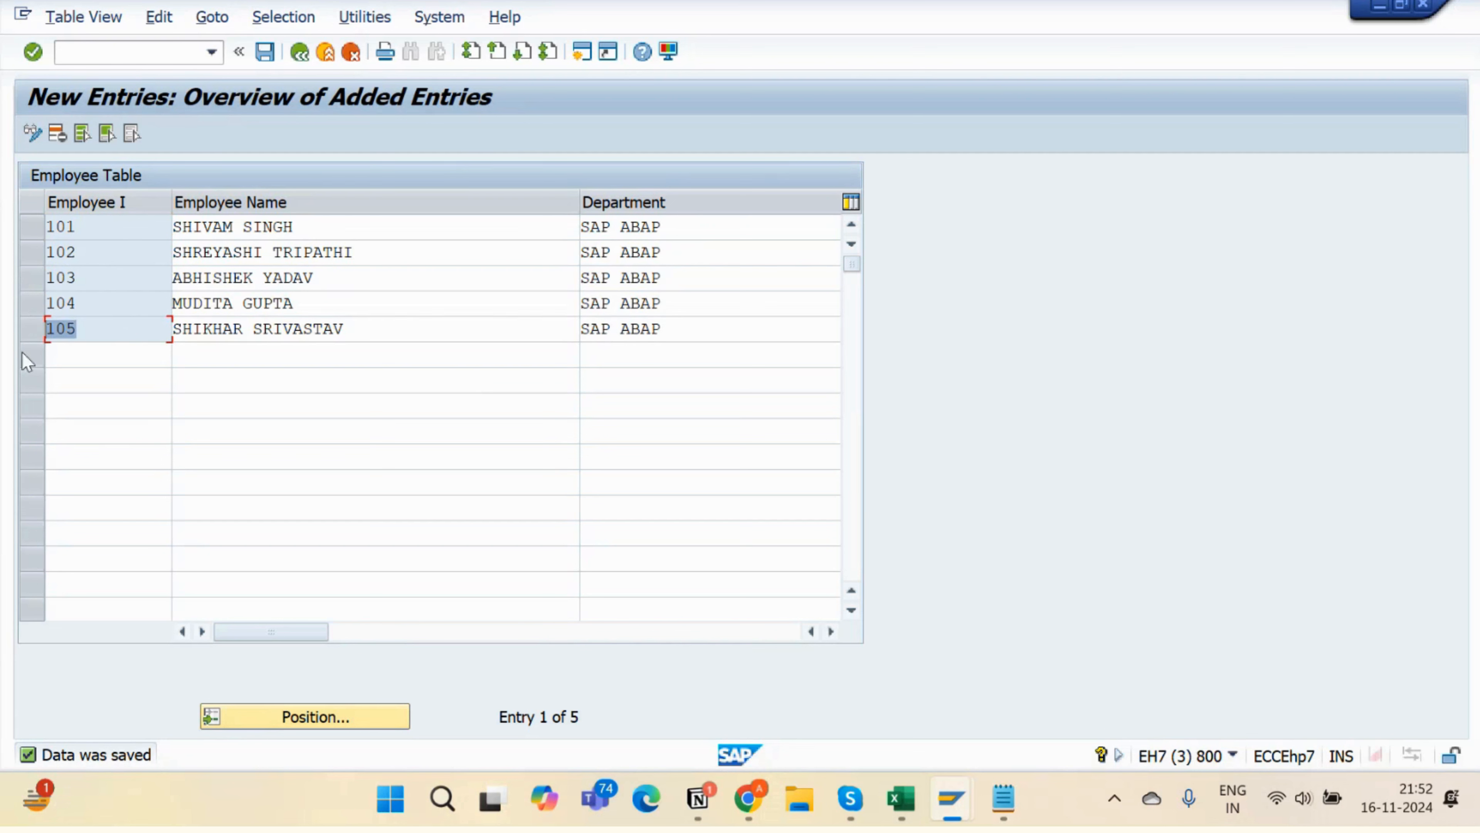
pyautogui.press('Down')
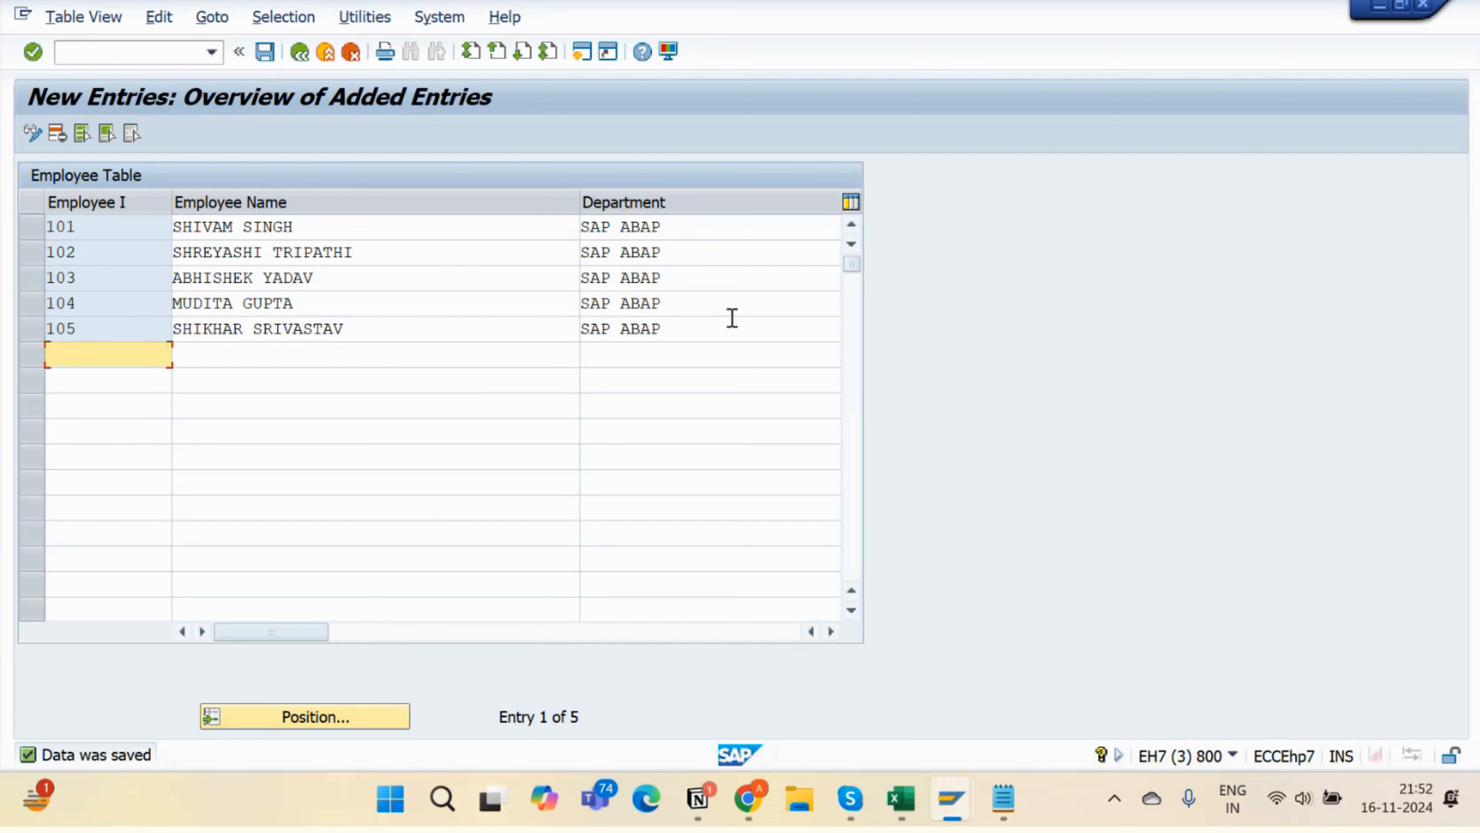
pyautogui.click(732, 326)
pyautogui.click(698, 304)
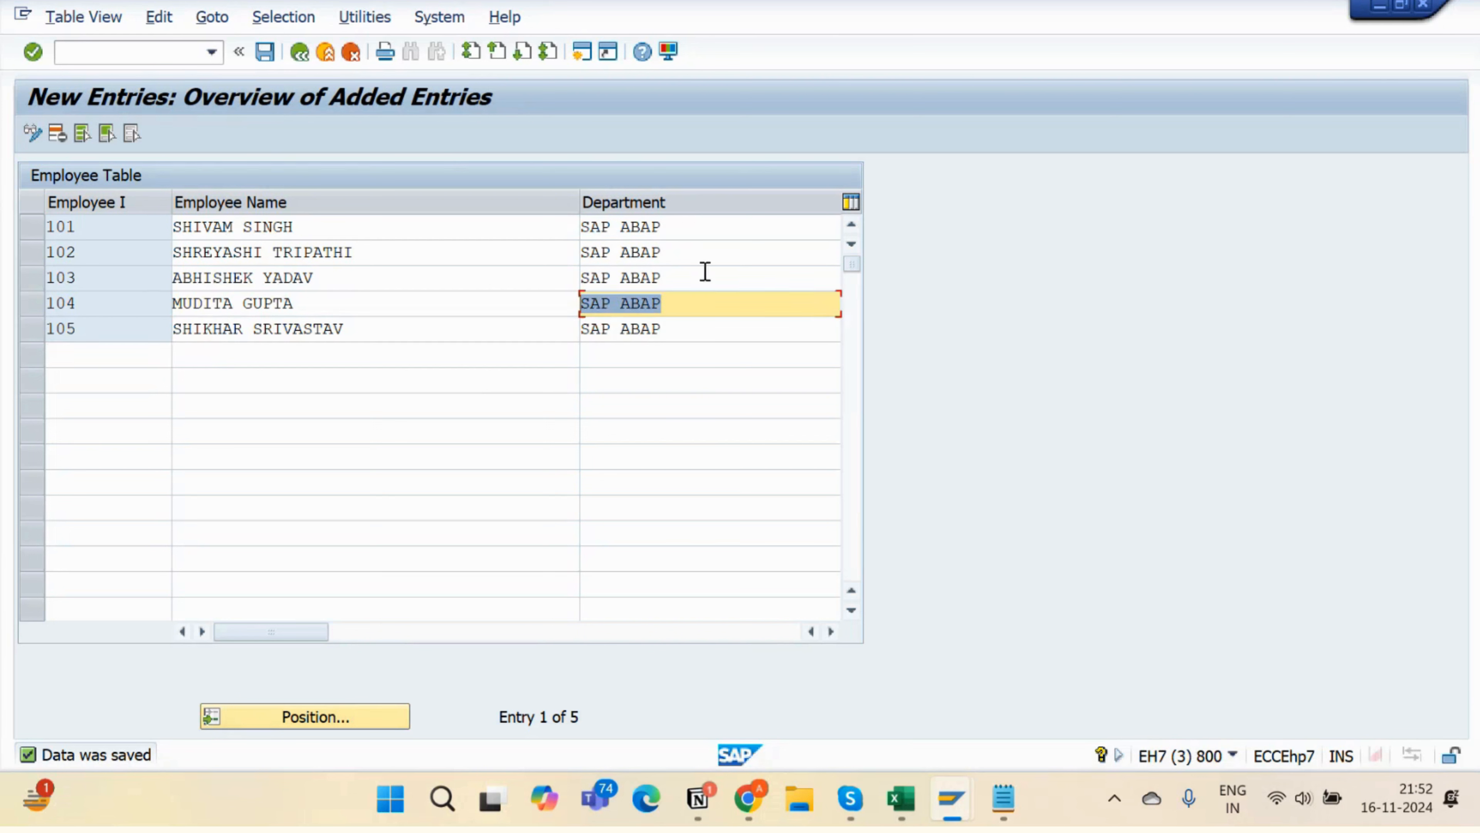
pyautogui.moveTo(703, 277); pyautogui.dragTo(589, 277)
pyautogui.click(330, 639)
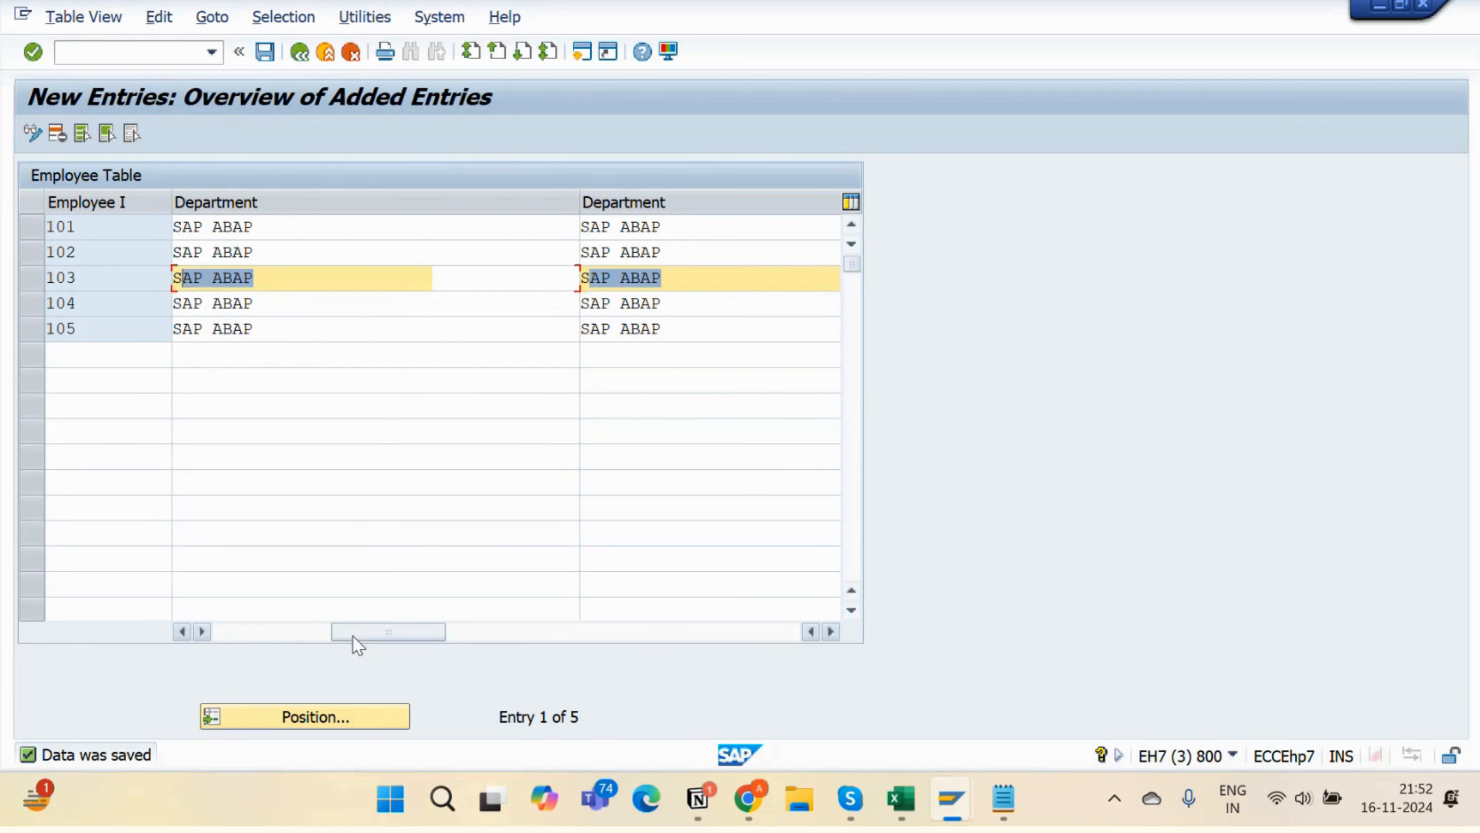
pyautogui.moveTo(729, 259); pyautogui.dragTo(522, 251)
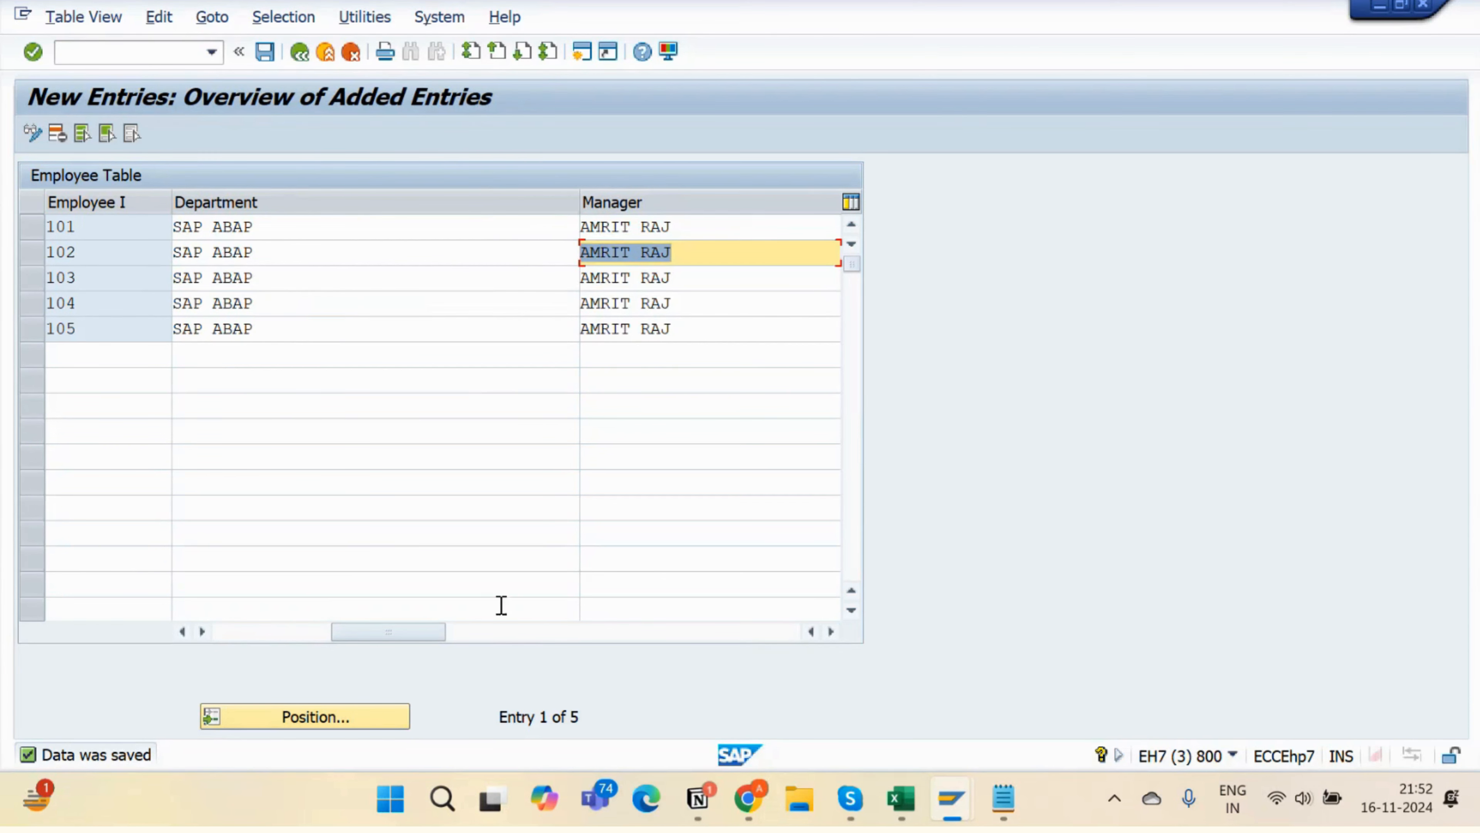
# - Change the currency of employees 103 and 105 from USD to INR
pyautogui.click(490, 639)
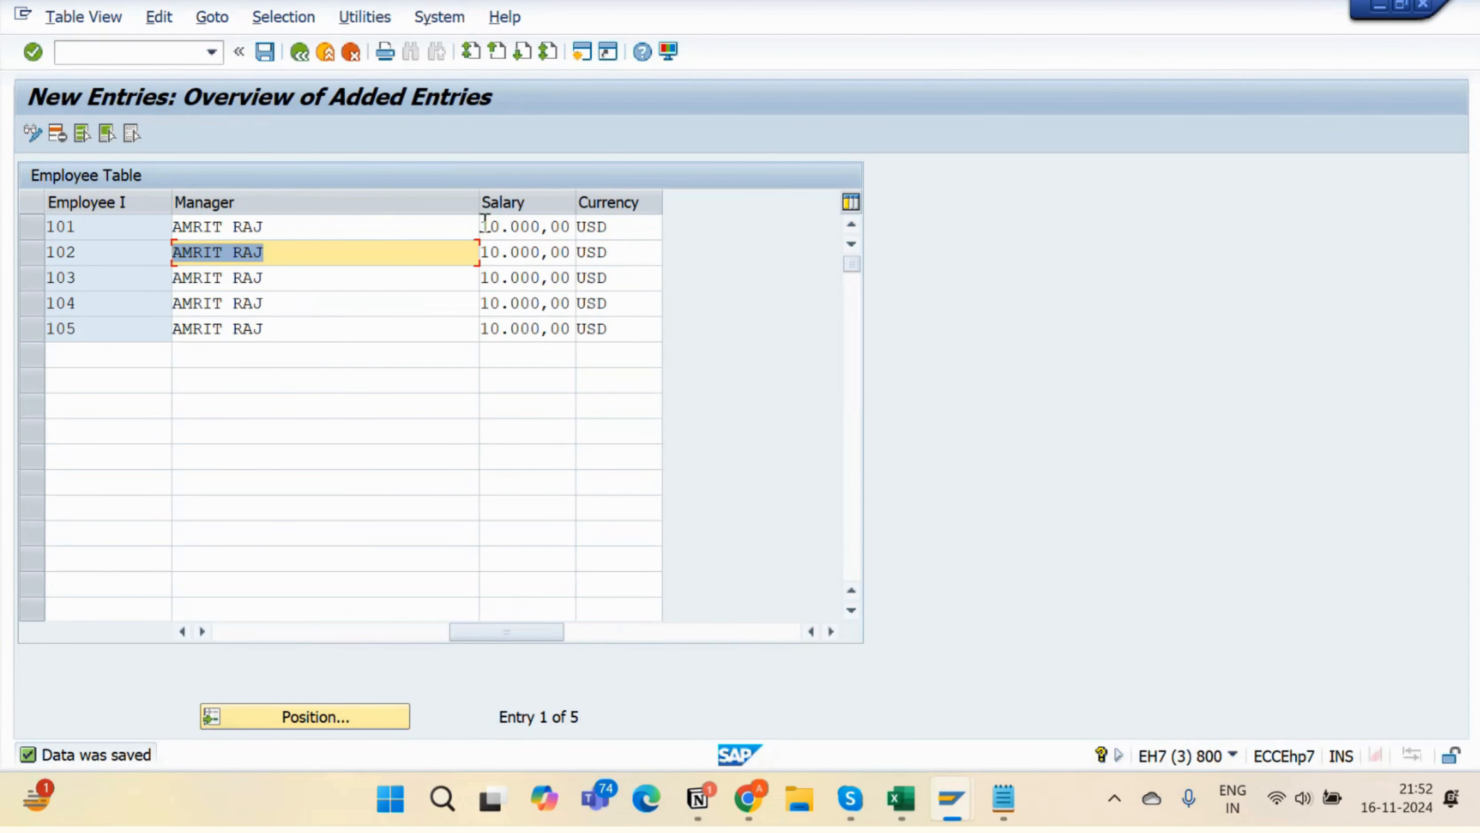
pyautogui.moveTo(484, 227); pyautogui.dragTo(551, 234)
pyautogui.click(475, 256)
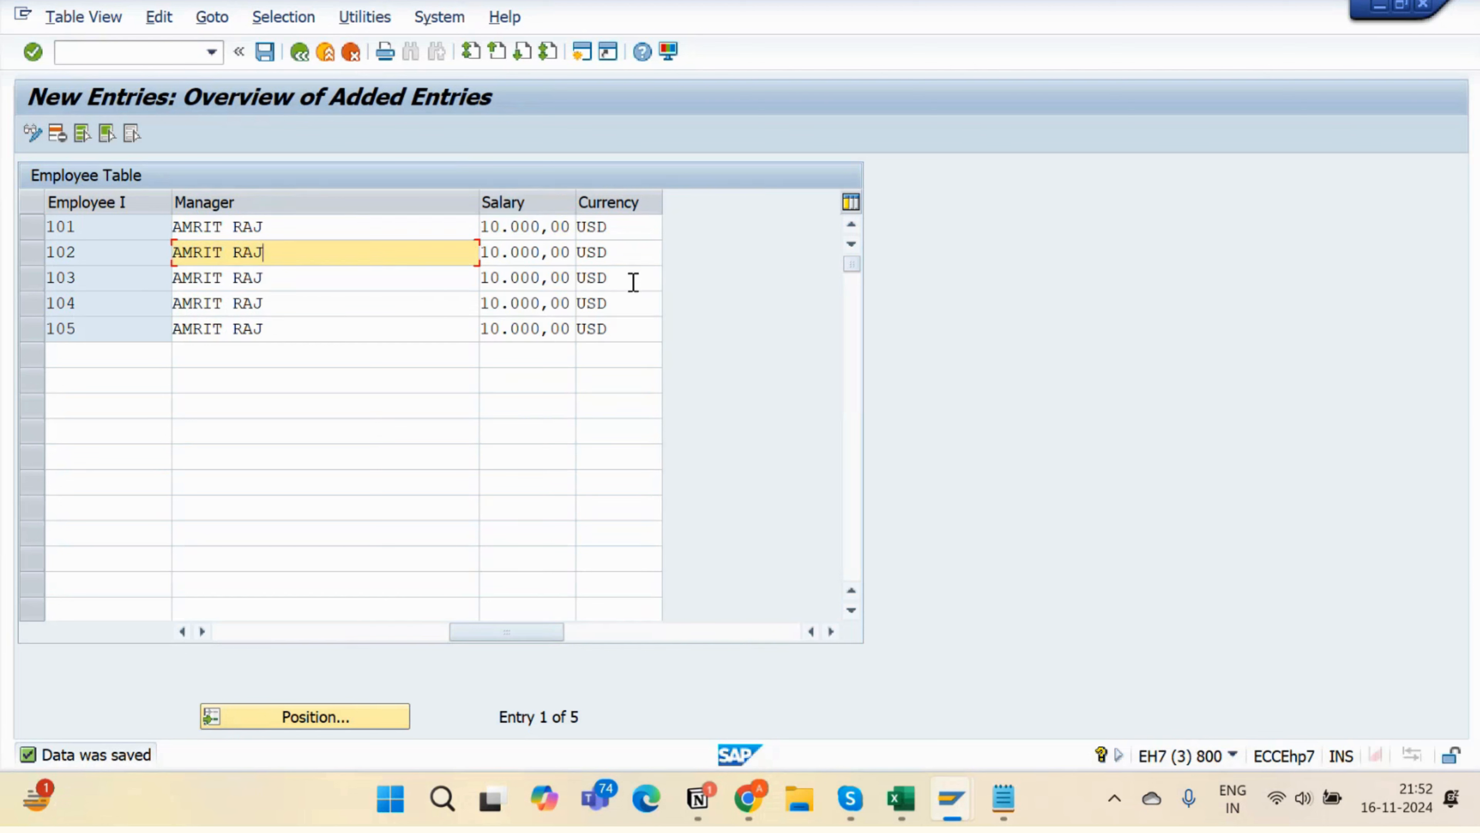
pyautogui.moveTo(631, 277); pyautogui.dragTo(526, 286)
pyautogui.write('I')
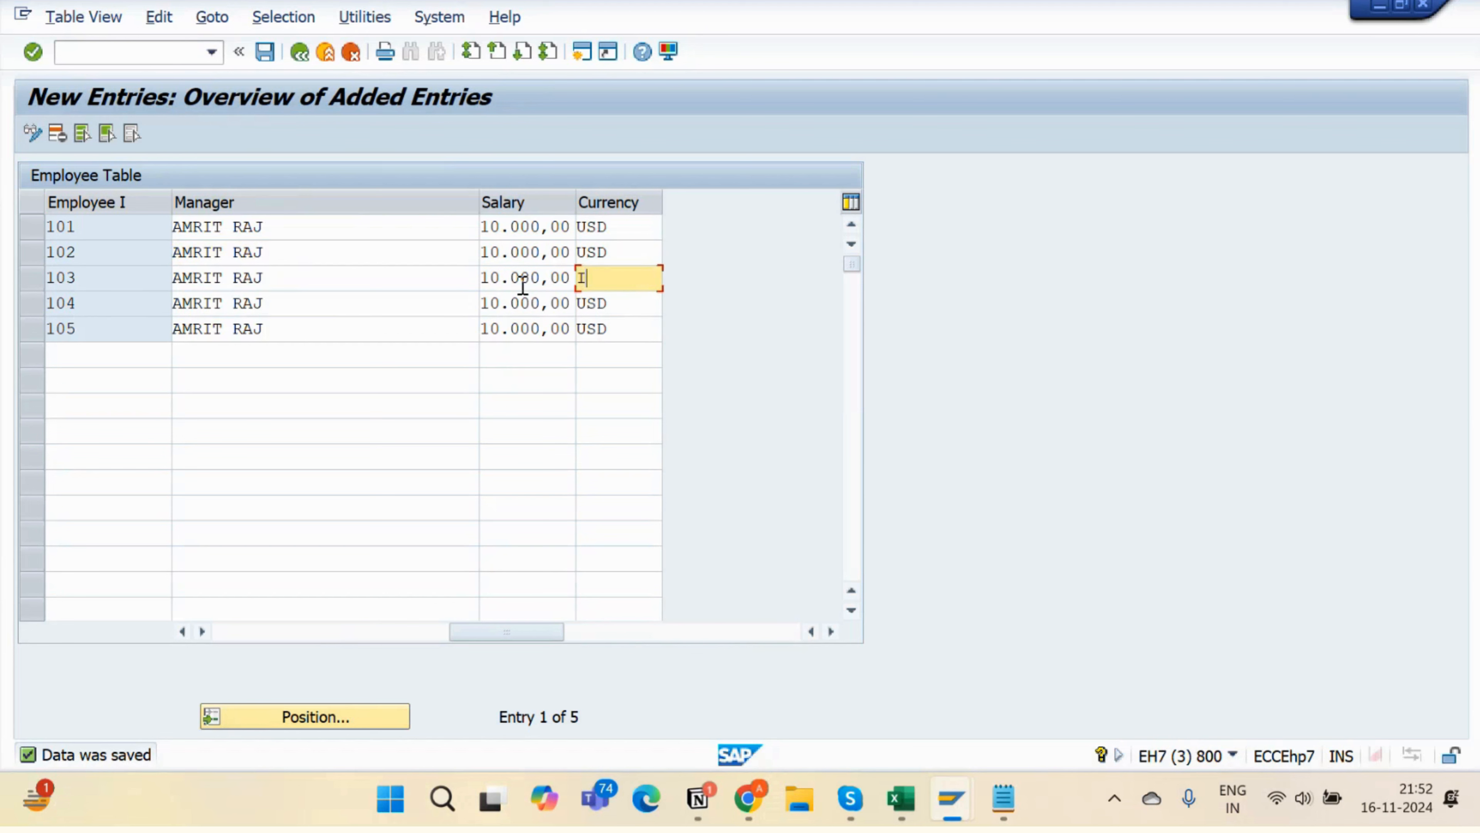
pyautogui.write('NR')
pyautogui.press('Return')
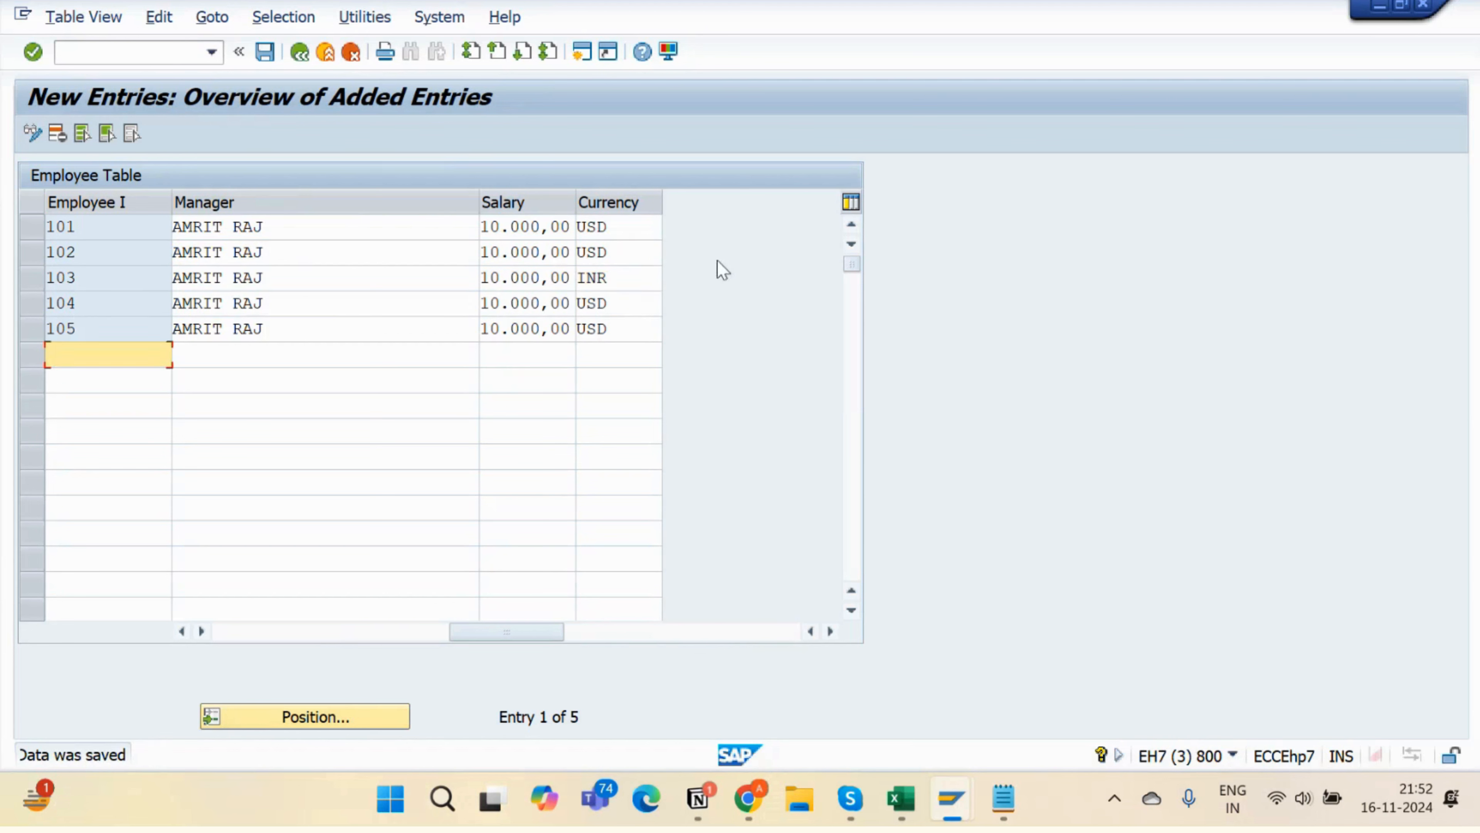
pyautogui.doubleClick(626, 327)
pyautogui.write('INR')
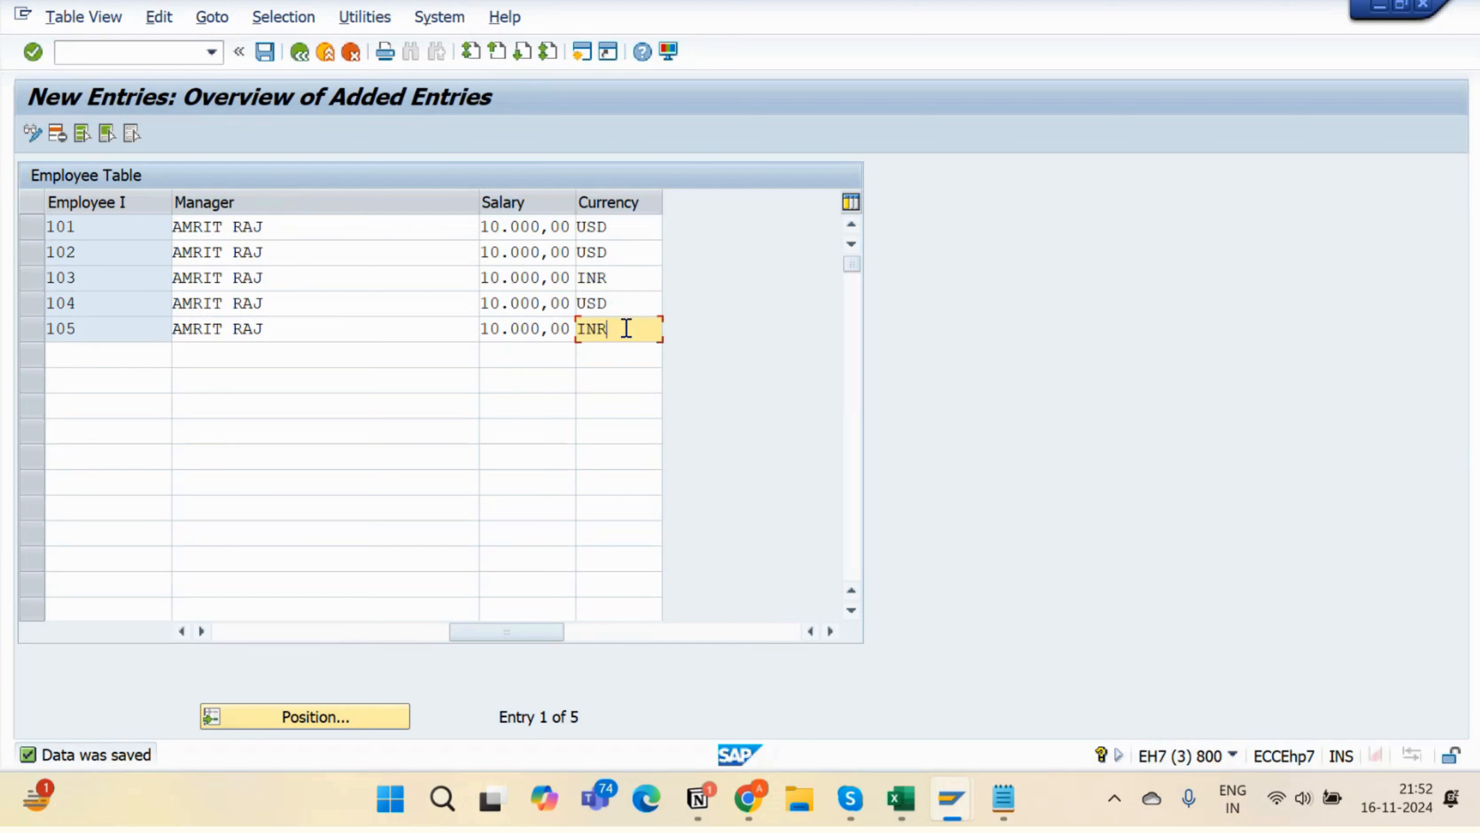
pyautogui.press('Return')
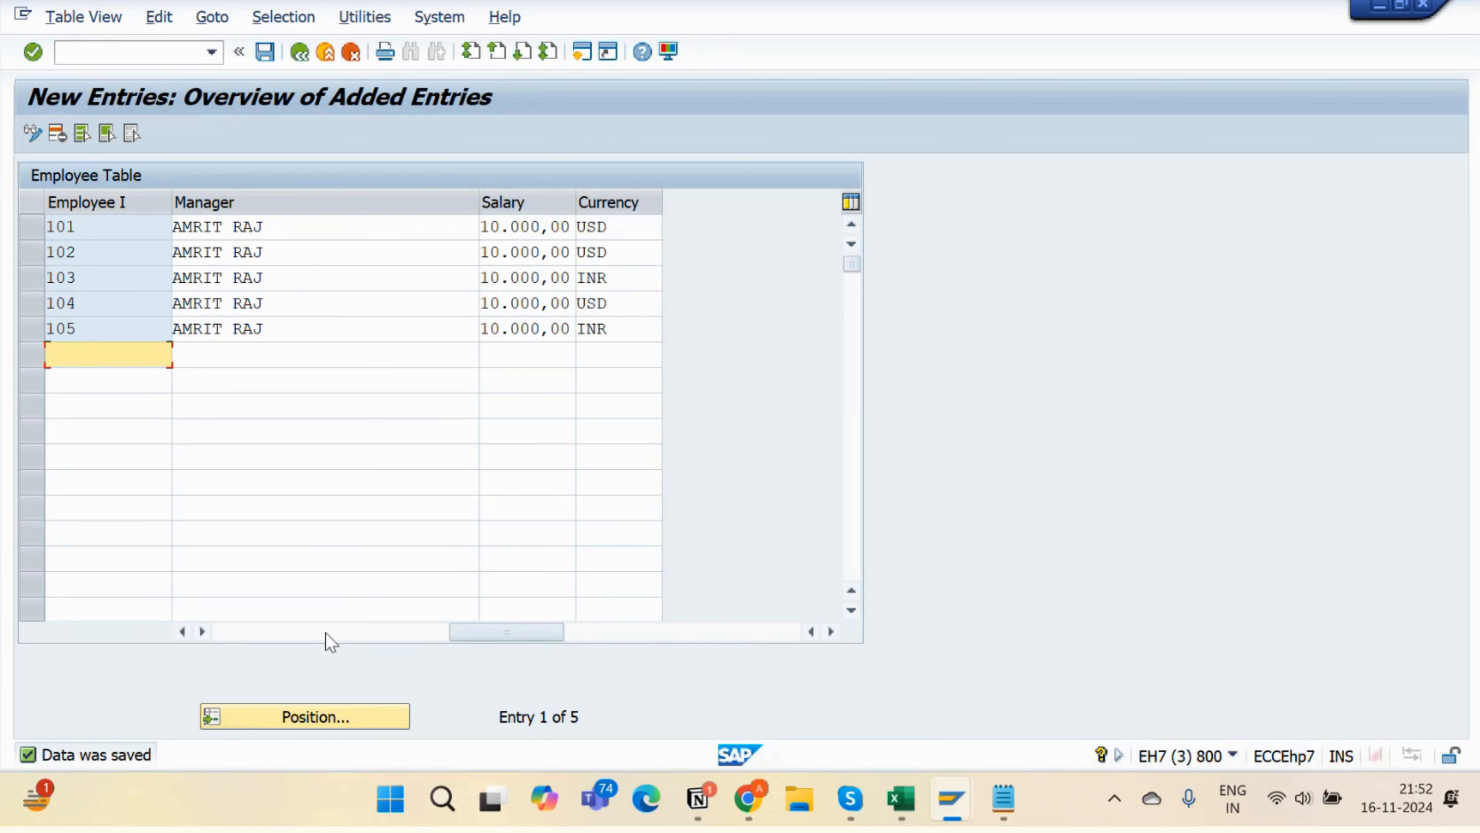
# - Save the currency changes and return to the Employee Table overview
pyautogui.click(287, 632)
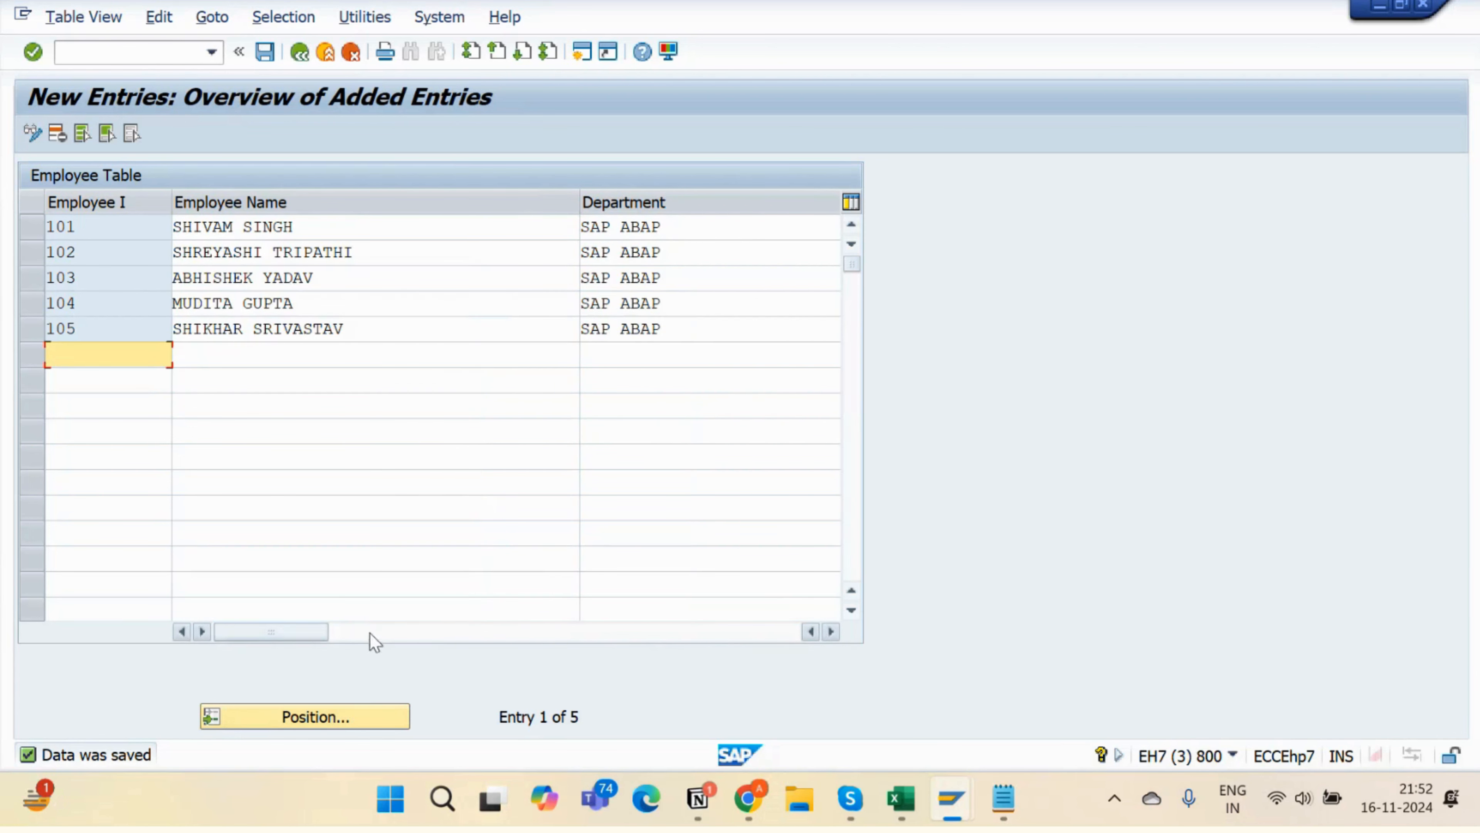
pyautogui.click(367, 632)
pyautogui.click(267, 633)
pyautogui.hotkey('ctrl', 's')
pyautogui.click(299, 54)
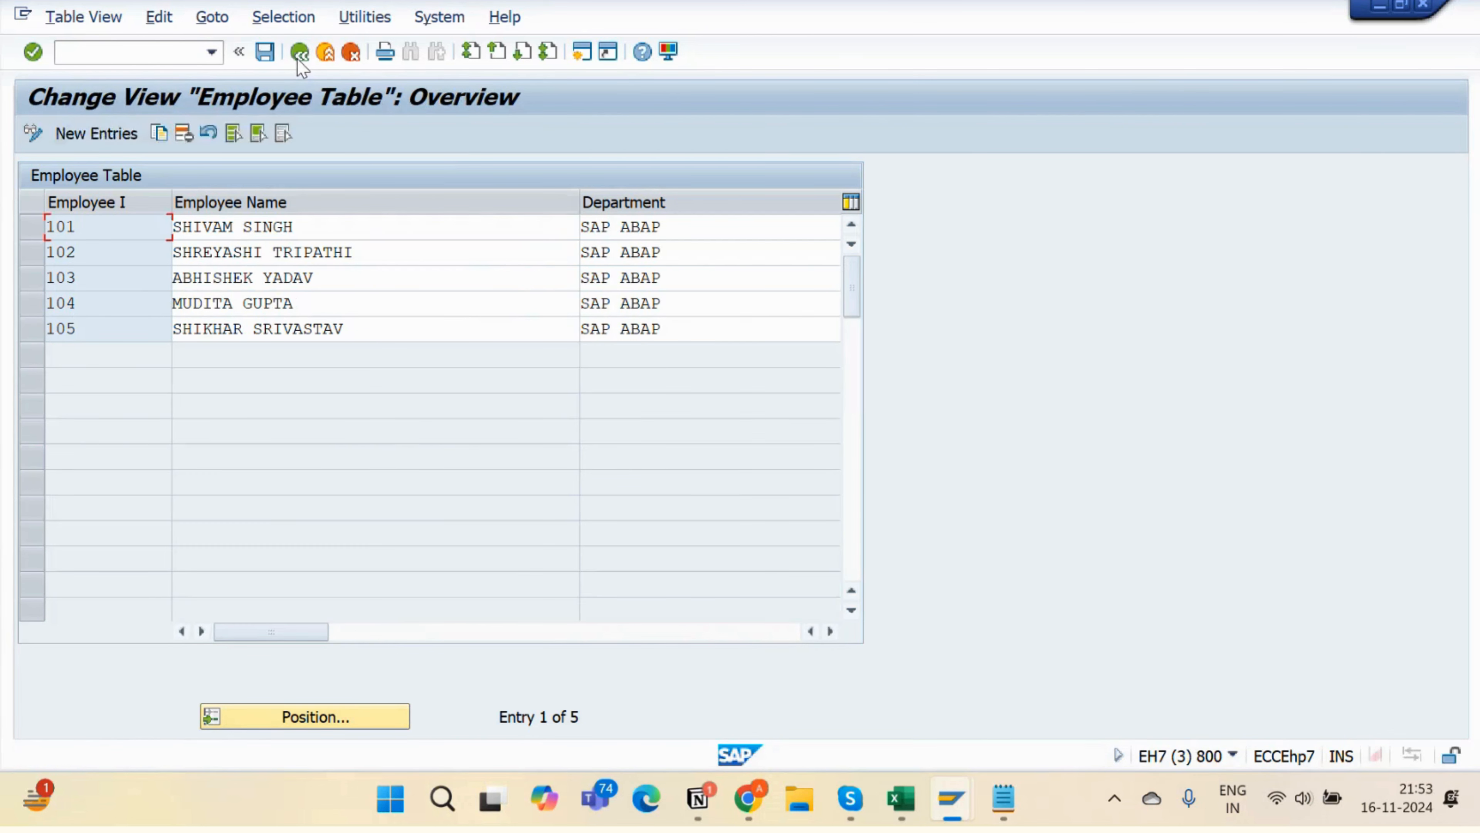
# - Open SE16N in a new session and list the five ZEMP_TAB_8_10 entries, confirming INR
pyautogui.click(298, 58)
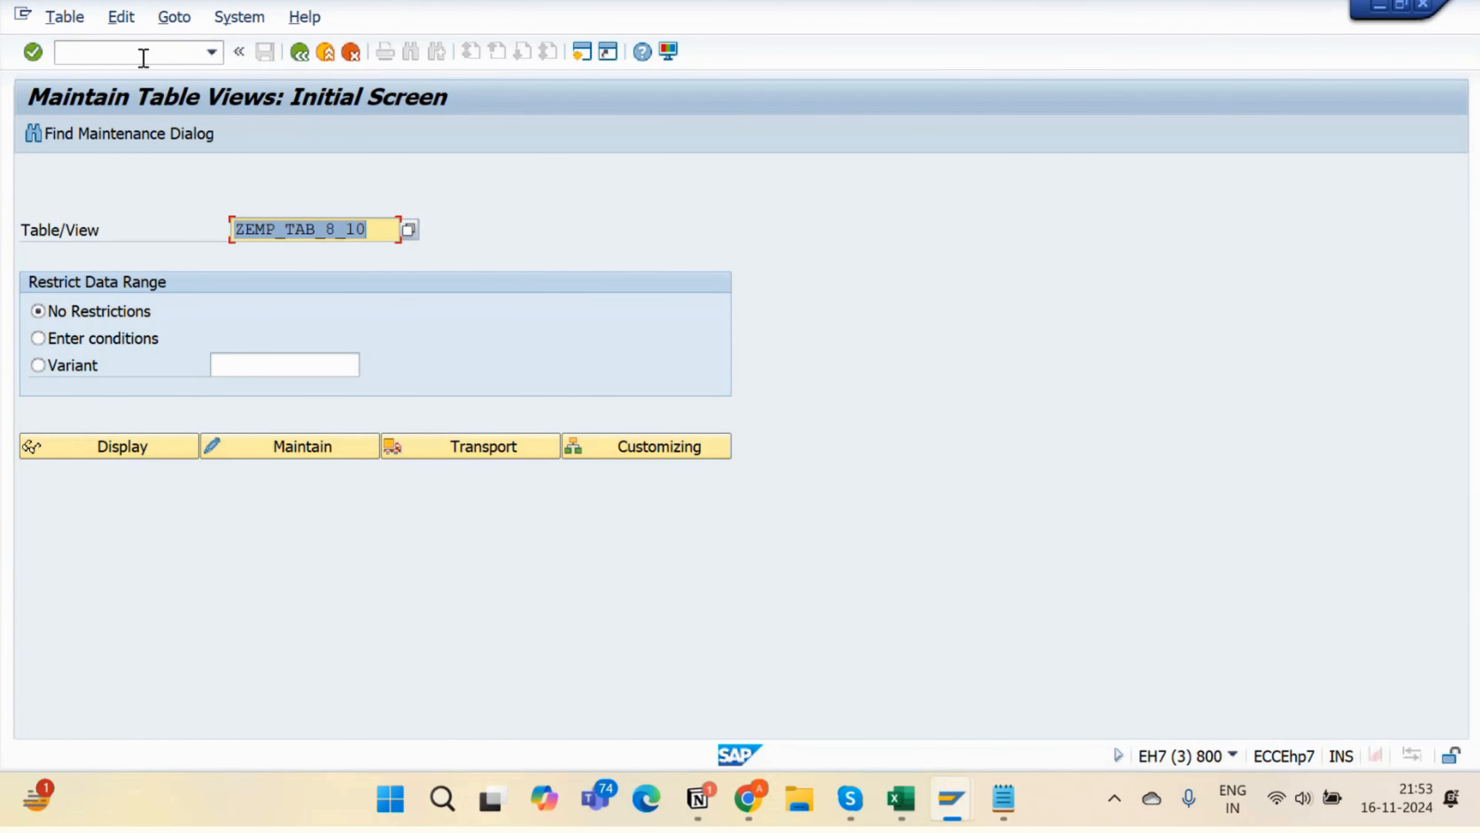
pyautogui.click(198, 53)
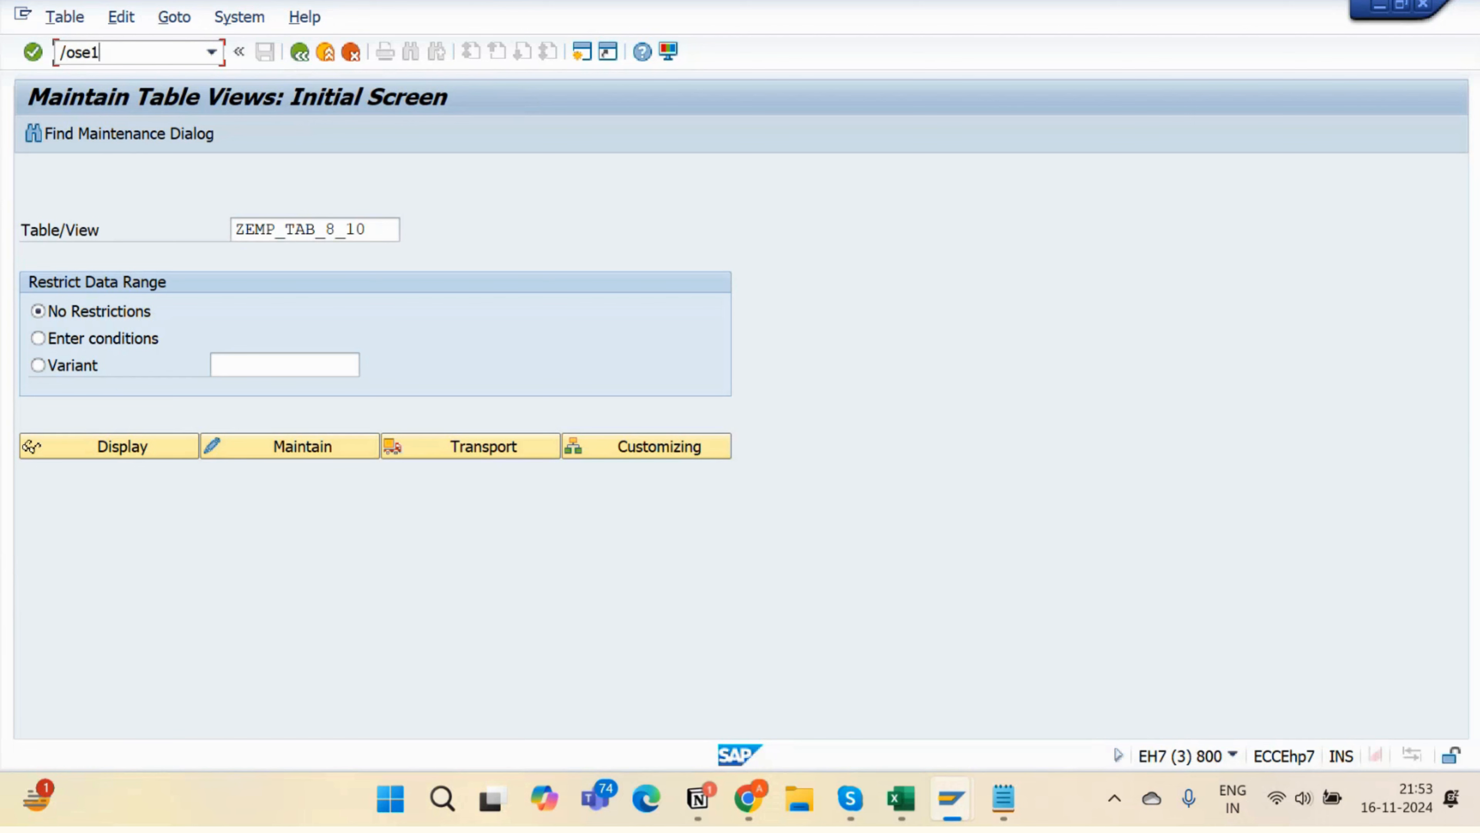
pyautogui.press('Return')
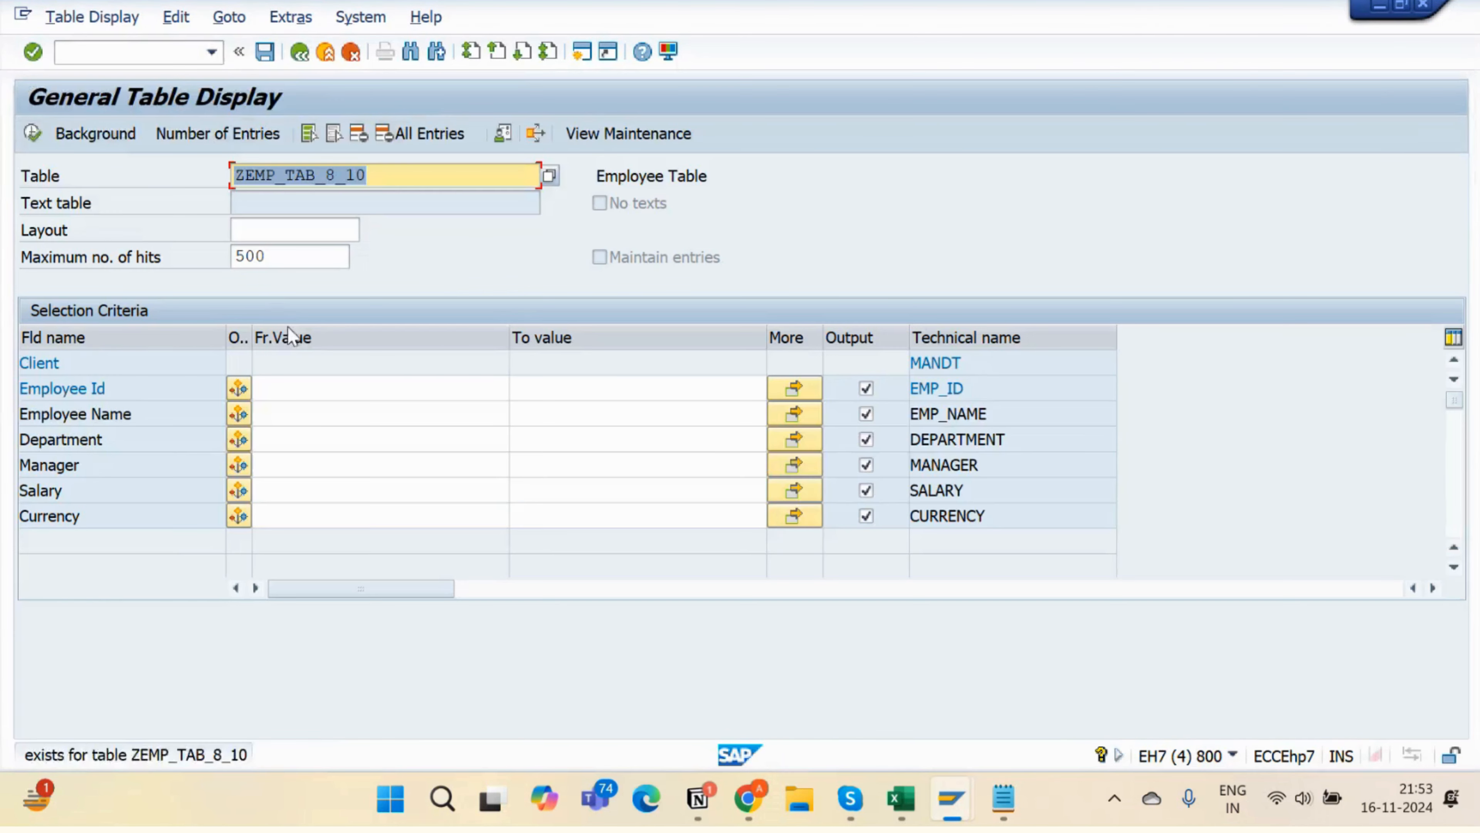
pyautogui.click(33, 135)
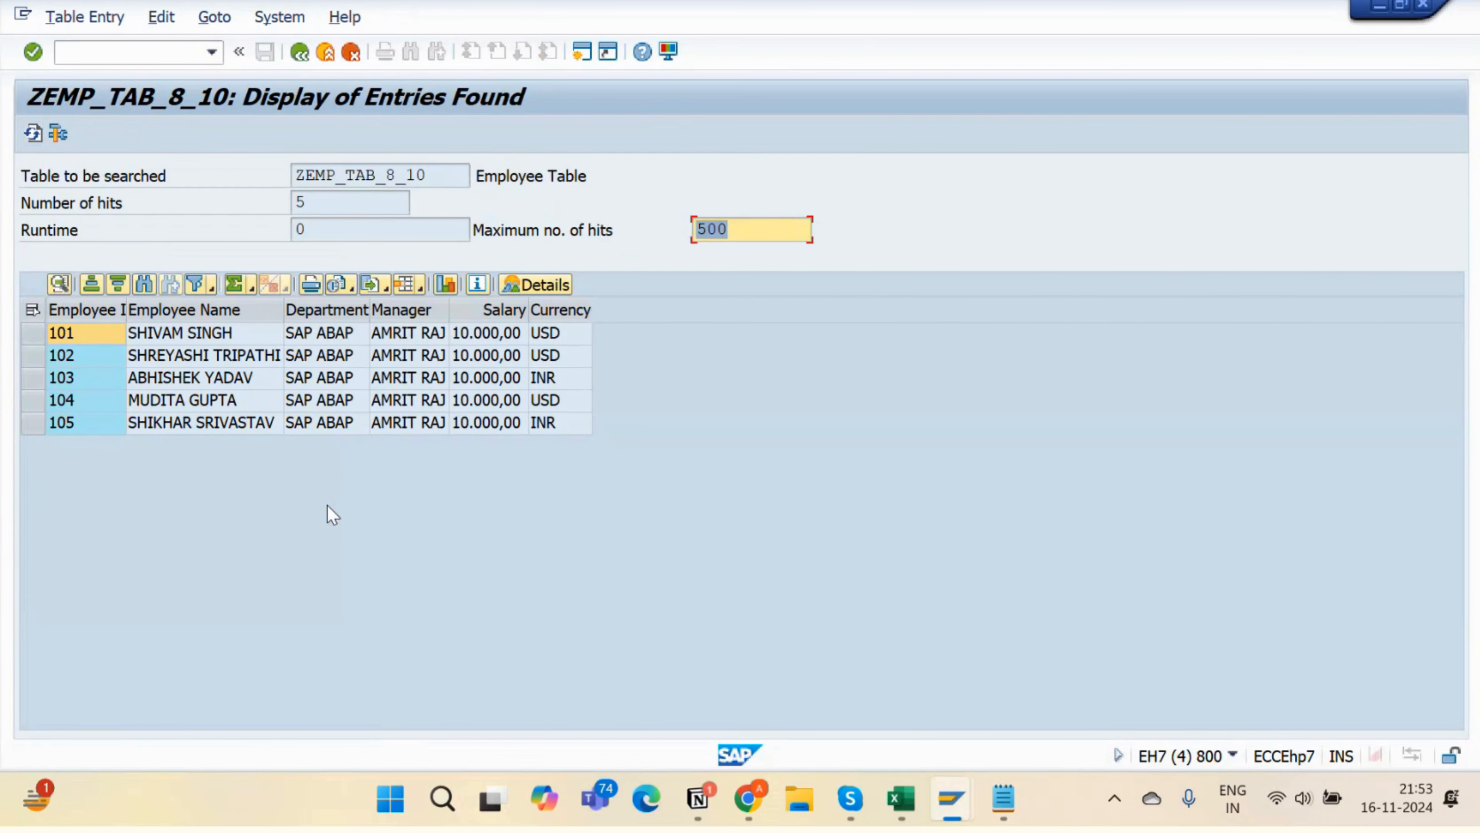
pyautogui.click(299, 53)
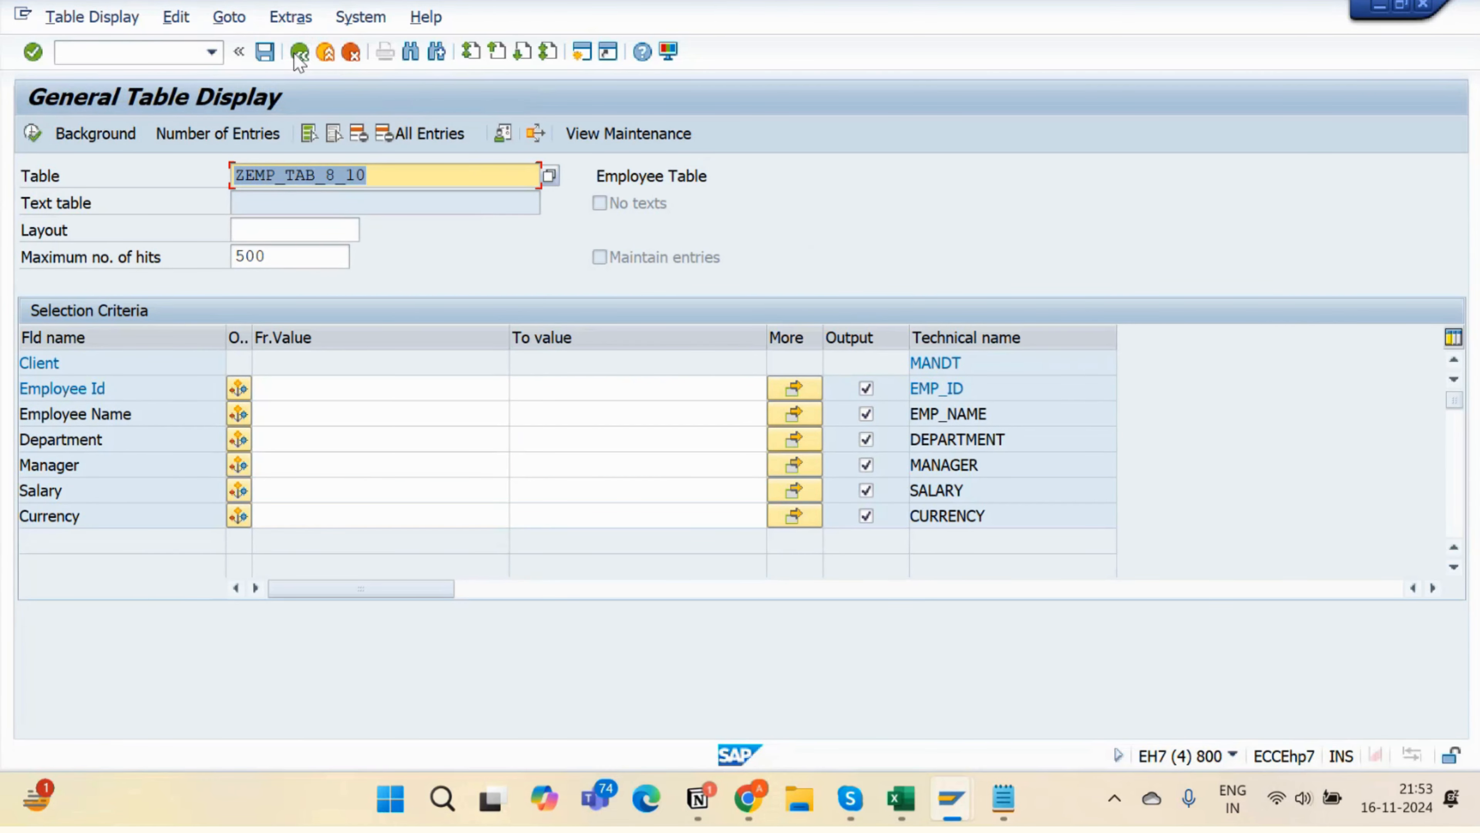
# - Empty the Employee Id and Department filter values, then go back to SAP Easy Access
pyautogui.click(352, 387)
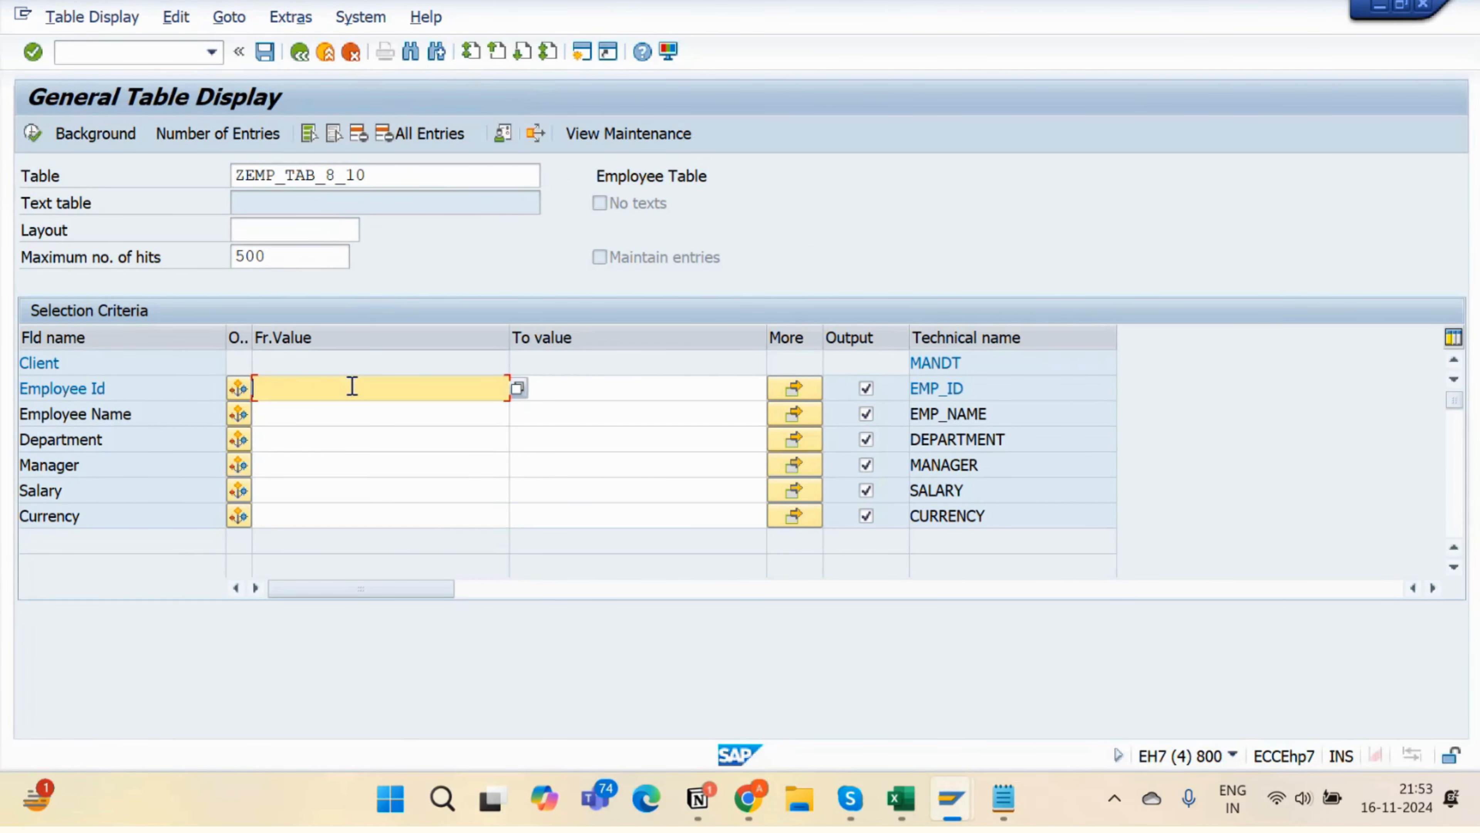
pyautogui.press('Tab')
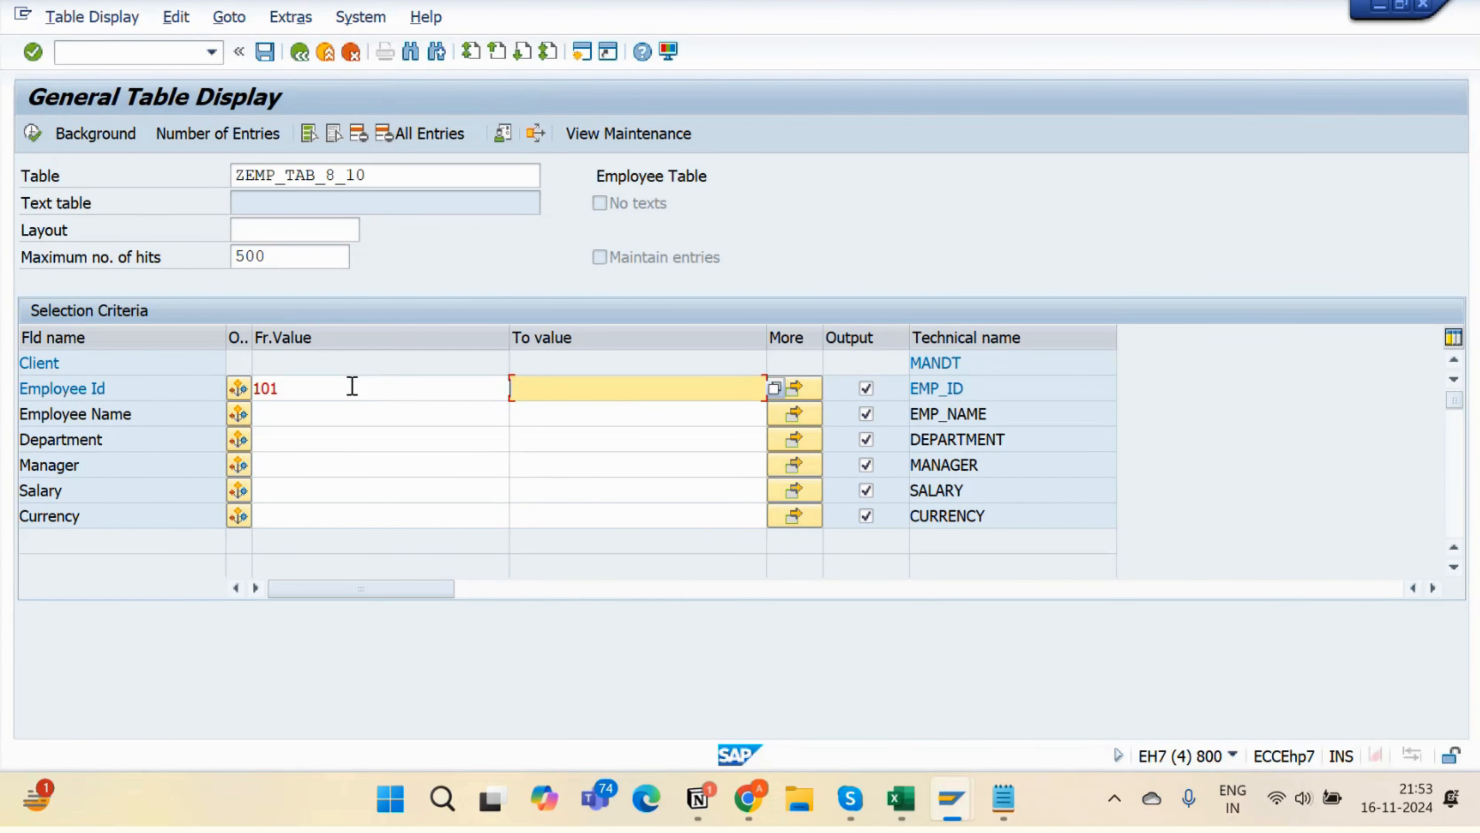
pyautogui.click(332, 389)
pyautogui.press('BackSpace')
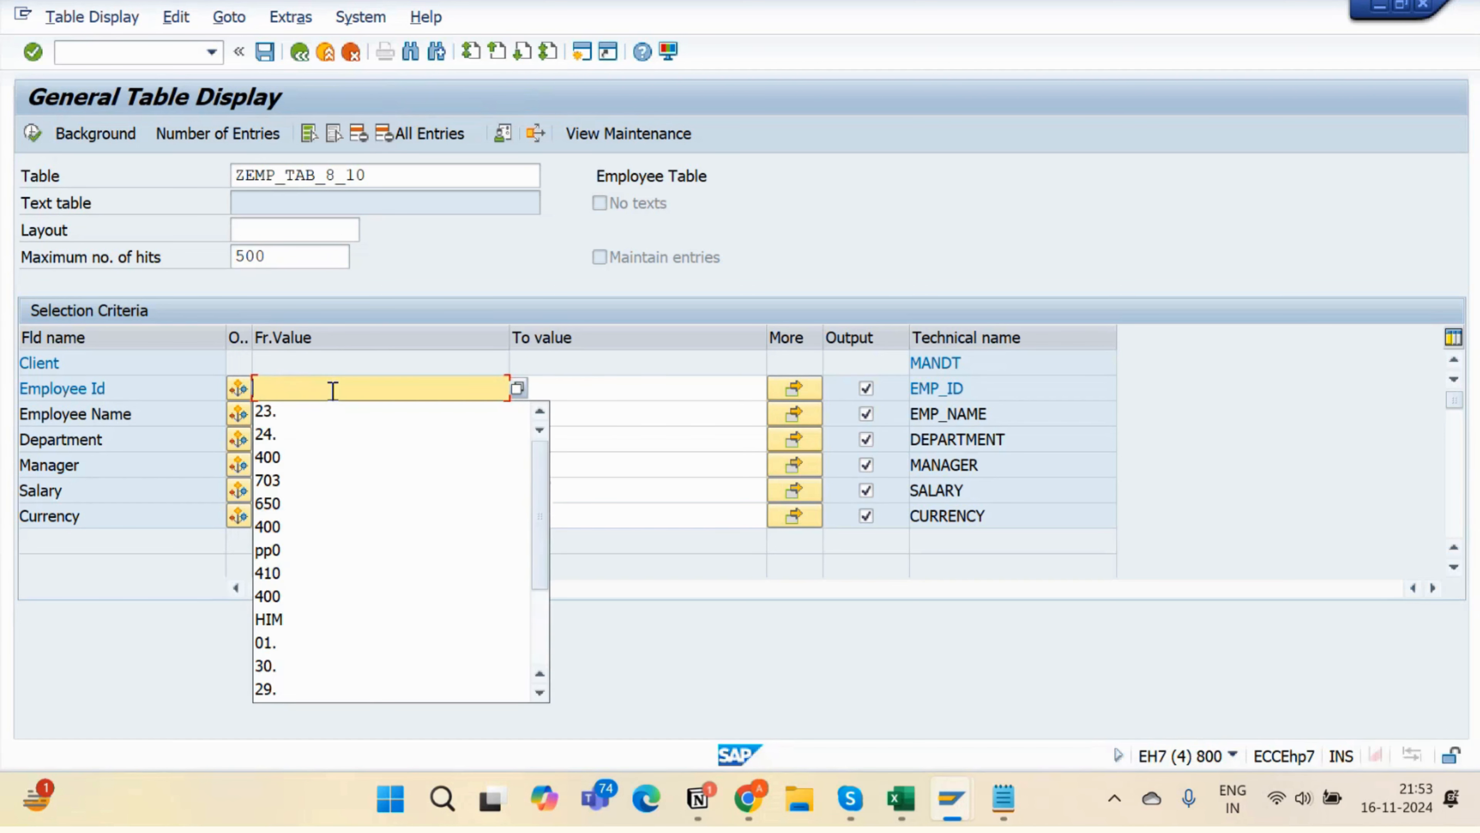
pyautogui.click(621, 422)
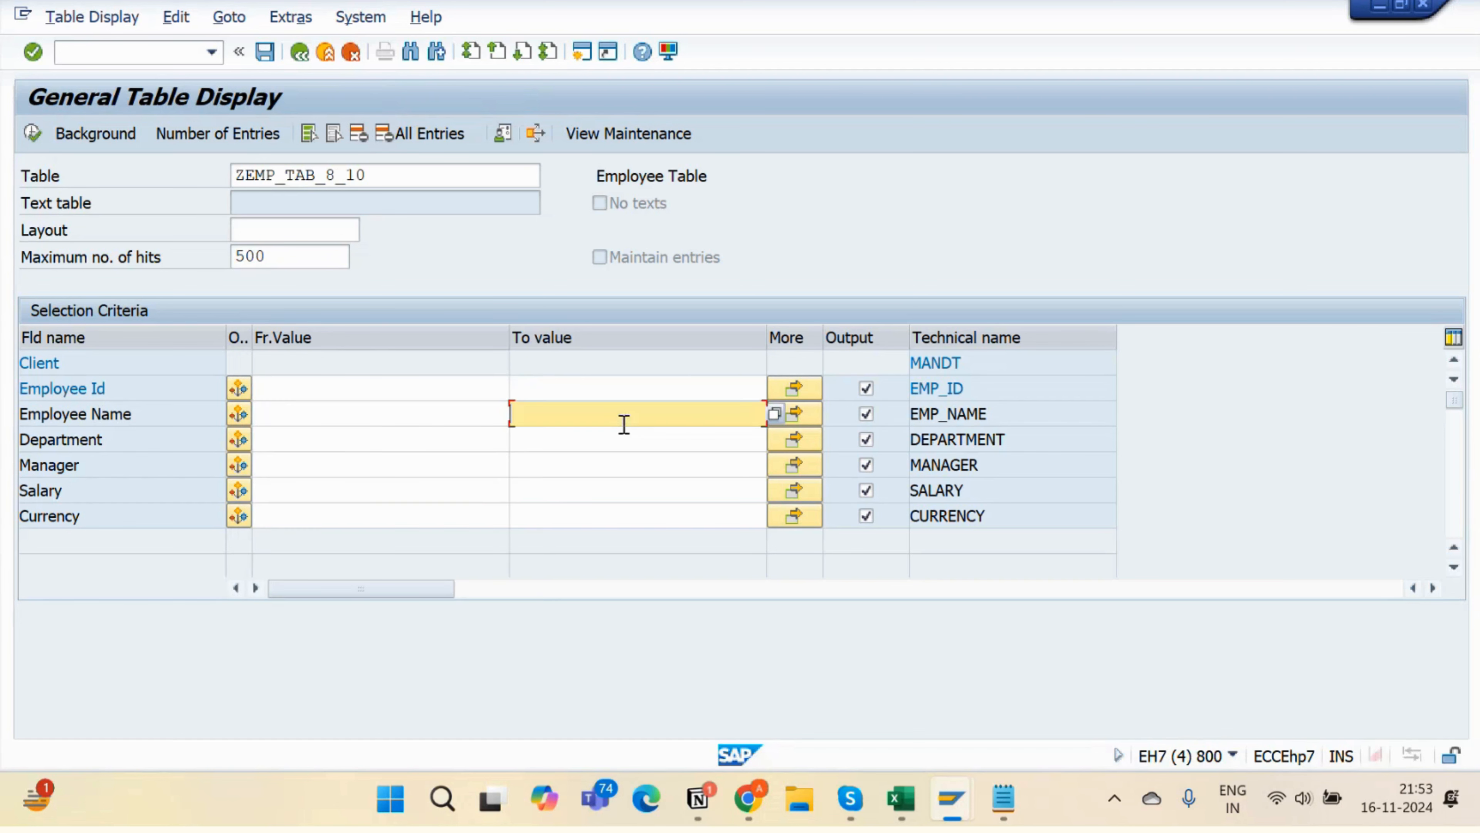
pyautogui.click(414, 436)
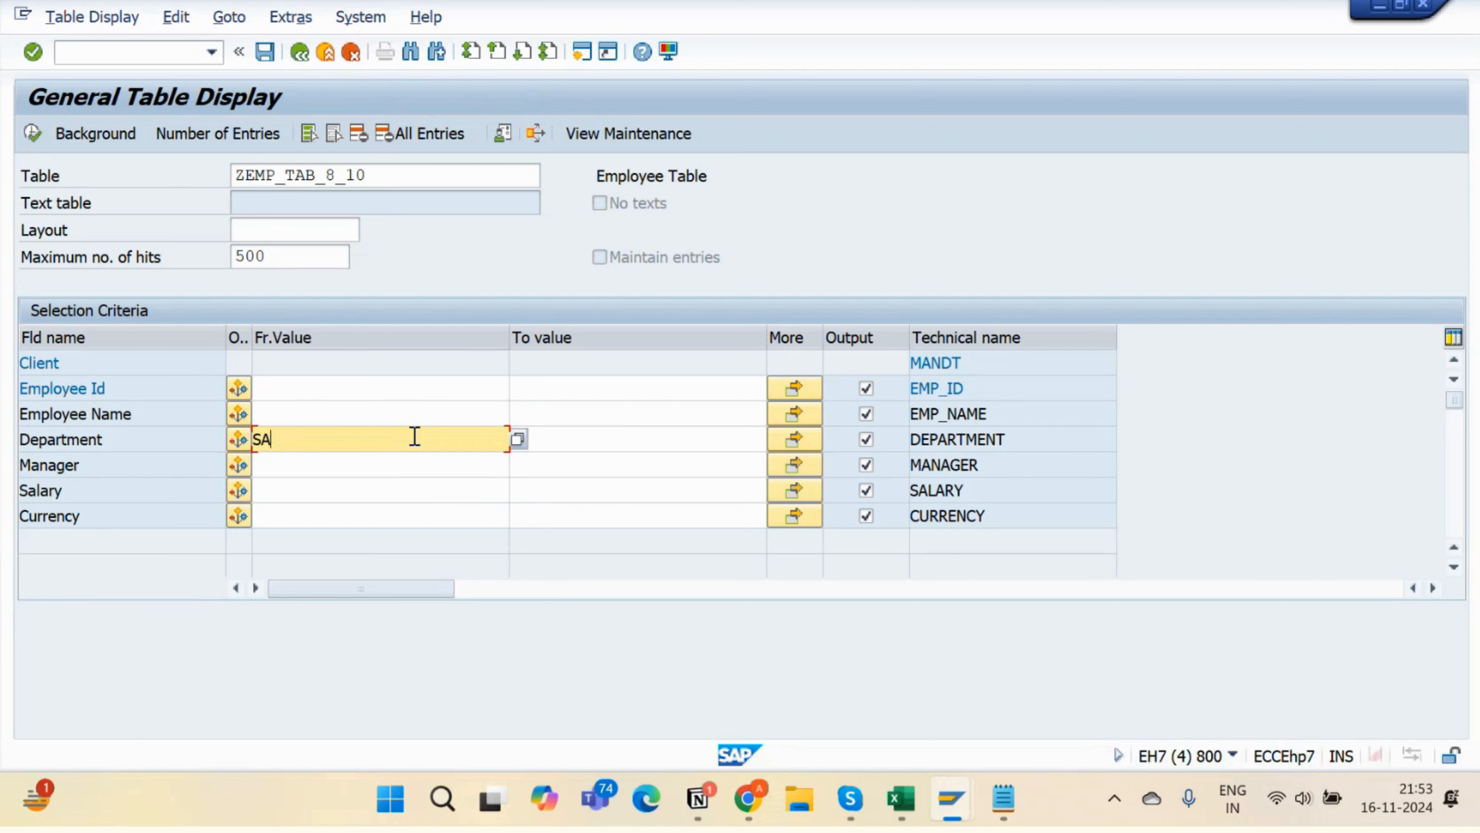
pyautogui.press('BackSpace')
pyautogui.press('BackSpace')
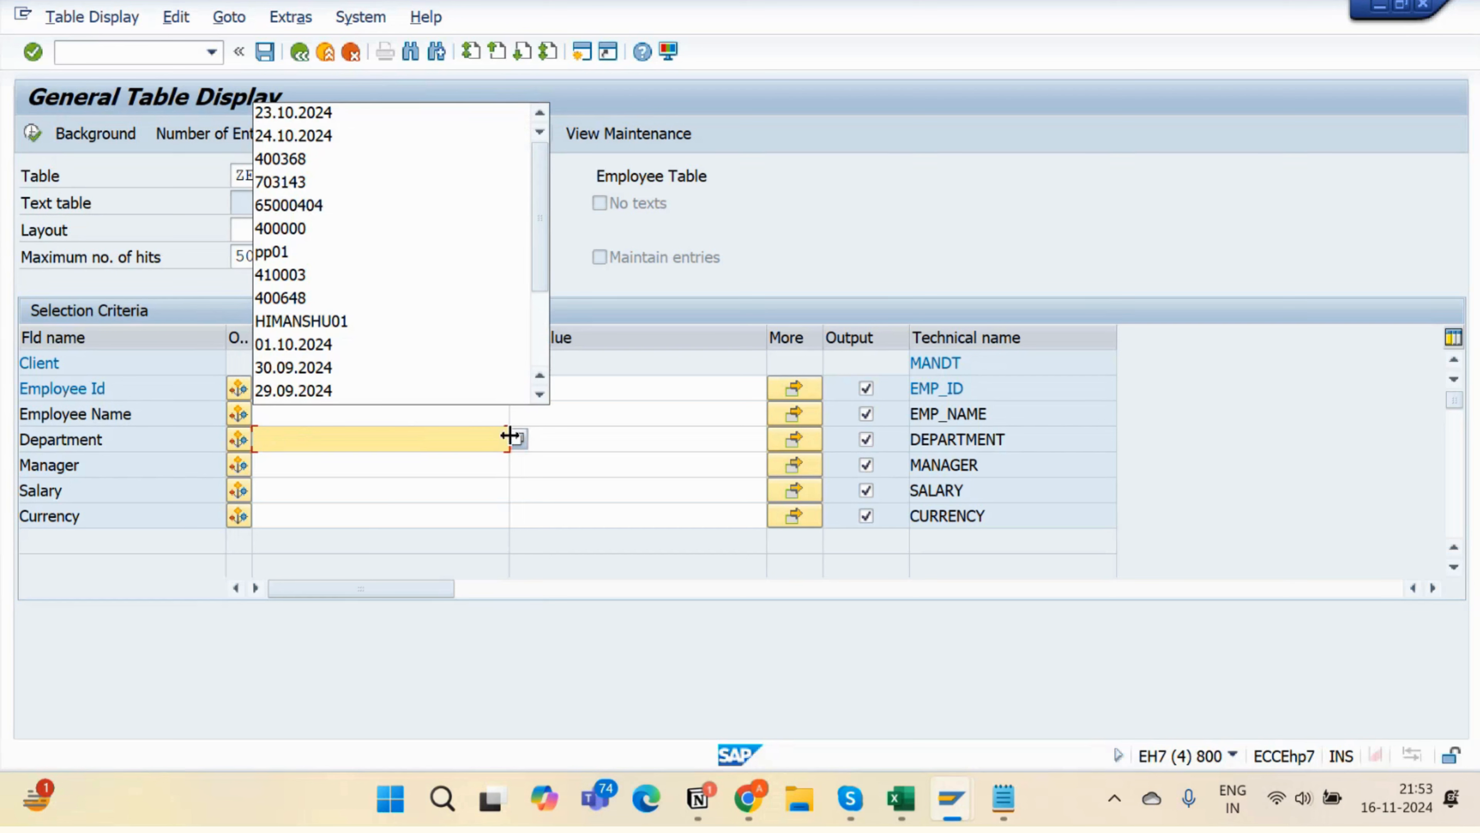
pyautogui.click(517, 441)
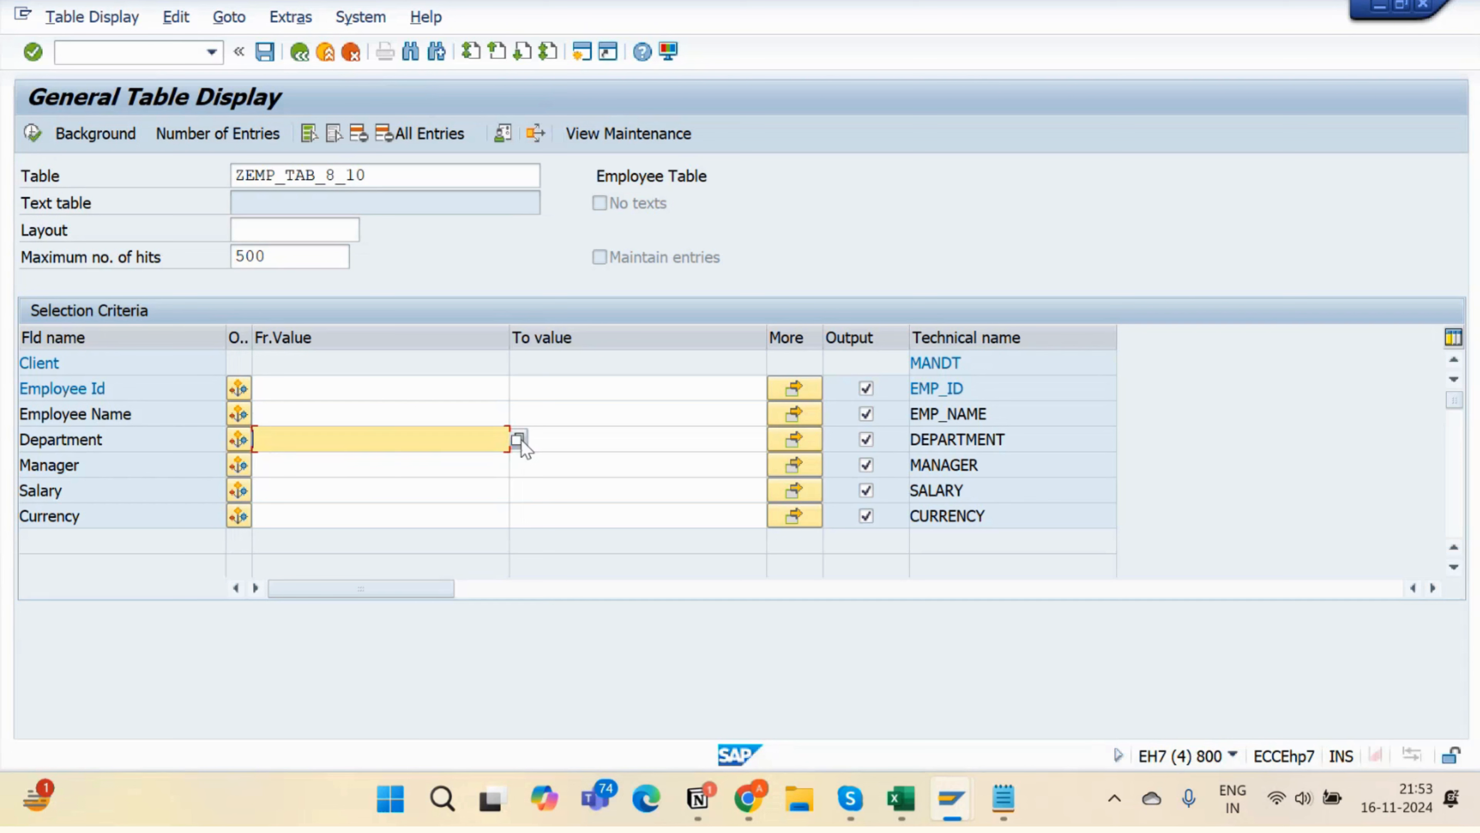
pyautogui.click(479, 415)
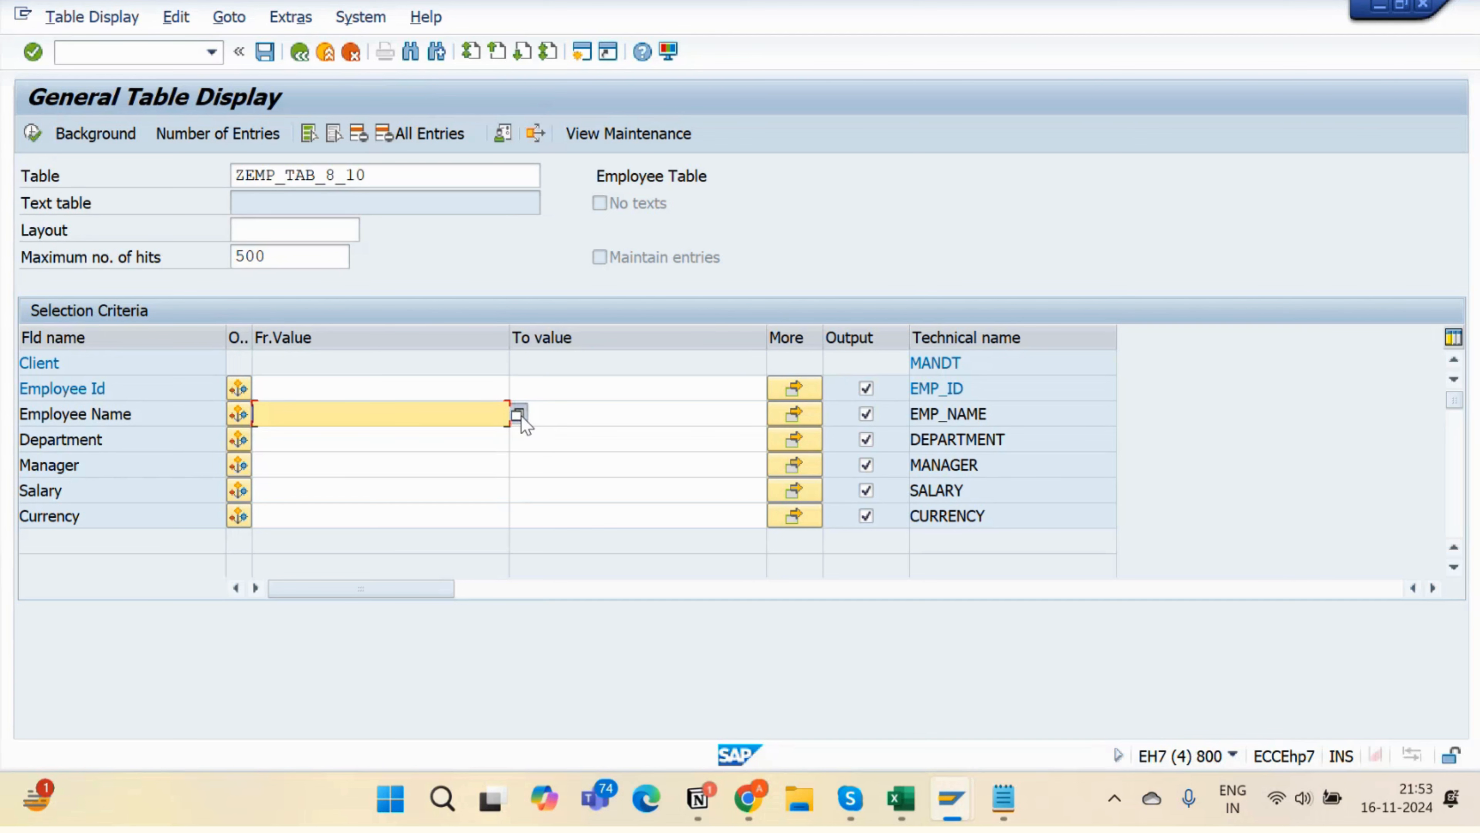
pyautogui.click(171, 52)
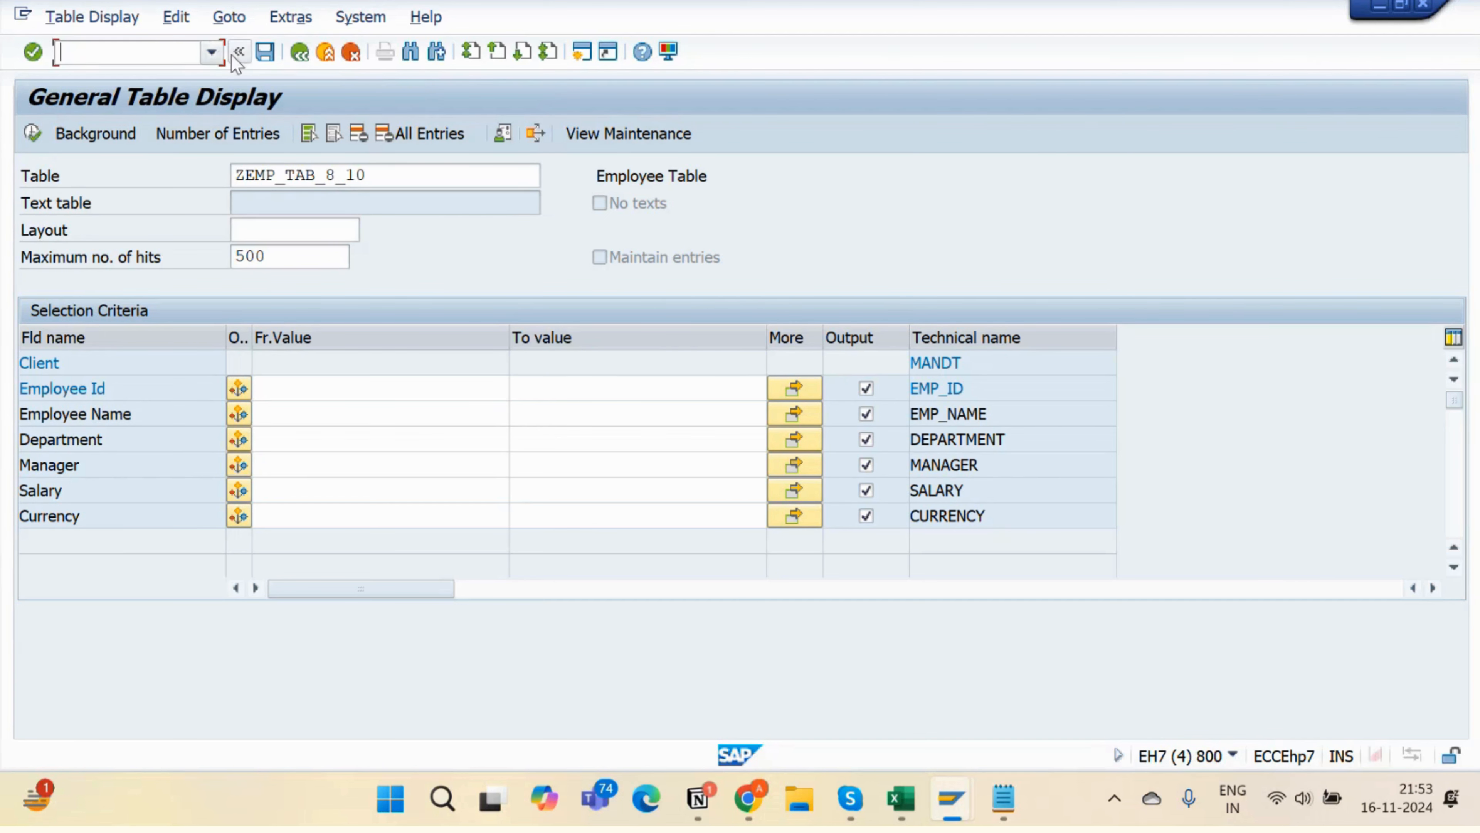
pyautogui.click(289, 54)
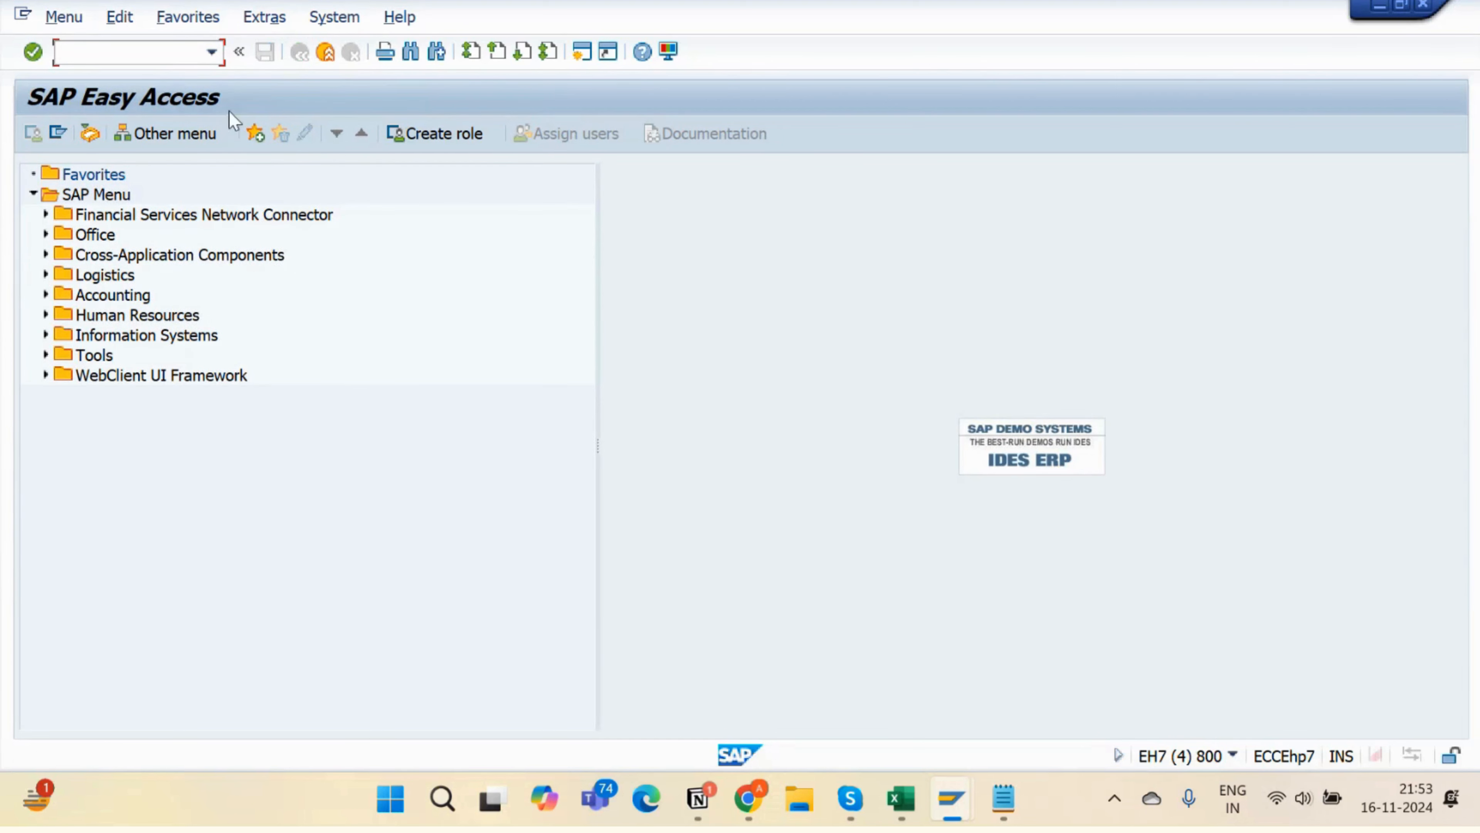
# - Run SE16 and load the selection fields of table VBAK
pyautogui.write('se16n')
pyautogui.press('Return')
pyautogui.write('vba')
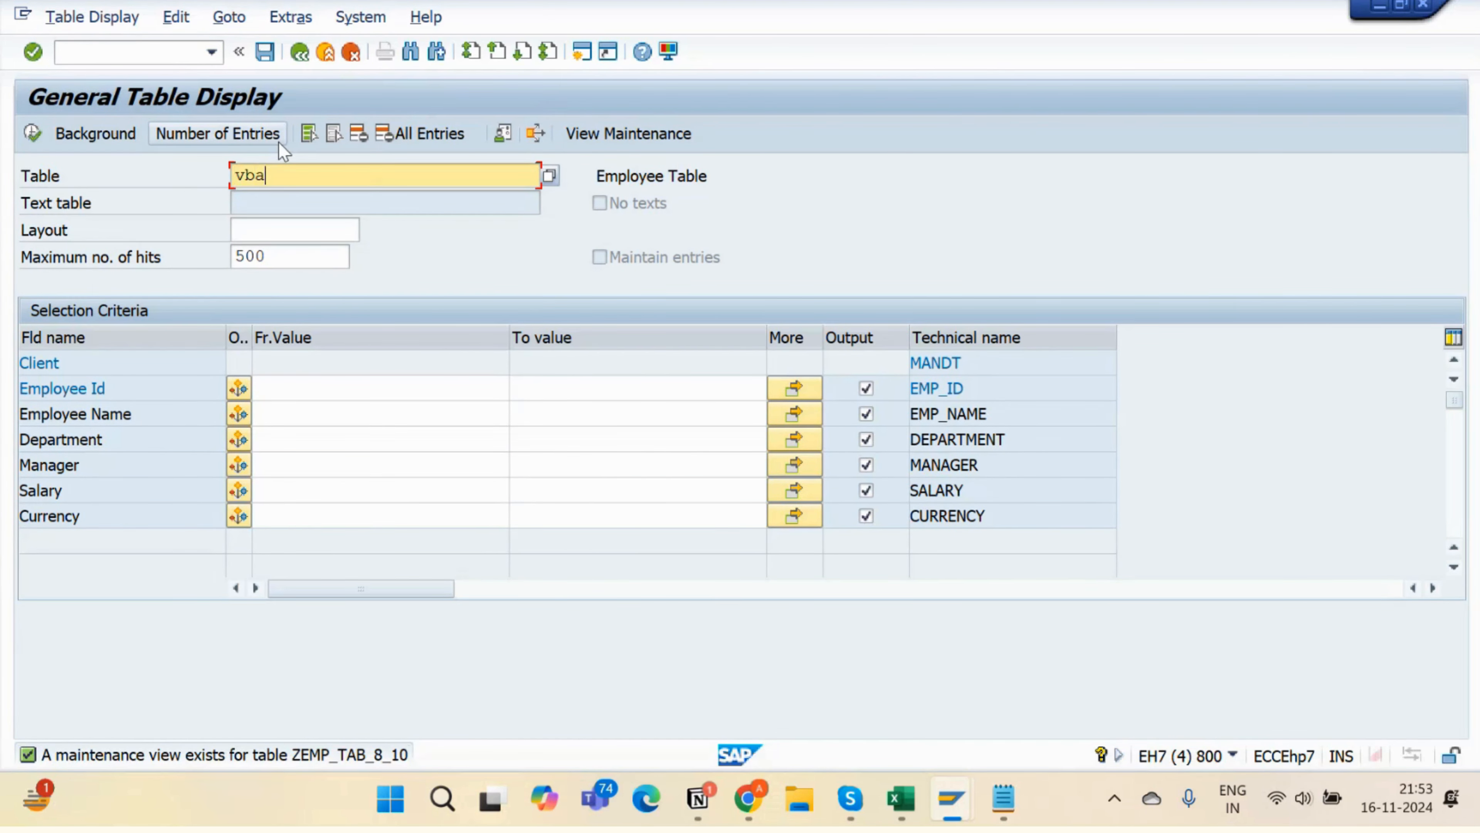
pyautogui.write('k')
pyautogui.press('Return')
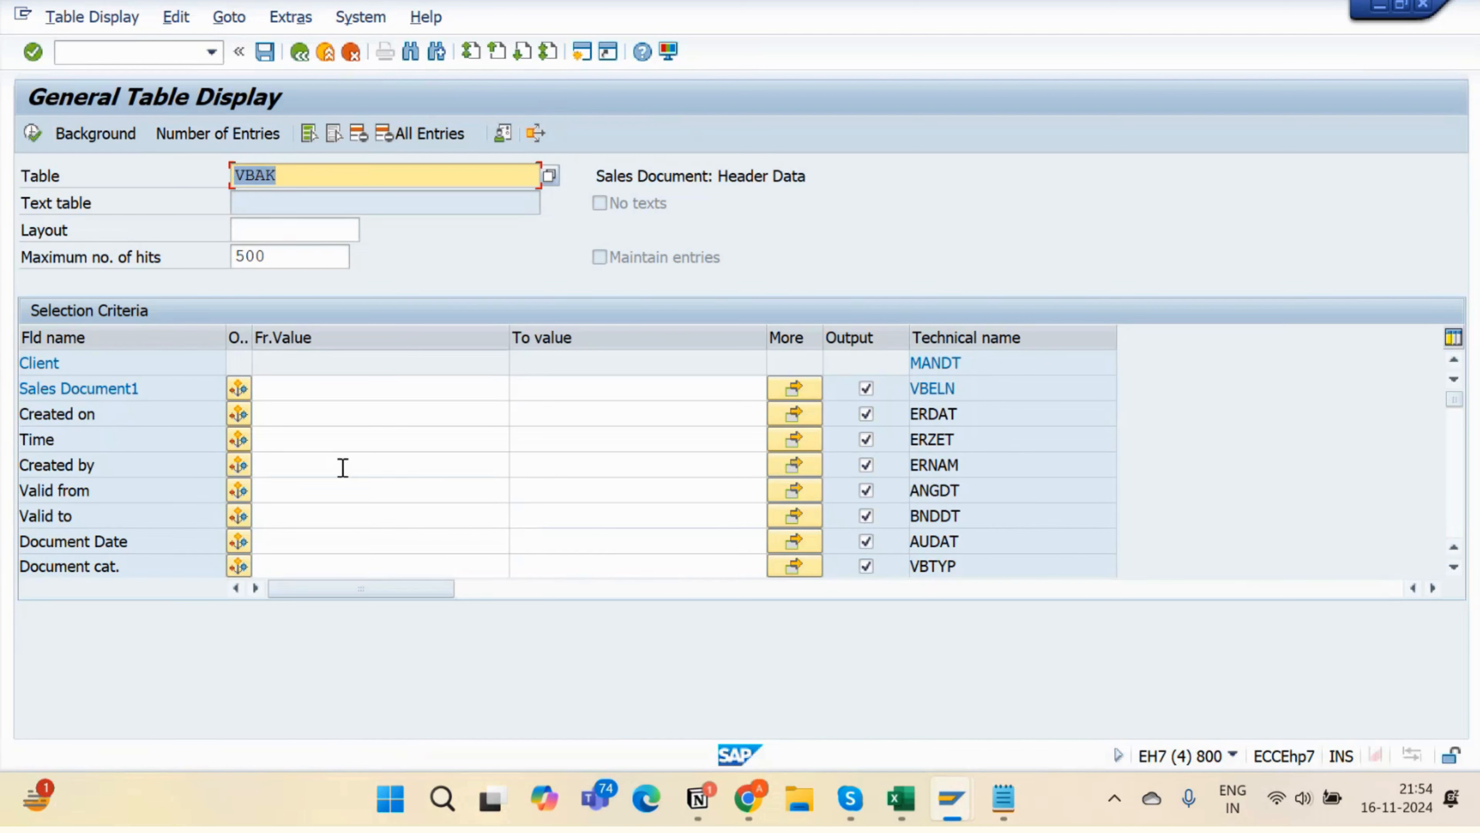
# - Try the Created on, Created by, Time and Sales Document1 filters, opening and closing their value helps
pyautogui.click(447, 406)
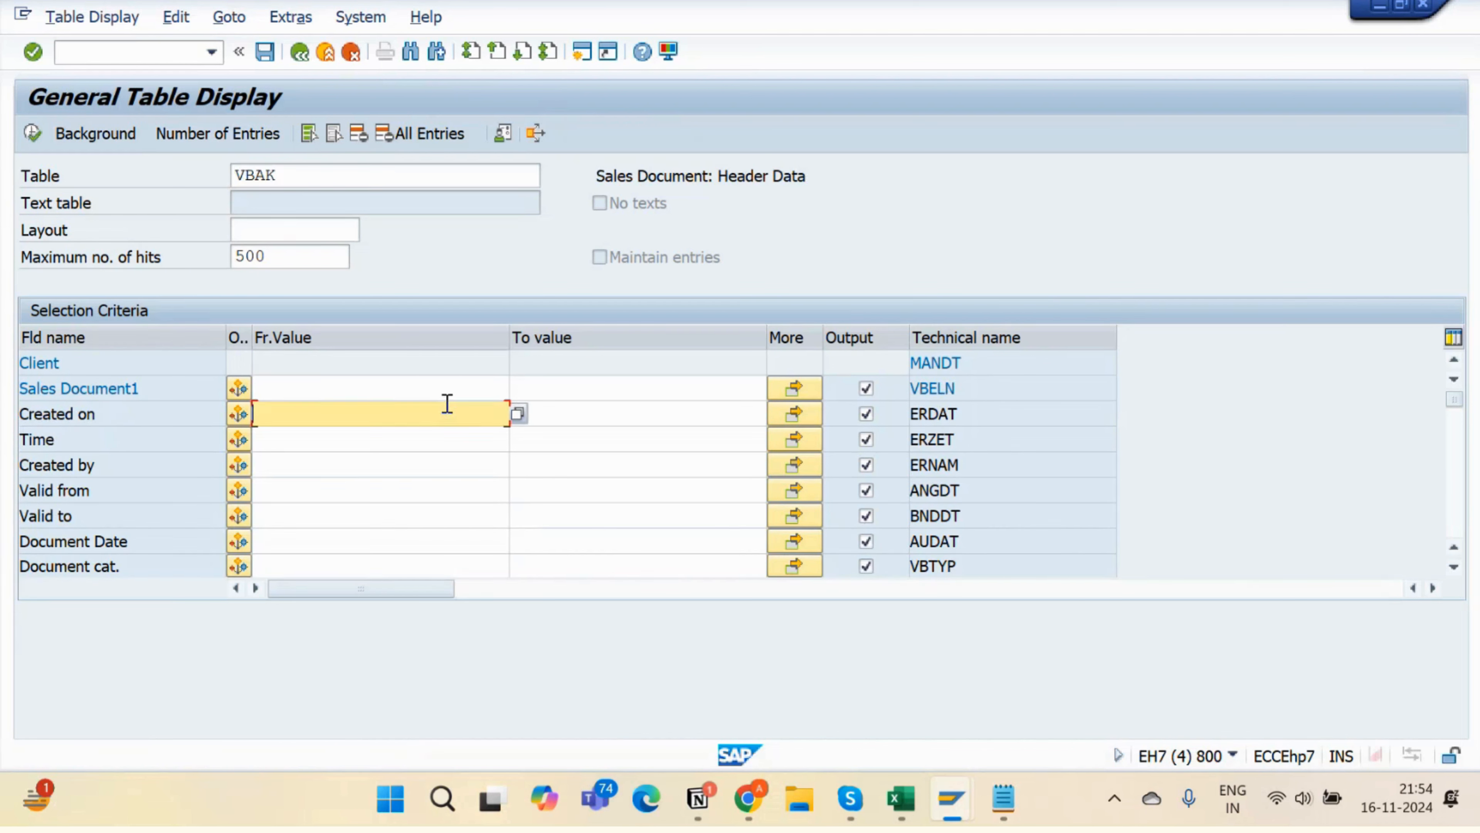
pyautogui.click(466, 455)
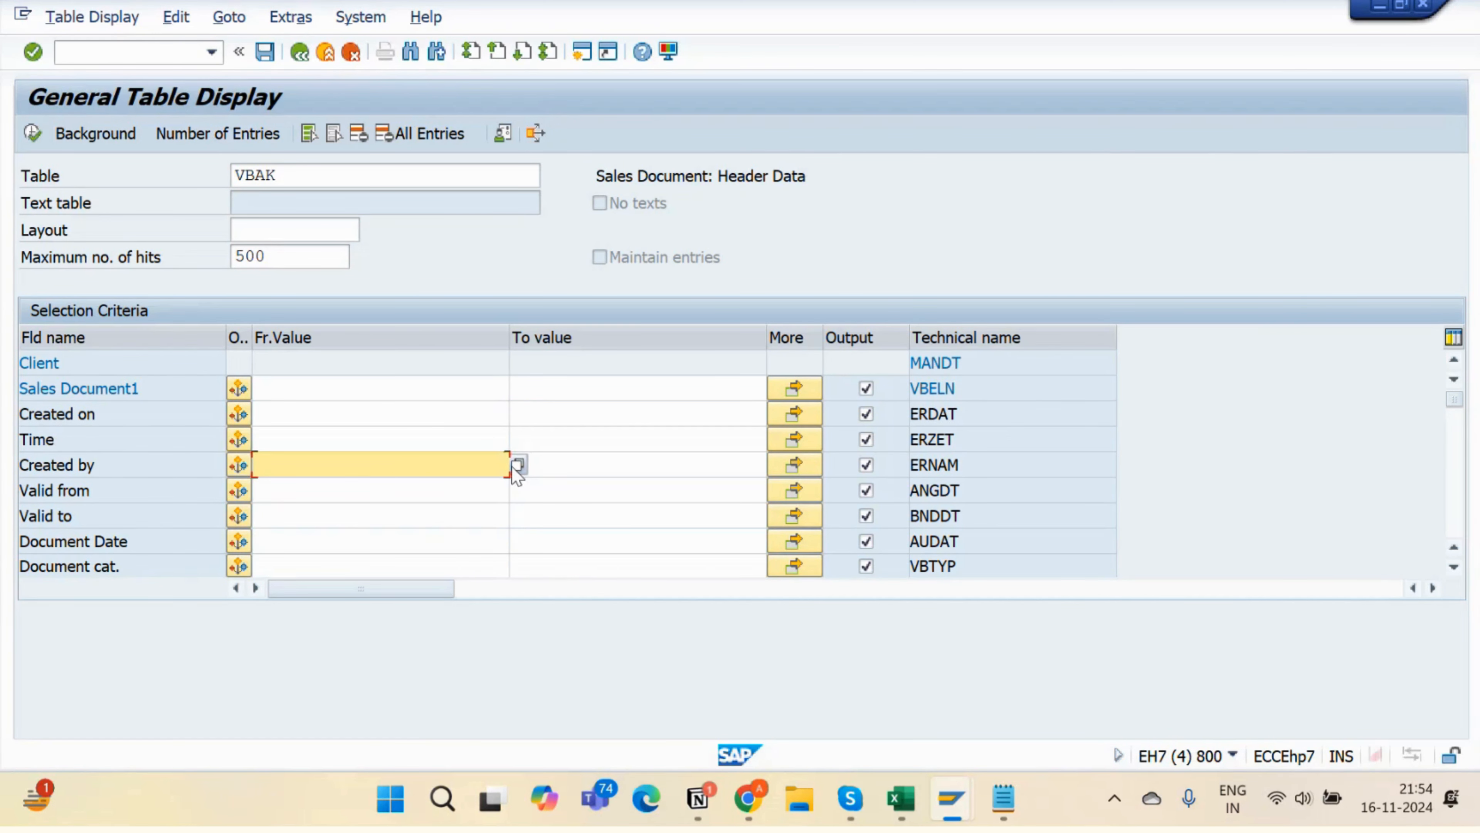
pyautogui.click(485, 440)
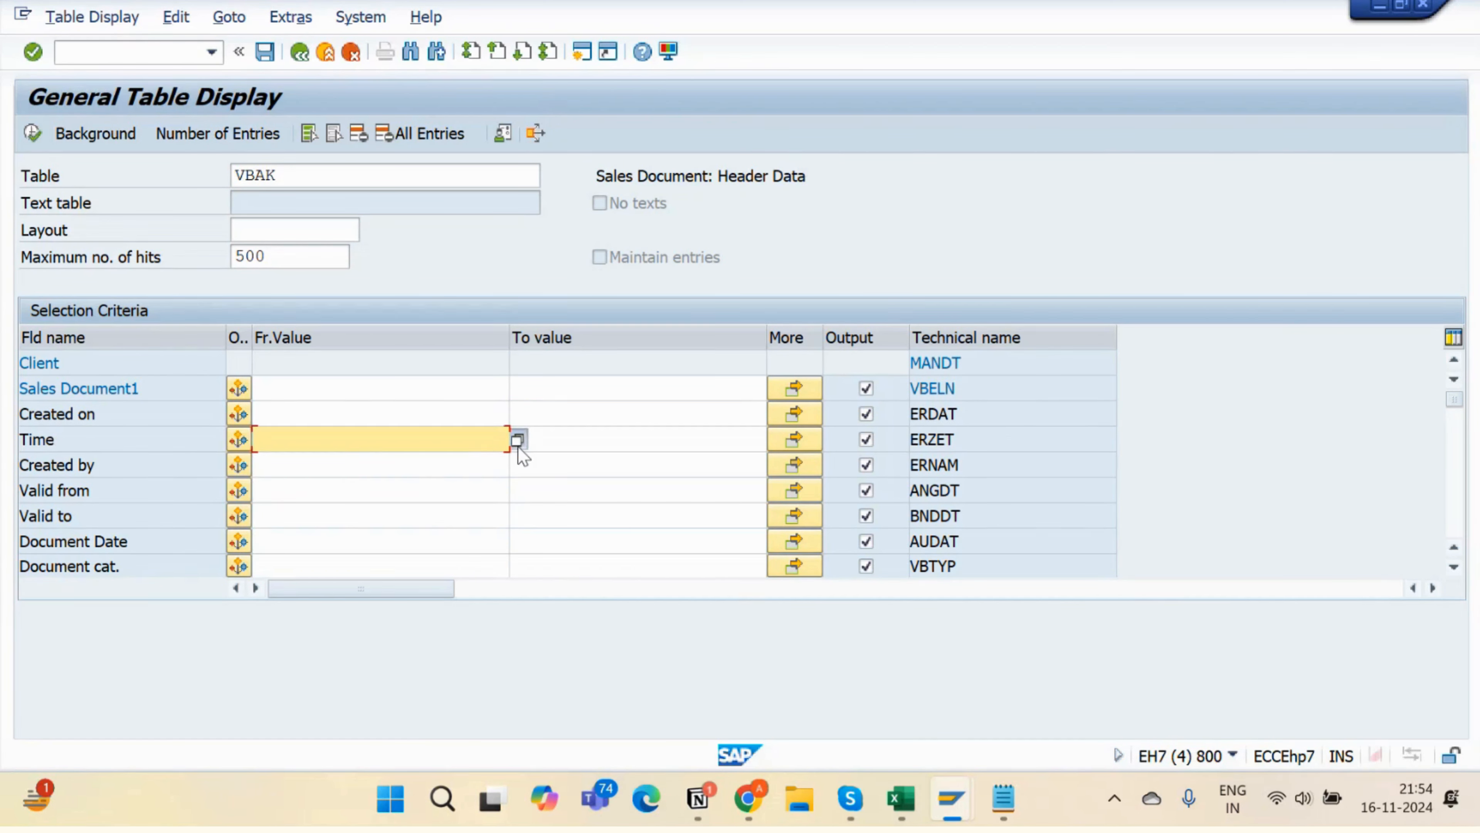
pyautogui.click(517, 440)
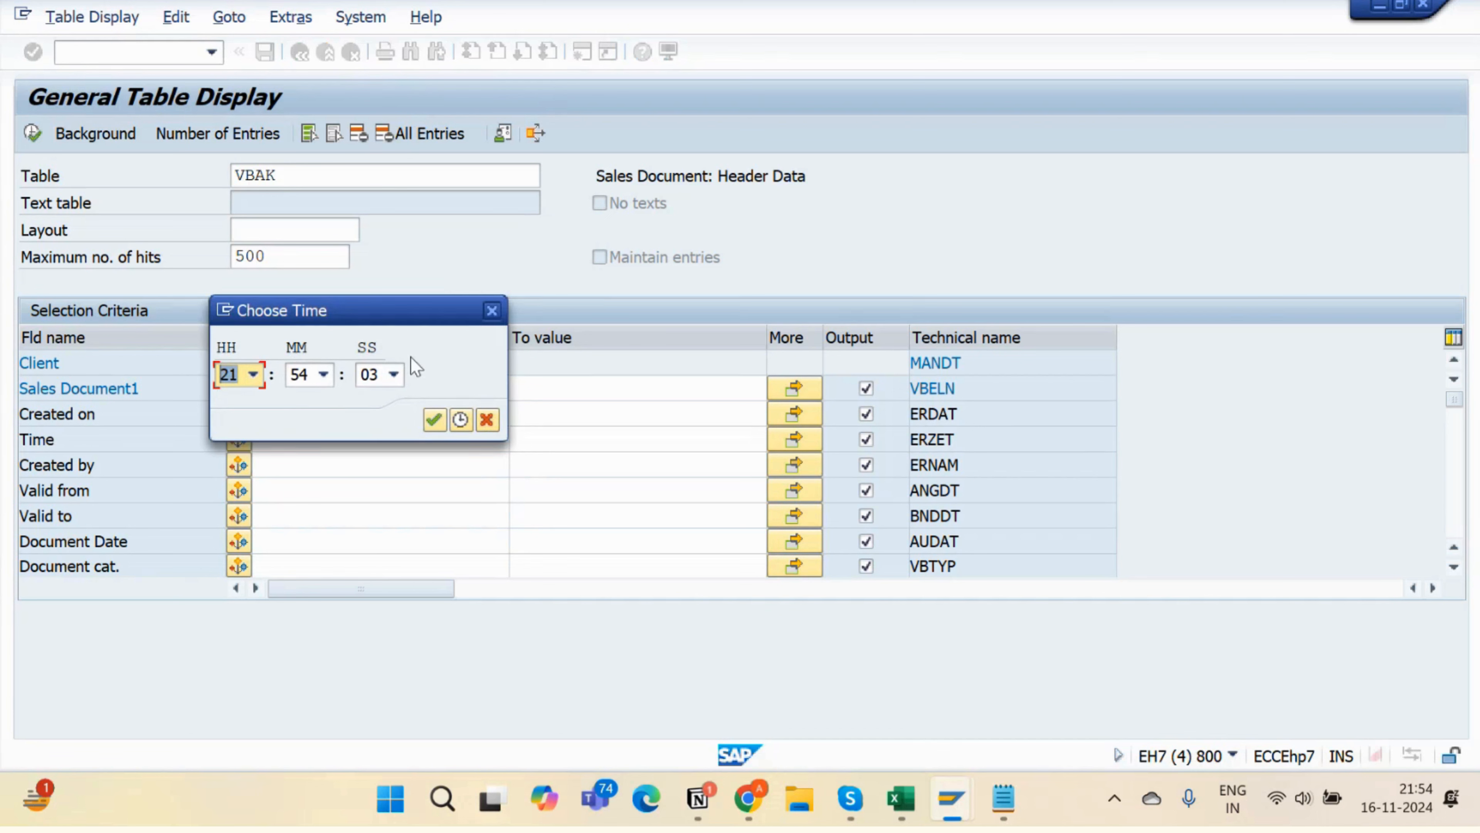
pyautogui.click(492, 312)
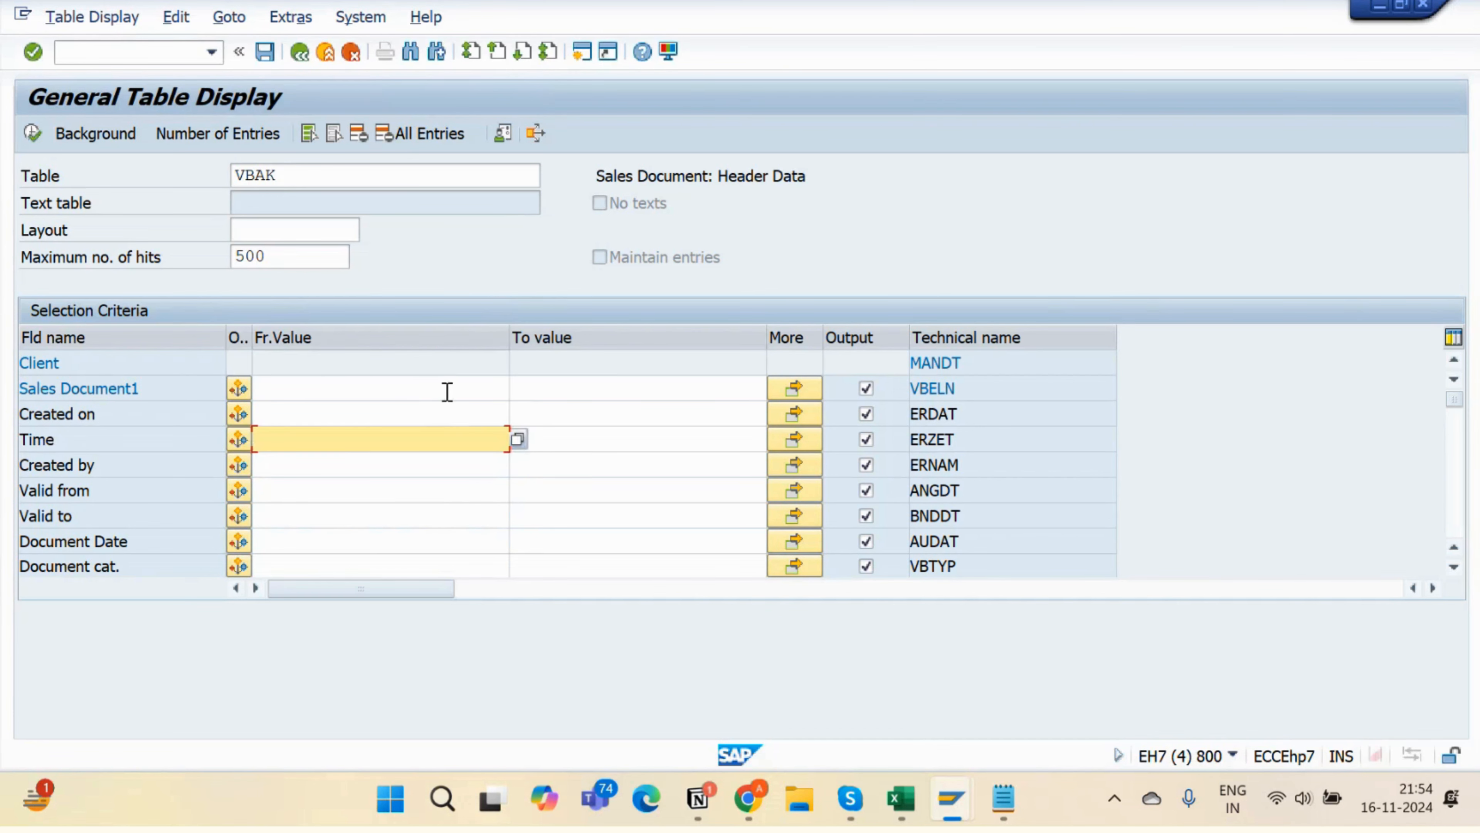
pyautogui.click(449, 389)
pyautogui.click(517, 386)
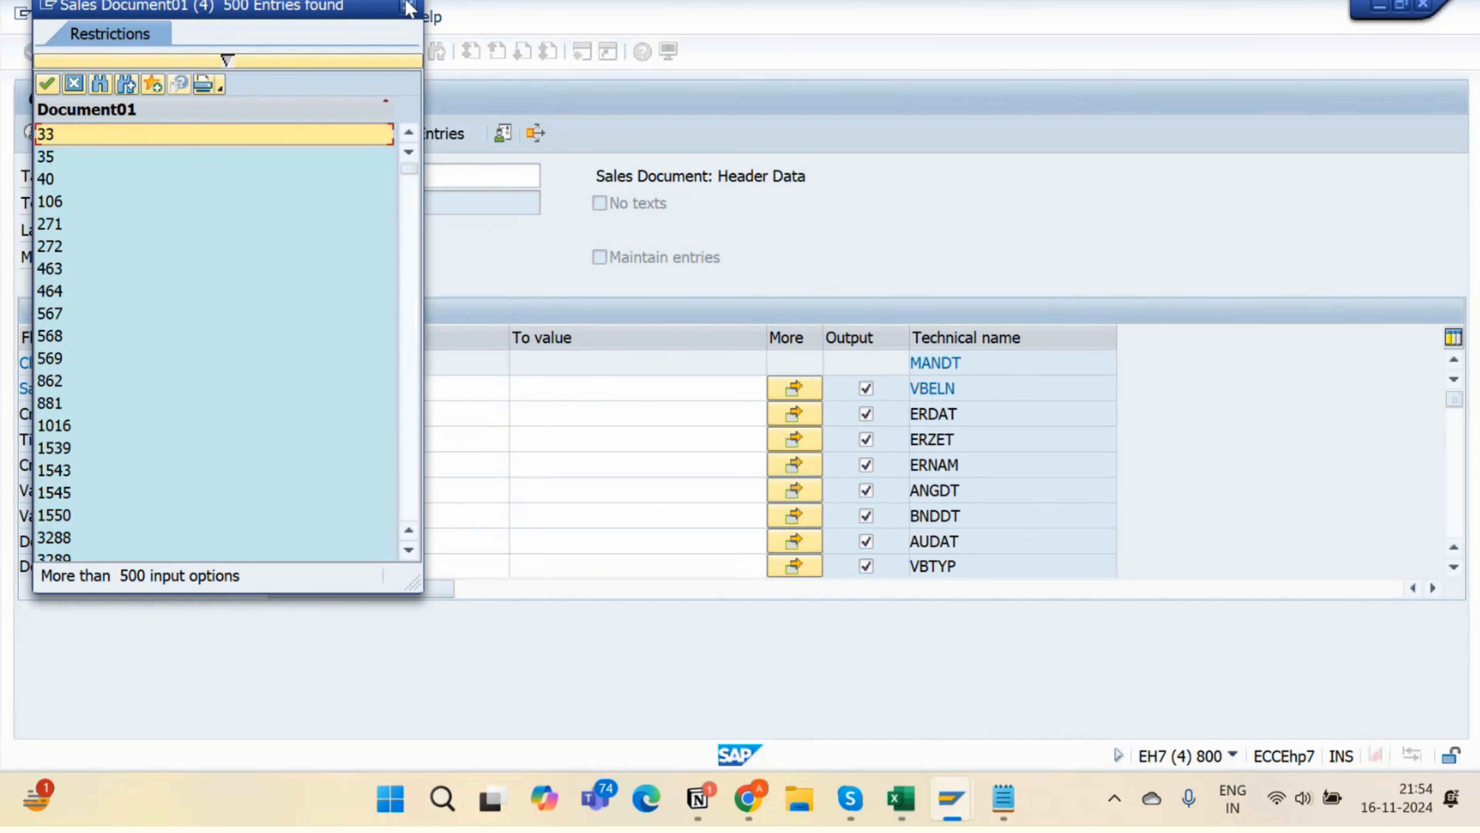
pyautogui.click(409, 5)
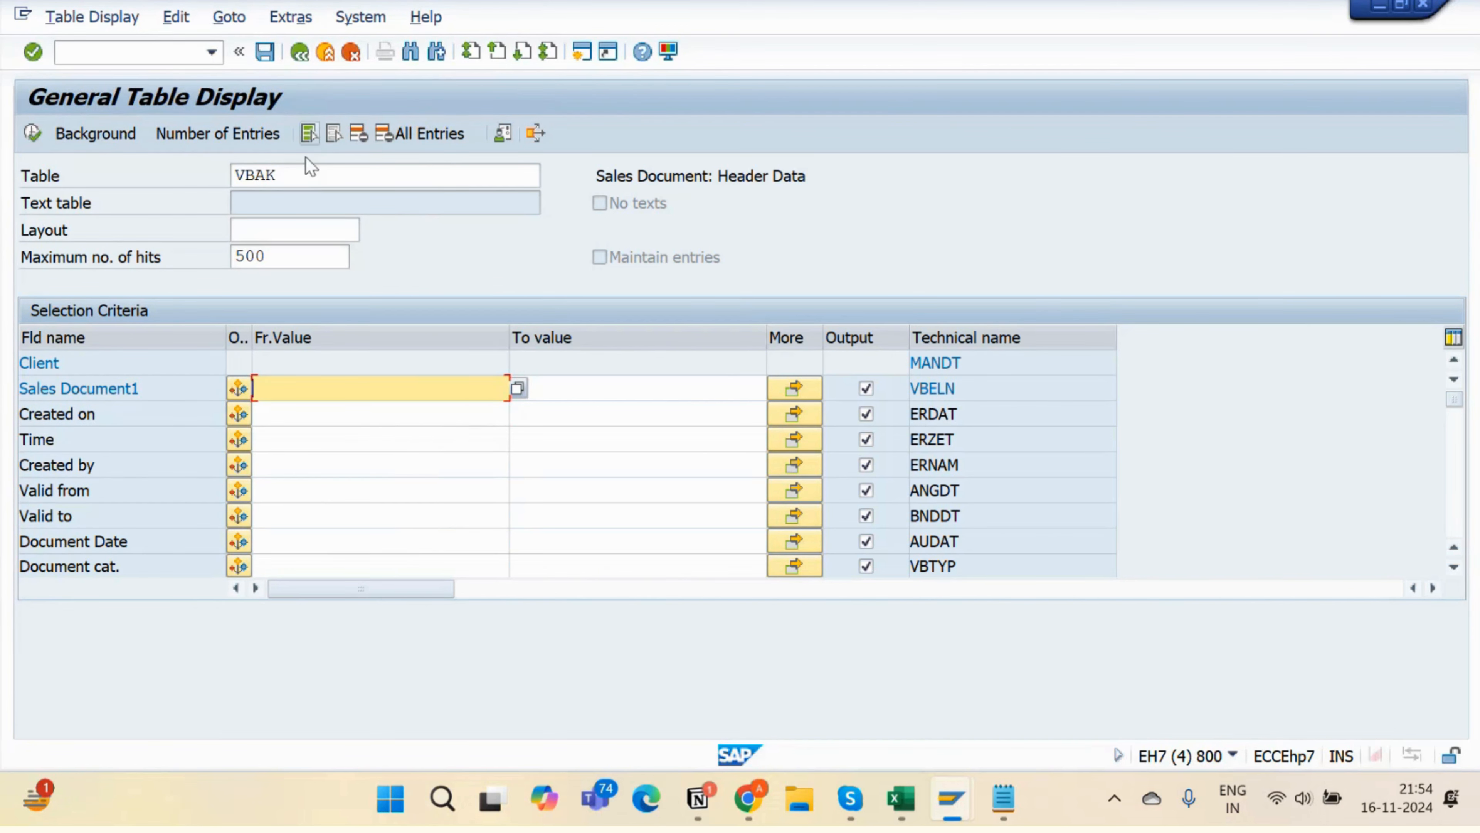
# - Clear the VBAK table name and leave the table display
pyautogui.click(308, 172)
pyautogui.press('BackSpace')
pyautogui.press('BackSpace')
pyautogui.press('BackSpace')
pyautogui.press('BackSpace')
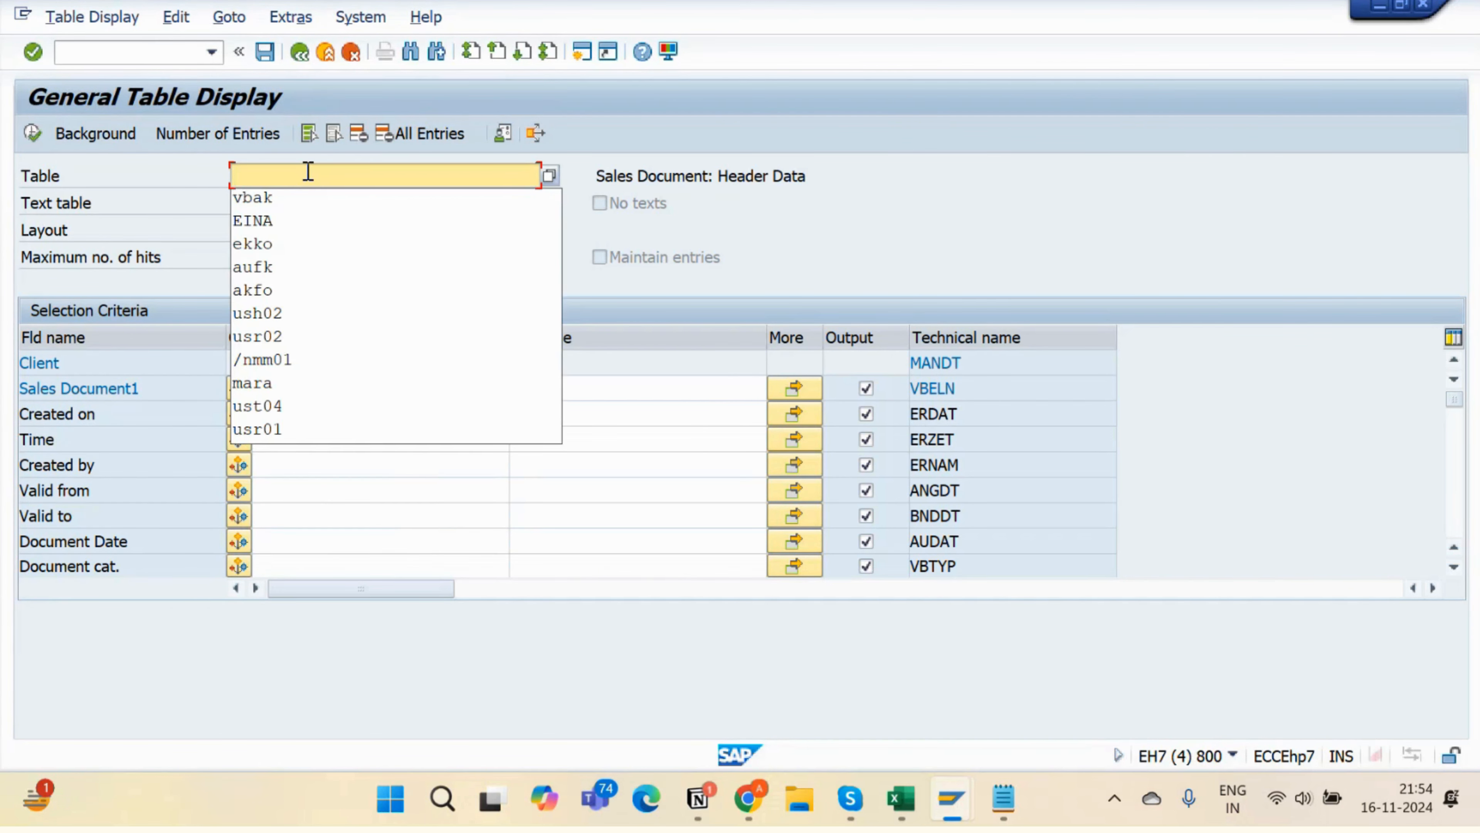
pyautogui.click(299, 52)
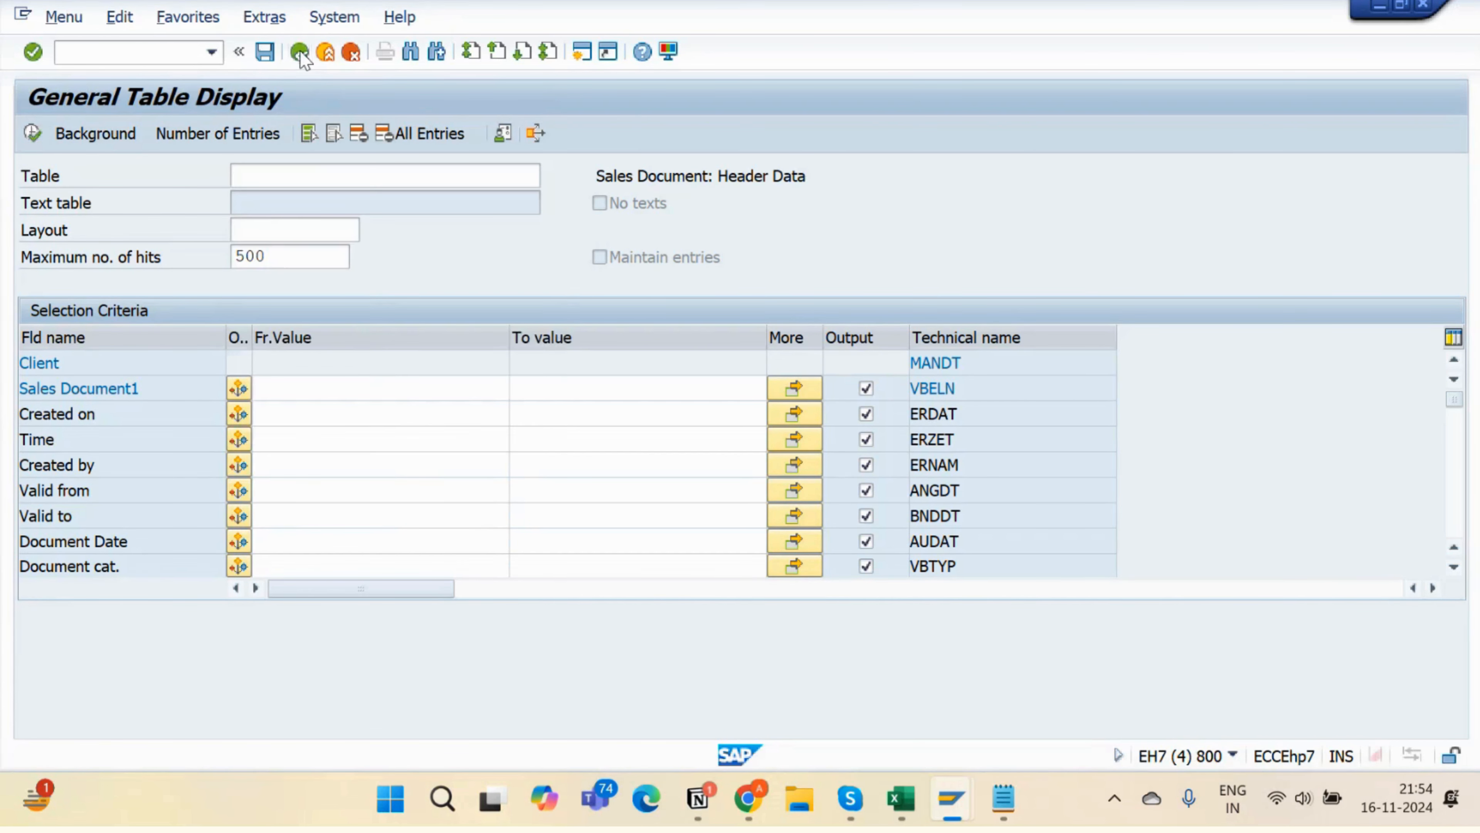
# - Rerun the table browser and paste ZEMP_TAB_8_10 to load its selection fields
pyautogui.write('/nse16n')
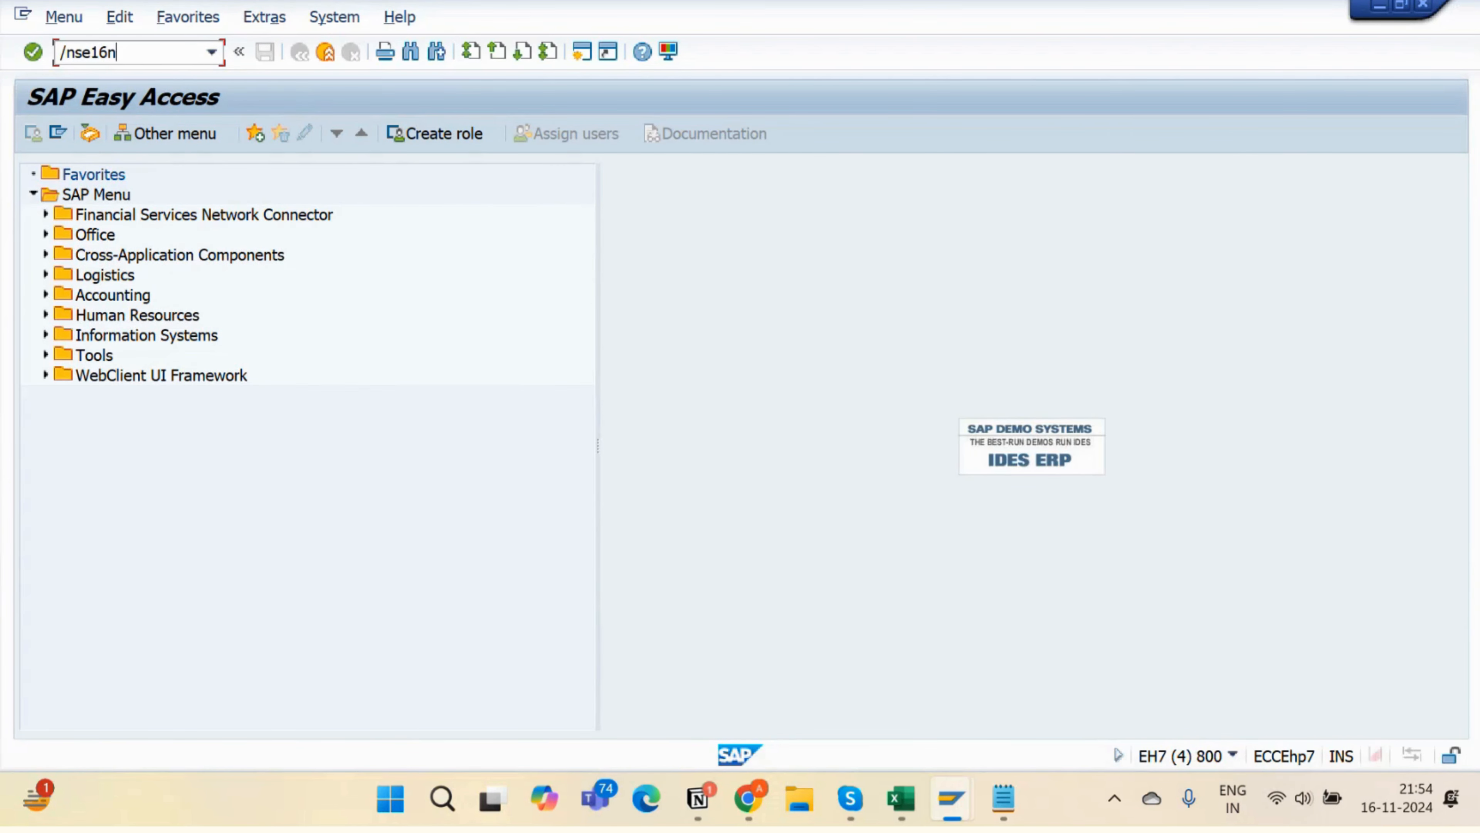
pyautogui.press('Return')
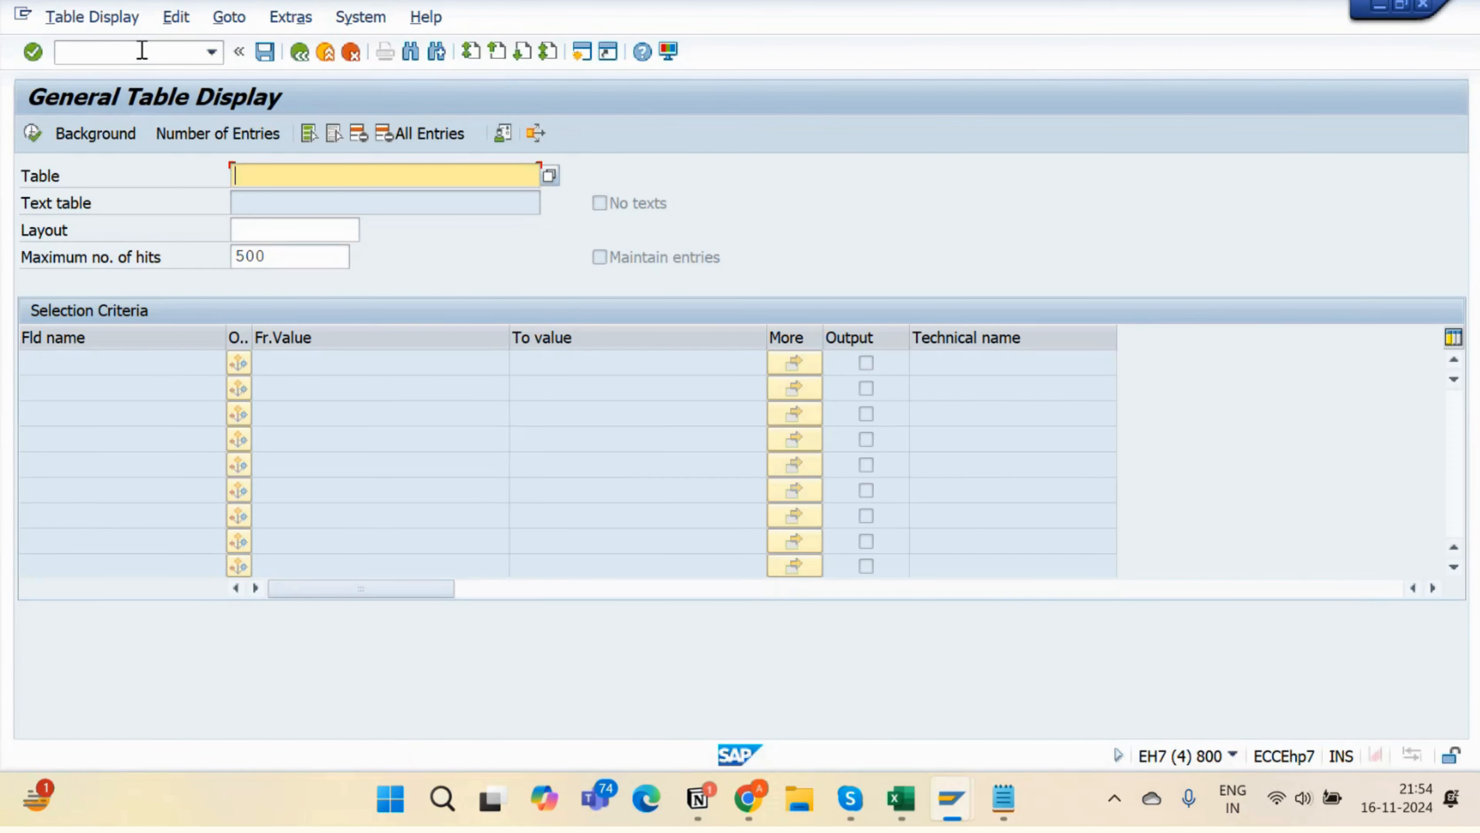
pyautogui.hotkey('alt', 'Tab')
pyautogui.hotkey('ctrl', 'a')
pyautogui.hotkey('ctrl', 'c')
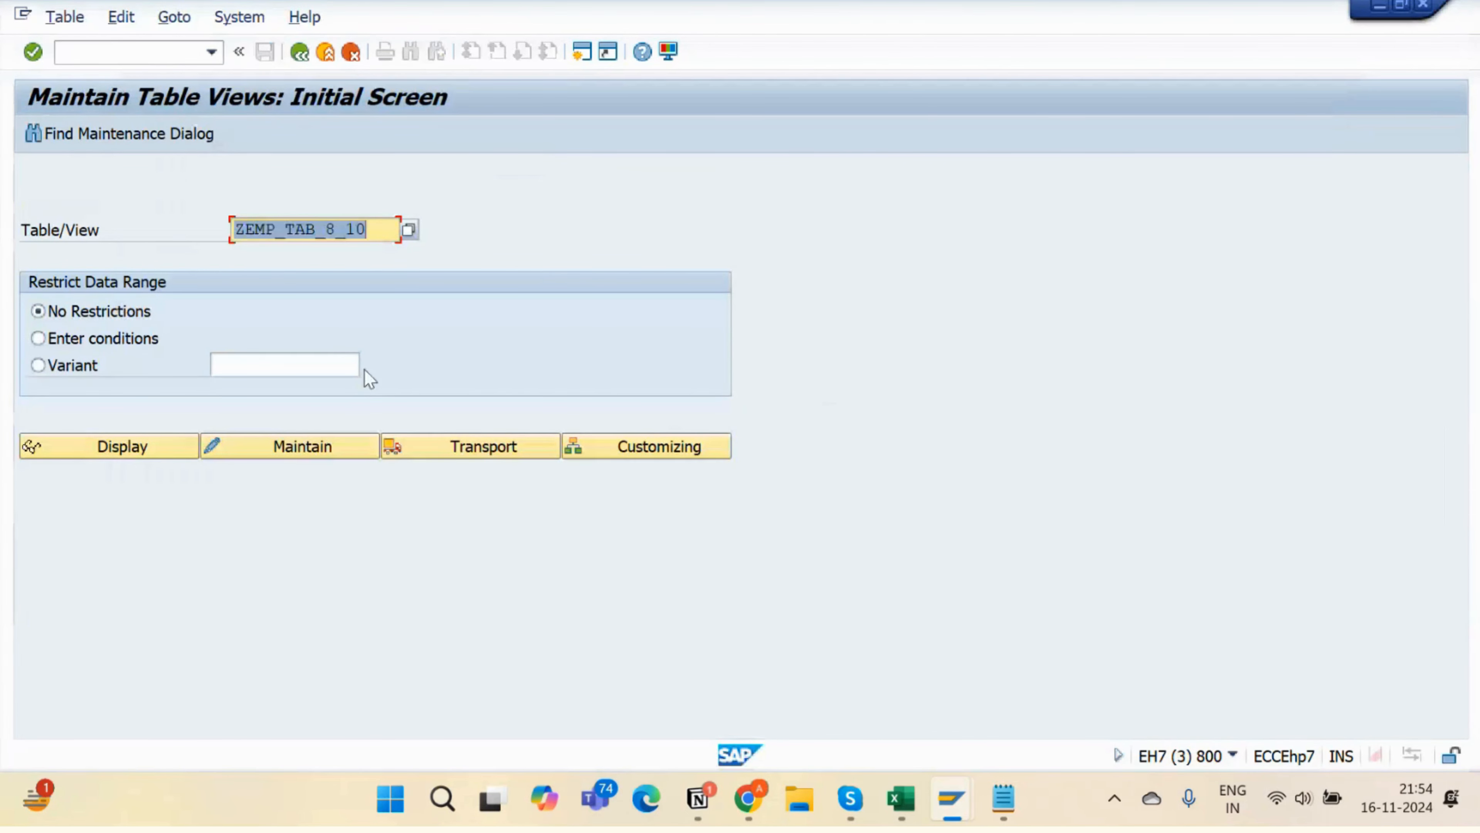
pyautogui.hotkey('alt', 'Tab')
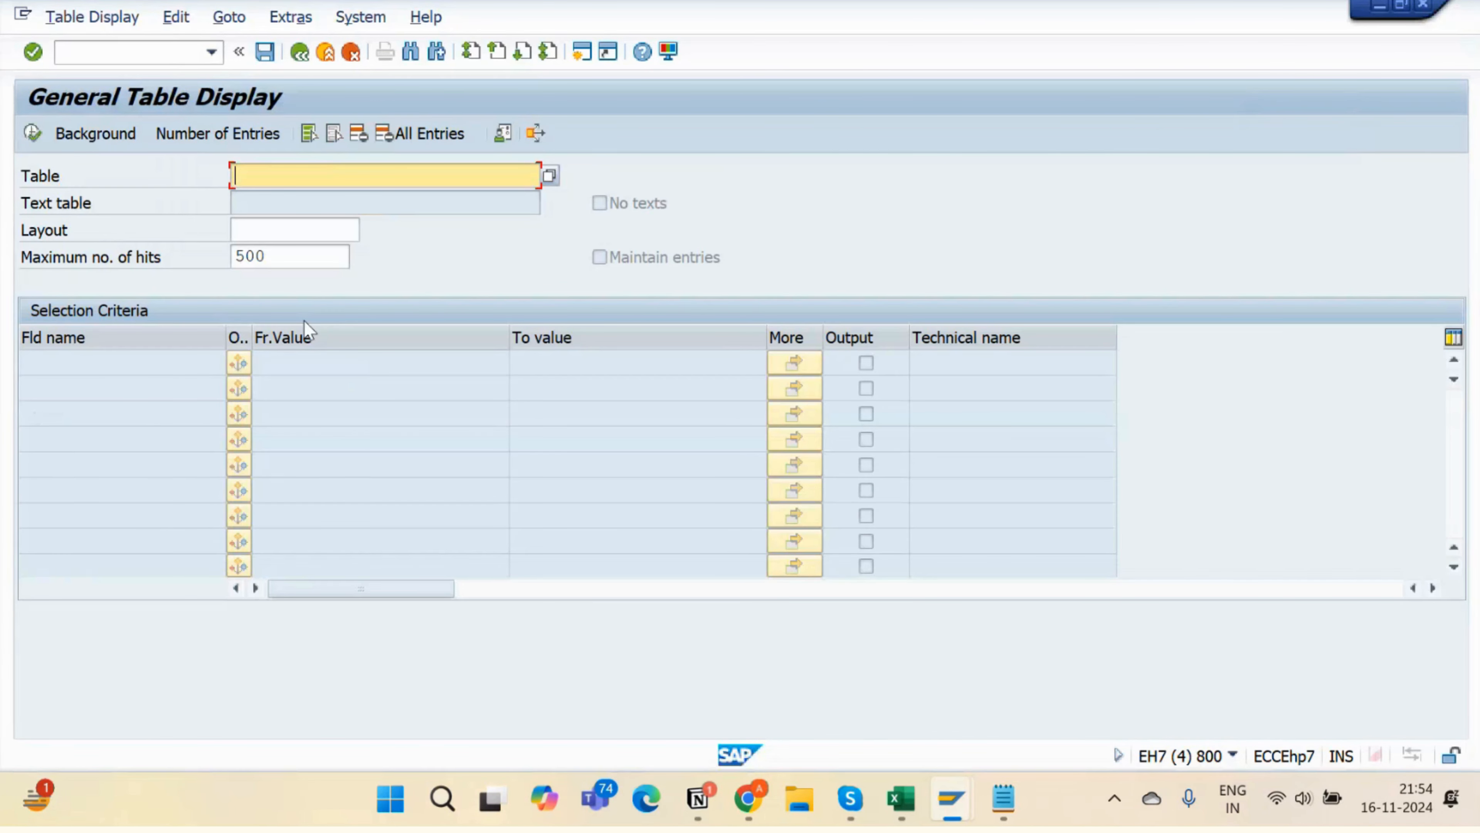
pyautogui.hotkey('ctrl', 'v')
pyautogui.press('Return')
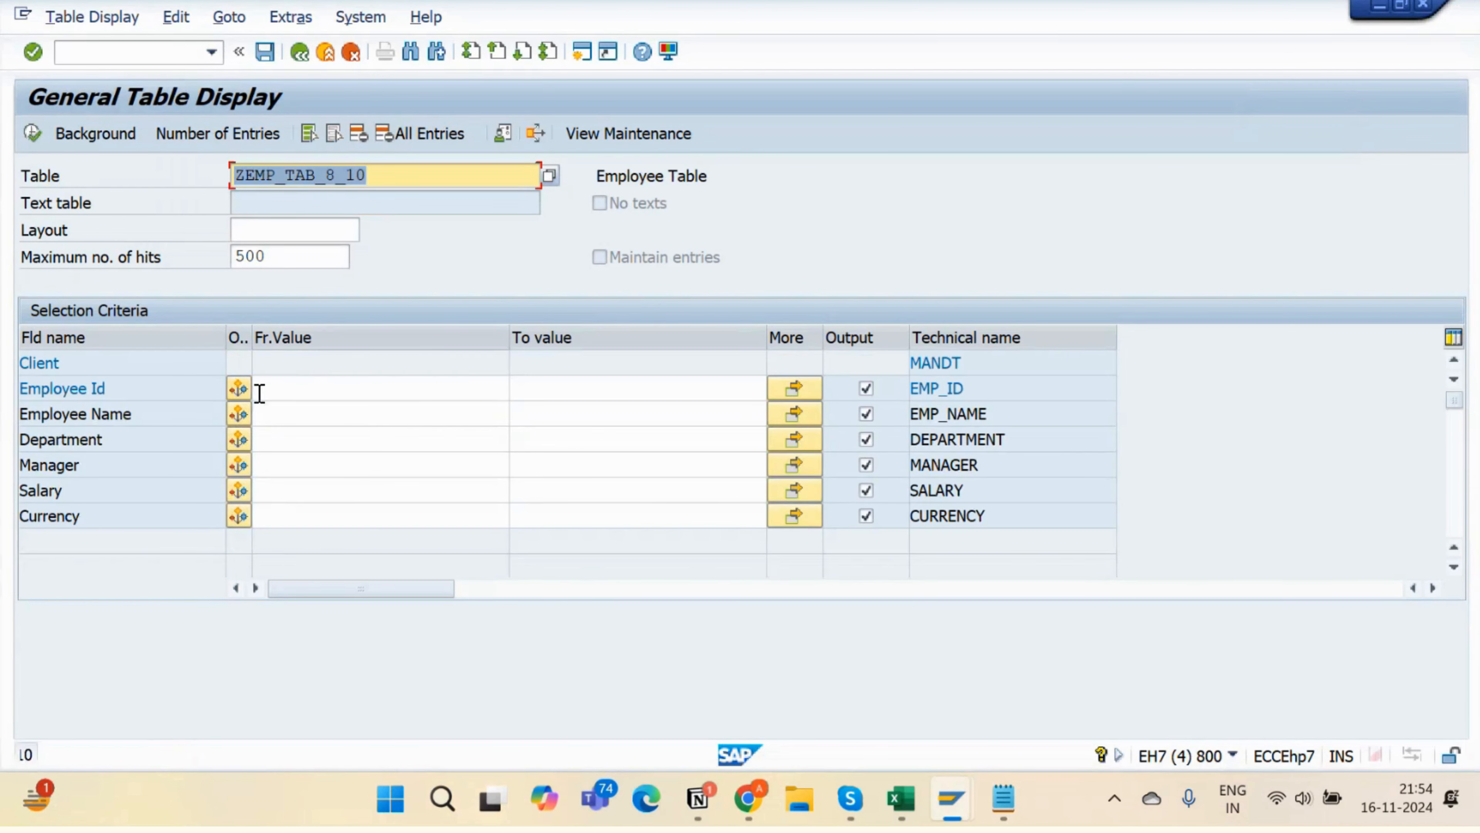
pyautogui.click(379, 394)
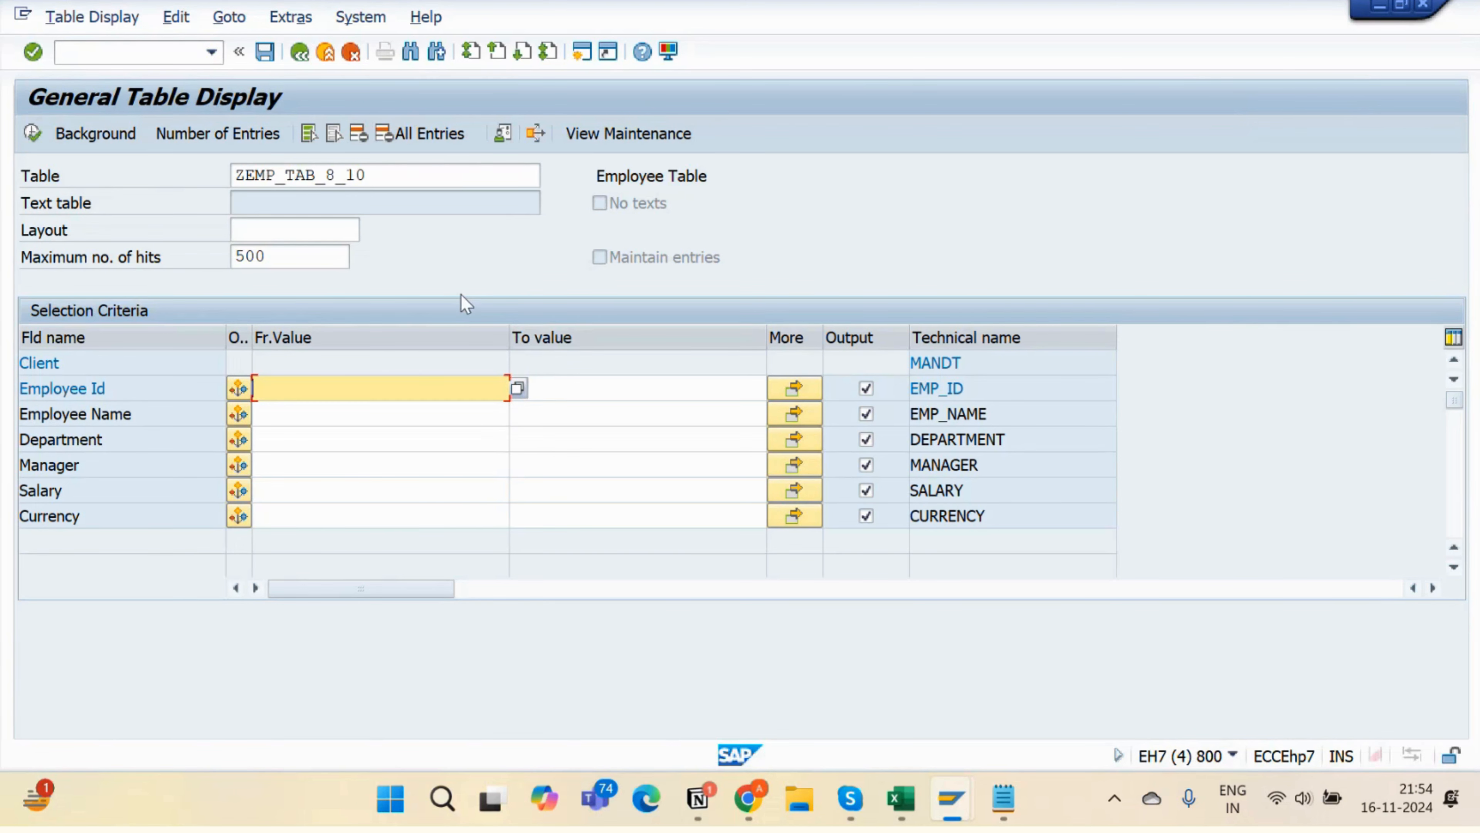
# - In the other SAP window, open SE11 via /ose11 and choose the search help object type
pyautogui.hotkey('alt', 'Tab')
pyautogui.click(142, 57)
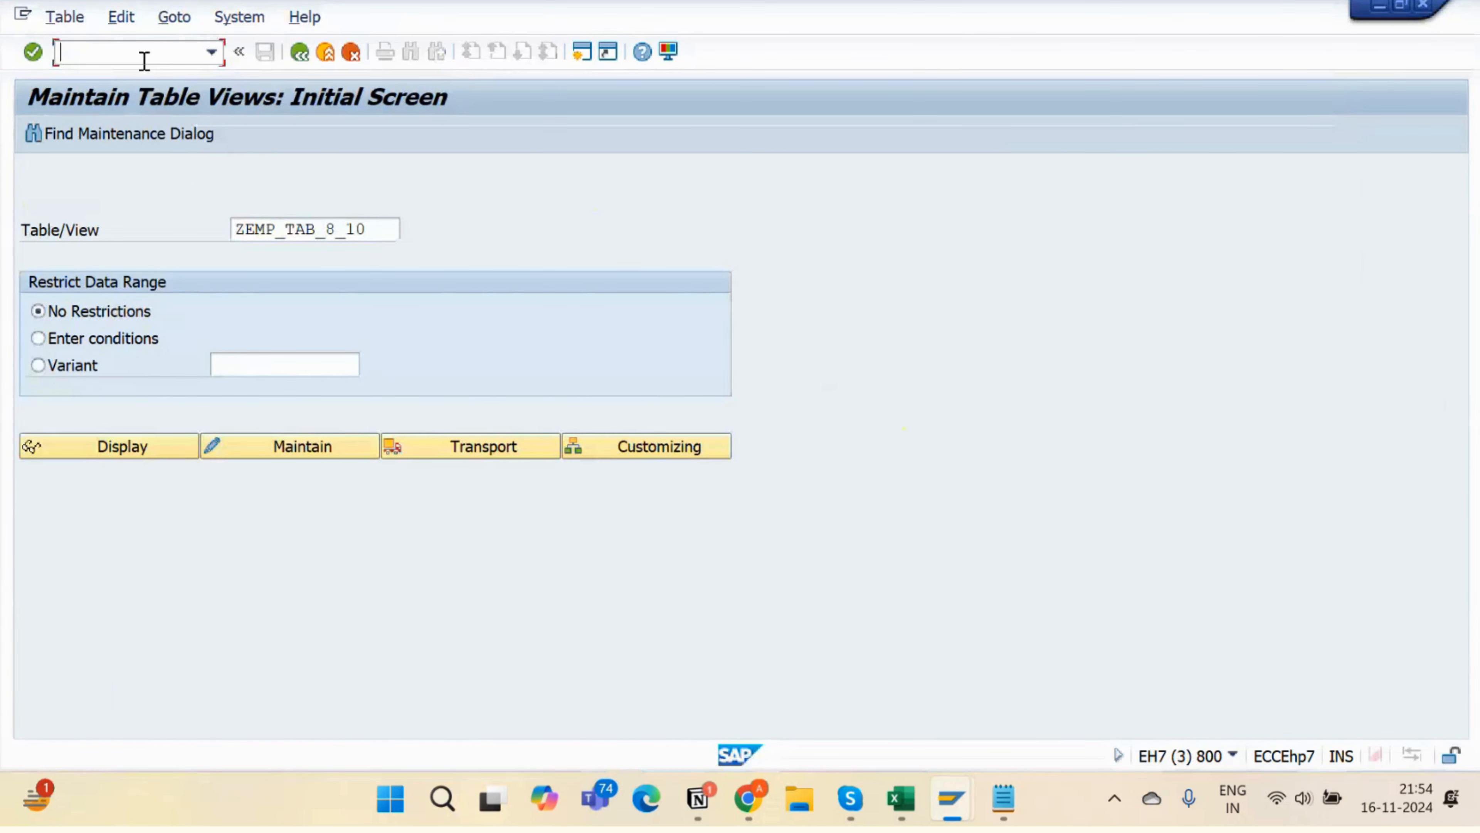
pyautogui.write('/ose11')
pyautogui.press('Return')
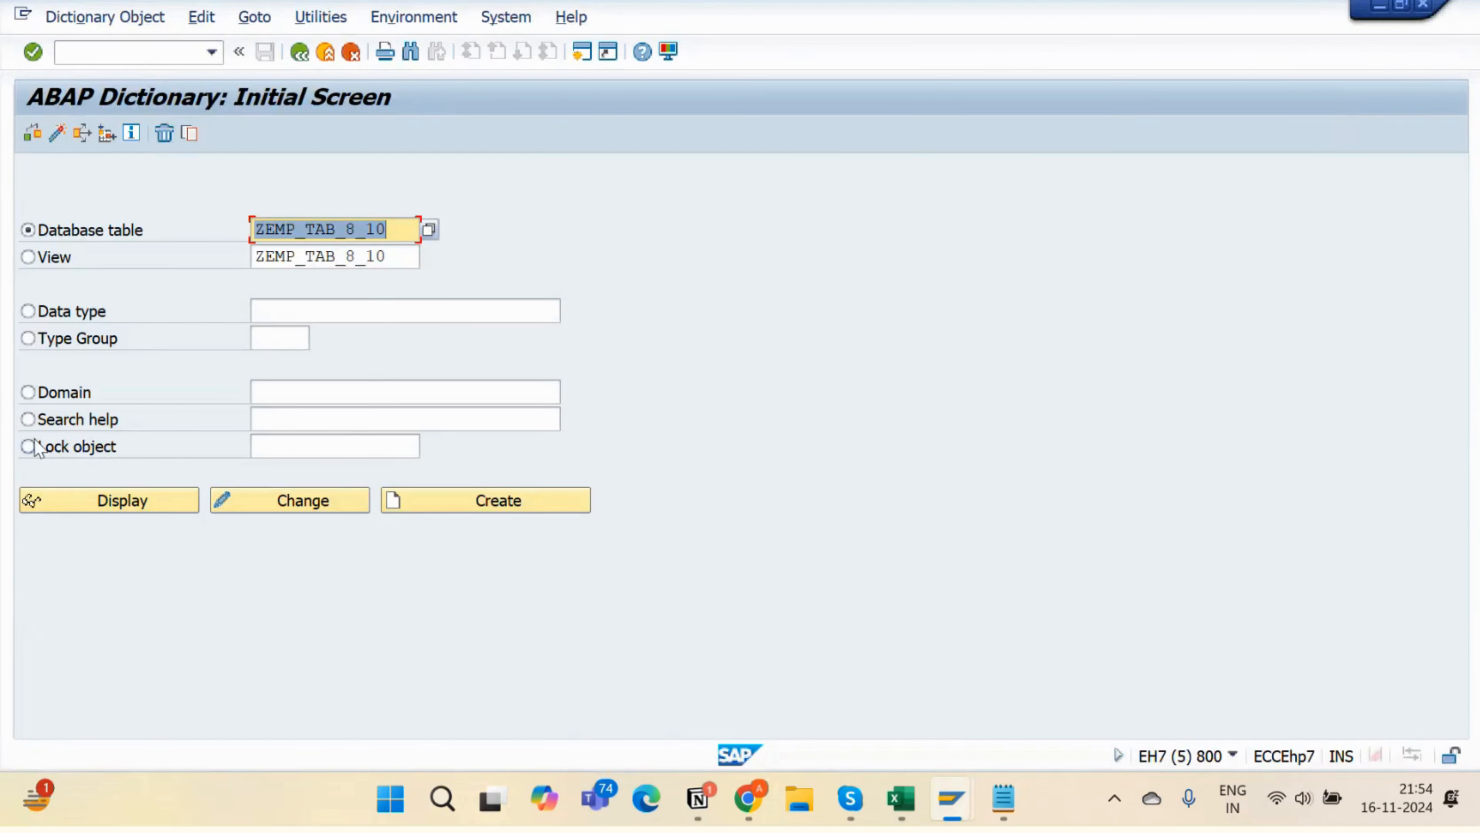
pyautogui.click(30, 419)
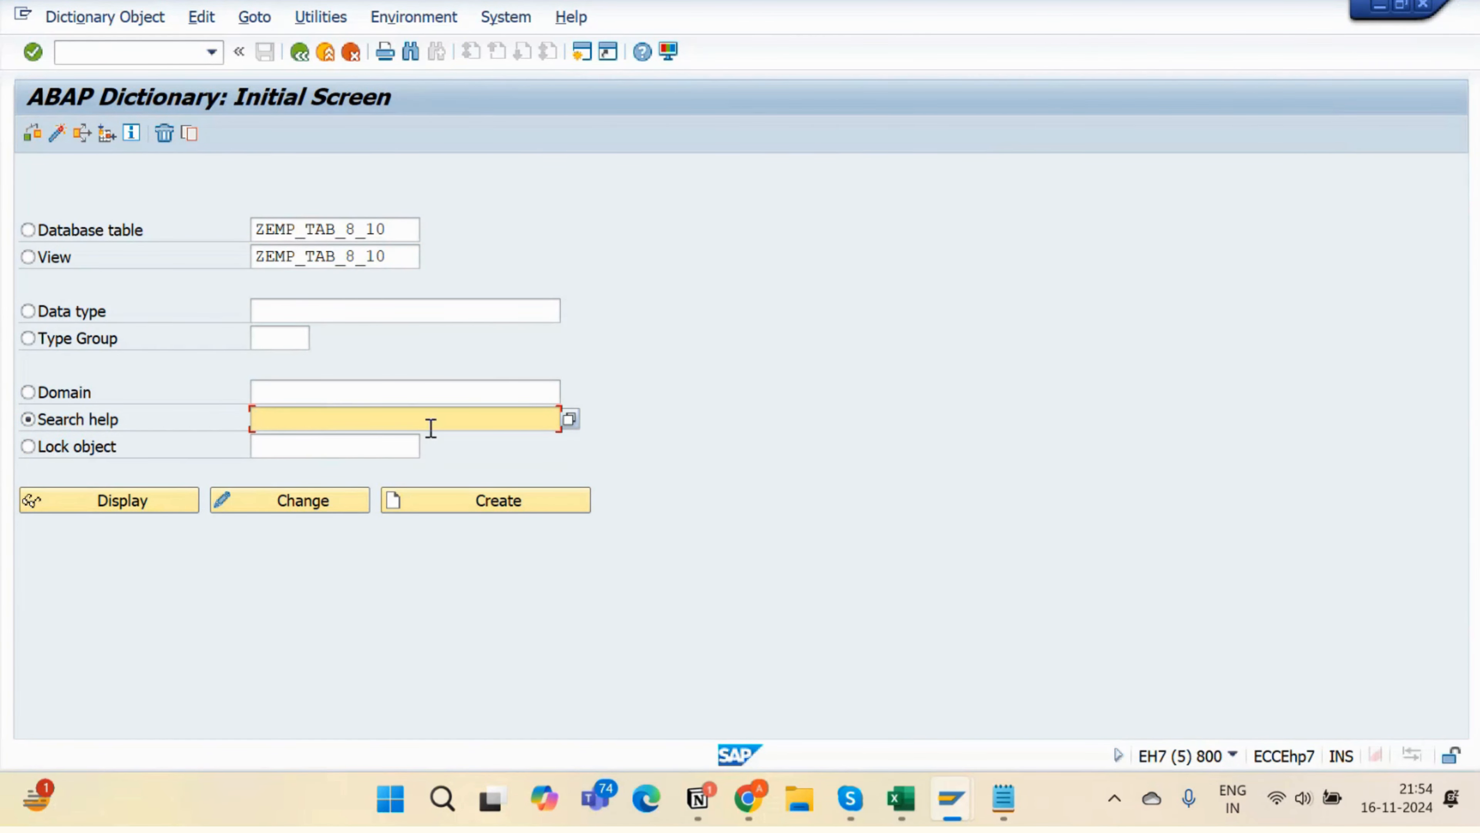
# - Return to the General Table Display and select the table name ZEMP_TAB_8_10
pyautogui.hotkey('alt', 'Tab')
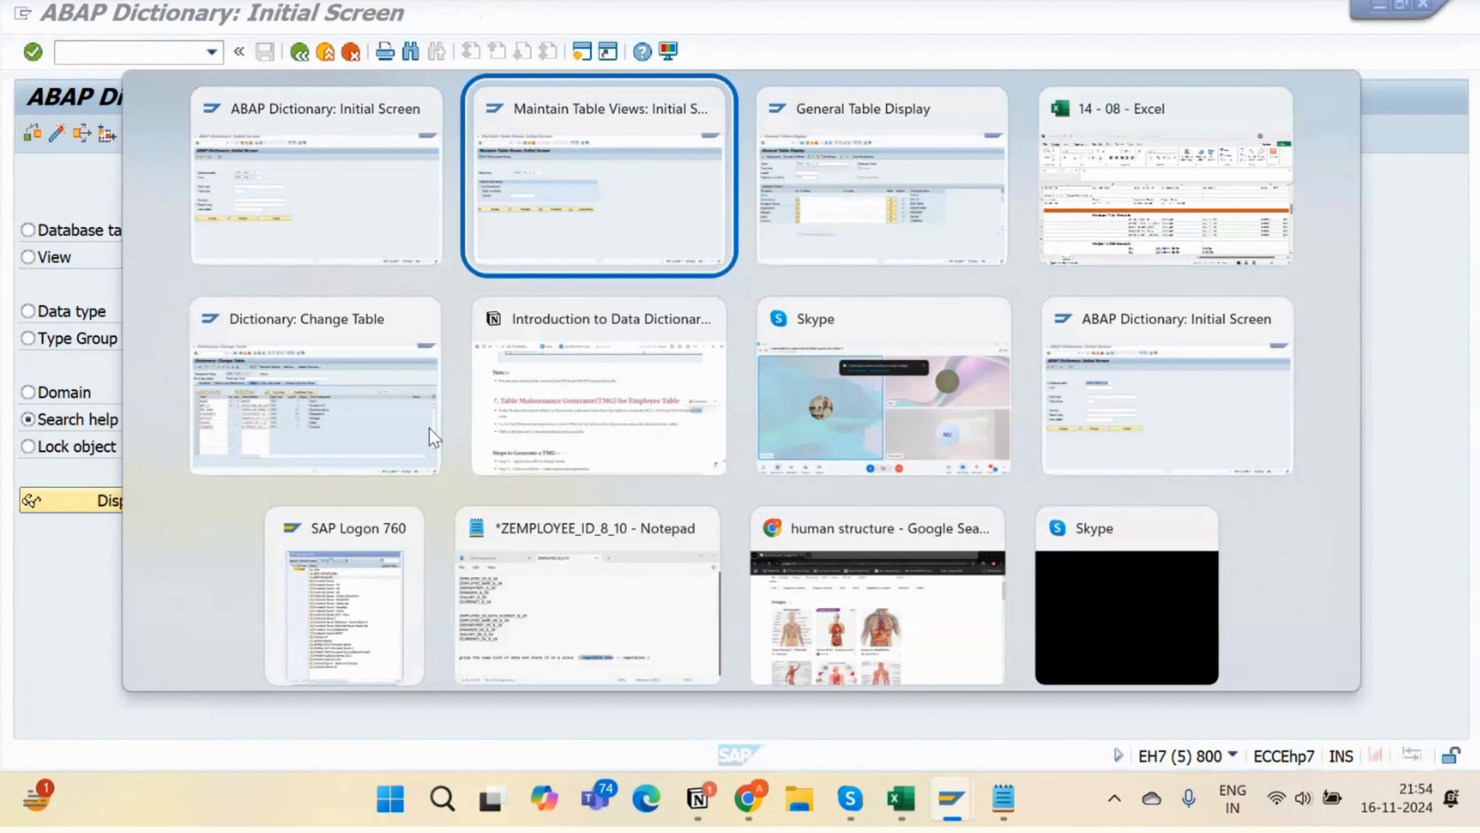
pyautogui.hotkey('alt', 'Tab')
pyautogui.moveTo(398, 182); pyautogui.dragTo(192, 207)
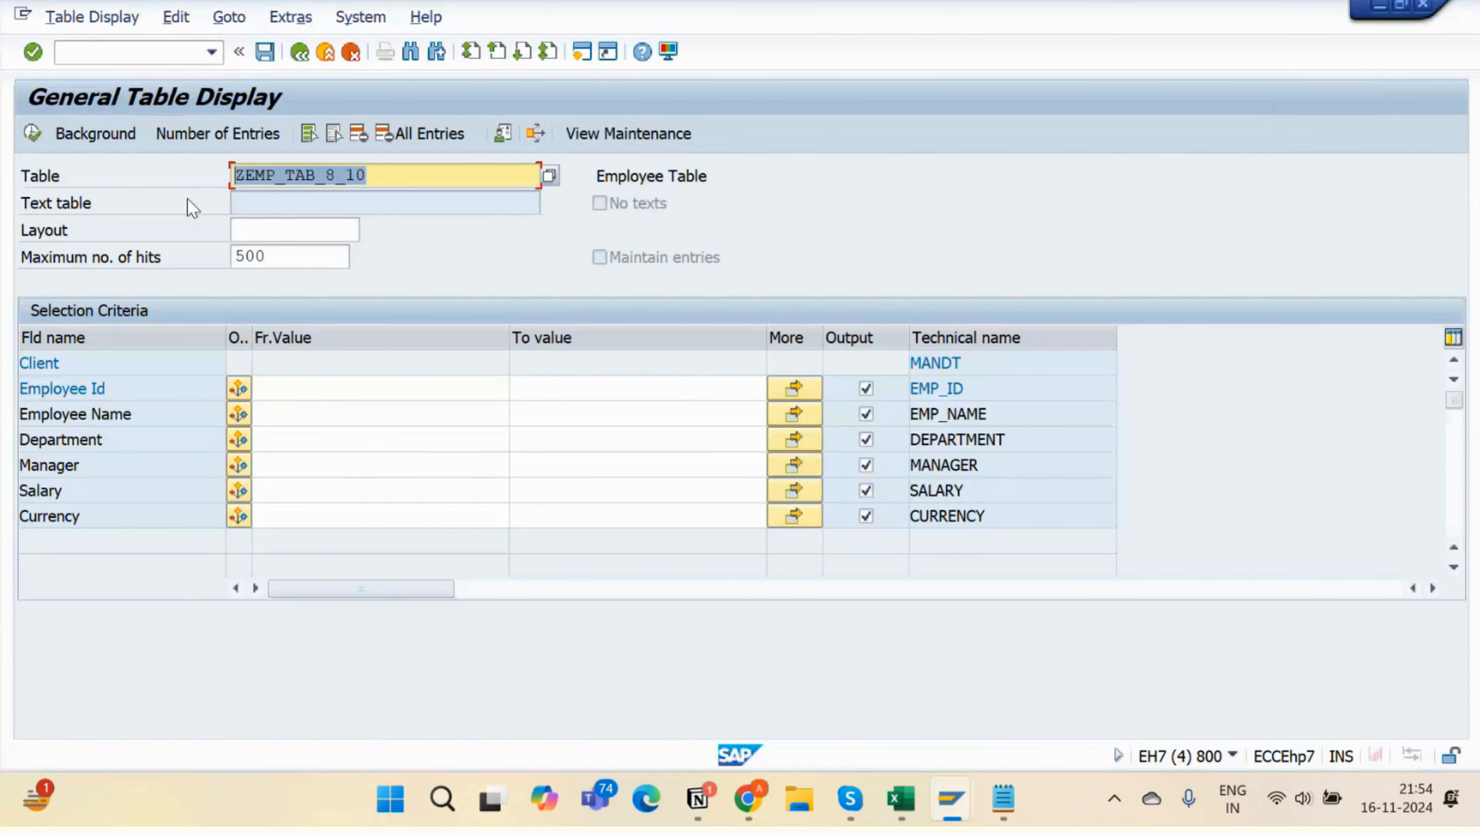
# - Load table VBAK, browse its Sales Document value list, then return to SAP Easy Access
pyautogui.write('vbak')
pyautogui.press('Return')
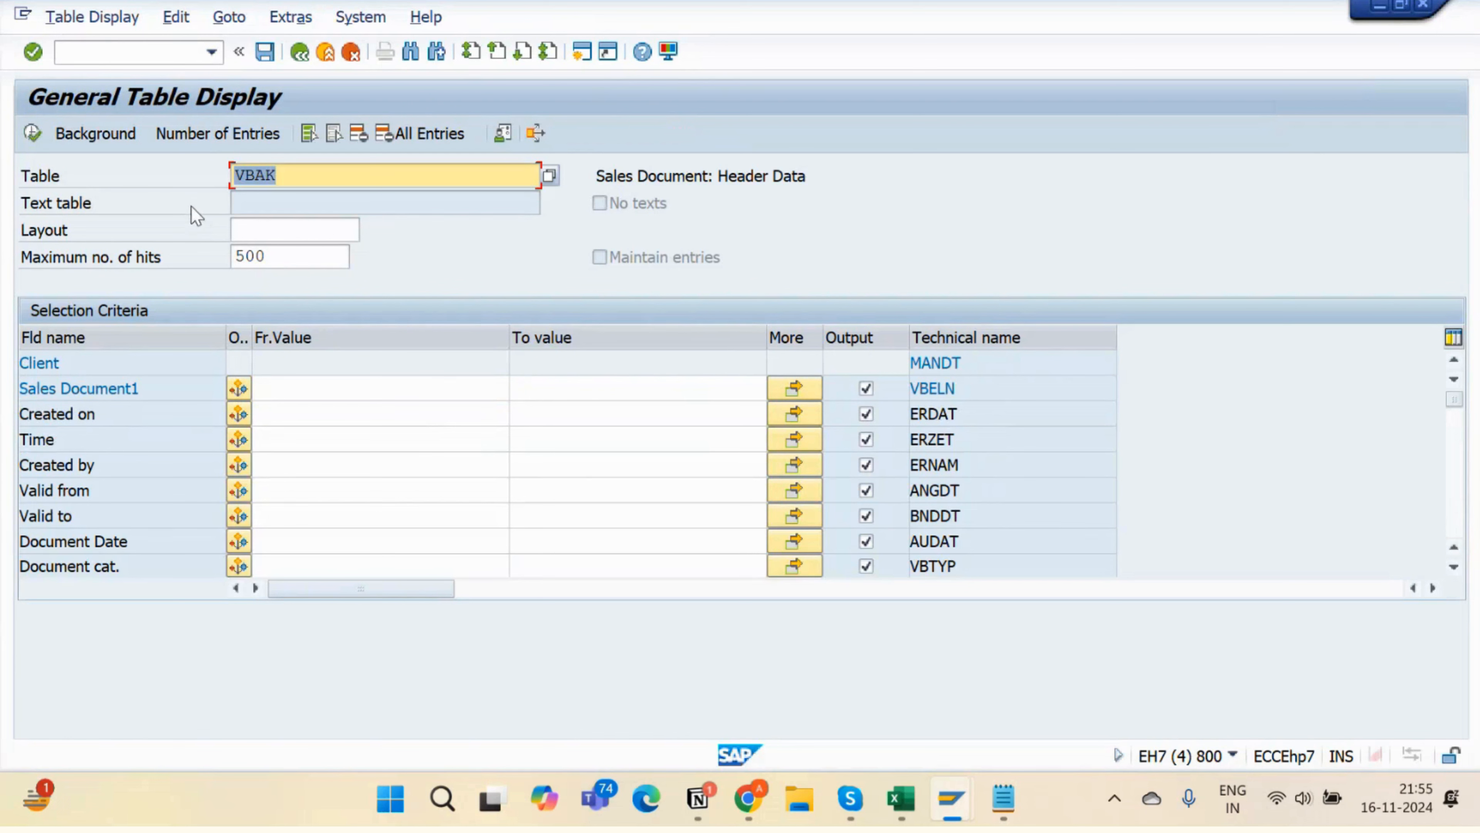
pyautogui.click(426, 388)
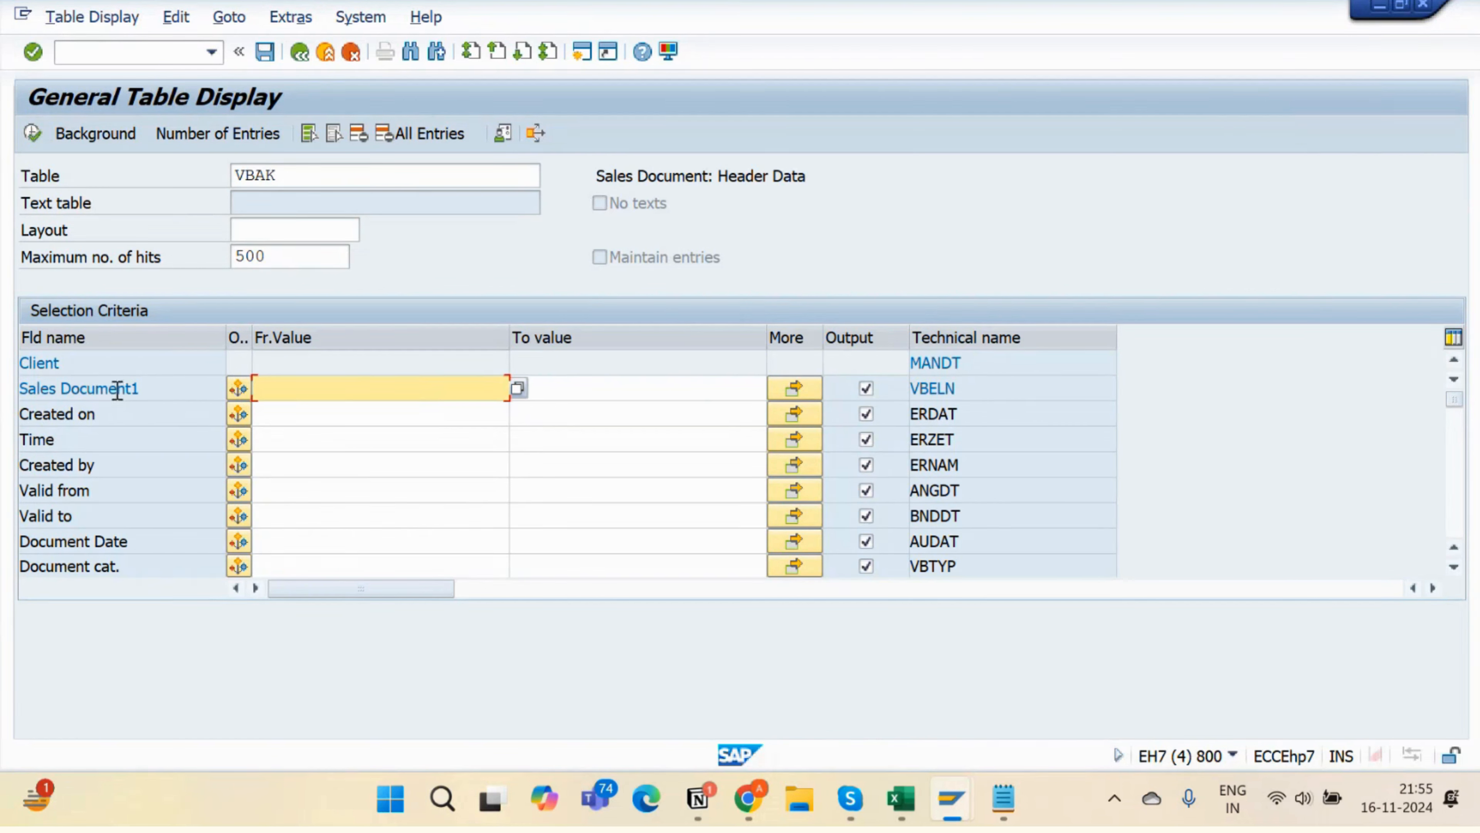
pyautogui.click(517, 389)
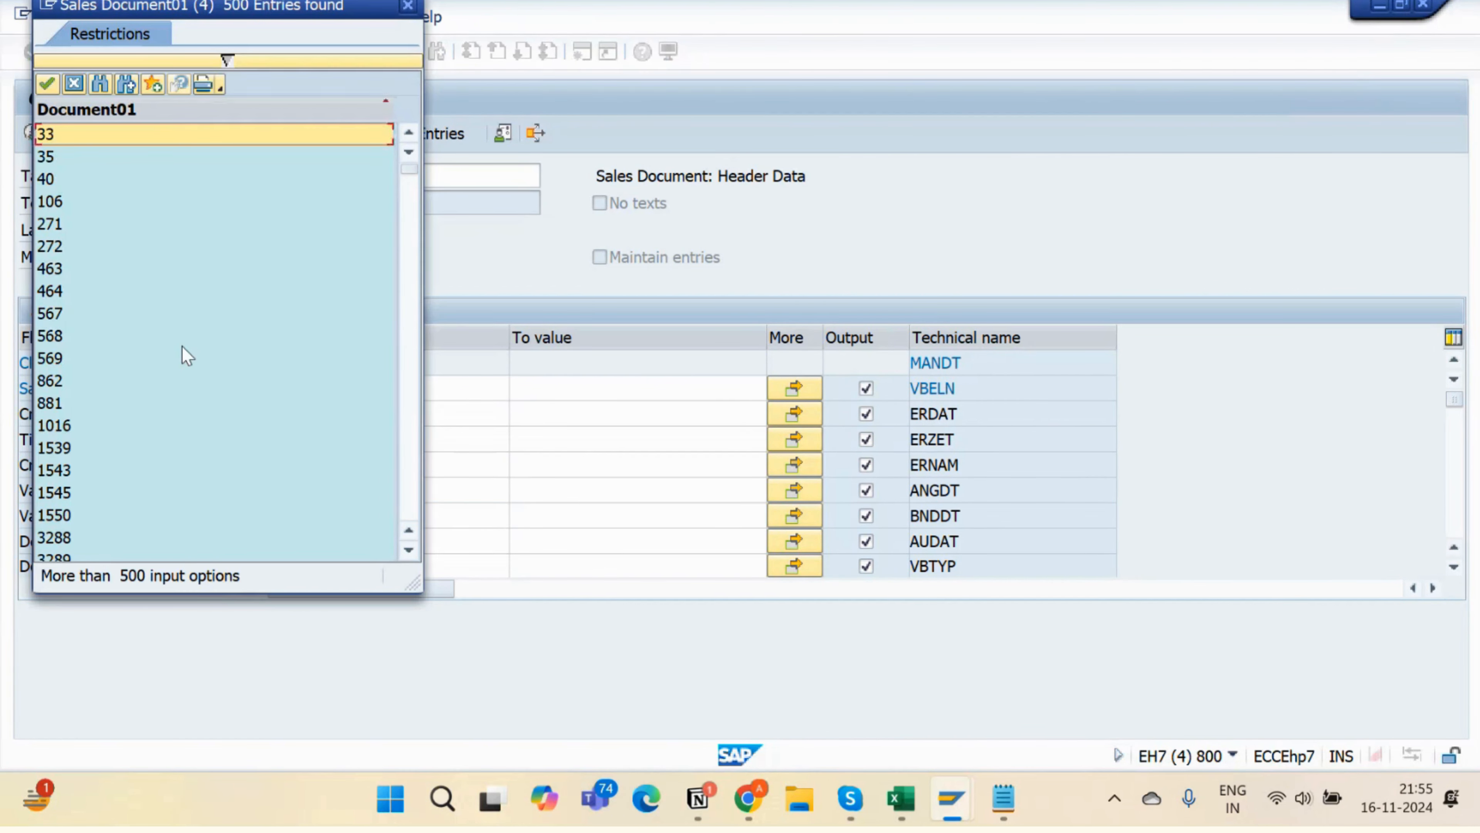
pyautogui.scroll(-20, 182, 346)
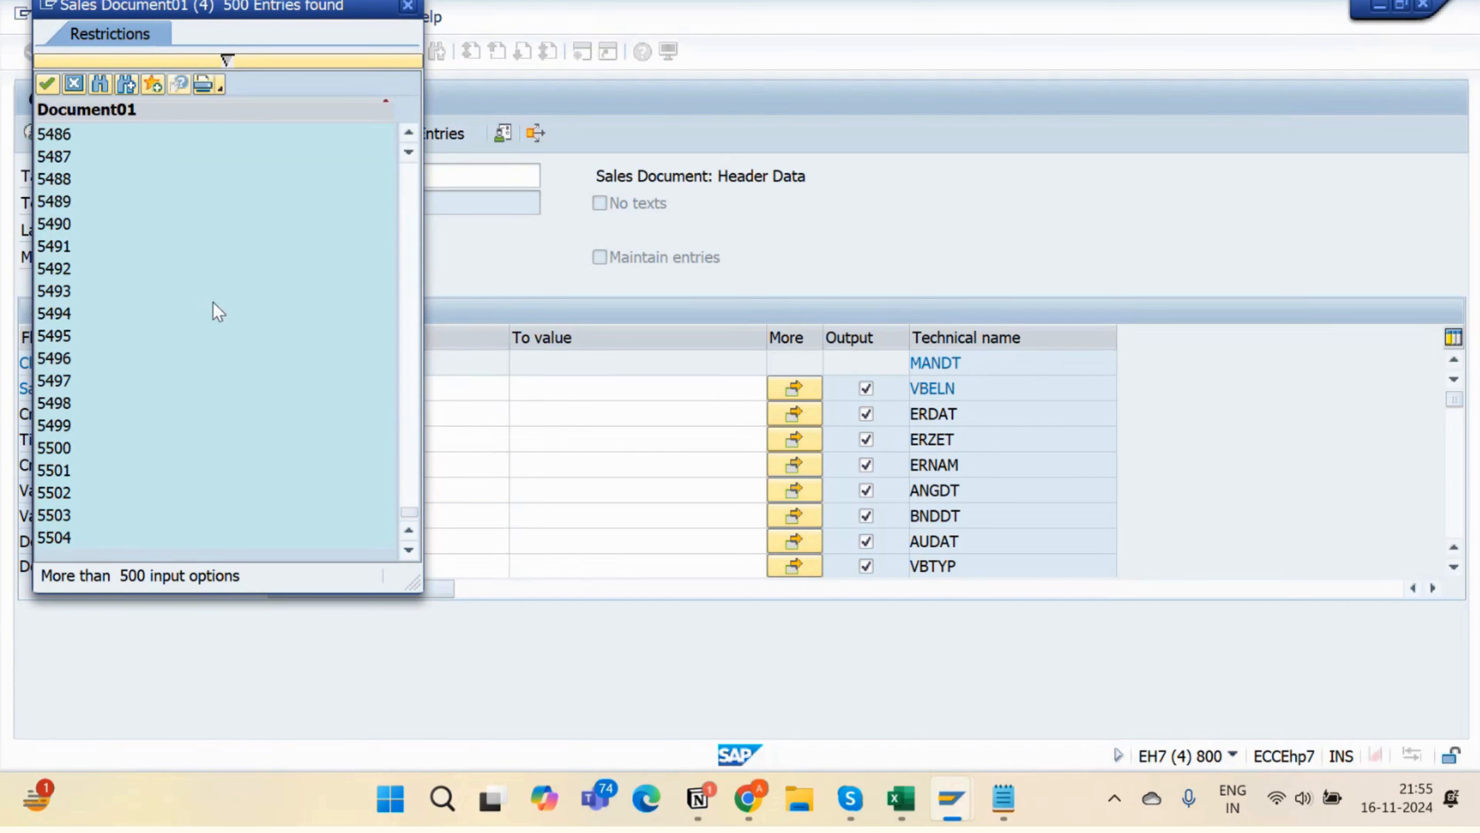
pyautogui.scroll(20, 239, 282)
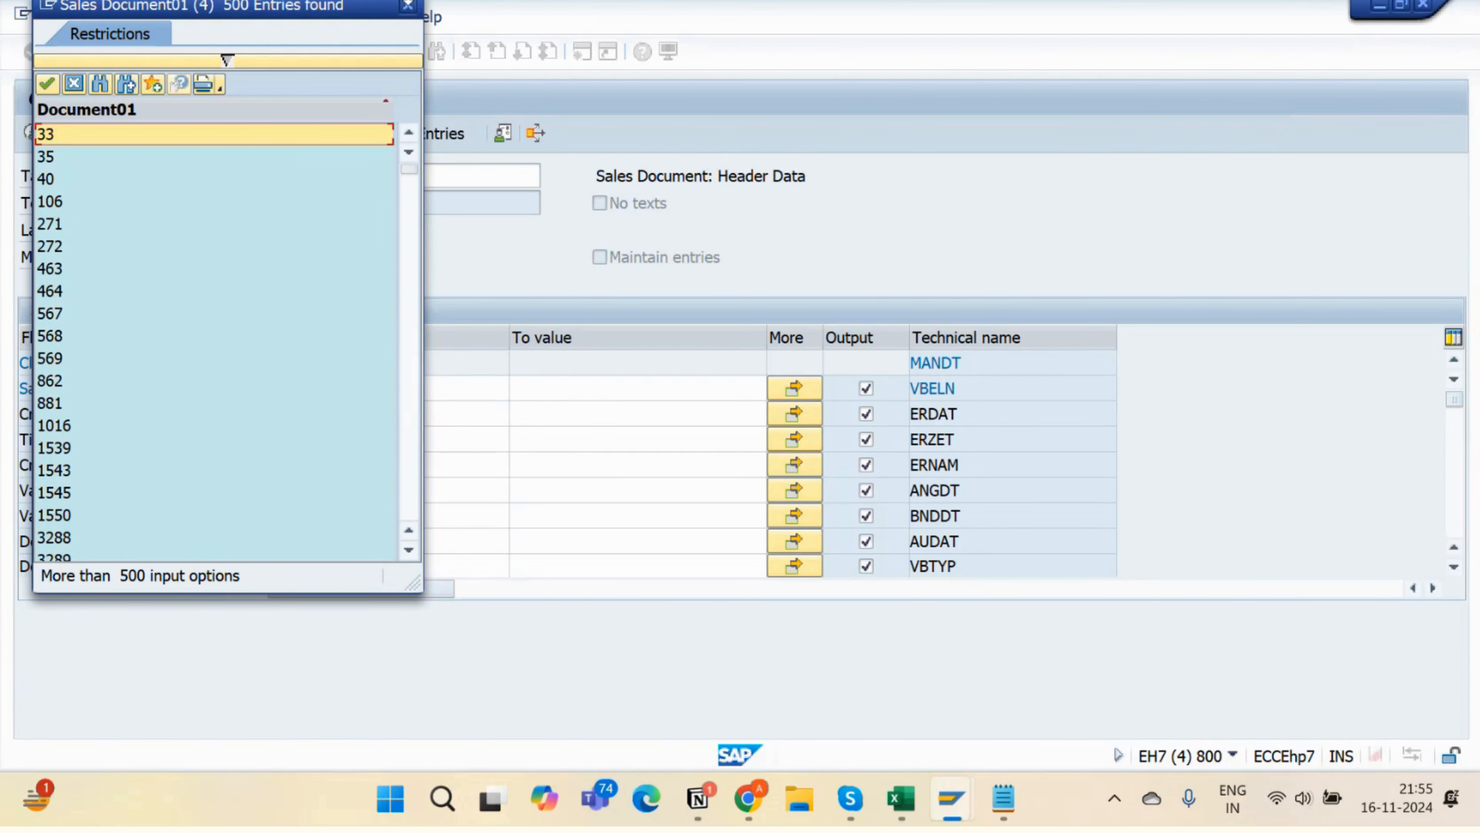
pyautogui.click(407, 6)
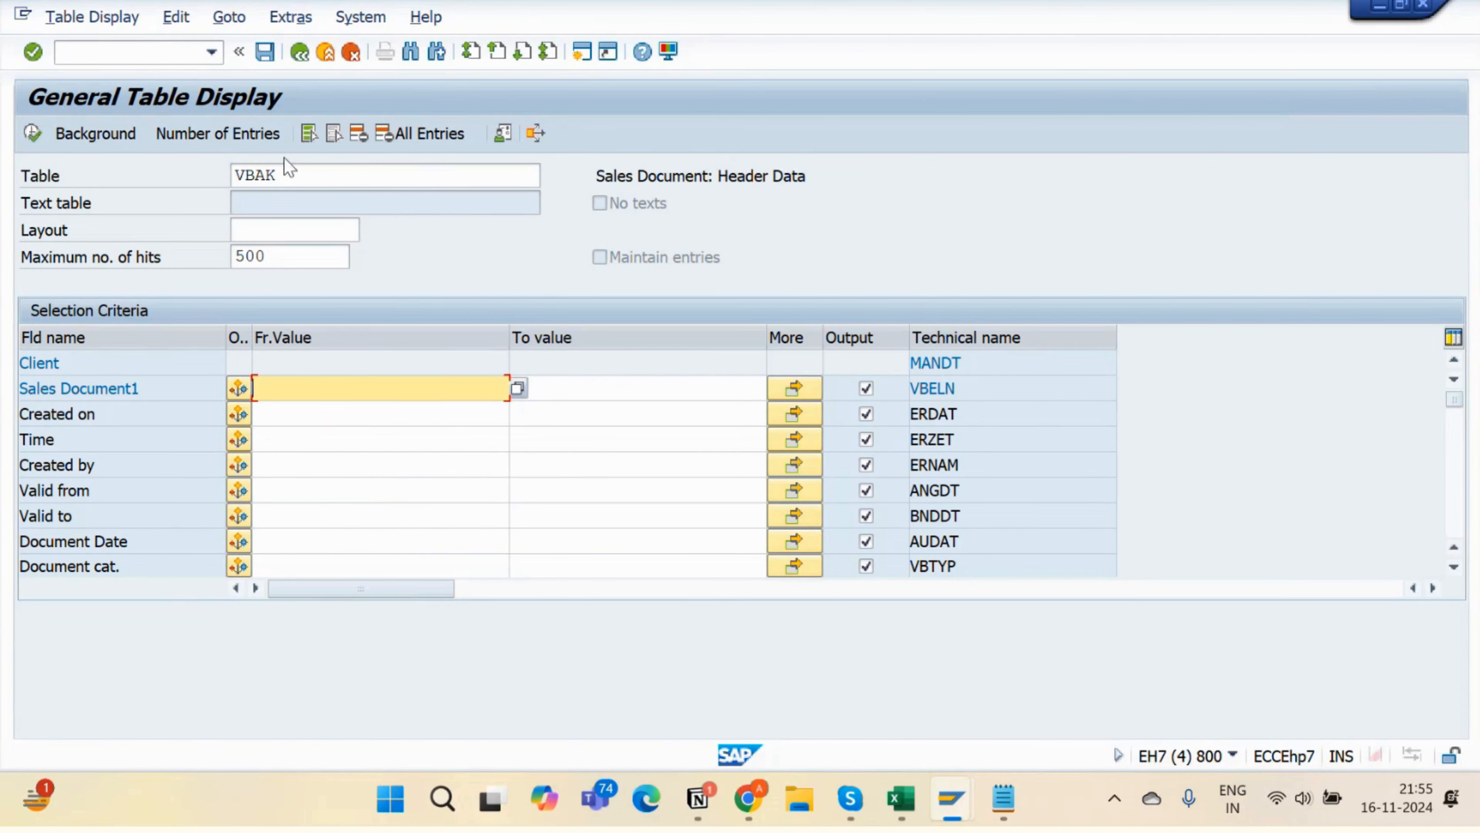
pyautogui.click(299, 58)
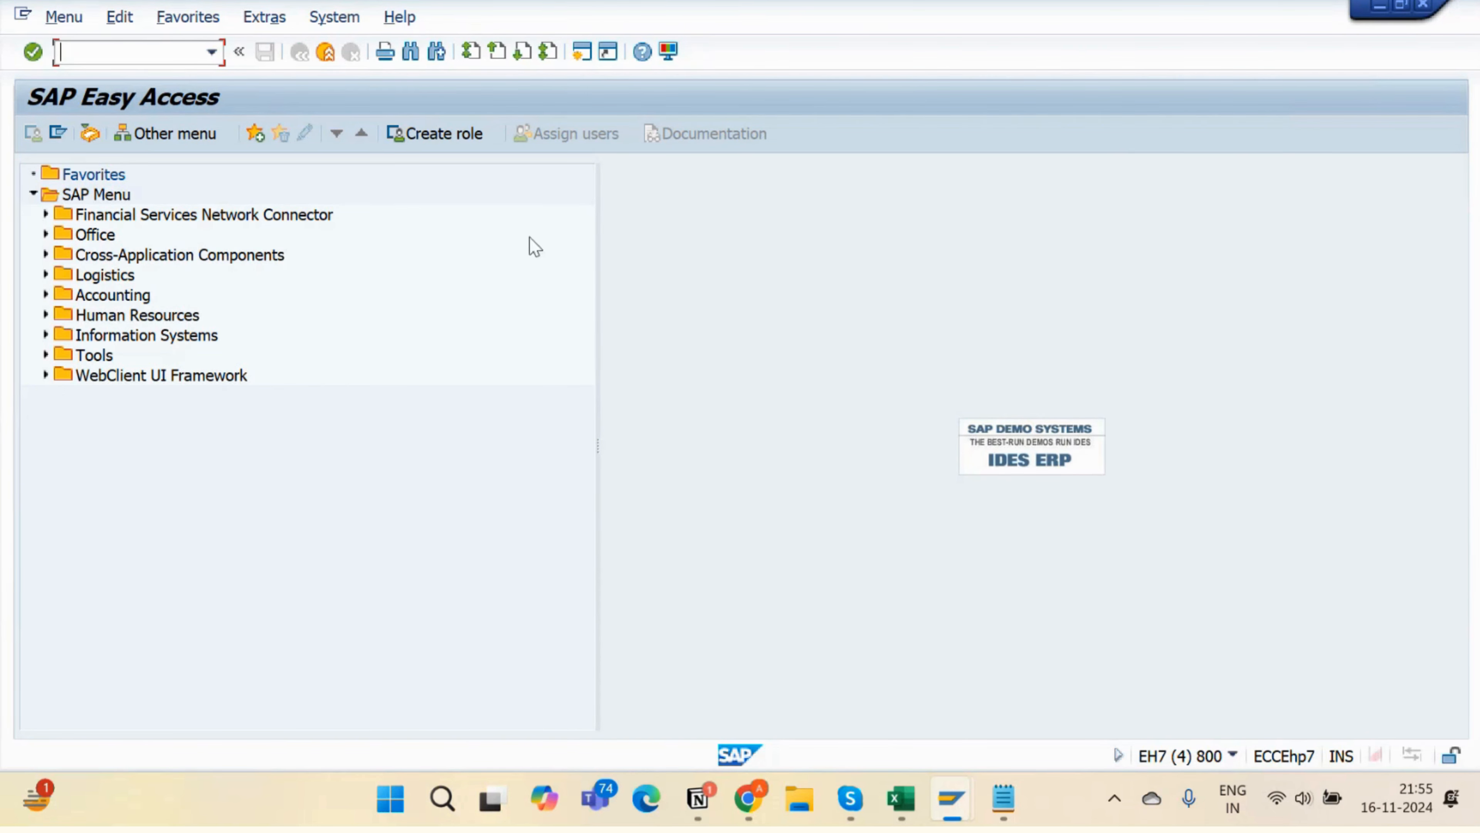
# - Glance at the Skype training call, then scroll the Notion 'Introduction to Data Dictionary' notes
pyautogui.hotkey('alt', 'Tab')
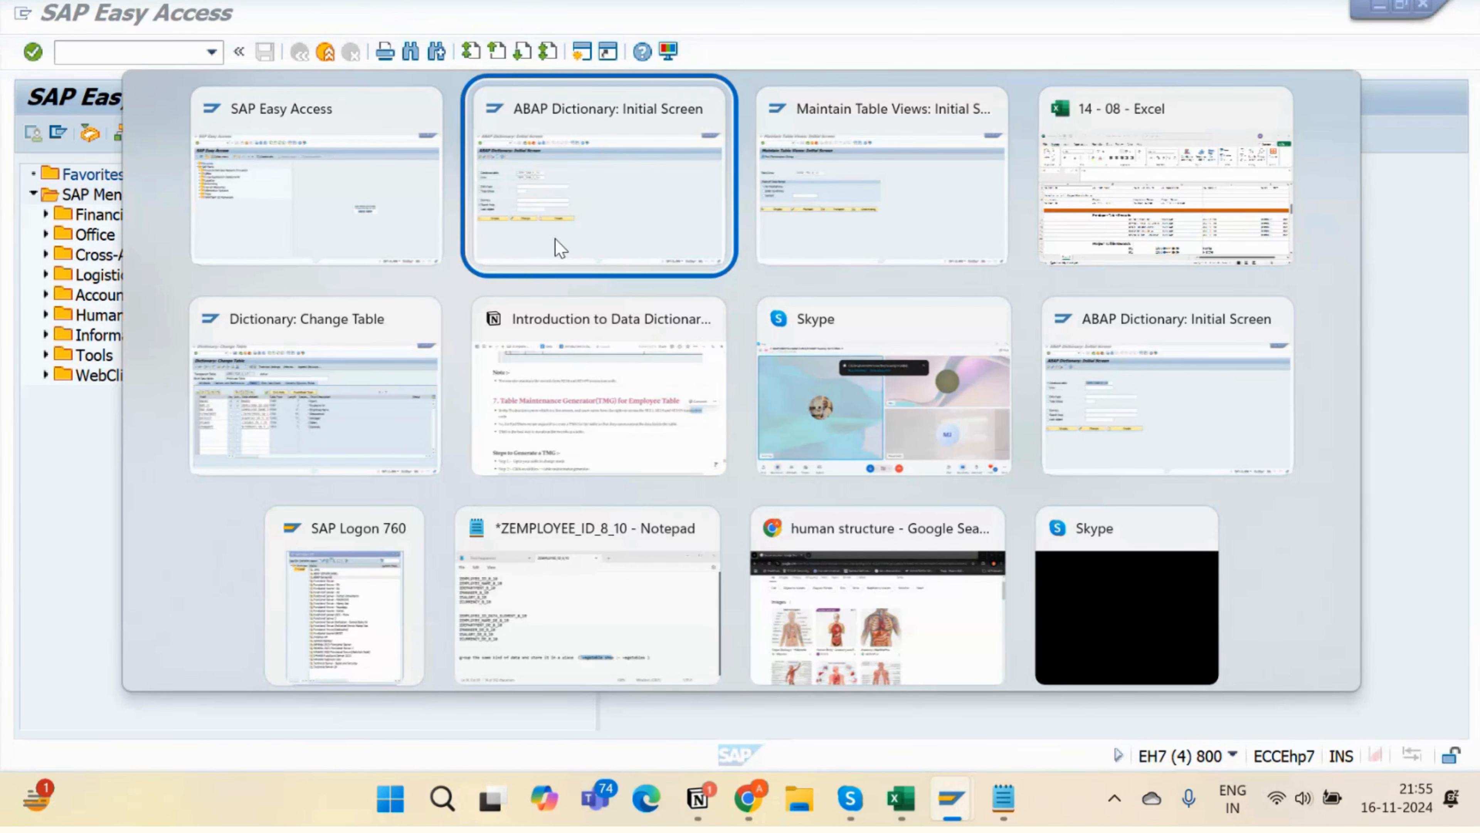
pyautogui.hotkey('alt', 'Tab')
pyautogui.hotkey('alt', 'Tab')
pyautogui.hotkey('alt', 'Tab')
pyautogui.hotkey('alt', 'Tab')
pyautogui.hotkey('alt', 'Tab')
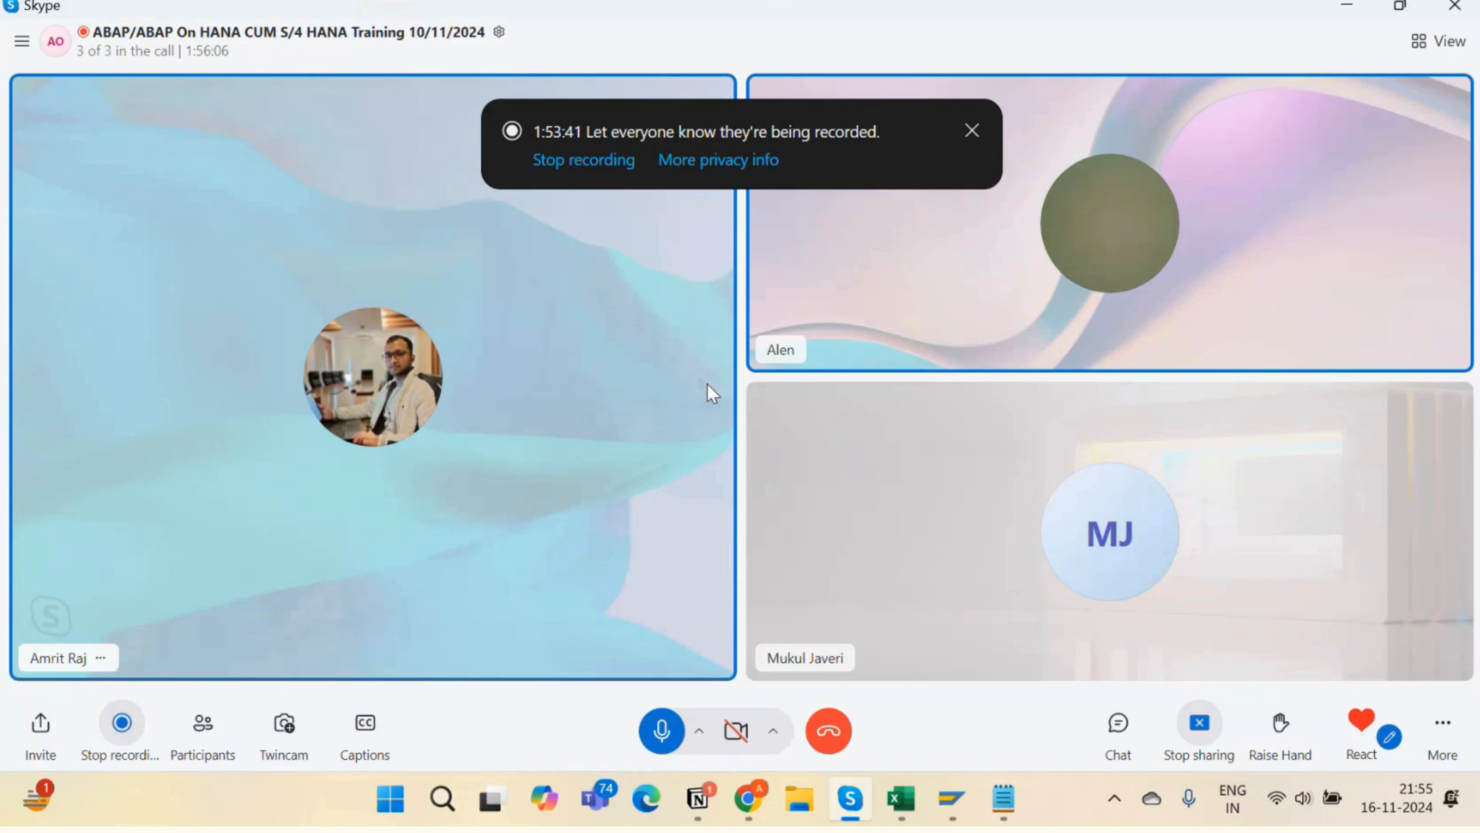
pyautogui.hotkey('alt', 'Tab')
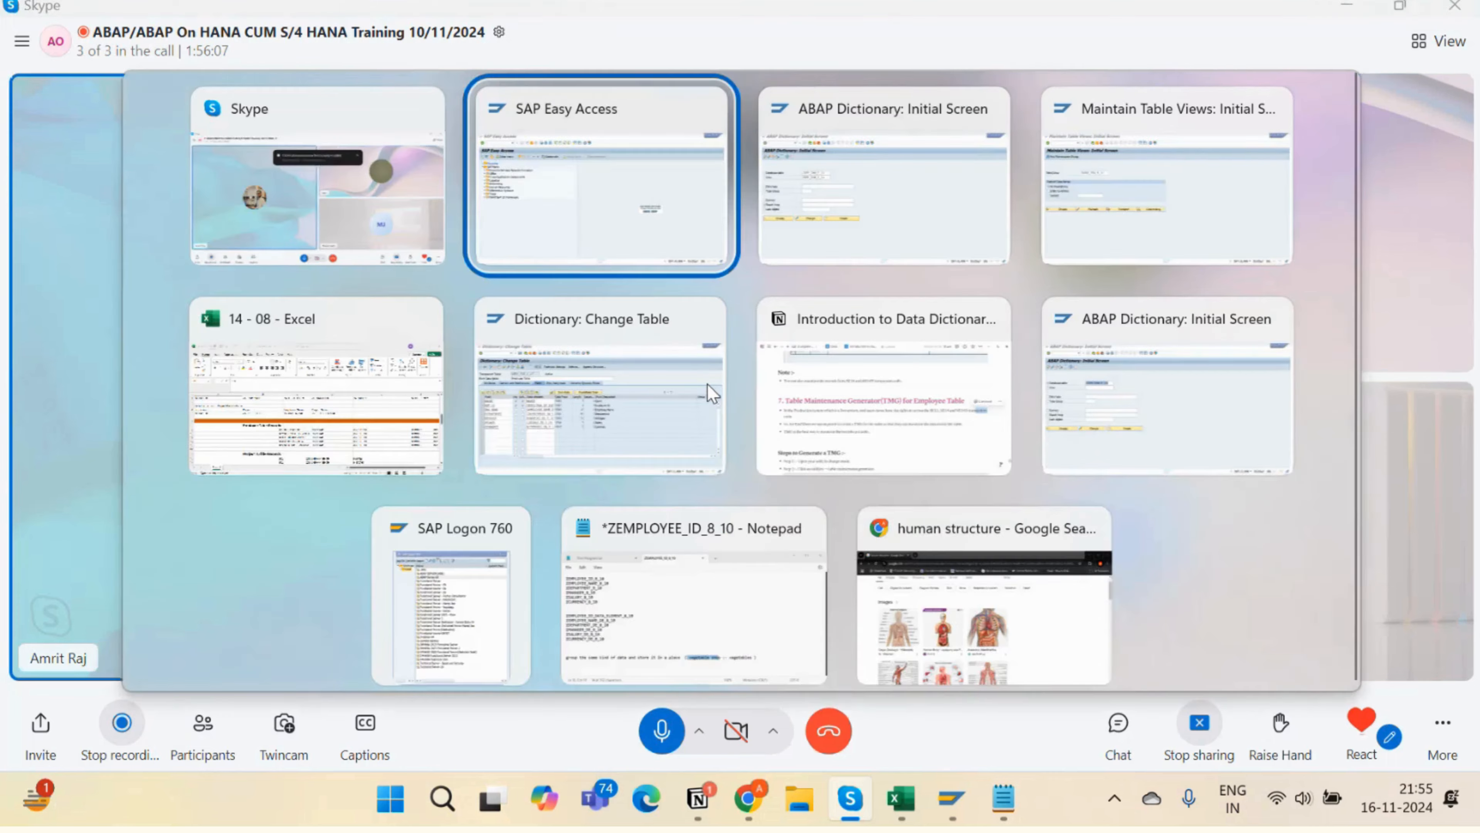
pyautogui.hotkey('alt', 'Tab')
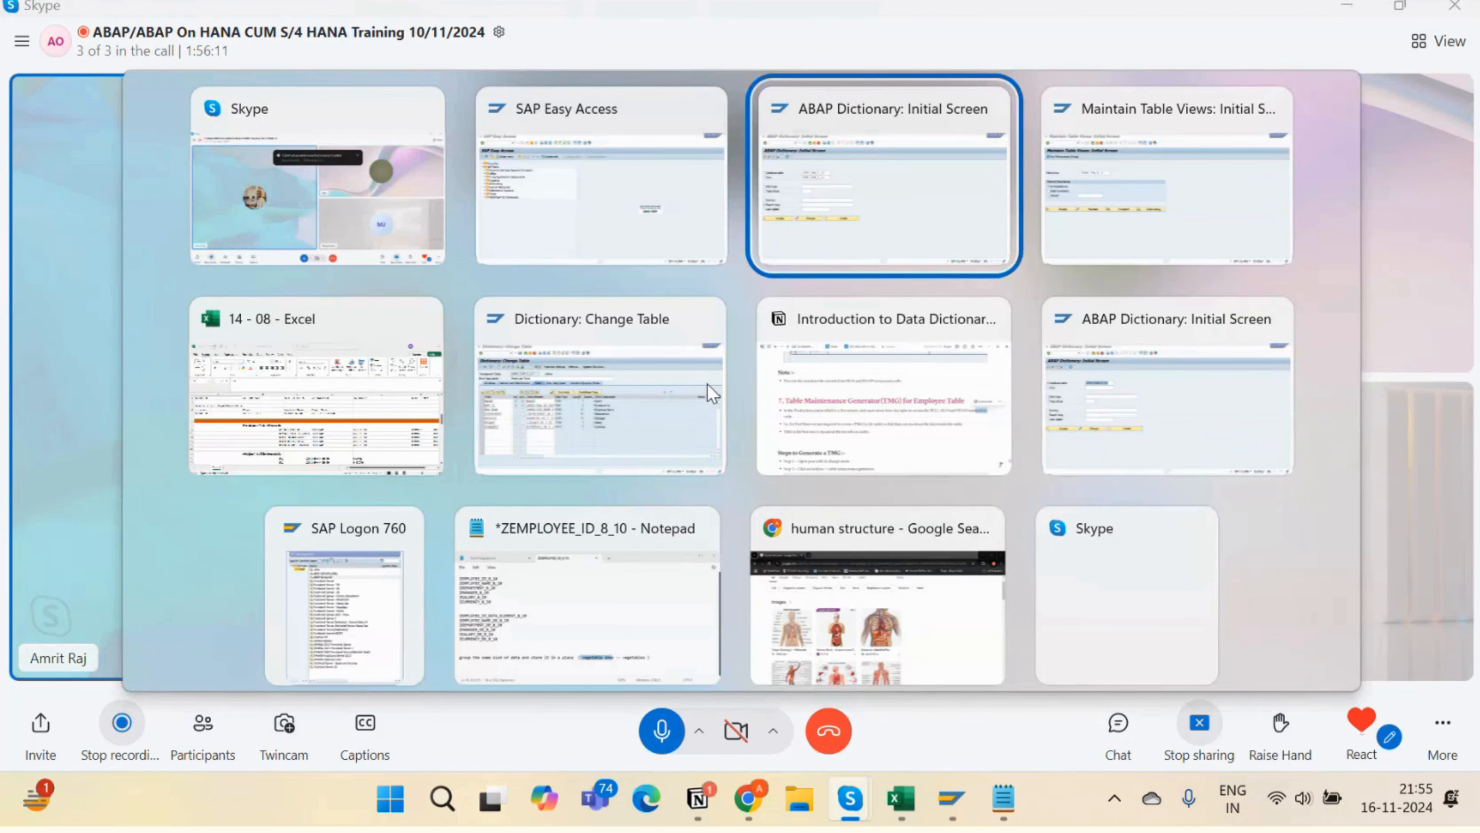
pyautogui.hotkey('alt', 'Tab')
pyautogui.hotkey('alt', 'Tab')
pyautogui.hotkey('alt', 'Tab')
pyautogui.hotkey('alt', 'Tab')
pyautogui.scroll(-10, 757, 460)
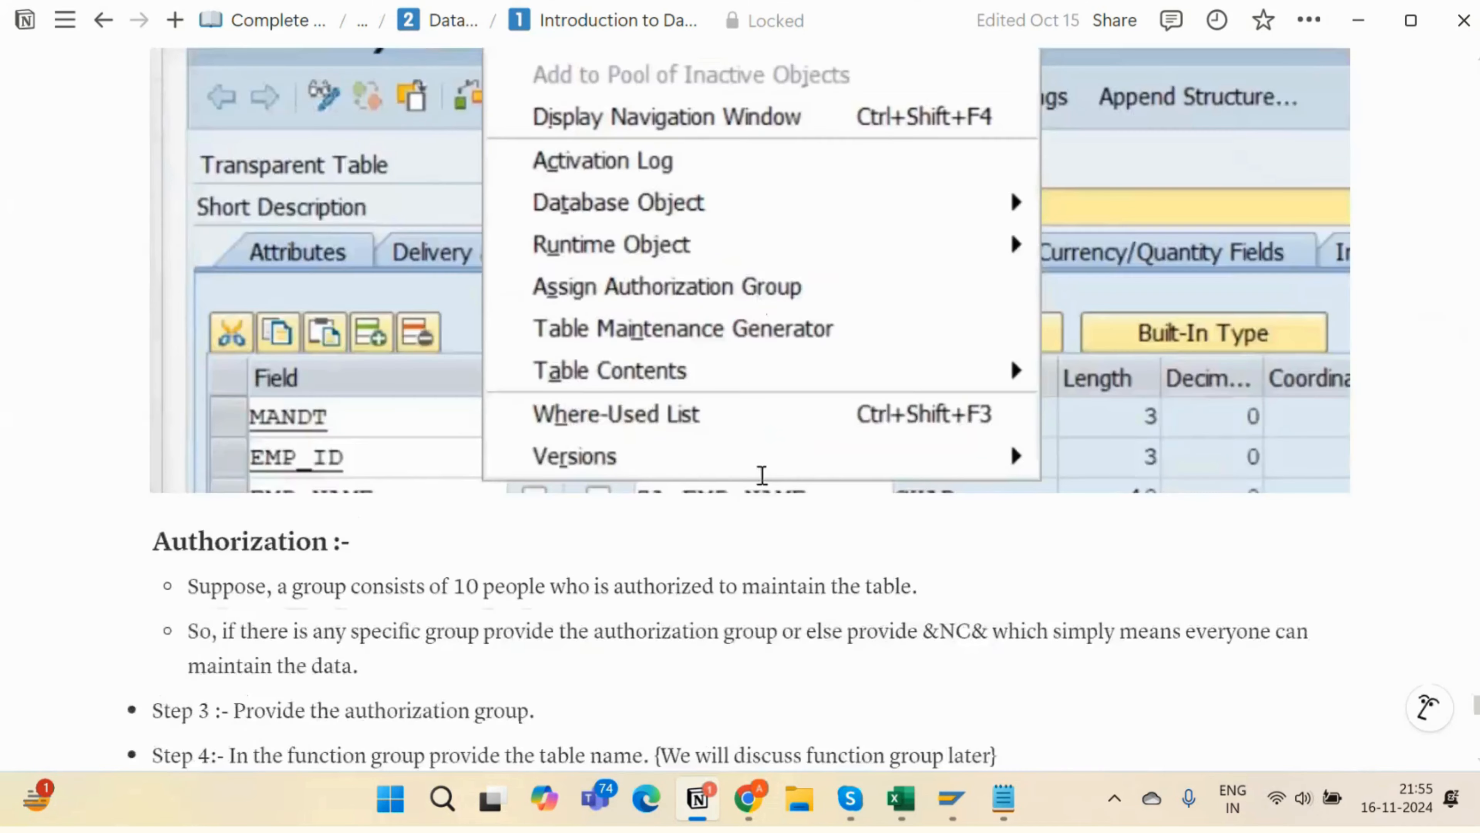
pyautogui.scroll(-10, 762, 475)
pyautogui.scroll(5, 761, 477)
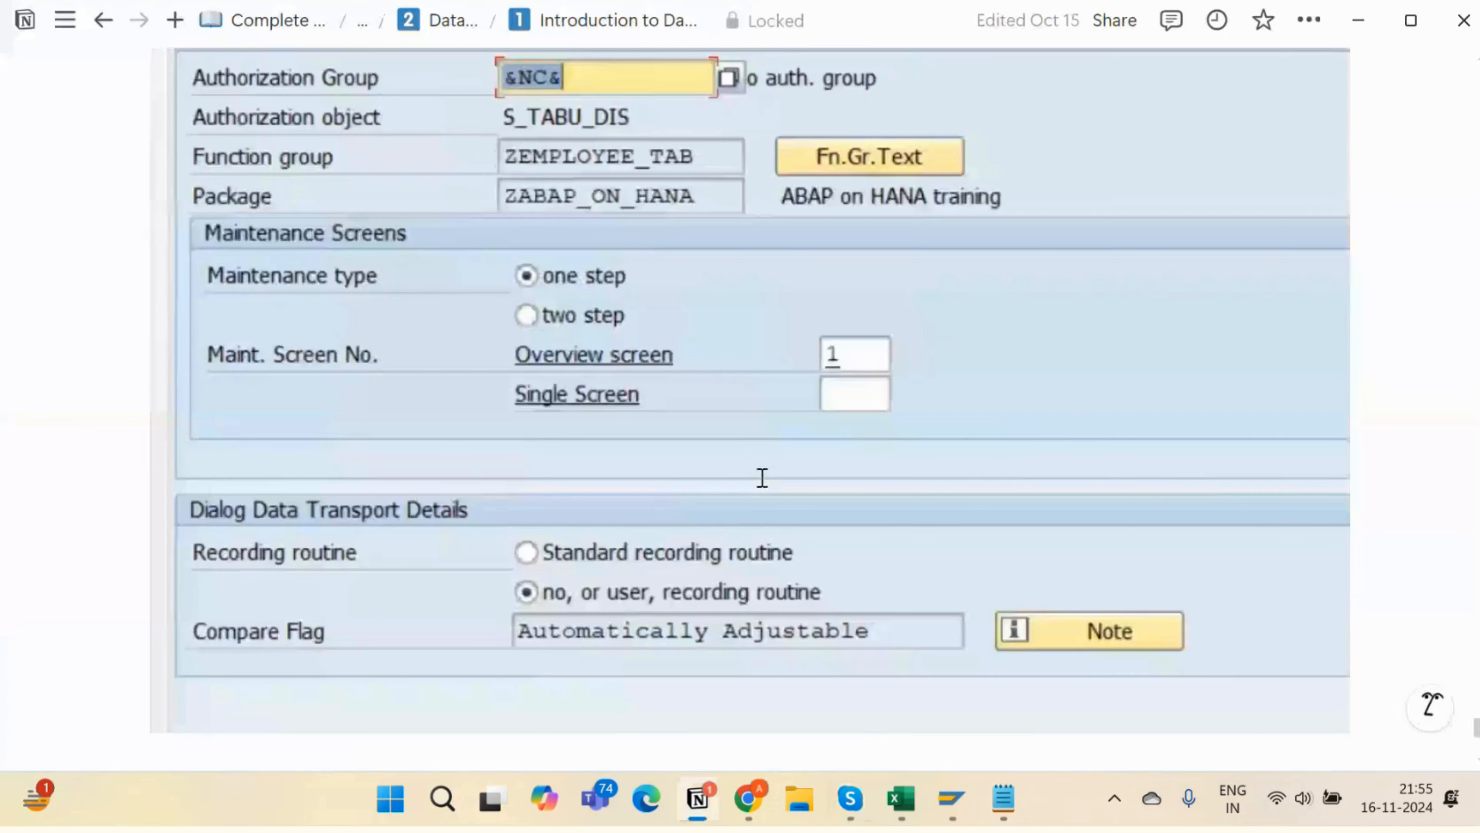
pyautogui.scroll(-10, 762, 477)
pyautogui.scroll(4, 295, 323)
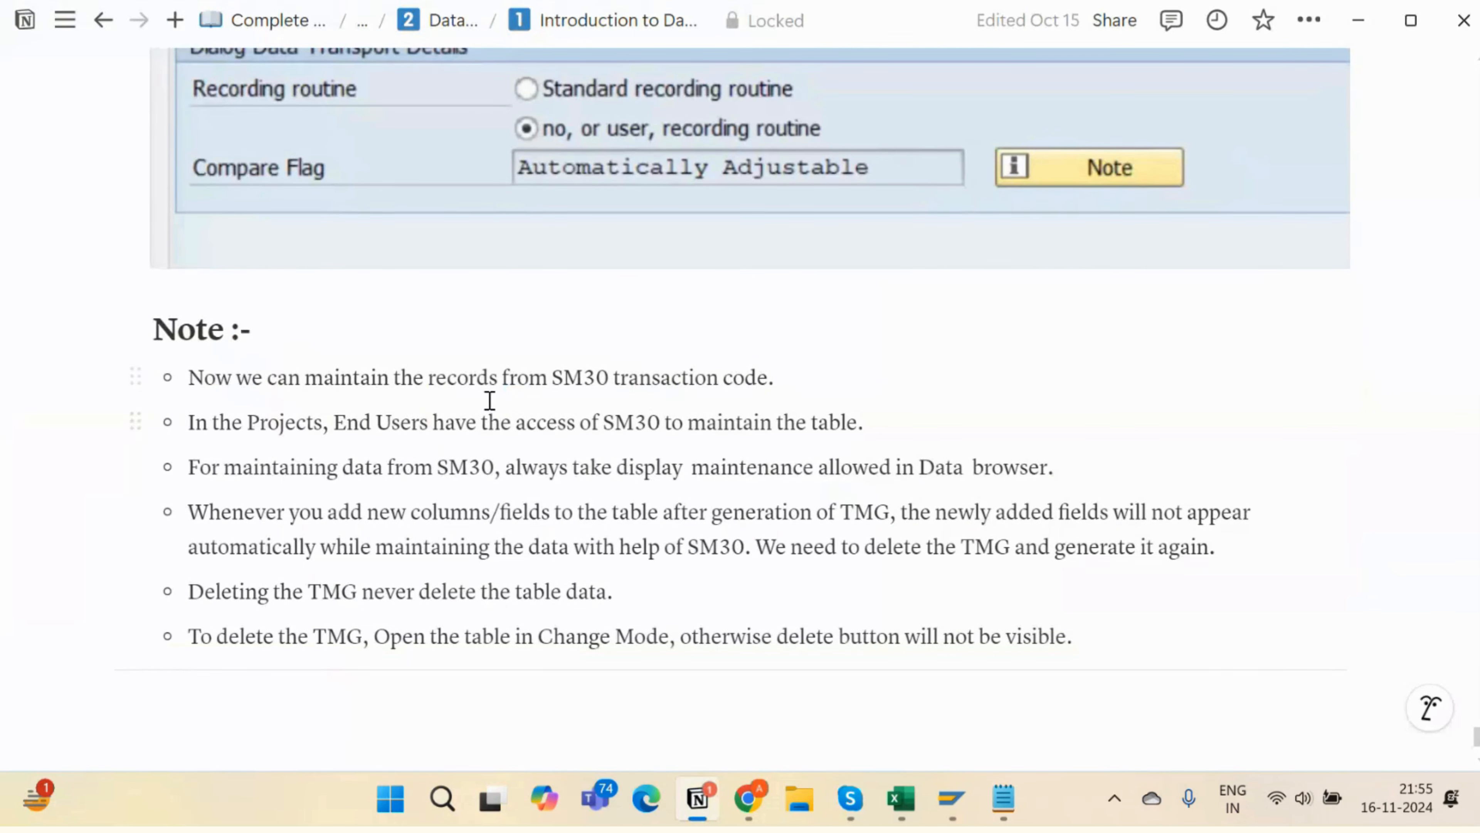
pyautogui.doubleClick(561, 377)
pyautogui.moveTo(623, 373); pyautogui.dragTo(812, 374)
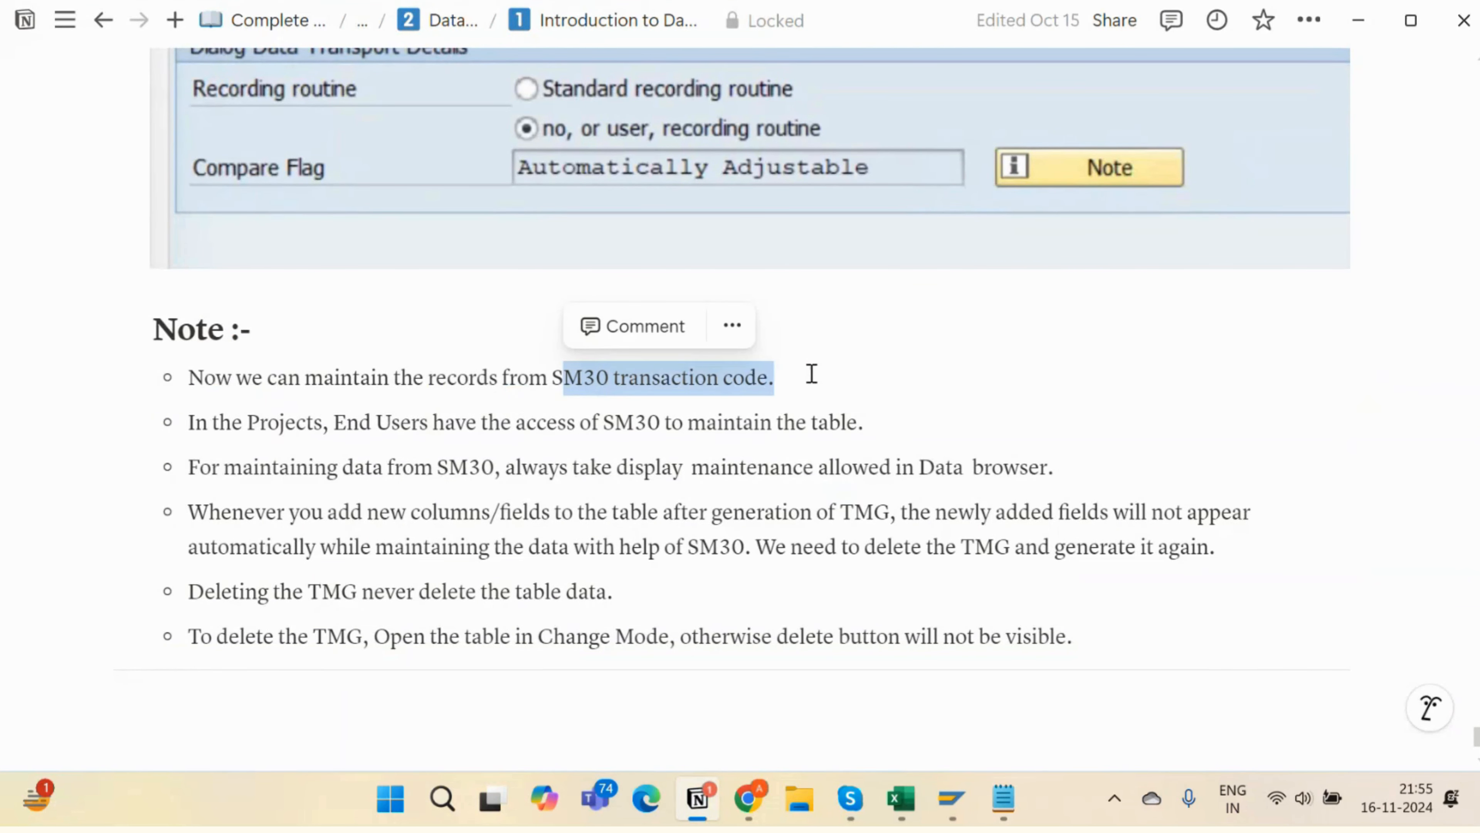
pyautogui.click(813, 374)
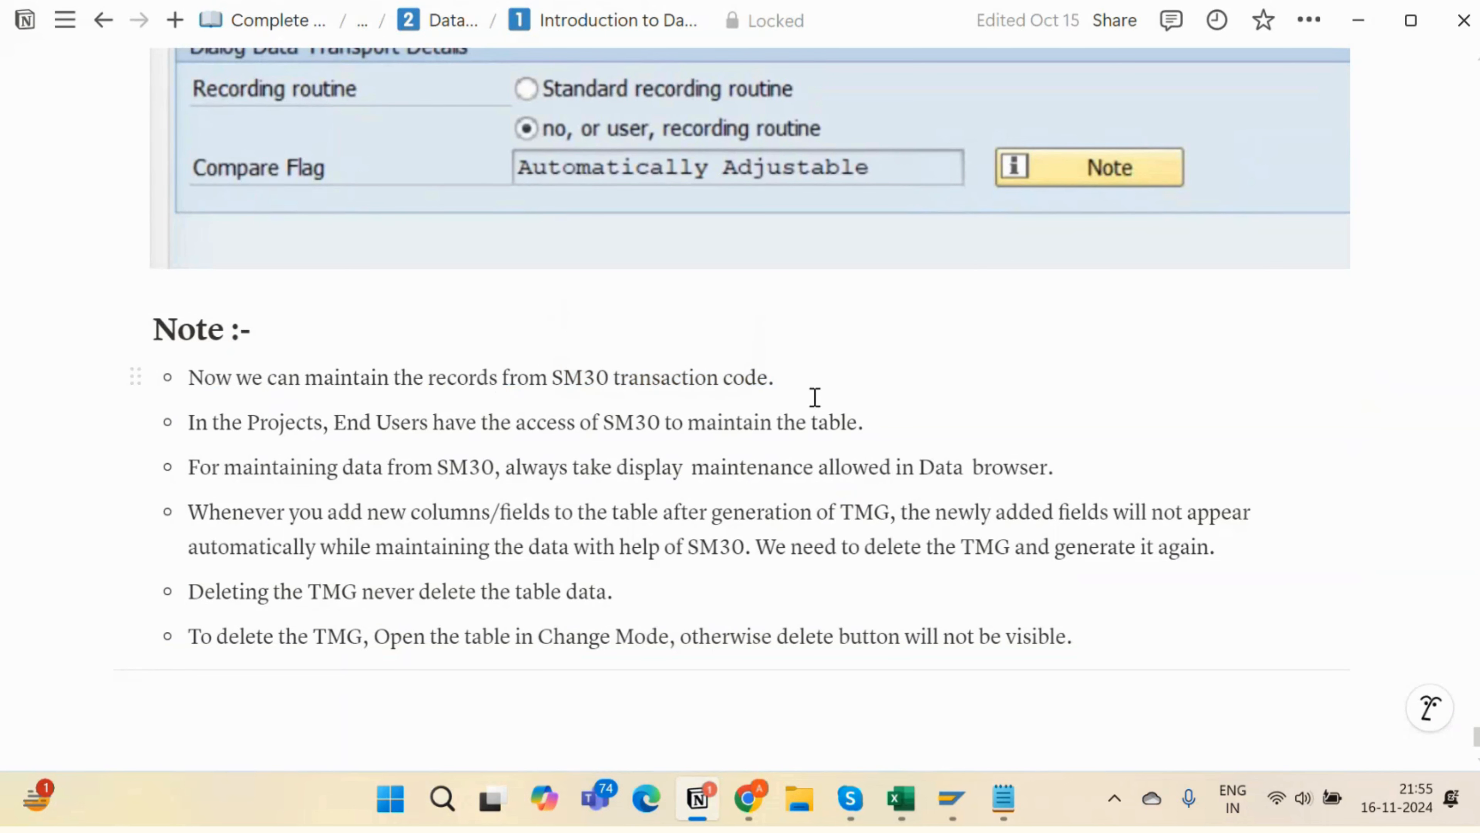
pyautogui.scroll(10, 873, 410)
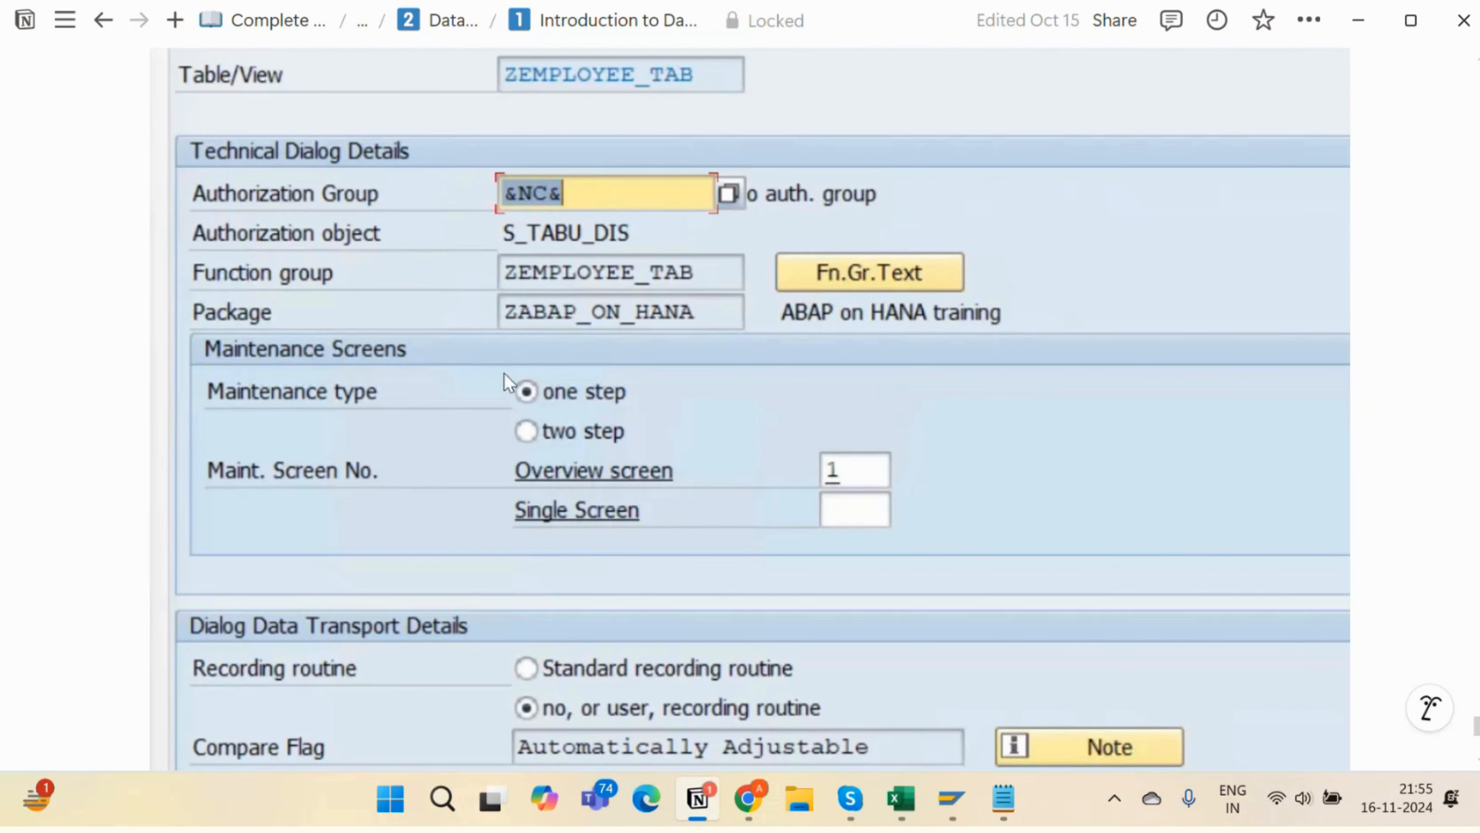
pyautogui.scroll(8, 405, 343)
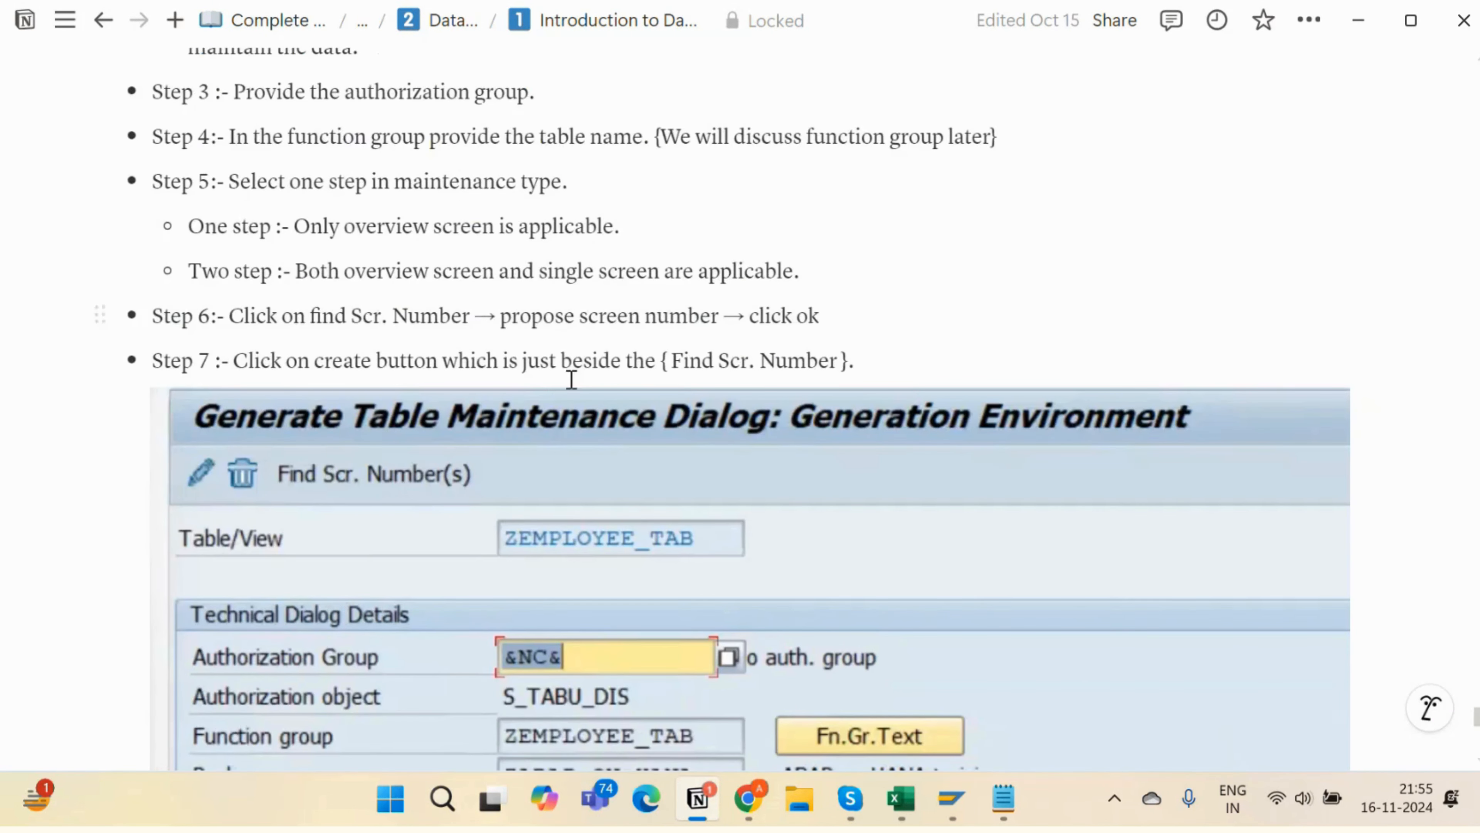
pyautogui.scroll(-15, 834, 327)
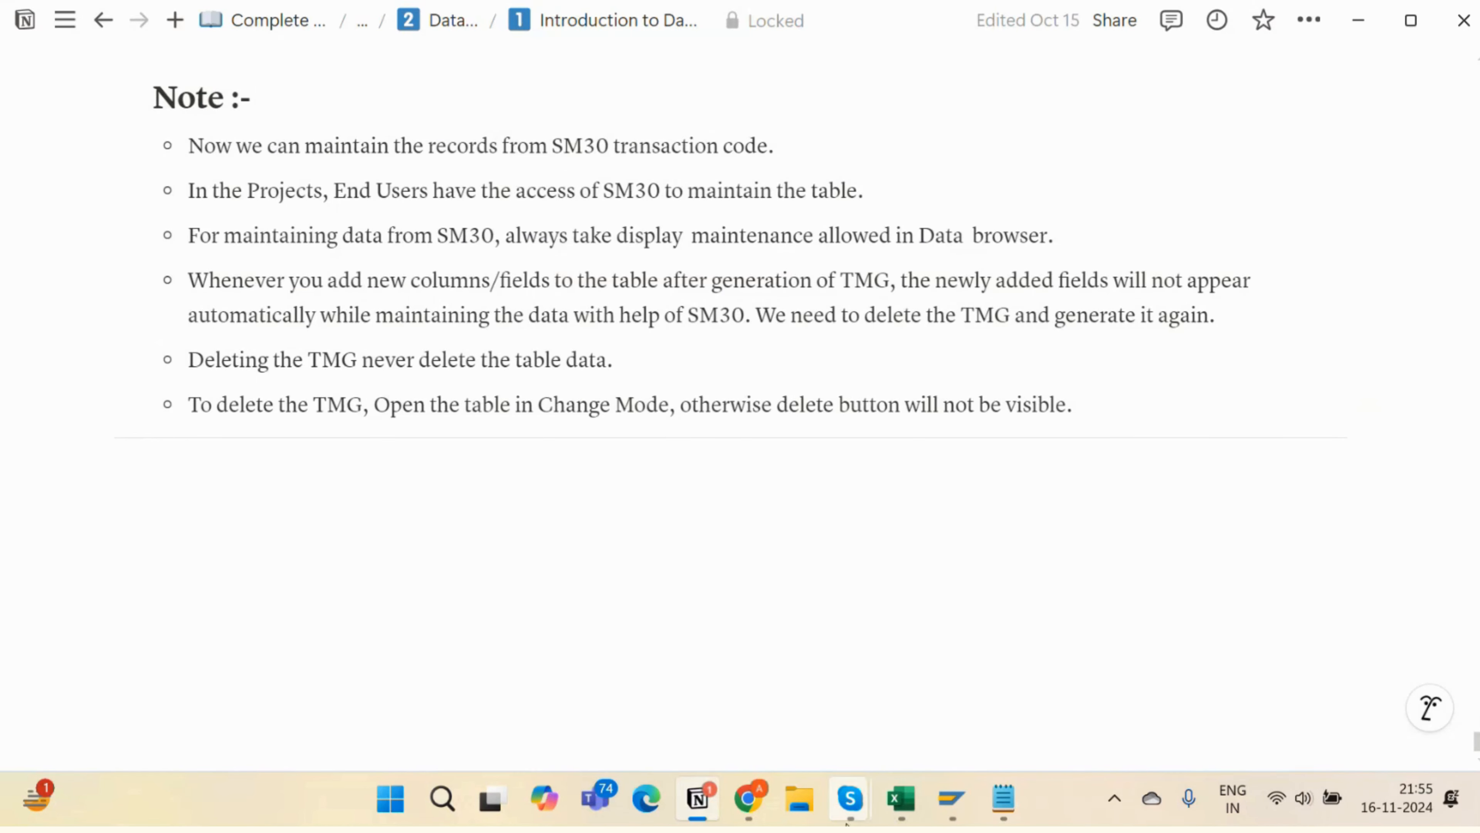
# - Bring up the Skype call chat and inspect the shared recording message's options without choosing one
pyautogui.moveTo(850, 799)
pyautogui.click(860, 698)
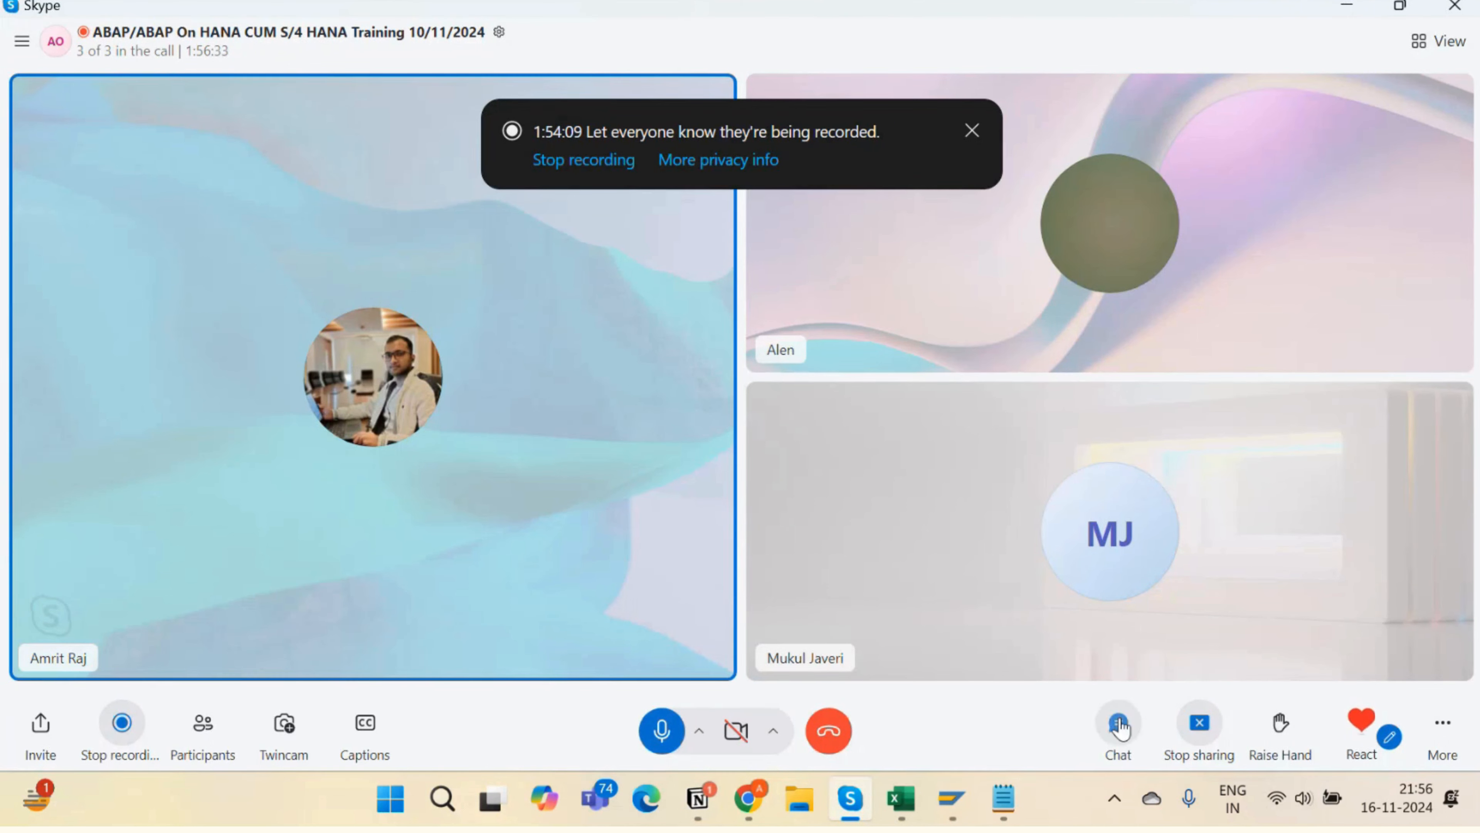
pyautogui.click(1117, 719)
pyautogui.scroll(3, 1373, 334)
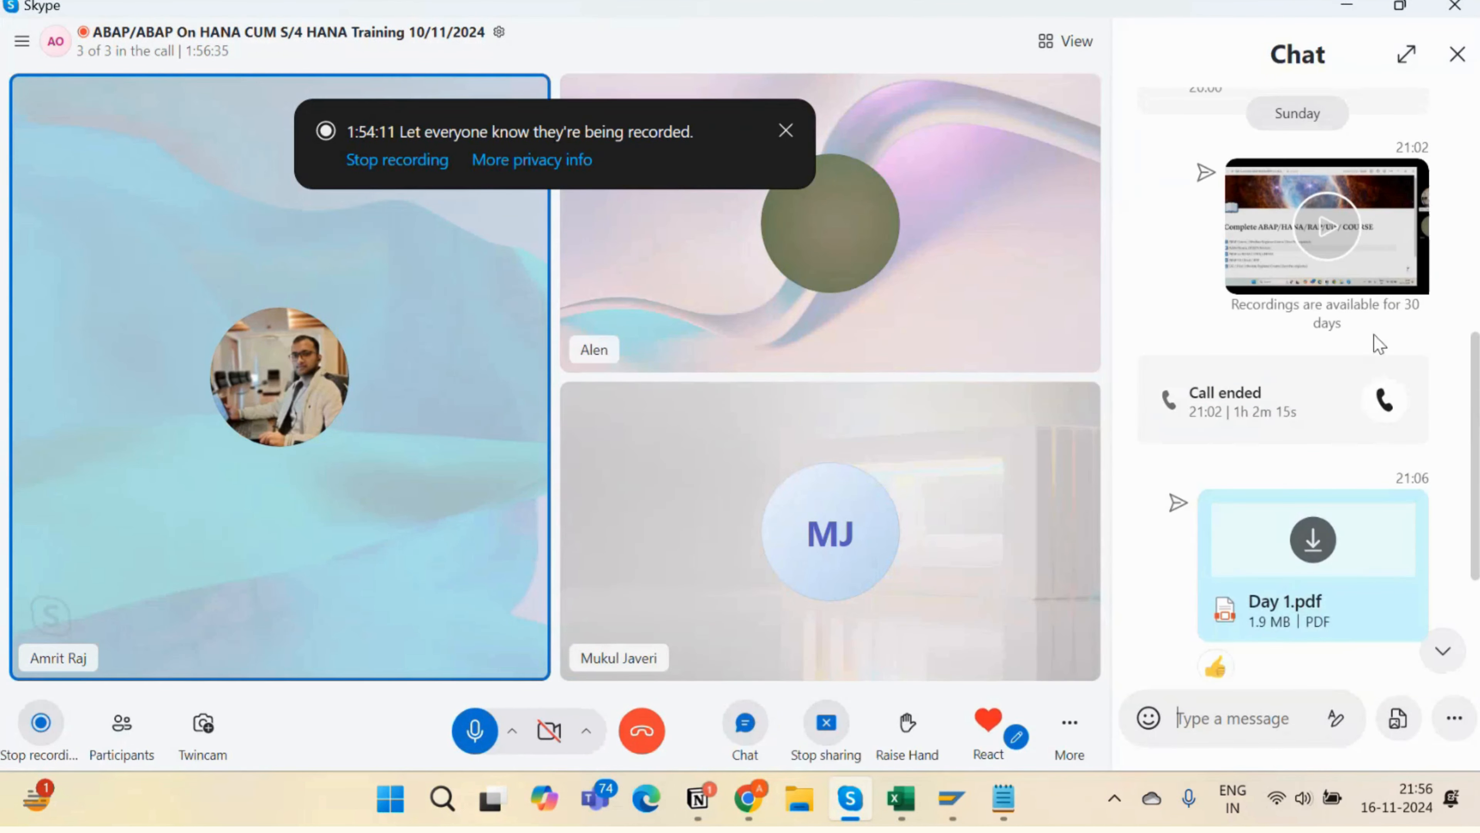
pyautogui.click(1447, 152)
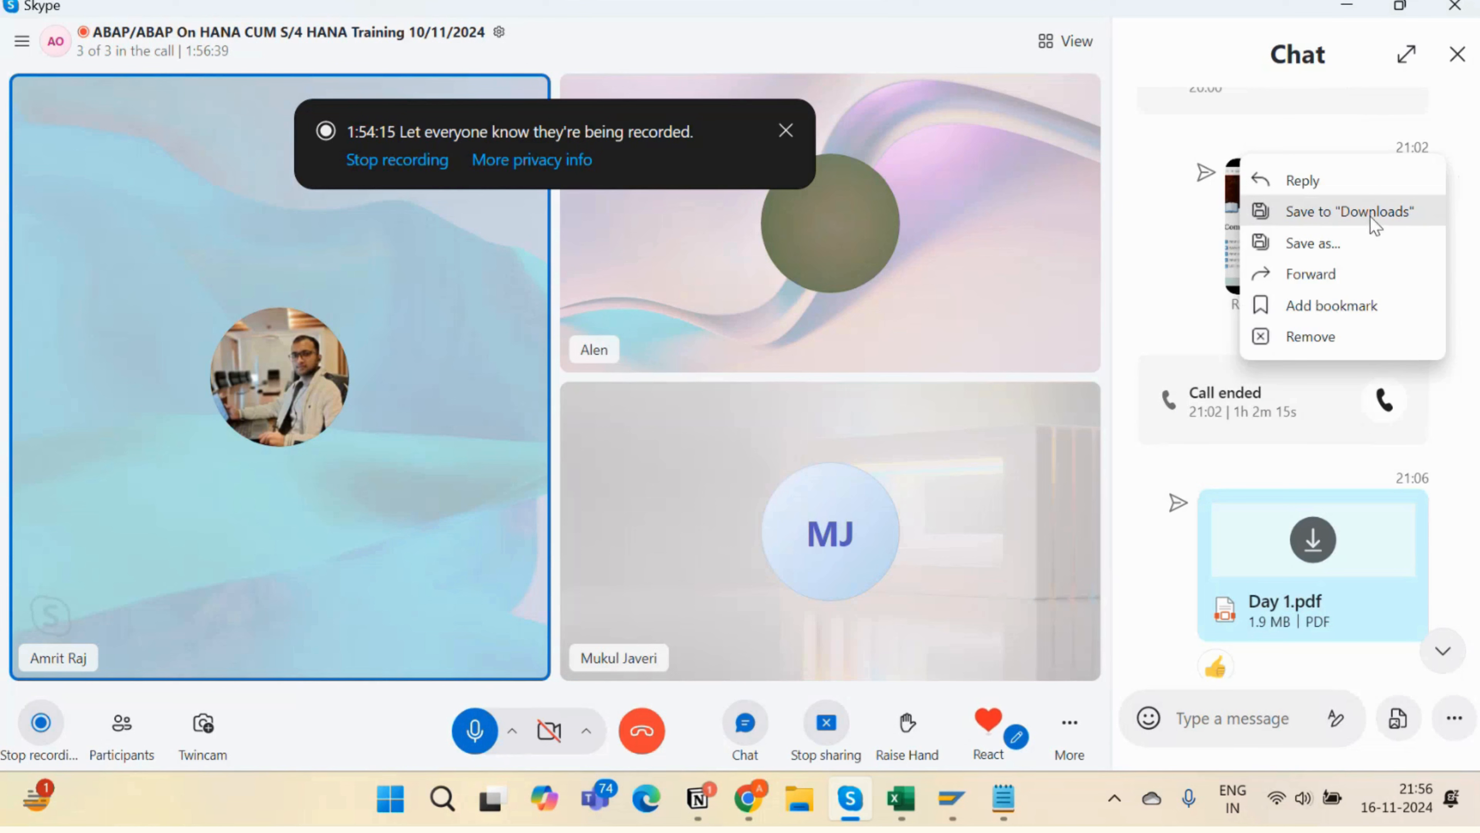
pyautogui.click(1467, 257)
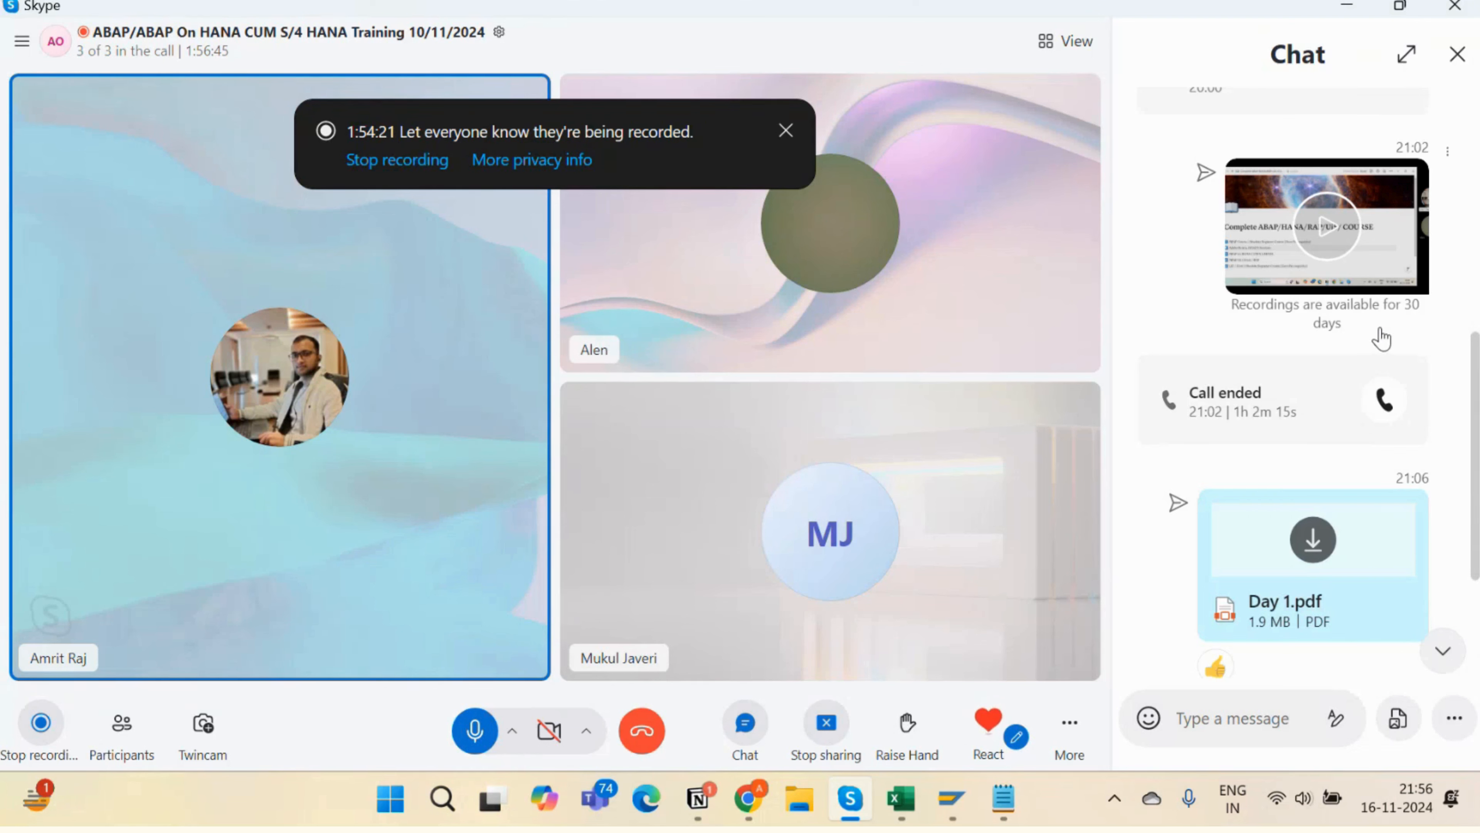
# - Scroll down the chat, close it, and return to the Notion notes
pyautogui.scroll(-1, 1193, 565)
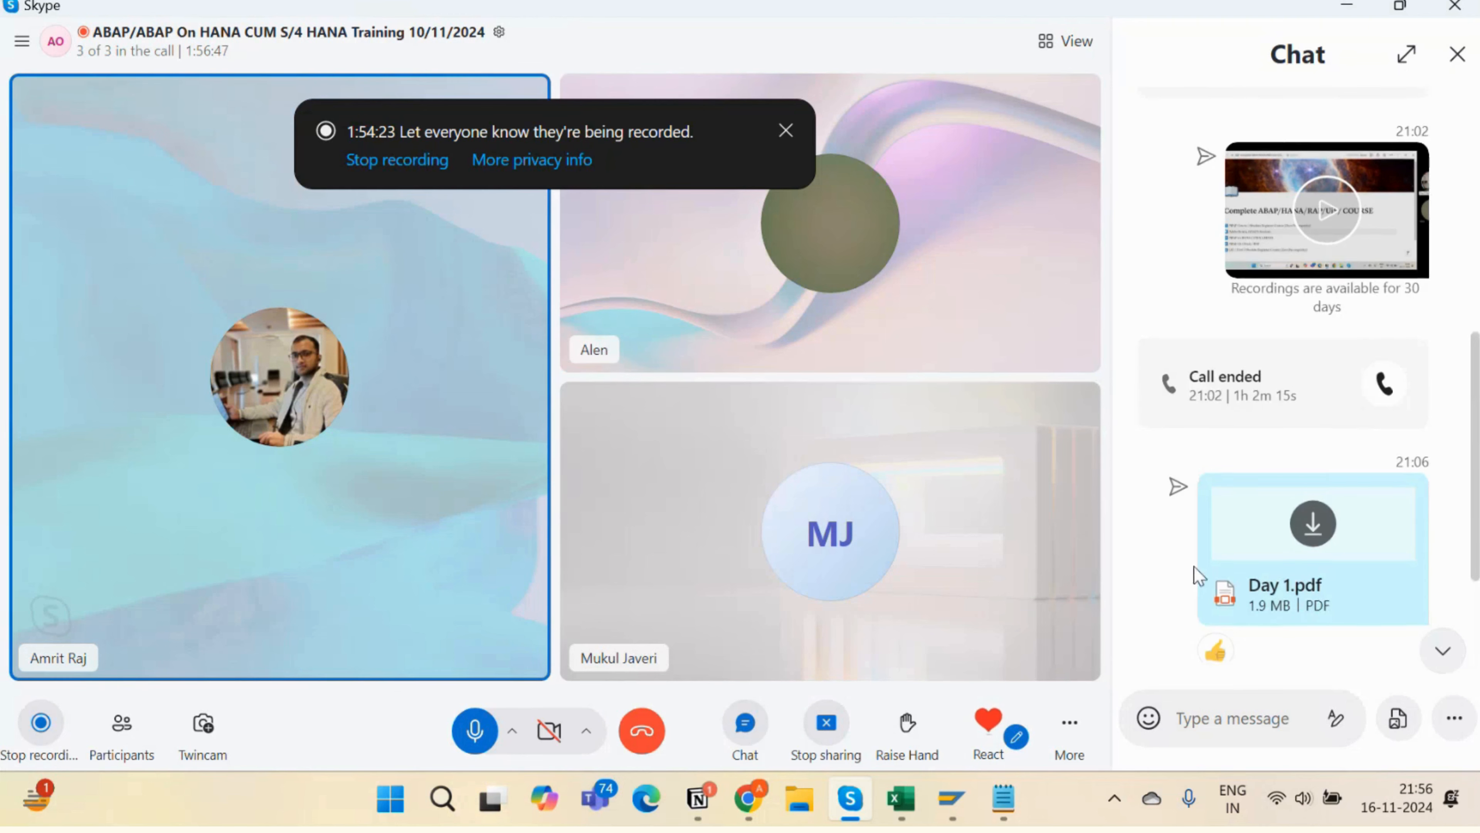
pyautogui.scroll(-3, 1193, 566)
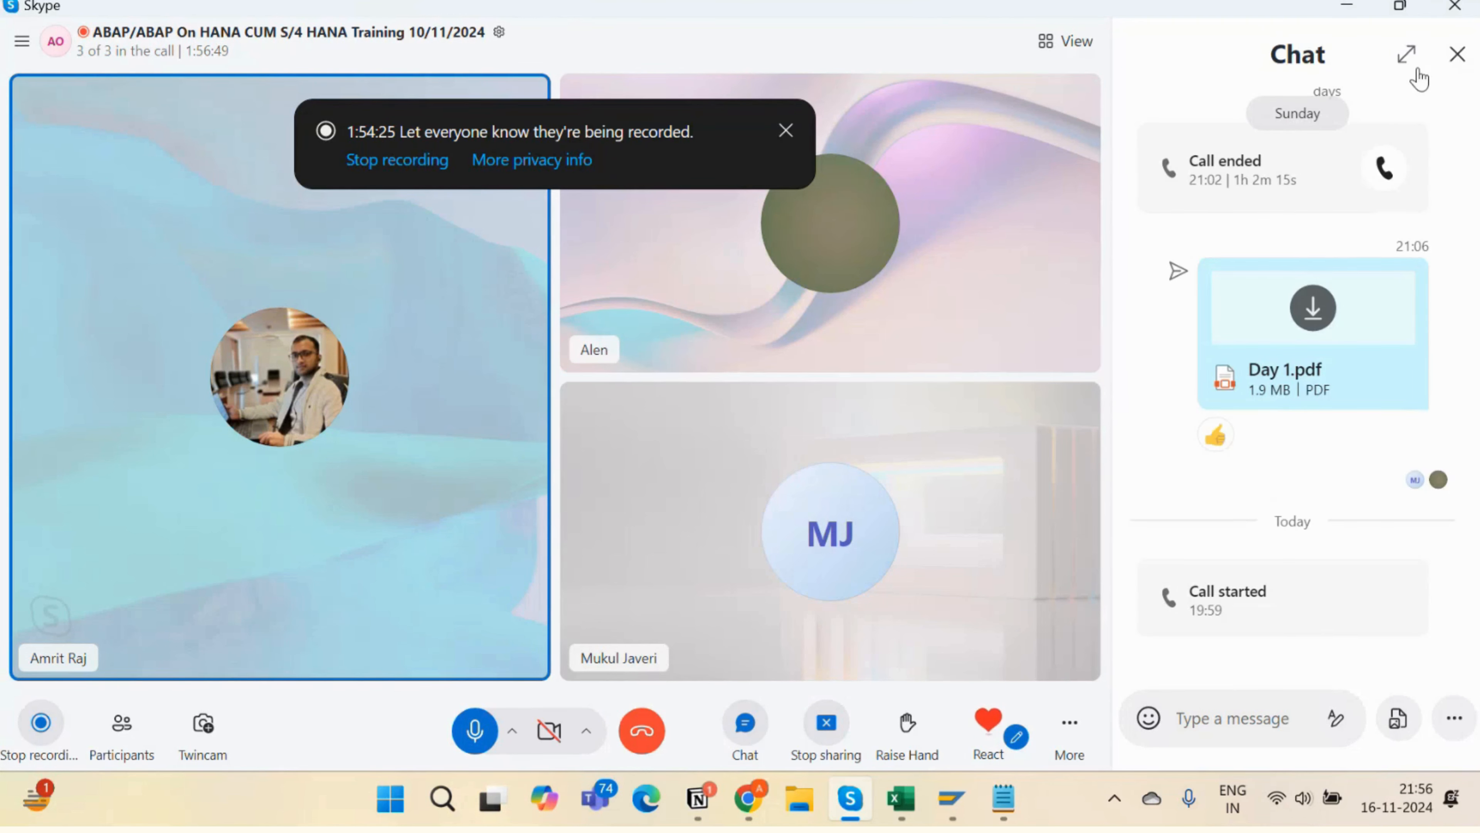
pyautogui.click(1456, 56)
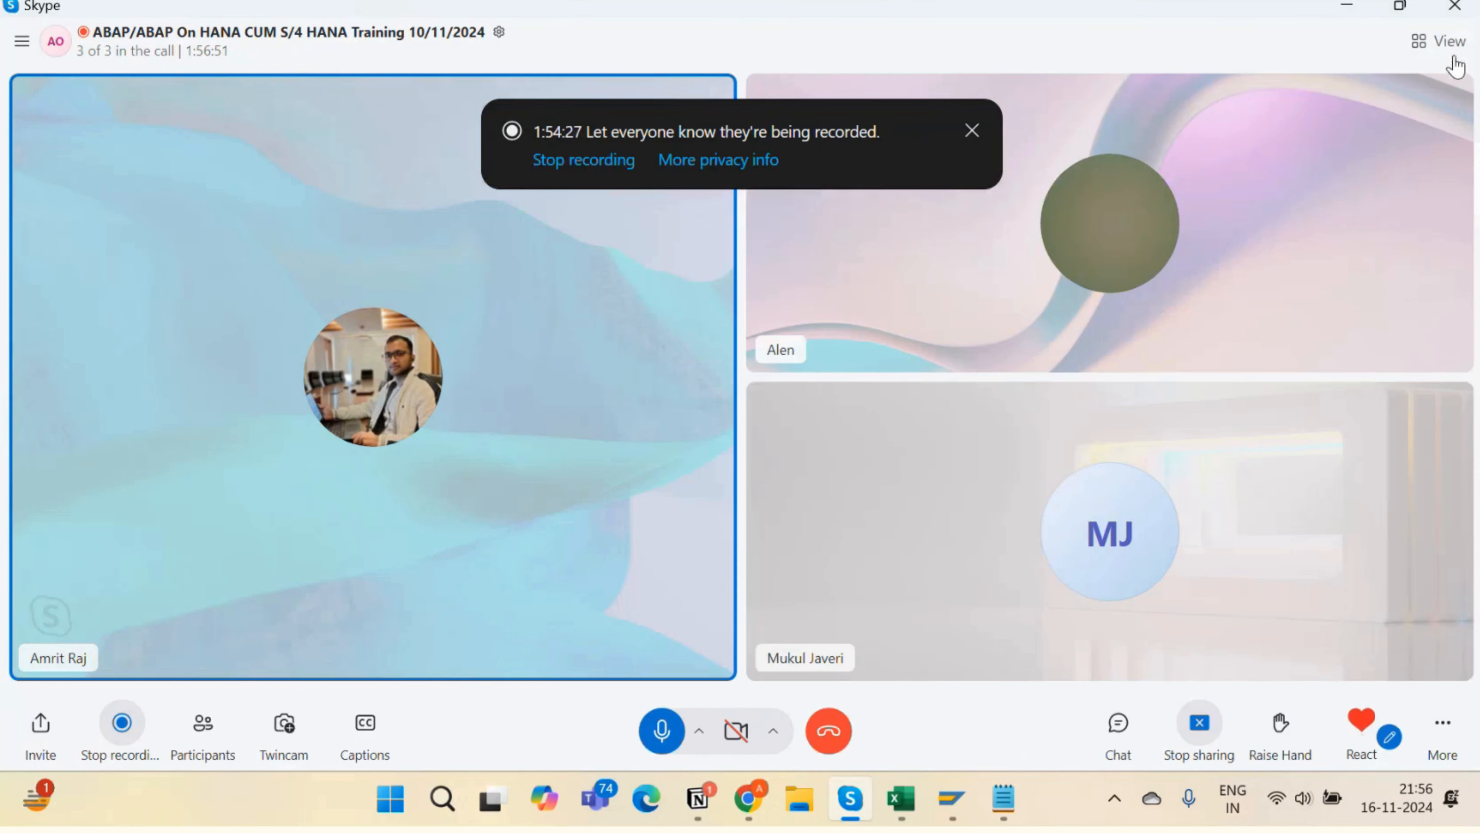
pyautogui.hotkey('alt', 'Tab')
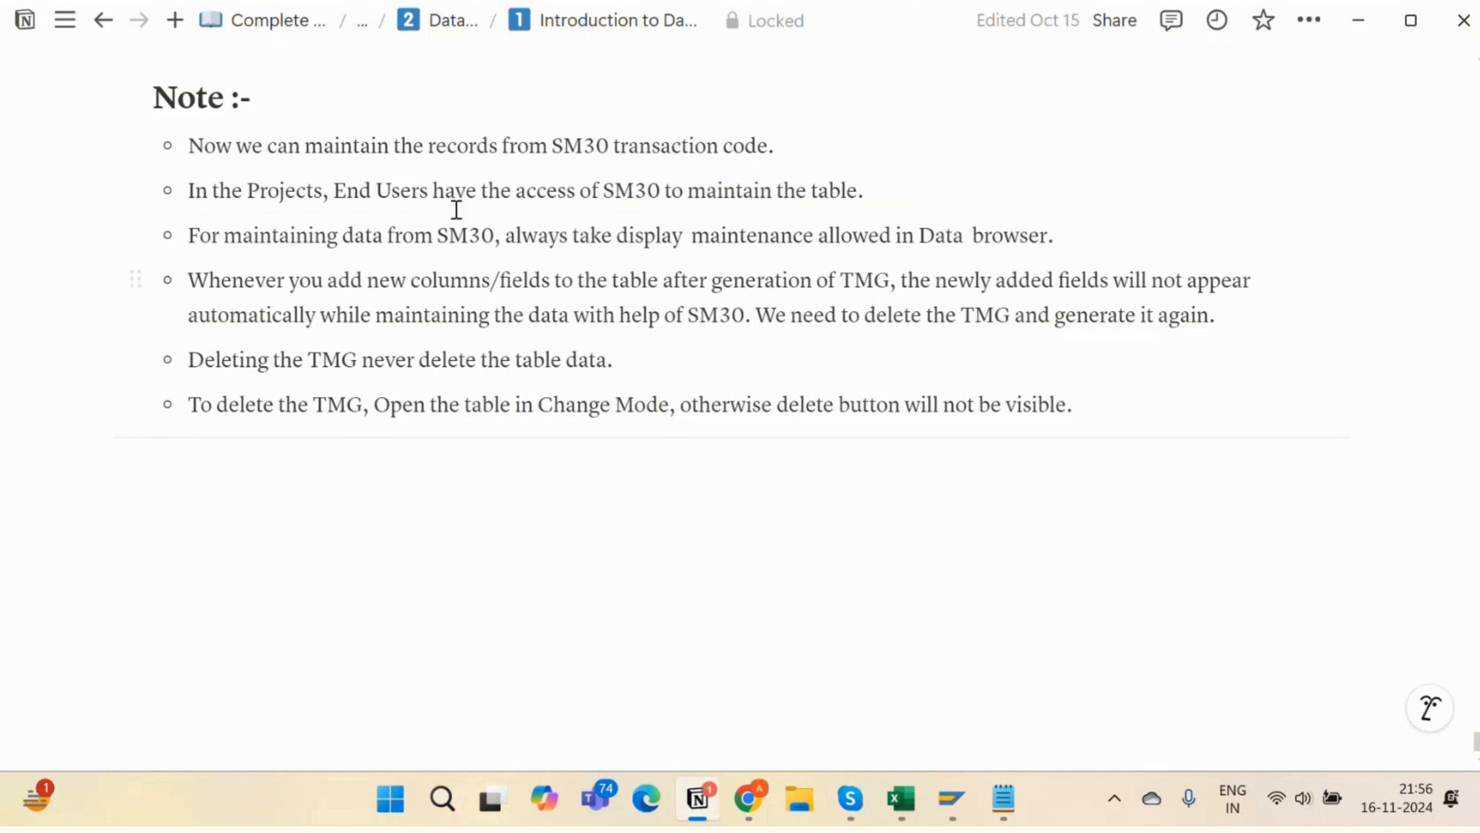
pyautogui.moveTo(440, 238); pyautogui.dragTo(500, 243)
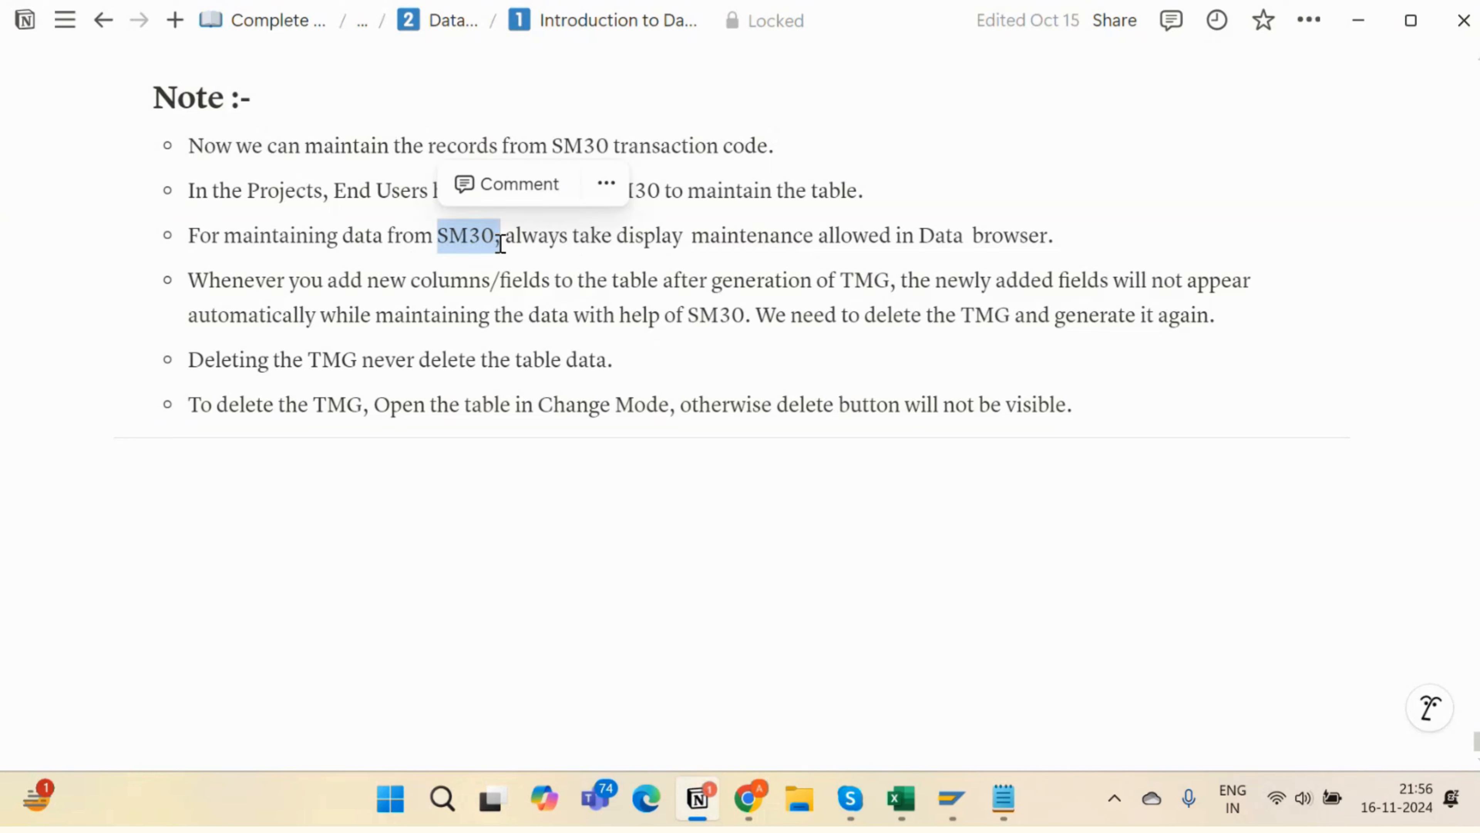
pyautogui.moveTo(674, 246); pyautogui.dragTo(885, 232)
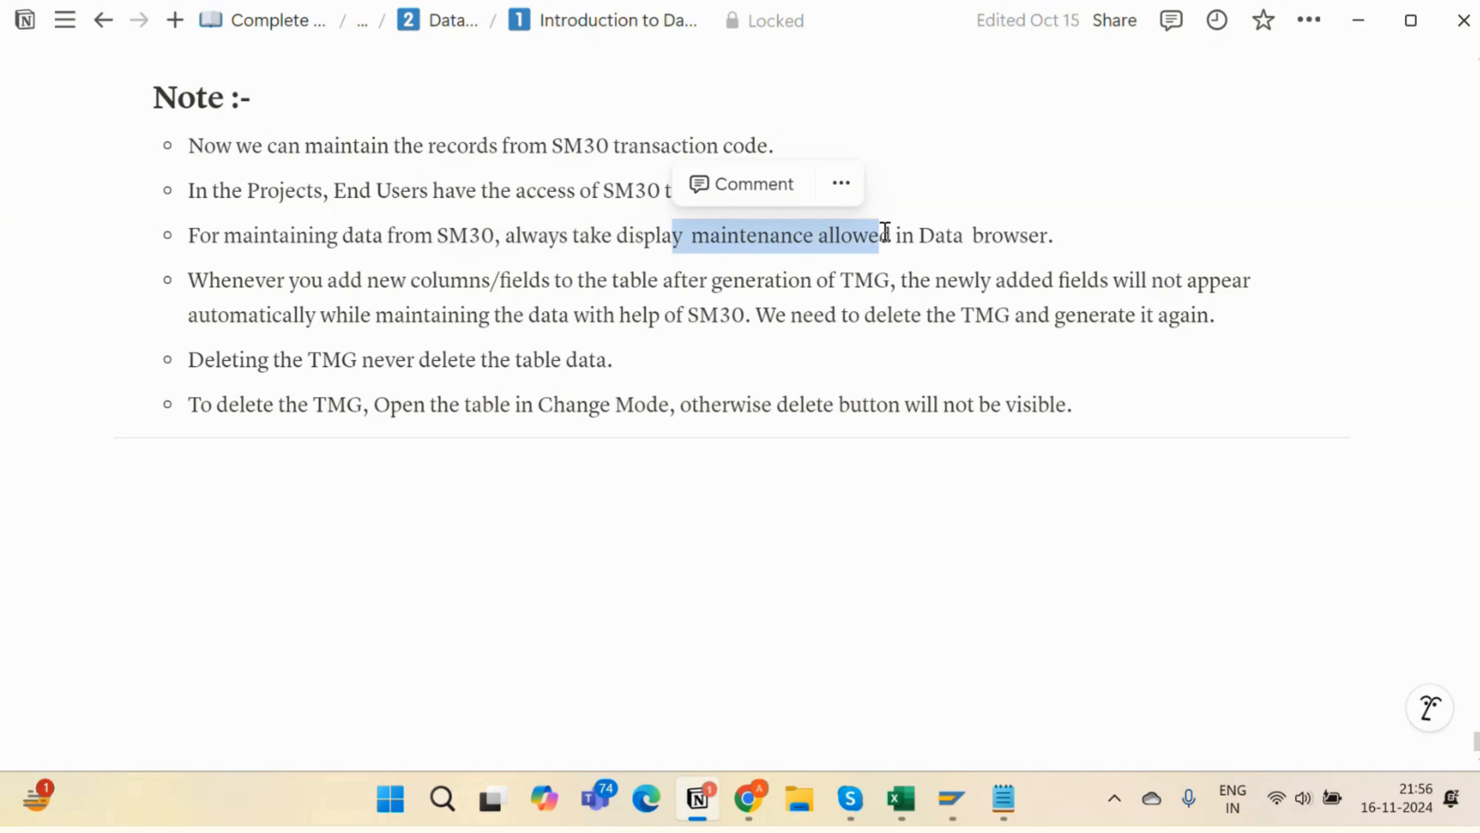
pyautogui.click(845, 239)
pyautogui.moveTo(616, 236); pyautogui.dragTo(1008, 232)
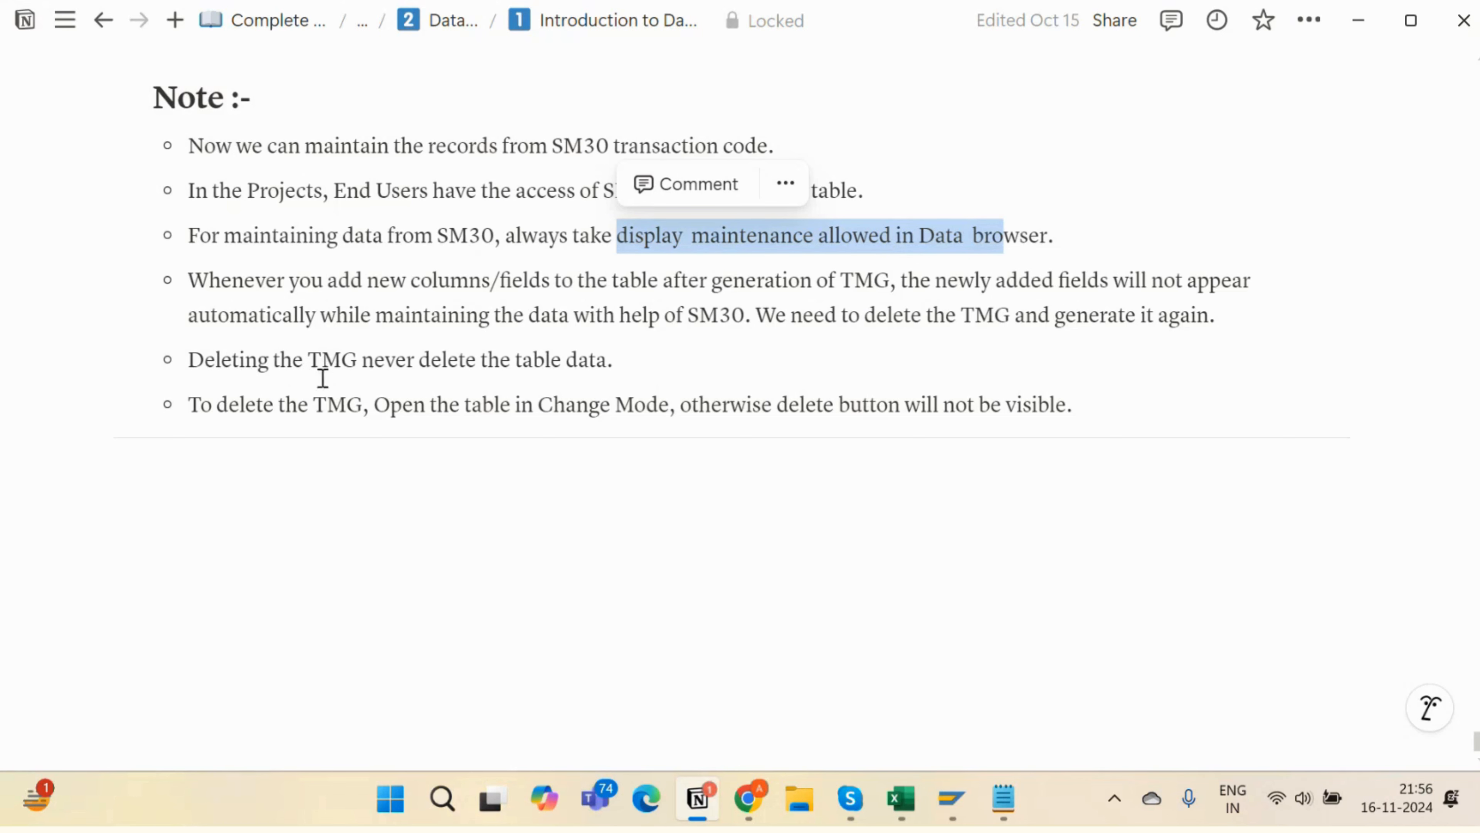
# - In SAP, run SE11 and enter ZEMP_TAB_8_10 as the database table
pyautogui.hotkey('alt', 'Tab')
pyautogui.press('Tab')
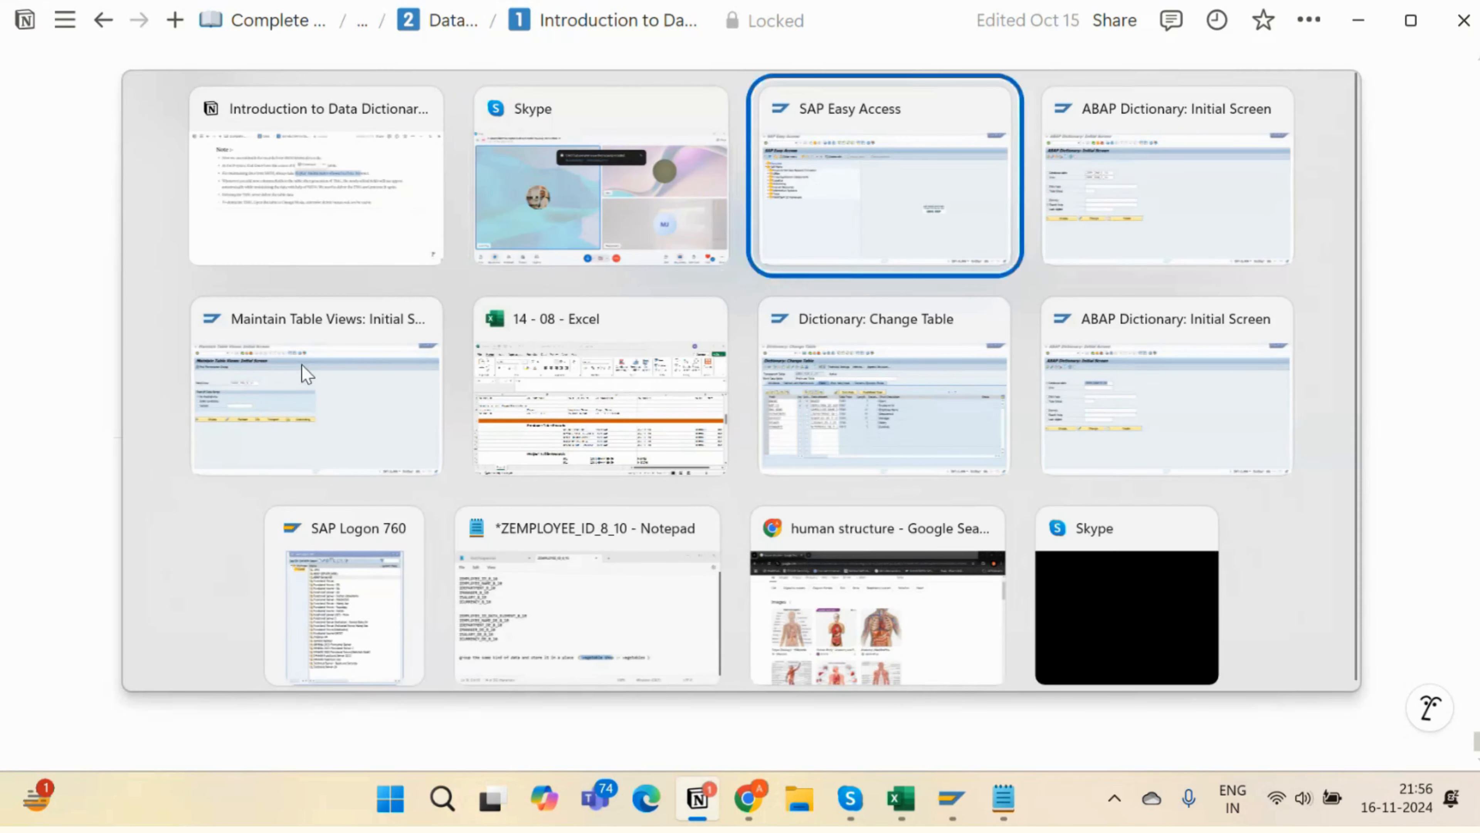
pyautogui.write('e11')
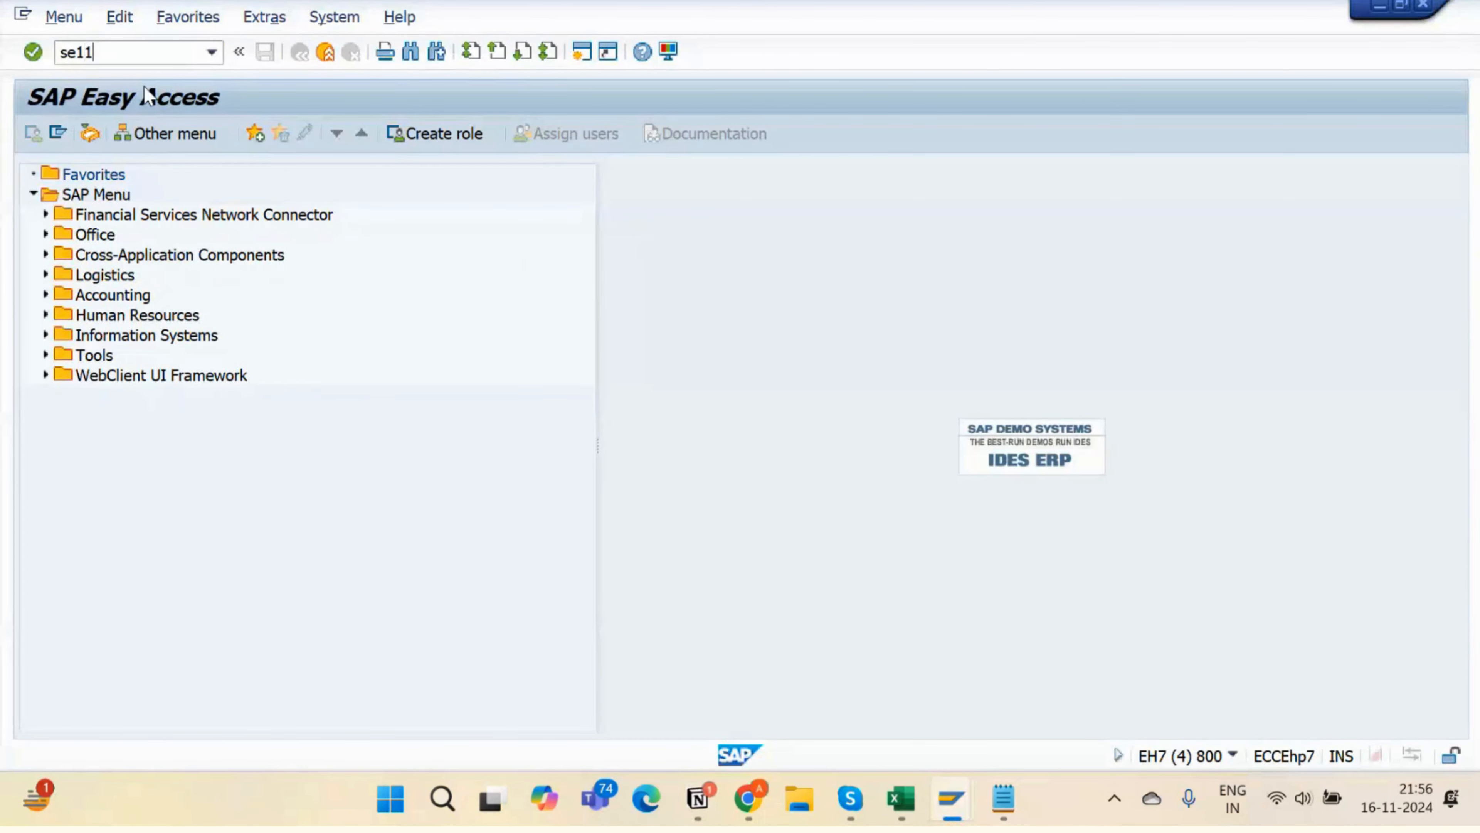
pyautogui.press('Return')
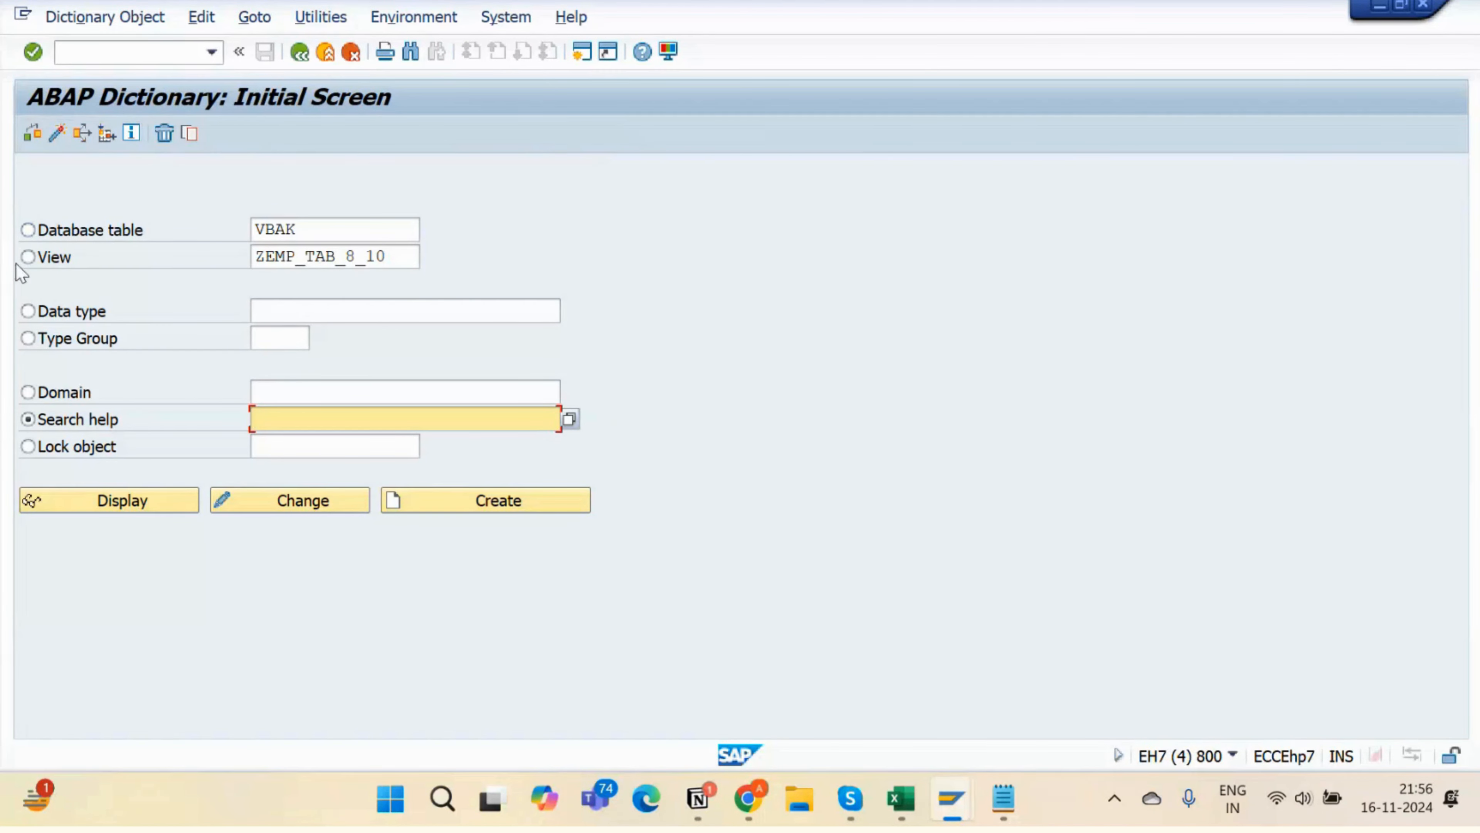
pyautogui.click(51, 231)
pyautogui.doubleClick(303, 230)
pyautogui.press('BackSpace')
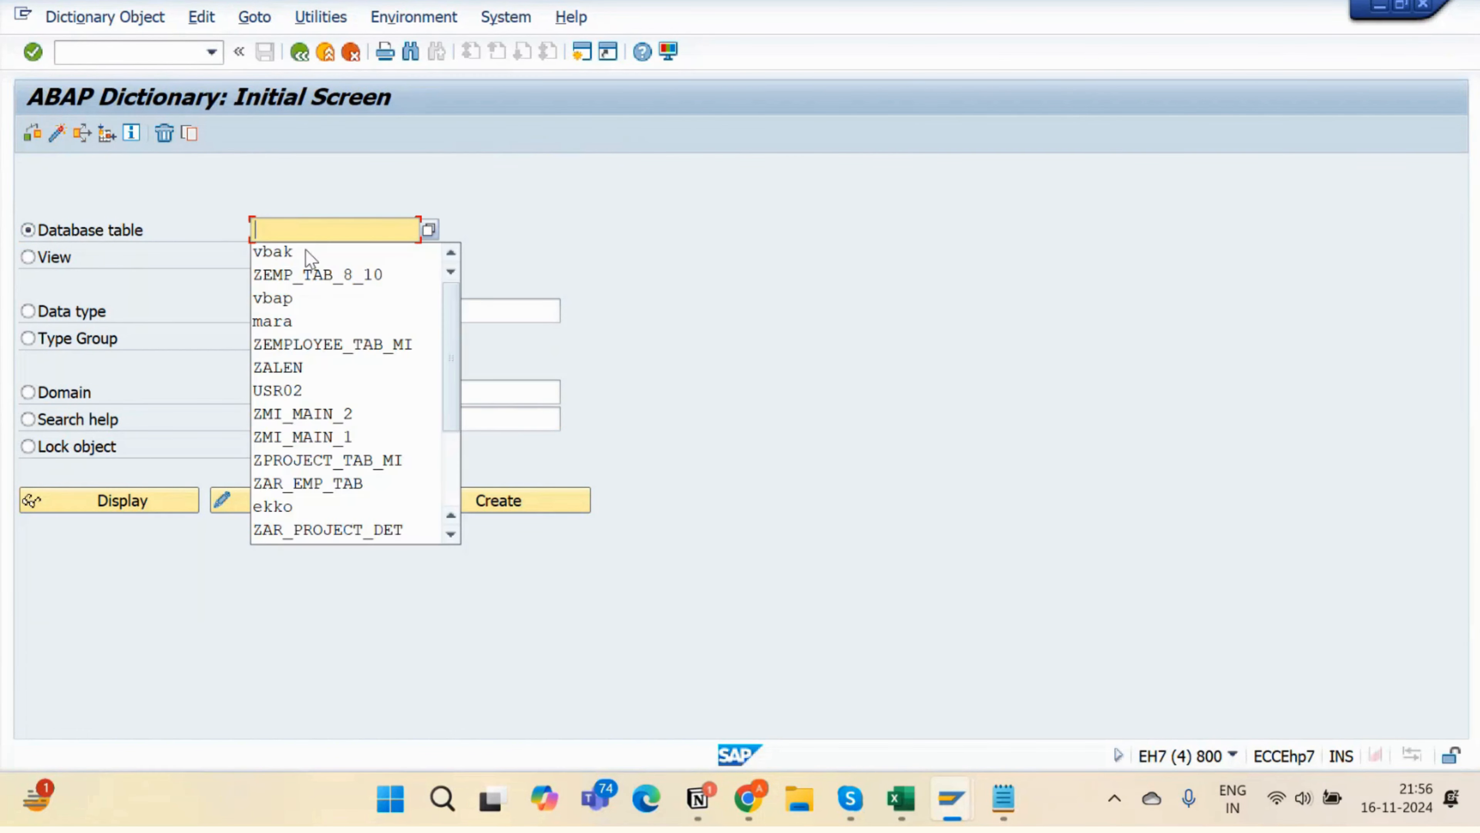
pyautogui.press('Down')
pyautogui.press('Down')
pyautogui.press('Return')
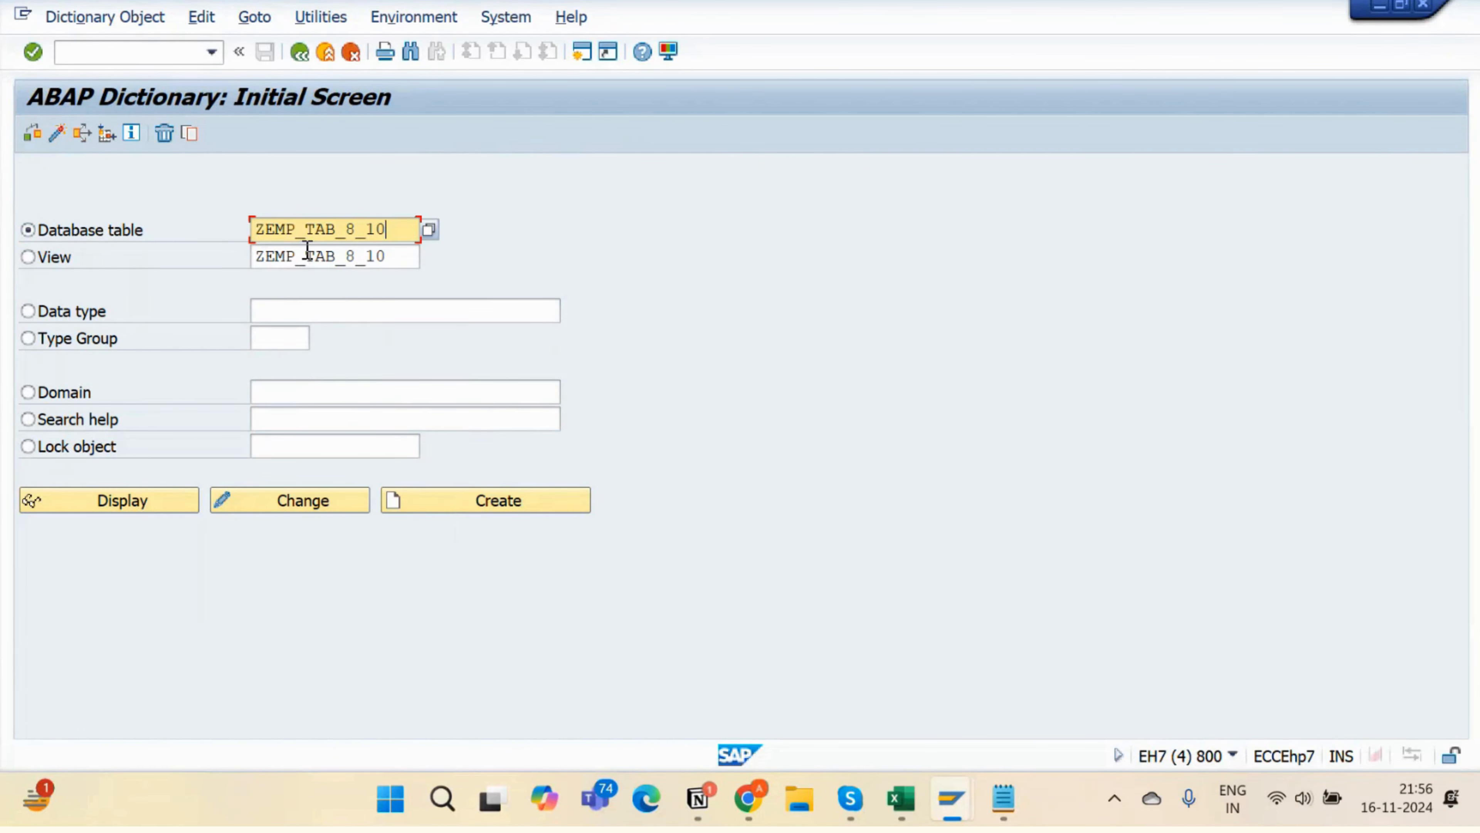
# - Open the table in change mode and launch Utilities > Table Maintenance Generator, then return to Notion
pyautogui.click(329, 501)
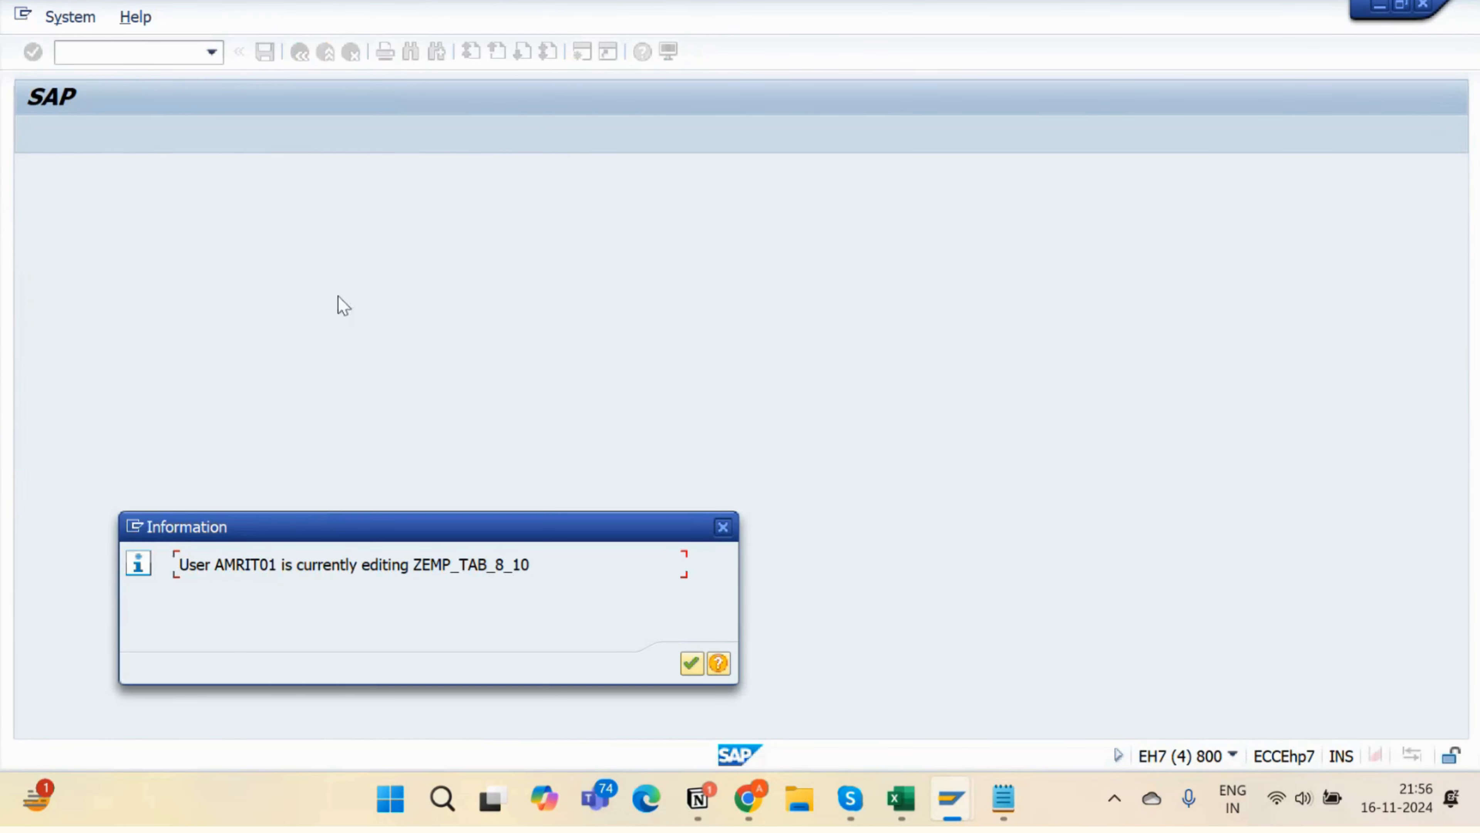
pyautogui.press('Return')
pyautogui.hotkey('alt', 'Tab')
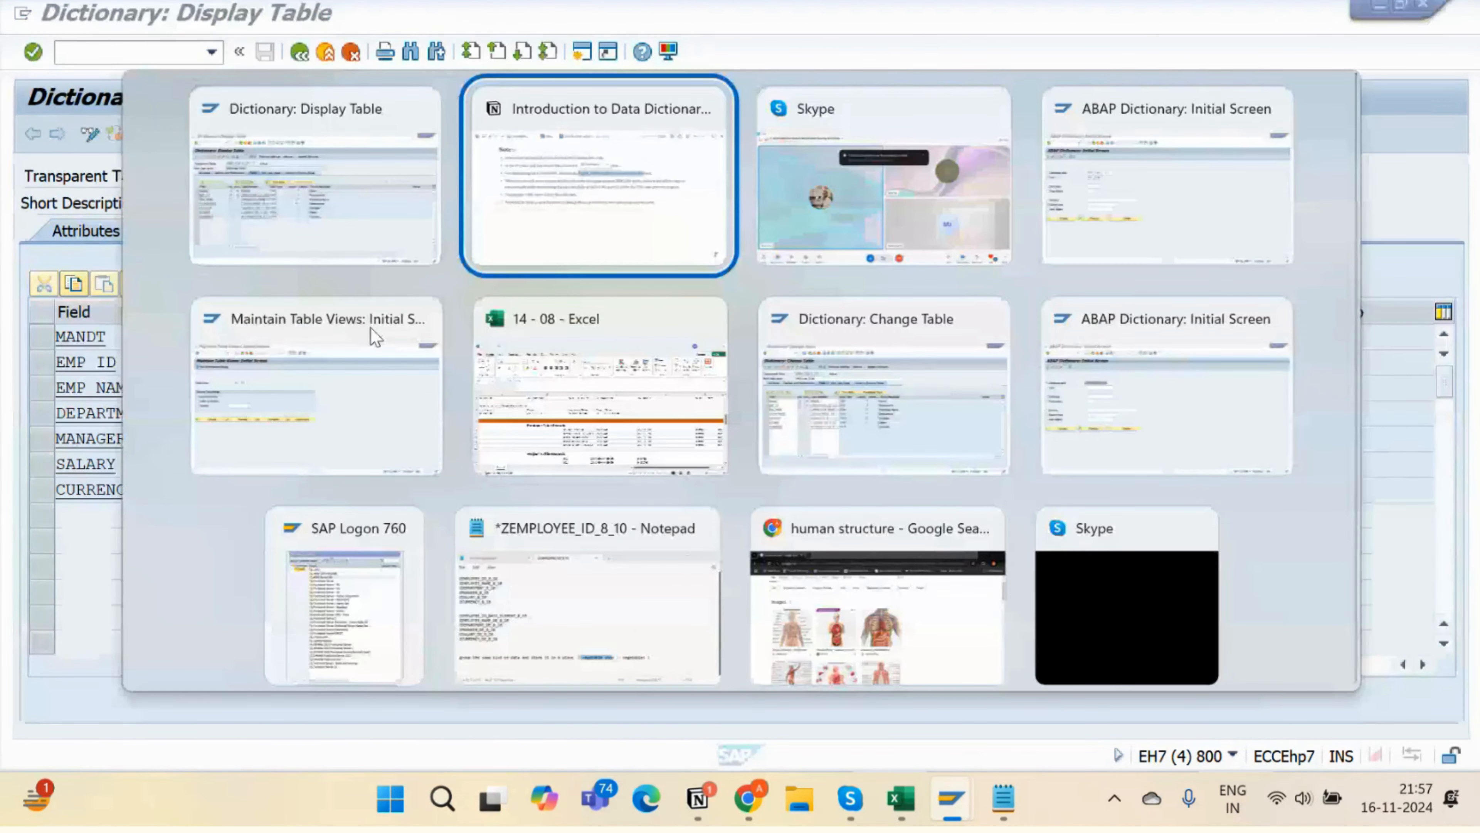
pyautogui.hotkey('alt', 'Tab')
pyautogui.hotkey('alt', 'Tab')
pyautogui.hotkey('alt', 'Tab')
pyautogui.hotkey('alt', 'Tab')
pyautogui.hotkey('alt', 'Tab')
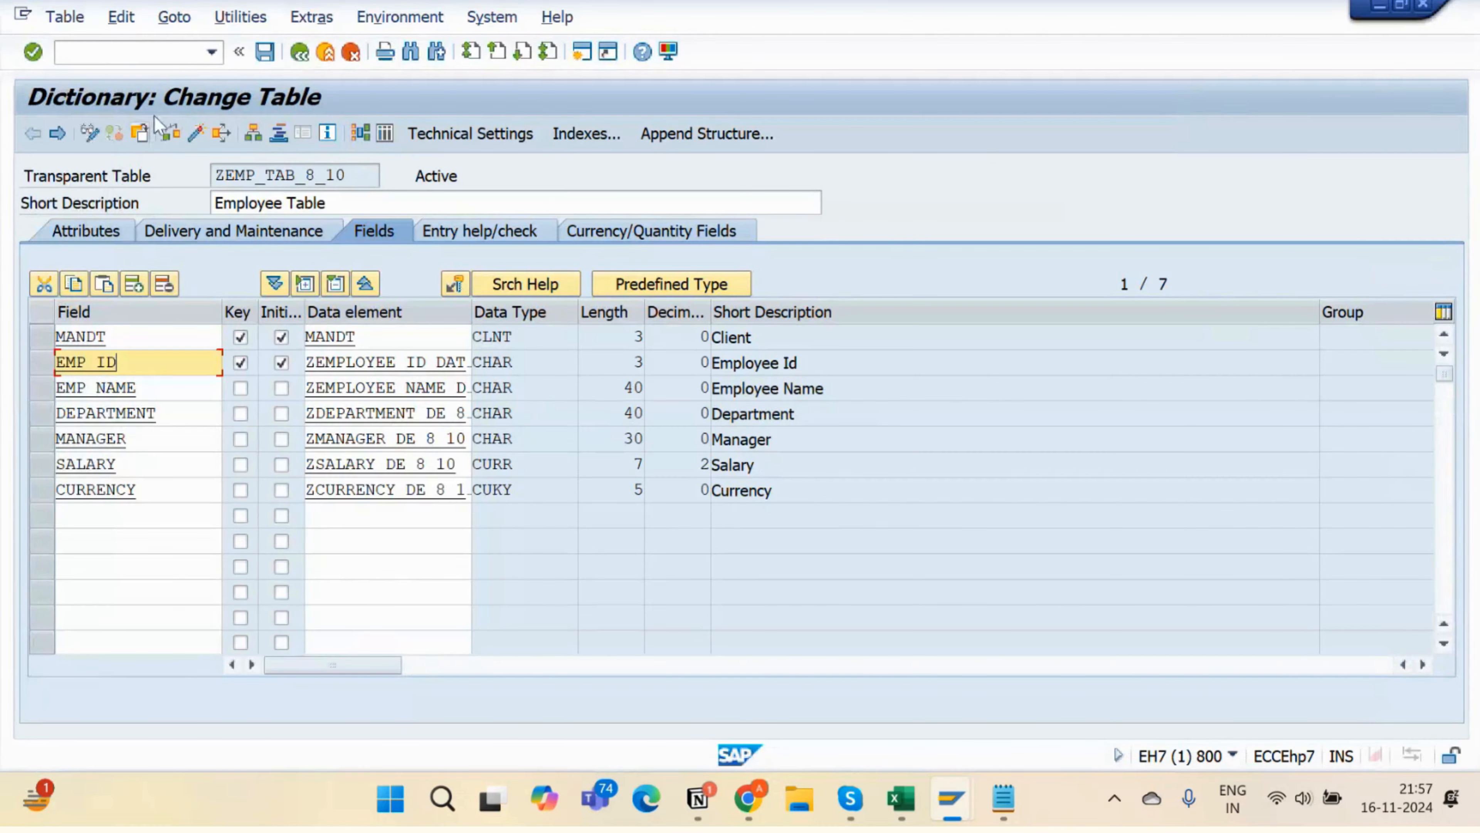
pyautogui.click(240, 16)
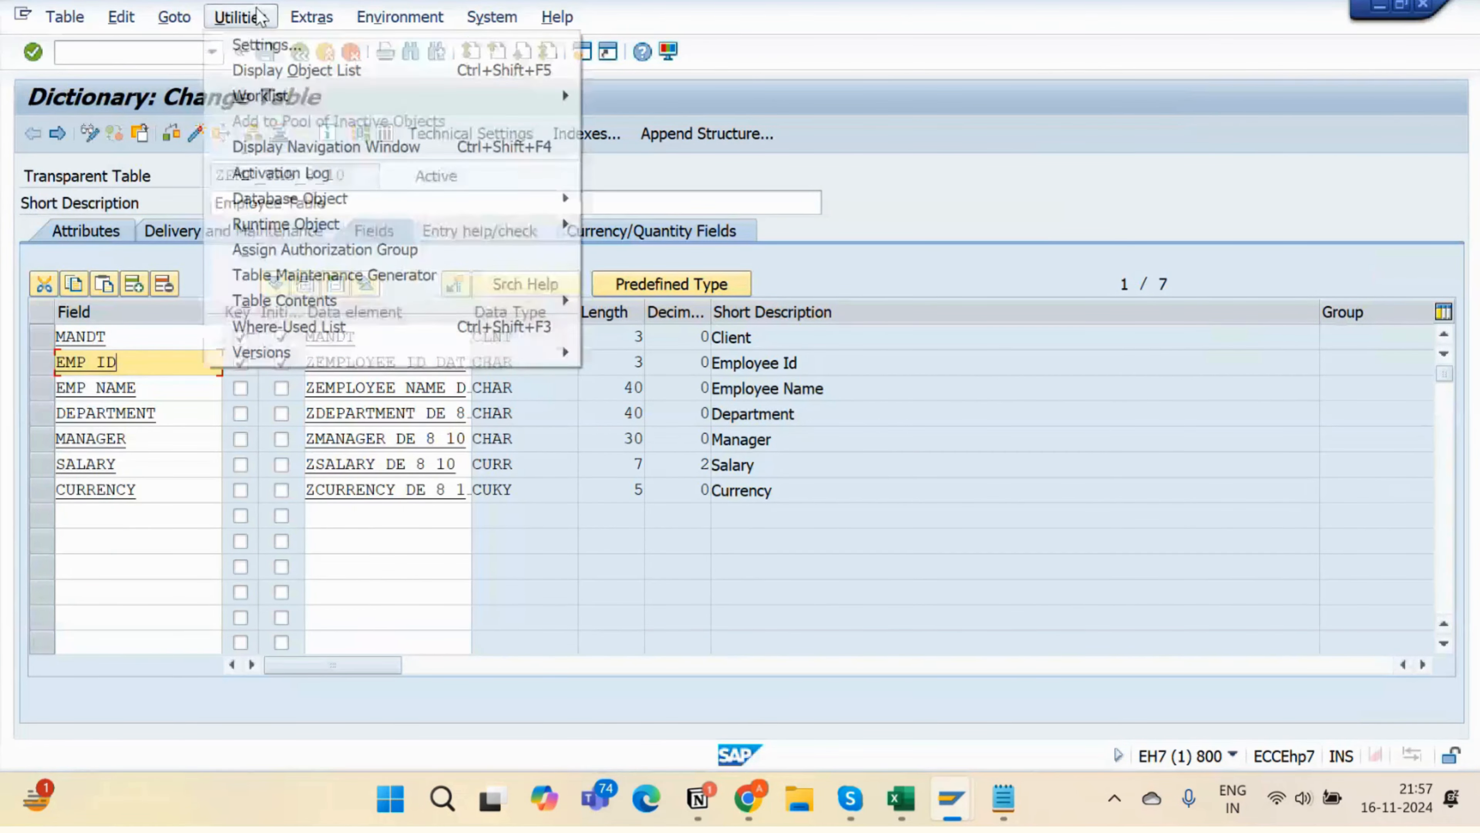
pyautogui.click(352, 277)
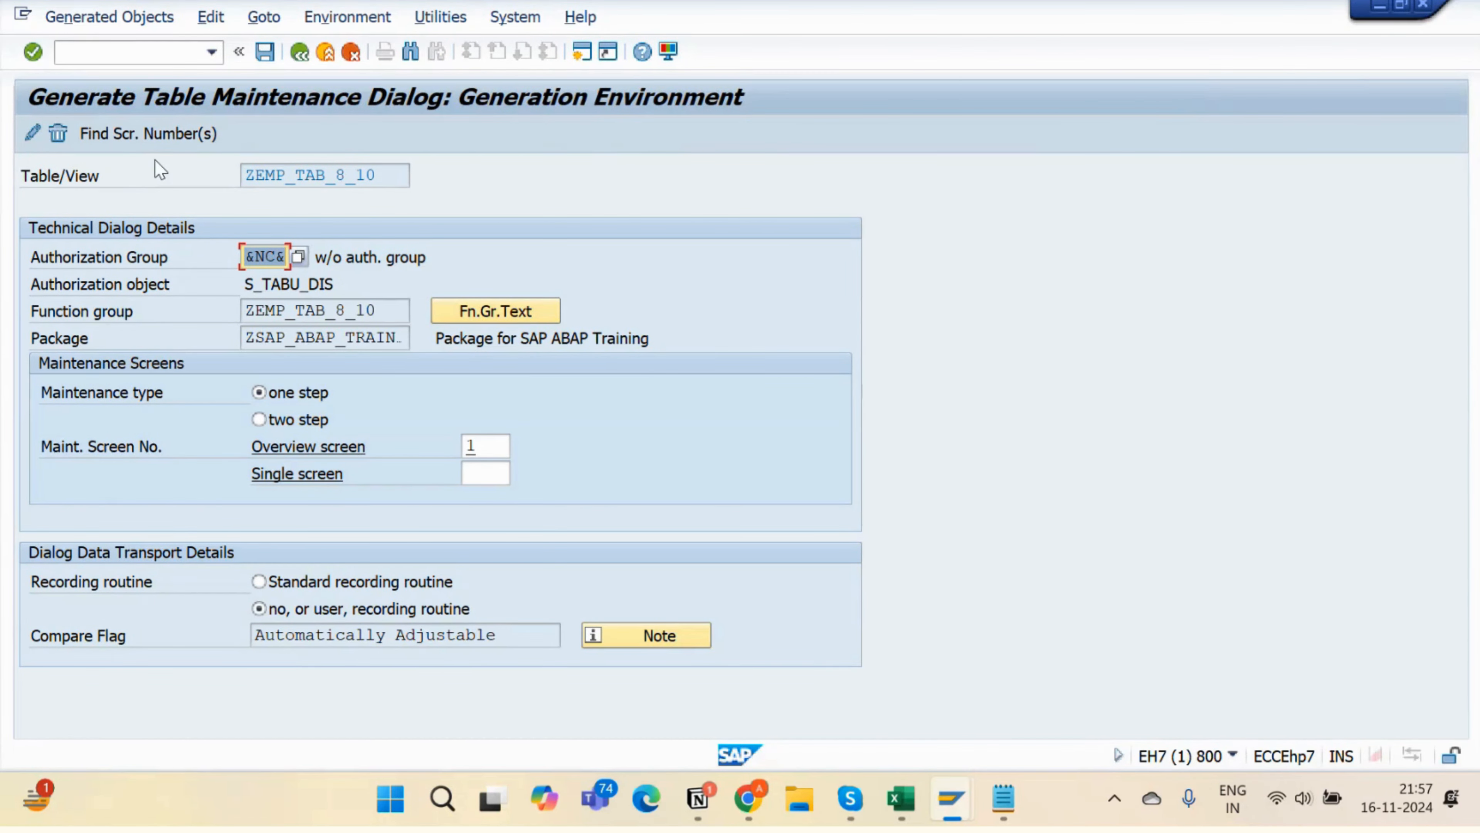
pyautogui.hotkey('alt', 'Tab')
pyautogui.hotkey('alt', 'Tab')
pyautogui.click(741, 335)
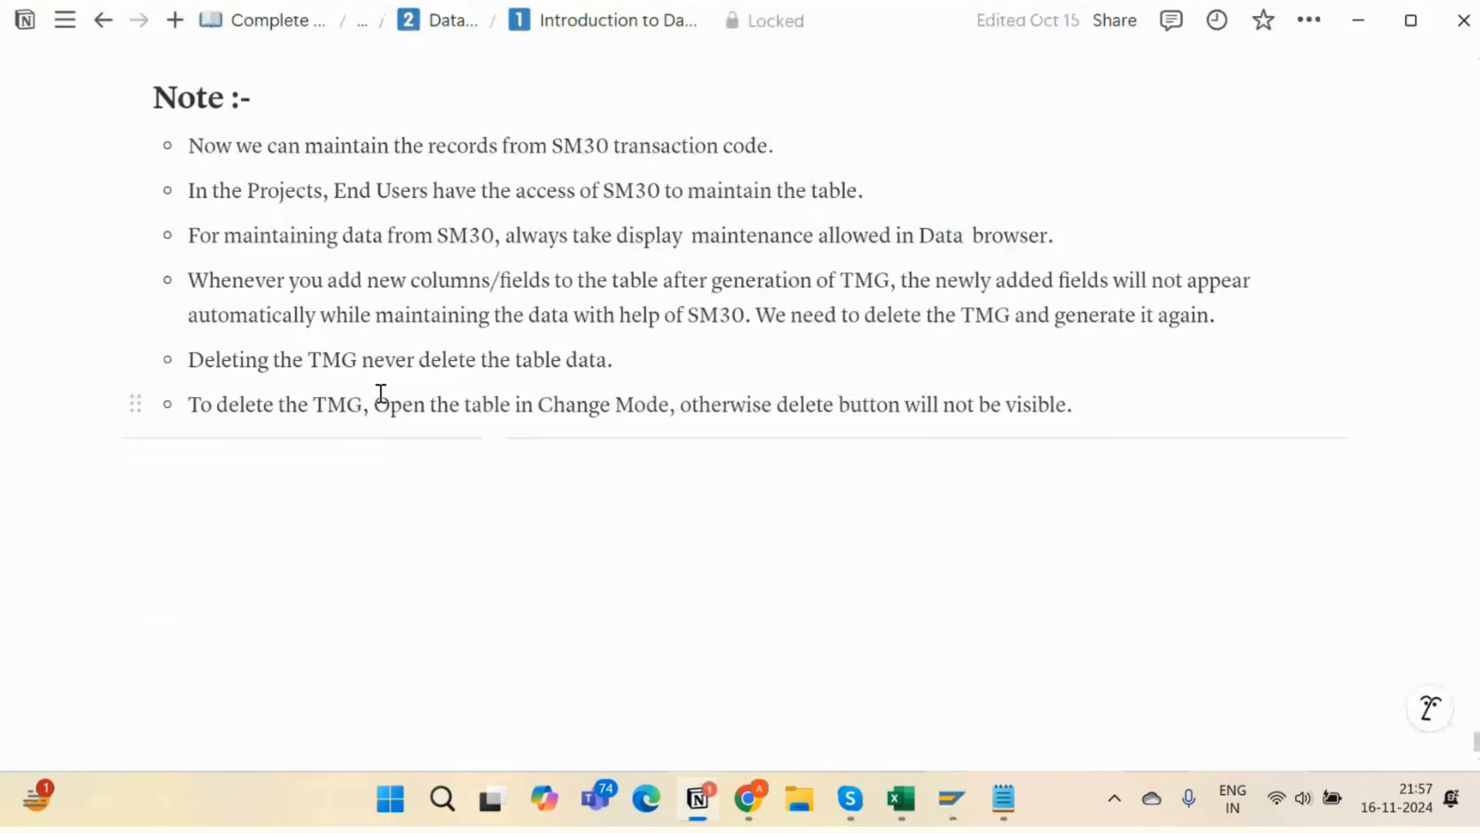
# - Highlight 'delete the table data' in Notion's TMG deletion note, then return to the SAP generator
pyautogui.moveTo(293, 366); pyautogui.dragTo(361, 362)
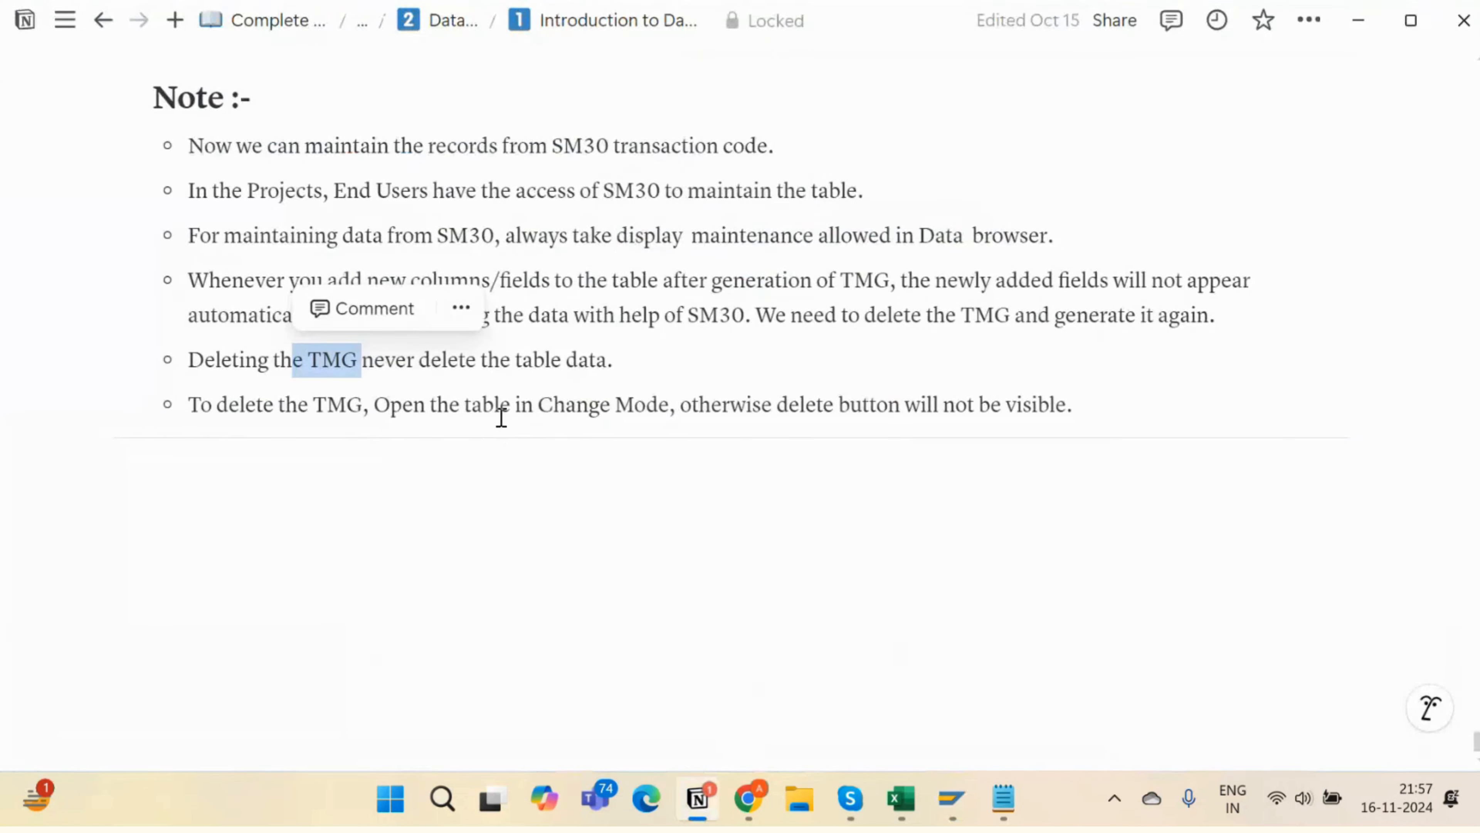
pyautogui.moveTo(449, 372); pyautogui.dragTo(622, 368)
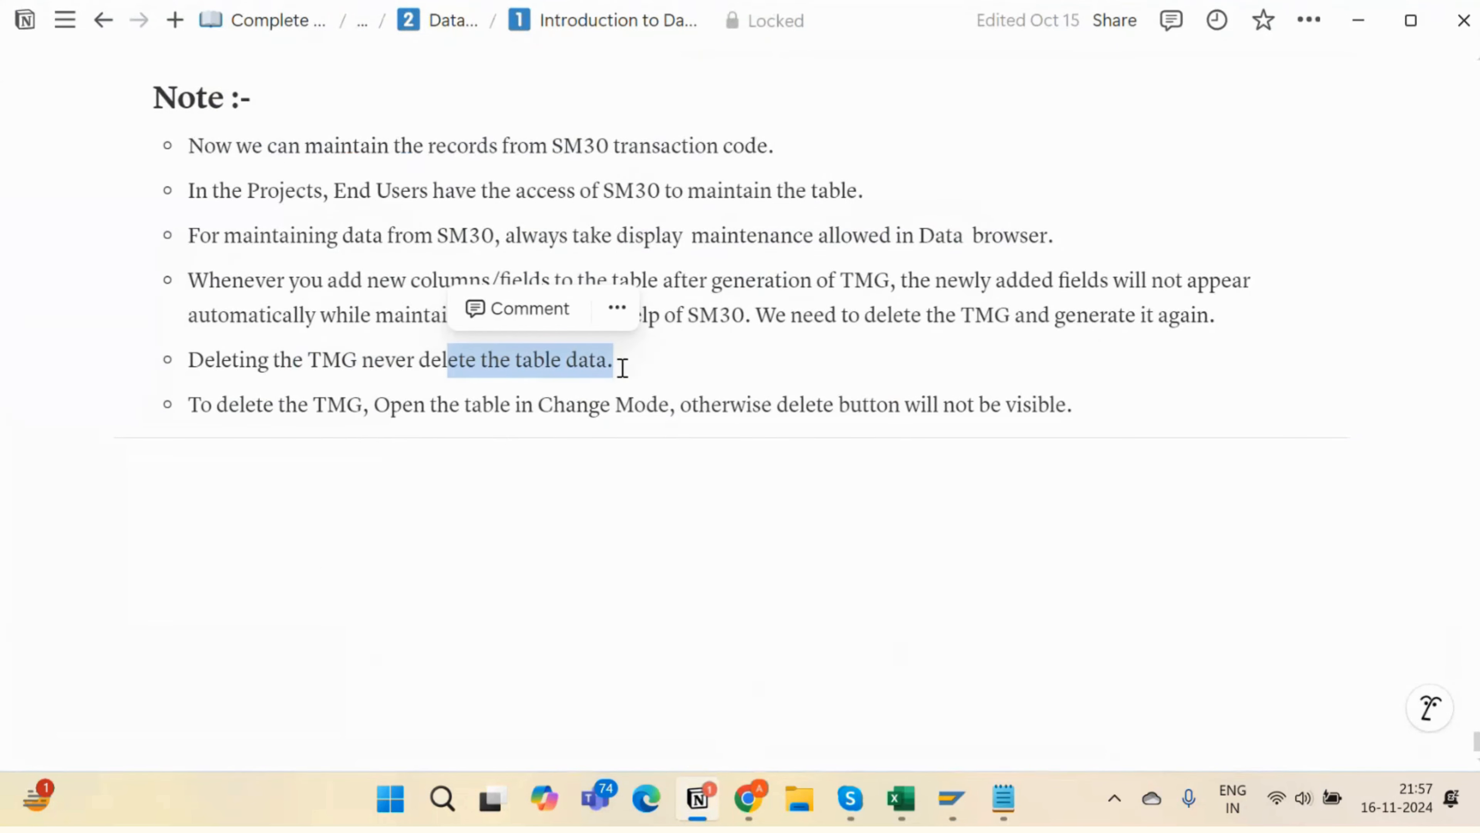
pyautogui.click(678, 379)
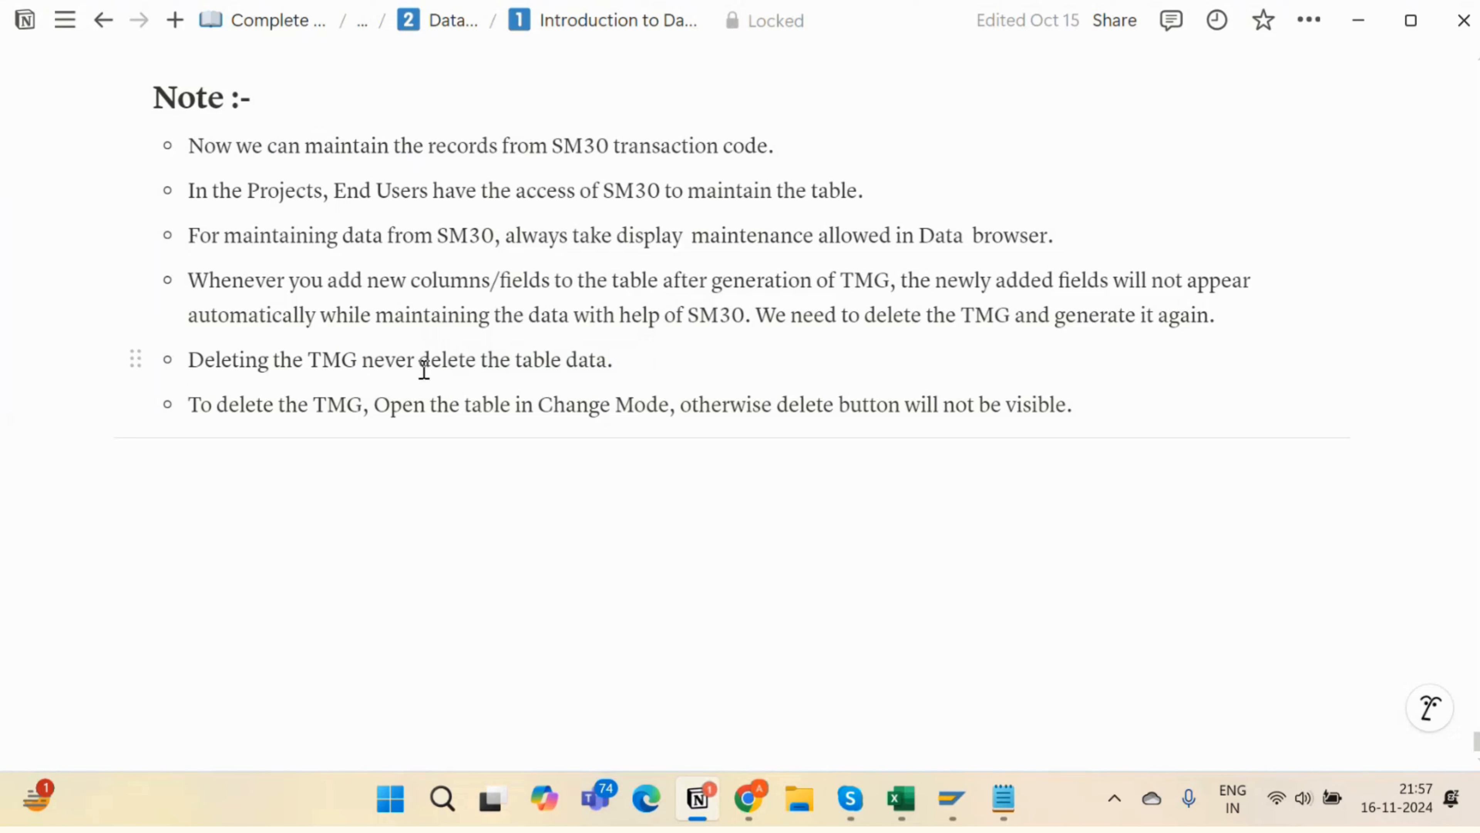
pyautogui.moveTo(423, 370); pyautogui.dragTo(630, 361)
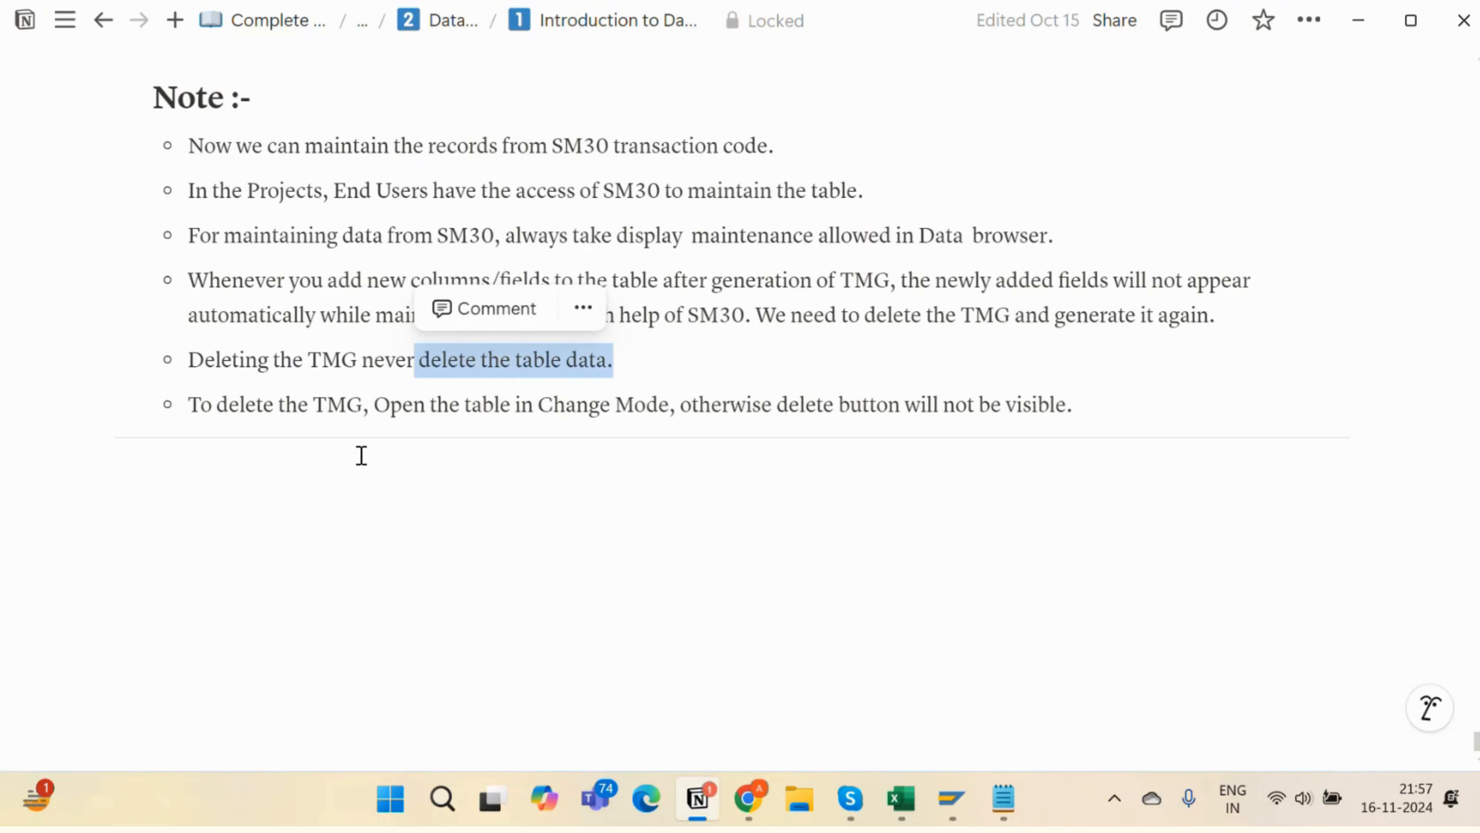
pyautogui.hotkey('alt', 'Tab')
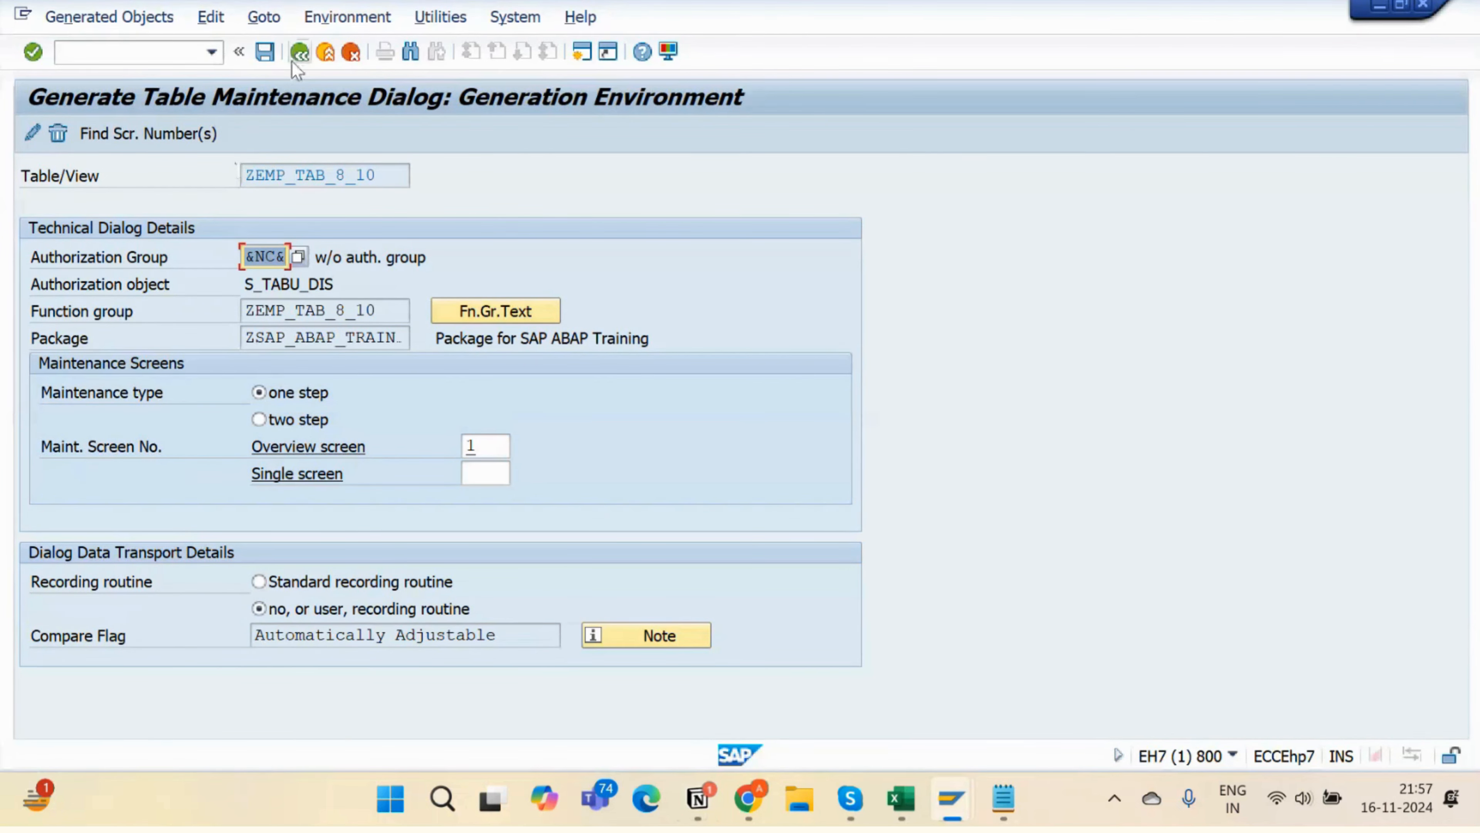
# - Open the ZEMP_TAB_8_10 table maintenance generator in change mode
pyautogui.click(293, 59)
pyautogui.click(293, 58)
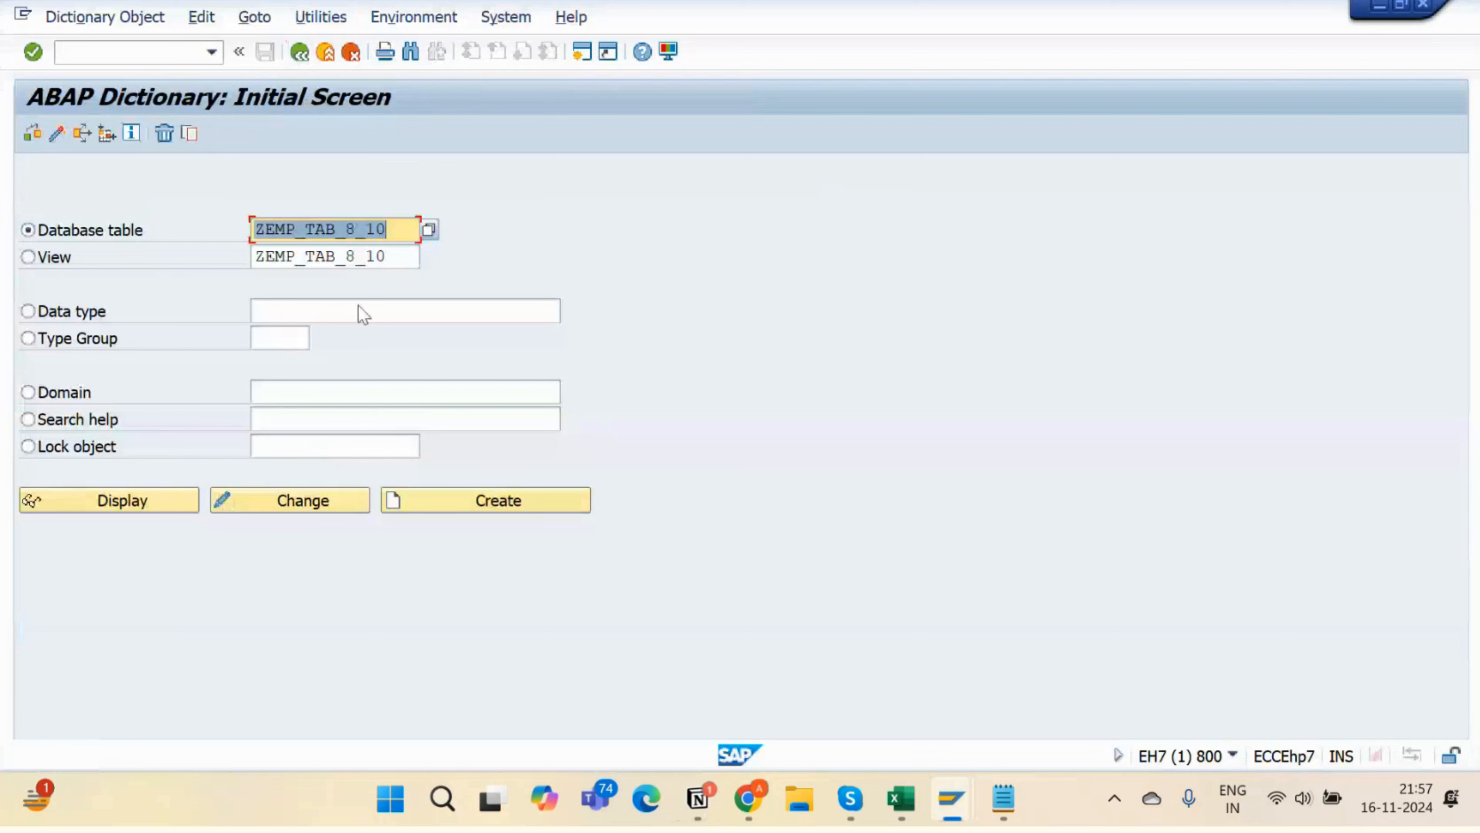
pyautogui.click(285, 503)
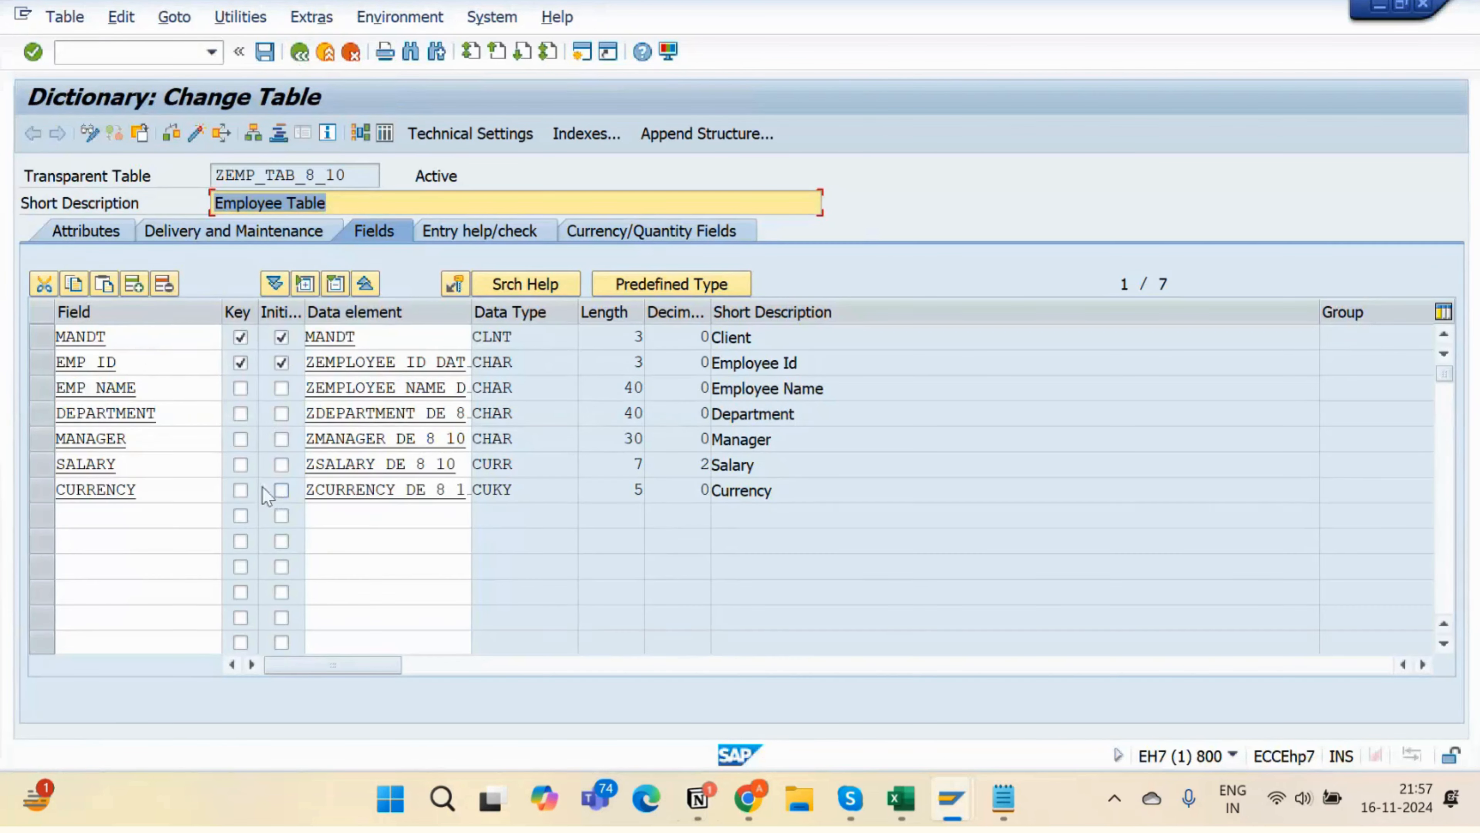
pyautogui.click(241, 16)
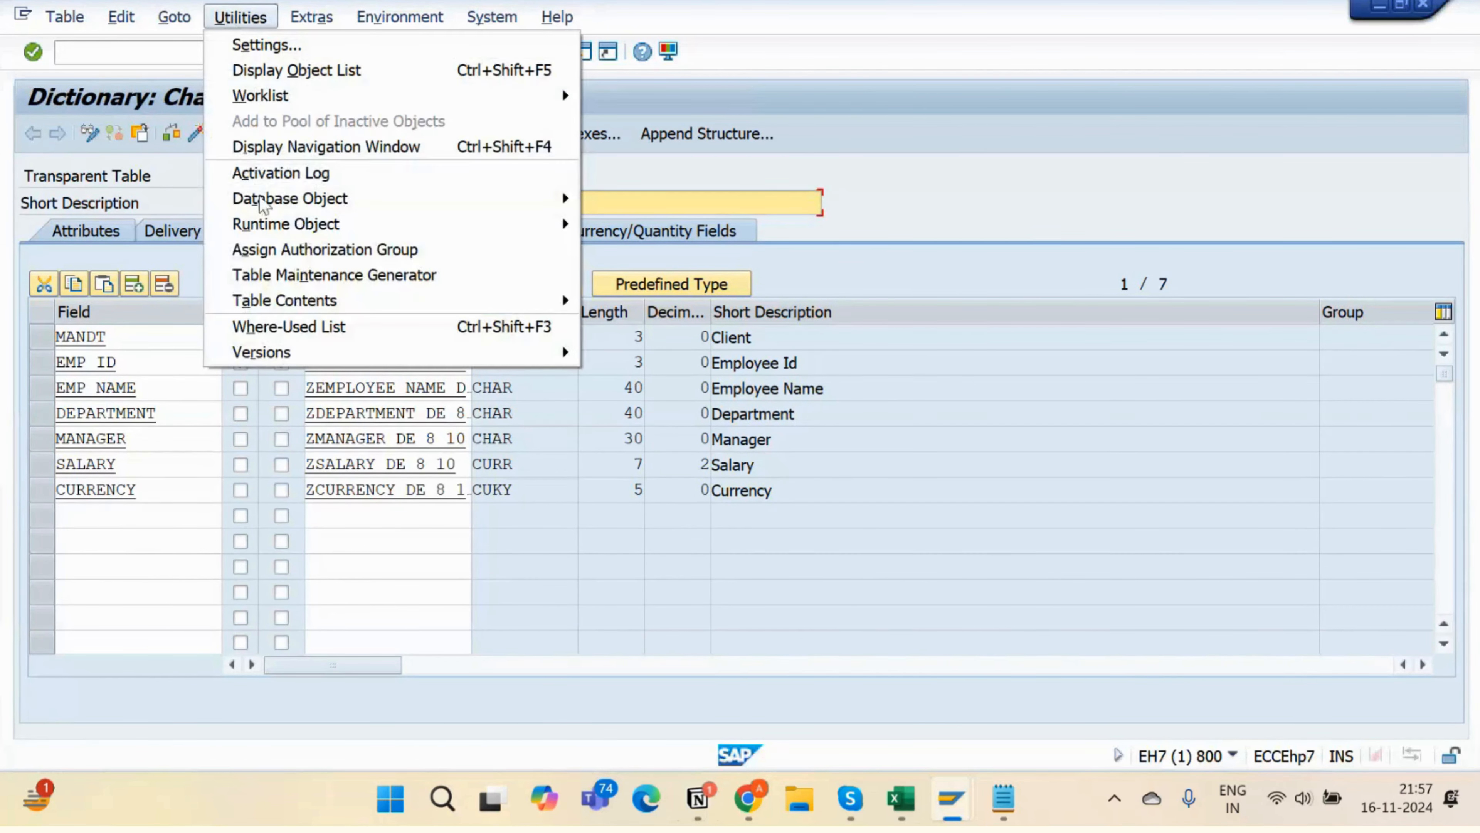
pyautogui.click(285, 275)
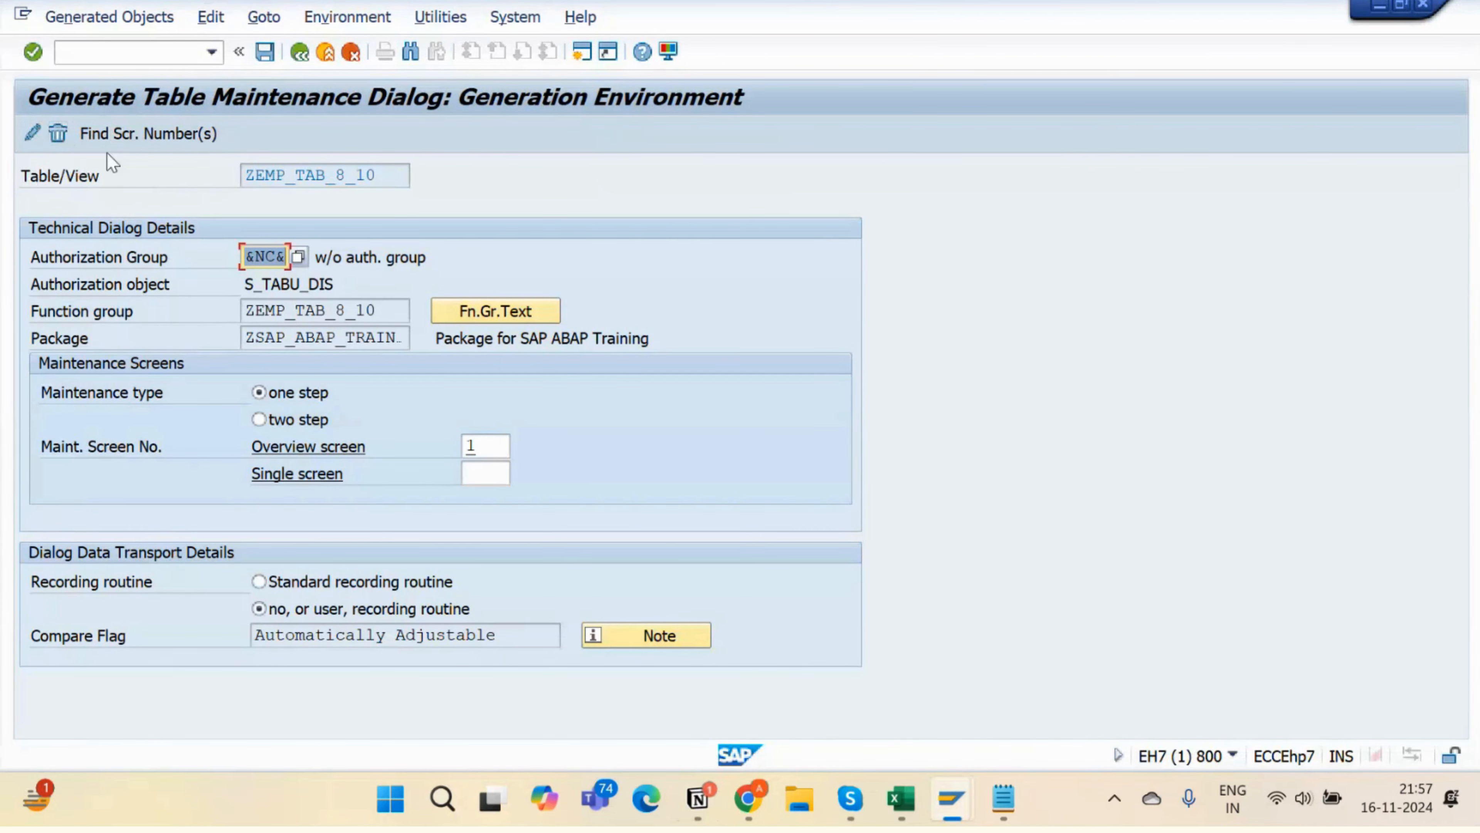
# - Reopen ZEMP_TAB_8_10 in display mode and view its table maintenance generator
pyautogui.click(299, 53)
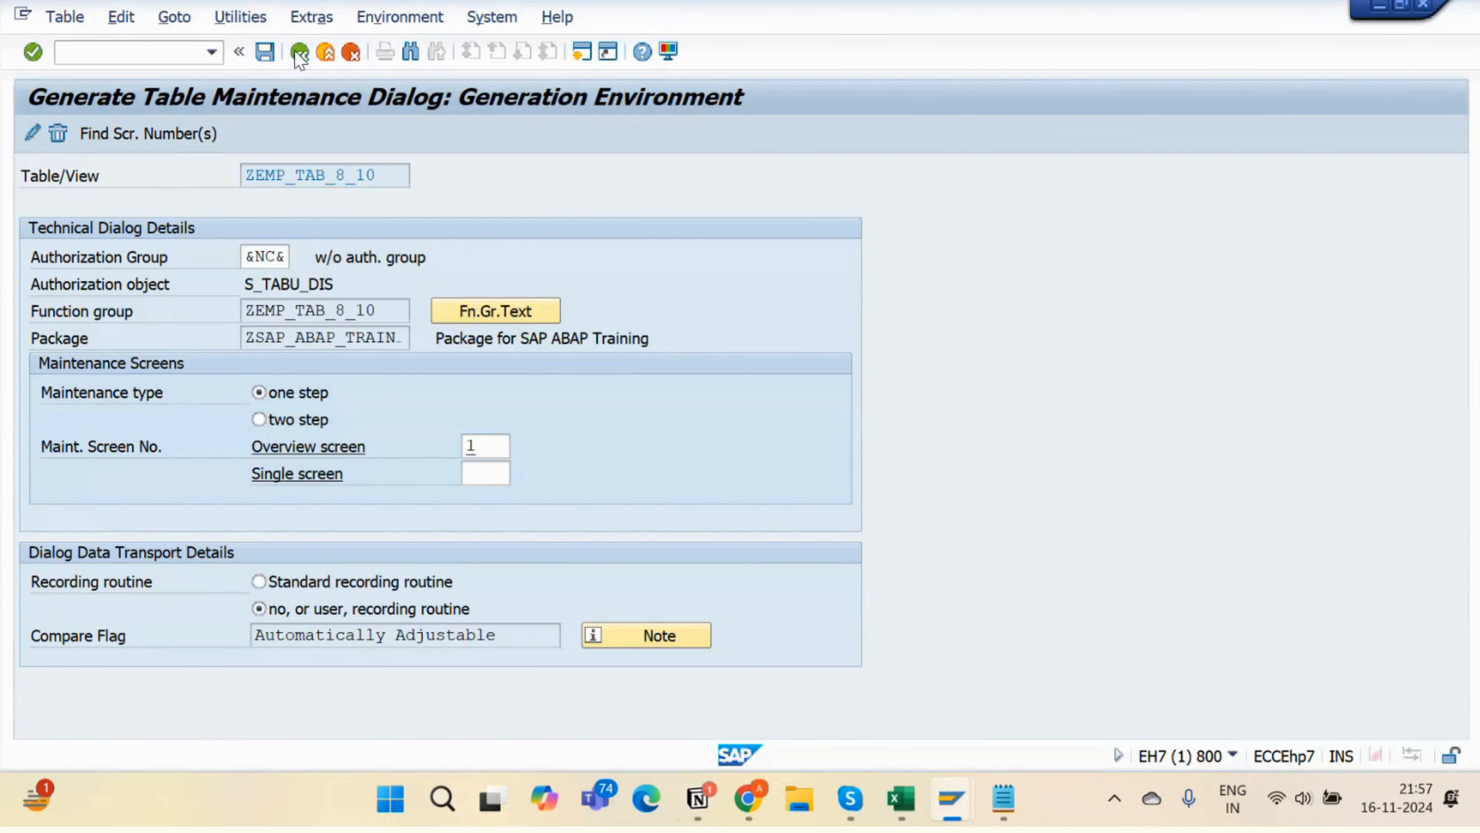
pyautogui.click(299, 54)
pyautogui.click(57, 501)
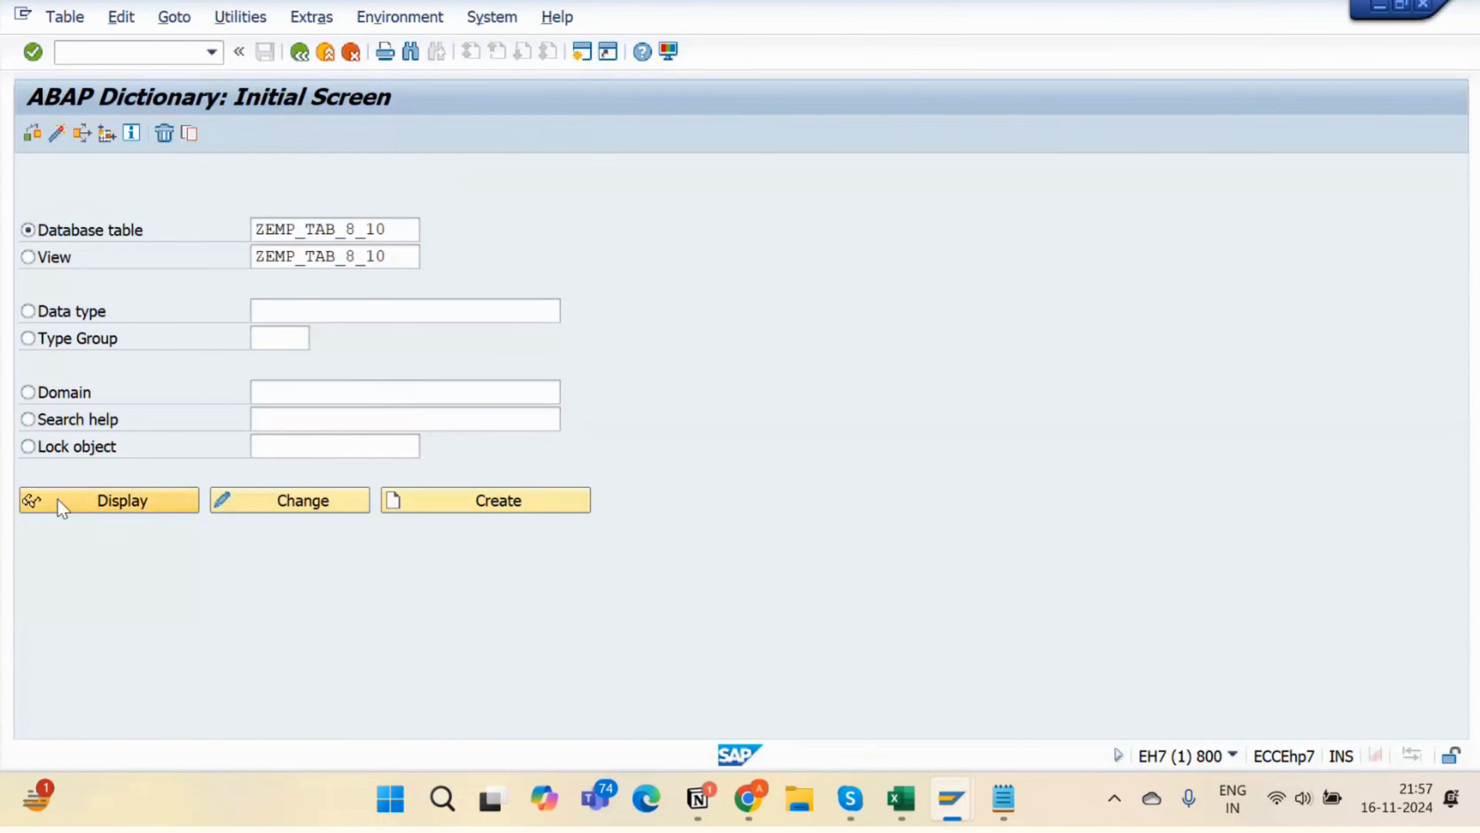
pyautogui.click(240, 15)
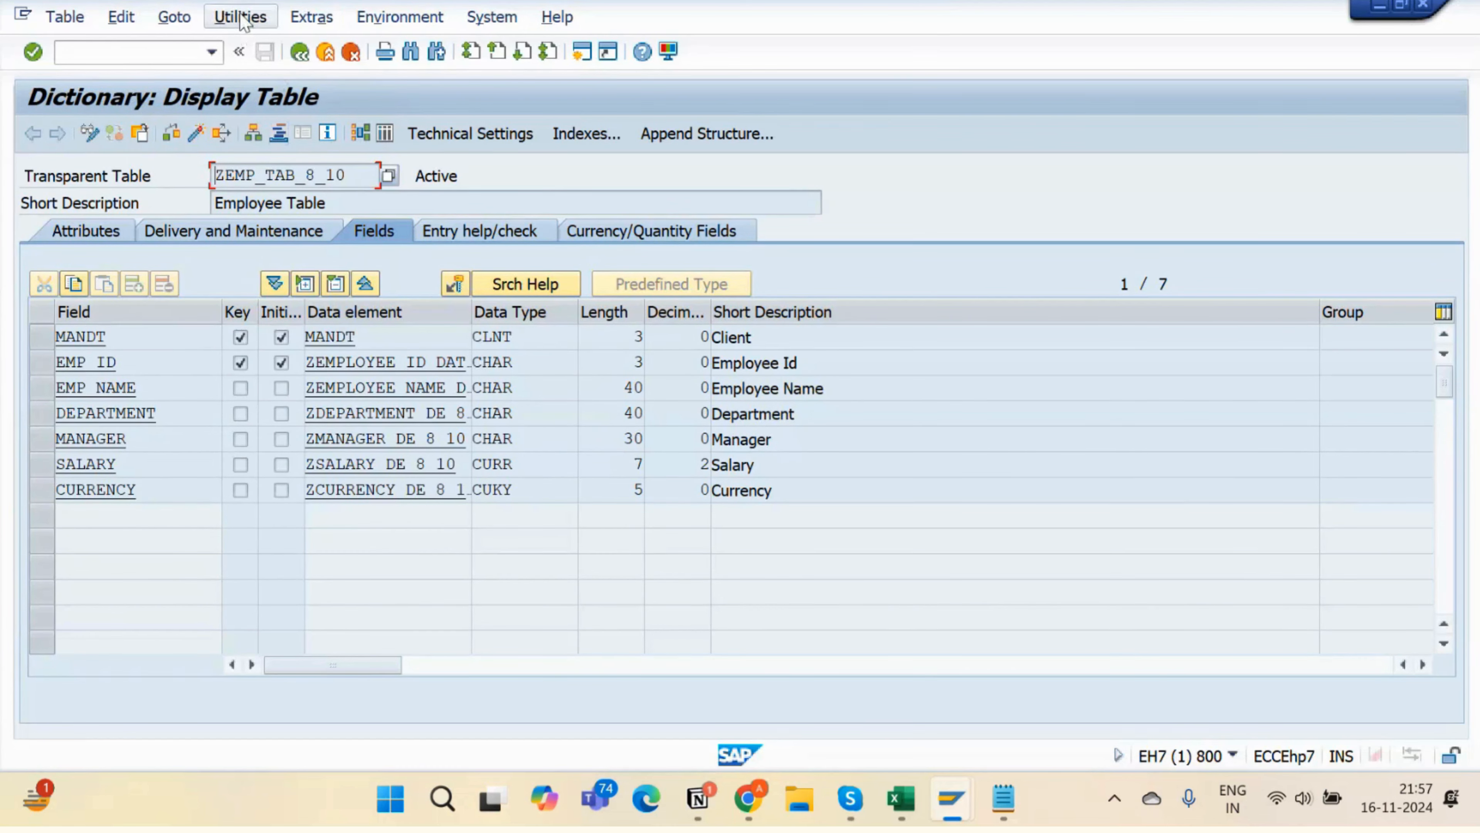
pyautogui.click(245, 275)
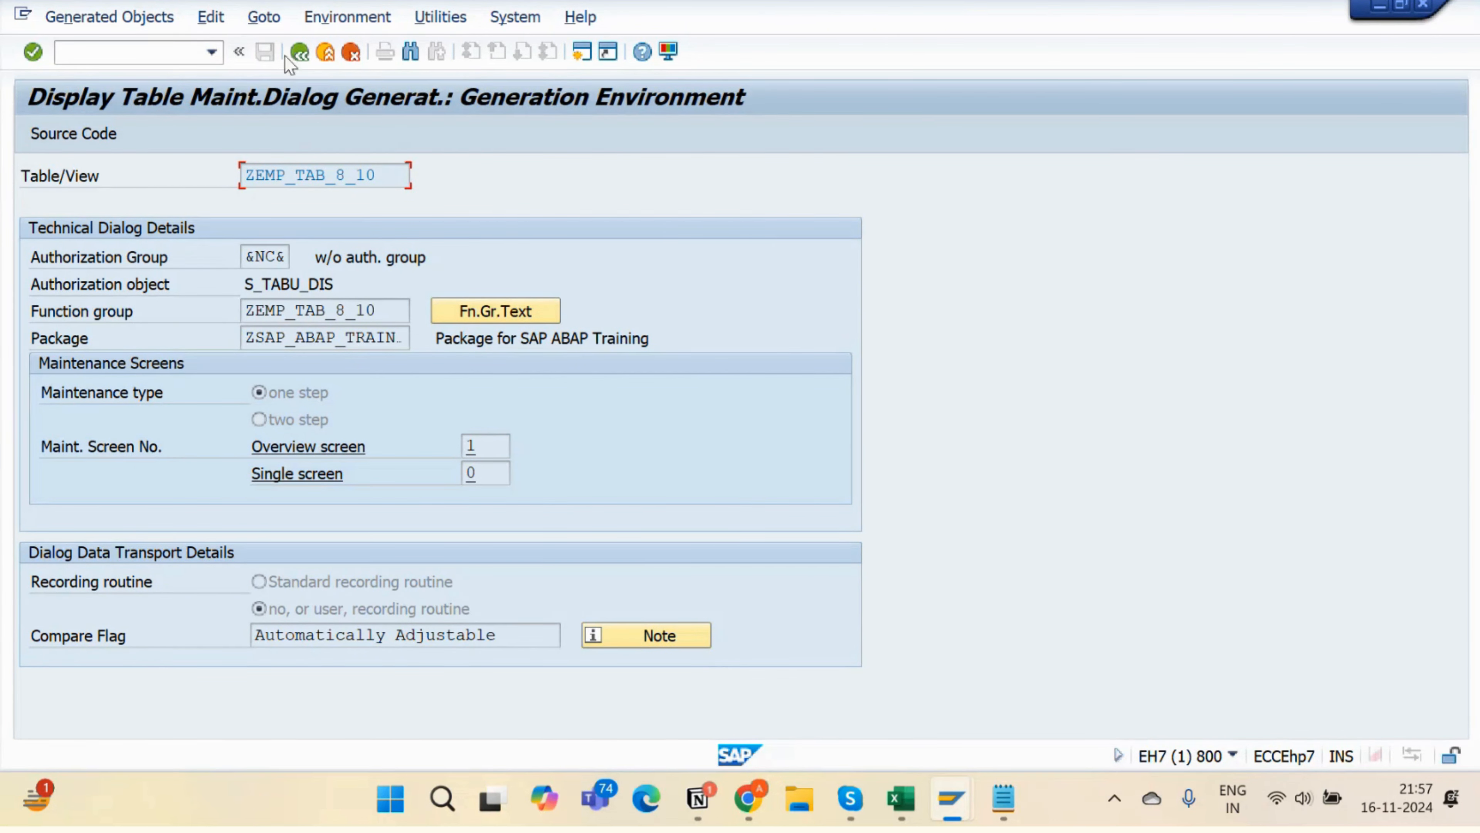
# - Return to the ABAP Dictionary start screen, select the table name, and switch to Skype
pyautogui.click(300, 52)
pyautogui.click(299, 52)
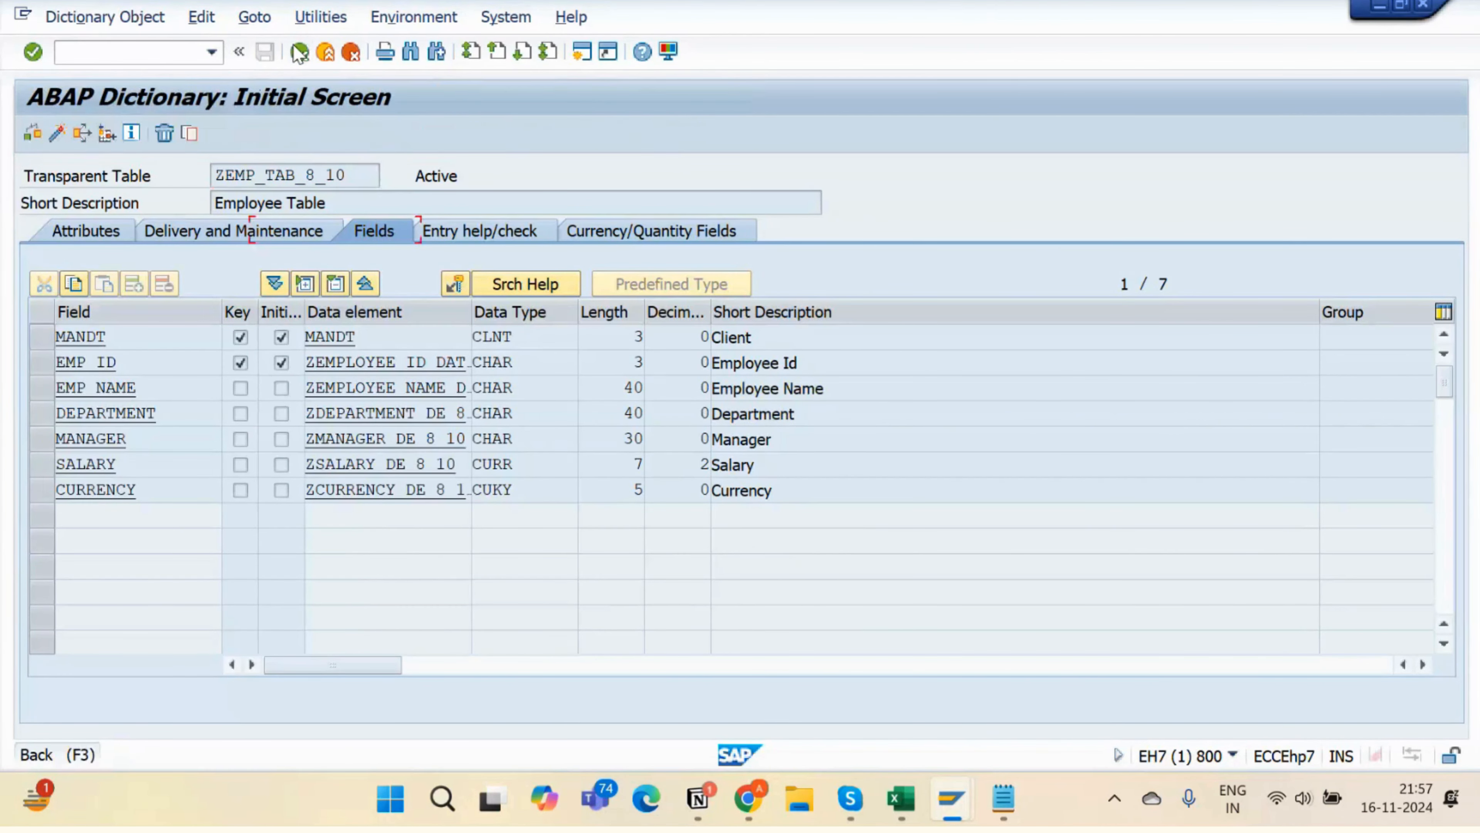
pyautogui.moveTo(408, 229); pyautogui.dragTo(209, 252)
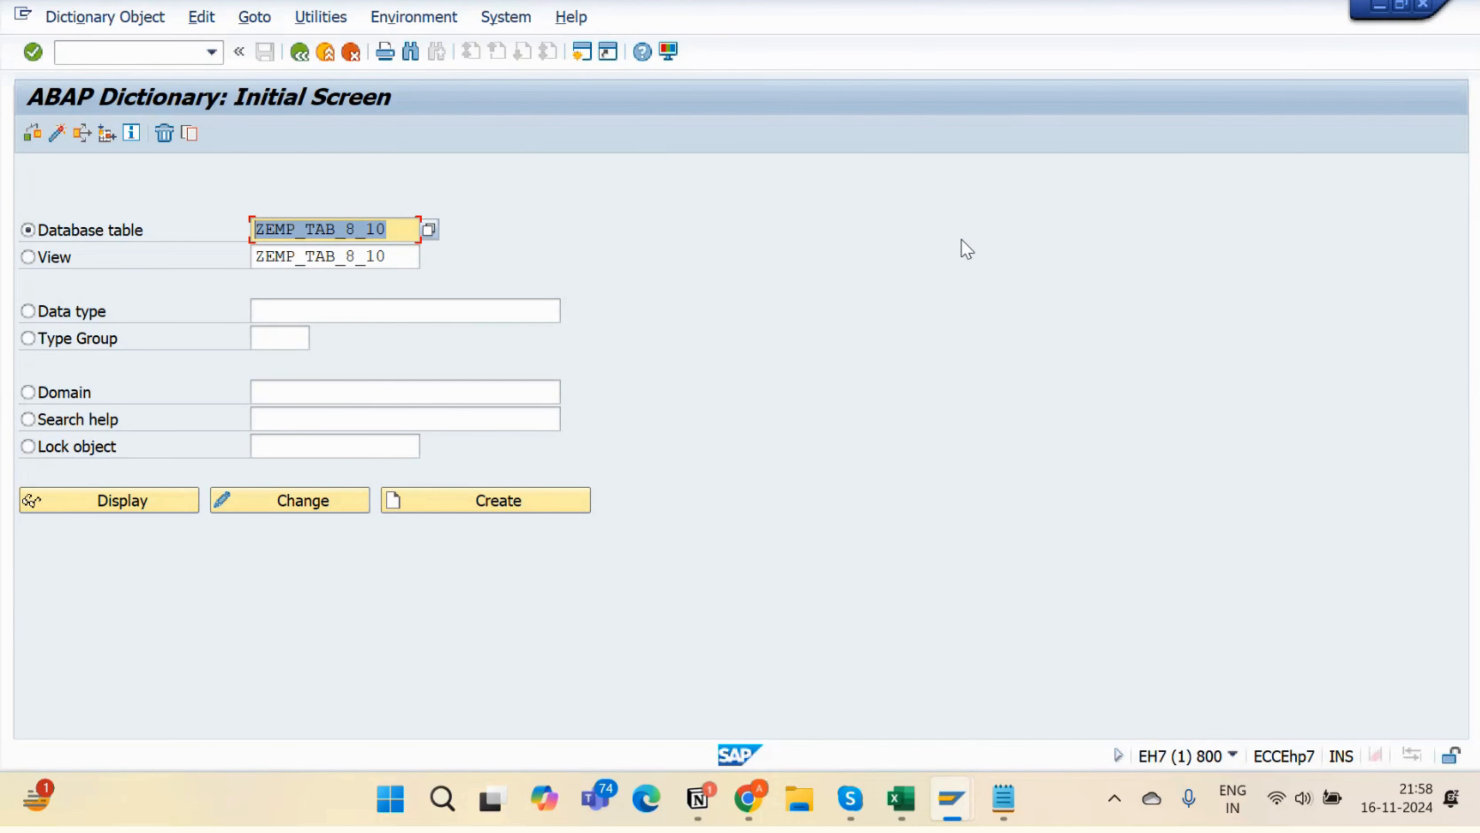
pyautogui.hotkey('alt', 'Tab')
pyautogui.hotkey('alt', 'Tab')
pyautogui.hotkey('alt', 'Tab')
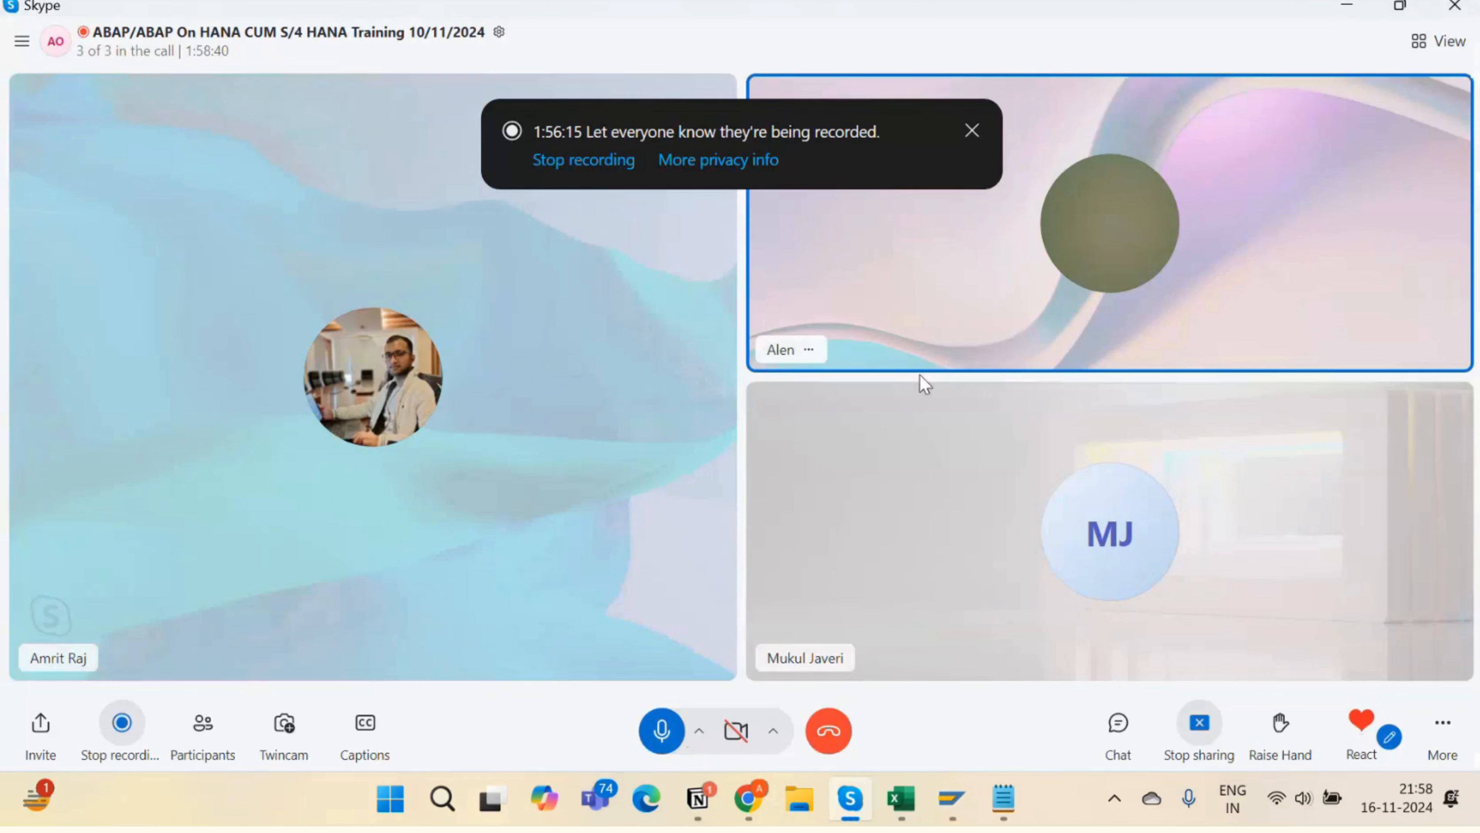